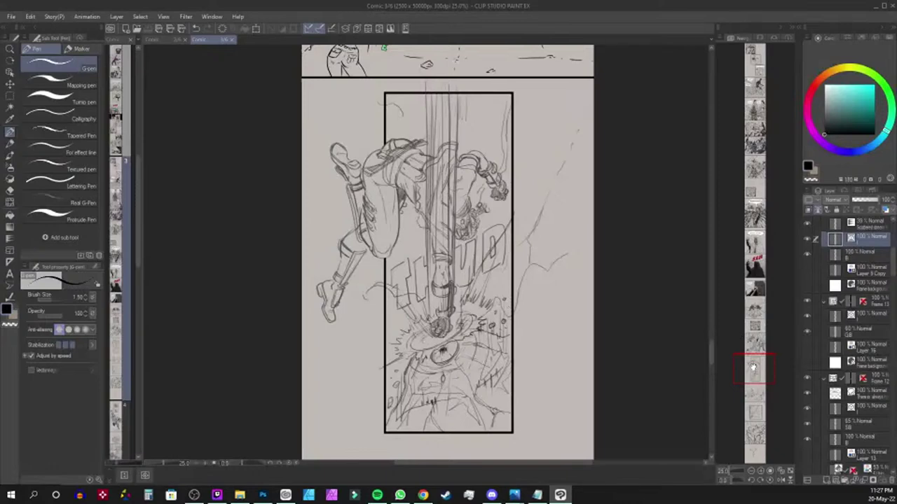
Set the layer color of the rough sketch on Layer 17 to a darker blue with RGB 14, 80, 161
{"action": "mouse_move", "coordinate": [753, 367]}
{"action": "left_mouse_down"}
{"action": "mouse_move", "coordinate": [753, 350]}
{"action": "mouse_move", "coordinate": [750, 358]}
{"action": "left_mouse_up"}
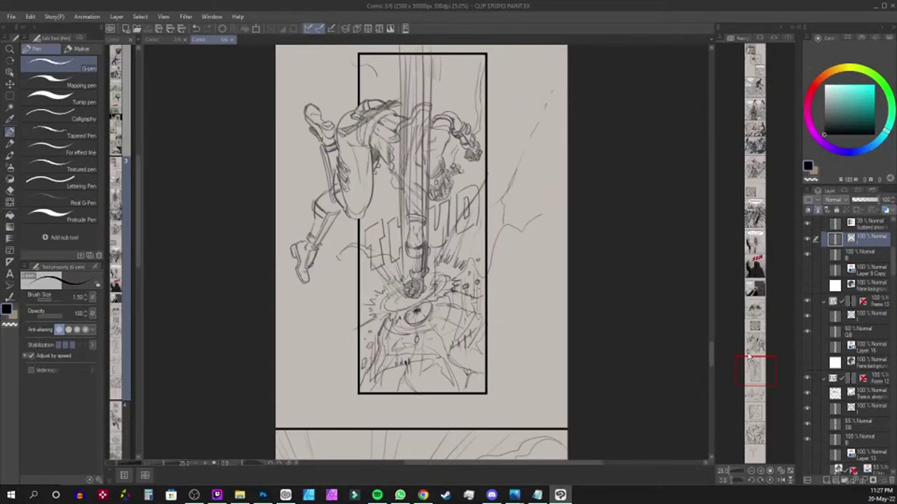
{"action": "left_click_drag", "start_coordinate": [767, 362], "coordinate": [765, 355]}
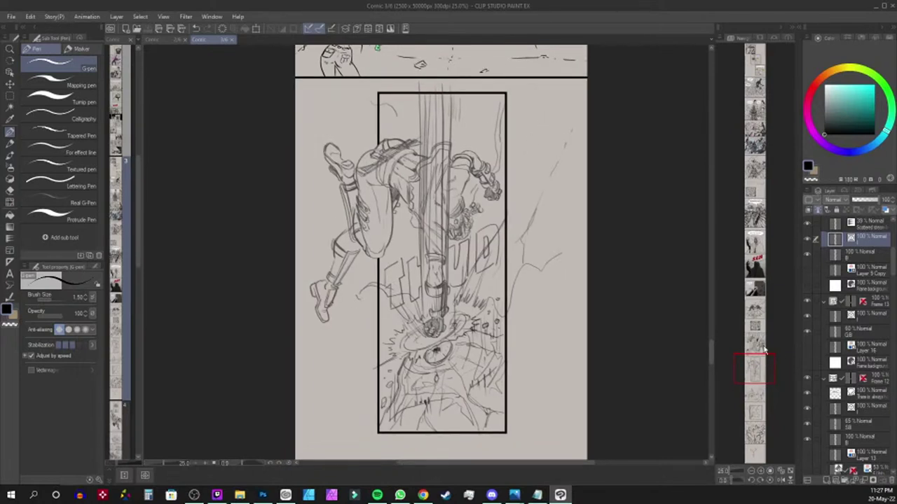
{"action": "key", "text": "ctrl+shift+n"}
{"action": "key", "text": "ctrl+plus"}
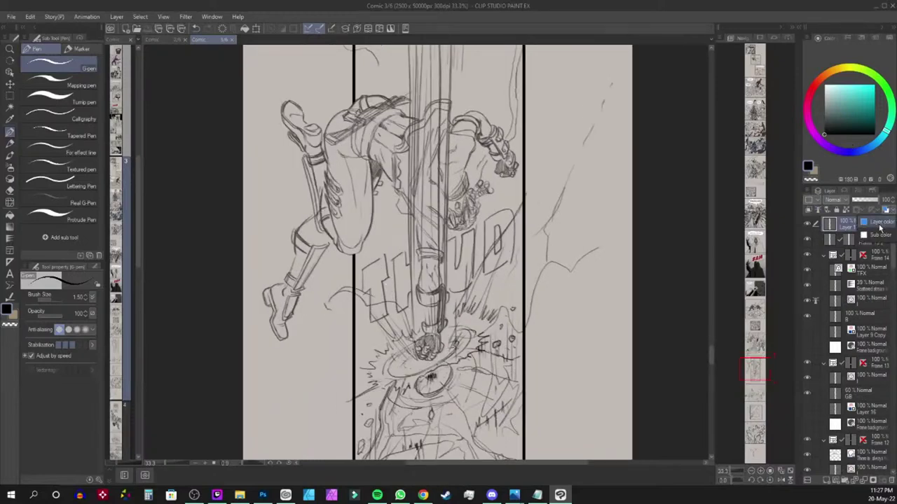
{"action": "left_click", "coordinate": [877, 222]}
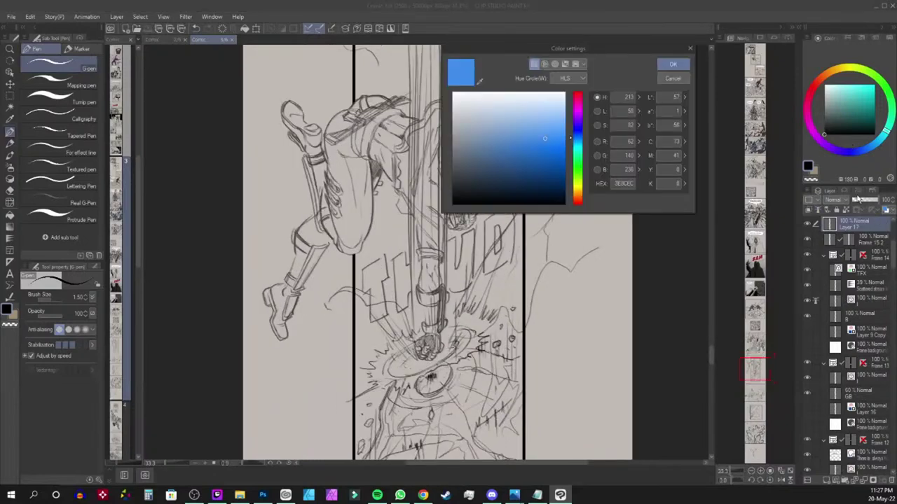
{"action": "left_click", "coordinate": [545, 165]}
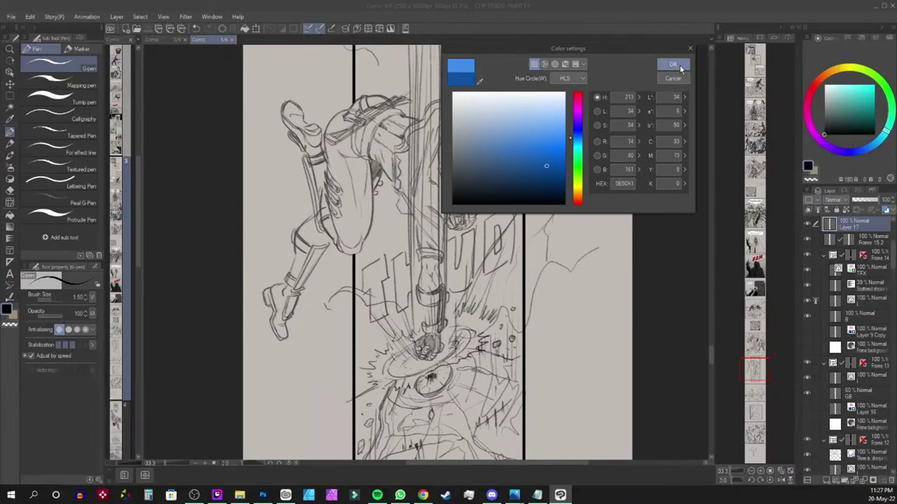
{"action": "left_click", "coordinate": [674, 64]}
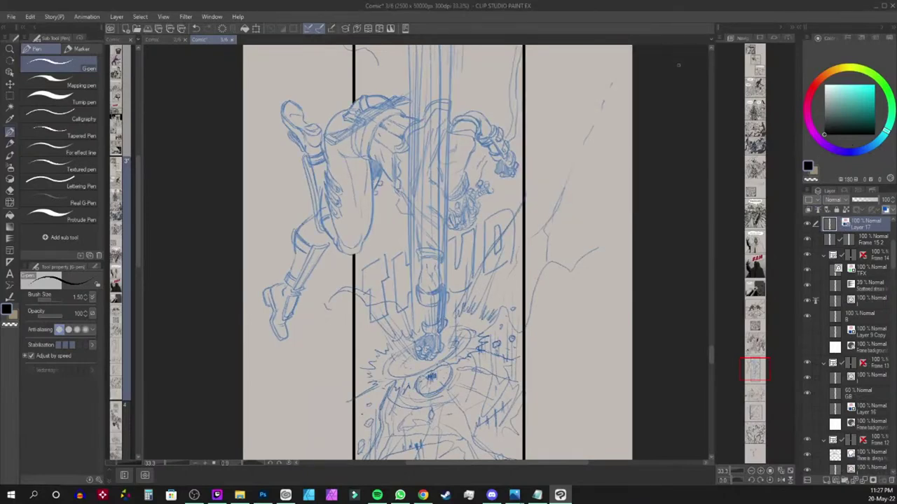
{"action": "left_click_drag", "start_coordinate": [755, 366], "coordinate": [747, 356]}
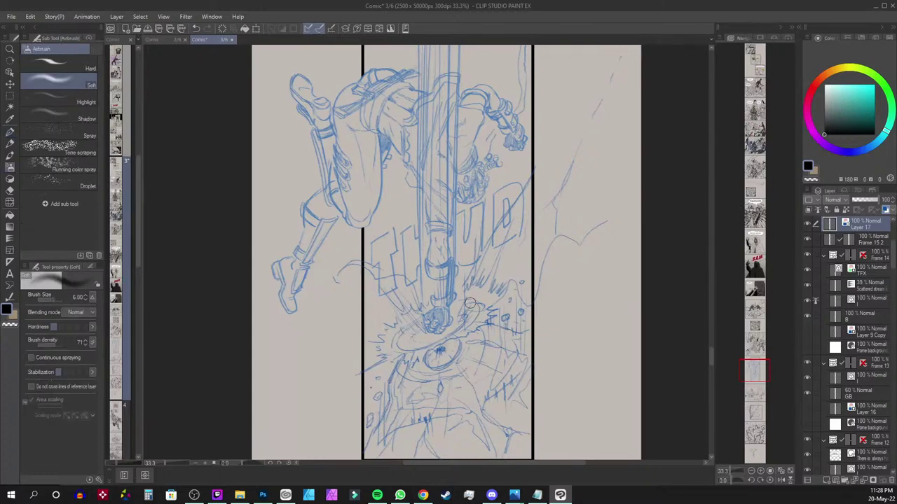
{"action": "left_click_drag", "start_coordinate": [451, 317], "coordinate": [489, 274]}
{"action": "key", "text": "ctrl+z"}
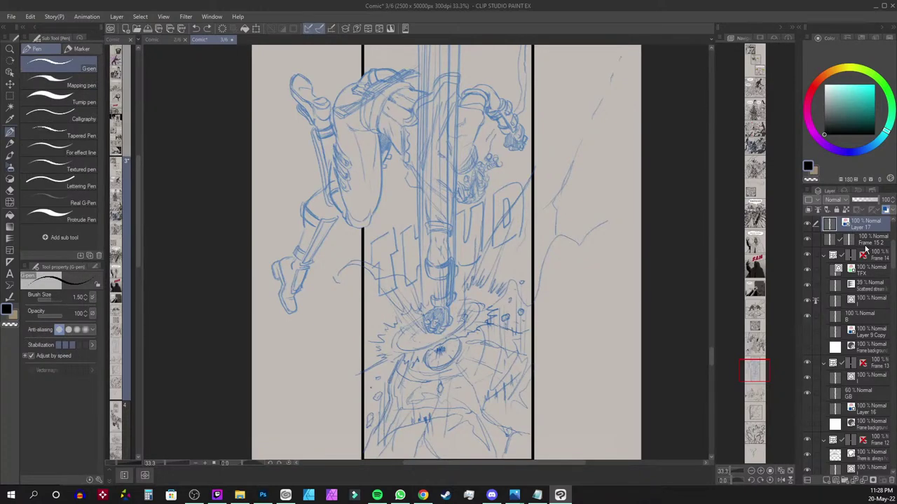
Hide and reshow Layer 17 to check which artwork it holds
{"action": "left_click_drag", "start_coordinate": [893, 250], "coordinate": [895, 239]}
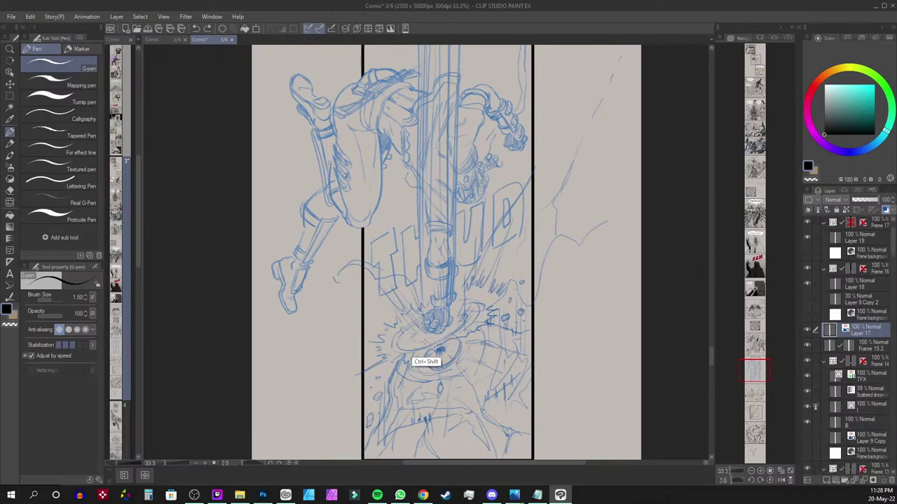
{"action": "left_click", "coordinate": [807, 330]}
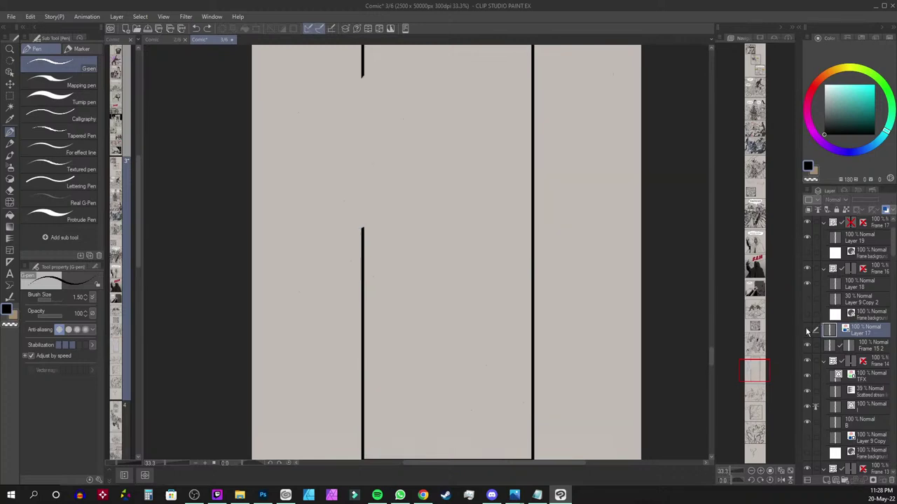
{"action": "left_click", "coordinate": [807, 330]}
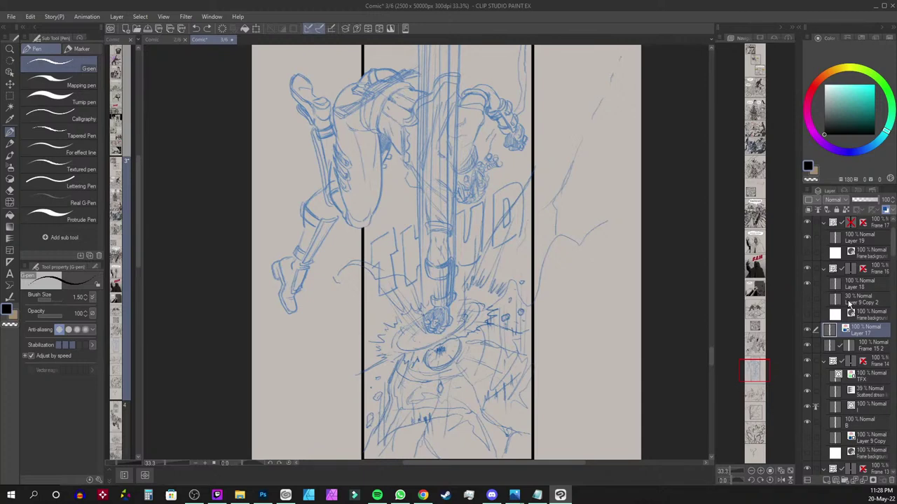
Create a new vector layer named "I" above Layer 17 for inking the panel
{"action": "left_click_drag", "start_coordinate": [580, 260], "coordinate": [545, 341]}
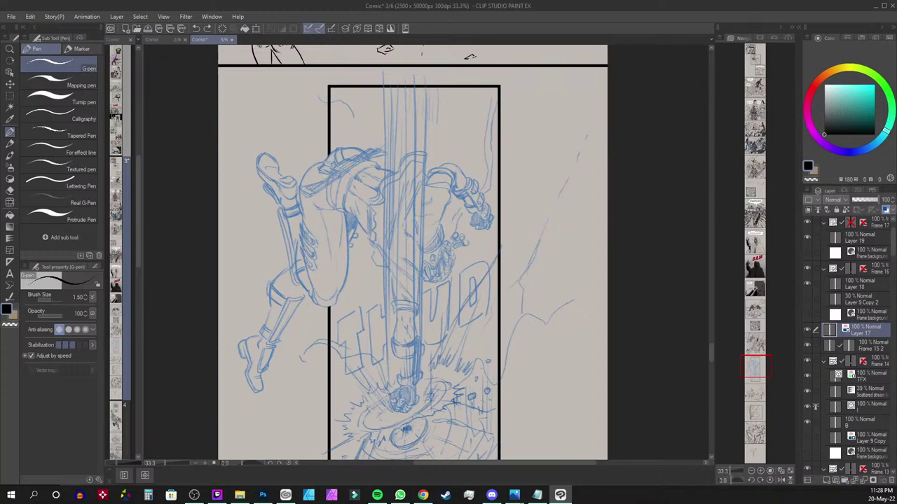
{"action": "key", "text": "ctrl+shift+n"}
{"action": "key", "text": "BackSpace"}
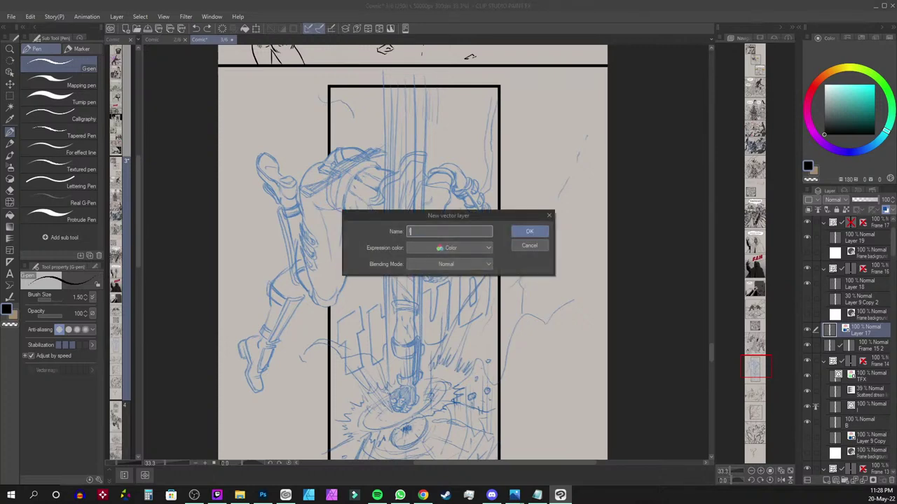
{"action": "key", "text": "Return"}
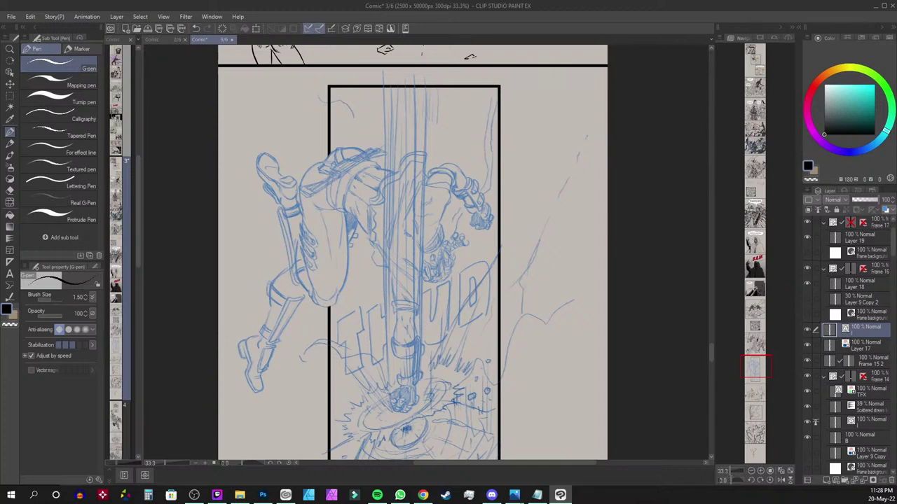
Toggle the visibility of the new vector layer and of Frame 15 2 to check what each contains
{"action": "left_click", "coordinate": [806, 330]}
{"action": "left_click", "coordinate": [806, 330]}
{"action": "left_click", "coordinate": [808, 362]}
{"action": "left_click", "coordinate": [808, 362]}
{"action": "left_click", "coordinate": [808, 362]}
{"action": "left_click", "coordinate": [808, 362]}
{"action": "mouse_move", "coordinate": [752, 359]}
{"action": "left_mouse_down"}
{"action": "mouse_move", "coordinate": [750, 393]}
{"action": "mouse_move", "coordinate": [749, 372]}
{"action": "mouse_move", "coordinate": [734, 357]}
{"action": "left_mouse_up"}
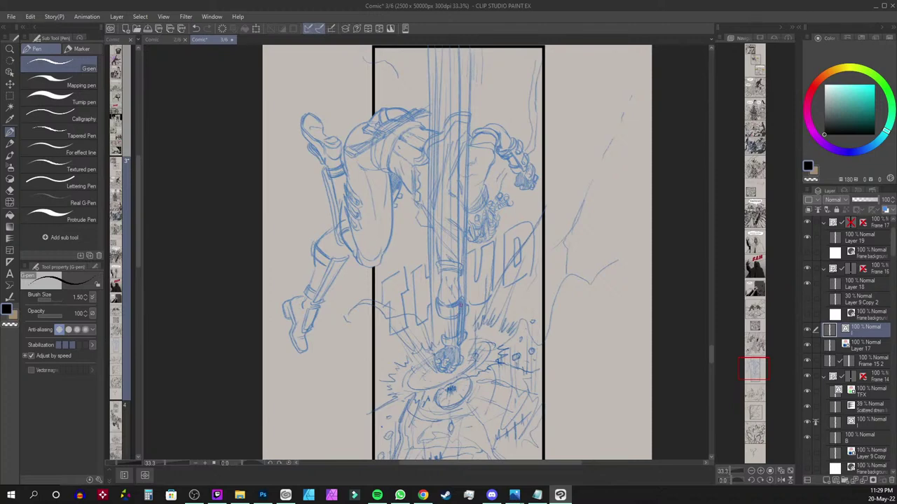
{"action": "left_click_drag", "start_coordinate": [455, 315], "coordinate": [463, 279]}
{"action": "key", "text": "ctrl+z"}
{"action": "left_click_drag", "start_coordinate": [471, 292], "coordinate": [482, 335]}
{"action": "left_click_drag", "start_coordinate": [491, 210], "coordinate": [481, 336]}
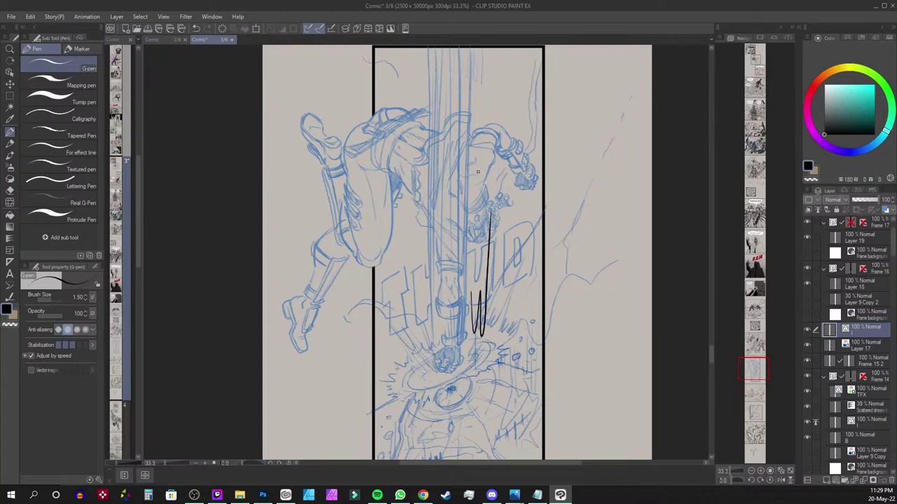
{"action": "key", "text": "ctrl+z"}
{"action": "key", "text": "ctrl+z"}
Ink the ear of the upside-down head in black with the G-pen, following the blue sketch
{"action": "scroll", "coordinate": [478, 172], "scroll_direction": "up", "scroll_amount": 4}
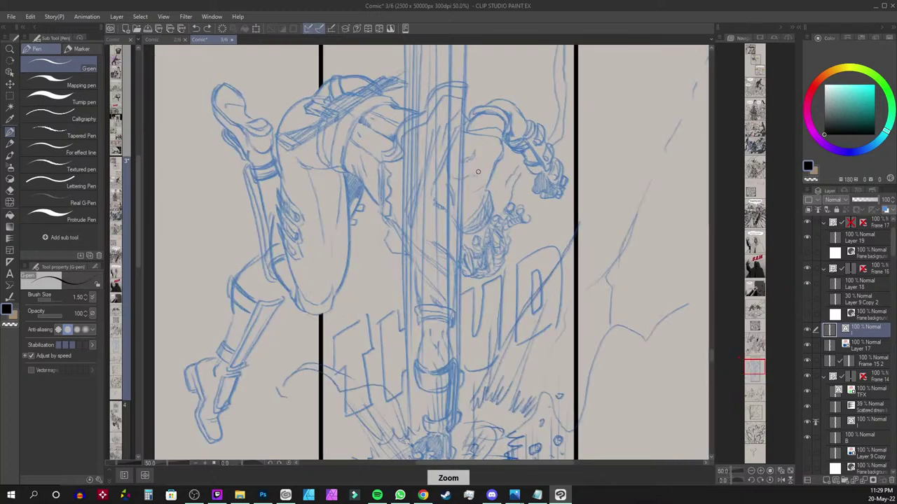
{"action": "scroll", "coordinate": [477, 171], "scroll_direction": "up", "scroll_amount": 1}
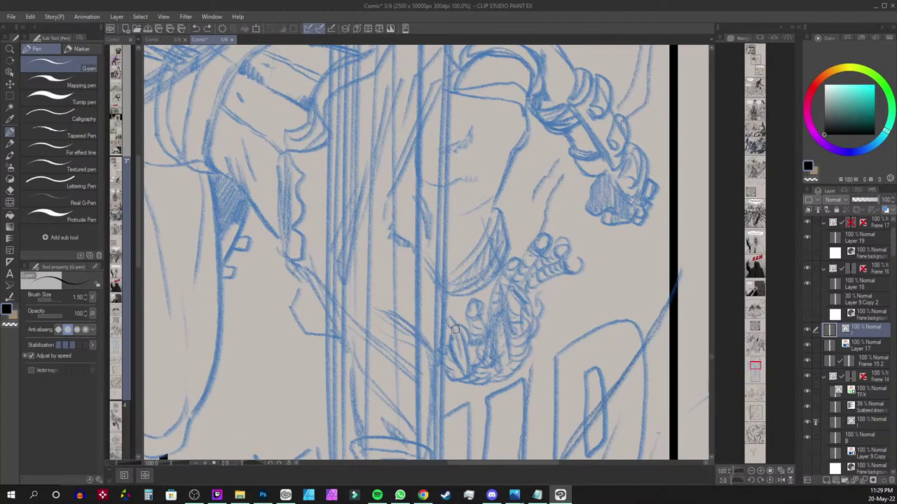
{"action": "mouse_move", "coordinate": [451, 320]}
{"action": "left_mouse_down"}
{"action": "mouse_move", "coordinate": [466, 376]}
{"action": "mouse_move", "coordinate": [449, 322]}
{"action": "mouse_move", "coordinate": [458, 359]}
{"action": "mouse_move", "coordinate": [458, 328]}
{"action": "mouse_move", "coordinate": [467, 344]}
{"action": "mouse_move", "coordinate": [468, 373]}
{"action": "left_mouse_up"}
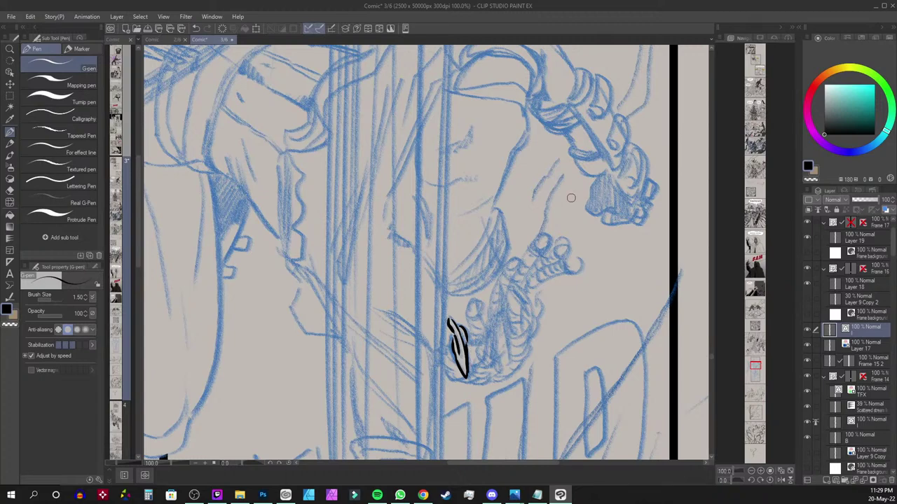
Rotate the canvas so the head sits upright and ink the short braid beside the ear
{"action": "key", "text": "r"}
{"action": "left_click_drag", "start_coordinate": [570, 198], "coordinate": [275, 200]}
{"action": "key", "text": "p"}
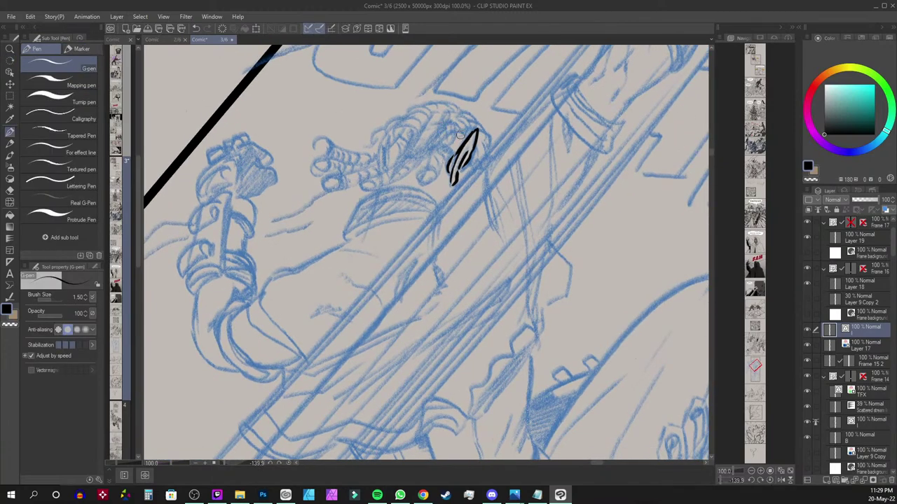
{"action": "mouse_move", "coordinate": [443, 140]}
{"action": "left_mouse_down"}
{"action": "mouse_move", "coordinate": [458, 147]}
{"action": "mouse_move", "coordinate": [433, 149]}
{"action": "mouse_move", "coordinate": [433, 167]}
{"action": "left_mouse_up"}
{"action": "left_click_drag", "start_coordinate": [440, 159], "coordinate": [420, 167]}
{"action": "mouse_move", "coordinate": [436, 147]}
{"action": "left_mouse_down"}
{"action": "mouse_move", "coordinate": [419, 165]}
{"action": "mouse_move", "coordinate": [450, 136]}
{"action": "left_mouse_up"}
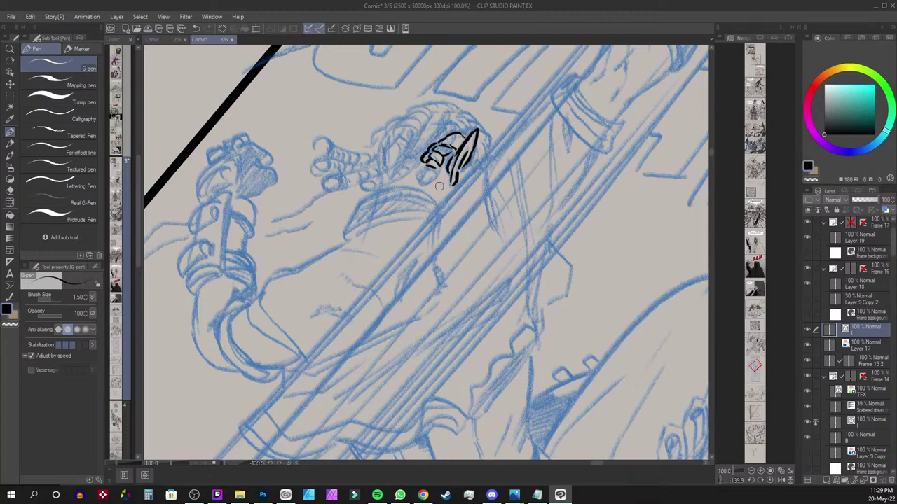
{"action": "mouse_move", "coordinate": [424, 163]}
{"action": "left_mouse_down"}
{"action": "mouse_move", "coordinate": [436, 173]}
{"action": "mouse_move", "coordinate": [421, 183]}
{"action": "mouse_move", "coordinate": [432, 184]}
{"action": "mouse_move", "coordinate": [435, 174]}
{"action": "mouse_move", "coordinate": [424, 178]}
{"action": "mouse_move", "coordinate": [442, 165]}
{"action": "left_mouse_up"}
{"action": "key", "text": "ctrl+z"}
{"action": "mouse_move", "coordinate": [430, 160]}
{"action": "left_mouse_down"}
{"action": "mouse_move", "coordinate": [439, 171]}
{"action": "mouse_move", "coordinate": [455, 137]}
{"action": "left_mouse_up"}
Ink the edge line running past the face and neck, and outline the collar below the head
{"action": "mouse_move", "coordinate": [455, 143]}
{"action": "left_mouse_down"}
{"action": "mouse_move", "coordinate": [466, 137]}
{"action": "mouse_move", "coordinate": [468, 172]}
{"action": "mouse_move", "coordinate": [430, 217]}
{"action": "left_mouse_up"}
{"action": "mouse_move", "coordinate": [479, 165]}
{"action": "left_mouse_down"}
{"action": "mouse_move", "coordinate": [462, 178]}
{"action": "mouse_move", "coordinate": [499, 147]}
{"action": "left_mouse_up"}
{"action": "left_click_drag", "start_coordinate": [502, 149], "coordinate": [542, 107]}
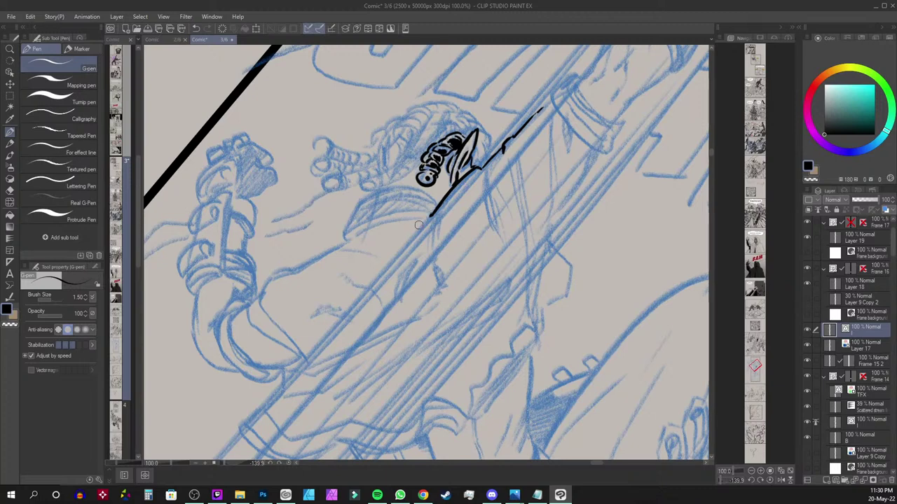
{"action": "left_click_drag", "start_coordinate": [431, 214], "coordinate": [428, 242]}
{"action": "mouse_move", "coordinate": [423, 217]}
{"action": "left_mouse_down"}
{"action": "mouse_move", "coordinate": [342, 241]}
{"action": "mouse_move", "coordinate": [363, 223]}
{"action": "mouse_move", "coordinate": [423, 213]}
{"action": "left_mouse_up"}
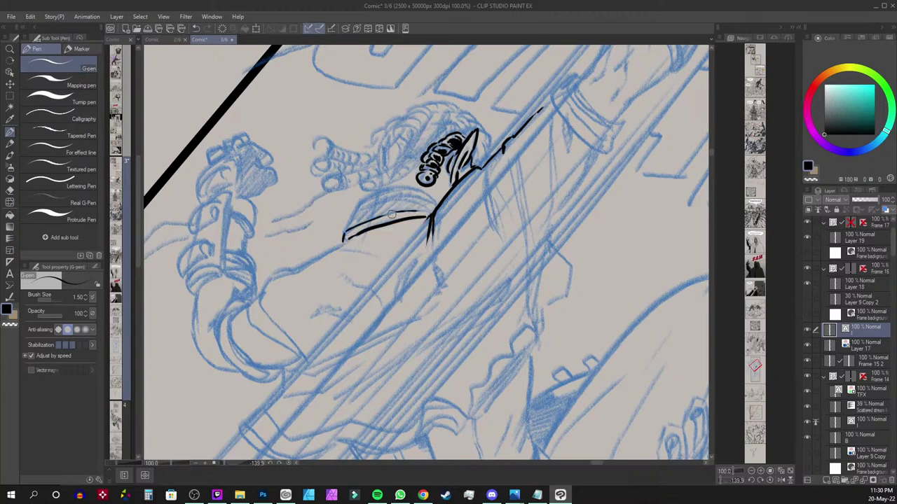
{"action": "mouse_move", "coordinate": [342, 238]}
{"action": "left_mouse_down"}
{"action": "mouse_move", "coordinate": [357, 204]}
{"action": "mouse_move", "coordinate": [384, 187]}
{"action": "mouse_move", "coordinate": [356, 204]}
{"action": "mouse_move", "coordinate": [402, 188]}
{"action": "mouse_move", "coordinate": [437, 202]}
{"action": "left_mouse_up"}
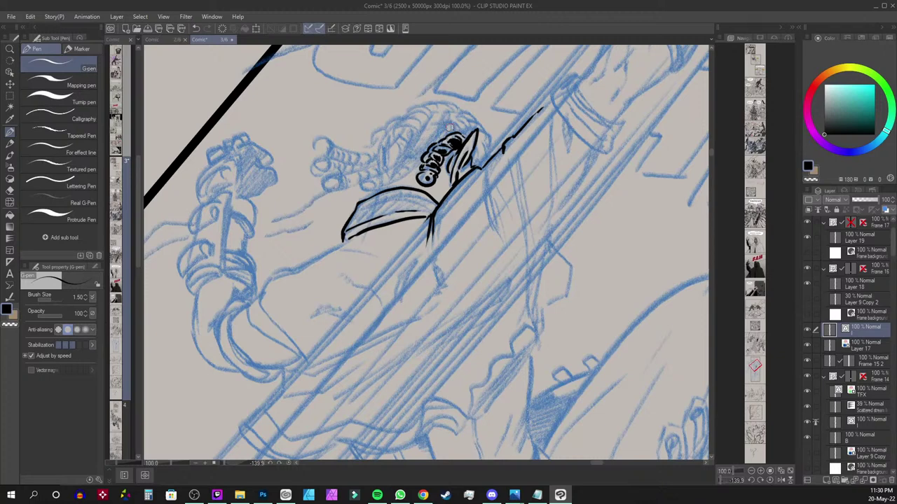
Ink the dark details in front of the ear and the braids sweeping over the head to a round bead above the collar
{"action": "left_click_drag", "start_coordinate": [475, 153], "coordinate": [473, 162]}
{"action": "left_click_drag", "start_coordinate": [483, 144], "coordinate": [477, 166]}
{"action": "left_click_drag", "start_coordinate": [481, 148], "coordinate": [477, 165]}
{"action": "mouse_move", "coordinate": [370, 178]}
{"action": "left_mouse_down"}
{"action": "mouse_move", "coordinate": [362, 181]}
{"action": "mouse_move", "coordinate": [372, 186]}
{"action": "left_mouse_up"}
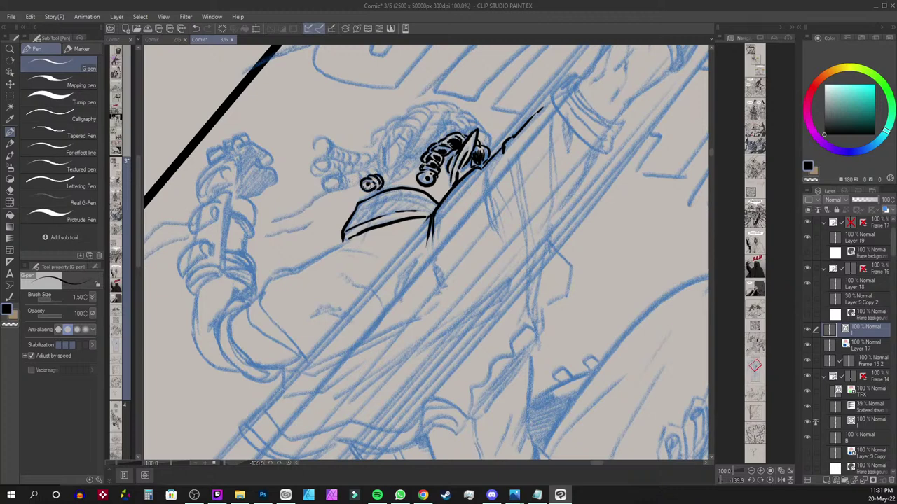
{"action": "mouse_move", "coordinate": [379, 175]}
{"action": "left_mouse_down"}
{"action": "mouse_move", "coordinate": [398, 179]}
{"action": "mouse_move", "coordinate": [419, 163]}
{"action": "left_mouse_up"}
{"action": "left_click_drag", "start_coordinate": [388, 170], "coordinate": [412, 159]}
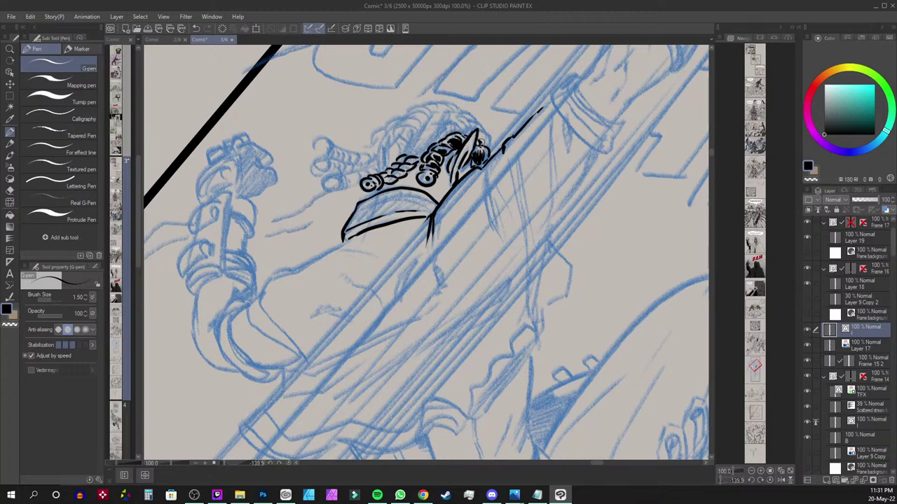
{"action": "mouse_move", "coordinate": [489, 141]}
{"action": "left_mouse_down"}
{"action": "mouse_move", "coordinate": [477, 124]}
{"action": "mouse_move", "coordinate": [459, 123]}
{"action": "mouse_move", "coordinate": [481, 116]}
{"action": "mouse_move", "coordinate": [455, 133]}
{"action": "mouse_move", "coordinate": [460, 125]}
{"action": "mouse_move", "coordinate": [444, 121]}
{"action": "mouse_move", "coordinate": [414, 146]}
{"action": "left_mouse_up"}
{"action": "mouse_move", "coordinate": [420, 138]}
{"action": "left_mouse_down"}
{"action": "mouse_move", "coordinate": [408, 153]}
{"action": "mouse_move", "coordinate": [417, 160]}
{"action": "left_mouse_up"}
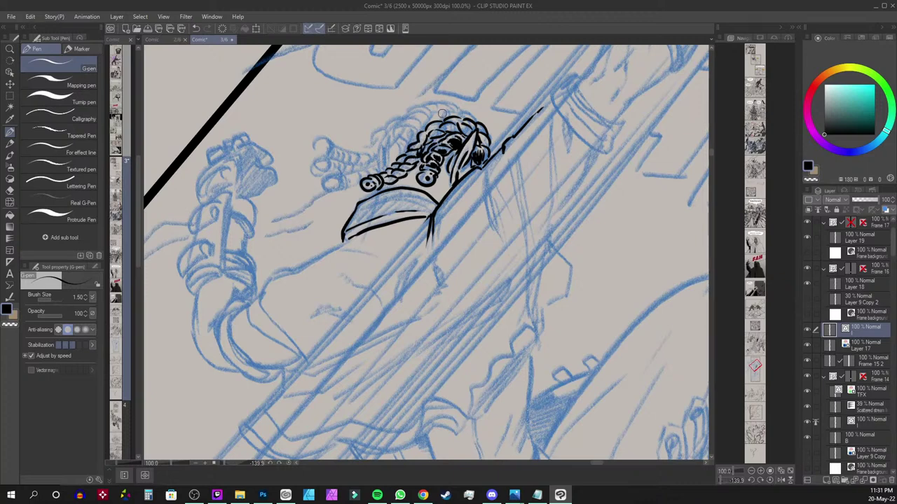
Fill dark accents between the inked braids and add the next long braid across the crown, ending in a round bead
{"action": "scroll", "coordinate": [442, 113], "scroll_direction": "up", "scroll_amount": 1}
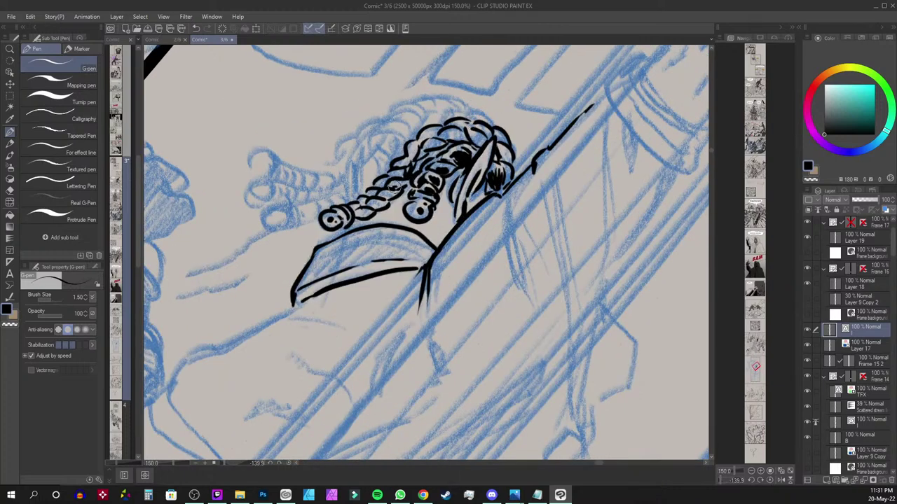
{"action": "mouse_move", "coordinate": [378, 204]}
{"action": "left_mouse_down"}
{"action": "mouse_move", "coordinate": [365, 215]}
{"action": "mouse_move", "coordinate": [361, 204]}
{"action": "mouse_move", "coordinate": [429, 136]}
{"action": "mouse_move", "coordinate": [451, 135]}
{"action": "mouse_move", "coordinate": [434, 147]}
{"action": "mouse_move", "coordinate": [489, 131]}
{"action": "mouse_move", "coordinate": [507, 160]}
{"action": "mouse_move", "coordinate": [499, 140]}
{"action": "left_mouse_up"}
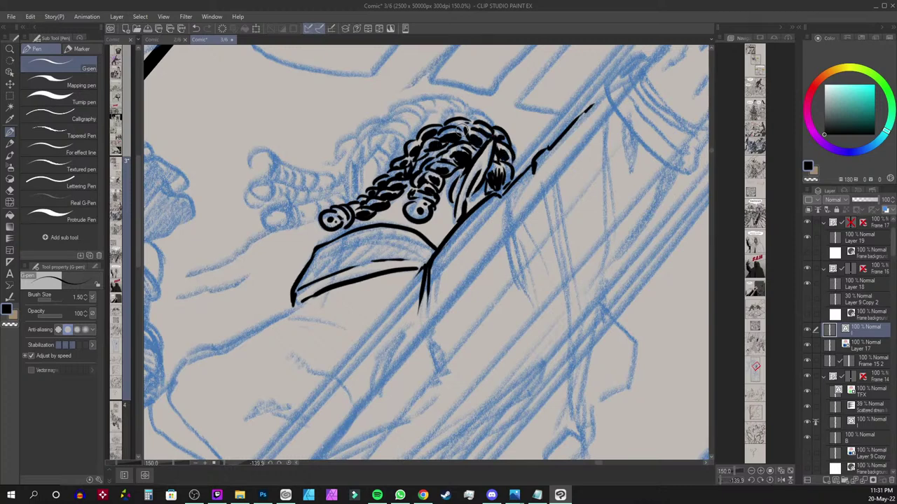
{"action": "mouse_move", "coordinate": [279, 209]}
{"action": "left_mouse_down"}
{"action": "mouse_move", "coordinate": [277, 233]}
{"action": "mouse_move", "coordinate": [288, 216]}
{"action": "mouse_move", "coordinate": [289, 232]}
{"action": "mouse_move", "coordinate": [313, 213]}
{"action": "mouse_move", "coordinate": [313, 222]}
{"action": "mouse_move", "coordinate": [307, 201]}
{"action": "mouse_move", "coordinate": [335, 210]}
{"action": "mouse_move", "coordinate": [329, 201]}
{"action": "mouse_move", "coordinate": [310, 204]}
{"action": "mouse_move", "coordinate": [343, 200]}
{"action": "mouse_move", "coordinate": [372, 180]}
{"action": "left_mouse_up"}
{"action": "mouse_move", "coordinate": [363, 179]}
{"action": "left_mouse_down"}
{"action": "mouse_move", "coordinate": [384, 163]}
{"action": "mouse_move", "coordinate": [373, 160]}
{"action": "mouse_move", "coordinate": [406, 140]}
{"action": "mouse_move", "coordinate": [382, 136]}
{"action": "mouse_move", "coordinate": [403, 130]}
{"action": "mouse_move", "coordinate": [398, 119]}
{"action": "mouse_move", "coordinate": [461, 103]}
{"action": "mouse_move", "coordinate": [491, 122]}
{"action": "left_mouse_up"}
{"action": "mouse_move", "coordinate": [324, 196]}
{"action": "left_mouse_down"}
{"action": "mouse_move", "coordinate": [381, 136]}
{"action": "mouse_move", "coordinate": [373, 131]}
{"action": "mouse_move", "coordinate": [417, 103]}
{"action": "left_mouse_up"}
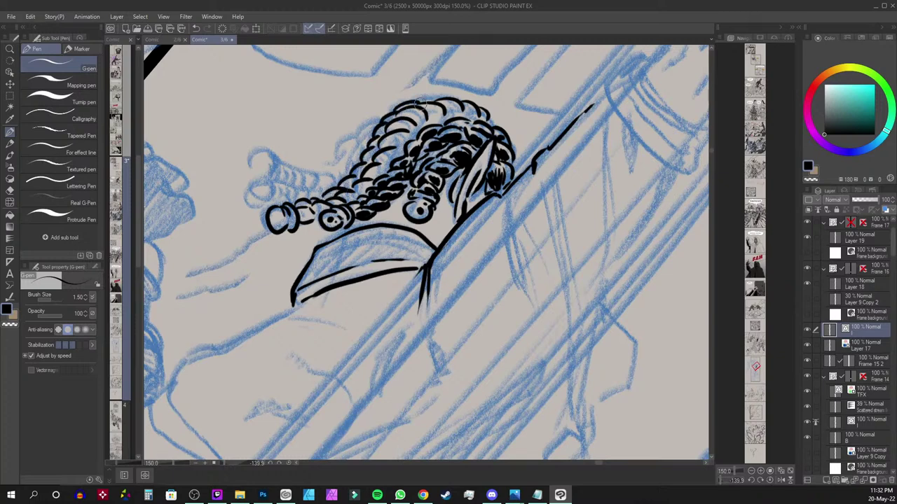
Ink the remaining outer braids with segmented strands and round bead tips, completing the hair on the back of the head
{"action": "mouse_move", "coordinate": [274, 185]}
{"action": "left_mouse_down"}
{"action": "mouse_move", "coordinate": [275, 203]}
{"action": "mouse_move", "coordinate": [262, 201]}
{"action": "mouse_move", "coordinate": [254, 180]}
{"action": "mouse_move", "coordinate": [269, 188]}
{"action": "mouse_move", "coordinate": [266, 204]}
{"action": "left_mouse_up"}
{"action": "mouse_move", "coordinate": [263, 171]}
{"action": "left_mouse_down"}
{"action": "mouse_move", "coordinate": [247, 168]}
{"action": "mouse_move", "coordinate": [256, 147]}
{"action": "mouse_move", "coordinate": [287, 175]}
{"action": "left_mouse_up"}
{"action": "left_click_drag", "start_coordinate": [265, 170], "coordinate": [269, 180]}
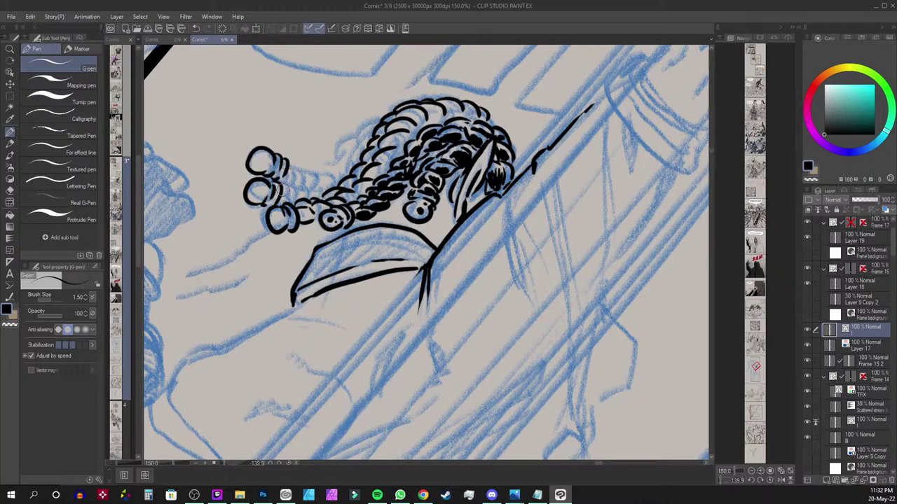
{"action": "left_click_drag", "start_coordinate": [276, 220], "coordinate": [278, 222]}
{"action": "mouse_move", "coordinate": [255, 193]}
{"action": "left_mouse_down"}
{"action": "mouse_move", "coordinate": [259, 165]}
{"action": "mouse_move", "coordinate": [297, 181]}
{"action": "left_mouse_up"}
{"action": "mouse_move", "coordinate": [284, 178]}
{"action": "left_mouse_down"}
{"action": "mouse_move", "coordinate": [323, 183]}
{"action": "mouse_move", "coordinate": [319, 190]}
{"action": "mouse_move", "coordinate": [335, 182]}
{"action": "left_mouse_up"}
{"action": "mouse_move", "coordinate": [287, 161]}
{"action": "left_mouse_down"}
{"action": "mouse_move", "coordinate": [348, 165]}
{"action": "mouse_move", "coordinate": [357, 138]}
{"action": "mouse_move", "coordinate": [387, 116]}
{"action": "left_mouse_up"}
{"action": "mouse_move", "coordinate": [350, 144]}
{"action": "left_mouse_down"}
{"action": "mouse_move", "coordinate": [378, 121]}
{"action": "mouse_move", "coordinate": [360, 135]}
{"action": "left_mouse_up"}
{"action": "mouse_move", "coordinate": [327, 175]}
{"action": "left_mouse_down"}
{"action": "mouse_move", "coordinate": [347, 143]}
{"action": "mouse_move", "coordinate": [339, 164]}
{"action": "left_mouse_up"}
{"action": "left_click_drag", "start_coordinate": [367, 128], "coordinate": [399, 105]}
{"action": "mouse_move", "coordinate": [287, 188]}
{"action": "left_mouse_down"}
{"action": "mouse_move", "coordinate": [296, 193]}
{"action": "mouse_move", "coordinate": [287, 199]}
{"action": "mouse_move", "coordinate": [298, 186]}
{"action": "left_mouse_up"}
{"action": "left_click_drag", "start_coordinate": [303, 196], "coordinate": [318, 184]}
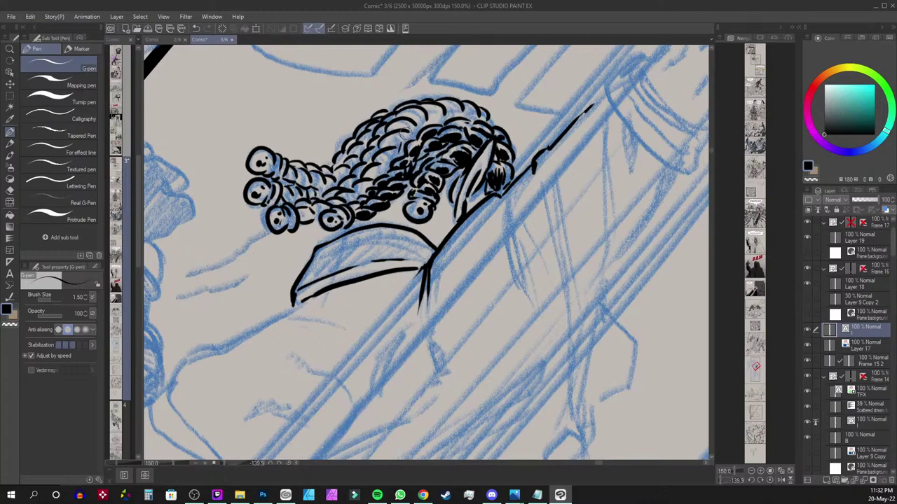
{"action": "scroll", "coordinate": [406, 133], "scroll_direction": "down", "scroll_amount": 3}
{"action": "key", "text": "ctrl+minus"}
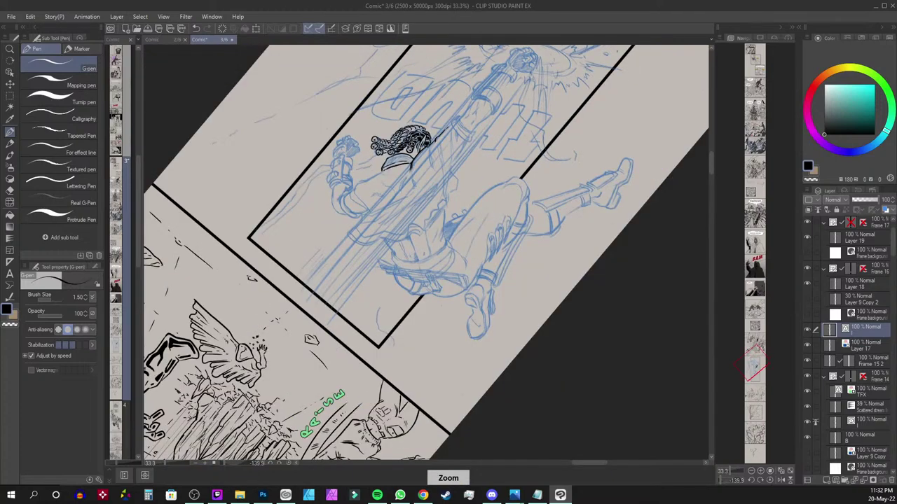
{"action": "key", "text": "ctrl+plus"}
{"action": "key", "text": "ctrl+plus"}
{"action": "key", "text": "ctrl+plus"}
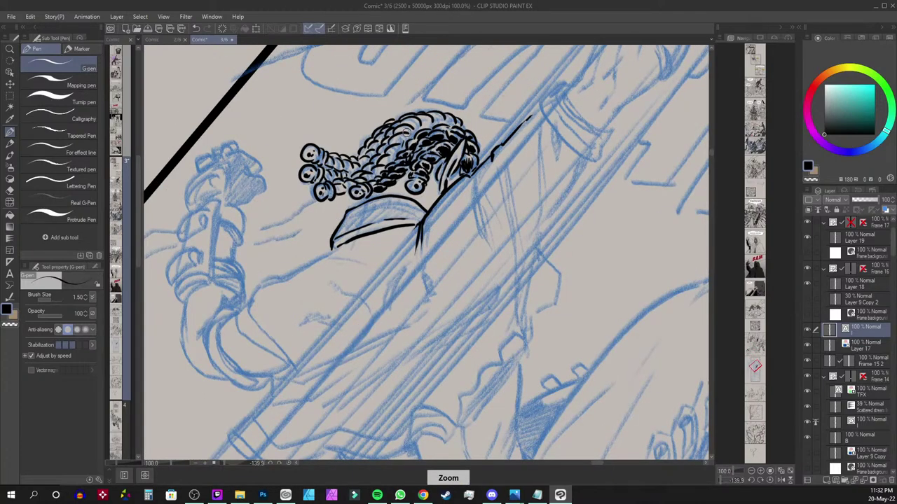
{"action": "key", "text": "ctrl+plus"}
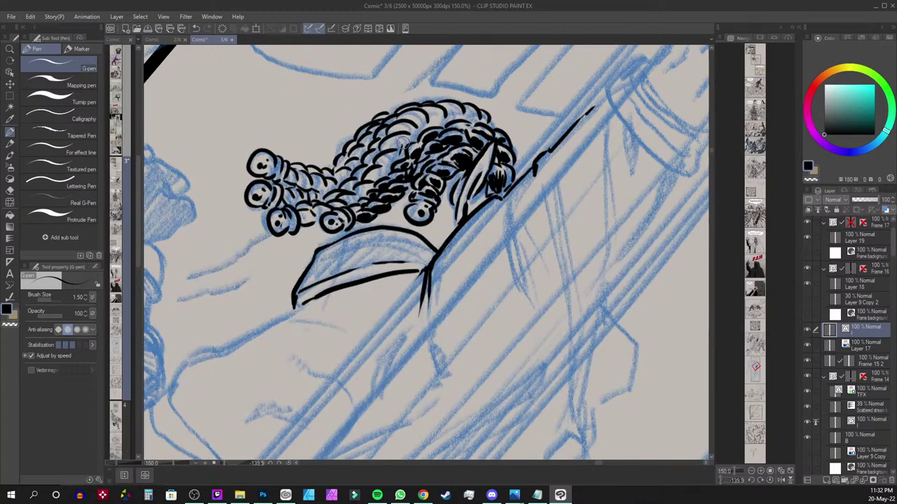
Fill dark accents between the braid segments across the crown and down toward the beaded ends
{"action": "mouse_move", "coordinate": [392, 158]}
{"action": "left_mouse_down"}
{"action": "mouse_move", "coordinate": [349, 201]}
{"action": "mouse_move", "coordinate": [356, 176]}
{"action": "left_mouse_up"}
{"action": "mouse_move", "coordinate": [421, 126]}
{"action": "left_mouse_down"}
{"action": "mouse_move", "coordinate": [410, 137]}
{"action": "mouse_move", "coordinate": [401, 127]}
{"action": "mouse_move", "coordinate": [430, 115]}
{"action": "mouse_move", "coordinate": [476, 119]}
{"action": "left_mouse_up"}
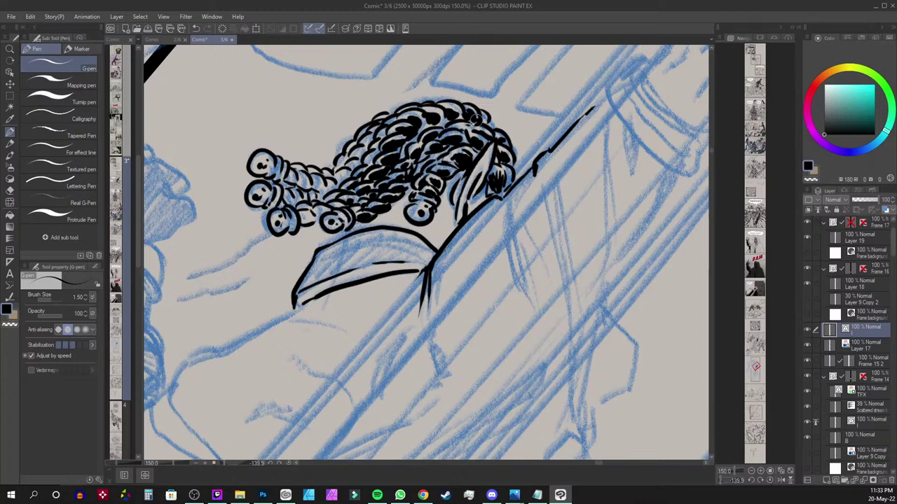
{"action": "mouse_move", "coordinate": [375, 145]}
{"action": "left_mouse_down"}
{"action": "mouse_move", "coordinate": [374, 159]}
{"action": "mouse_move", "coordinate": [355, 154]}
{"action": "mouse_move", "coordinate": [372, 144]}
{"action": "mouse_move", "coordinate": [360, 181]}
{"action": "mouse_move", "coordinate": [376, 178]}
{"action": "mouse_move", "coordinate": [354, 166]}
{"action": "mouse_move", "coordinate": [328, 187]}
{"action": "mouse_move", "coordinate": [311, 180]}
{"action": "left_mouse_up"}
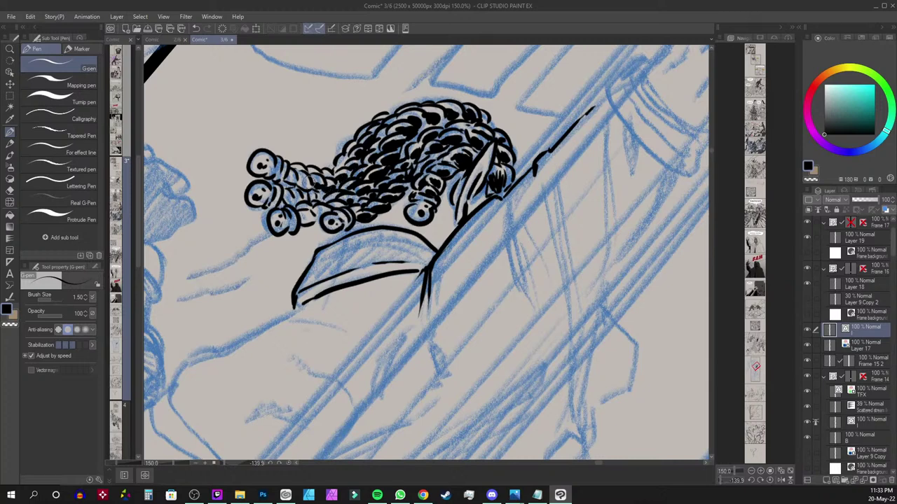
{"action": "left_click_drag", "start_coordinate": [364, 82], "coordinate": [241, 132]}
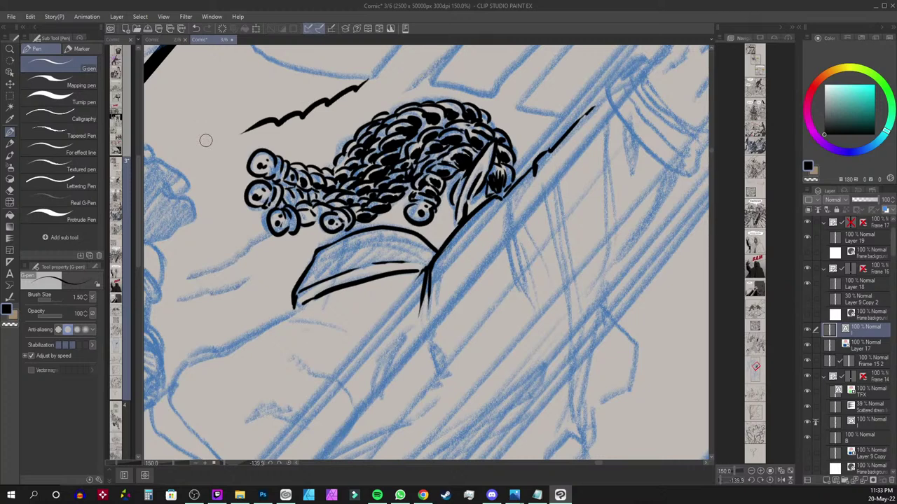
{"action": "key", "text": "ctrl+z"}
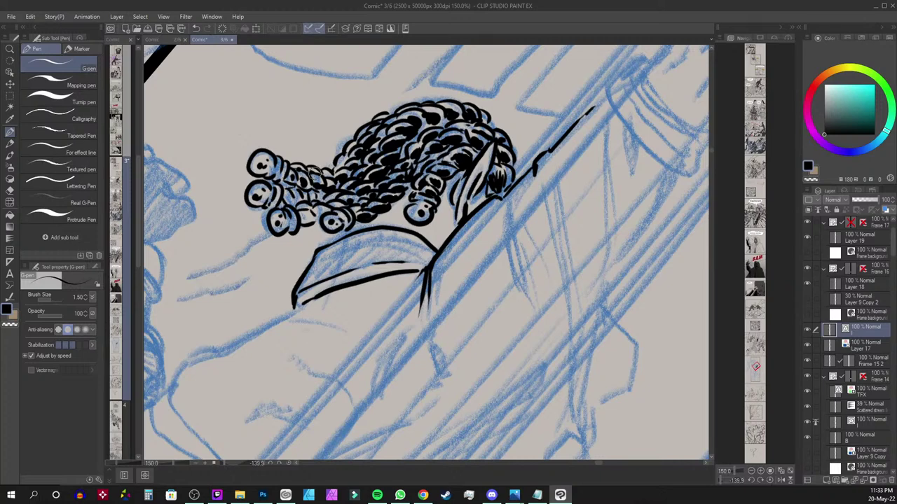
{"action": "mouse_move", "coordinate": [286, 197]}
{"action": "left_mouse_down"}
{"action": "mouse_move", "coordinate": [305, 221]}
{"action": "mouse_move", "coordinate": [326, 204]}
{"action": "mouse_move", "coordinate": [306, 204]}
{"action": "mouse_move", "coordinate": [303, 221]}
{"action": "mouse_move", "coordinate": [314, 223]}
{"action": "left_mouse_up"}
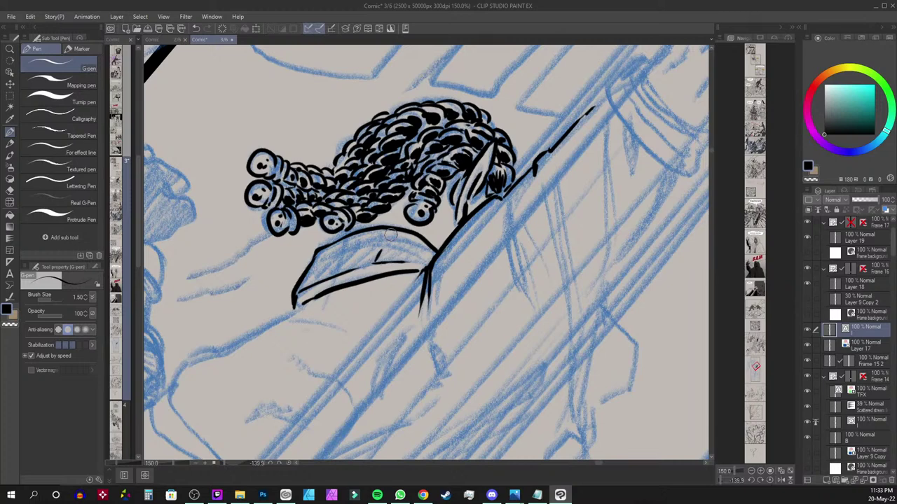
Add short hatch marks on the collar and ink tapering fold lines on the jacket below the face
{"action": "left_click_drag", "start_coordinate": [374, 244], "coordinate": [385, 246]}
{"action": "mouse_move", "coordinate": [504, 207]}
{"action": "left_mouse_down"}
{"action": "mouse_move", "coordinate": [517, 275]}
{"action": "mouse_move", "coordinate": [538, 299]}
{"action": "left_mouse_up"}
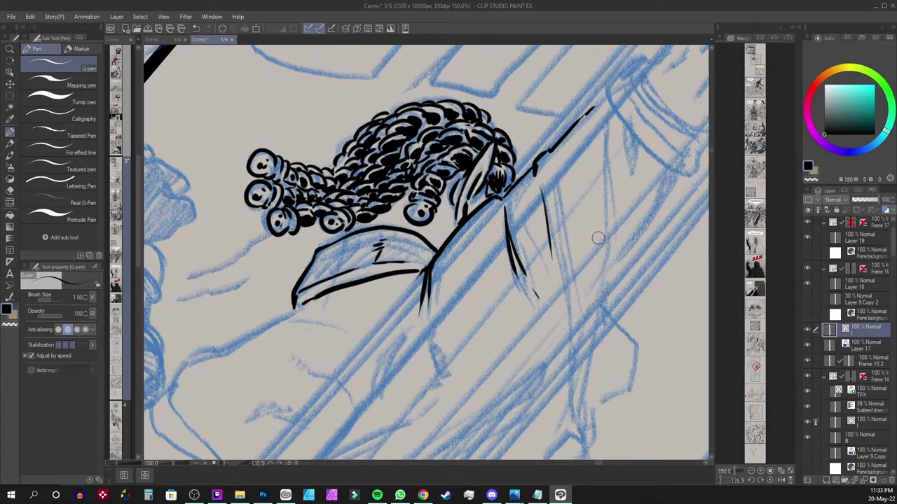
{"action": "scroll", "coordinate": [598, 239], "scroll_direction": "down", "scroll_amount": 4}
{"action": "left_click_drag", "start_coordinate": [598, 238], "coordinate": [471, 285]}
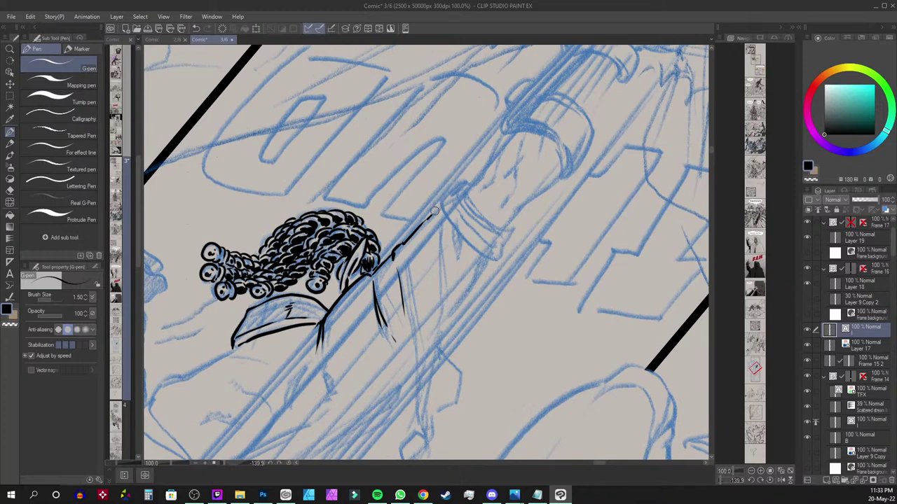
{"action": "left_click_drag", "start_coordinate": [468, 188], "coordinate": [509, 136]}
{"action": "left_click_drag", "start_coordinate": [561, 171], "coordinate": [505, 225]}
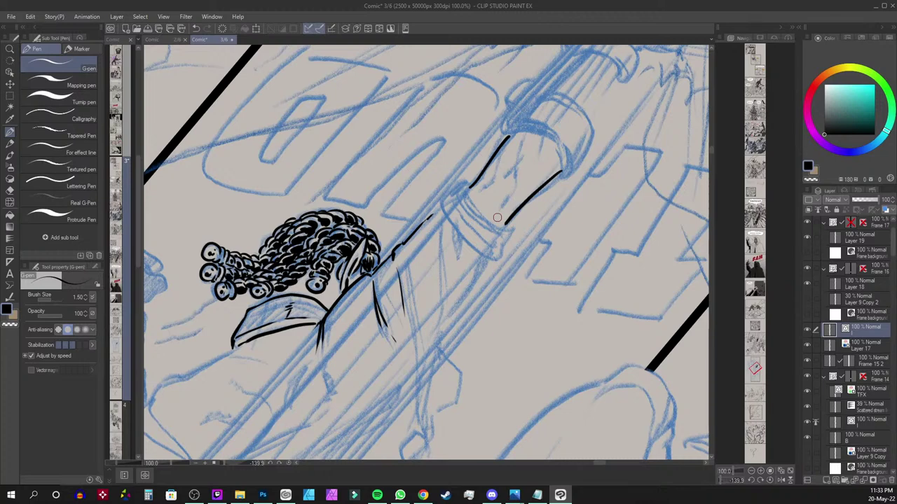
{"action": "key", "text": "ctrl+z"}
{"action": "key", "text": "ctrl+z"}
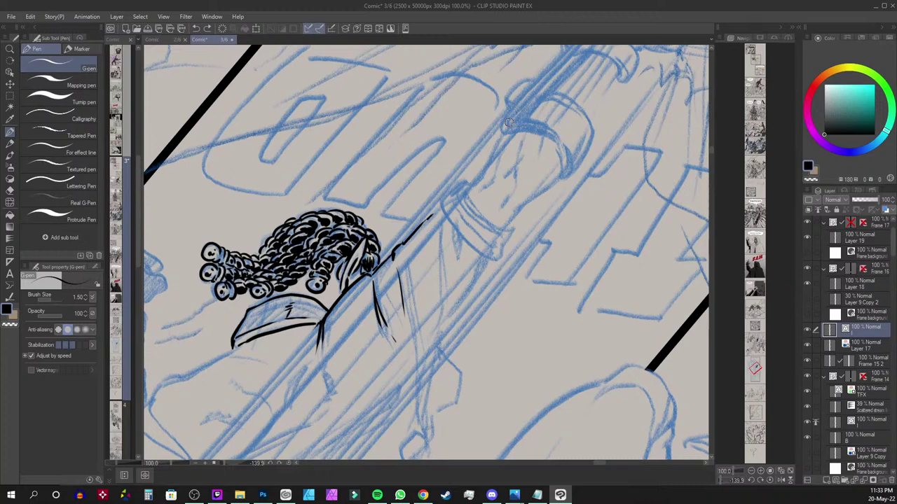
Ink the raised forearm's two contours and fill its dark muscle shading and hatching up to the wristband
{"action": "left_click_drag", "start_coordinate": [506, 134], "coordinate": [487, 171]}
{"action": "left_click_drag", "start_coordinate": [486, 173], "coordinate": [463, 192]}
{"action": "left_click_drag", "start_coordinate": [531, 161], "coordinate": [496, 205]}
{"action": "left_click_drag", "start_coordinate": [521, 174], "coordinate": [509, 189]}
{"action": "mouse_move", "coordinate": [529, 151]}
{"action": "left_mouse_down"}
{"action": "mouse_move", "coordinate": [516, 173]}
{"action": "mouse_move", "coordinate": [536, 149]}
{"action": "mouse_move", "coordinate": [515, 179]}
{"action": "mouse_move", "coordinate": [523, 160]}
{"action": "mouse_move", "coordinate": [495, 183]}
{"action": "mouse_move", "coordinate": [531, 197]}
{"action": "mouse_move", "coordinate": [507, 227]}
{"action": "left_mouse_up"}
{"action": "mouse_move", "coordinate": [530, 199]}
{"action": "left_mouse_down"}
{"action": "mouse_move", "coordinate": [506, 228]}
{"action": "mouse_move", "coordinate": [564, 167]}
{"action": "mouse_move", "coordinate": [528, 202]}
{"action": "left_mouse_up"}
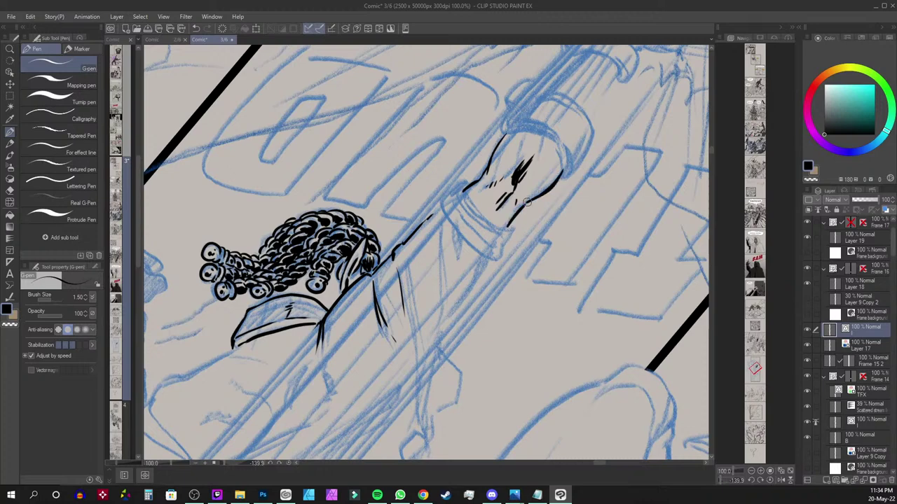
{"action": "left_click_drag", "start_coordinate": [554, 144], "coordinate": [553, 167]}
{"action": "mouse_move", "coordinate": [525, 133]}
{"action": "left_mouse_down"}
{"action": "mouse_move", "coordinate": [545, 139]}
{"action": "mouse_move", "coordinate": [531, 145]}
{"action": "left_mouse_up"}
{"action": "scroll", "coordinate": [529, 104], "scroll_direction": "down", "scroll_amount": 4}
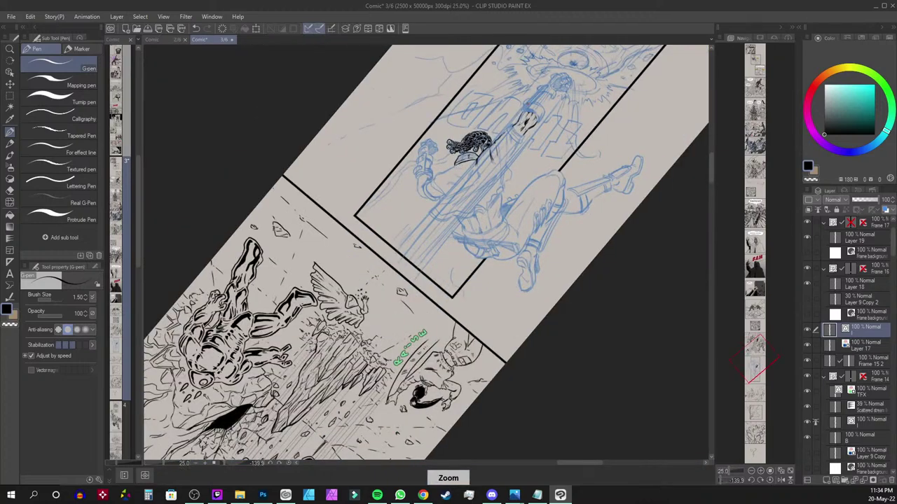
{"action": "scroll", "coordinate": [527, 104], "scroll_direction": "up", "scroll_amount": 4}
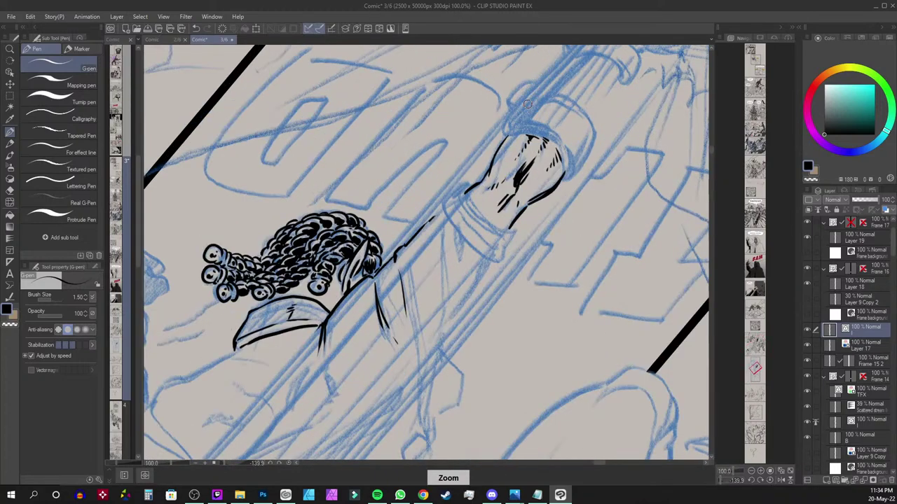
Ink the folded sleeve cuff around the raised forearm with a double inner rim and a closed outer edge
{"action": "left_click_drag", "start_coordinate": [465, 190], "coordinate": [502, 224]}
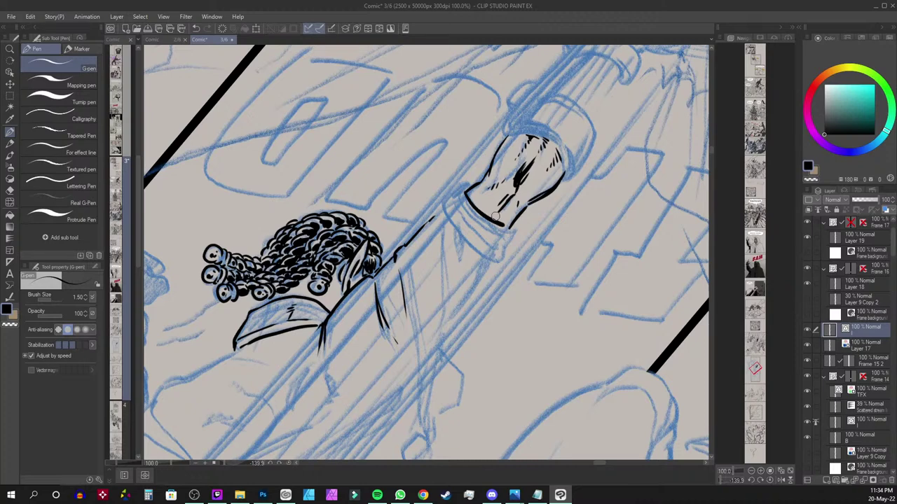
{"action": "key", "text": "ctrl+z"}
{"action": "mouse_move", "coordinate": [464, 192]}
{"action": "left_mouse_down"}
{"action": "mouse_move", "coordinate": [481, 218]}
{"action": "mouse_move", "coordinate": [506, 228]}
{"action": "left_mouse_up"}
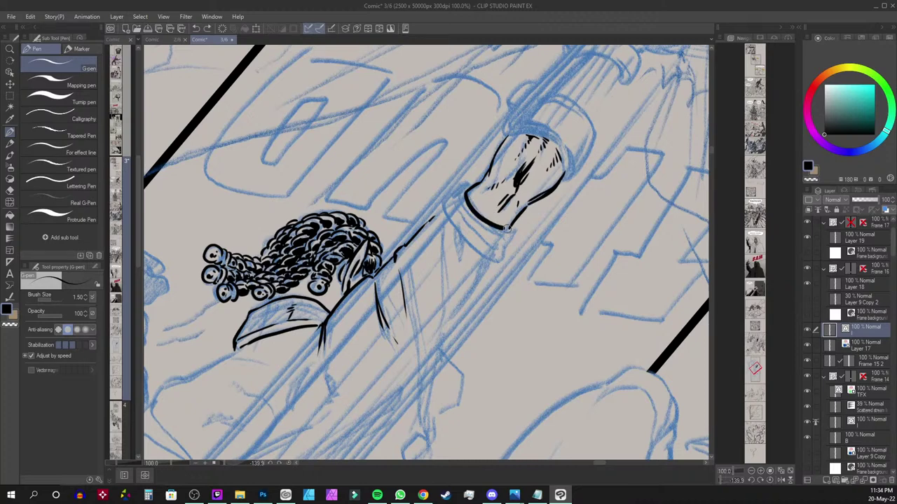
{"action": "mouse_move", "coordinate": [463, 186]}
{"action": "left_mouse_down"}
{"action": "mouse_move", "coordinate": [460, 194]}
{"action": "mouse_move", "coordinate": [507, 237]}
{"action": "mouse_move", "coordinate": [513, 232]}
{"action": "mouse_move", "coordinate": [454, 187]}
{"action": "mouse_move", "coordinate": [446, 206]}
{"action": "mouse_move", "coordinate": [490, 263]}
{"action": "mouse_move", "coordinate": [506, 260]}
{"action": "mouse_move", "coordinate": [516, 233]}
{"action": "left_mouse_up"}
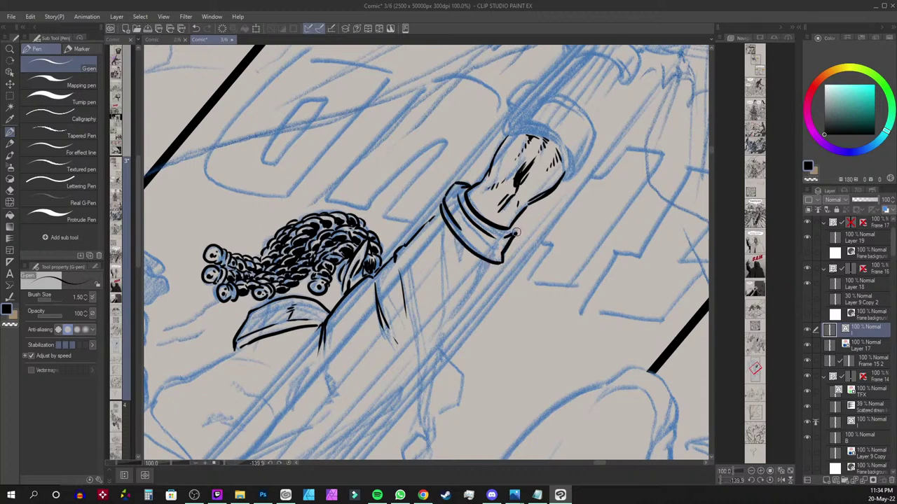
Ink the fold lines below the raised cuff and the sleeve's underside running toward the jacket's jagged side edge
{"action": "left_click_drag", "start_coordinate": [443, 222], "coordinate": [436, 272]}
{"action": "left_click_drag", "start_coordinate": [444, 222], "coordinate": [441, 280]}
{"action": "mouse_move", "coordinate": [454, 240]}
{"action": "left_mouse_down"}
{"action": "mouse_move", "coordinate": [457, 272]}
{"action": "mouse_move", "coordinate": [456, 241]}
{"action": "mouse_move", "coordinate": [517, 176]}
{"action": "mouse_move", "coordinate": [485, 271]}
{"action": "mouse_move", "coordinate": [454, 159]}
{"action": "left_mouse_up"}
{"action": "key", "text": "ctrl+z"}
{"action": "key", "text": "ctrl+z"}
{"action": "left_click_drag", "start_coordinate": [488, 245], "coordinate": [481, 295]}
{"action": "mouse_move", "coordinate": [489, 248]}
{"action": "left_mouse_down"}
{"action": "mouse_move", "coordinate": [511, 280]}
{"action": "mouse_move", "coordinate": [512, 312]}
{"action": "mouse_move", "coordinate": [488, 326]}
{"action": "mouse_move", "coordinate": [480, 353]}
{"action": "mouse_move", "coordinate": [543, 231]}
{"action": "mouse_move", "coordinate": [481, 310]}
{"action": "left_mouse_up"}
{"action": "mouse_move", "coordinate": [555, 147]}
{"action": "left_mouse_down"}
{"action": "mouse_move", "coordinate": [563, 184]}
{"action": "mouse_move", "coordinate": [535, 204]}
{"action": "mouse_move", "coordinate": [541, 219]}
{"action": "mouse_move", "coordinate": [500, 258]}
{"action": "mouse_move", "coordinate": [504, 267]}
{"action": "mouse_move", "coordinate": [478, 282]}
{"action": "mouse_move", "coordinate": [485, 290]}
{"action": "mouse_move", "coordinate": [476, 299]}
{"action": "mouse_move", "coordinate": [519, 235]}
{"action": "left_mouse_up"}
Ink the creases and hatching on the jacket's back, plus the contour of the lowered shoulder and upper arm
{"action": "mouse_move", "coordinate": [426, 236]}
{"action": "left_mouse_down"}
{"action": "mouse_move", "coordinate": [433, 273]}
{"action": "mouse_move", "coordinate": [440, 260]}
{"action": "mouse_move", "coordinate": [425, 287]}
{"action": "left_mouse_up"}
{"action": "mouse_move", "coordinate": [404, 241]}
{"action": "left_mouse_down"}
{"action": "mouse_move", "coordinate": [390, 267]}
{"action": "mouse_move", "coordinate": [395, 283]}
{"action": "mouse_move", "coordinate": [387, 278]}
{"action": "mouse_move", "coordinate": [394, 290]}
{"action": "left_mouse_up"}
{"action": "left_click_drag", "start_coordinate": [335, 257], "coordinate": [374, 287]}
{"action": "left_click_drag", "start_coordinate": [345, 228], "coordinate": [367, 252]}
{"action": "mouse_move", "coordinate": [338, 221]}
{"action": "left_mouse_down"}
{"action": "mouse_move", "coordinate": [260, 260]}
{"action": "mouse_move", "coordinate": [269, 254]}
{"action": "mouse_move", "coordinate": [254, 284]}
{"action": "left_mouse_up"}
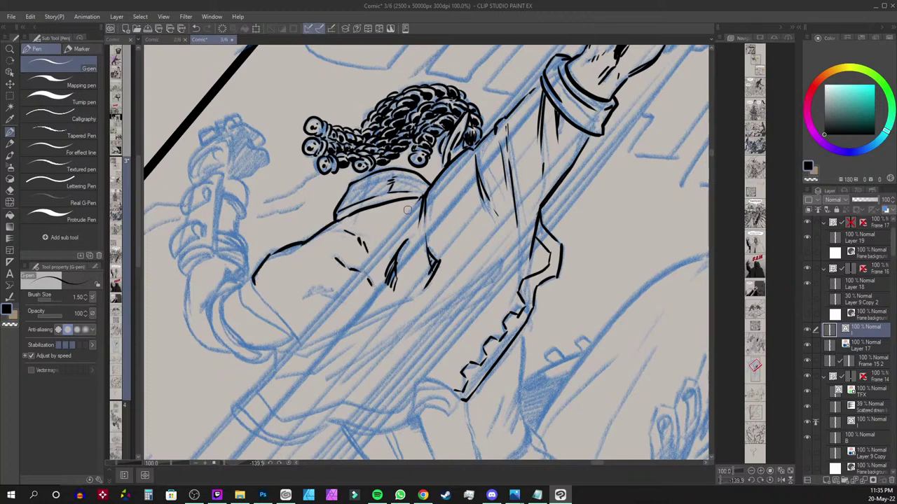
{"action": "left_click_drag", "start_coordinate": [499, 219], "coordinate": [527, 139]}
{"action": "left_click_drag", "start_coordinate": [342, 205], "coordinate": [369, 221]}
{"action": "mouse_move", "coordinate": [282, 202]}
{"action": "left_mouse_down"}
{"action": "mouse_move", "coordinate": [290, 224]}
{"action": "mouse_move", "coordinate": [328, 264]}
{"action": "left_mouse_up"}
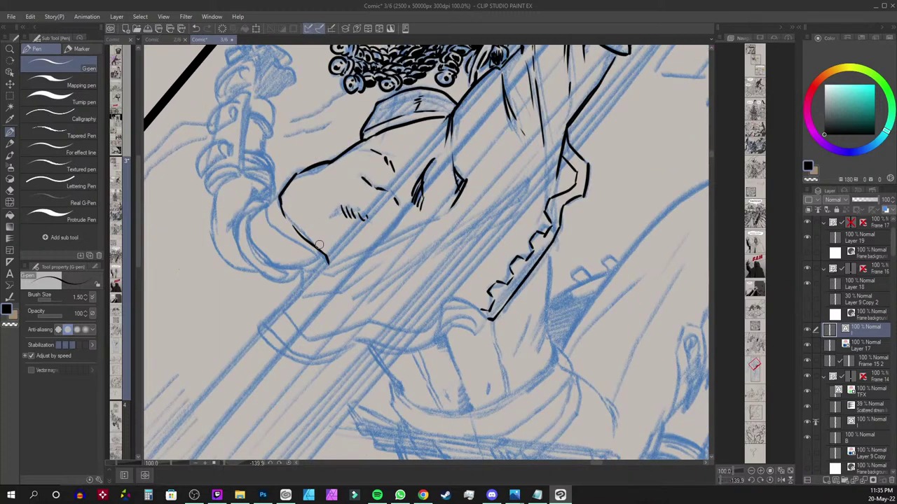
Ink the long tapering creases across the jacket's lower back and the underside of the bent arm's sleeve
{"action": "left_click_drag", "start_coordinate": [527, 151], "coordinate": [536, 288]}
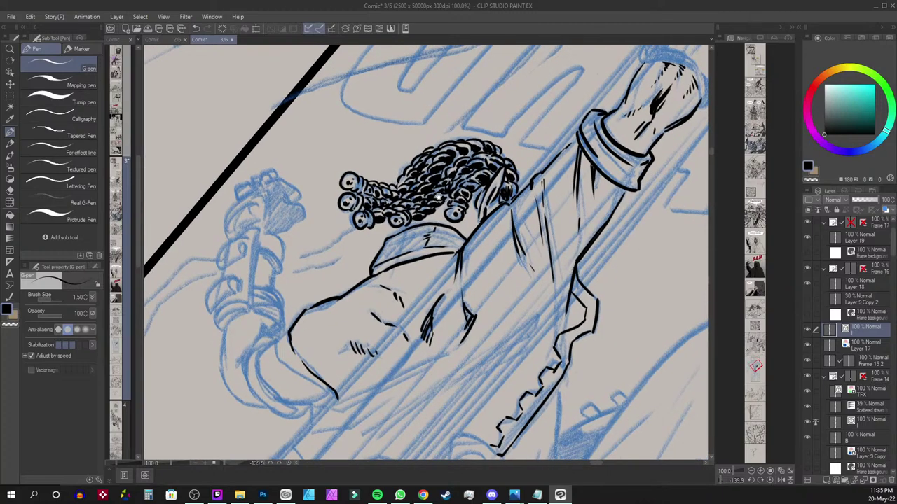
{"action": "scroll", "coordinate": [437, 196], "scroll_direction": "down", "scroll_amount": 5}
{"action": "mouse_move", "coordinate": [566, 209]}
{"action": "left_mouse_down"}
{"action": "mouse_move", "coordinate": [425, 295]}
{"action": "mouse_move", "coordinate": [512, 258]}
{"action": "mouse_move", "coordinate": [573, 213]}
{"action": "mouse_move", "coordinate": [545, 241]}
{"action": "mouse_move", "coordinate": [454, 284]}
{"action": "mouse_move", "coordinate": [540, 242]}
{"action": "mouse_move", "coordinate": [512, 258]}
{"action": "left_mouse_up"}
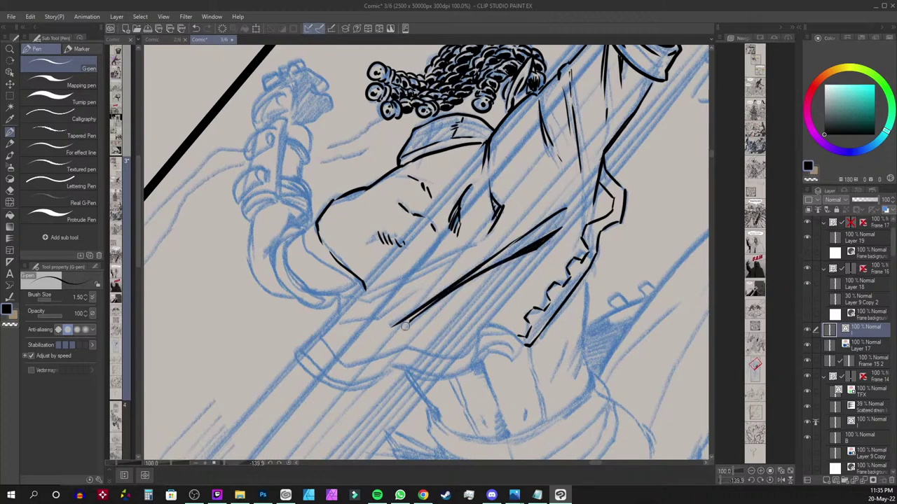
{"action": "left_click_drag", "start_coordinate": [400, 350], "coordinate": [418, 330]}
{"action": "left_click_drag", "start_coordinate": [371, 290], "coordinate": [470, 246]}
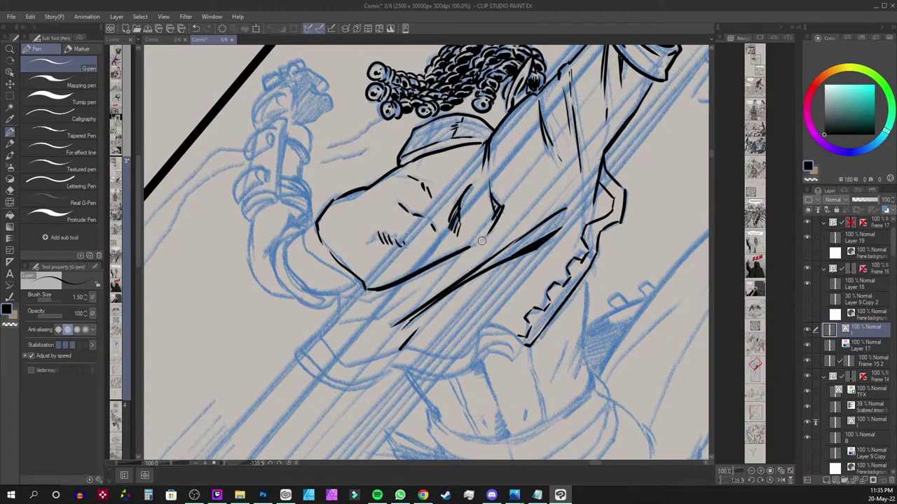
{"action": "left_click_drag", "start_coordinate": [362, 291], "coordinate": [413, 288]}
{"action": "mouse_move", "coordinate": [364, 305]}
{"action": "left_mouse_down"}
{"action": "mouse_move", "coordinate": [315, 338]}
{"action": "mouse_move", "coordinate": [380, 320]}
{"action": "mouse_move", "coordinate": [389, 313]}
{"action": "left_mouse_up"}
{"action": "left_click_drag", "start_coordinate": [434, 279], "coordinate": [534, 194]}
{"action": "left_click_drag", "start_coordinate": [526, 194], "coordinate": [532, 190]}
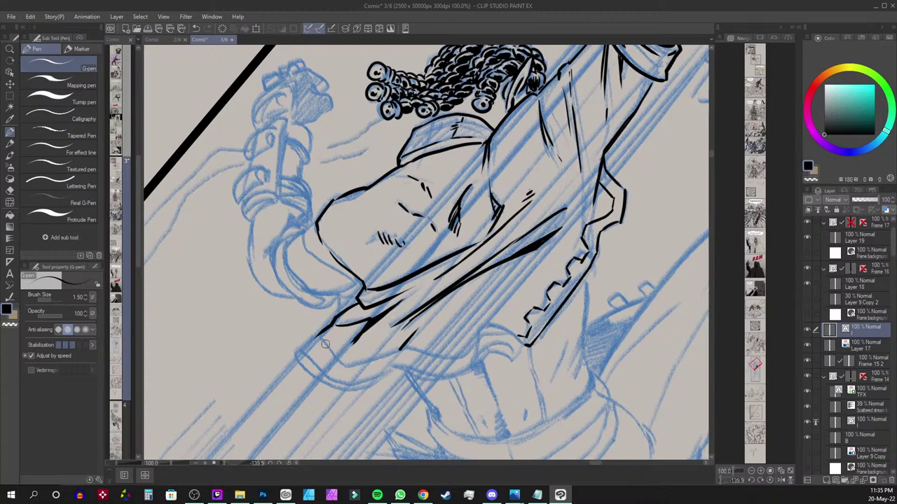
Ink the jacket's wavy bottom hem as a double line from its outer corner to the jagged side edge
{"action": "mouse_move", "coordinate": [317, 334]}
{"action": "left_mouse_down"}
{"action": "mouse_move", "coordinate": [333, 357]}
{"action": "mouse_move", "coordinate": [462, 353]}
{"action": "mouse_move", "coordinate": [511, 330]}
{"action": "mouse_move", "coordinate": [521, 343]}
{"action": "mouse_move", "coordinate": [508, 364]}
{"action": "mouse_move", "coordinate": [498, 348]}
{"action": "mouse_move", "coordinate": [434, 378]}
{"action": "mouse_move", "coordinate": [384, 363]}
{"action": "left_mouse_up"}
{"action": "key", "text": "ctrl+z"}
{"action": "mouse_move", "coordinate": [463, 368]}
{"action": "left_mouse_down"}
{"action": "mouse_move", "coordinate": [450, 377]}
{"action": "mouse_move", "coordinate": [392, 362]}
{"action": "mouse_move", "coordinate": [338, 383]}
{"action": "mouse_move", "coordinate": [308, 349]}
{"action": "mouse_move", "coordinate": [292, 357]}
{"action": "mouse_move", "coordinate": [301, 371]}
{"action": "mouse_move", "coordinate": [310, 359]}
{"action": "mouse_move", "coordinate": [303, 353]}
{"action": "mouse_move", "coordinate": [340, 380]}
{"action": "left_mouse_up"}
{"action": "key", "text": "ctrl+z"}
{"action": "mouse_move", "coordinate": [303, 353]}
{"action": "left_mouse_down"}
{"action": "mouse_move", "coordinate": [352, 377]}
{"action": "mouse_move", "coordinate": [450, 373]}
{"action": "mouse_move", "coordinate": [494, 344]}
{"action": "mouse_move", "coordinate": [510, 357]}
{"action": "mouse_move", "coordinate": [522, 278]}
{"action": "left_mouse_up"}
{"action": "mouse_move", "coordinate": [365, 377]}
{"action": "left_mouse_down"}
{"action": "mouse_move", "coordinate": [448, 290]}
{"action": "mouse_move", "coordinate": [537, 264]}
{"action": "left_mouse_up"}
{"action": "mouse_move", "coordinate": [399, 208]}
{"action": "left_mouse_down"}
{"action": "mouse_move", "coordinate": [343, 280]}
{"action": "mouse_move", "coordinate": [321, 225]}
{"action": "mouse_move", "coordinate": [367, 184]}
{"action": "left_mouse_up"}
{"action": "mouse_move", "coordinate": [329, 242]}
{"action": "left_mouse_down"}
{"action": "mouse_move", "coordinate": [352, 223]}
{"action": "mouse_move", "coordinate": [351, 250]}
{"action": "left_mouse_up"}
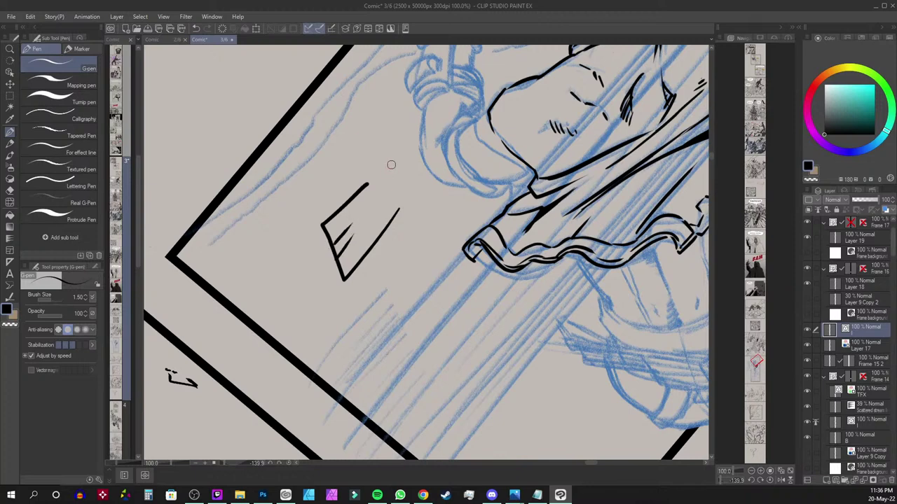
{"action": "key", "text": "ctrl+z"}
{"action": "key", "text": "ctrl+z"}
{"action": "key", "text": "ctrl+z"}
{"action": "key", "text": "ctrl+z"}
{"action": "key", "text": "ctrl+z"}
Ink the rolled sleeve cuff and its folds around the bent arm's elbow
{"action": "left_click_drag", "start_coordinate": [550, 231], "coordinate": [458, 361]}
{"action": "mouse_move", "coordinate": [398, 241]}
{"action": "left_mouse_down"}
{"action": "mouse_move", "coordinate": [387, 249]}
{"action": "mouse_move", "coordinate": [393, 279]}
{"action": "left_mouse_up"}
{"action": "mouse_move", "coordinate": [384, 241]}
{"action": "left_mouse_down"}
{"action": "mouse_move", "coordinate": [372, 293]}
{"action": "mouse_move", "coordinate": [416, 325]}
{"action": "mouse_move", "coordinate": [439, 305]}
{"action": "left_mouse_up"}
{"action": "mouse_move", "coordinate": [374, 253]}
{"action": "left_mouse_down"}
{"action": "mouse_move", "coordinate": [370, 298]}
{"action": "mouse_move", "coordinate": [411, 320]}
{"action": "mouse_move", "coordinate": [365, 302]}
{"action": "mouse_move", "coordinate": [379, 244]}
{"action": "mouse_move", "coordinate": [445, 206]}
{"action": "left_mouse_up"}
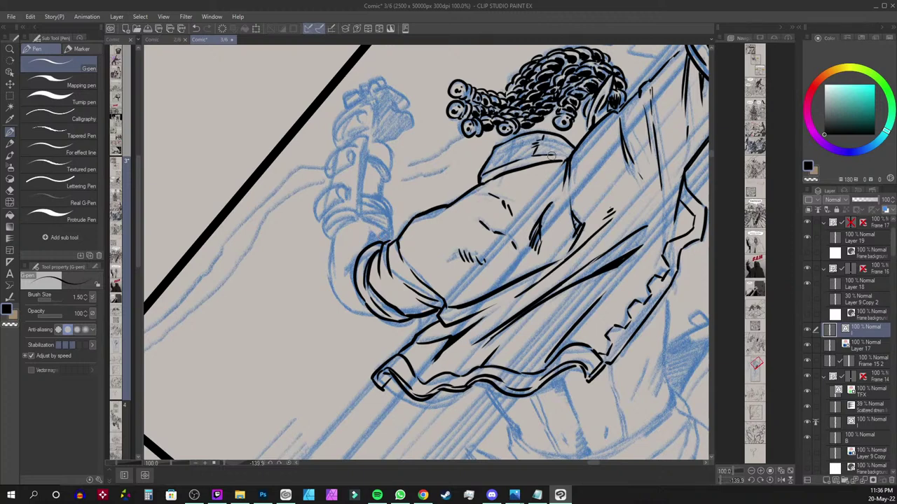
Ink the bent forearm's outline between the rolled sleeve and the gauntlet, adding short hatch marks near the elbow
{"action": "left_click_drag", "start_coordinate": [629, 162], "coordinate": [508, 267]}
{"action": "left_click_drag", "start_coordinate": [462, 241], "coordinate": [469, 227]}
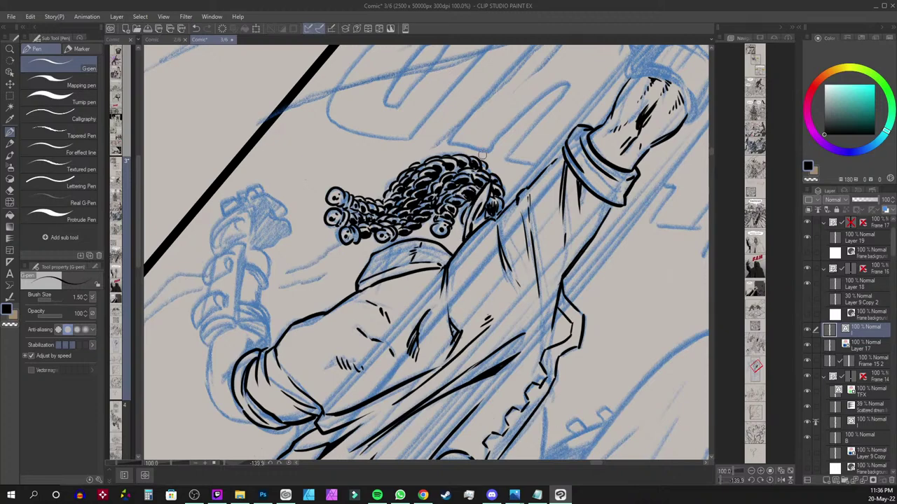
{"action": "scroll", "coordinate": [482, 154], "scroll_direction": "down", "scroll_amount": 6}
{"action": "scroll", "coordinate": [482, 155], "scroll_direction": "up", "scroll_amount": 4}
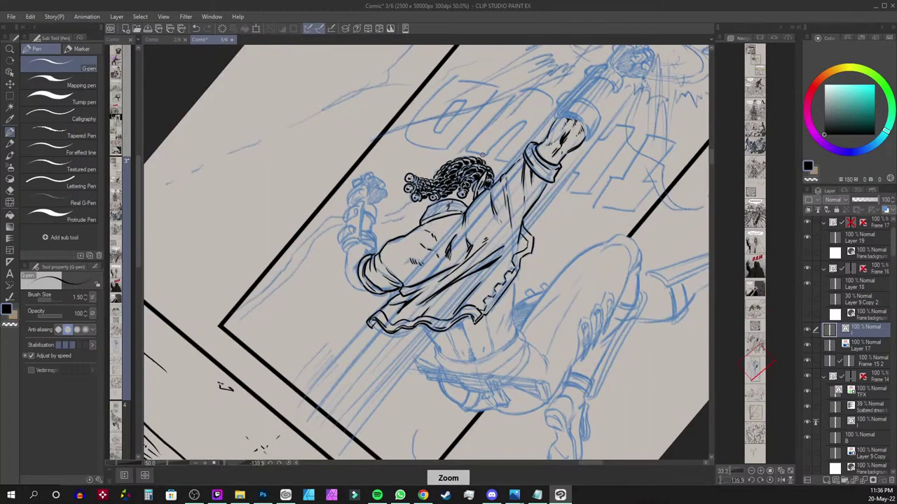
{"action": "scroll", "coordinate": [482, 153], "scroll_direction": "up", "scroll_amount": 1}
{"action": "left_click_drag", "start_coordinate": [455, 255], "coordinate": [525, 245]}
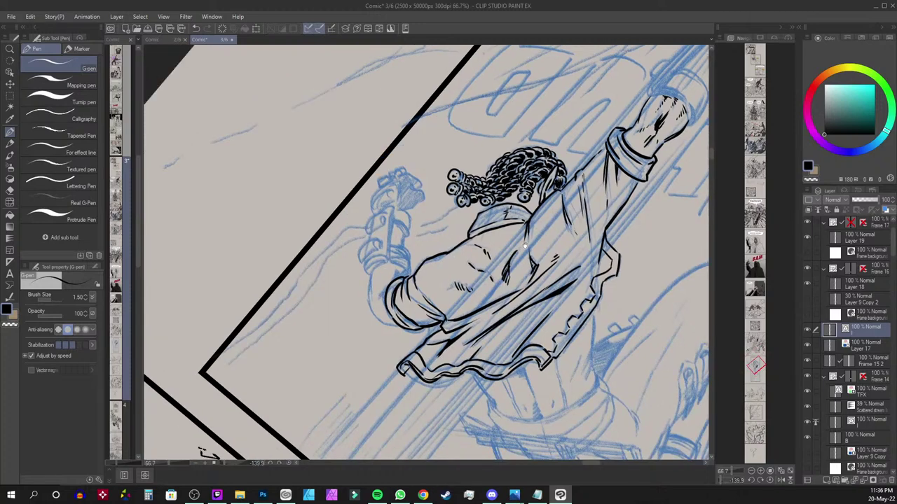
{"action": "scroll", "coordinate": [524, 245], "scroll_direction": "up", "scroll_amount": 1}
{"action": "mouse_move", "coordinate": [306, 325]}
{"action": "left_mouse_down"}
{"action": "mouse_move", "coordinate": [321, 308]}
{"action": "mouse_move", "coordinate": [292, 317]}
{"action": "mouse_move", "coordinate": [299, 350]}
{"action": "mouse_move", "coordinate": [333, 365]}
{"action": "left_mouse_up"}
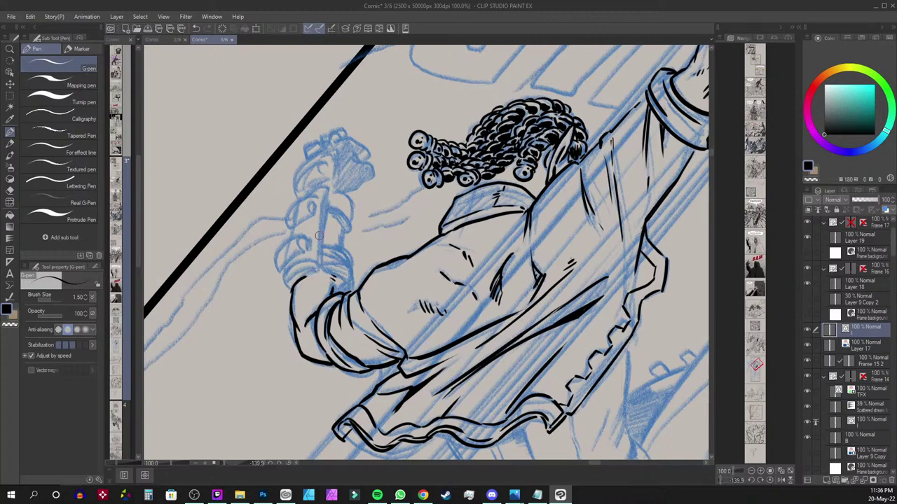
{"action": "left_click_drag", "start_coordinate": [301, 349], "coordinate": [317, 341]}
Ink the gauntlet's long central strip, the bands on its inner side and the curved rim at its base
{"action": "mouse_move", "coordinate": [321, 264]}
{"action": "left_mouse_down"}
{"action": "mouse_move", "coordinate": [291, 271]}
{"action": "mouse_move", "coordinate": [285, 291]}
{"action": "mouse_move", "coordinate": [348, 282]}
{"action": "mouse_move", "coordinate": [349, 274]}
{"action": "mouse_move", "coordinate": [355, 285]}
{"action": "mouse_move", "coordinate": [346, 290]}
{"action": "mouse_move", "coordinate": [318, 246]}
{"action": "mouse_move", "coordinate": [320, 220]}
{"action": "left_mouse_up"}
{"action": "mouse_move", "coordinate": [327, 189]}
{"action": "left_mouse_down"}
{"action": "mouse_move", "coordinate": [321, 260]}
{"action": "mouse_move", "coordinate": [325, 239]}
{"action": "mouse_move", "coordinate": [325, 251]}
{"action": "mouse_move", "coordinate": [347, 251]}
{"action": "mouse_move", "coordinate": [353, 277]}
{"action": "left_mouse_up"}
{"action": "mouse_move", "coordinate": [343, 248]}
{"action": "left_mouse_down"}
{"action": "mouse_move", "coordinate": [327, 214]}
{"action": "mouse_move", "coordinate": [346, 229]}
{"action": "mouse_move", "coordinate": [330, 209]}
{"action": "mouse_move", "coordinate": [344, 212]}
{"action": "mouse_move", "coordinate": [345, 224]}
{"action": "mouse_move", "coordinate": [350, 201]}
{"action": "mouse_move", "coordinate": [330, 188]}
{"action": "mouse_move", "coordinate": [333, 152]}
{"action": "mouse_move", "coordinate": [326, 188]}
{"action": "left_mouse_up"}
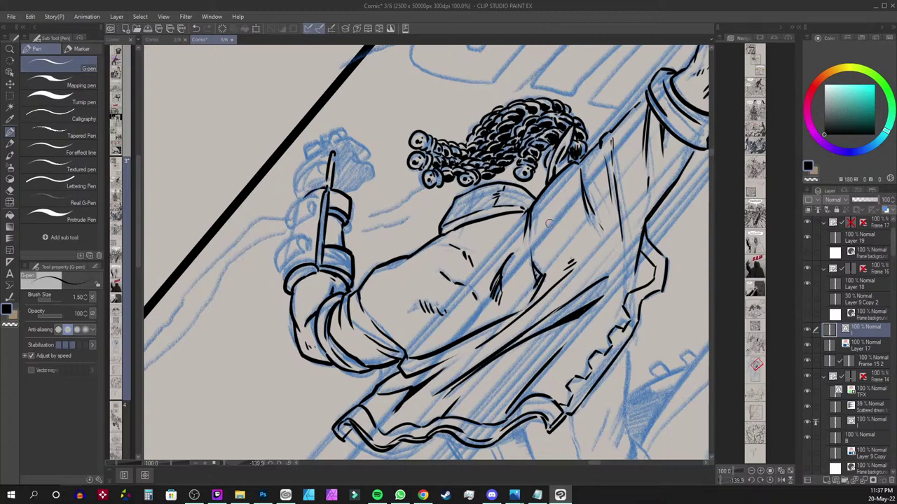
{"action": "mouse_move", "coordinate": [324, 276]}
{"action": "left_mouse_down"}
{"action": "mouse_move", "coordinate": [384, 320]}
{"action": "mouse_move", "coordinate": [310, 251]}
{"action": "mouse_move", "coordinate": [289, 250]}
{"action": "left_mouse_up"}
Extend the gauntlet's central strip to the knuckles and ink the armour plate over the back of the hand
{"action": "left_click_drag", "start_coordinate": [336, 186], "coordinate": [392, 252]}
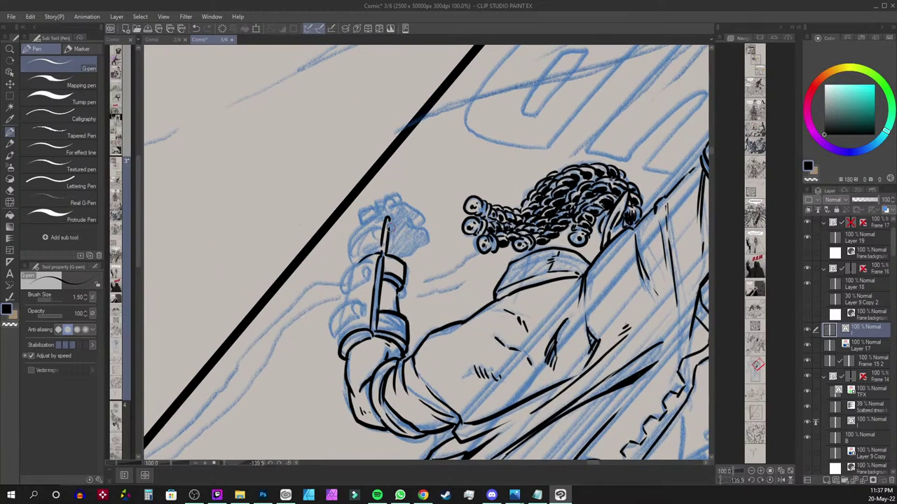
{"action": "scroll", "coordinate": [388, 223], "scroll_direction": "up", "scroll_amount": 1}
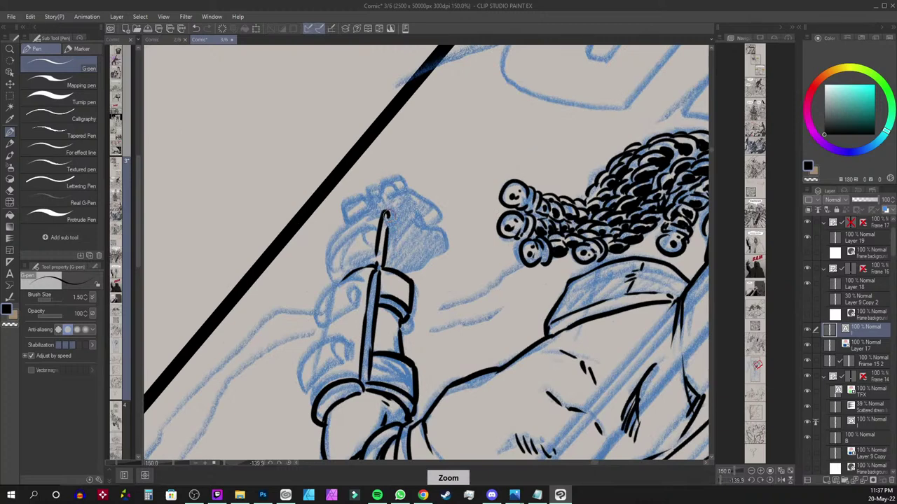
{"action": "left_click_drag", "start_coordinate": [393, 206], "coordinate": [387, 201]}
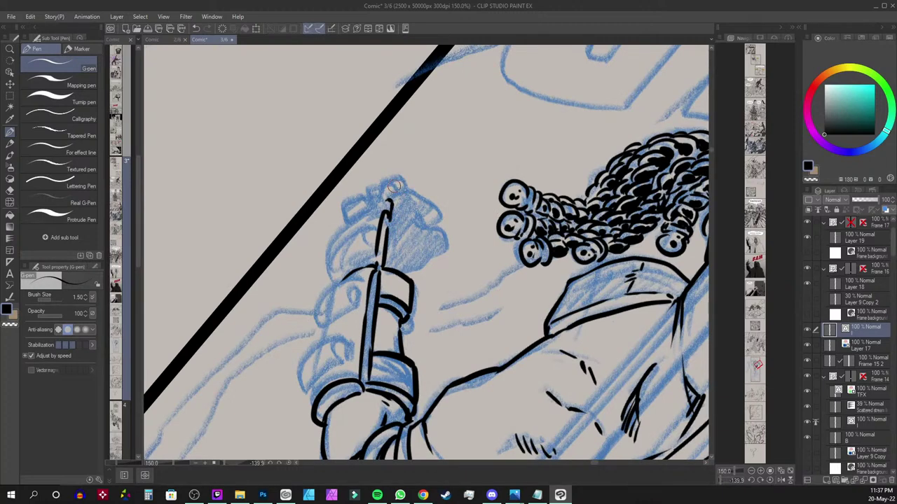
{"action": "left_click_drag", "start_coordinate": [385, 203], "coordinate": [386, 239]}
{"action": "mouse_move", "coordinate": [367, 208]}
{"action": "left_mouse_down"}
{"action": "mouse_move", "coordinate": [365, 236]}
{"action": "mouse_move", "coordinate": [373, 225]}
{"action": "mouse_move", "coordinate": [327, 264]}
{"action": "mouse_move", "coordinate": [357, 214]}
{"action": "mouse_move", "coordinate": [318, 245]}
{"action": "mouse_move", "coordinate": [328, 264]}
{"action": "left_mouse_up"}
{"action": "left_click_drag", "start_coordinate": [361, 210], "coordinate": [387, 200]}
{"action": "mouse_move", "coordinate": [333, 264]}
{"action": "left_mouse_down"}
{"action": "mouse_move", "coordinate": [330, 280]}
{"action": "mouse_move", "coordinate": [369, 265]}
{"action": "left_mouse_up"}
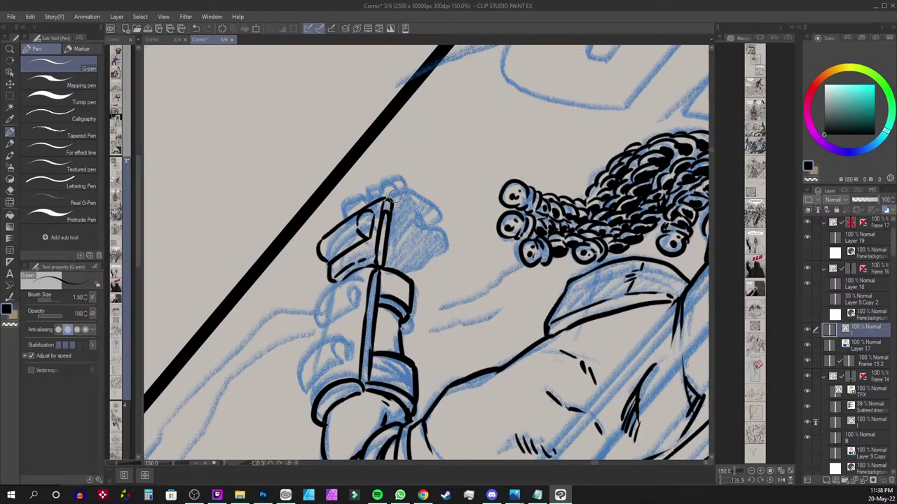
Ink the knuckle guard and clenched fist, and outline the remaining rounded plates along the gauntlet's outer side
{"action": "mouse_move", "coordinate": [389, 198]}
{"action": "left_mouse_down"}
{"action": "mouse_move", "coordinate": [403, 190]}
{"action": "mouse_move", "coordinate": [383, 182]}
{"action": "mouse_move", "coordinate": [405, 185]}
{"action": "mouse_move", "coordinate": [372, 187]}
{"action": "left_mouse_up"}
{"action": "mouse_move", "coordinate": [371, 187]}
{"action": "left_mouse_down"}
{"action": "mouse_move", "coordinate": [384, 182]}
{"action": "mouse_move", "coordinate": [336, 210]}
{"action": "mouse_move", "coordinate": [342, 220]}
{"action": "mouse_move", "coordinate": [370, 190]}
{"action": "mouse_move", "coordinate": [398, 186]}
{"action": "mouse_move", "coordinate": [381, 194]}
{"action": "mouse_move", "coordinate": [428, 203]}
{"action": "mouse_move", "coordinate": [436, 216]}
{"action": "mouse_move", "coordinate": [422, 218]}
{"action": "mouse_move", "coordinate": [435, 227]}
{"action": "mouse_move", "coordinate": [423, 223]}
{"action": "mouse_move", "coordinate": [442, 240]}
{"action": "mouse_move", "coordinate": [347, 292]}
{"action": "mouse_move", "coordinate": [356, 310]}
{"action": "left_mouse_up"}
{"action": "left_click_drag", "start_coordinate": [348, 344], "coordinate": [342, 372]}
{"action": "left_click_drag", "start_coordinate": [353, 308], "coordinate": [319, 324]}
{"action": "mouse_move", "coordinate": [357, 283]}
{"action": "left_mouse_down"}
{"action": "mouse_move", "coordinate": [311, 304]}
{"action": "mouse_move", "coordinate": [309, 323]}
{"action": "mouse_move", "coordinate": [343, 348]}
{"action": "mouse_move", "coordinate": [297, 380]}
{"action": "mouse_move", "coordinate": [341, 367]}
{"action": "mouse_move", "coordinate": [309, 396]}
{"action": "mouse_move", "coordinate": [298, 365]}
{"action": "left_mouse_up"}
{"action": "mouse_move", "coordinate": [318, 354]}
{"action": "left_mouse_down"}
{"action": "mouse_move", "coordinate": [343, 367]}
{"action": "mouse_move", "coordinate": [318, 345]}
{"action": "left_mouse_up"}
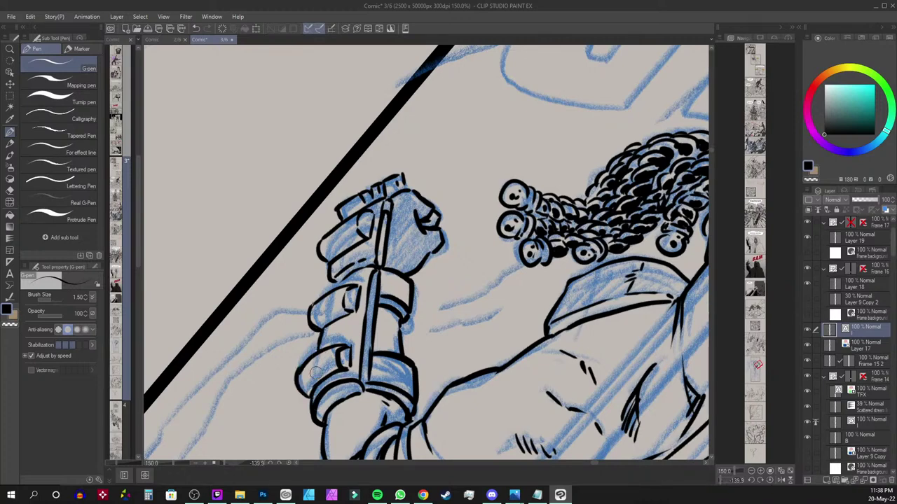
Ink the side contour of the bare waist below the jacket with thick shading strokes
{"action": "left_click_drag", "start_coordinate": [461, 296], "coordinate": [461, 207]}
{"action": "left_click_drag", "start_coordinate": [494, 296], "coordinate": [498, 198]}
{"action": "left_click_drag", "start_coordinate": [550, 237], "coordinate": [440, 203]}
{"action": "scroll", "coordinate": [440, 203], "scroll_direction": "down", "scroll_amount": 3}
{"action": "scroll", "coordinate": [440, 203], "scroll_direction": "right", "scroll_amount": 5}
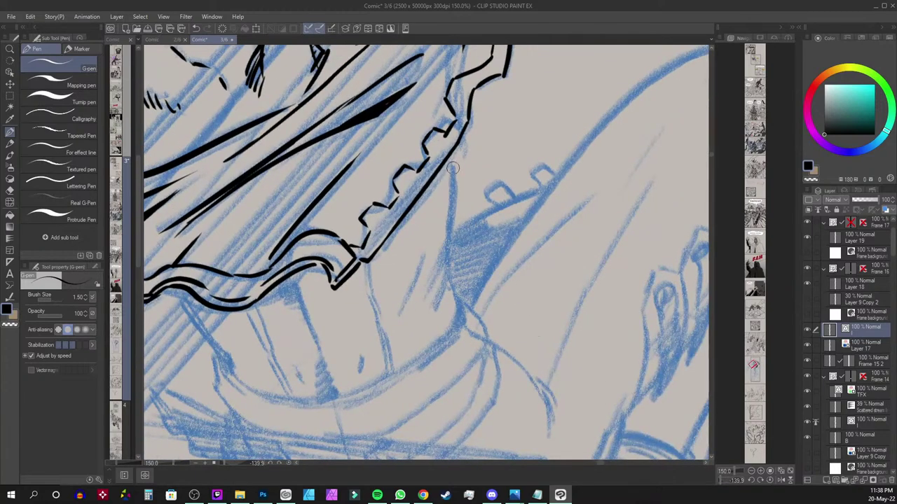
{"action": "left_click_drag", "start_coordinate": [452, 168], "coordinate": [436, 305]}
{"action": "mouse_move", "coordinate": [446, 254]}
{"action": "left_mouse_down"}
{"action": "mouse_move", "coordinate": [432, 314]}
{"action": "mouse_move", "coordinate": [442, 314]}
{"action": "left_mouse_up"}
{"action": "mouse_move", "coordinate": [447, 280]}
{"action": "left_mouse_down"}
{"action": "mouse_move", "coordinate": [457, 323]}
{"action": "mouse_move", "coordinate": [449, 246]}
{"action": "left_mouse_up"}
{"action": "scroll", "coordinate": [448, 160], "scroll_direction": "down", "scroll_amount": 4}
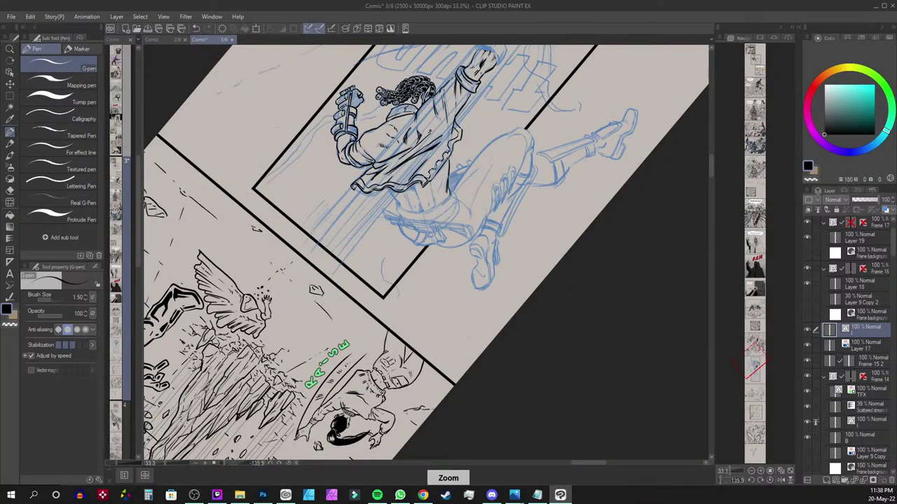
Try a thick jagged burst outline around the impact ring behind the punching fist, and undo it
{"action": "key", "text": "ctrl+plus"}
{"action": "key", "text": "ctrl+plus"}
{"action": "key", "text": "ctrl+plus"}
{"action": "key", "text": "ctrl+plus"}
{"action": "key", "text": "ctrl+minus"}
{"action": "key", "text": "ctrl+minus"}
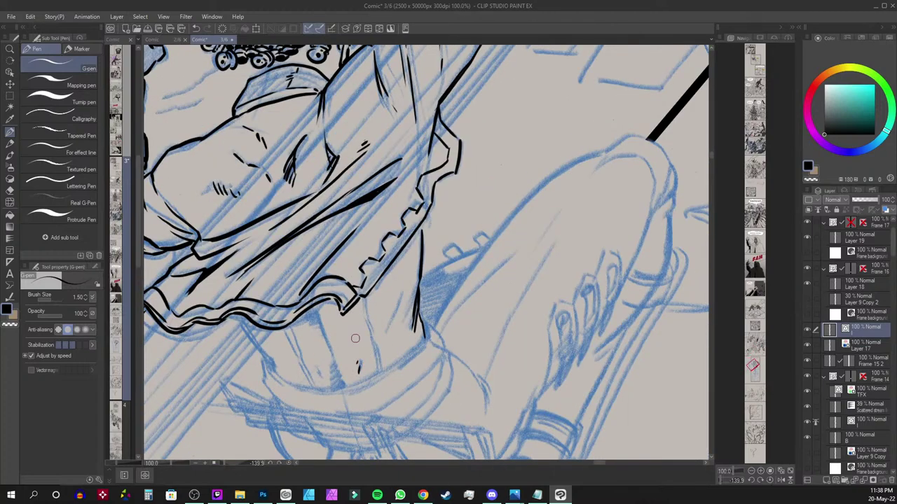
{"action": "key", "text": "ctrl+minus"}
{"action": "left_click_drag", "start_coordinate": [601, 153], "coordinate": [541, 219]}
{"action": "scroll", "coordinate": [542, 218], "scroll_direction": "up", "scroll_amount": 3}
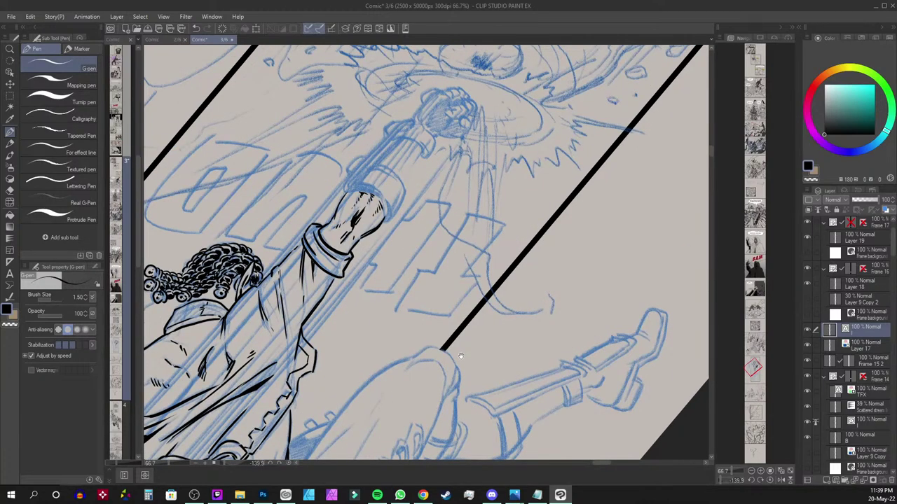
{"action": "scroll", "coordinate": [460, 357], "scroll_direction": "up", "scroll_amount": 4}
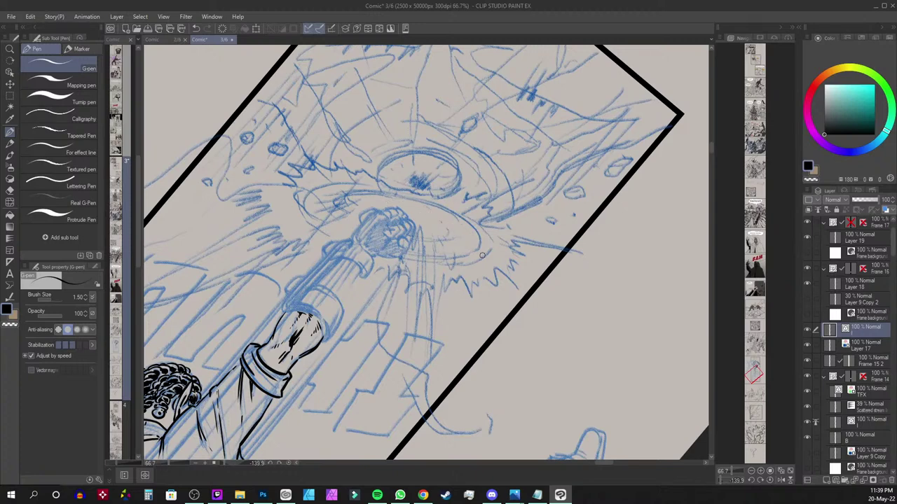
{"action": "mouse_move", "coordinate": [333, 149]}
{"action": "left_mouse_down"}
{"action": "mouse_move", "coordinate": [339, 167]}
{"action": "mouse_move", "coordinate": [397, 172]}
{"action": "mouse_move", "coordinate": [499, 221]}
{"action": "mouse_move", "coordinate": [431, 288]}
{"action": "mouse_move", "coordinate": [388, 301]}
{"action": "left_mouse_up"}
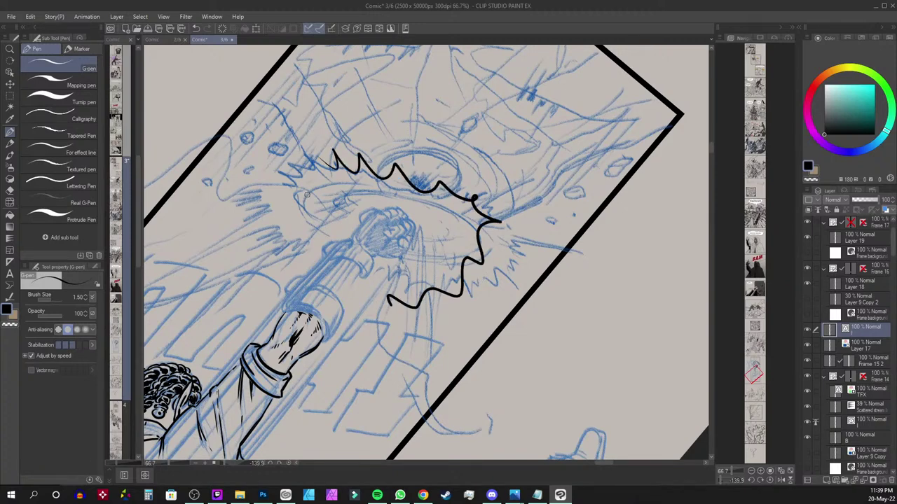
{"action": "key", "text": "ctrl+z"}
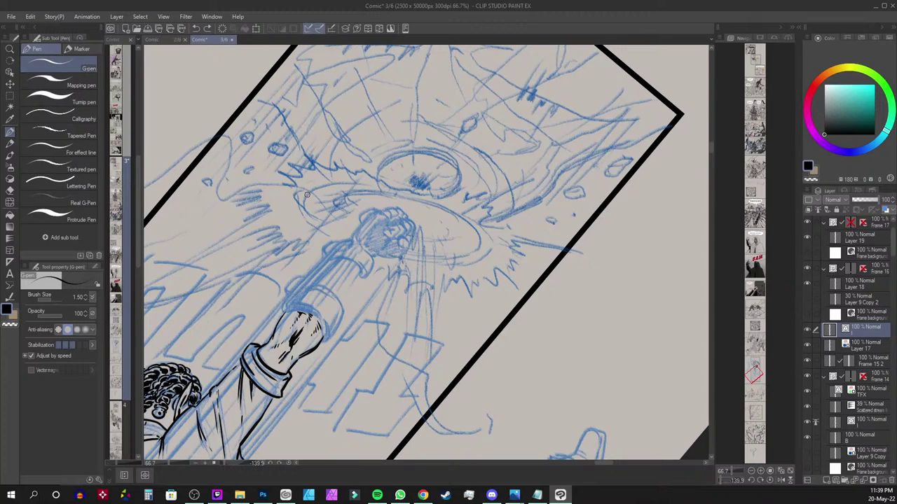
Ink thin tapered impact spikes along the ring's upper edge and around its side nearest the panel border
{"action": "scroll", "coordinate": [306, 195], "scroll_direction": "up", "scroll_amount": 1}
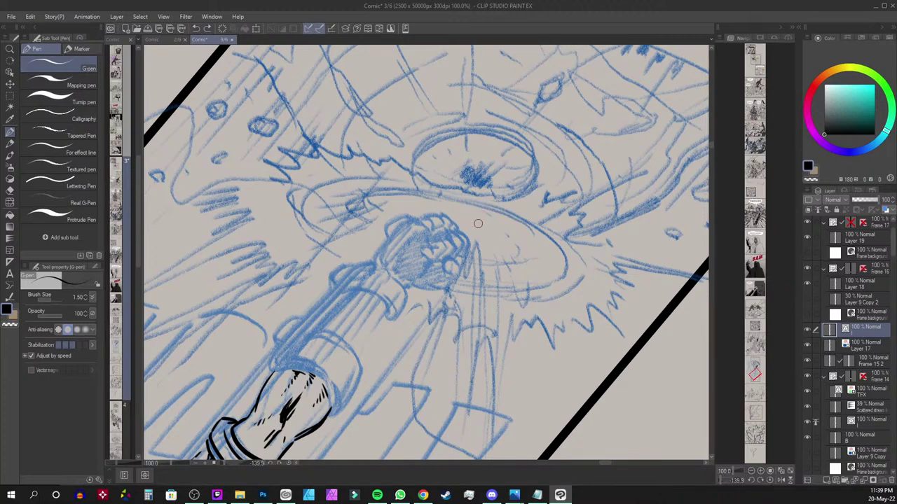
{"action": "mouse_move", "coordinate": [482, 212]}
{"action": "left_mouse_down"}
{"action": "mouse_move", "coordinate": [490, 299]}
{"action": "mouse_move", "coordinate": [521, 239]}
{"action": "mouse_move", "coordinate": [542, 259]}
{"action": "left_mouse_up"}
{"action": "mouse_move", "coordinate": [547, 246]}
{"action": "left_mouse_down"}
{"action": "mouse_move", "coordinate": [594, 349]}
{"action": "mouse_move", "coordinate": [566, 283]}
{"action": "mouse_move", "coordinate": [552, 379]}
{"action": "left_mouse_up"}
{"action": "mouse_move", "coordinate": [551, 365]}
{"action": "left_mouse_down"}
{"action": "mouse_move", "coordinate": [513, 301]}
{"action": "mouse_move", "coordinate": [478, 348]}
{"action": "mouse_move", "coordinate": [459, 313]}
{"action": "left_mouse_up"}
{"action": "mouse_move", "coordinate": [478, 211]}
{"action": "left_mouse_down"}
{"action": "mouse_move", "coordinate": [470, 223]}
{"action": "mouse_move", "coordinate": [459, 203]}
{"action": "mouse_move", "coordinate": [448, 205]}
{"action": "left_mouse_up"}
{"action": "mouse_move", "coordinate": [443, 199]}
{"action": "left_mouse_down"}
{"action": "mouse_move", "coordinate": [411, 206]}
{"action": "mouse_move", "coordinate": [411, 196]}
{"action": "mouse_move", "coordinate": [353, 240]}
{"action": "left_mouse_up"}
Ink long, thin radiating spikes across the opposite end of the impact ring, beyond the fist
{"action": "mouse_move", "coordinate": [372, 191]}
{"action": "left_mouse_down"}
{"action": "mouse_move", "coordinate": [353, 231]}
{"action": "mouse_move", "coordinate": [329, 215]}
{"action": "mouse_move", "coordinate": [284, 250]}
{"action": "left_mouse_up"}
{"action": "left_click_drag", "start_coordinate": [309, 193], "coordinate": [257, 251]}
{"action": "mouse_move", "coordinate": [297, 215]}
{"action": "left_mouse_down"}
{"action": "mouse_move", "coordinate": [231, 279]}
{"action": "mouse_move", "coordinate": [224, 308]}
{"action": "left_mouse_up"}
{"action": "left_click_drag", "start_coordinate": [304, 223], "coordinate": [251, 284]}
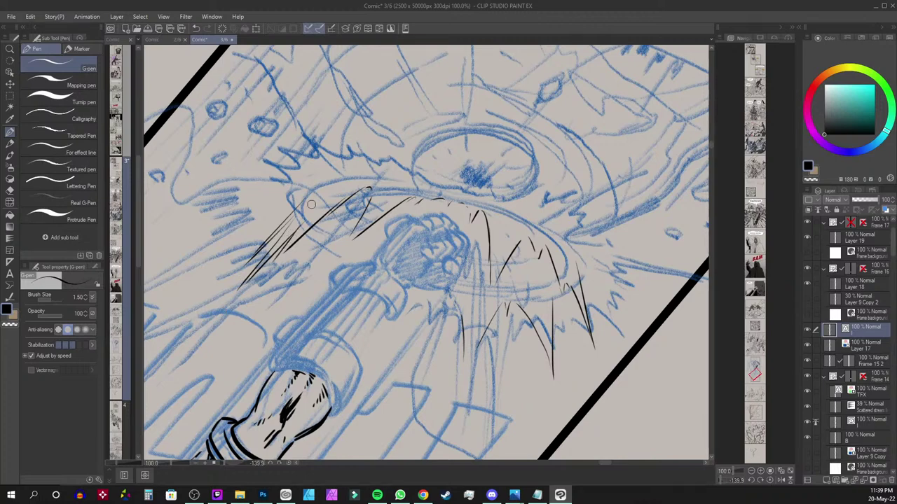
{"action": "left_click_drag", "start_coordinate": [318, 229], "coordinate": [282, 284]}
{"action": "left_click_drag", "start_coordinate": [320, 248], "coordinate": [269, 299]}
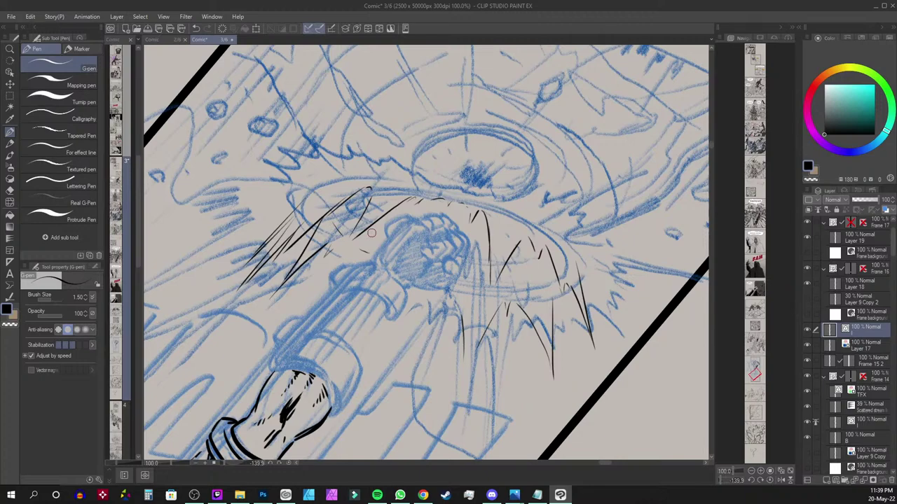
Reset the canvas rotation to 0 and add more tapered spikes at both outer ends of the impact ring
{"action": "key", "text": "shift+space"}
{"action": "left_click_drag", "start_coordinate": [536, 122], "coordinate": [455, 424]}
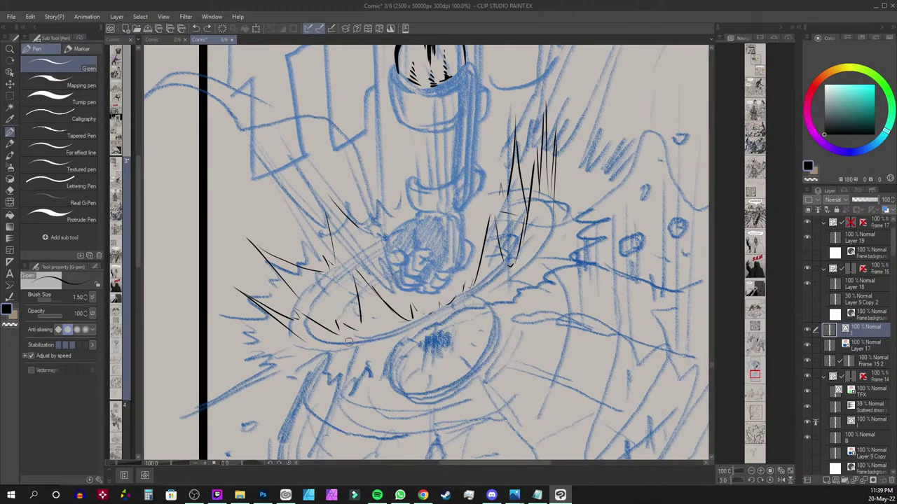
{"action": "left_click_drag", "start_coordinate": [298, 339], "coordinate": [333, 353]}
{"action": "left_click_drag", "start_coordinate": [296, 345], "coordinate": [323, 358]}
{"action": "mouse_move", "coordinate": [592, 196]}
{"action": "left_mouse_down"}
{"action": "mouse_move", "coordinate": [559, 247]}
{"action": "mouse_move", "coordinate": [587, 250]}
{"action": "left_mouse_up"}
{"action": "left_click_drag", "start_coordinate": [588, 255], "coordinate": [525, 288]}
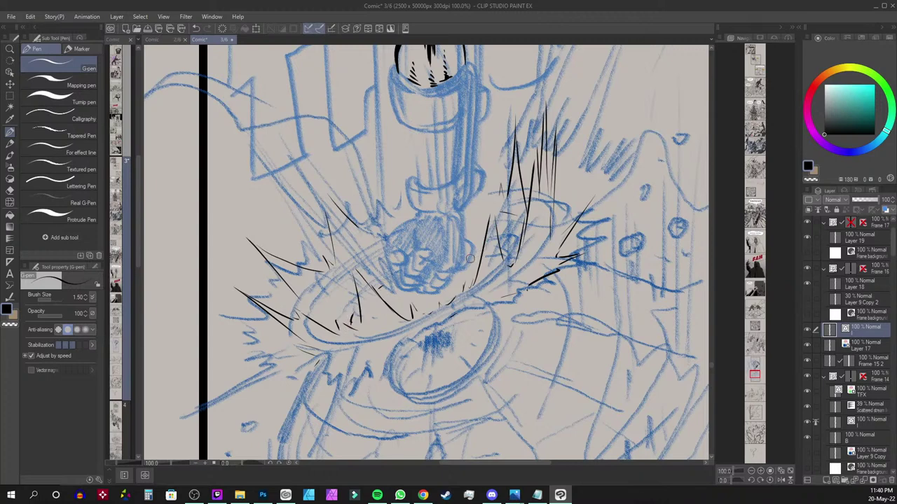
Ink short, fine impact spikes on both sides of the punching arm's wrist
{"action": "left_click_drag", "start_coordinate": [473, 208], "coordinate": [480, 205]}
{"action": "mouse_move", "coordinate": [486, 190]}
{"action": "left_mouse_down"}
{"action": "mouse_move", "coordinate": [488, 173]}
{"action": "mouse_move", "coordinate": [493, 195]}
{"action": "left_mouse_up"}
{"action": "left_click_drag", "start_coordinate": [355, 203], "coordinate": [365, 223]}
{"action": "left_click_drag", "start_coordinate": [378, 187], "coordinate": [388, 205]}
{"action": "left_click_drag", "start_coordinate": [395, 175], "coordinate": [397, 201]}
{"action": "left_click_drag", "start_coordinate": [398, 183], "coordinate": [409, 208]}
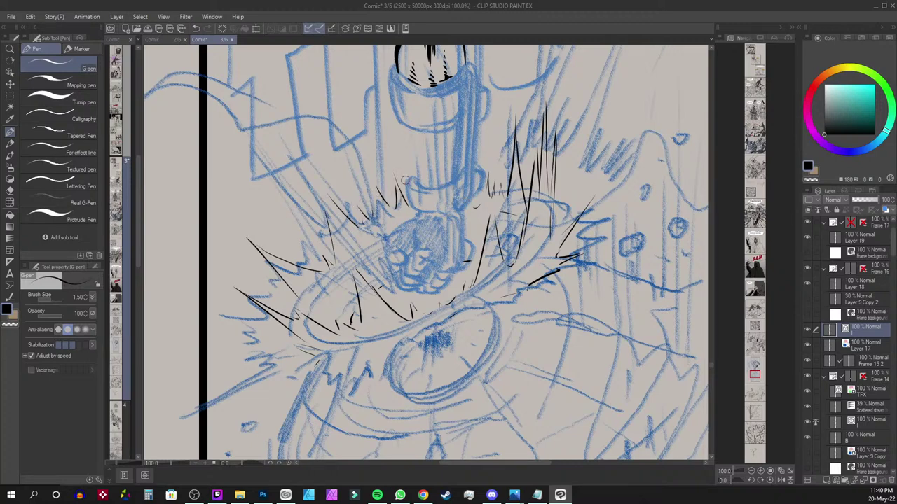
Handwrite the word "STRAIGHT" in the empty space beside the character's braids
{"action": "scroll", "coordinate": [405, 180], "scroll_direction": "down", "scroll_amount": 1}
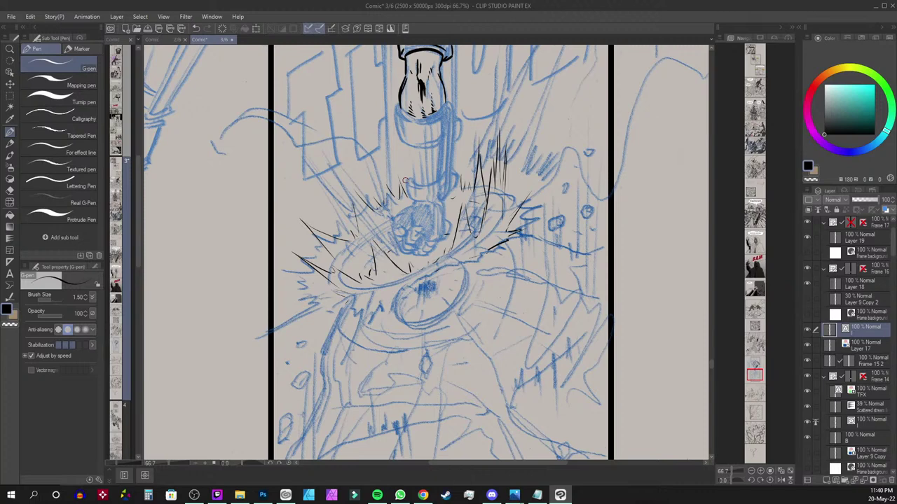
{"action": "mouse_move", "coordinate": [590, 152]}
{"action": "left_mouse_down"}
{"action": "mouse_move", "coordinate": [568, 299]}
{"action": "mouse_move", "coordinate": [605, 236]}
{"action": "mouse_move", "coordinate": [587, 316]}
{"action": "left_mouse_up"}
{"action": "left_click_drag", "start_coordinate": [575, 381], "coordinate": [579, 347]}
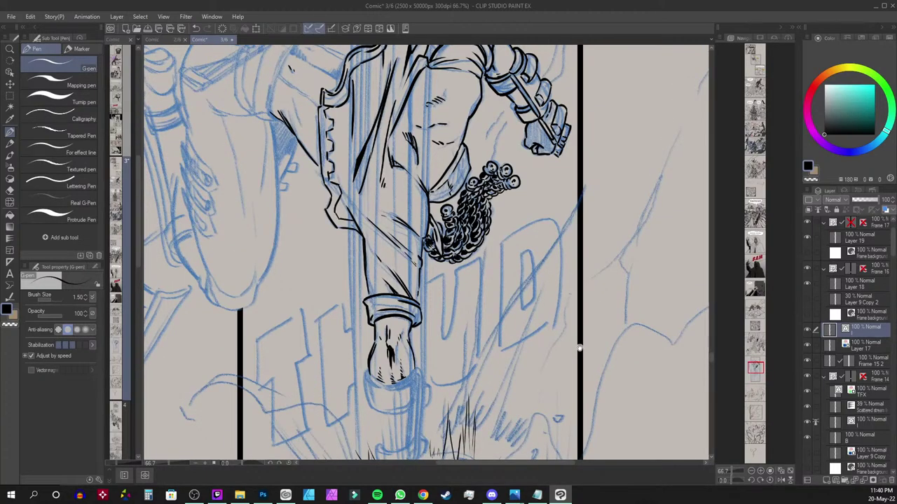
{"action": "left_click_drag", "start_coordinate": [561, 304], "coordinate": [563, 304]}
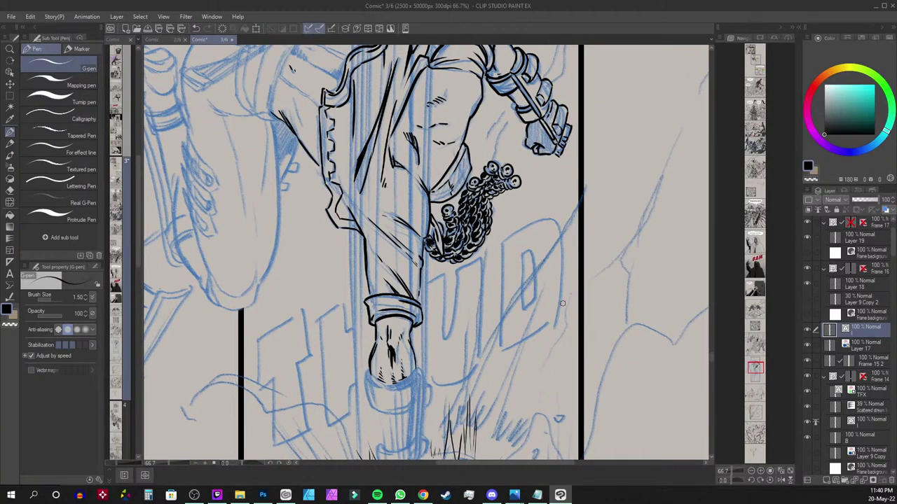
{"action": "scroll", "coordinate": [561, 302], "scroll_direction": "up", "scroll_amount": 2}
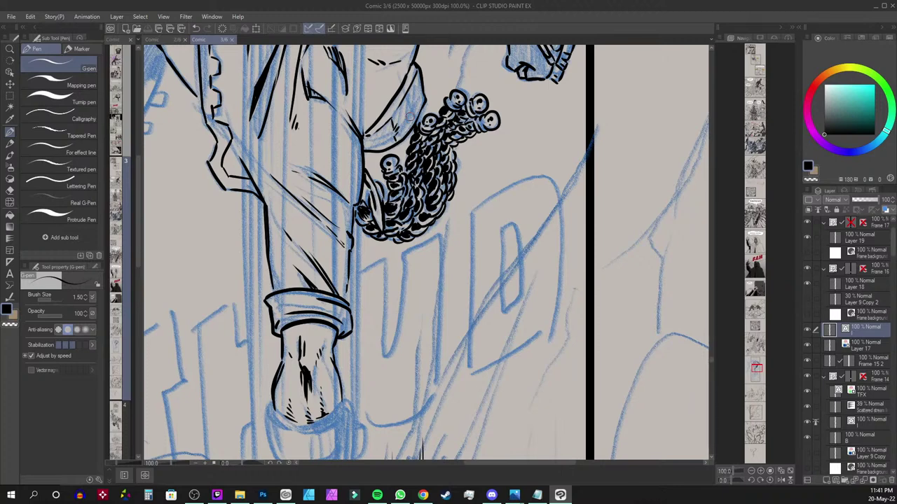
{"action": "mouse_move", "coordinate": [480, 167]}
{"action": "left_mouse_down"}
{"action": "mouse_move", "coordinate": [473, 183]}
{"action": "mouse_move", "coordinate": [489, 182]}
{"action": "left_mouse_up"}
{"action": "mouse_move", "coordinate": [485, 169]}
{"action": "left_mouse_down"}
{"action": "mouse_move", "coordinate": [499, 166]}
{"action": "mouse_move", "coordinate": [497, 183]}
{"action": "mouse_move", "coordinate": [510, 183]}
{"action": "left_mouse_up"}
{"action": "left_click_drag", "start_coordinate": [517, 166], "coordinate": [520, 184]}
{"action": "left_click_drag", "start_coordinate": [513, 177], "coordinate": [545, 189]}
{"action": "left_click_drag", "start_coordinate": [545, 181], "coordinate": [555, 188]}
{"action": "mouse_move", "coordinate": [558, 175]}
{"action": "left_mouse_down"}
{"action": "mouse_move", "coordinate": [570, 174]}
{"action": "mouse_move", "coordinate": [563, 189]}
{"action": "left_mouse_up"}
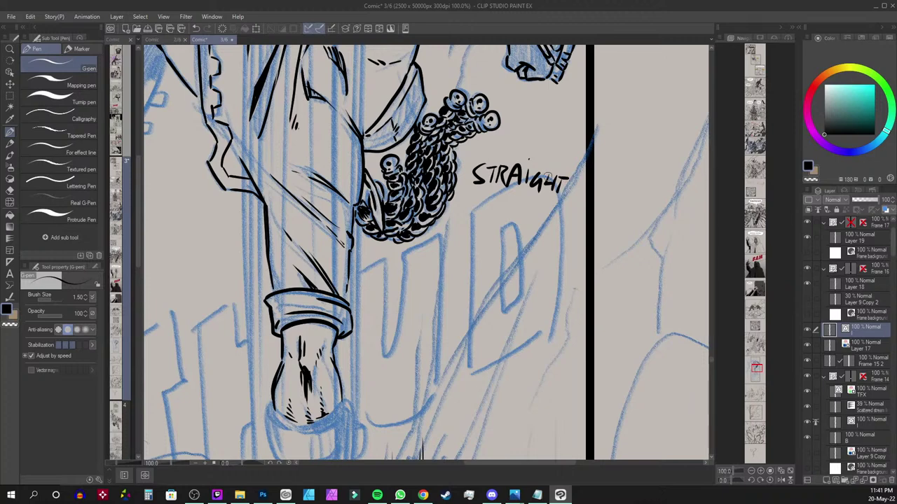
Handwrite "JAB vs" above the word "STRAIGHT" beside the braids
{"action": "left_click_drag", "start_coordinate": [517, 117], "coordinate": [509, 138]}
{"action": "mouse_move", "coordinate": [508, 117]}
{"action": "left_mouse_down"}
{"action": "mouse_move", "coordinate": [525, 115]}
{"action": "mouse_move", "coordinate": [525, 139]}
{"action": "mouse_move", "coordinate": [539, 140]}
{"action": "left_mouse_up"}
{"action": "mouse_move", "coordinate": [527, 132]}
{"action": "left_mouse_down"}
{"action": "mouse_move", "coordinate": [538, 130]}
{"action": "mouse_move", "coordinate": [542, 143]}
{"action": "mouse_move", "coordinate": [527, 155]}
{"action": "left_mouse_up"}
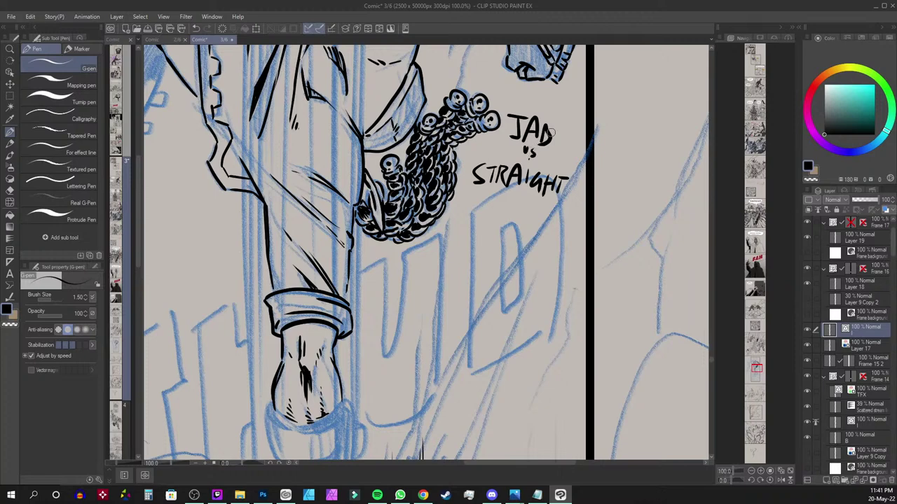
{"action": "left_click_drag", "start_coordinate": [542, 120], "coordinate": [541, 135]}
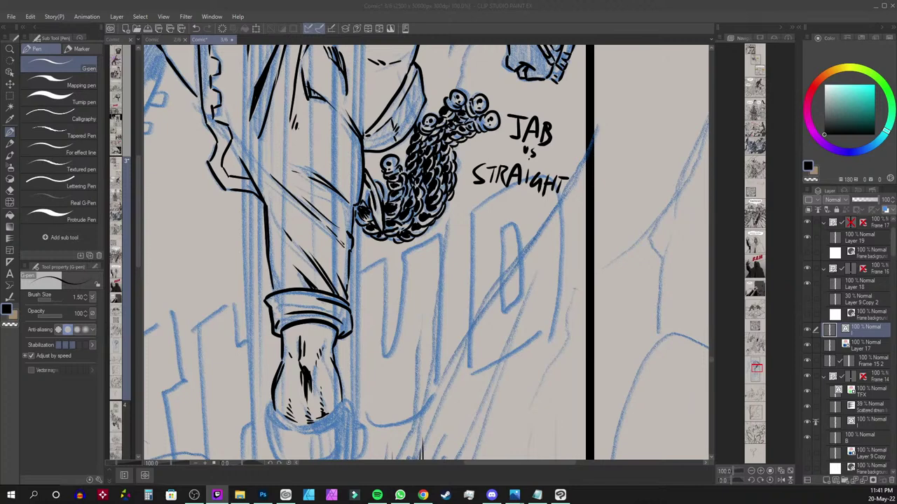
Add fold strokes to the punching arm's sleeve above the cuff and to the body of the jacket
{"action": "left_click_drag", "start_coordinate": [270, 293], "coordinate": [268, 274]}
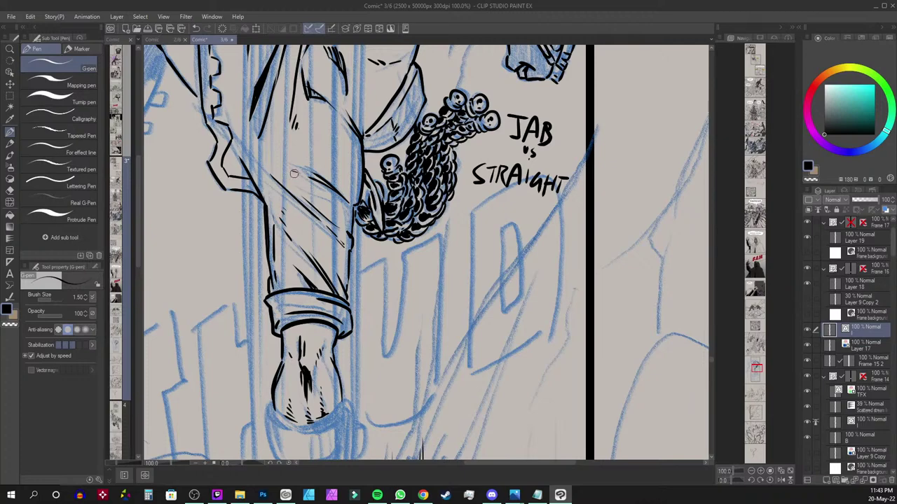
{"action": "left_click_drag", "start_coordinate": [512, 212], "coordinate": [485, 325]}
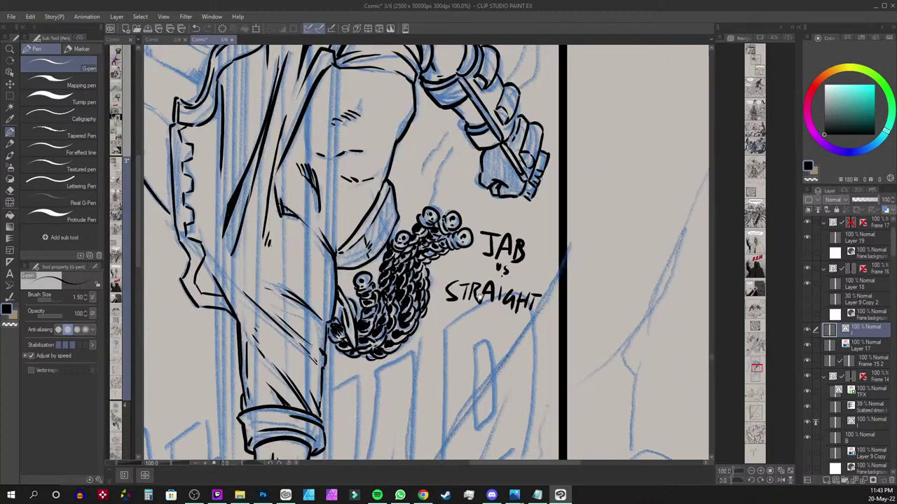
{"action": "left_click_drag", "start_coordinate": [486, 137], "coordinate": [485, 190]}
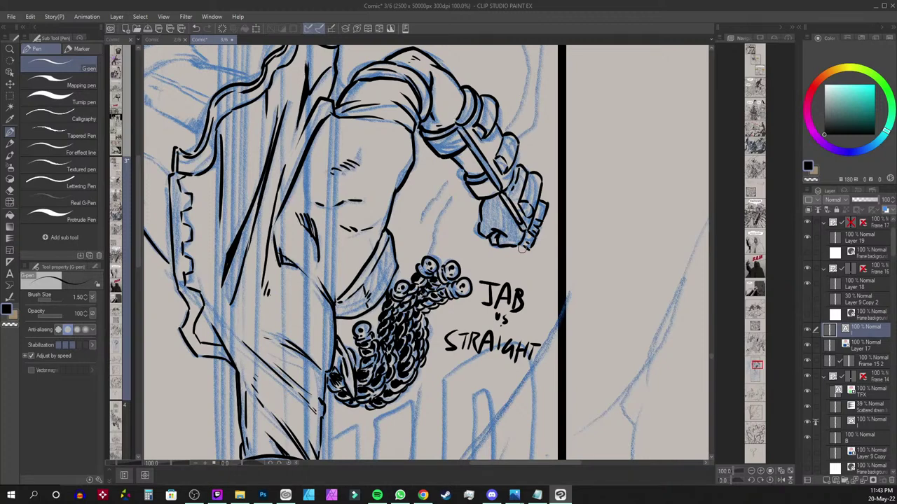
{"action": "mouse_move", "coordinate": [532, 81]}
{"action": "left_mouse_down"}
{"action": "mouse_move", "coordinate": [509, 92]}
{"action": "mouse_move", "coordinate": [522, 123]}
{"action": "mouse_move", "coordinate": [519, 103]}
{"action": "left_mouse_up"}
{"action": "key", "text": "ctrl+z"}
{"action": "mouse_move", "coordinate": [238, 233]}
{"action": "left_mouse_down"}
{"action": "mouse_move", "coordinate": [255, 124]}
{"action": "mouse_move", "coordinate": [249, 198]}
{"action": "left_mouse_up"}
{"action": "left_click_drag", "start_coordinate": [456, 204], "coordinate": [571, 69]}
{"action": "left_click_drag", "start_coordinate": [494, 363], "coordinate": [479, 241]}
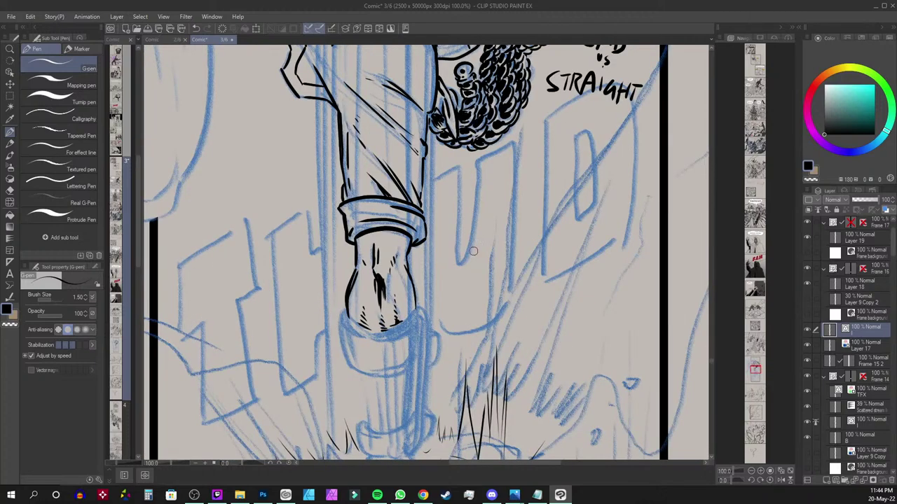
{"action": "left_click_drag", "start_coordinate": [584, 292], "coordinate": [615, 164]}
{"action": "scroll", "coordinate": [615, 164], "scroll_direction": "down", "scroll_amount": 2}
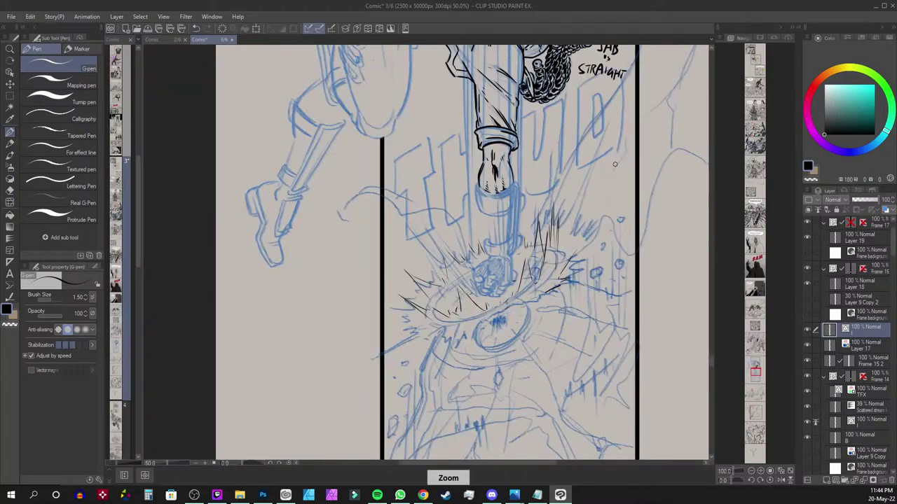
{"action": "scroll", "coordinate": [614, 164], "scroll_direction": "down", "scroll_amount": 1}
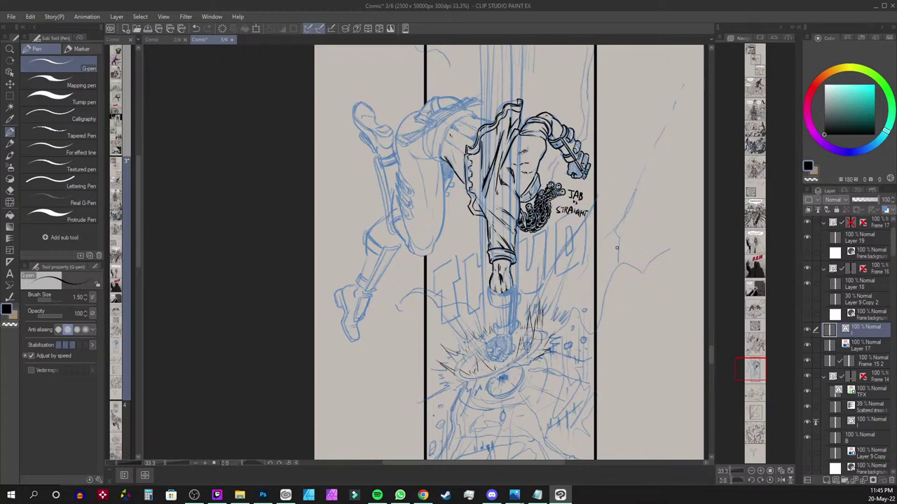
{"action": "mouse_move", "coordinate": [544, 171]}
{"action": "left_mouse_down"}
{"action": "mouse_move", "coordinate": [600, 188]}
{"action": "mouse_move", "coordinate": [593, 206]}
{"action": "left_mouse_up"}
{"action": "key", "text": "ctrl+z"}
{"action": "key", "text": "ctrl+z"}
{"action": "key", "text": "ctrl+z"}
{"action": "mouse_move", "coordinate": [589, 203]}
{"action": "left_mouse_down"}
{"action": "mouse_move", "coordinate": [586, 106]}
{"action": "mouse_move", "coordinate": [594, 109]}
{"action": "left_mouse_up"}
{"action": "key", "text": "ctrl+z"}
{"action": "key", "text": "ctrl+z"}
{"action": "mouse_move", "coordinate": [563, 105]}
{"action": "left_mouse_down"}
{"action": "mouse_move", "coordinate": [609, 155]}
{"action": "mouse_move", "coordinate": [606, 166]}
{"action": "mouse_move", "coordinate": [615, 138]}
{"action": "mouse_move", "coordinate": [616, 170]}
{"action": "left_mouse_up"}
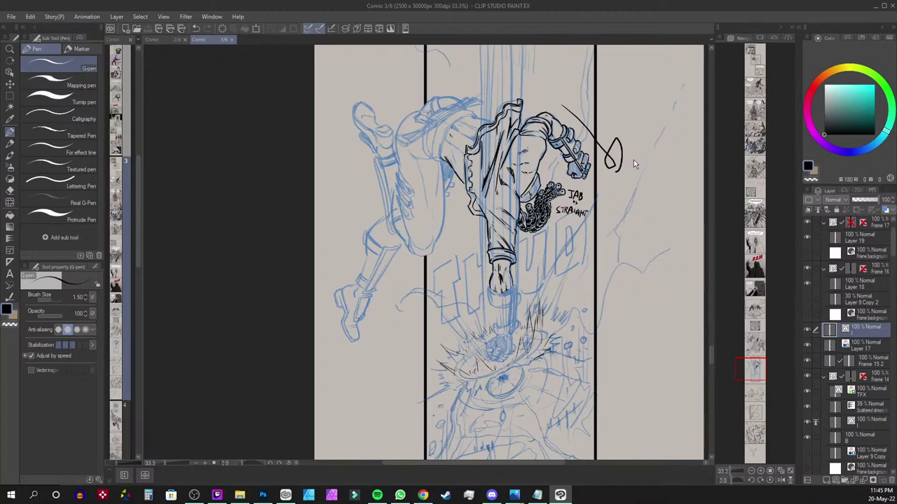
{"action": "key", "text": "ctrl+z"}
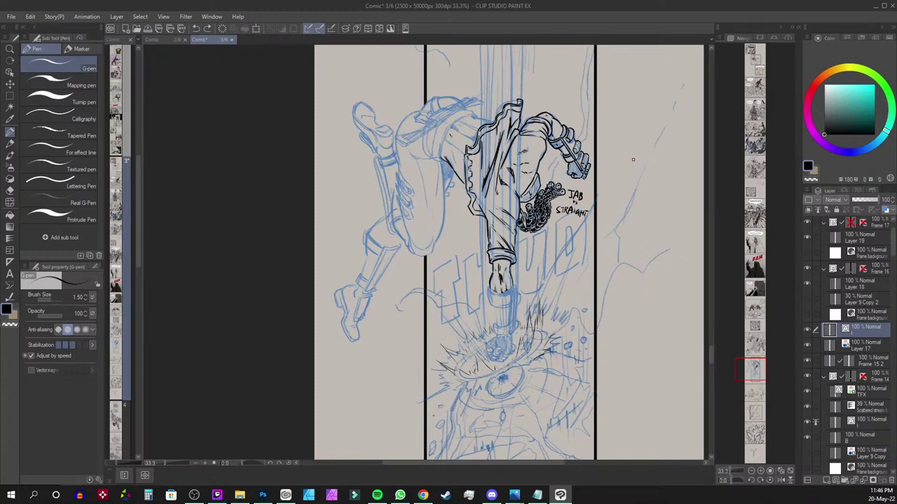
Add short shading strokes to the collar behind the neck and to the edge of the jacket's back
{"action": "left_click_drag", "start_coordinate": [754, 368], "coordinate": [754, 366]}
{"action": "key", "text": "ctrl+plus"}
{"action": "key", "text": "ctrl+plus"}
{"action": "key", "text": "ctrl+plus"}
{"action": "left_click_drag", "start_coordinate": [544, 159], "coordinate": [392, 163]}
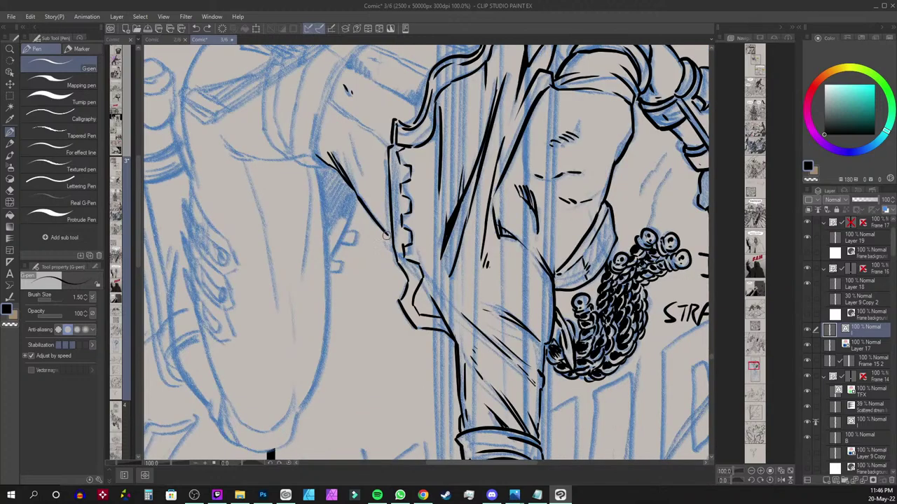
{"action": "left_click_drag", "start_coordinate": [390, 225], "coordinate": [330, 235]}
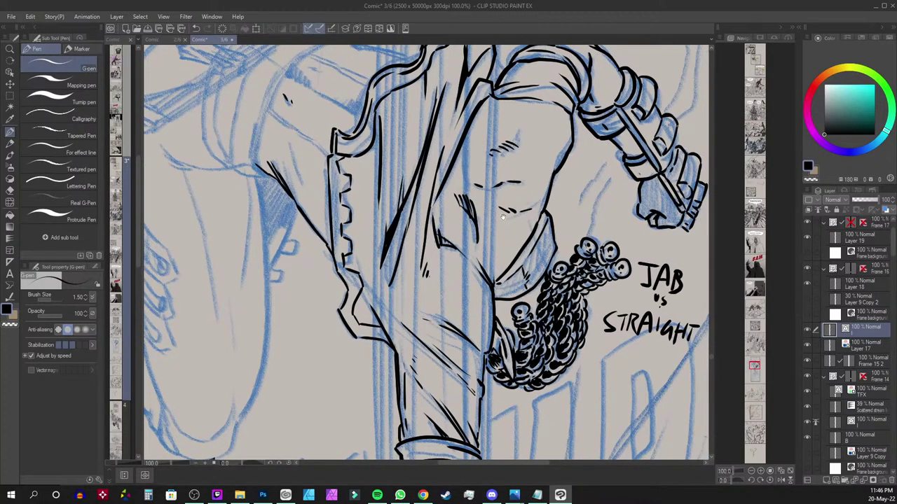
{"action": "left_click_drag", "start_coordinate": [501, 276], "coordinate": [513, 238]}
{"action": "left_click_drag", "start_coordinate": [550, 145], "coordinate": [556, 149]}
{"action": "left_click_drag", "start_coordinate": [566, 116], "coordinate": [552, 159]}
{"action": "mouse_move", "coordinate": [574, 51]}
{"action": "left_mouse_down"}
{"action": "mouse_move", "coordinate": [473, 83]}
{"action": "mouse_move", "coordinate": [519, 118]}
{"action": "mouse_move", "coordinate": [494, 128]}
{"action": "mouse_move", "coordinate": [501, 126]}
{"action": "left_mouse_up"}
Ink the upper contour of the bare waist and the curved double line where it meets the trousers
{"action": "left_click_drag", "start_coordinate": [407, 271], "coordinate": [602, 301]}
{"action": "mouse_move", "coordinate": [442, 151]}
{"action": "left_mouse_down"}
{"action": "mouse_move", "coordinate": [415, 183]}
{"action": "mouse_move", "coordinate": [393, 241]}
{"action": "mouse_move", "coordinate": [397, 264]}
{"action": "left_mouse_up"}
{"action": "mouse_move", "coordinate": [442, 151]}
{"action": "left_mouse_down"}
{"action": "mouse_move", "coordinate": [466, 138]}
{"action": "mouse_move", "coordinate": [556, 152]}
{"action": "left_mouse_up"}
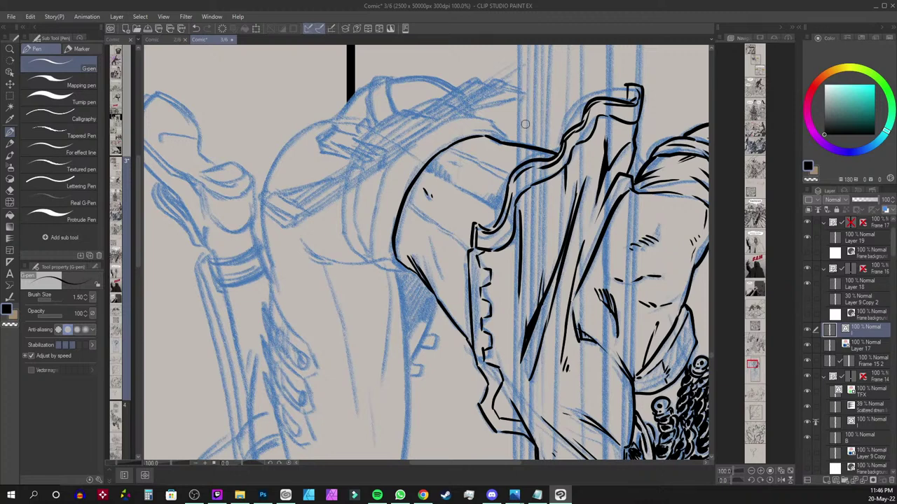
{"action": "mouse_move", "coordinate": [504, 142]}
{"action": "left_mouse_down"}
{"action": "mouse_move", "coordinate": [465, 133]}
{"action": "mouse_move", "coordinate": [451, 142]}
{"action": "mouse_move", "coordinate": [477, 131]}
{"action": "mouse_move", "coordinate": [416, 163]}
{"action": "mouse_move", "coordinate": [391, 210]}
{"action": "left_mouse_up"}
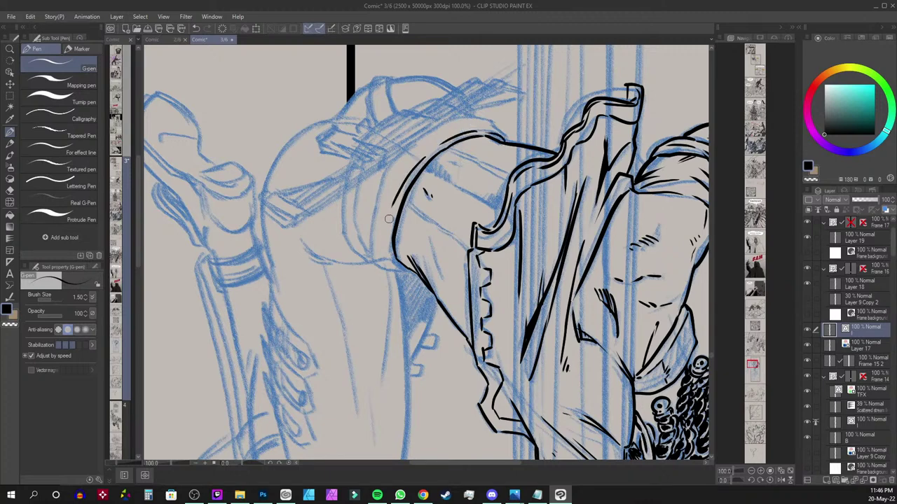
{"action": "key", "text": "ctrl+z"}
{"action": "mouse_move", "coordinate": [429, 153]}
{"action": "left_mouse_down"}
{"action": "mouse_move", "coordinate": [393, 213]}
{"action": "mouse_move", "coordinate": [395, 201]}
{"action": "mouse_move", "coordinate": [388, 242]}
{"action": "left_mouse_up"}
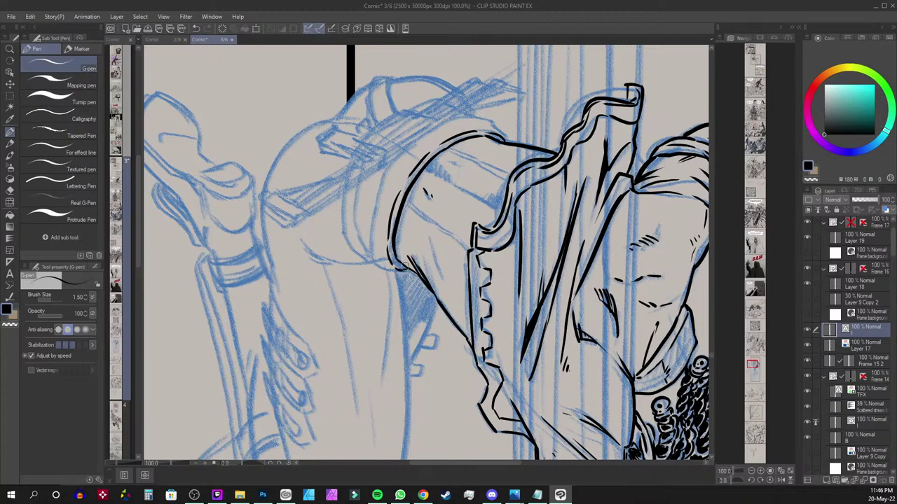
Ink the curved inner lines of the waistband and its outer edge around to the hip
{"action": "left_click_drag", "start_coordinate": [385, 167], "coordinate": [371, 249]}
{"action": "left_click_drag", "start_coordinate": [361, 186], "coordinate": [356, 231]}
{"action": "left_click_drag", "start_coordinate": [356, 191], "coordinate": [367, 245]}
{"action": "left_click_drag", "start_coordinate": [353, 215], "coordinate": [370, 251]}
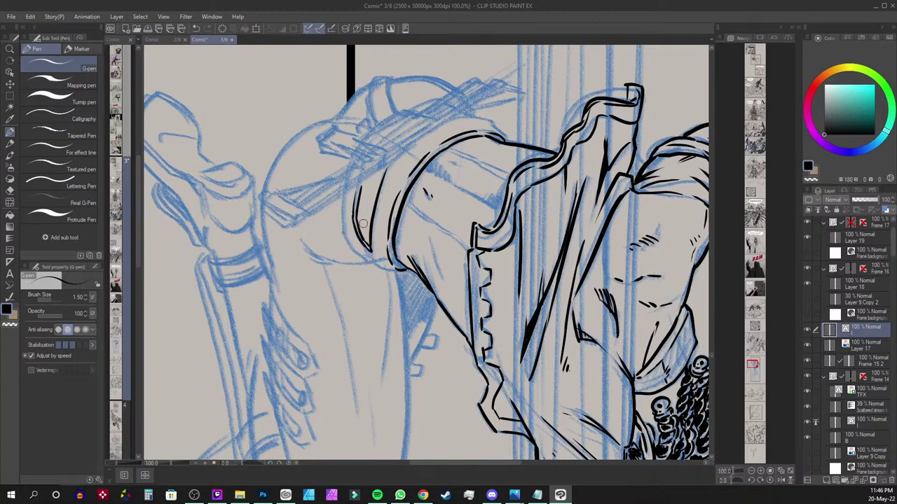
{"action": "mouse_move", "coordinate": [344, 199]}
{"action": "left_mouse_down"}
{"action": "mouse_move", "coordinate": [343, 226]}
{"action": "mouse_move", "coordinate": [361, 256]}
{"action": "mouse_move", "coordinate": [399, 271]}
{"action": "left_mouse_up"}
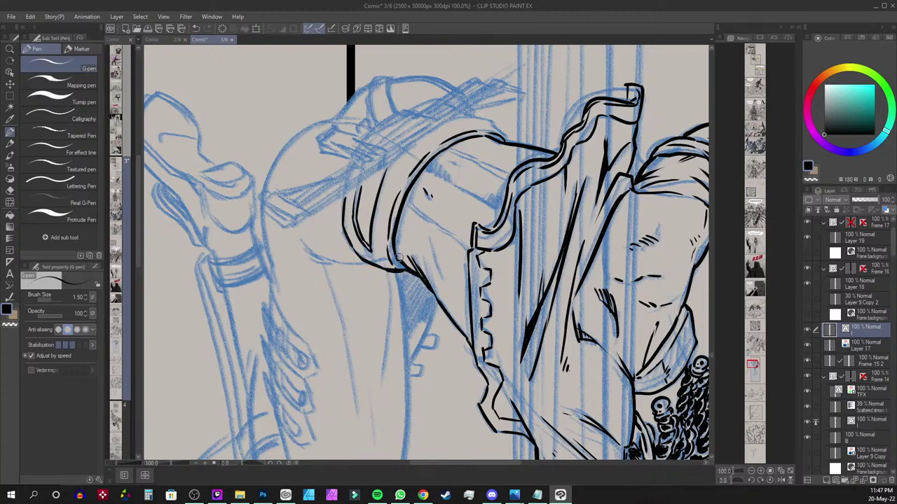
Ink the muscle lines and hatched shading across the bare waist, and the waistband's upper outer edge
{"action": "left_click_drag", "start_coordinate": [425, 251], "coordinate": [429, 263]}
{"action": "mouse_move", "coordinate": [429, 247]}
{"action": "left_mouse_down"}
{"action": "mouse_move", "coordinate": [447, 276]}
{"action": "mouse_move", "coordinate": [446, 294]}
{"action": "mouse_move", "coordinate": [467, 307]}
{"action": "left_mouse_up"}
{"action": "left_click_drag", "start_coordinate": [399, 227], "coordinate": [421, 239]}
{"action": "left_click_drag", "start_coordinate": [408, 204], "coordinate": [466, 251]}
{"action": "left_click_drag", "start_coordinate": [428, 161], "coordinate": [444, 179]}
{"action": "left_click_drag", "start_coordinate": [498, 199], "coordinate": [498, 211]}
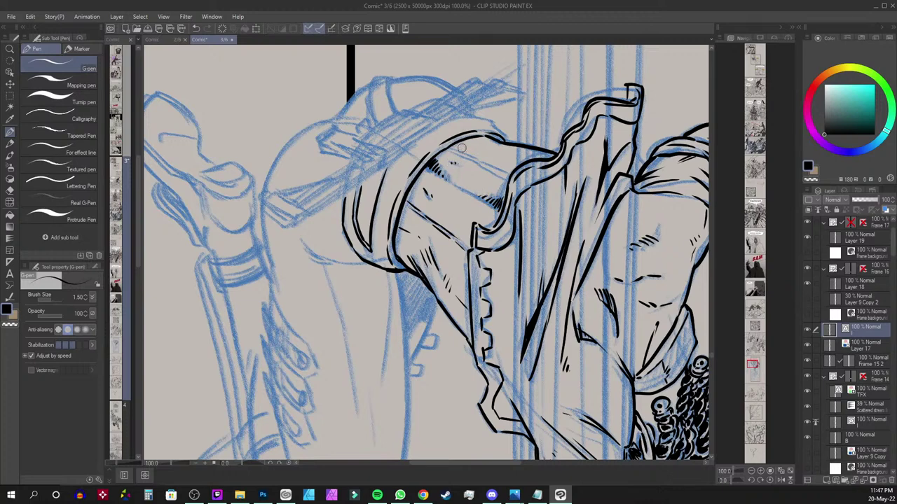
{"action": "left_click_drag", "start_coordinate": [452, 148], "coordinate": [504, 171]}
{"action": "left_click_drag", "start_coordinate": [457, 116], "coordinate": [501, 131]}
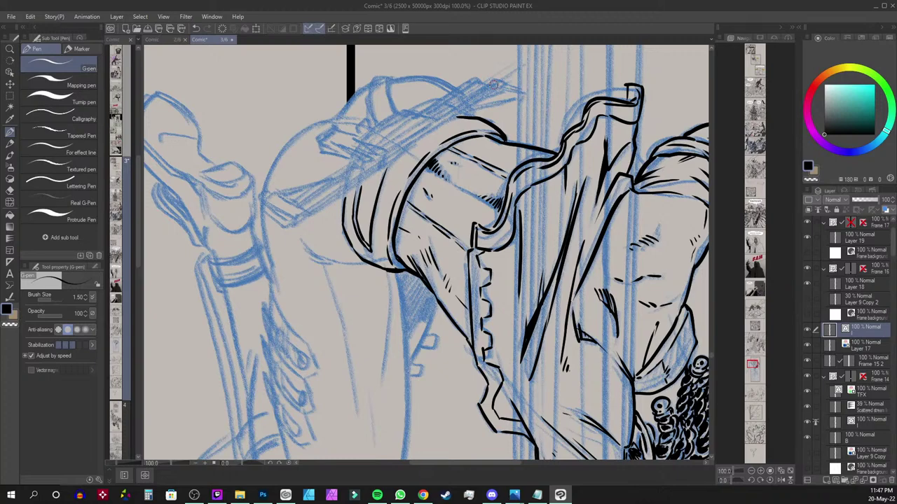
Select the heavy shading mark in the middle of the bare forearm below the sleeve cuff and reduce it to shorter strokes
{"action": "left_click_drag", "start_coordinate": [634, 200], "coordinate": [444, 289]}
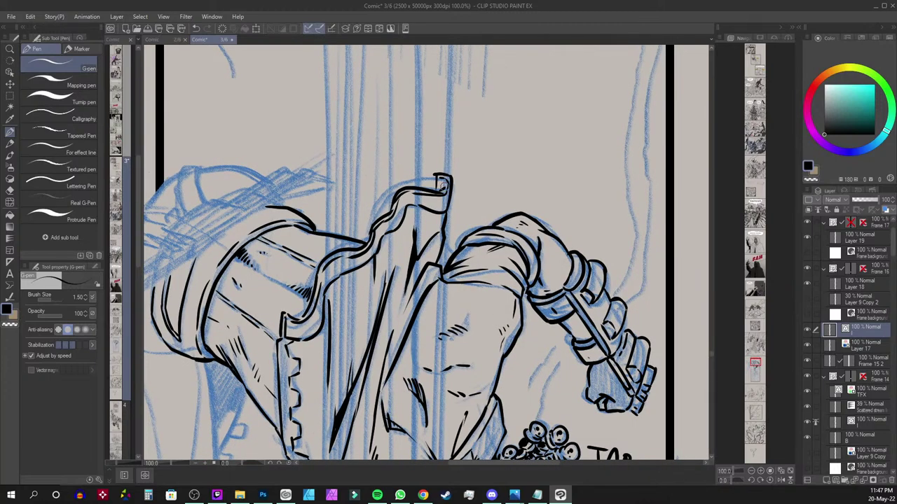
{"action": "left_click_drag", "start_coordinate": [599, 277], "coordinate": [525, 202]}
{"action": "left_click_drag", "start_coordinate": [479, 304], "coordinate": [518, 193]}
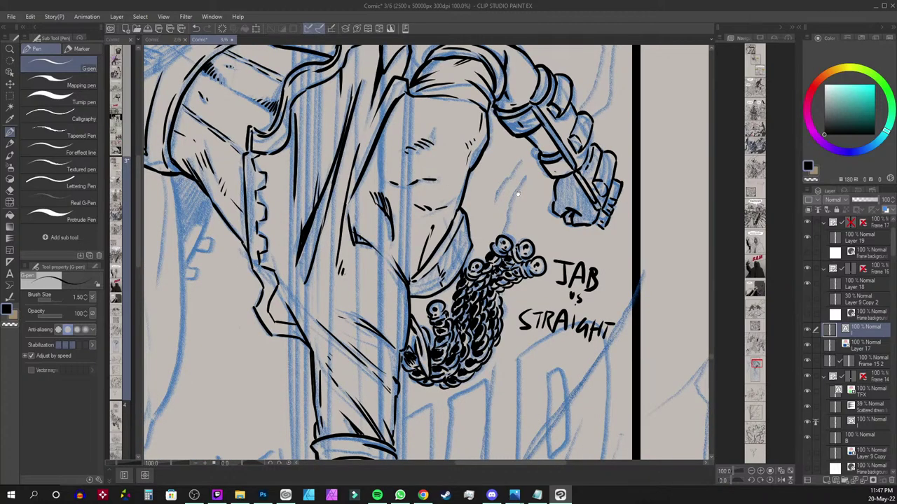
{"action": "left_click_drag", "start_coordinate": [467, 375], "coordinate": [499, 257]}
{"action": "left_click_drag", "start_coordinate": [514, 375], "coordinate": [523, 238]}
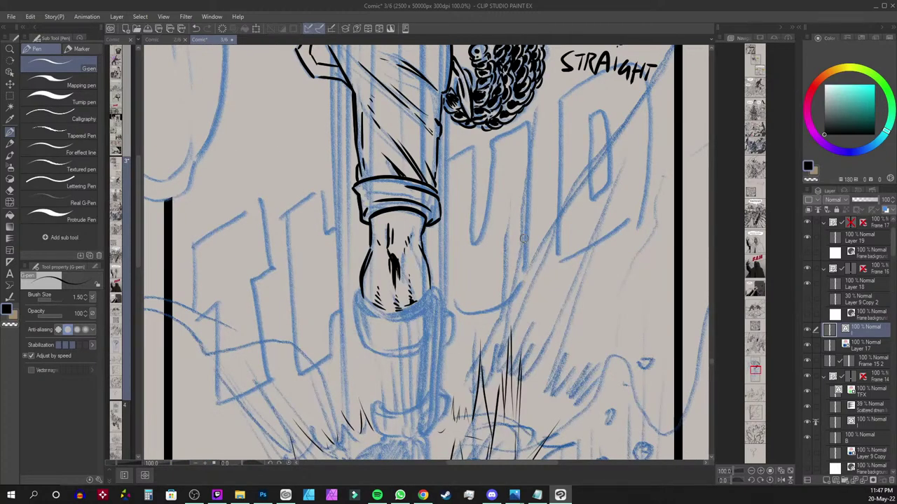
{"action": "key", "text": "m"}
{"action": "mouse_move", "coordinate": [391, 256]}
{"action": "left_mouse_down"}
{"action": "mouse_move", "coordinate": [409, 275]}
{"action": "mouse_move", "coordinate": [395, 292]}
{"action": "mouse_move", "coordinate": [386, 253]}
{"action": "left_mouse_up"}
{"action": "key", "text": "p"}
{"action": "key", "text": "ctrl+d"}
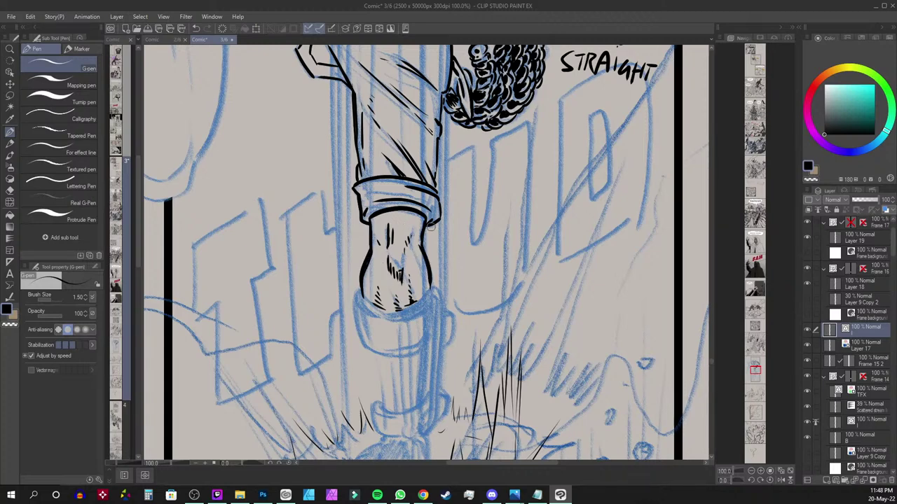
Add inner lines along the jacket's toothed edge and inside its jagged lower corner
{"action": "scroll", "coordinate": [433, 226], "scroll_direction": "up", "scroll_amount": 5}
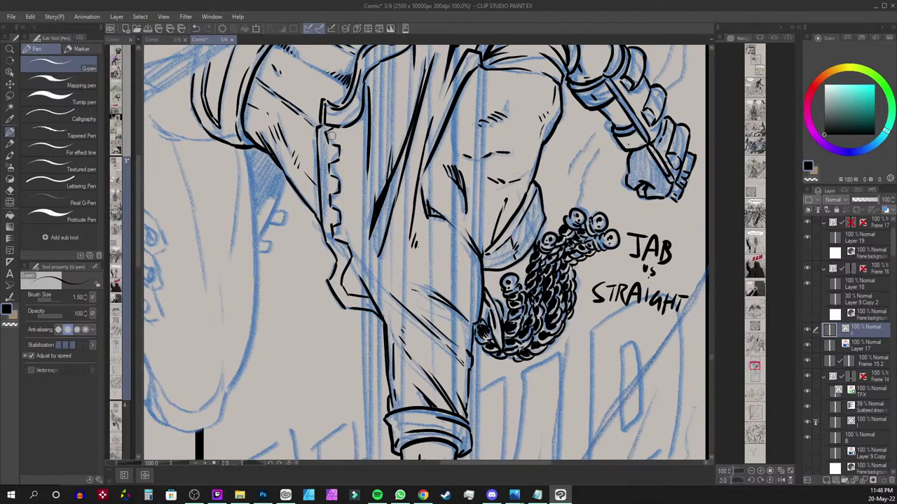
{"action": "left_click_drag", "start_coordinate": [329, 171], "coordinate": [340, 175]}
{"action": "left_click_drag", "start_coordinate": [340, 175], "coordinate": [349, 247]}
{"action": "left_click_drag", "start_coordinate": [346, 289], "coordinate": [367, 293]}
Ink the two tapering crease lines running from the waistband under the hip
{"action": "left_click_drag", "start_coordinate": [159, 111], "coordinate": [264, 253]}
{"action": "left_click_drag", "start_coordinate": [319, 282], "coordinate": [249, 260]}
{"action": "left_click_drag", "start_coordinate": [317, 283], "coordinate": [248, 272]}
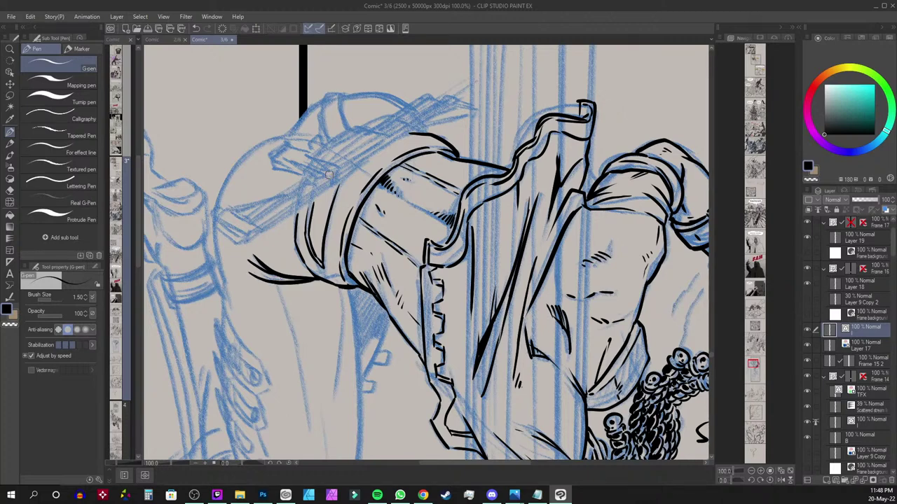
Ink the rifle's boxy central body across the hip, including its rear neck, front joint and small surface details
{"action": "left_click_drag", "start_coordinate": [337, 167], "coordinate": [332, 187]}
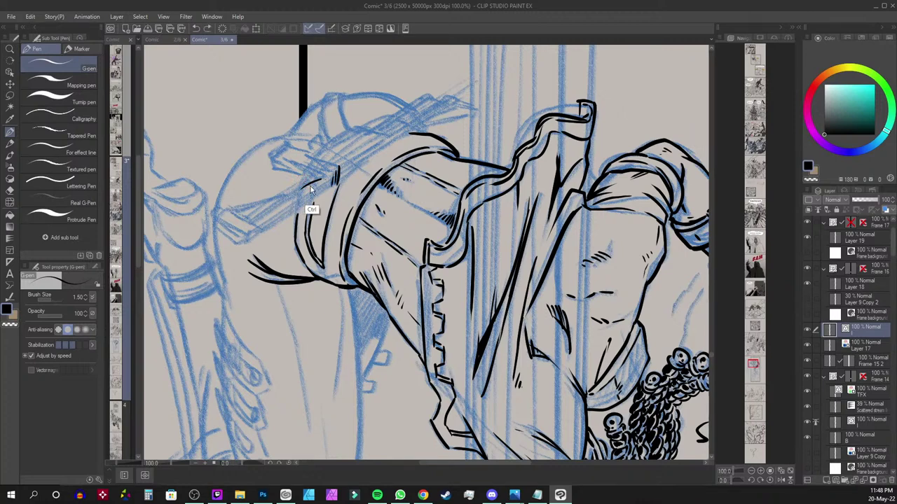
{"action": "mouse_move", "coordinate": [299, 192]}
{"action": "left_mouse_down"}
{"action": "mouse_move", "coordinate": [325, 180]}
{"action": "mouse_move", "coordinate": [304, 201]}
{"action": "left_mouse_up"}
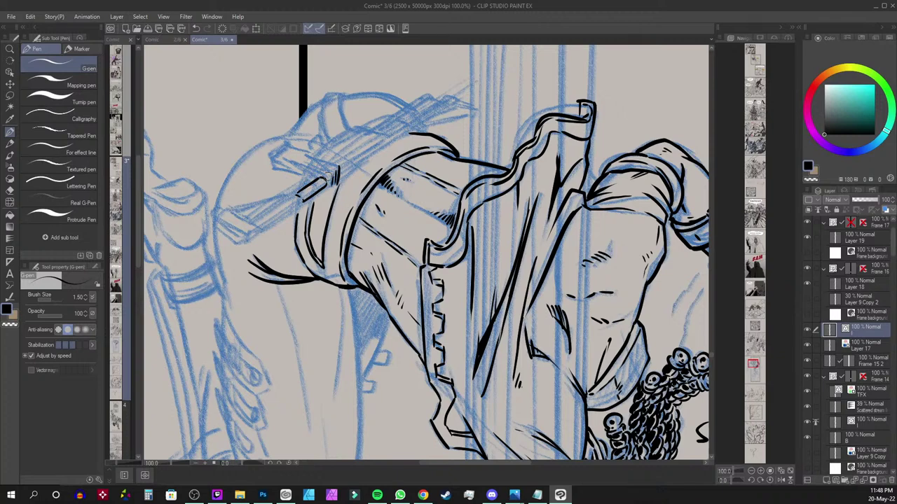
{"action": "mouse_move", "coordinate": [326, 187]}
{"action": "left_mouse_down"}
{"action": "mouse_move", "coordinate": [337, 186]}
{"action": "mouse_move", "coordinate": [338, 166]}
{"action": "mouse_move", "coordinate": [326, 163]}
{"action": "left_mouse_up"}
{"action": "mouse_move", "coordinate": [320, 161]}
{"action": "left_mouse_down"}
{"action": "mouse_move", "coordinate": [379, 124]}
{"action": "mouse_move", "coordinate": [368, 131]}
{"action": "mouse_move", "coordinate": [391, 138]}
{"action": "mouse_move", "coordinate": [342, 185]}
{"action": "mouse_move", "coordinate": [381, 139]}
{"action": "left_mouse_up"}
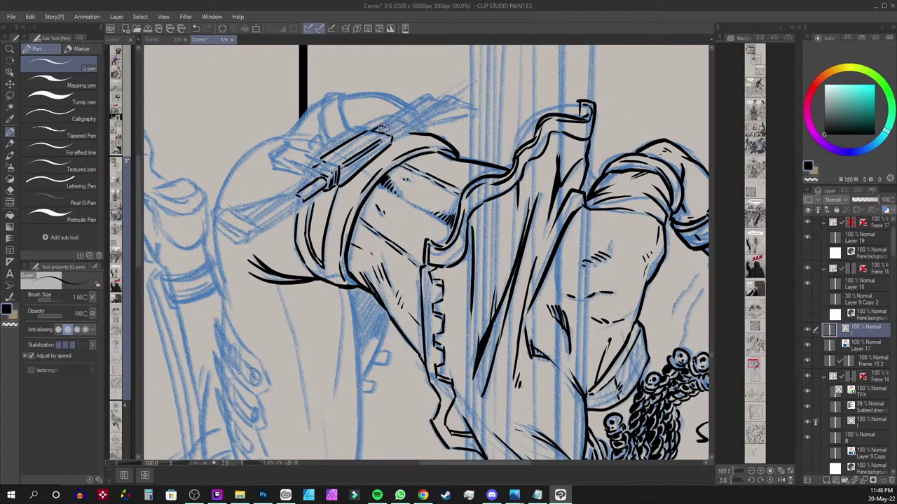
{"action": "left_click_drag", "start_coordinate": [389, 129], "coordinate": [403, 135]}
{"action": "left_click_drag", "start_coordinate": [356, 144], "coordinate": [360, 142]}
{"action": "mouse_move", "coordinate": [322, 165]}
{"action": "left_mouse_down"}
{"action": "mouse_move", "coordinate": [334, 160]}
{"action": "mouse_move", "coordinate": [319, 161]}
{"action": "mouse_move", "coordinate": [324, 167]}
{"action": "left_mouse_up"}
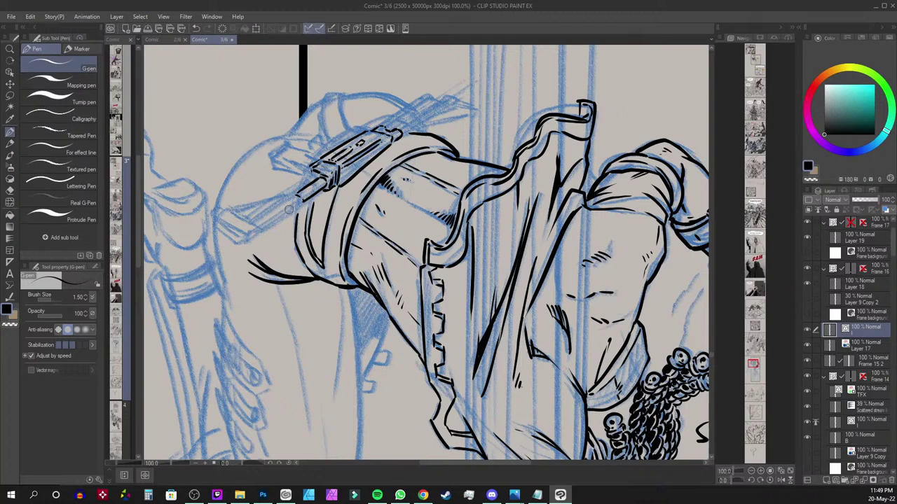
Ink the lower edge of the rifle's stock and its thick butt plate
{"action": "left_click_drag", "start_coordinate": [303, 196], "coordinate": [252, 237]}
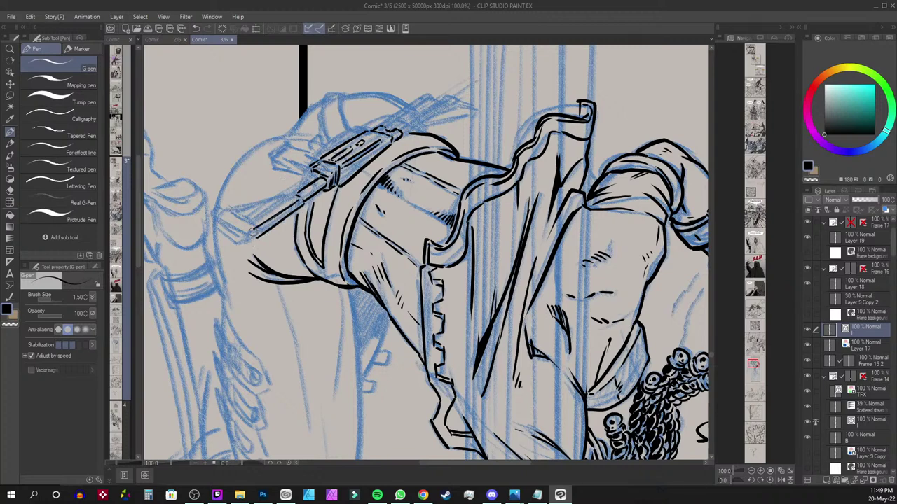
{"action": "left_click_drag", "start_coordinate": [253, 229], "coordinate": [249, 240]}
{"action": "left_click_drag", "start_coordinate": [217, 211], "coordinate": [251, 233]}
{"action": "left_click_drag", "start_coordinate": [218, 208], "coordinate": [251, 231]}
{"action": "mouse_move", "coordinate": [216, 208]}
{"action": "left_mouse_down"}
{"action": "mouse_move", "coordinate": [219, 221]}
{"action": "mouse_move", "coordinate": [249, 242]}
{"action": "left_mouse_up"}
{"action": "left_click_drag", "start_coordinate": [219, 208], "coordinate": [252, 225]}
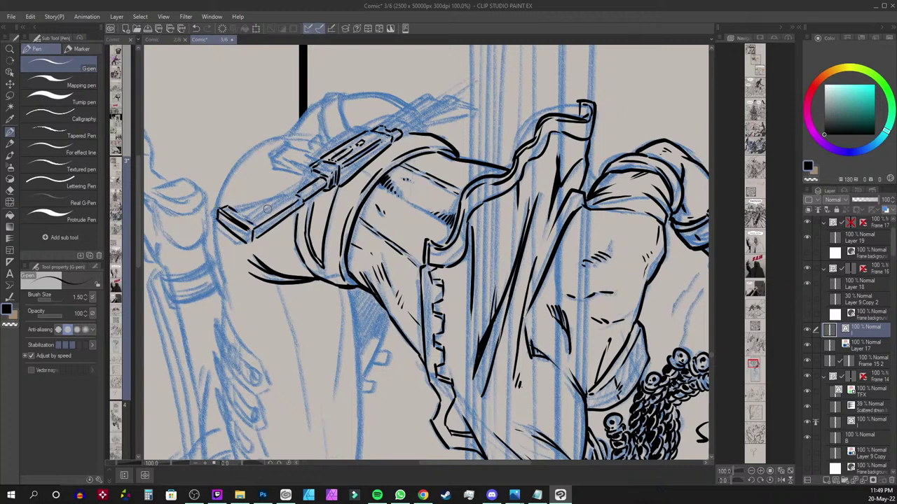
Ink the upper bar of the rifle's stock and the triangular opening inside it
{"action": "left_click_drag", "start_coordinate": [232, 208], "coordinate": [296, 197]}
{"action": "left_click_drag", "start_coordinate": [239, 212], "coordinate": [287, 205]}
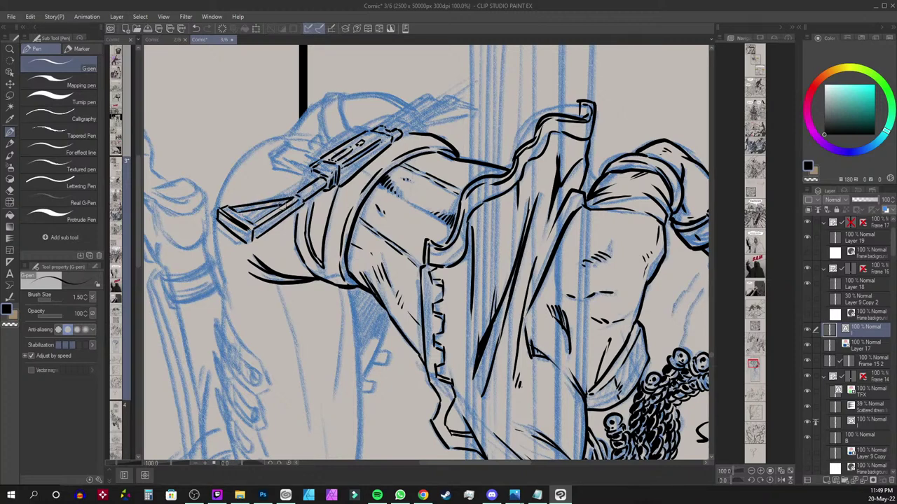
{"action": "left_click_drag", "start_coordinate": [228, 208], "coordinate": [301, 192]}
Add dark shading along the rifle's neck and body side, and detail marks on the body's rear end
{"action": "mouse_move", "coordinate": [233, 209]}
{"action": "left_mouse_down"}
{"action": "mouse_move", "coordinate": [323, 183]}
{"action": "mouse_move", "coordinate": [383, 140]}
{"action": "left_mouse_up"}
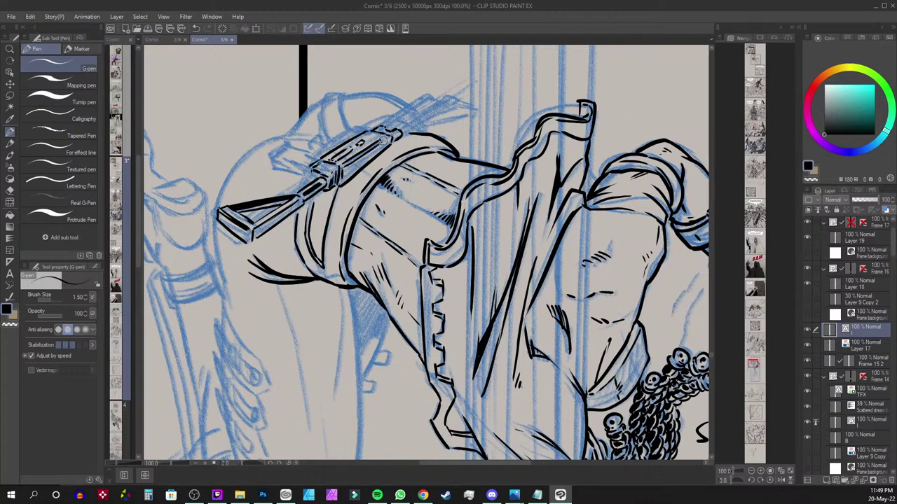
{"action": "left_click_drag", "start_coordinate": [342, 180], "coordinate": [379, 145]}
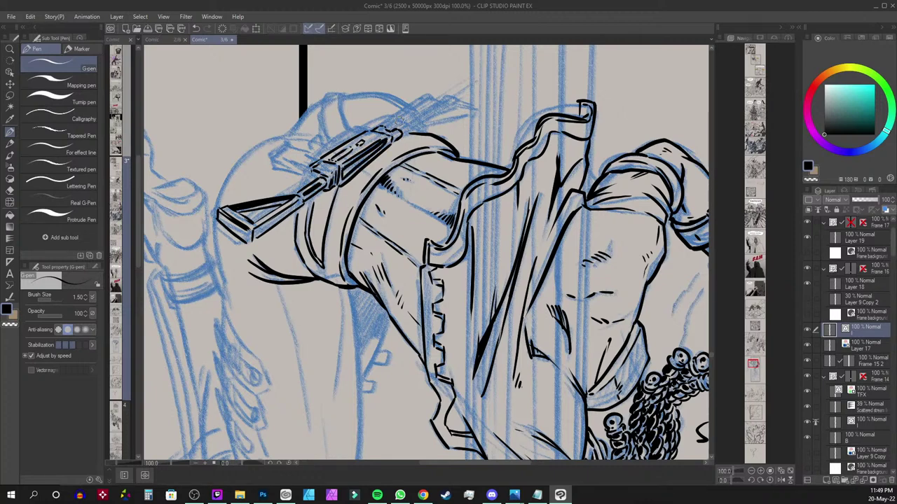
{"action": "mouse_move", "coordinate": [313, 169]}
{"action": "left_mouse_down"}
{"action": "mouse_move", "coordinate": [309, 183]}
{"action": "mouse_move", "coordinate": [328, 173]}
{"action": "left_mouse_up"}
Ink the rifle's parallel barrel tubes with their muzzle ends and the dark pointed piece beneath them
{"action": "left_click_drag", "start_coordinate": [392, 132], "coordinate": [438, 107]}
{"action": "left_click_drag", "start_coordinate": [381, 127], "coordinate": [429, 100]}
{"action": "left_click_drag", "start_coordinate": [383, 127], "coordinate": [423, 101]}
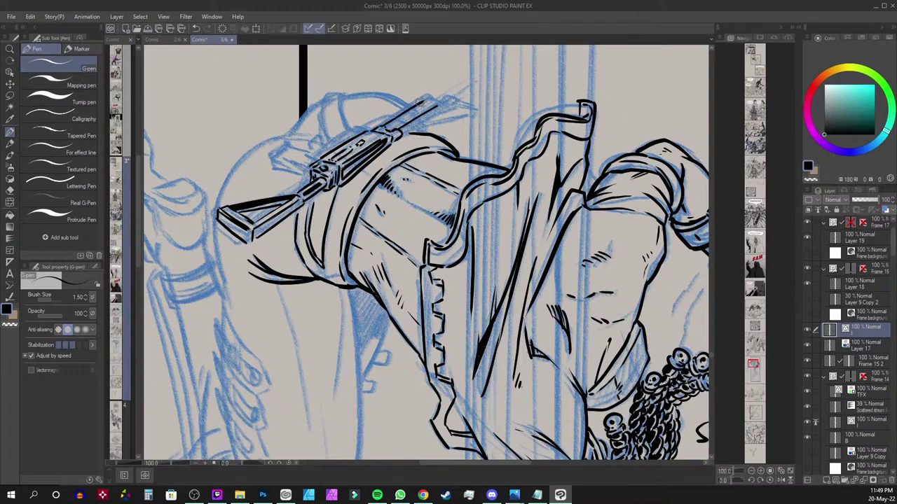
{"action": "mouse_move", "coordinate": [420, 105]}
{"action": "left_mouse_down"}
{"action": "mouse_move", "coordinate": [443, 104]}
{"action": "mouse_move", "coordinate": [425, 120]}
{"action": "mouse_move", "coordinate": [431, 95]}
{"action": "mouse_move", "coordinate": [452, 92]}
{"action": "mouse_move", "coordinate": [435, 93]}
{"action": "mouse_move", "coordinate": [456, 102]}
{"action": "left_mouse_up"}
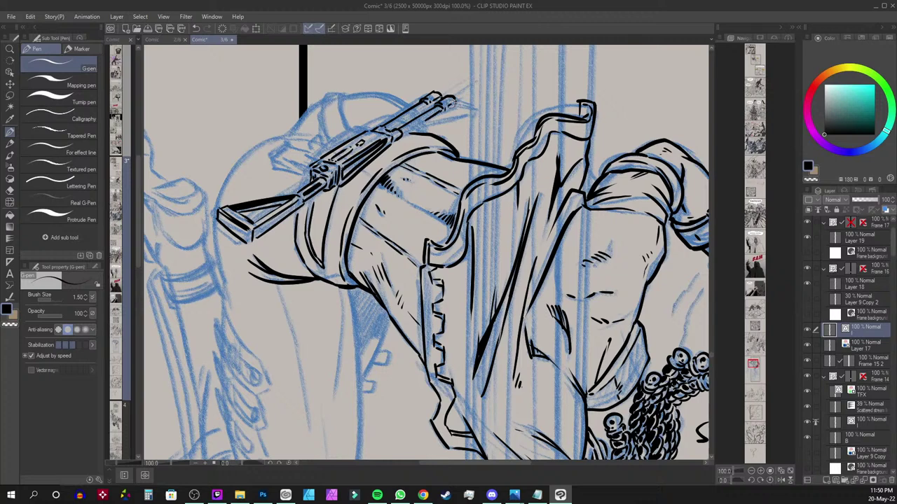
{"action": "mouse_move", "coordinate": [454, 103]}
{"action": "left_mouse_down"}
{"action": "mouse_move", "coordinate": [472, 112]}
{"action": "mouse_move", "coordinate": [409, 133]}
{"action": "mouse_move", "coordinate": [466, 109]}
{"action": "mouse_move", "coordinate": [445, 112]}
{"action": "mouse_move", "coordinate": [470, 113]}
{"action": "mouse_move", "coordinate": [410, 131]}
{"action": "left_mouse_up"}
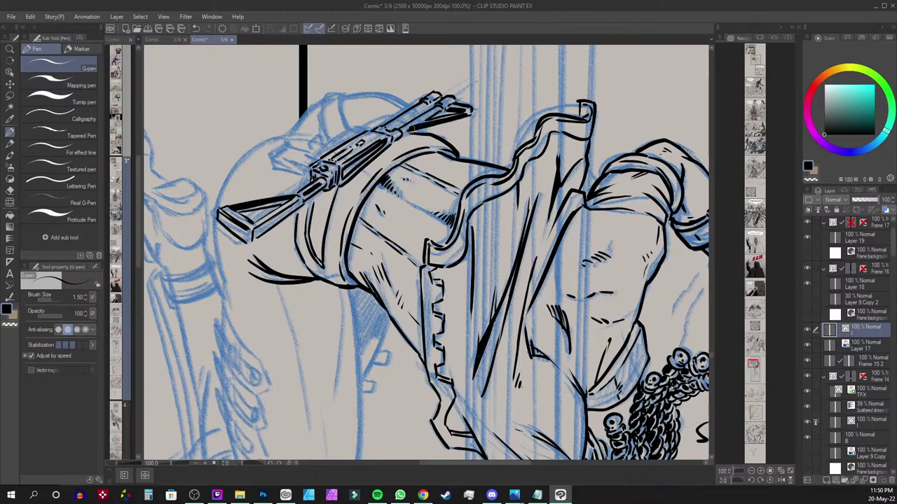
{"action": "left_click_drag", "start_coordinate": [421, 108], "coordinate": [399, 123]}
Ink the rifle's pistol grip with its dark end cap and the trigger guard beside it
{"action": "scroll", "coordinate": [355, 146], "scroll_direction": "down", "scroll_amount": 4}
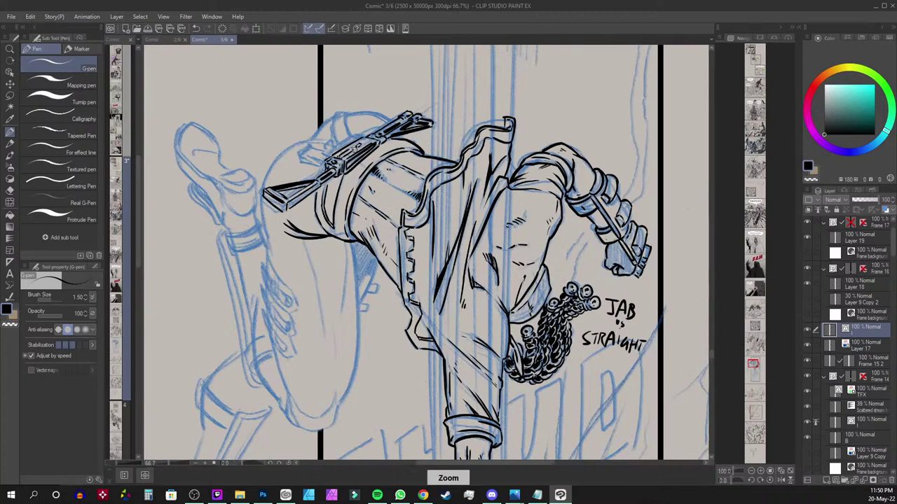
{"action": "scroll", "coordinate": [355, 147], "scroll_direction": "up", "scroll_amount": 4}
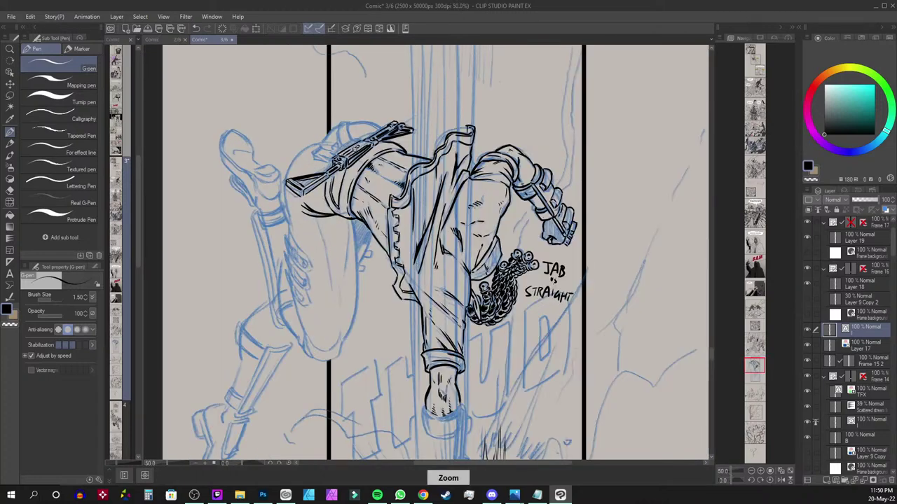
{"action": "scroll", "coordinate": [355, 147], "scroll_direction": "up", "scroll_amount": 2}
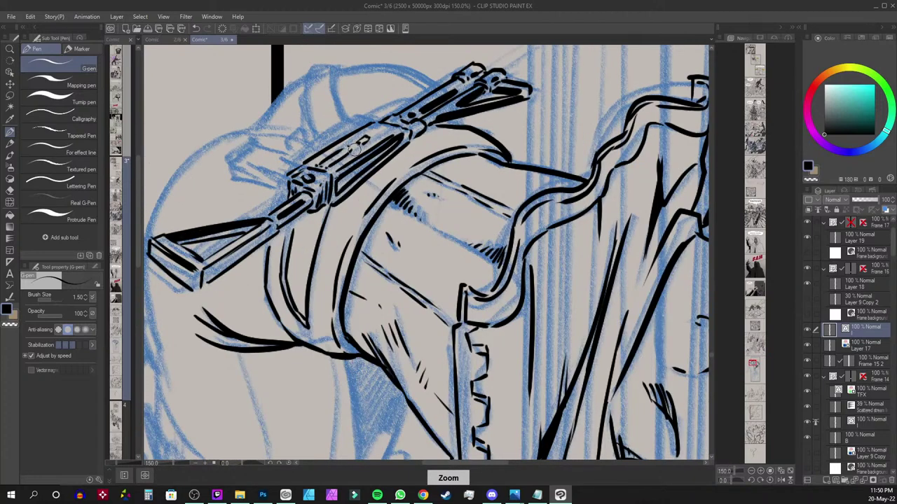
{"action": "mouse_move", "coordinate": [223, 155]}
{"action": "left_mouse_down"}
{"action": "mouse_move", "coordinate": [260, 196]}
{"action": "mouse_move", "coordinate": [325, 224]}
{"action": "left_mouse_up"}
{"action": "mouse_move", "coordinate": [268, 202]}
{"action": "left_mouse_down"}
{"action": "mouse_move", "coordinate": [269, 216]}
{"action": "mouse_move", "coordinate": [324, 225]}
{"action": "left_mouse_up"}
{"action": "mouse_move", "coordinate": [269, 200]}
{"action": "left_mouse_down"}
{"action": "mouse_move", "coordinate": [294, 180]}
{"action": "mouse_move", "coordinate": [263, 213]}
{"action": "mouse_move", "coordinate": [297, 175]}
{"action": "mouse_move", "coordinate": [263, 191]}
{"action": "mouse_move", "coordinate": [297, 192]}
{"action": "mouse_move", "coordinate": [296, 180]}
{"action": "mouse_move", "coordinate": [310, 194]}
{"action": "mouse_move", "coordinate": [350, 201]}
{"action": "mouse_move", "coordinate": [304, 190]}
{"action": "mouse_move", "coordinate": [359, 203]}
{"action": "mouse_move", "coordinate": [332, 193]}
{"action": "mouse_move", "coordinate": [345, 180]}
{"action": "mouse_move", "coordinate": [333, 190]}
{"action": "mouse_move", "coordinate": [351, 177]}
{"action": "mouse_move", "coordinate": [342, 198]}
{"action": "mouse_move", "coordinate": [356, 196]}
{"action": "mouse_move", "coordinate": [394, 168]}
{"action": "left_mouse_up"}
Ink the curved outline of the rifle's magazine, undoing and redrawing its side edges
{"action": "mouse_move", "coordinate": [363, 182]}
{"action": "left_mouse_down"}
{"action": "mouse_move", "coordinate": [394, 166]}
{"action": "mouse_move", "coordinate": [371, 175]}
{"action": "mouse_move", "coordinate": [376, 119]}
{"action": "mouse_move", "coordinate": [376, 133]}
{"action": "mouse_move", "coordinate": [358, 113]}
{"action": "left_mouse_up"}
{"action": "key", "text": "ctrl+z"}
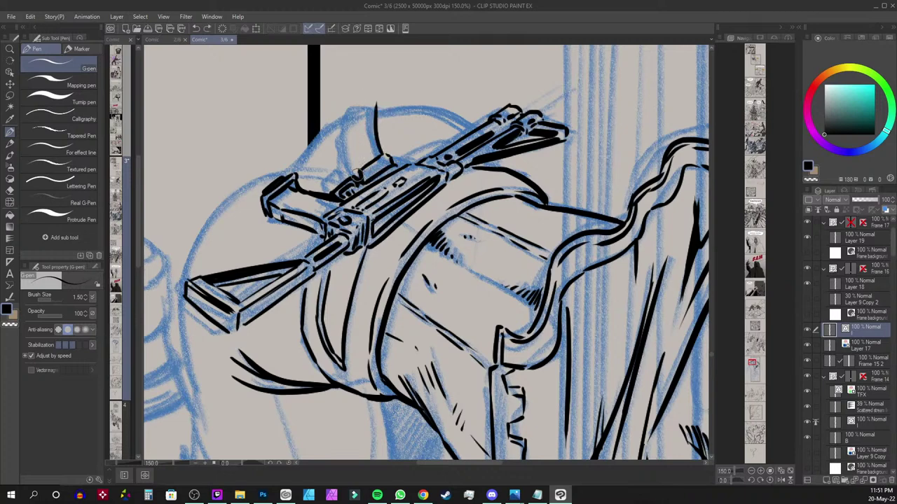
{"action": "left_click_drag", "start_coordinate": [356, 164], "coordinate": [349, 112]}
{"action": "mouse_move", "coordinate": [354, 162]}
{"action": "left_mouse_down"}
{"action": "mouse_move", "coordinate": [353, 105]}
{"action": "mouse_move", "coordinate": [380, 107]}
{"action": "left_mouse_up"}
{"action": "key", "text": "ctrl+z"}
{"action": "key", "text": "ctrl+z"}
{"action": "mouse_move", "coordinate": [355, 173]}
{"action": "left_mouse_down"}
{"action": "mouse_move", "coordinate": [352, 100]}
{"action": "mouse_move", "coordinate": [395, 114]}
{"action": "mouse_move", "coordinate": [385, 109]}
{"action": "mouse_move", "coordinate": [381, 154]}
{"action": "left_mouse_up"}
{"action": "key", "text": "ctrl+z"}
{"action": "key", "text": "ctrl+z"}
{"action": "key", "text": "ctrl+z"}
{"action": "left_click_drag", "start_coordinate": [366, 114], "coordinate": [364, 157]}
{"action": "left_click", "coordinate": [360, 136]}
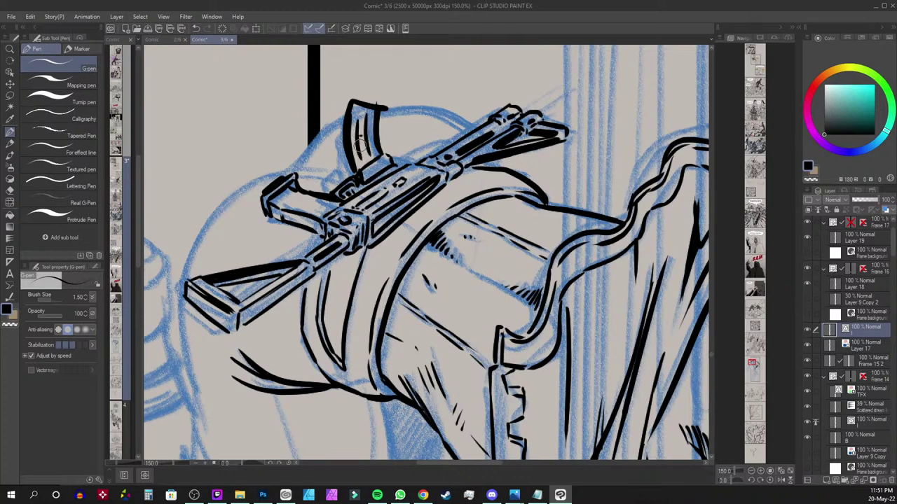
Add short groove lines inside the rifle's magazine, redoing the first attempt
{"action": "left_click_drag", "start_coordinate": [356, 121], "coordinate": [372, 167]}
{"action": "key", "text": "ctrl+z"}
{"action": "left_click_drag", "start_coordinate": [356, 119], "coordinate": [366, 135]}
Erase the line overshooting the magazine's outer corner, and thicken its back edge and the detail at its base
{"action": "key", "text": "e"}
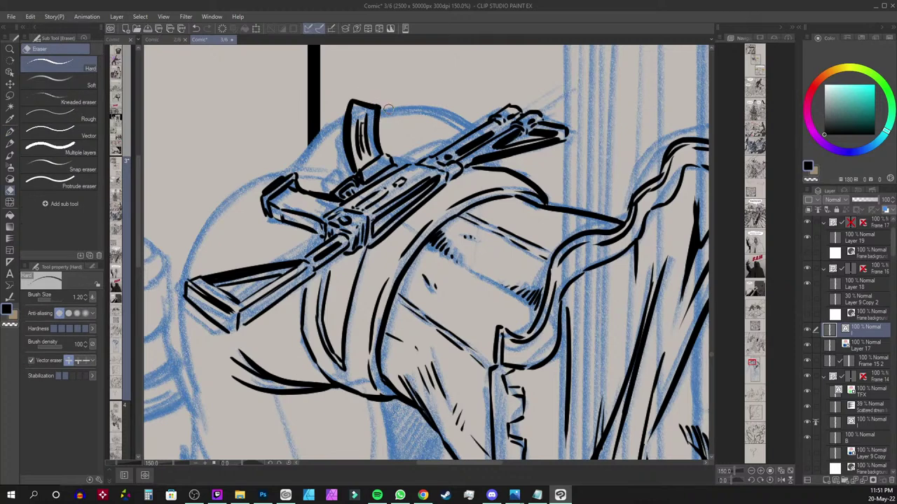
{"action": "key", "text": "p"}
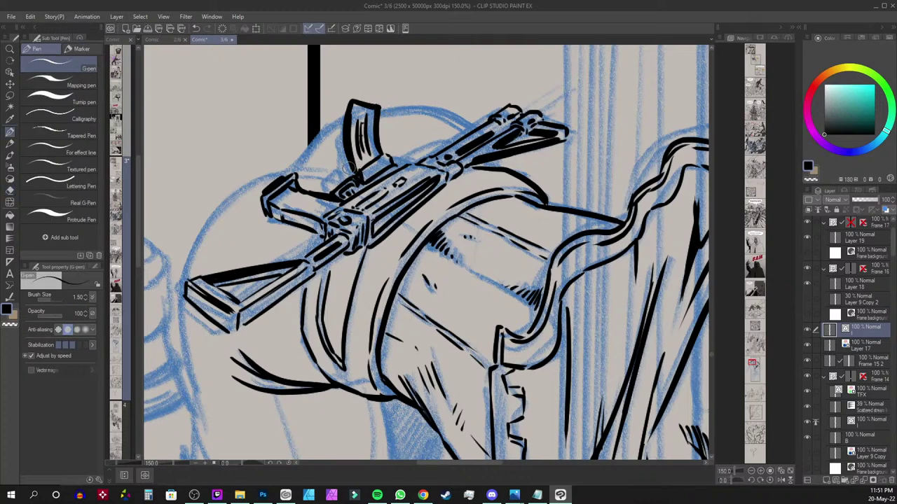
{"action": "left_click_drag", "start_coordinate": [343, 104], "coordinate": [354, 180]}
{"action": "mouse_move", "coordinate": [398, 165]}
{"action": "left_mouse_down"}
{"action": "mouse_move", "coordinate": [371, 171]}
{"action": "mouse_move", "coordinate": [359, 191]}
{"action": "mouse_move", "coordinate": [361, 167]}
{"action": "left_mouse_up"}
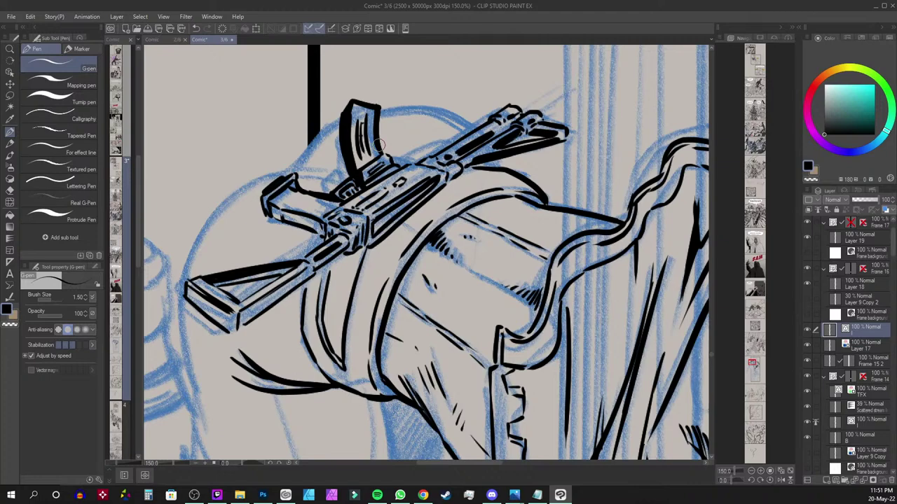
Ink the near hip's outer contour from above the pistol grip around behind the stock to the thigh, redrawing it as one long curve
{"action": "left_click_drag", "start_coordinate": [379, 145], "coordinate": [557, 116]}
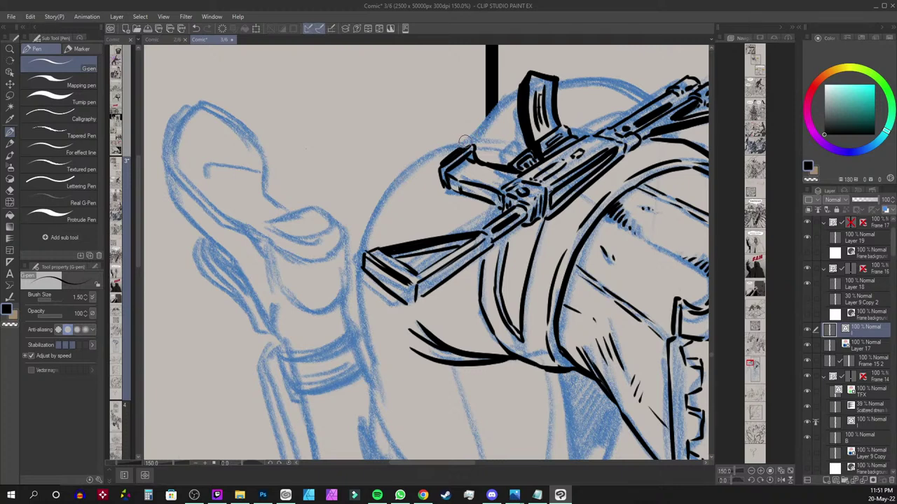
{"action": "mouse_move", "coordinate": [471, 142]}
{"action": "left_mouse_down"}
{"action": "mouse_move", "coordinate": [440, 147]}
{"action": "mouse_move", "coordinate": [385, 195]}
{"action": "mouse_move", "coordinate": [362, 259]}
{"action": "left_mouse_up"}
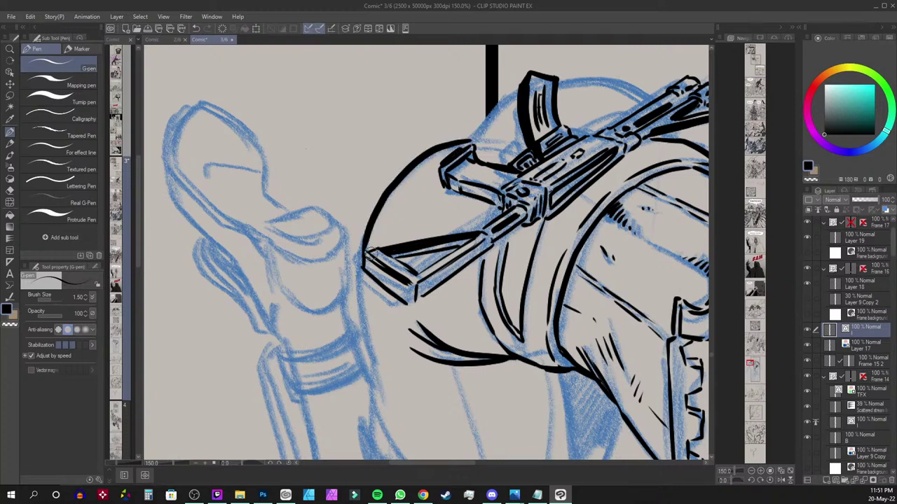
{"action": "key", "text": "ctrl+z"}
{"action": "mouse_move", "coordinate": [480, 140]}
{"action": "left_mouse_down"}
{"action": "mouse_move", "coordinate": [352, 277]}
{"action": "mouse_move", "coordinate": [350, 295]}
{"action": "mouse_move", "coordinate": [434, 153]}
{"action": "mouse_move", "coordinate": [362, 230]}
{"action": "mouse_move", "coordinate": [387, 384]}
{"action": "left_mouse_up"}
{"action": "key", "text": "ctrl+z"}
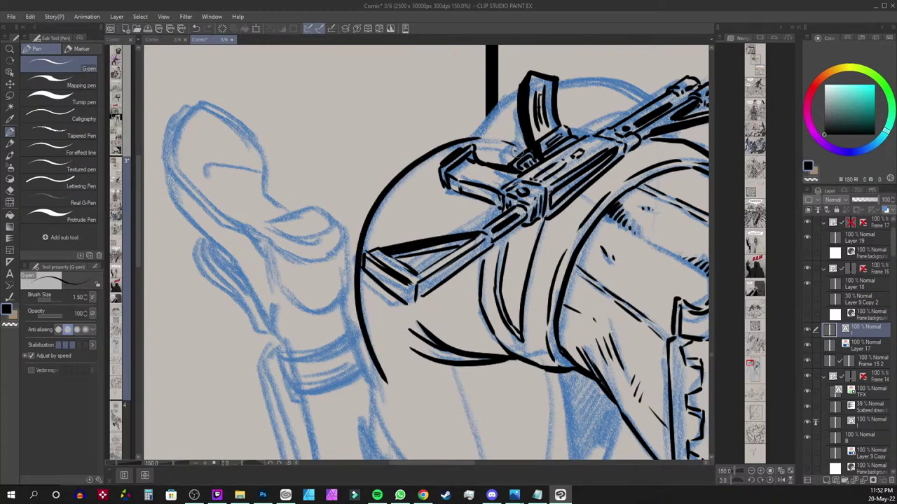
Ink the far hip's contour on both sides of the magazine, redrawing the curve that runs to the rifle's barrel
{"action": "left_click_drag", "start_coordinate": [469, 138], "coordinate": [509, 96]}
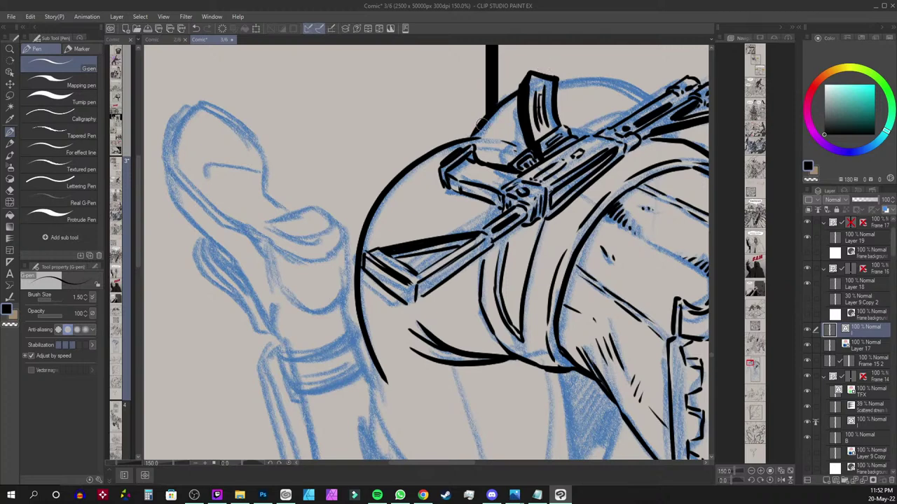
{"action": "left_click_drag", "start_coordinate": [606, 133], "coordinate": [382, 164]}
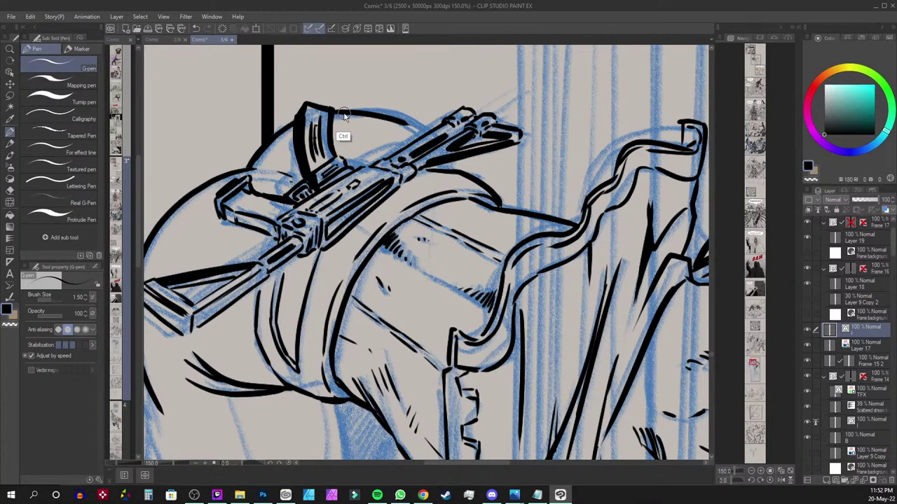
{"action": "left_click_drag", "start_coordinate": [335, 110], "coordinate": [425, 131]}
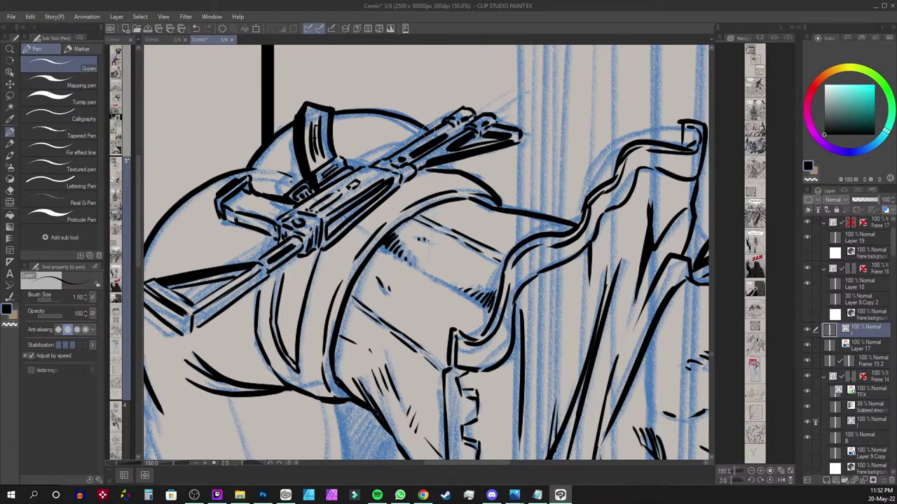
{"action": "left_click_drag", "start_coordinate": [332, 114], "coordinate": [426, 130]}
{"action": "key", "text": "ctrl+z"}
{"action": "left_click_drag", "start_coordinate": [354, 110], "coordinate": [430, 134]}
Add broken crease lines down the thigh and ink the start of its inner edge with dark shading below the waistband
{"action": "scroll", "coordinate": [457, 131], "scroll_direction": "down", "scroll_amount": 3}
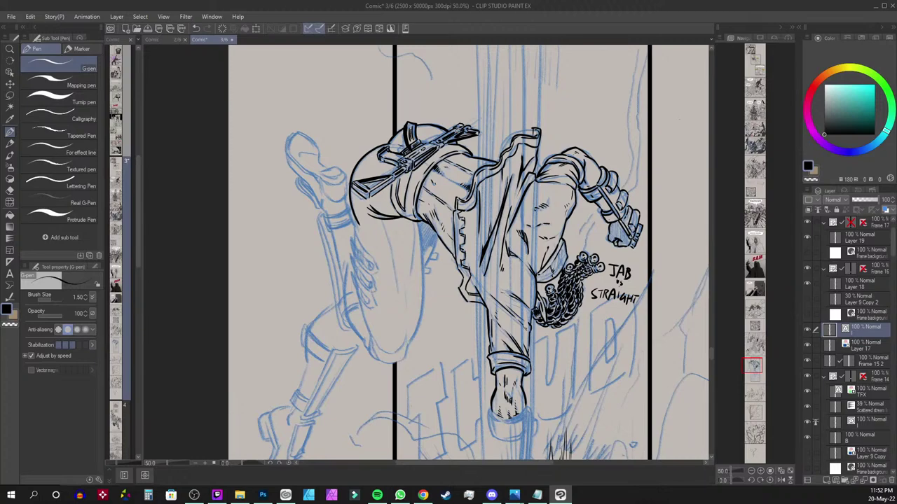
{"action": "key", "text": "ctrl+plus"}
{"action": "key", "text": "ctrl+plus"}
{"action": "mouse_move", "coordinate": [347, 321]}
{"action": "left_mouse_down"}
{"action": "mouse_move", "coordinate": [256, 228]}
{"action": "mouse_move", "coordinate": [257, 237]}
{"action": "left_mouse_up"}
{"action": "left_click_drag", "start_coordinate": [259, 243], "coordinate": [264, 260]}
{"action": "left_click_drag", "start_coordinate": [289, 313], "coordinate": [285, 330]}
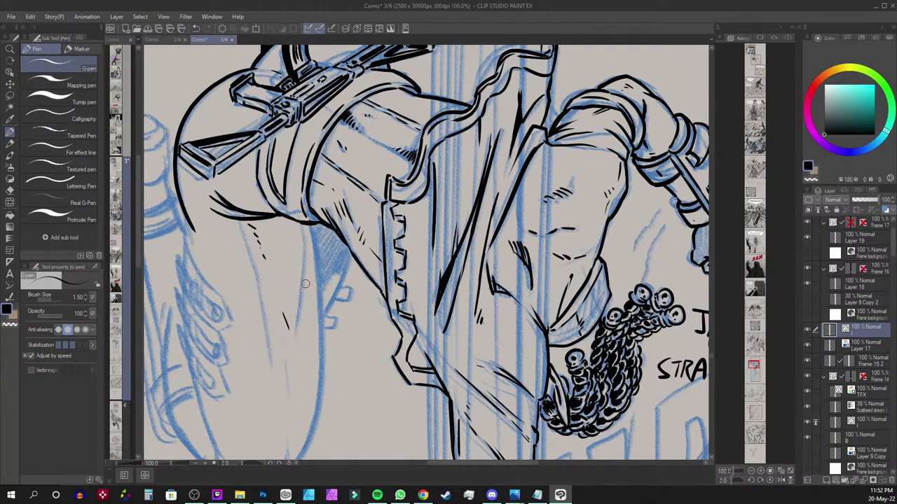
{"action": "mouse_move", "coordinate": [304, 224]}
{"action": "left_mouse_down"}
{"action": "mouse_move", "coordinate": [304, 248]}
{"action": "mouse_move", "coordinate": [293, 243]}
{"action": "mouse_move", "coordinate": [303, 271]}
{"action": "mouse_move", "coordinate": [298, 231]}
{"action": "mouse_move", "coordinate": [313, 259]}
{"action": "mouse_move", "coordinate": [311, 245]}
{"action": "left_mouse_up"}
{"action": "left_click_drag", "start_coordinate": [312, 249], "coordinate": [317, 272]}
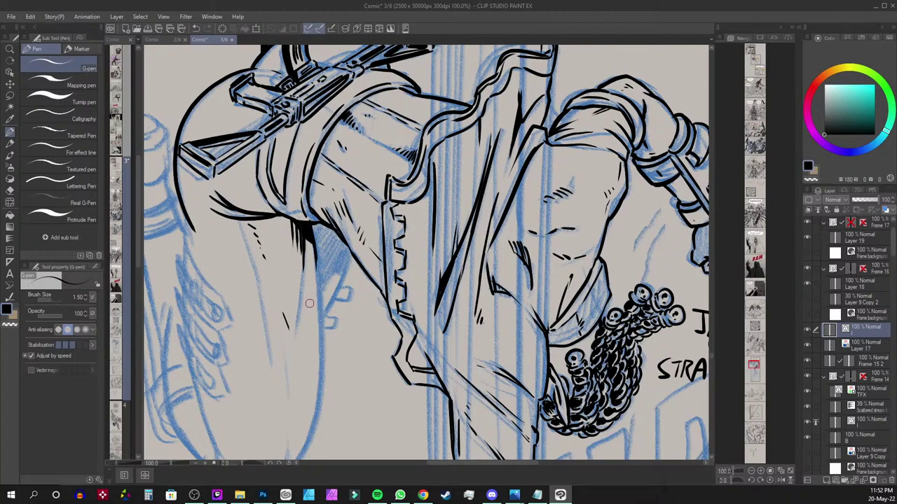
Ink the near thigh's inner edge down in one long curve toward the knee, with short crease marks on the lower thigh
{"action": "left_click_drag", "start_coordinate": [327, 304], "coordinate": [342, 195]}
{"action": "left_click_drag", "start_coordinate": [331, 138], "coordinate": [335, 212]}
{"action": "left_click_drag", "start_coordinate": [325, 176], "coordinate": [336, 229]}
{"action": "mouse_move", "coordinate": [335, 207]}
{"action": "left_mouse_down"}
{"action": "mouse_move", "coordinate": [342, 242]}
{"action": "mouse_move", "coordinate": [302, 367]}
{"action": "mouse_move", "coordinate": [273, 373]}
{"action": "left_mouse_up"}
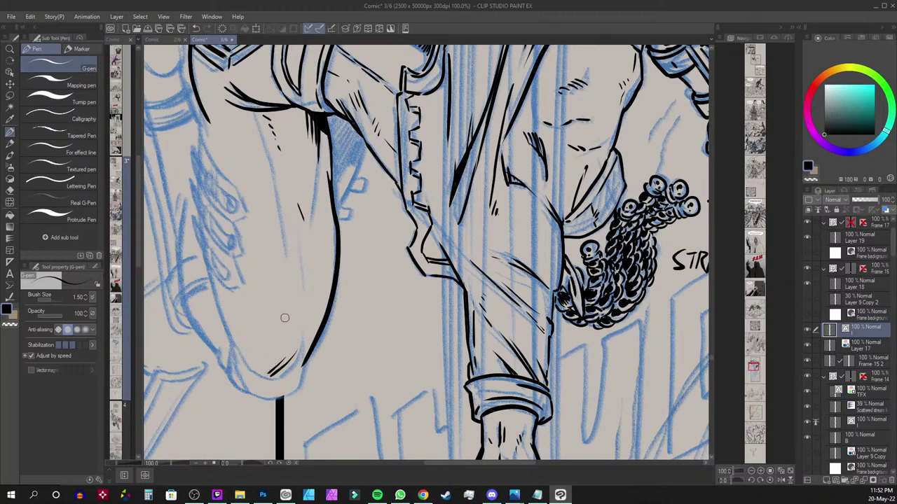
{"action": "left_click_drag", "start_coordinate": [307, 258], "coordinate": [311, 276]}
{"action": "left_click_drag", "start_coordinate": [343, 149], "coordinate": [443, 303]}
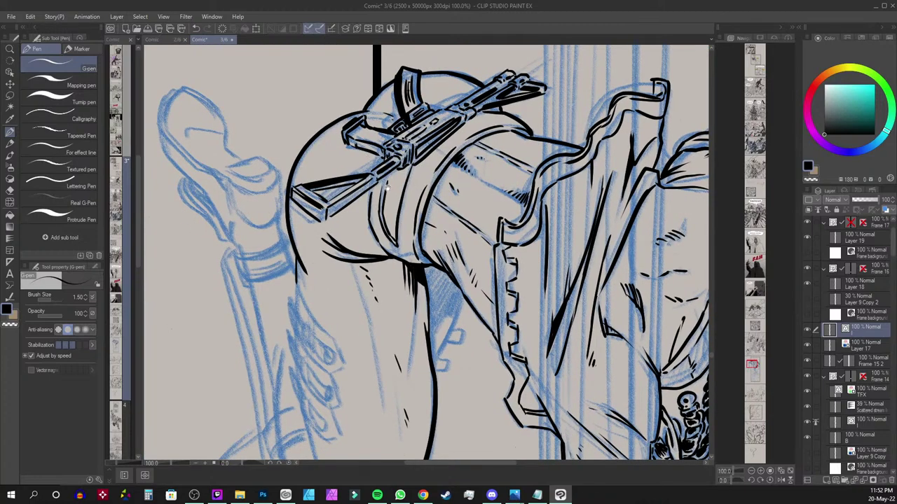
Detail the rifle's stock with a butt plate edge and small dots, redrawing a line near the receiver, and hatch the pistol grip
{"action": "left_click_drag", "start_coordinate": [383, 191], "coordinate": [391, 158]}
{"action": "key", "text": "ctrl+z"}
{"action": "left_click_drag", "start_coordinate": [381, 199], "coordinate": [385, 180]}
{"action": "left_click_drag", "start_coordinate": [322, 206], "coordinate": [322, 224]}
{"action": "mouse_move", "coordinate": [315, 199]}
{"action": "left_mouse_down"}
{"action": "mouse_move", "coordinate": [358, 182]}
{"action": "mouse_move", "coordinate": [349, 185]}
{"action": "left_mouse_up"}
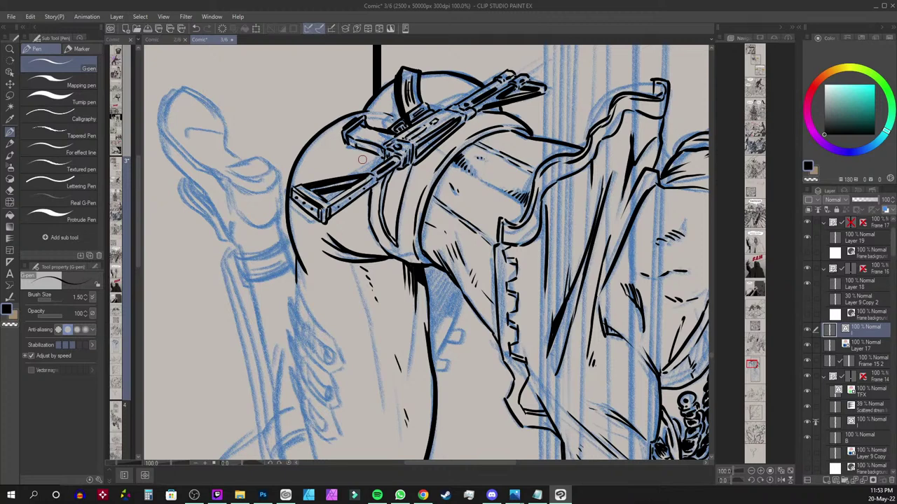
{"action": "mouse_move", "coordinate": [357, 144]}
{"action": "left_mouse_down"}
{"action": "mouse_move", "coordinate": [380, 151]}
{"action": "mouse_move", "coordinate": [350, 139]}
{"action": "mouse_move", "coordinate": [381, 142]}
{"action": "left_mouse_up"}
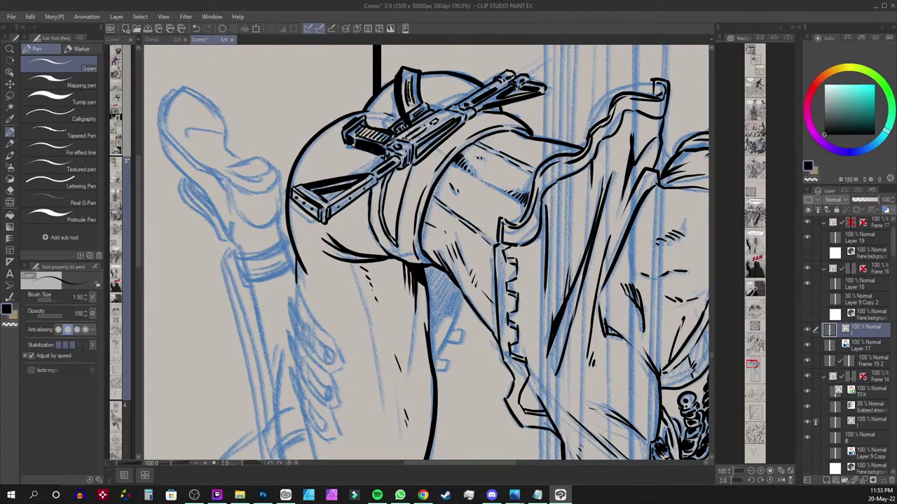
Hatch the rifle's cast shadow onto the waistband, and add a fold below the stock with a crease down the upper thigh
{"action": "scroll", "coordinate": [427, 252], "scroll_direction": "down", "scroll_amount": 6}
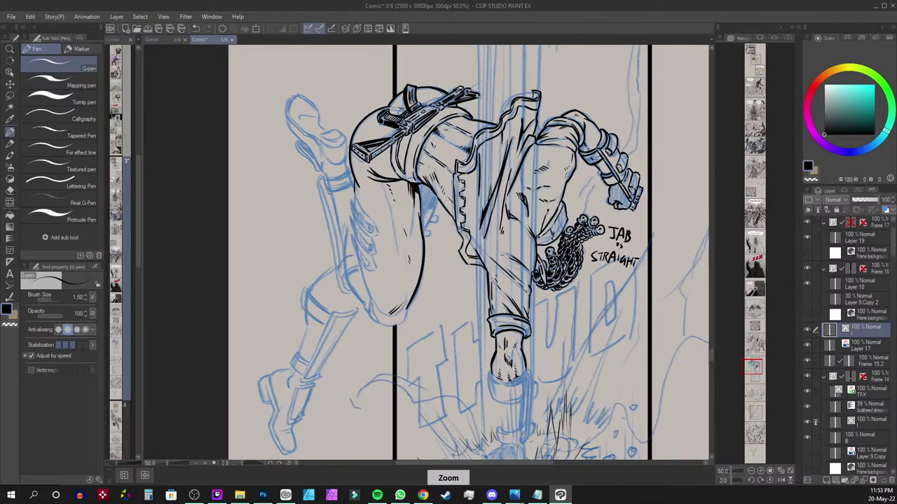
{"action": "scroll", "coordinate": [411, 101], "scroll_direction": "up", "scroll_amount": 2}
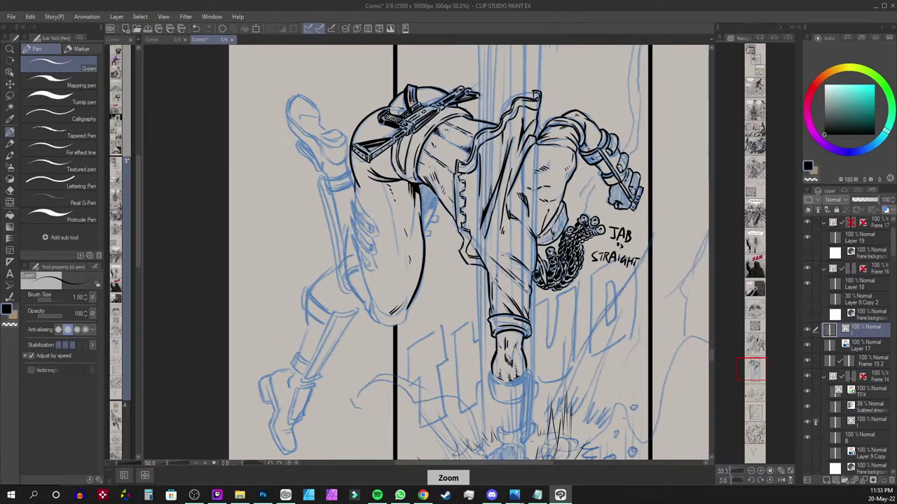
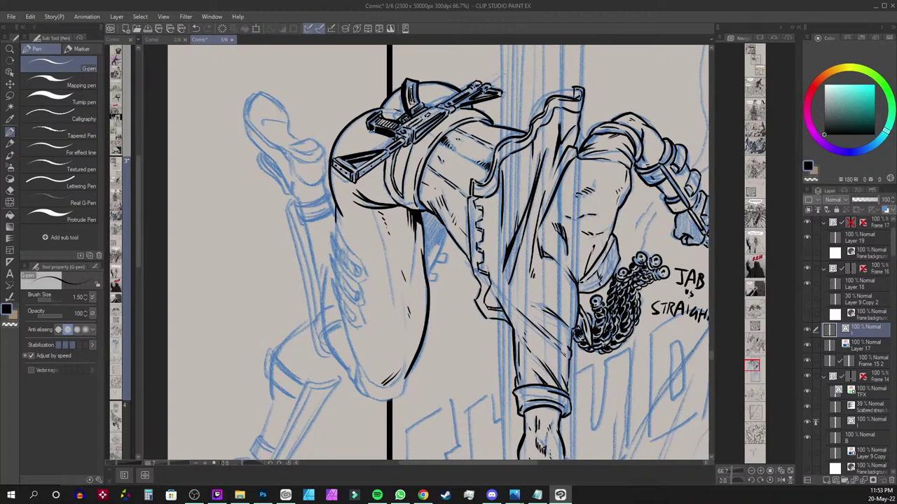
{"action": "scroll", "coordinate": [411, 99], "scroll_direction": "up", "scroll_amount": 1}
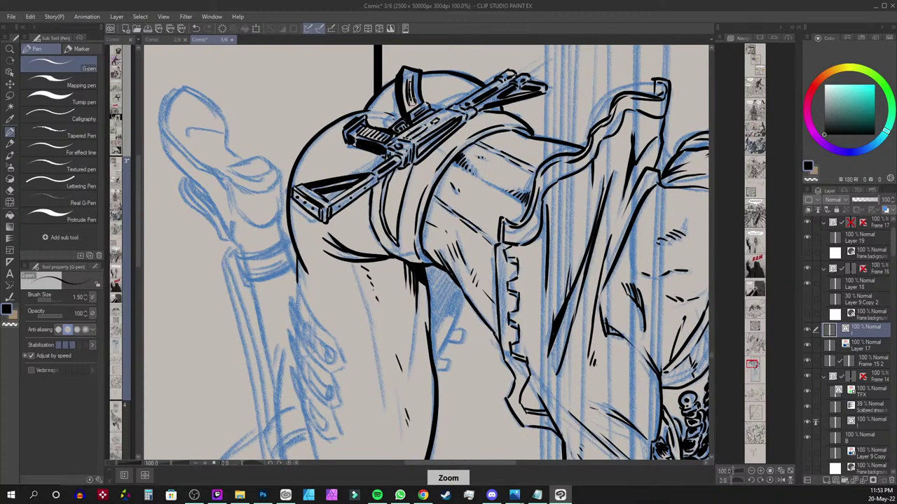
{"action": "mouse_move", "coordinate": [440, 148]}
{"action": "left_mouse_down"}
{"action": "mouse_move", "coordinate": [424, 180]}
{"action": "mouse_move", "coordinate": [370, 193]}
{"action": "left_mouse_up"}
{"action": "left_click_drag", "start_coordinate": [387, 174], "coordinate": [379, 183]}
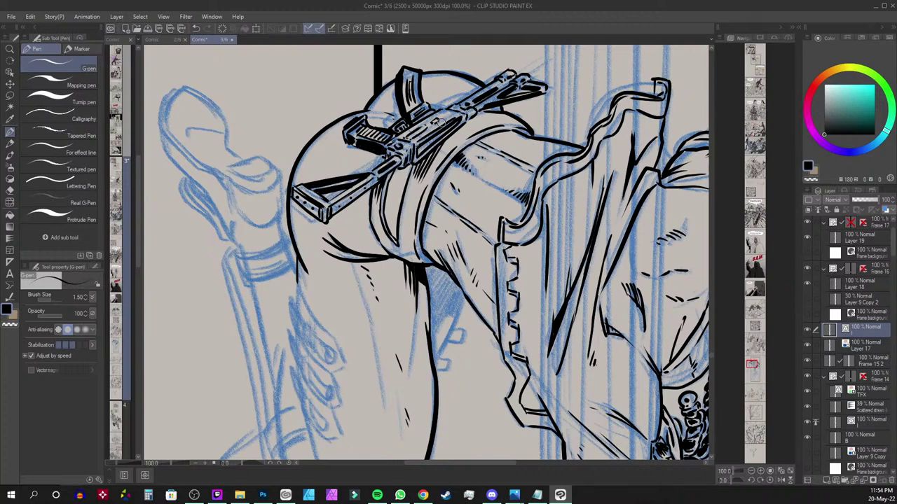
{"action": "mouse_move", "coordinate": [370, 229]}
{"action": "left_mouse_down"}
{"action": "mouse_move", "coordinate": [344, 219]}
{"action": "mouse_move", "coordinate": [318, 244]}
{"action": "left_mouse_up"}
{"action": "left_click_drag", "start_coordinate": [318, 251], "coordinate": [314, 318]}
Ink the uppermost buckled strap on the outer thigh, including its rounded buckle and pointed loose ends
{"action": "mouse_move", "coordinate": [298, 284]}
{"action": "left_mouse_down"}
{"action": "mouse_move", "coordinate": [326, 332]}
{"action": "mouse_move", "coordinate": [294, 288]}
{"action": "mouse_move", "coordinate": [314, 331]}
{"action": "mouse_move", "coordinate": [344, 364]}
{"action": "left_mouse_up"}
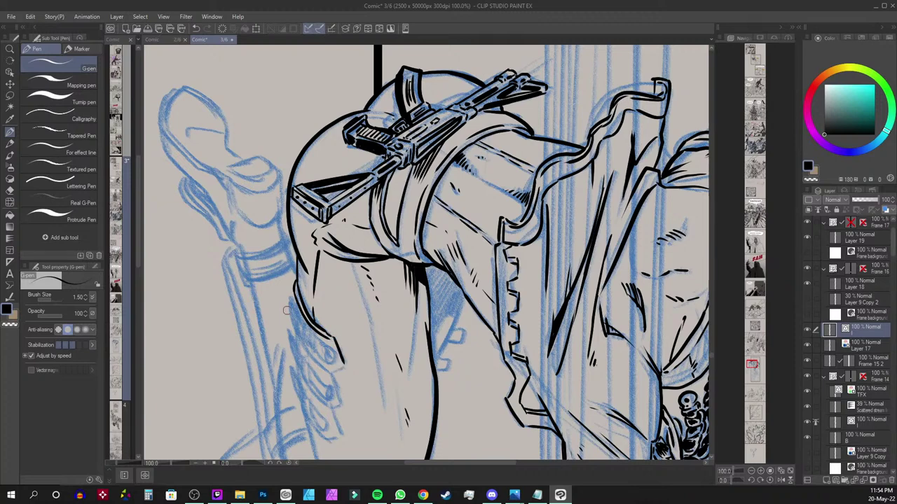
{"action": "left_click_drag", "start_coordinate": [305, 326], "coordinate": [300, 342]}
{"action": "mouse_move", "coordinate": [304, 341]}
{"action": "left_mouse_down"}
{"action": "mouse_move", "coordinate": [331, 363]}
{"action": "mouse_move", "coordinate": [316, 349]}
{"action": "mouse_move", "coordinate": [307, 341]}
{"action": "left_mouse_up"}
{"action": "mouse_move", "coordinate": [291, 303]}
{"action": "left_mouse_down"}
{"action": "mouse_move", "coordinate": [299, 320]}
{"action": "mouse_move", "coordinate": [295, 309]}
{"action": "mouse_move", "coordinate": [291, 325]}
{"action": "mouse_move", "coordinate": [326, 355]}
{"action": "mouse_move", "coordinate": [323, 361]}
{"action": "mouse_move", "coordinate": [342, 365]}
{"action": "left_mouse_up"}
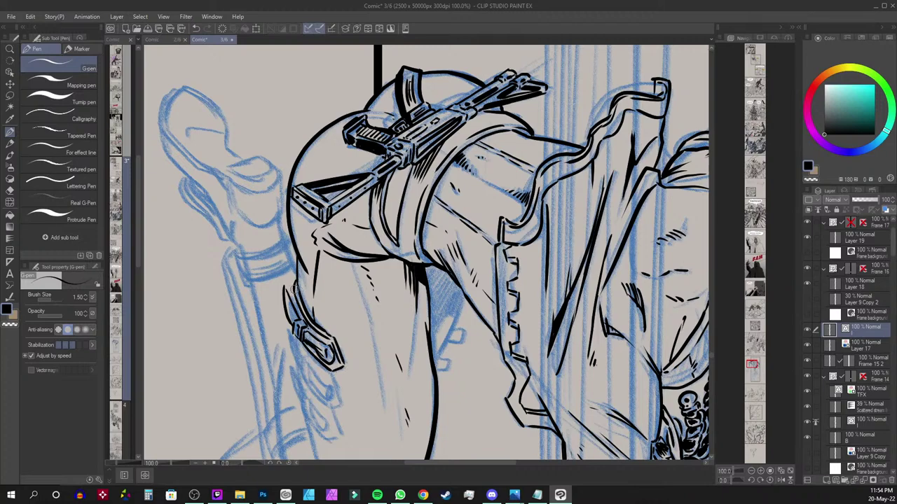
Ink the second and third buckled straps below the first on the outer thigh, outlining their buckles and pointed ends
{"action": "left_click_drag", "start_coordinate": [351, 238], "coordinate": [375, 128]}
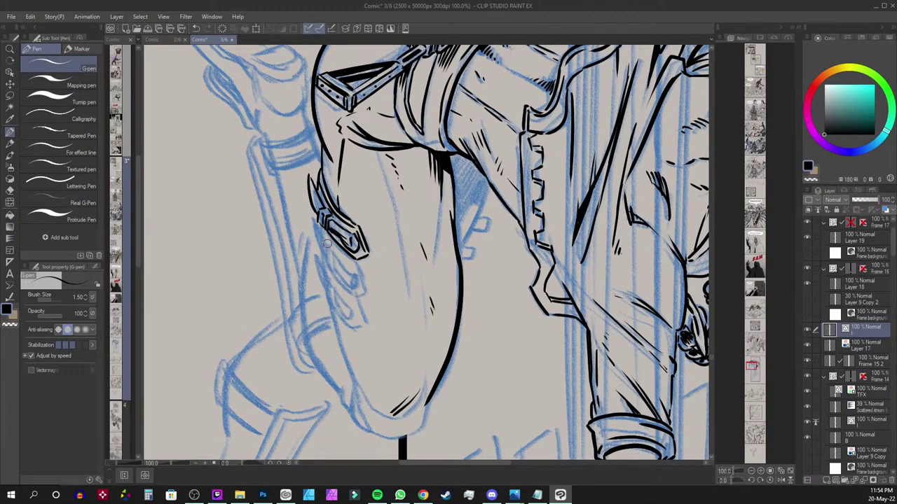
{"action": "mouse_move", "coordinate": [329, 251]}
{"action": "left_mouse_down"}
{"action": "mouse_move", "coordinate": [324, 262]}
{"action": "mouse_move", "coordinate": [352, 270]}
{"action": "mouse_move", "coordinate": [347, 285]}
{"action": "left_mouse_up"}
{"action": "mouse_move", "coordinate": [309, 208]}
{"action": "left_mouse_down"}
{"action": "mouse_move", "coordinate": [317, 246]}
{"action": "mouse_move", "coordinate": [359, 264]}
{"action": "mouse_move", "coordinate": [366, 292]}
{"action": "mouse_move", "coordinate": [340, 283]}
{"action": "left_mouse_up"}
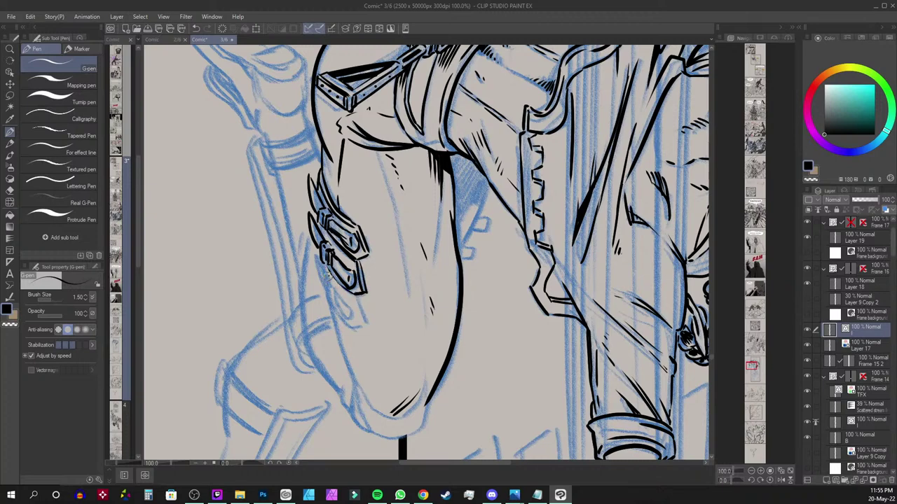
{"action": "mouse_move", "coordinate": [330, 289]}
{"action": "left_mouse_down"}
{"action": "mouse_move", "coordinate": [331, 299]}
{"action": "mouse_move", "coordinate": [323, 279]}
{"action": "mouse_move", "coordinate": [337, 285]}
{"action": "mouse_move", "coordinate": [358, 324]}
{"action": "mouse_move", "coordinate": [348, 317]}
{"action": "left_mouse_up"}
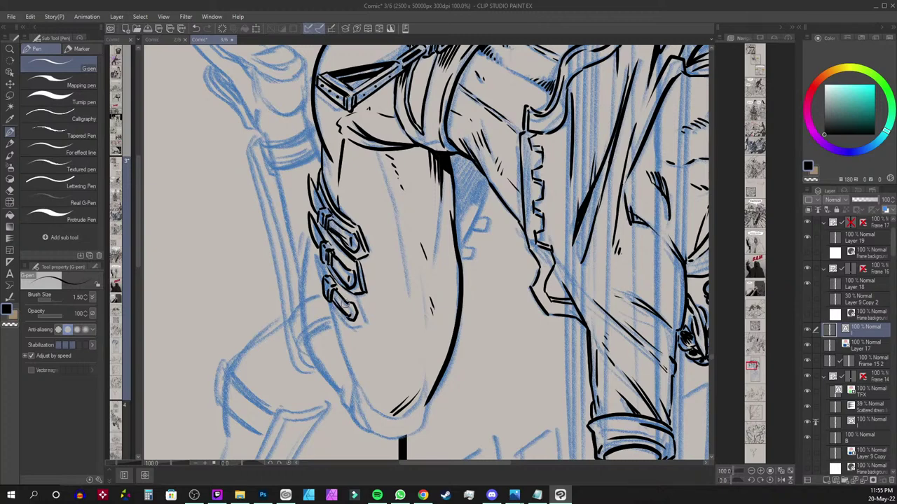
{"action": "left_click_drag", "start_coordinate": [325, 276], "coordinate": [313, 249]}
{"action": "mouse_move", "coordinate": [352, 292]}
{"action": "left_mouse_down"}
{"action": "mouse_move", "coordinate": [366, 327]}
{"action": "mouse_move", "coordinate": [338, 313]}
{"action": "left_mouse_up"}
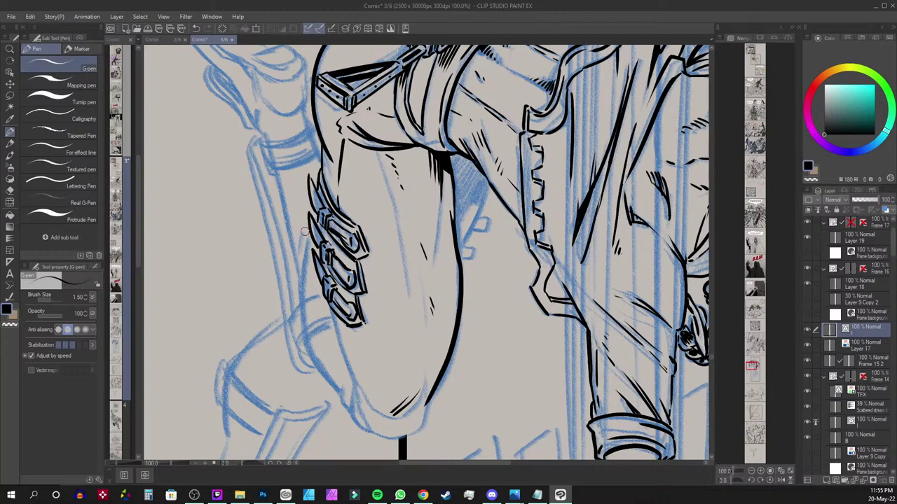
Ink the outer thigh's edge down to the knee, outline the rounded knee guard below it, and add small crease marks
{"action": "left_click_drag", "start_coordinate": [411, 219], "coordinate": [415, 226]}
{"action": "left_click_drag", "start_coordinate": [333, 323], "coordinate": [369, 409]}
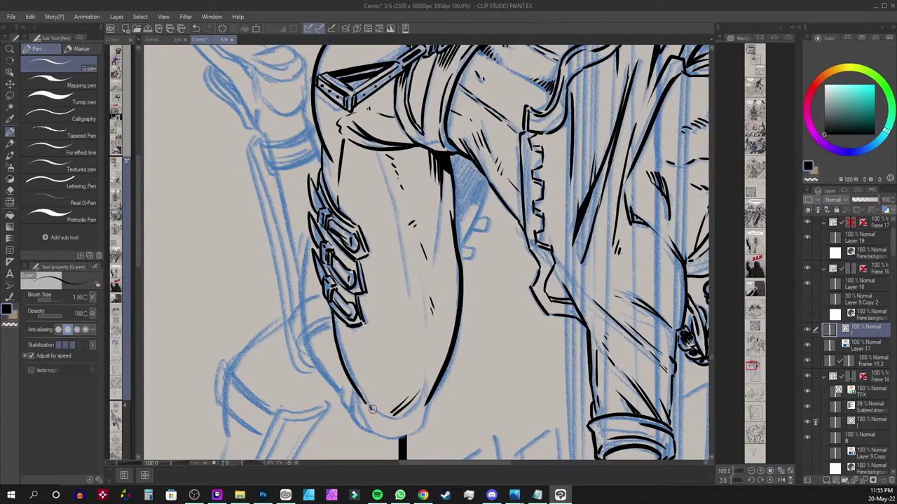
{"action": "left_click_drag", "start_coordinate": [444, 272], "coordinate": [435, 182]}
{"action": "left_click_drag", "start_coordinate": [344, 297], "coordinate": [346, 321]}
{"action": "mouse_move", "coordinate": [335, 288]}
{"action": "left_mouse_down"}
{"action": "mouse_move", "coordinate": [389, 309]}
{"action": "mouse_move", "coordinate": [355, 330]}
{"action": "mouse_move", "coordinate": [344, 325]}
{"action": "mouse_move", "coordinate": [381, 347]}
{"action": "mouse_move", "coordinate": [414, 334]}
{"action": "mouse_move", "coordinate": [417, 312]}
{"action": "left_mouse_up"}
{"action": "mouse_move", "coordinate": [342, 325]}
{"action": "left_mouse_down"}
{"action": "mouse_move", "coordinate": [327, 295]}
{"action": "mouse_move", "coordinate": [306, 281]}
{"action": "mouse_move", "coordinate": [297, 249]}
{"action": "left_mouse_up"}
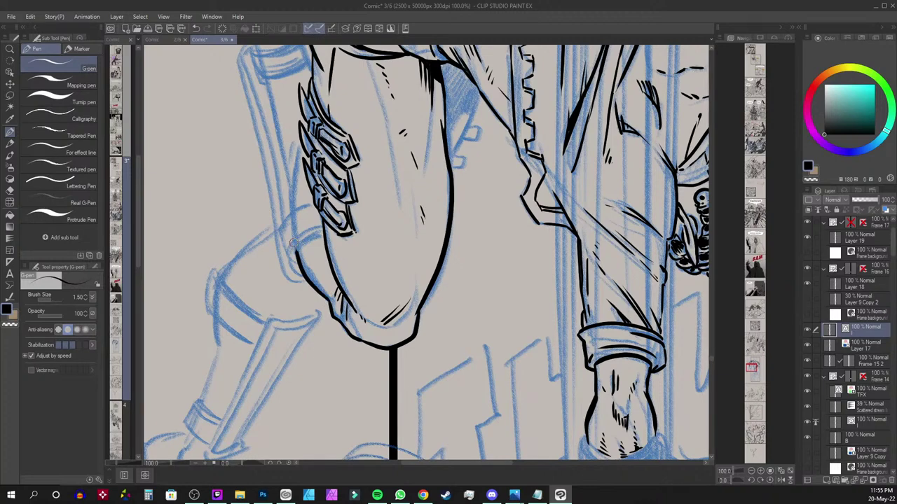
Complete the band at the back of the knee guard and ink the bent shin's inner lines up toward the ankle
{"action": "left_click_drag", "start_coordinate": [406, 278], "coordinate": [531, 334]}
{"action": "mouse_move", "coordinate": [424, 308]}
{"action": "left_mouse_down"}
{"action": "mouse_move", "coordinate": [429, 296]}
{"action": "mouse_move", "coordinate": [454, 287]}
{"action": "mouse_move", "coordinate": [416, 308]}
{"action": "mouse_move", "coordinate": [422, 320]}
{"action": "left_mouse_up"}
{"action": "mouse_move", "coordinate": [439, 258]}
{"action": "left_mouse_down"}
{"action": "mouse_move", "coordinate": [406, 281]}
{"action": "mouse_move", "coordinate": [399, 296]}
{"action": "mouse_move", "coordinate": [410, 283]}
{"action": "mouse_move", "coordinate": [418, 313]}
{"action": "left_mouse_up"}
{"action": "left_click_drag", "start_coordinate": [468, 192], "coordinate": [447, 273]}
{"action": "mouse_move", "coordinate": [375, 216]}
{"action": "left_mouse_down"}
{"action": "mouse_move", "coordinate": [395, 296]}
{"action": "mouse_move", "coordinate": [394, 347]}
{"action": "mouse_move", "coordinate": [402, 304]}
{"action": "mouse_move", "coordinate": [397, 342]}
{"action": "left_mouse_up"}
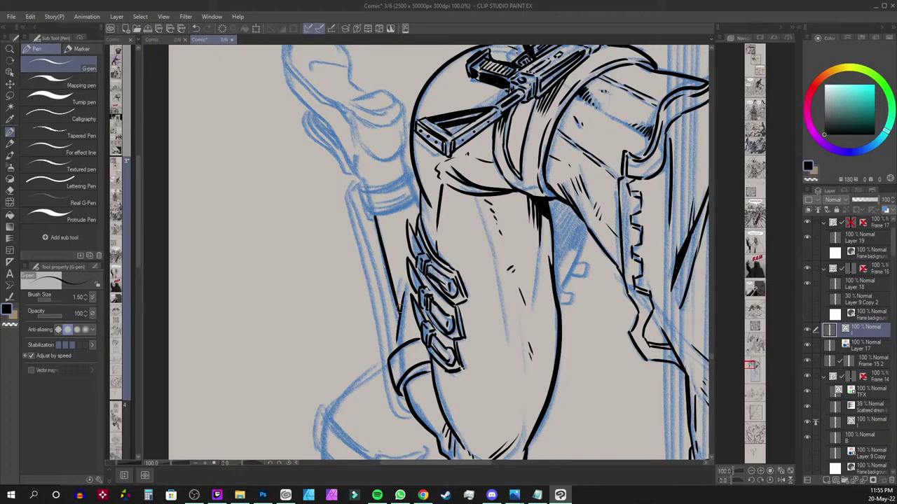
Ink the cuff around the raised ankle and the long parallel edges of the shin guard running down to the knee
{"action": "mouse_move", "coordinate": [372, 211]}
{"action": "left_mouse_down"}
{"action": "mouse_move", "coordinate": [411, 201]}
{"action": "mouse_move", "coordinate": [392, 183]}
{"action": "mouse_move", "coordinate": [408, 167]}
{"action": "mouse_move", "coordinate": [411, 177]}
{"action": "mouse_move", "coordinate": [397, 185]}
{"action": "mouse_move", "coordinate": [408, 178]}
{"action": "mouse_move", "coordinate": [416, 193]}
{"action": "left_mouse_up"}
{"action": "left_click_drag", "start_coordinate": [362, 186], "coordinate": [375, 213]}
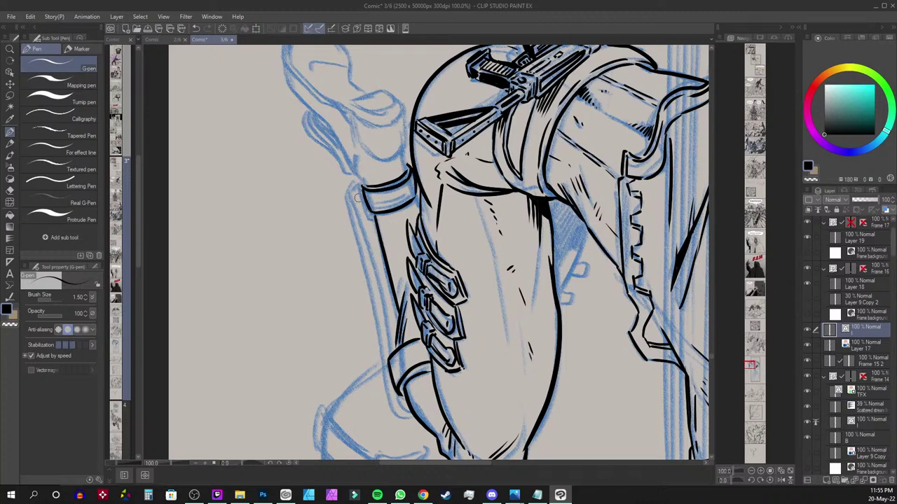
{"action": "mouse_move", "coordinate": [350, 185]}
{"action": "left_mouse_down"}
{"action": "mouse_move", "coordinate": [387, 392]}
{"action": "mouse_move", "coordinate": [413, 415]}
{"action": "left_mouse_up"}
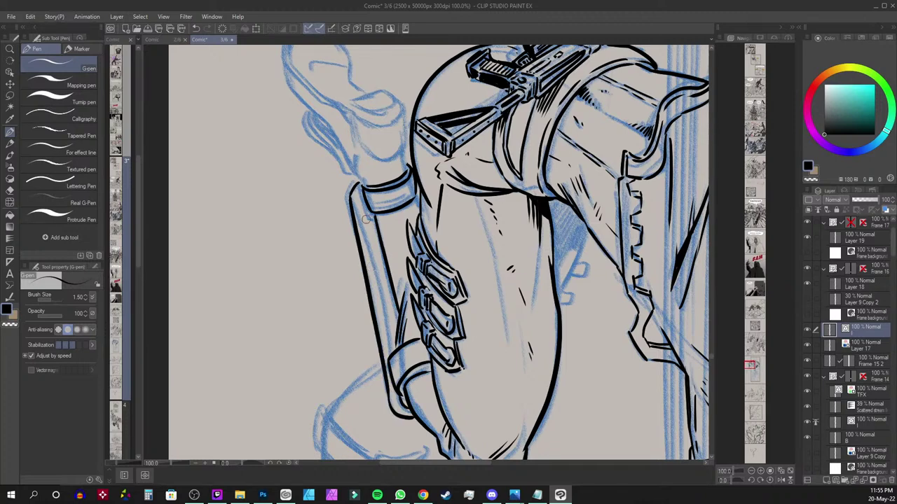
{"action": "left_click_drag", "start_coordinate": [365, 200], "coordinate": [394, 346]}
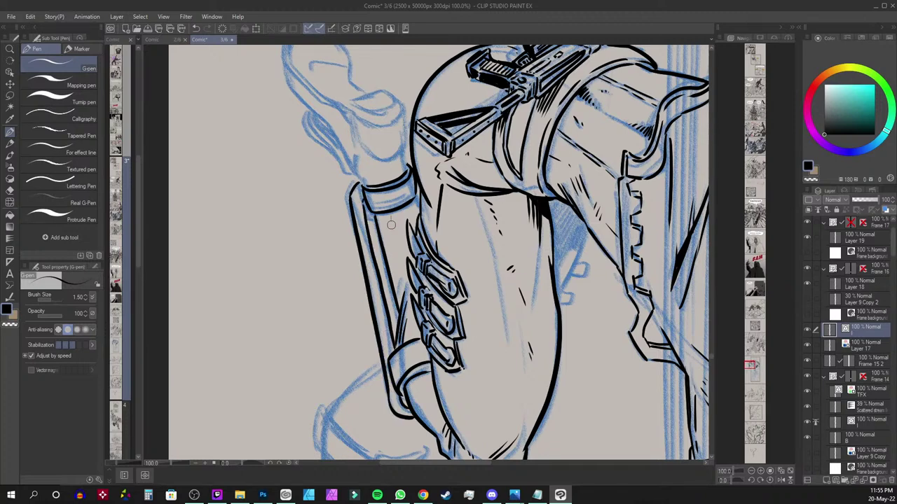
Ink the raised boot's ankle folds, the curve beneath its heel and the outer side up to the toe
{"action": "mouse_move", "coordinate": [380, 165]}
{"action": "left_mouse_down"}
{"action": "mouse_move", "coordinate": [398, 150]}
{"action": "mouse_move", "coordinate": [403, 162]}
{"action": "mouse_move", "coordinate": [403, 133]}
{"action": "left_mouse_up"}
{"action": "mouse_move", "coordinate": [351, 114]}
{"action": "left_mouse_down"}
{"action": "mouse_move", "coordinate": [378, 127]}
{"action": "mouse_move", "coordinate": [402, 115]}
{"action": "left_mouse_up"}
{"action": "mouse_move", "coordinate": [363, 184]}
{"action": "left_mouse_down"}
{"action": "mouse_move", "coordinate": [351, 147]}
{"action": "mouse_move", "coordinate": [332, 132]}
{"action": "mouse_move", "coordinate": [350, 189]}
{"action": "left_mouse_up"}
{"action": "mouse_move", "coordinate": [315, 123]}
{"action": "left_mouse_down"}
{"action": "mouse_move", "coordinate": [318, 161]}
{"action": "mouse_move", "coordinate": [333, 177]}
{"action": "left_mouse_up"}
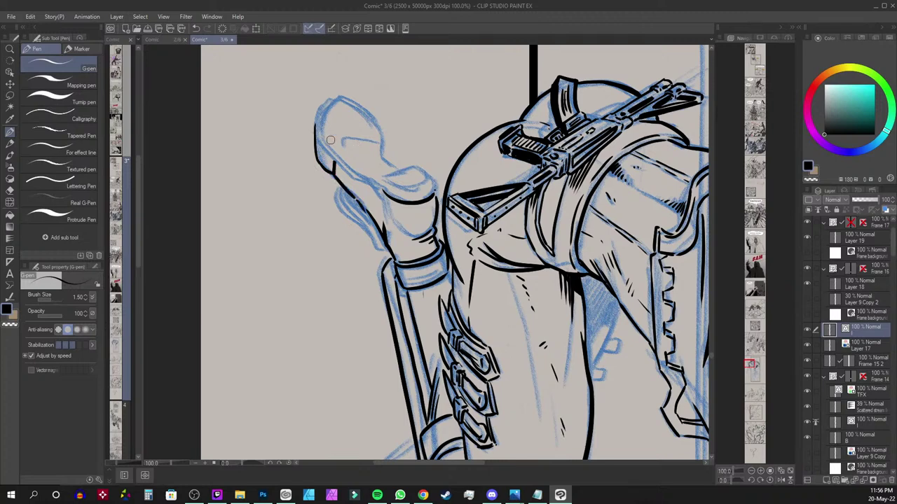
Outline the raised boot's sole and heel block, redraw the sole's inner edge, and add the tread line with short hatching
{"action": "mouse_move", "coordinate": [319, 110]}
{"action": "left_mouse_down"}
{"action": "mouse_move", "coordinate": [316, 133]}
{"action": "mouse_move", "coordinate": [345, 170]}
{"action": "mouse_move", "coordinate": [387, 196]}
{"action": "left_mouse_up"}
{"action": "mouse_move", "coordinate": [314, 133]}
{"action": "left_mouse_down"}
{"action": "mouse_move", "coordinate": [327, 99]}
{"action": "mouse_move", "coordinate": [371, 119]}
{"action": "mouse_move", "coordinate": [397, 168]}
{"action": "mouse_move", "coordinate": [413, 164]}
{"action": "mouse_move", "coordinate": [382, 189]}
{"action": "mouse_move", "coordinate": [428, 178]}
{"action": "left_mouse_up"}
{"action": "left_click_drag", "start_coordinate": [414, 164], "coordinate": [436, 194]}
{"action": "left_click_drag", "start_coordinate": [322, 111], "coordinate": [371, 174]}
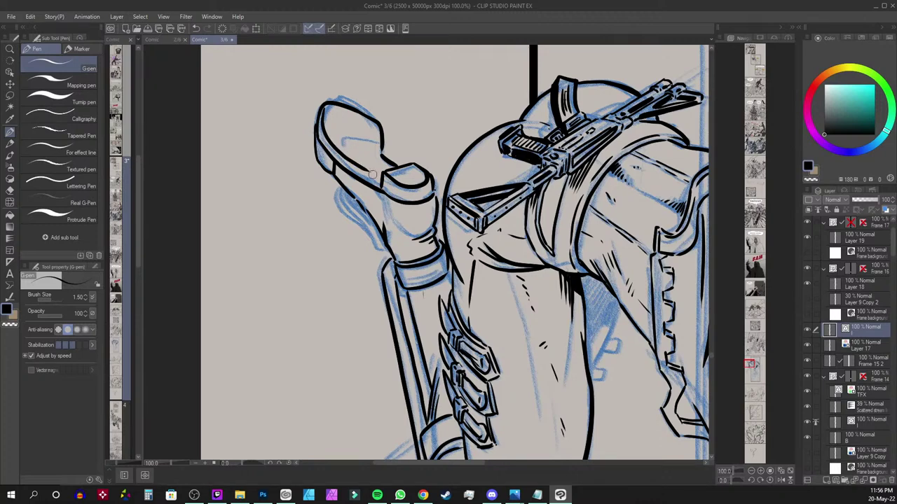
{"action": "key", "text": "ctrl+z"}
{"action": "mouse_move", "coordinate": [323, 109]}
{"action": "left_mouse_down"}
{"action": "mouse_move", "coordinate": [362, 172]}
{"action": "mouse_move", "coordinate": [363, 140]}
{"action": "mouse_move", "coordinate": [373, 160]}
{"action": "left_mouse_up"}
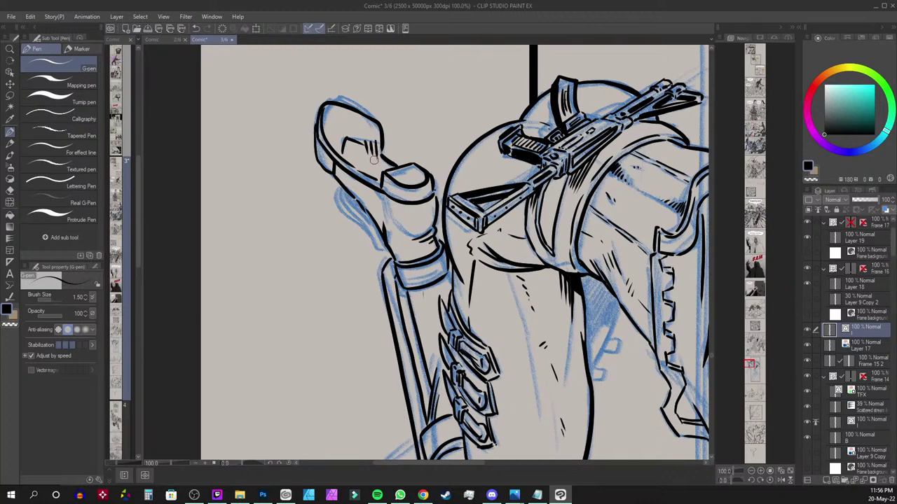
Add small crease marks to the raised boot and its ankle cuff, and ink the other foot's narrow shape behind it
{"action": "left_click_drag", "start_coordinate": [391, 202], "coordinate": [407, 232]}
{"action": "left_click_drag", "start_coordinate": [410, 272], "coordinate": [410, 280]}
{"action": "scroll", "coordinate": [419, 255], "scroll_direction": "down", "scroll_amount": 3}
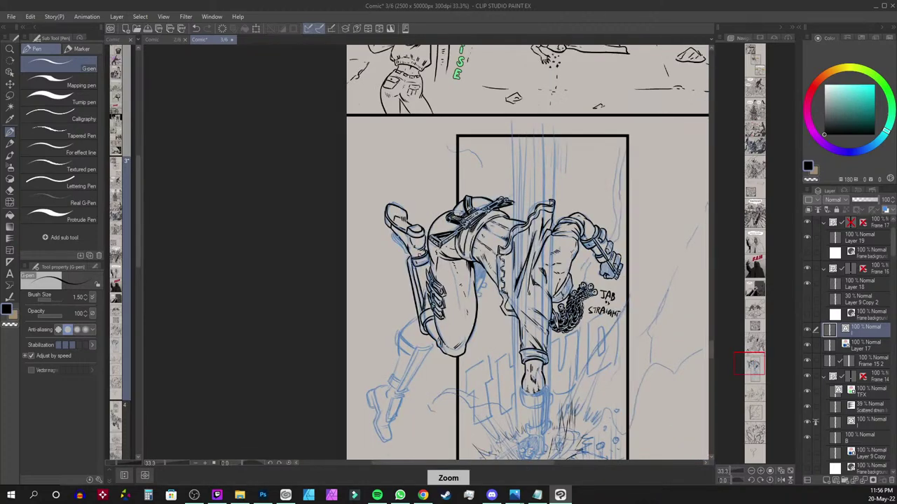
{"action": "scroll", "coordinate": [418, 254], "scroll_direction": "down", "scroll_amount": 1}
{"action": "scroll", "coordinate": [413, 249], "scroll_direction": "up", "scroll_amount": 4}
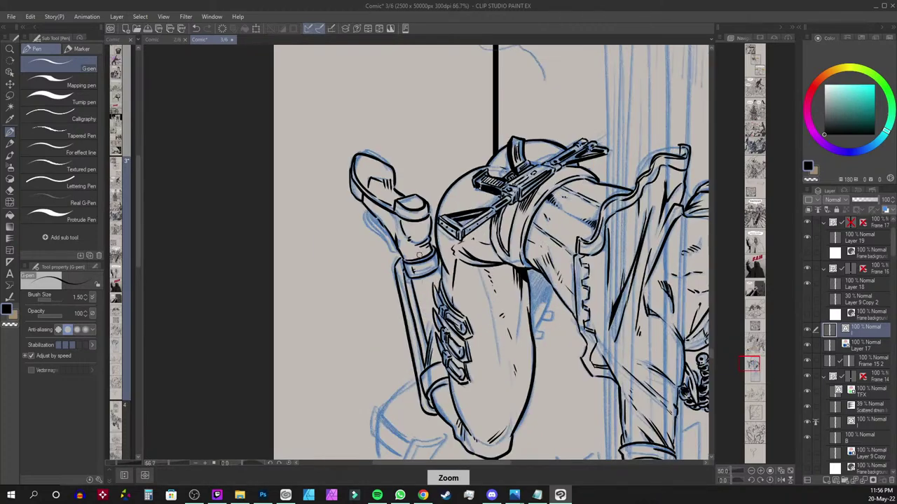
{"action": "mouse_move", "coordinate": [385, 249]}
{"action": "left_mouse_down"}
{"action": "mouse_move", "coordinate": [339, 203]}
{"action": "mouse_move", "coordinate": [337, 186]}
{"action": "mouse_move", "coordinate": [367, 215]}
{"action": "mouse_move", "coordinate": [357, 203]}
{"action": "mouse_move", "coordinate": [380, 214]}
{"action": "left_mouse_up"}
{"action": "left_click_drag", "start_coordinate": [381, 203], "coordinate": [384, 212]}
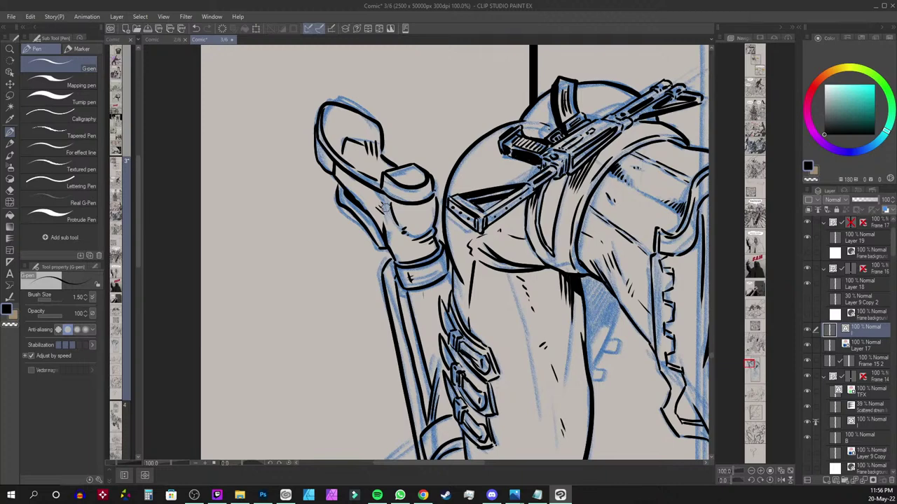
Fill a black tapered shadow on the torso along the jacket's notched edge, just above where the waist contour meets it
{"action": "left_click_drag", "start_coordinate": [583, 246], "coordinate": [423, 183]}
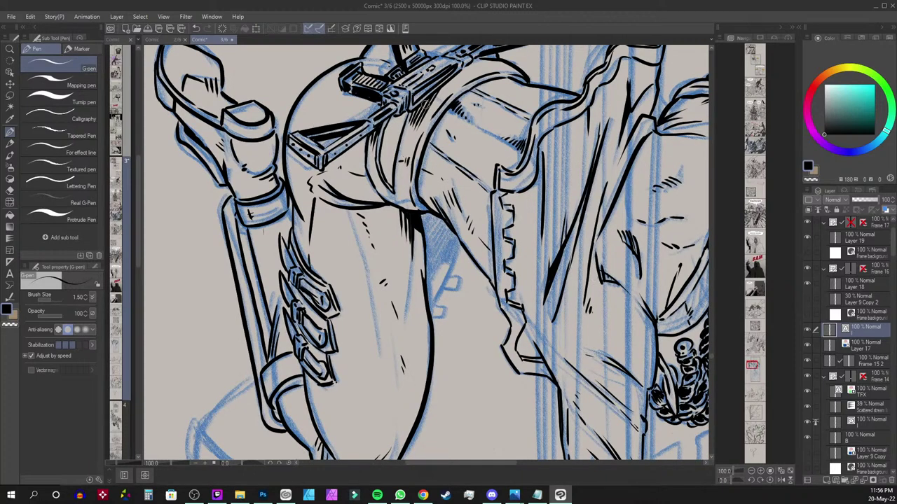
{"action": "left_click_drag", "start_coordinate": [524, 272], "coordinate": [447, 202]}
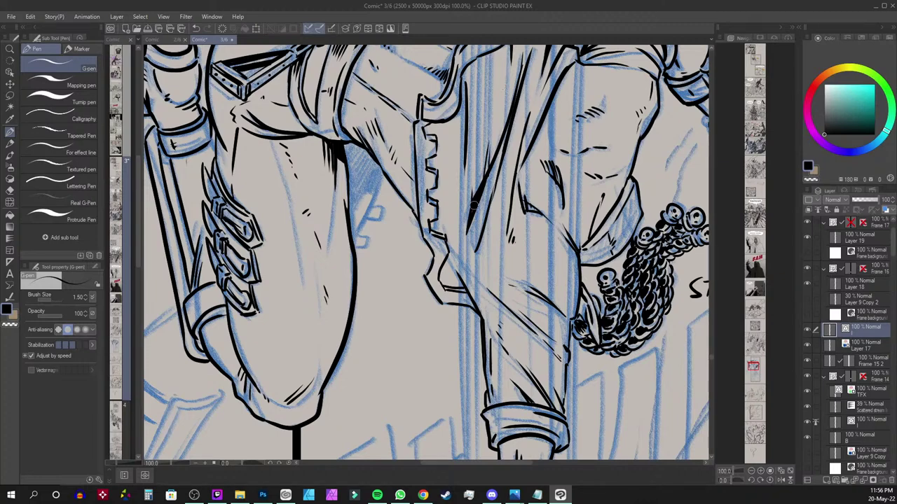
{"action": "left_click_drag", "start_coordinate": [470, 187], "coordinate": [432, 288]}
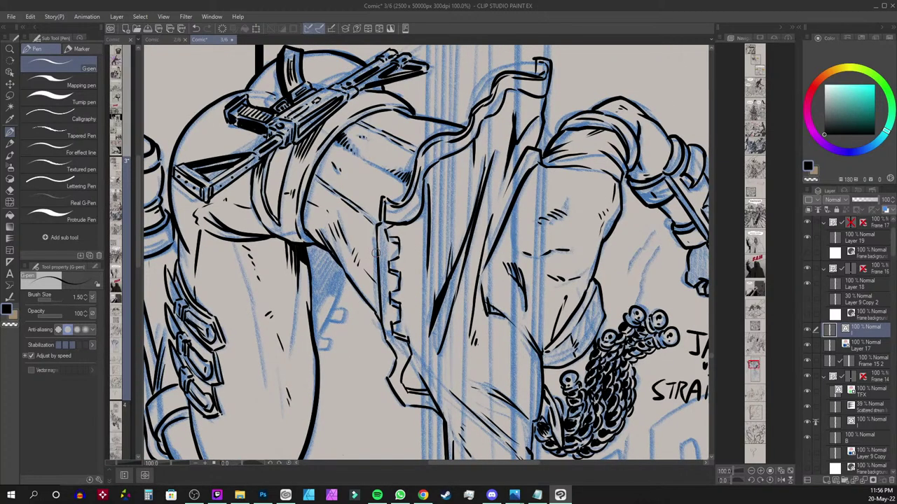
{"action": "left_click_drag", "start_coordinate": [377, 253], "coordinate": [375, 304]}
{"action": "left_click_drag", "start_coordinate": [378, 273], "coordinate": [380, 319]}
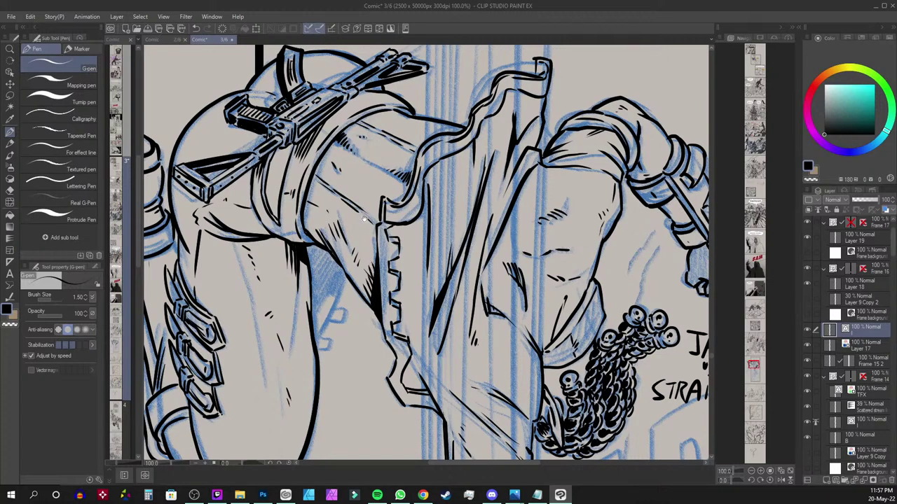
{"action": "left_click_drag", "start_coordinate": [611, 203], "coordinate": [570, 219]}
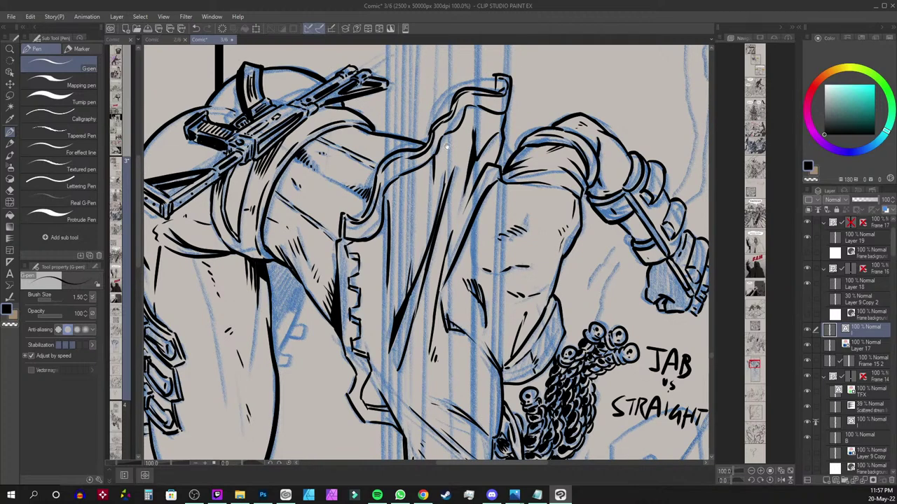
{"action": "left_click_drag", "start_coordinate": [568, 302], "coordinate": [550, 261]}
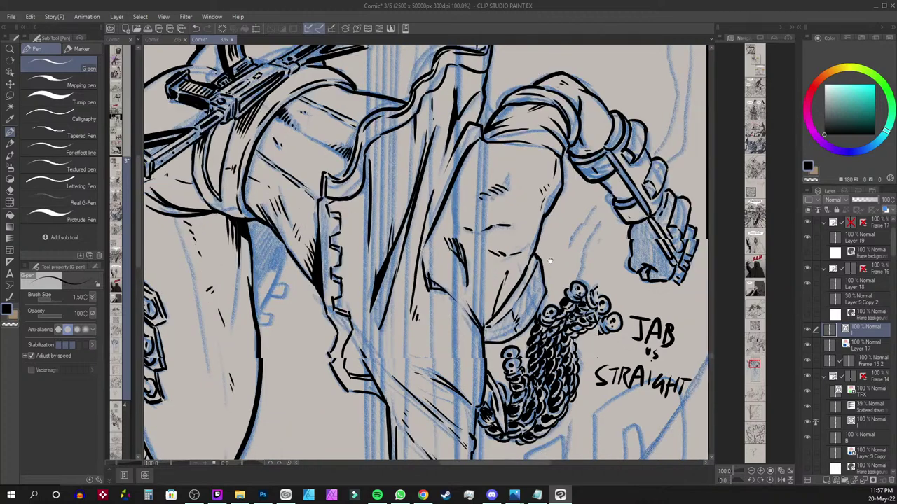
{"action": "scroll", "coordinate": [550, 262], "scroll_direction": "down", "scroll_amount": 5}
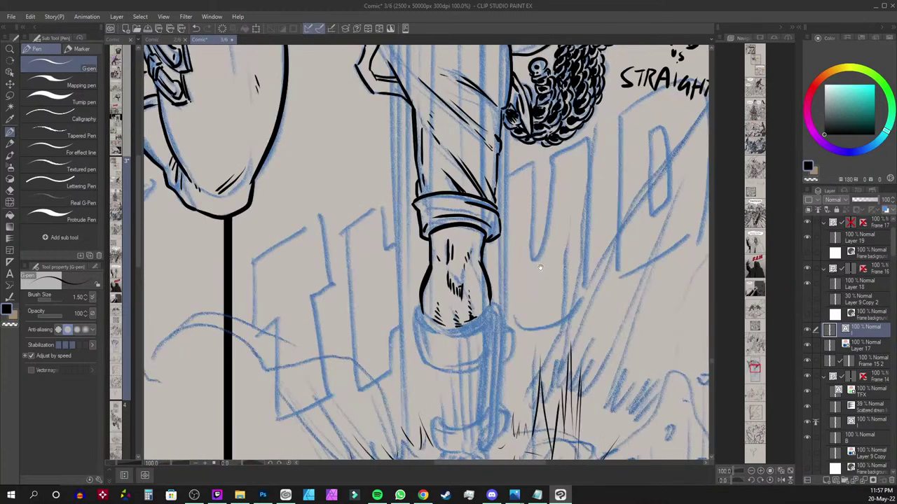
{"action": "left_click_drag", "start_coordinate": [540, 268], "coordinate": [528, 202]}
{"action": "scroll", "coordinate": [545, 237], "scroll_direction": "down", "scroll_amount": 3}
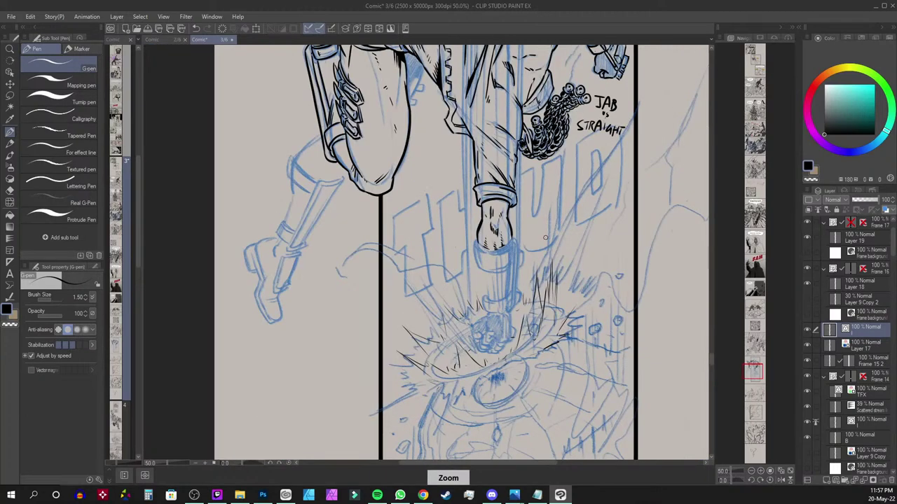
Ink the curved lower end of the punching arm's bare forearm and outline the upper cuff's rim, sides and bottom edge
{"action": "scroll", "coordinate": [545, 239], "scroll_direction": "up", "scroll_amount": 4}
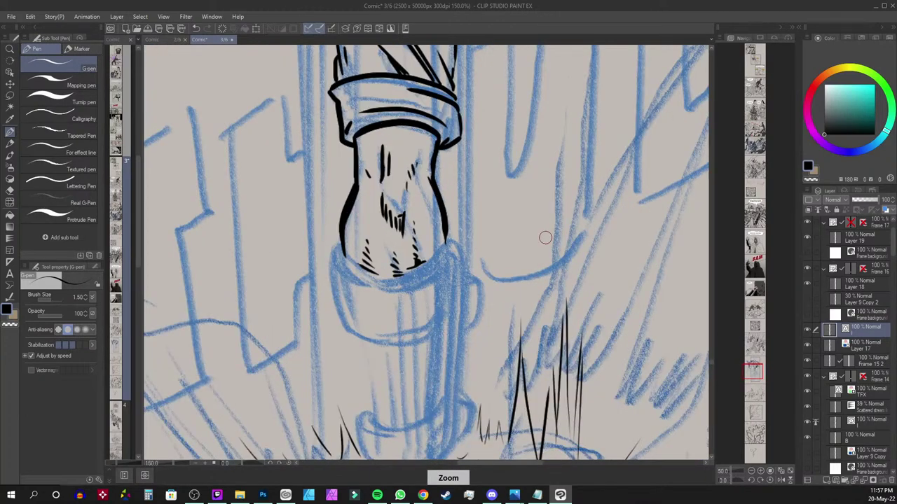
{"action": "mouse_move", "coordinate": [343, 246]}
{"action": "left_mouse_down"}
{"action": "mouse_move", "coordinate": [387, 274]}
{"action": "mouse_move", "coordinate": [443, 239]}
{"action": "left_mouse_up"}
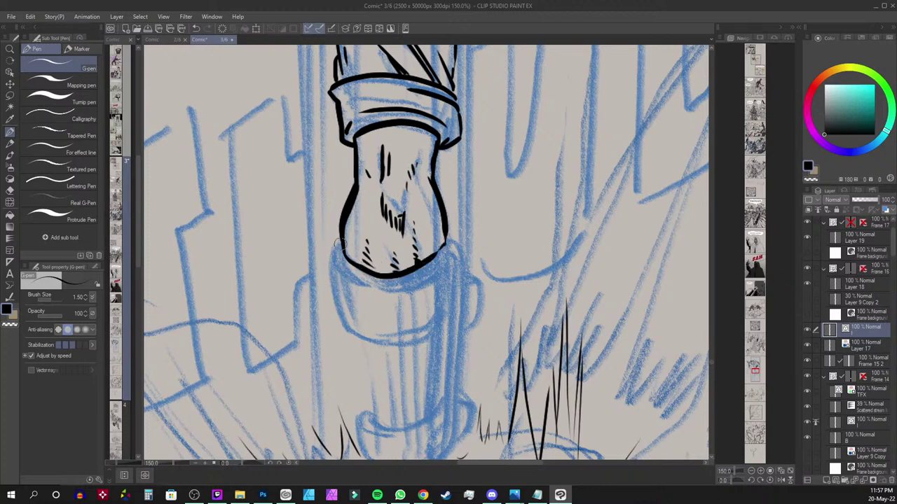
{"action": "mouse_move", "coordinate": [333, 246]}
{"action": "left_mouse_down"}
{"action": "mouse_move", "coordinate": [386, 289]}
{"action": "mouse_move", "coordinate": [452, 245]}
{"action": "left_mouse_up"}
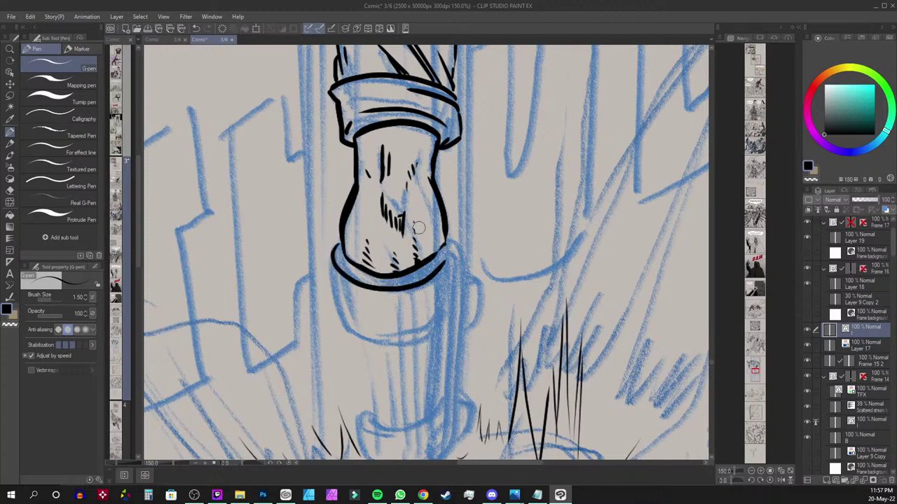
{"action": "key", "text": "ctrl+z"}
{"action": "mouse_move", "coordinate": [348, 272]}
{"action": "left_mouse_down"}
{"action": "mouse_move", "coordinate": [436, 268]}
{"action": "mouse_move", "coordinate": [452, 245]}
{"action": "left_mouse_up"}
{"action": "mouse_move", "coordinate": [332, 250]}
{"action": "left_mouse_down"}
{"action": "mouse_move", "coordinate": [342, 327]}
{"action": "mouse_move", "coordinate": [417, 338]}
{"action": "mouse_move", "coordinate": [442, 322]}
{"action": "left_mouse_up"}
{"action": "left_click_drag", "start_coordinate": [454, 245], "coordinate": [443, 327]}
Ink the tapered bracer section below the upper cuff, with both sides and its curved lower edge
{"action": "scroll", "coordinate": [392, 224], "scroll_direction": "down", "scroll_amount": 5}
{"action": "left_click_drag", "start_coordinate": [366, 188], "coordinate": [383, 274]}
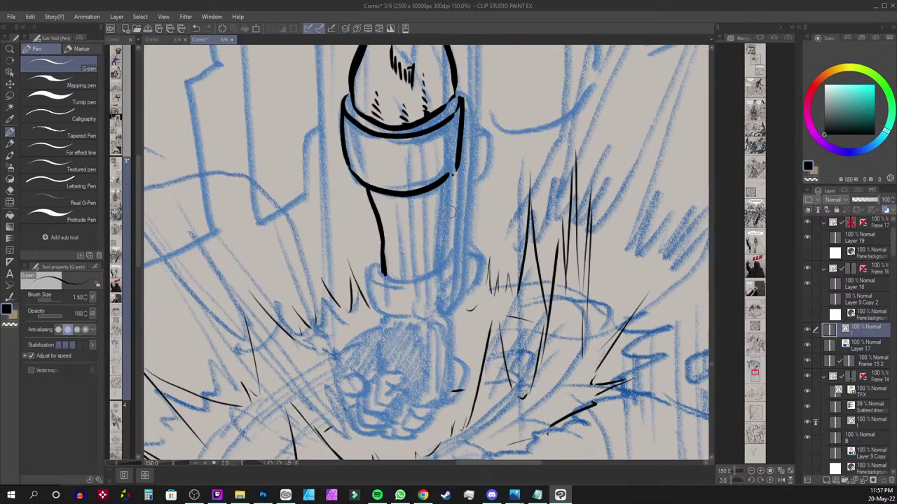
{"action": "left_click_drag", "start_coordinate": [454, 180], "coordinate": [438, 262]}
{"action": "left_click_drag", "start_coordinate": [382, 276], "coordinate": [440, 265]}
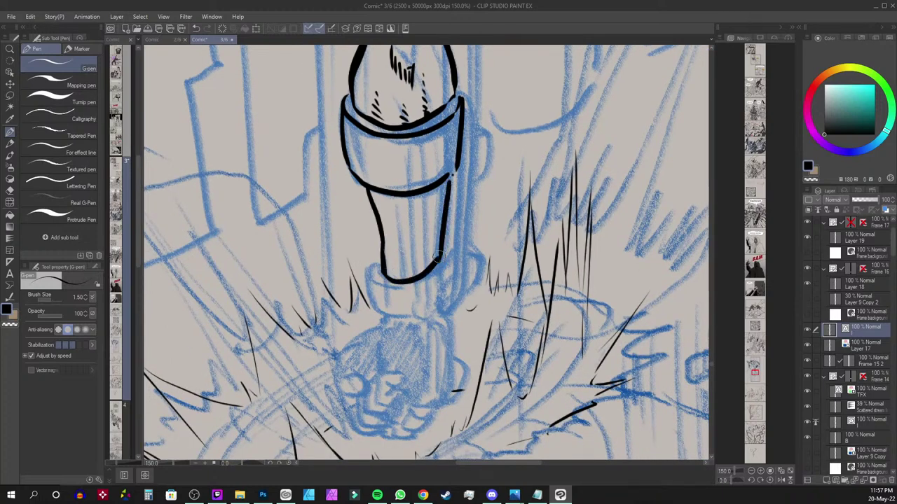
{"action": "key", "text": "ctrl+z"}
{"action": "mouse_move", "coordinate": [383, 272]}
{"action": "left_mouse_down"}
{"action": "mouse_move", "coordinate": [447, 258]}
{"action": "mouse_move", "coordinate": [373, 272]}
{"action": "mouse_move", "coordinate": [438, 276]}
{"action": "mouse_move", "coordinate": [449, 267]}
{"action": "left_mouse_up"}
{"action": "key", "text": "ctrl+z"}
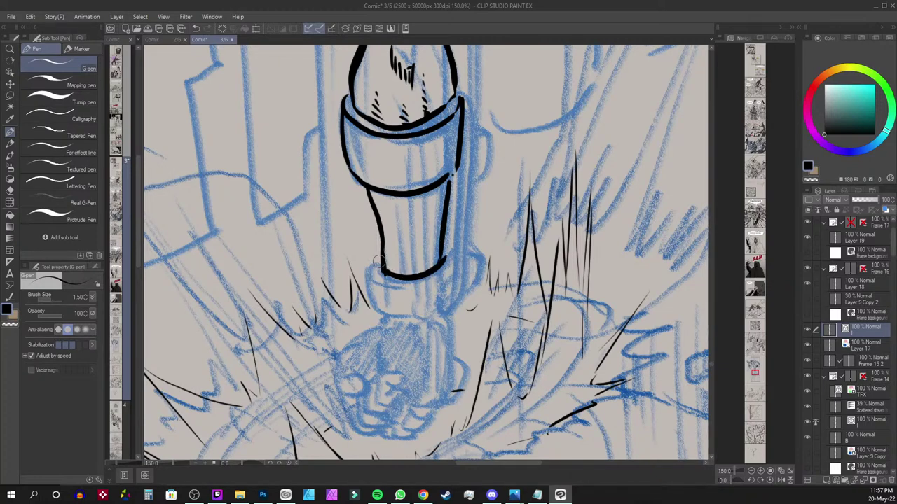
Outline the wrist cuff below the tapered section, with its flared rim, short sides and curved bottom edge
{"action": "mouse_move", "coordinate": [383, 259]}
{"action": "left_mouse_down"}
{"action": "mouse_move", "coordinate": [393, 288]}
{"action": "mouse_move", "coordinate": [444, 276]}
{"action": "left_mouse_up"}
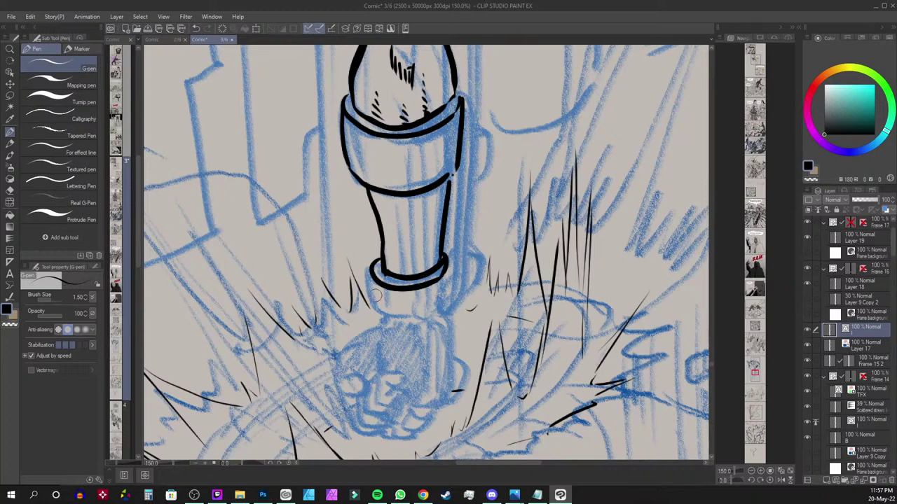
{"action": "left_click_drag", "start_coordinate": [370, 268], "coordinate": [373, 307]}
{"action": "key", "text": "ctrl+z"}
{"action": "key", "text": "ctrl+z"}
{"action": "left_click_drag", "start_coordinate": [446, 257], "coordinate": [442, 279]}
{"action": "mouse_move", "coordinate": [371, 266]}
{"action": "left_mouse_down"}
{"action": "mouse_move", "coordinate": [379, 304]}
{"action": "mouse_move", "coordinate": [442, 305]}
{"action": "left_mouse_up"}
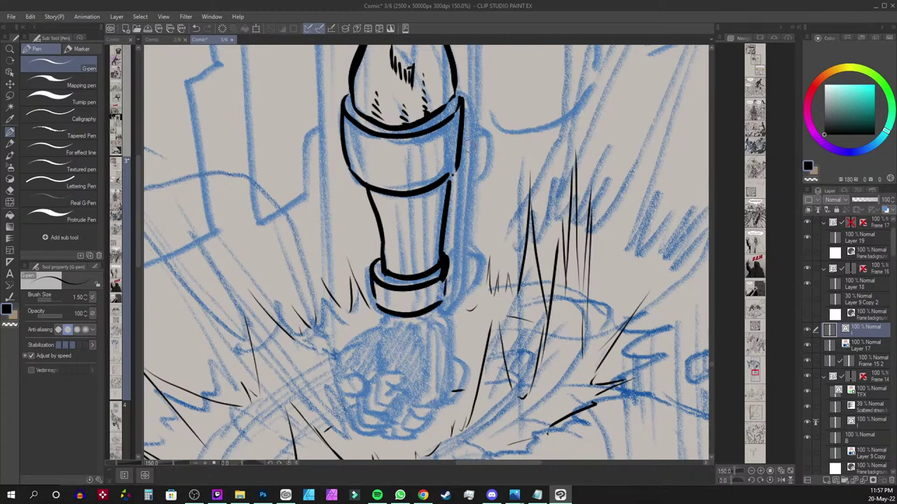
Fill a black shadow along the bracer's edge and ink the long side bar with its two protruding knobs
{"action": "mouse_move", "coordinate": [452, 84]}
{"action": "left_mouse_down"}
{"action": "mouse_move", "coordinate": [461, 102]}
{"action": "mouse_move", "coordinate": [479, 104]}
{"action": "mouse_move", "coordinate": [444, 261]}
{"action": "left_mouse_up"}
{"action": "mouse_move", "coordinate": [449, 199]}
{"action": "left_mouse_down"}
{"action": "mouse_move", "coordinate": [443, 260]}
{"action": "mouse_move", "coordinate": [452, 178]}
{"action": "left_mouse_up"}
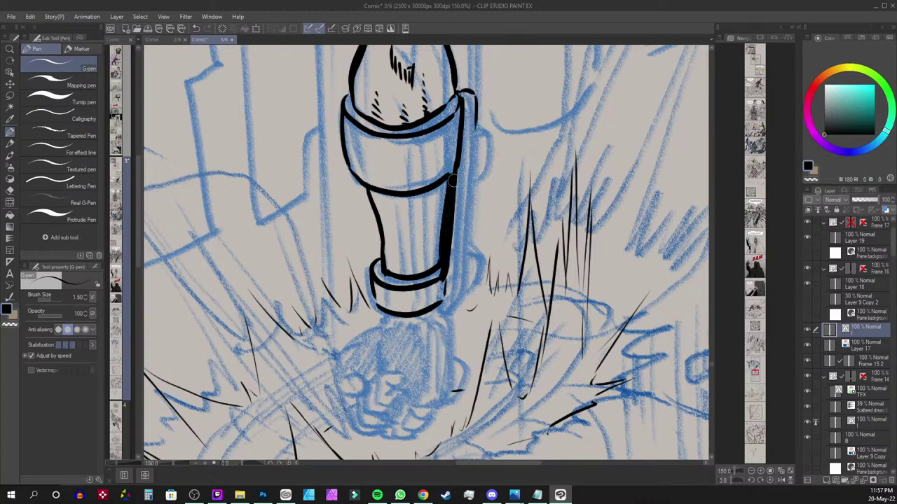
{"action": "mouse_move", "coordinate": [476, 99]}
{"action": "left_mouse_down"}
{"action": "mouse_move", "coordinate": [470, 276]}
{"action": "mouse_move", "coordinate": [454, 312]}
{"action": "mouse_move", "coordinate": [468, 289]}
{"action": "left_mouse_up"}
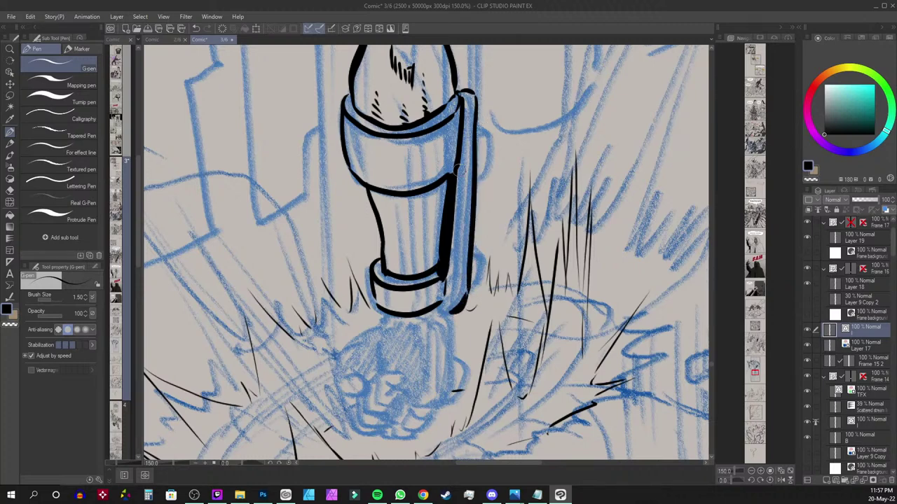
{"action": "mouse_move", "coordinate": [477, 111]}
{"action": "left_mouse_down"}
{"action": "mouse_move", "coordinate": [477, 168]}
{"action": "mouse_move", "coordinate": [495, 143]}
{"action": "left_mouse_up"}
{"action": "left_click_drag", "start_coordinate": [478, 104], "coordinate": [492, 111]}
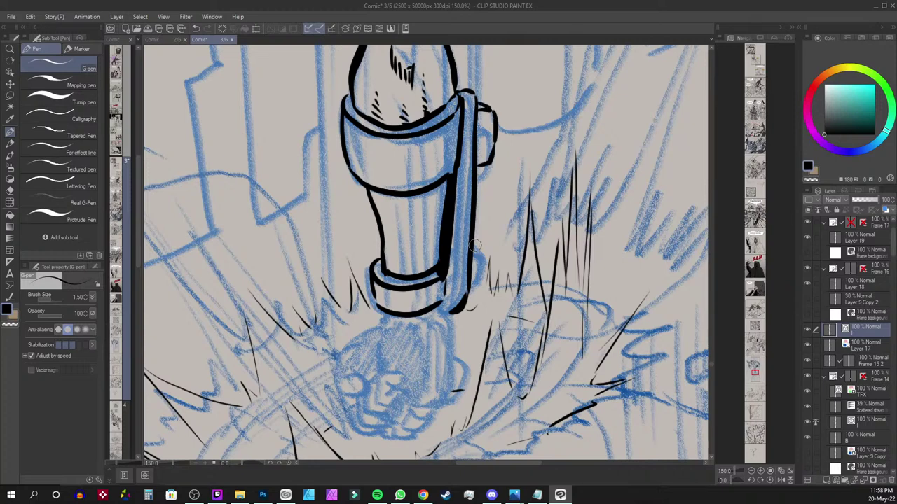
{"action": "mouse_move", "coordinate": [472, 281]}
{"action": "left_mouse_down"}
{"action": "mouse_move", "coordinate": [490, 260]}
{"action": "mouse_move", "coordinate": [488, 239]}
{"action": "left_mouse_up"}
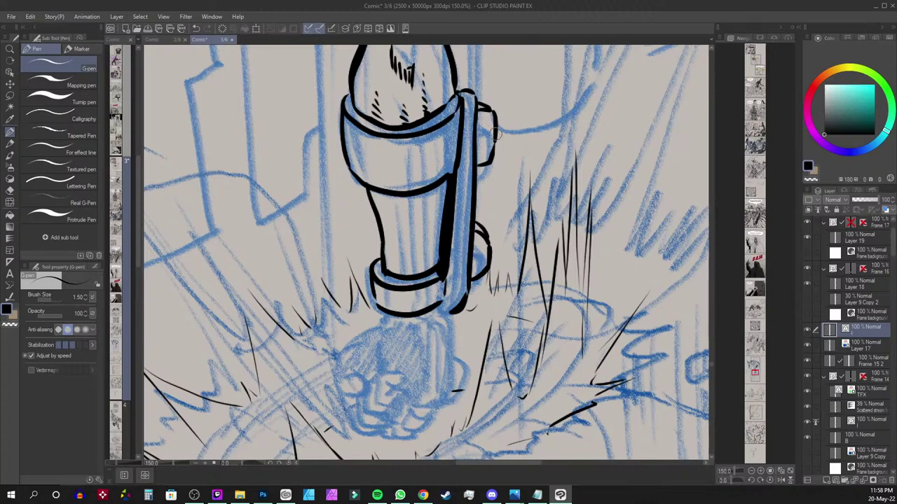
Add short shading hatches to the upper cuff and the wrist cuff of the bracer
{"action": "scroll", "coordinate": [485, 145], "scroll_direction": "down", "scroll_amount": 5}
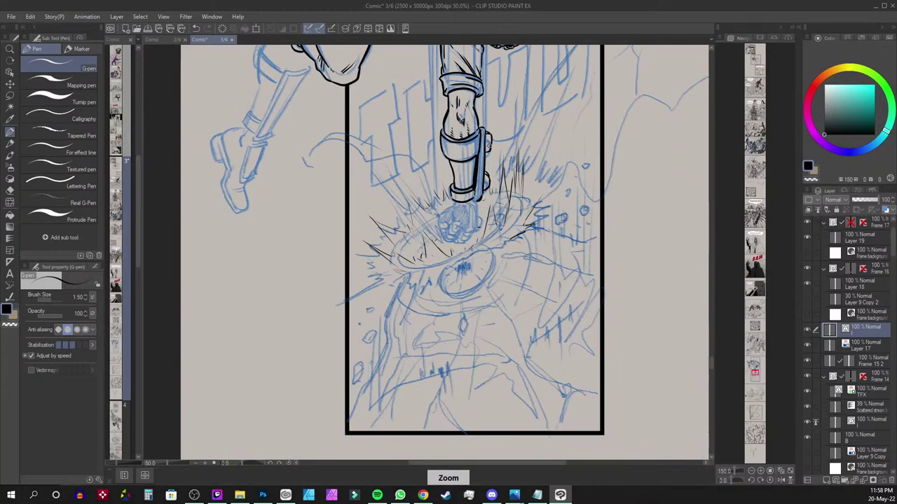
{"action": "scroll", "coordinate": [491, 149], "scroll_direction": "up", "scroll_amount": 3}
{"action": "scroll", "coordinate": [490, 149], "scroll_direction": "up", "scroll_amount": 3}
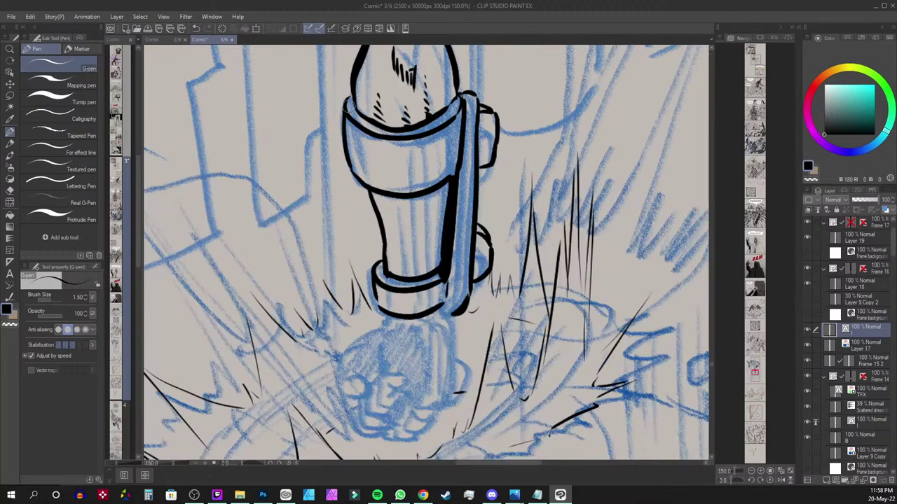
{"action": "left_click_drag", "start_coordinate": [377, 140], "coordinate": [384, 143]}
{"action": "left_click_drag", "start_coordinate": [385, 146], "coordinate": [389, 195]}
{"action": "left_click_drag", "start_coordinate": [437, 130], "coordinate": [428, 167]}
{"action": "left_click_drag", "start_coordinate": [436, 163], "coordinate": [430, 176]}
{"action": "mouse_move", "coordinate": [395, 294]}
{"action": "left_mouse_down"}
{"action": "mouse_move", "coordinate": [400, 309]}
{"action": "mouse_move", "coordinate": [420, 304]}
{"action": "left_mouse_up"}
Ink the fist's central contour, the outer side nearest the bar, the middle knuckle with creases, and the curled fingers
{"action": "mouse_move", "coordinate": [424, 299]}
{"action": "left_mouse_down"}
{"action": "mouse_move", "coordinate": [391, 331]}
{"action": "mouse_move", "coordinate": [383, 363]}
{"action": "left_mouse_up"}
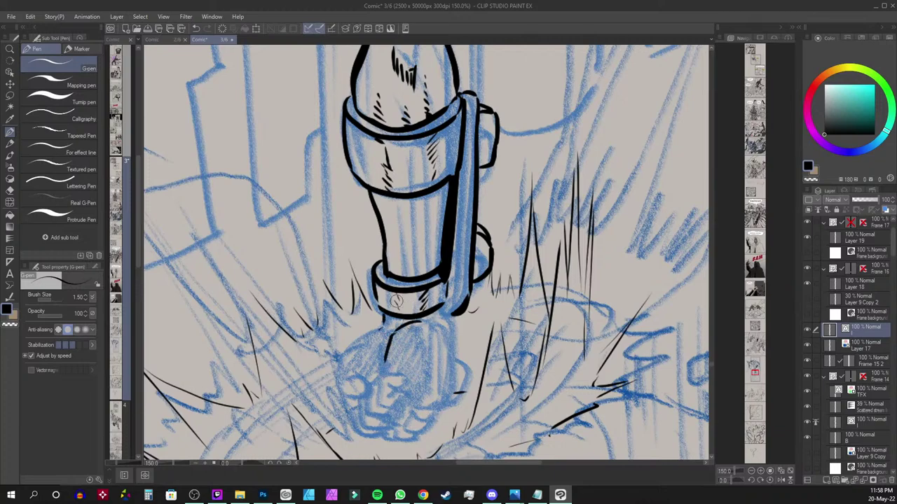
{"action": "scroll", "coordinate": [396, 300], "scroll_direction": "down", "scroll_amount": 3}
{"action": "scroll", "coordinate": [396, 302], "scroll_direction": "up", "scroll_amount": 2}
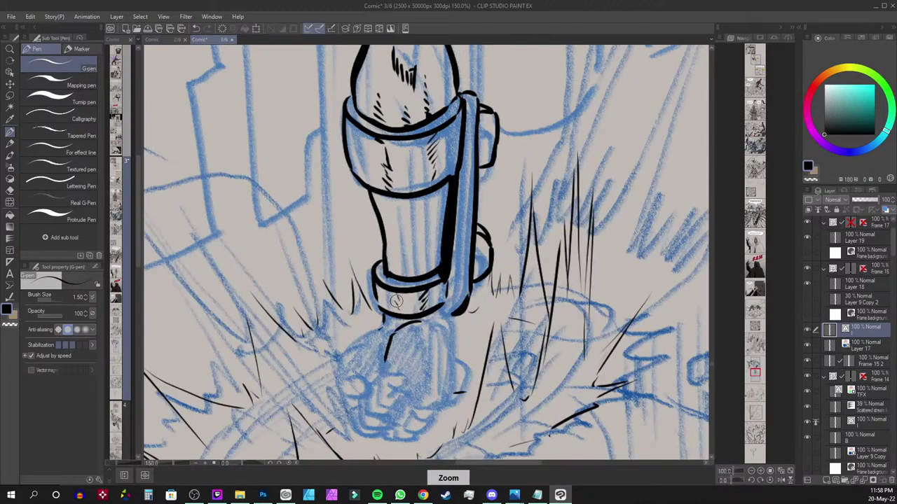
{"action": "left_click_drag", "start_coordinate": [416, 341], "coordinate": [454, 263]}
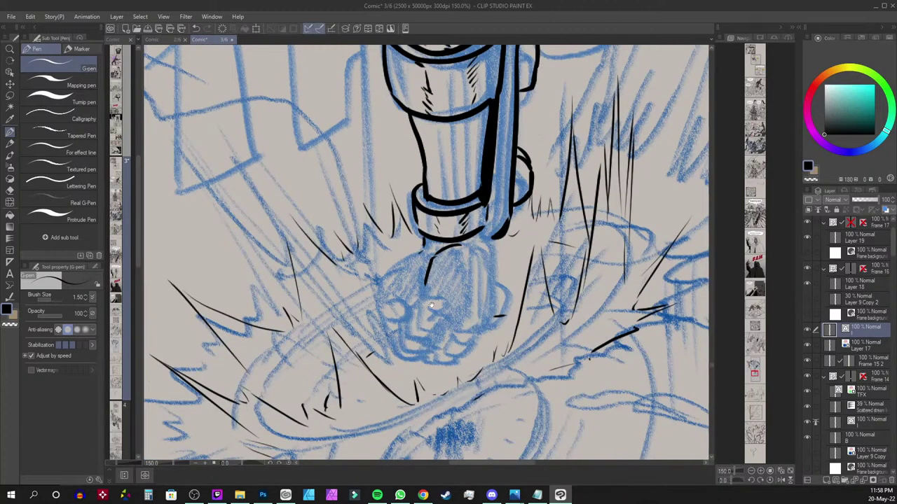
{"action": "mouse_move", "coordinate": [457, 335]}
{"action": "left_mouse_down"}
{"action": "mouse_move", "coordinate": [468, 345]}
{"action": "mouse_move", "coordinate": [478, 335]}
{"action": "mouse_move", "coordinate": [472, 344]}
{"action": "left_mouse_up"}
{"action": "mouse_move", "coordinate": [457, 335]}
{"action": "left_mouse_down"}
{"action": "mouse_move", "coordinate": [446, 351]}
{"action": "mouse_move", "coordinate": [469, 348]}
{"action": "left_mouse_up"}
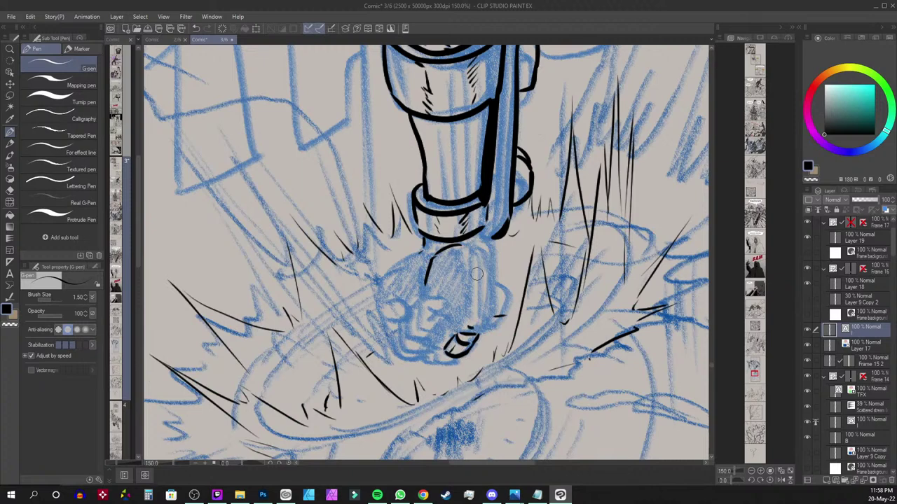
{"action": "mouse_move", "coordinate": [476, 252]}
{"action": "left_mouse_down"}
{"action": "mouse_move", "coordinate": [467, 317]}
{"action": "mouse_move", "coordinate": [471, 253]}
{"action": "mouse_move", "coordinate": [492, 316]}
{"action": "mouse_move", "coordinate": [475, 327]}
{"action": "mouse_move", "coordinate": [507, 292]}
{"action": "mouse_move", "coordinate": [504, 304]}
{"action": "mouse_move", "coordinate": [477, 339]}
{"action": "mouse_move", "coordinate": [420, 323]}
{"action": "mouse_move", "coordinate": [416, 306]}
{"action": "mouse_move", "coordinate": [429, 295]}
{"action": "mouse_move", "coordinate": [452, 300]}
{"action": "mouse_move", "coordinate": [434, 316]}
{"action": "mouse_move", "coordinate": [448, 307]}
{"action": "mouse_move", "coordinate": [454, 318]}
{"action": "mouse_move", "coordinate": [459, 300]}
{"action": "left_mouse_up"}
{"action": "mouse_move", "coordinate": [454, 297]}
{"action": "left_mouse_down"}
{"action": "mouse_move", "coordinate": [465, 293]}
{"action": "mouse_move", "coordinate": [428, 329]}
{"action": "mouse_move", "coordinate": [409, 314]}
{"action": "mouse_move", "coordinate": [407, 341]}
{"action": "mouse_move", "coordinate": [435, 347]}
{"action": "mouse_move", "coordinate": [437, 361]}
{"action": "mouse_move", "coordinate": [452, 365]}
{"action": "mouse_move", "coordinate": [419, 366]}
{"action": "mouse_move", "coordinate": [447, 371]}
{"action": "mouse_move", "coordinate": [442, 349]}
{"action": "mouse_move", "coordinate": [405, 345]}
{"action": "mouse_move", "coordinate": [408, 353]}
{"action": "left_mouse_up"}
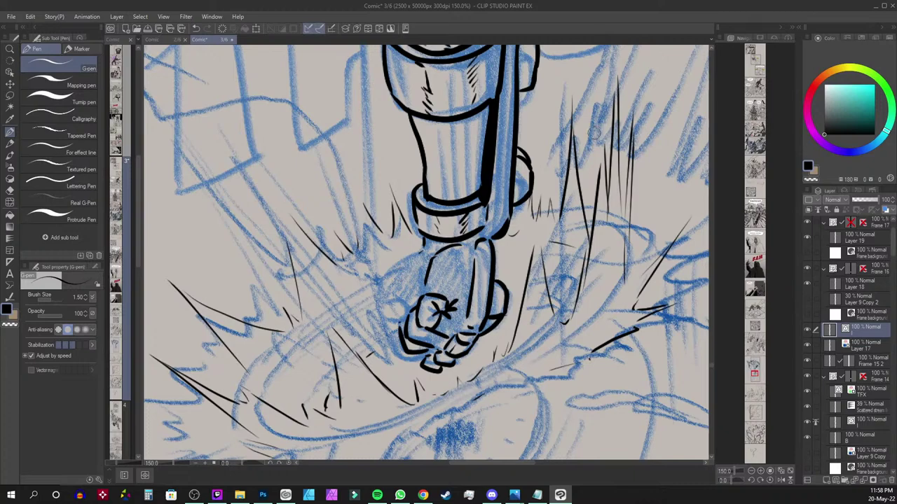
Rotate the canvas and ink the fist's remaining outer knuckle with creases and the hand's contour back to the wrist
{"action": "key", "text": "r"}
{"action": "left_click_drag", "start_coordinate": [592, 210], "coordinate": [285, 334]}
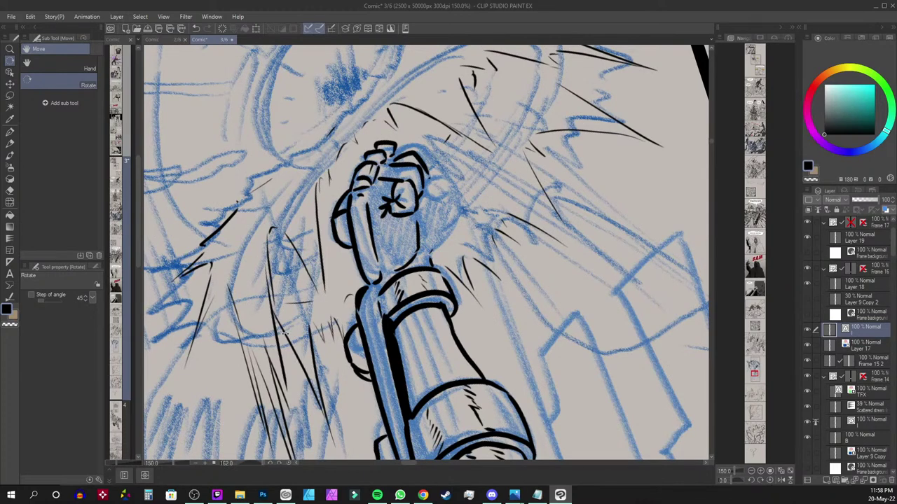
{"action": "key", "text": "p"}
{"action": "mouse_move", "coordinate": [429, 177]}
{"action": "left_mouse_down"}
{"action": "mouse_move", "coordinate": [446, 189]}
{"action": "mouse_move", "coordinate": [422, 261]}
{"action": "left_mouse_up"}
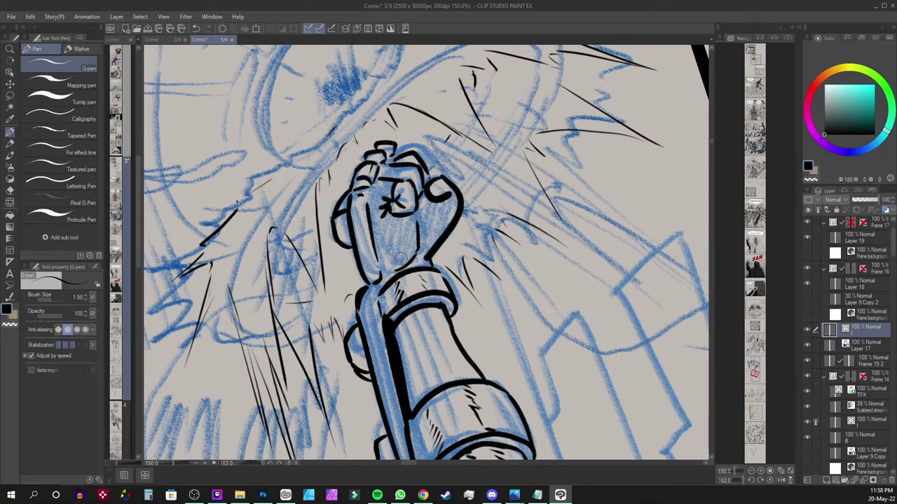
{"action": "key", "text": "ctrl+z"}
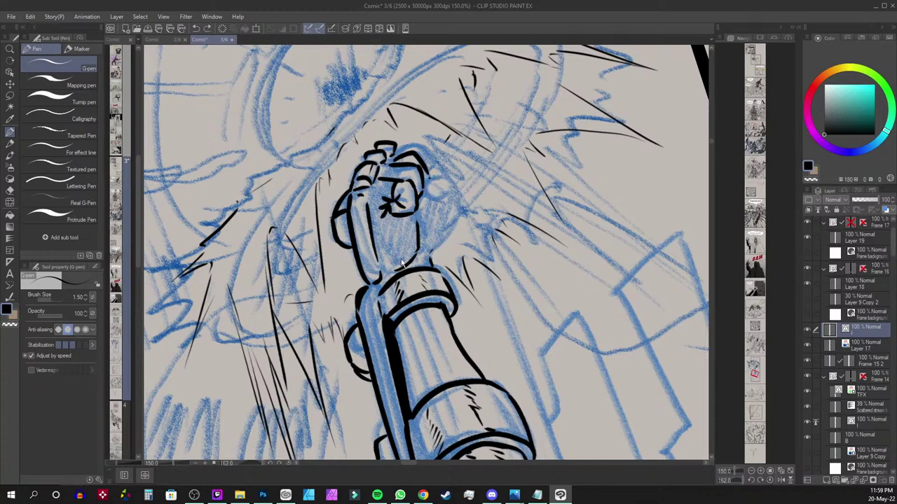
{"action": "left_click_drag", "start_coordinate": [450, 178], "coordinate": [430, 181]}
{"action": "mouse_move", "coordinate": [429, 185]}
{"action": "left_mouse_down"}
{"action": "mouse_move", "coordinate": [446, 190]}
{"action": "mouse_move", "coordinate": [434, 201]}
{"action": "mouse_move", "coordinate": [452, 203]}
{"action": "mouse_move", "coordinate": [457, 191]}
{"action": "mouse_move", "coordinate": [447, 209]}
{"action": "mouse_move", "coordinate": [422, 211]}
{"action": "mouse_move", "coordinate": [455, 214]}
{"action": "mouse_move", "coordinate": [433, 252]}
{"action": "left_mouse_up"}
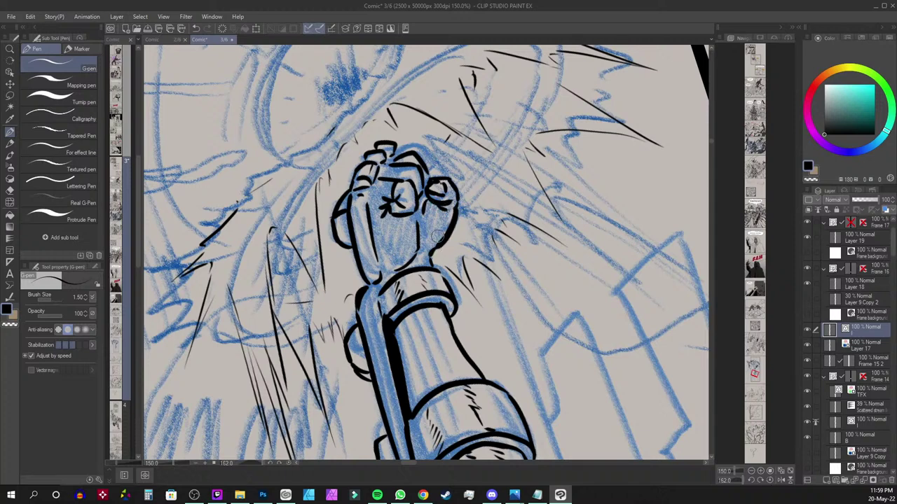
Ink the outer finger with its black gap, add fine lines along the back of the hand, and restore the canvas rotation
{"action": "mouse_move", "coordinate": [396, 154]}
{"action": "left_mouse_down"}
{"action": "mouse_move", "coordinate": [422, 142]}
{"action": "mouse_move", "coordinate": [434, 164]}
{"action": "mouse_move", "coordinate": [425, 171]}
{"action": "mouse_move", "coordinate": [435, 176]}
{"action": "mouse_move", "coordinate": [398, 165]}
{"action": "mouse_move", "coordinate": [408, 149]}
{"action": "left_mouse_up"}
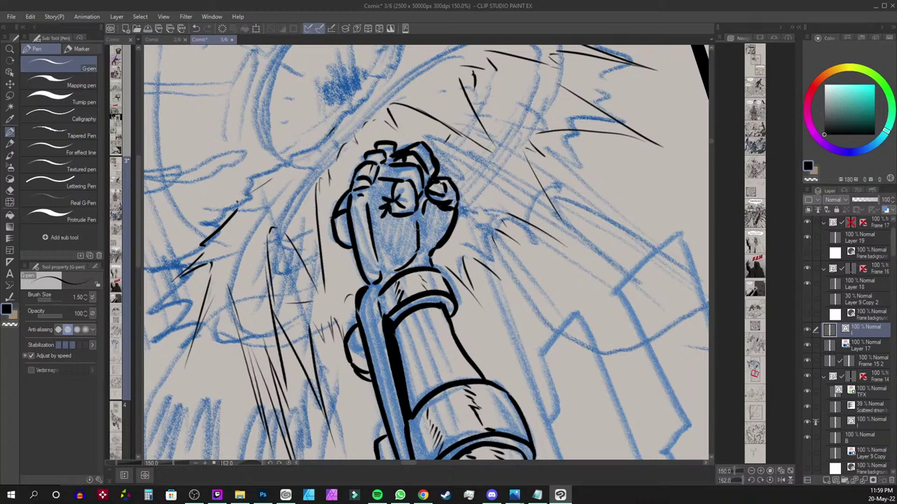
{"action": "left_click_drag", "start_coordinate": [420, 225], "coordinate": [426, 239]}
{"action": "mouse_move", "coordinate": [381, 263]}
{"action": "left_mouse_down"}
{"action": "mouse_move", "coordinate": [385, 278]}
{"action": "mouse_move", "coordinate": [363, 173]}
{"action": "left_mouse_up"}
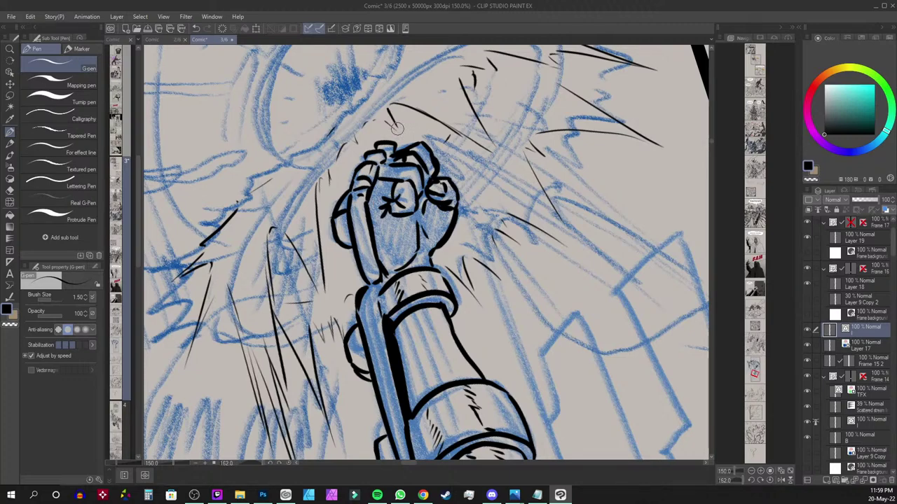
{"action": "key", "text": "shift+space"}
{"action": "left_click_drag", "start_coordinate": [396, 127], "coordinate": [214, 392]}
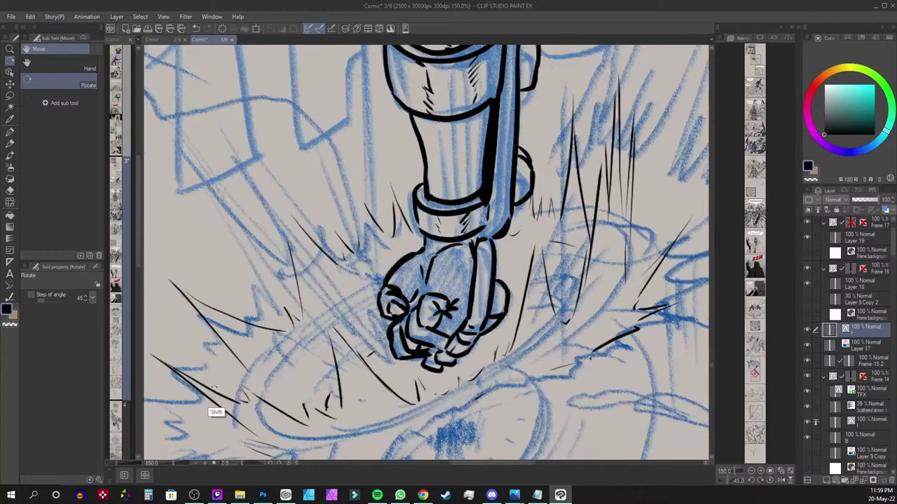
Delete the handwritten "JAB vs STRAIGHT" note beside the braids using a lasso selection, and clear the selection
{"action": "scroll", "coordinate": [207, 362], "scroll_direction": "down", "scroll_amount": 6}
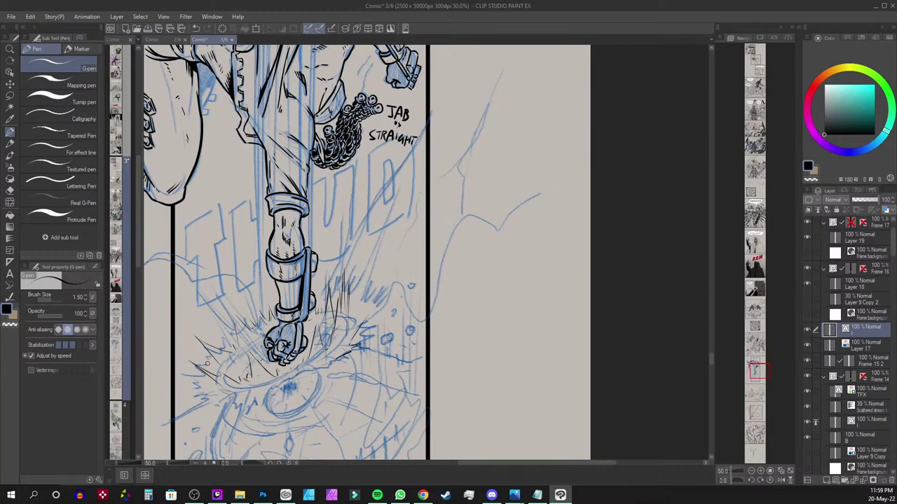
{"action": "scroll", "coordinate": [206, 363], "scroll_direction": "up", "scroll_amount": 1}
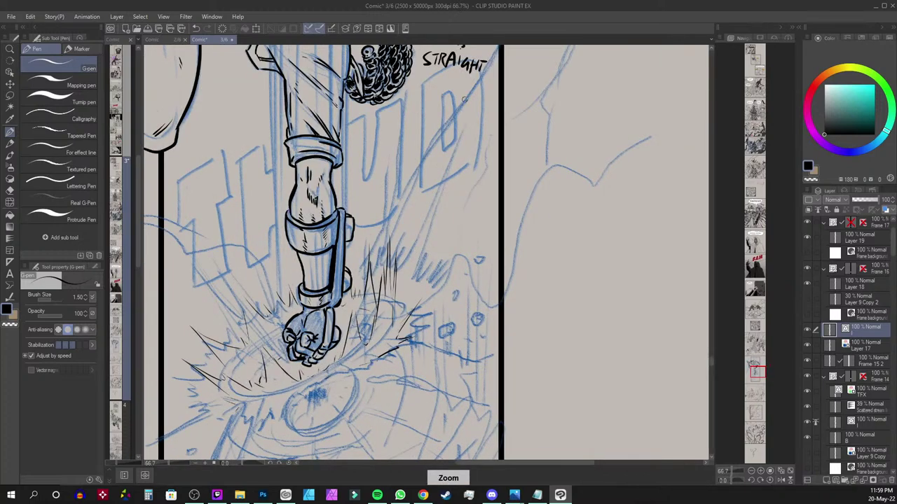
{"action": "scroll", "coordinate": [540, 102], "scroll_direction": "up", "scroll_amount": 3}
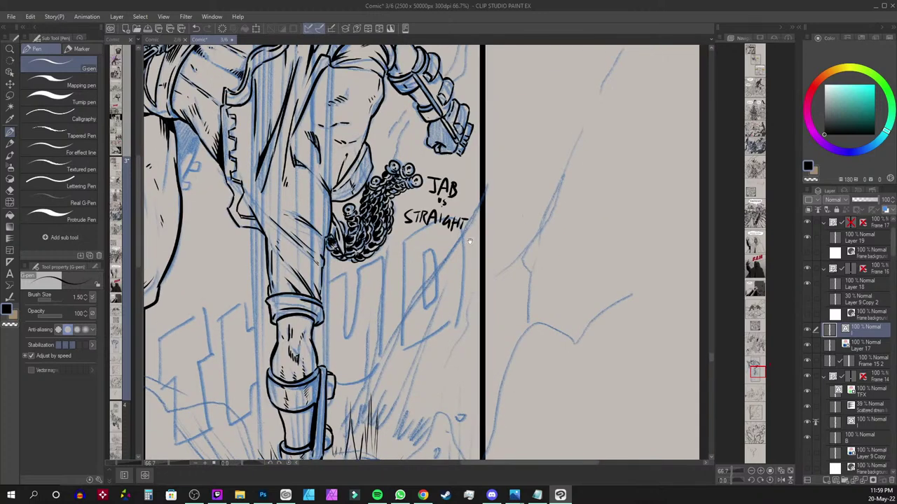
{"action": "key", "text": "m"}
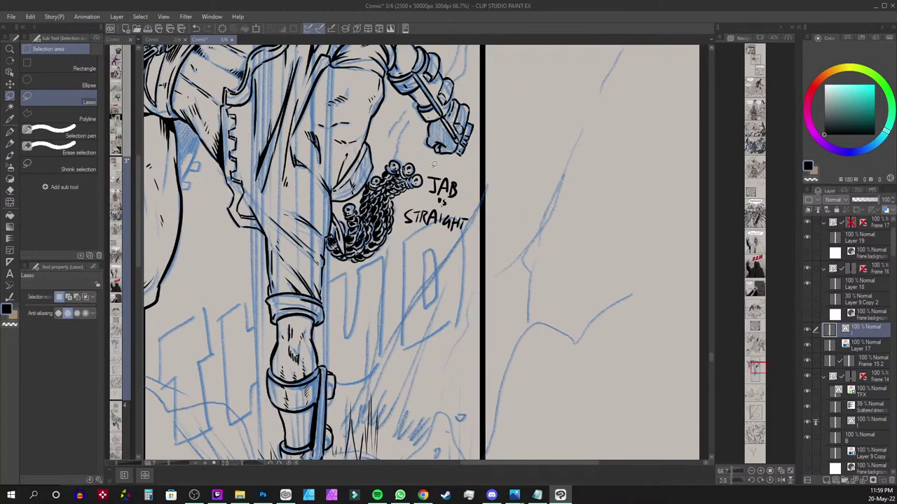
{"action": "mouse_move", "coordinate": [428, 166]}
{"action": "left_mouse_down"}
{"action": "mouse_move", "coordinate": [405, 214]}
{"action": "mouse_move", "coordinate": [468, 228]}
{"action": "mouse_move", "coordinate": [466, 179]}
{"action": "left_mouse_up"}
{"action": "key", "text": "p"}
{"action": "key", "text": "Delete"}
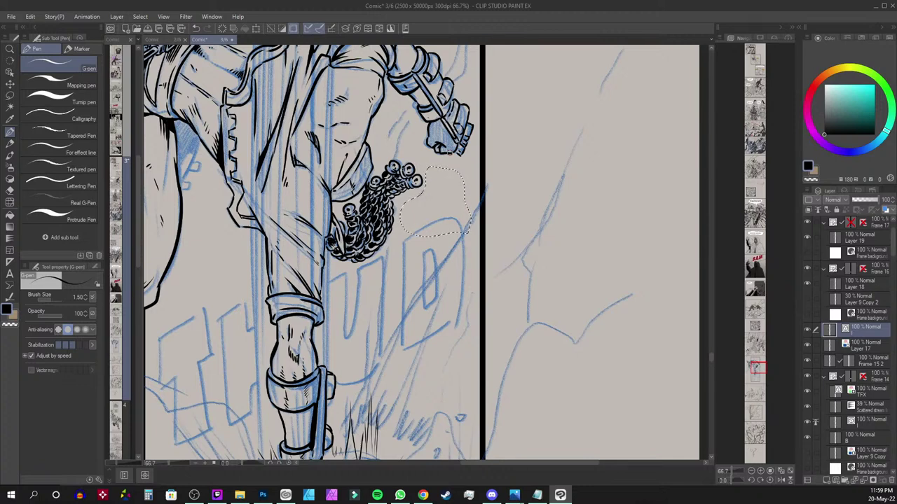
{"action": "key", "text": "ctrl+d"}
{"action": "scroll", "coordinate": [713, 360], "scroll_direction": "down", "scroll_amount": 5}
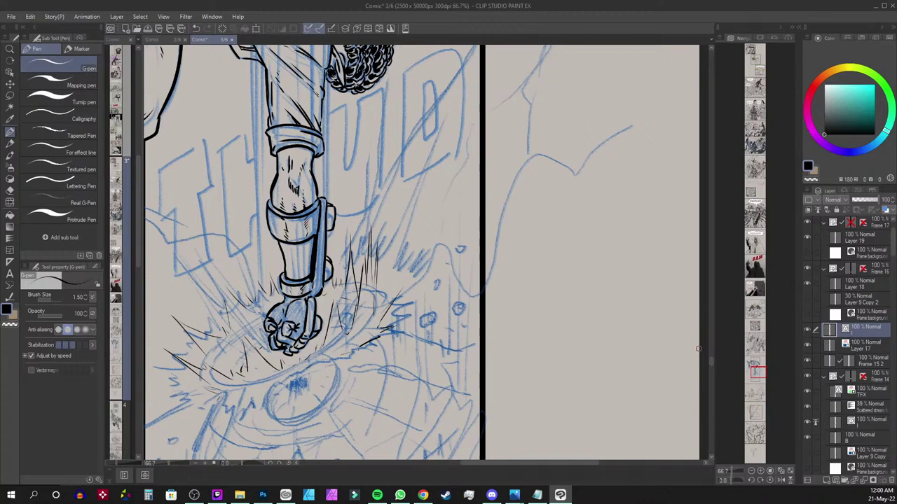
{"action": "left_click_drag", "start_coordinate": [520, 318], "coordinate": [568, 380]}
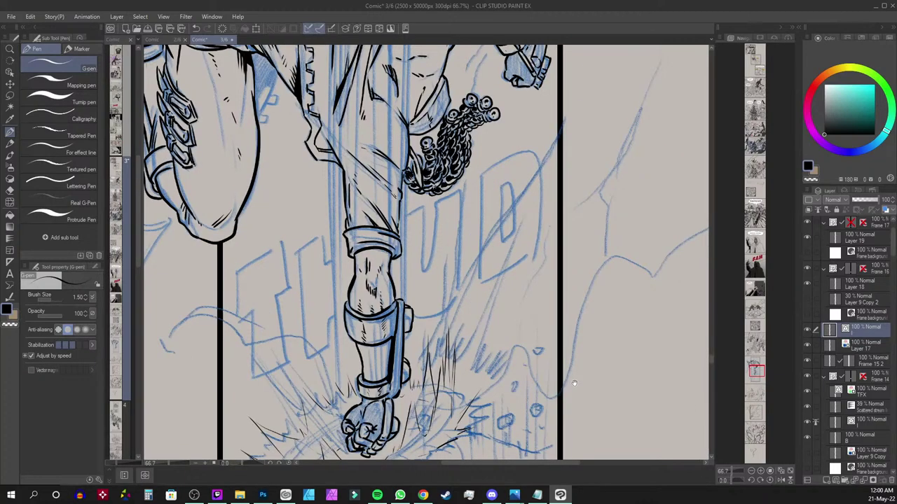
{"action": "left_click_drag", "start_coordinate": [535, 216], "coordinate": [565, 343]}
{"action": "left_click_drag", "start_coordinate": [490, 284], "coordinate": [592, 202]}
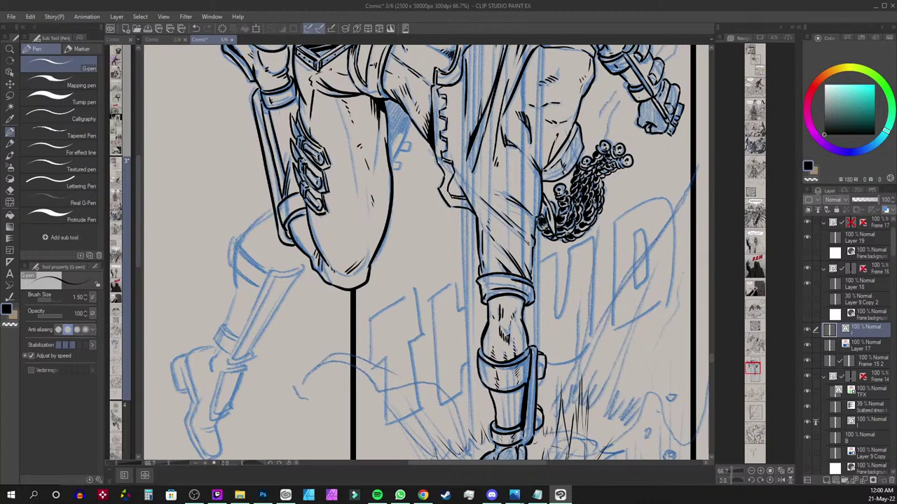
{"action": "scroll", "coordinate": [593, 202], "scroll_direction": "up", "scroll_amount": 2}
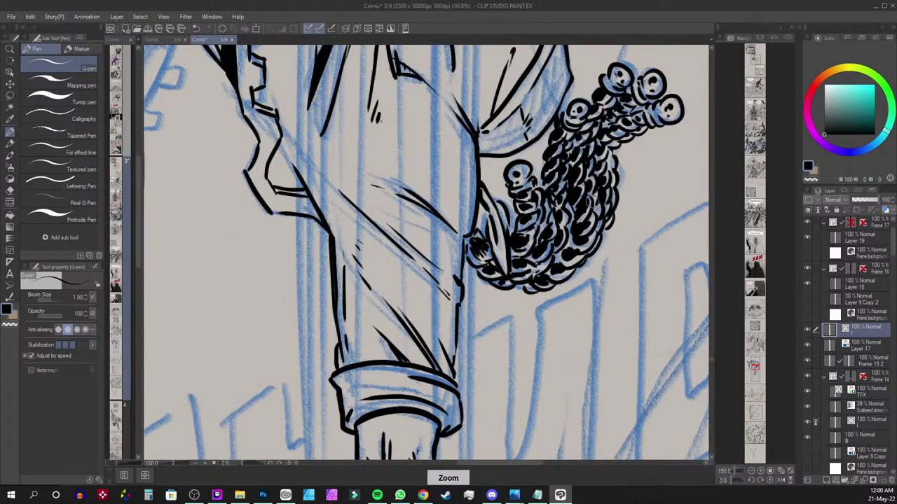
Ink the strap edge with two small tabs in the gap between the near thigh and the far leg, adding short black shading
{"action": "left_click_drag", "start_coordinate": [250, 236], "coordinate": [493, 305]}
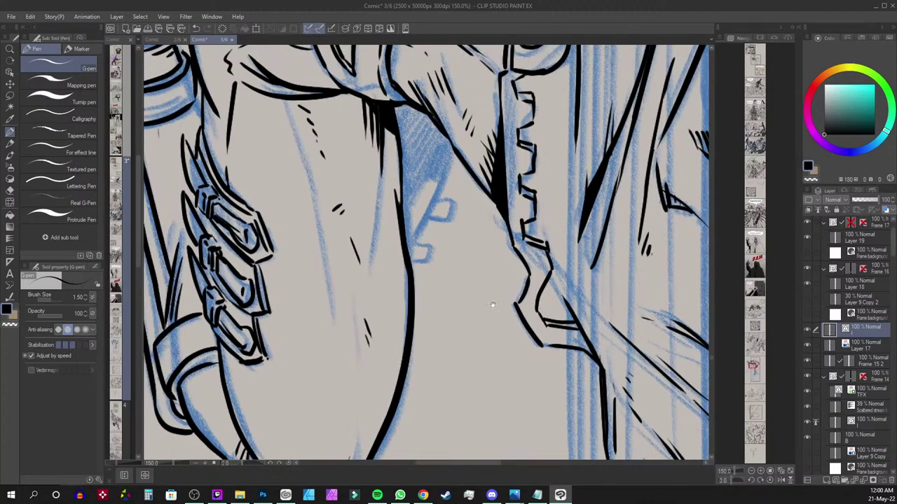
{"action": "mouse_move", "coordinate": [408, 248]}
{"action": "left_mouse_down"}
{"action": "mouse_move", "coordinate": [452, 150]}
{"action": "mouse_move", "coordinate": [448, 165]}
{"action": "left_mouse_up"}
{"action": "mouse_move", "coordinate": [438, 203]}
{"action": "left_mouse_down"}
{"action": "mouse_move", "coordinate": [446, 202]}
{"action": "mouse_move", "coordinate": [449, 221]}
{"action": "left_mouse_up"}
{"action": "mouse_move", "coordinate": [416, 245]}
{"action": "left_mouse_down"}
{"action": "mouse_move", "coordinate": [430, 254]}
{"action": "mouse_move", "coordinate": [416, 261]}
{"action": "mouse_move", "coordinate": [430, 255]}
{"action": "mouse_move", "coordinate": [416, 193]}
{"action": "mouse_move", "coordinate": [429, 172]}
{"action": "left_mouse_up"}
{"action": "mouse_move", "coordinate": [431, 172]}
{"action": "left_mouse_down"}
{"action": "mouse_move", "coordinate": [437, 183]}
{"action": "mouse_move", "coordinate": [426, 184]}
{"action": "left_mouse_up"}
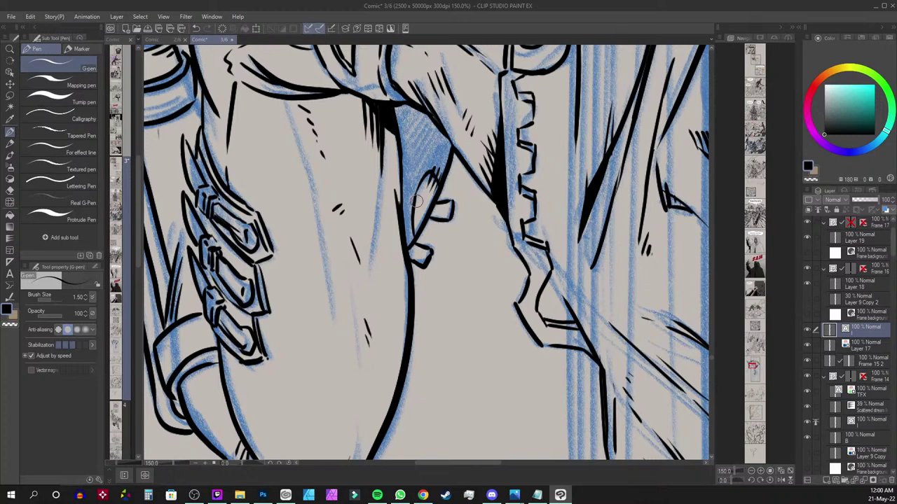
{"action": "left_click_drag", "start_coordinate": [412, 241], "coordinate": [401, 152]}
{"action": "mouse_move", "coordinate": [407, 183]}
{"action": "left_mouse_down"}
{"action": "mouse_move", "coordinate": [399, 106]}
{"action": "mouse_move", "coordinate": [414, 210]}
{"action": "left_mouse_up"}
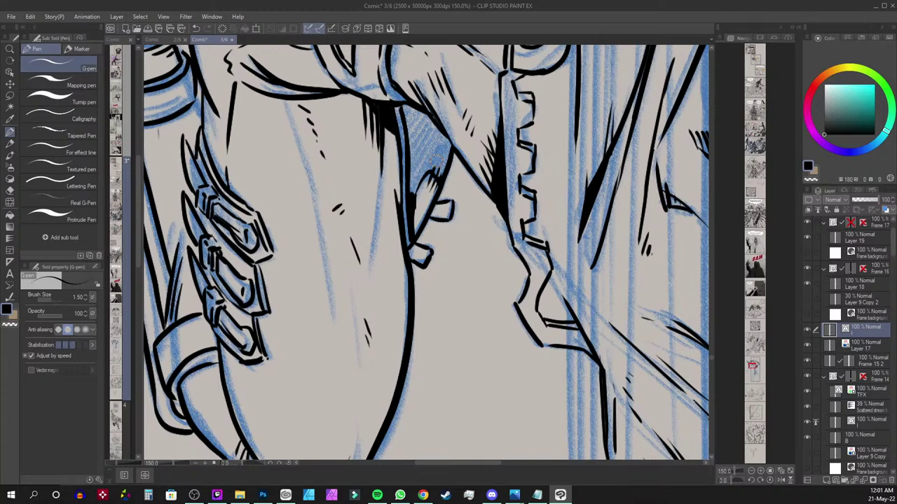
Add a new layer named B directly above Layer 17
{"action": "left_click", "coordinate": [877, 342]}
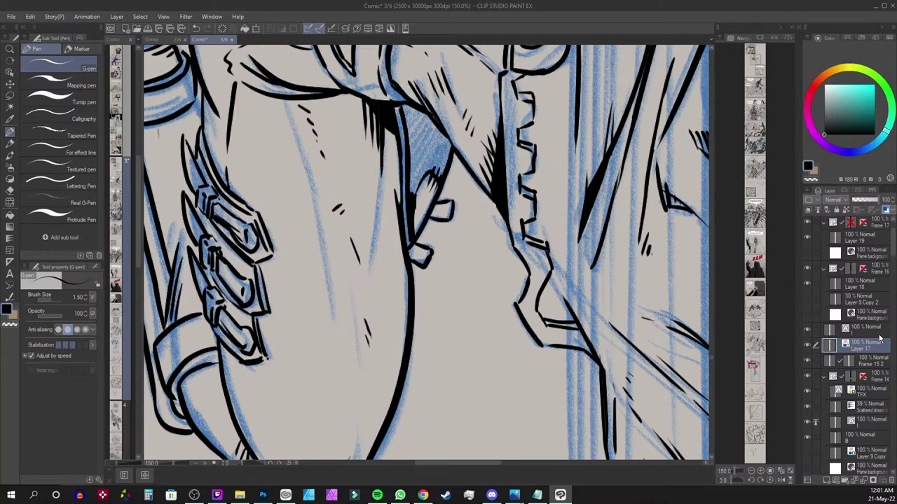
{"action": "key", "text": "ctrl+minus"}
{"action": "key", "text": "ctrl+minus"}
{"action": "key", "text": "ctrl+plus"}
{"action": "key", "text": "ctrl+plus"}
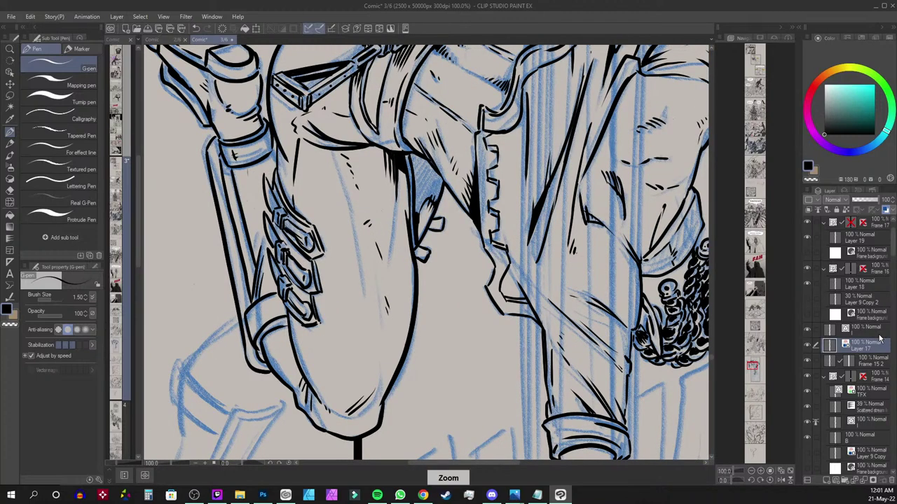
{"action": "key", "text": "ctrl+minus"}
{"action": "left_click_drag", "start_coordinate": [636, 250], "coordinate": [561, 171]}
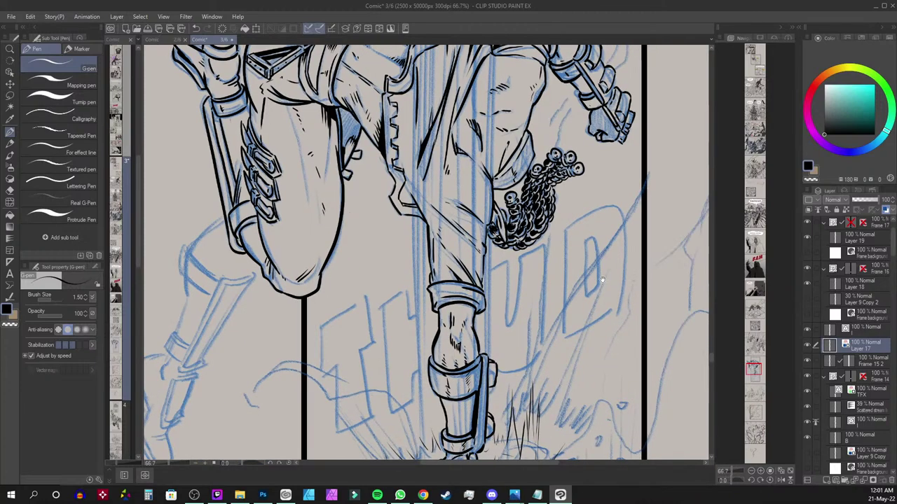
{"action": "left_click_drag", "start_coordinate": [640, 264], "coordinate": [562, 21]}
{"action": "left_click_drag", "start_coordinate": [558, 332], "coordinate": [556, 286]}
{"action": "scroll", "coordinate": [555, 287], "scroll_direction": "up", "scroll_amount": 3}
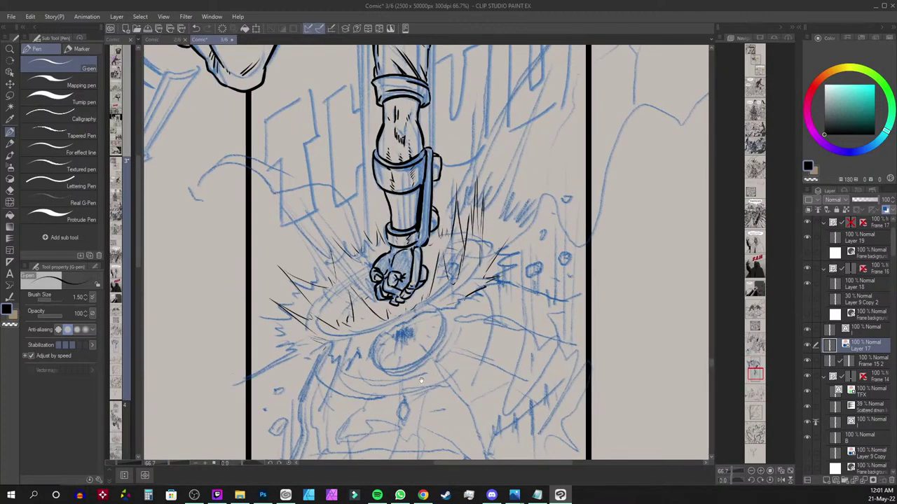
{"action": "scroll", "coordinate": [421, 385], "scroll_direction": "up", "scroll_amount": 5}
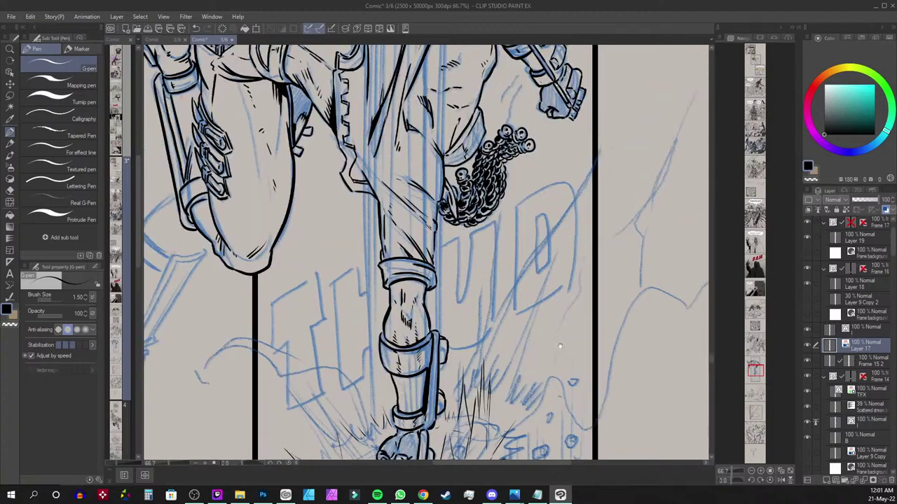
{"action": "scroll", "coordinate": [559, 345], "scroll_direction": "up", "scroll_amount": 2}
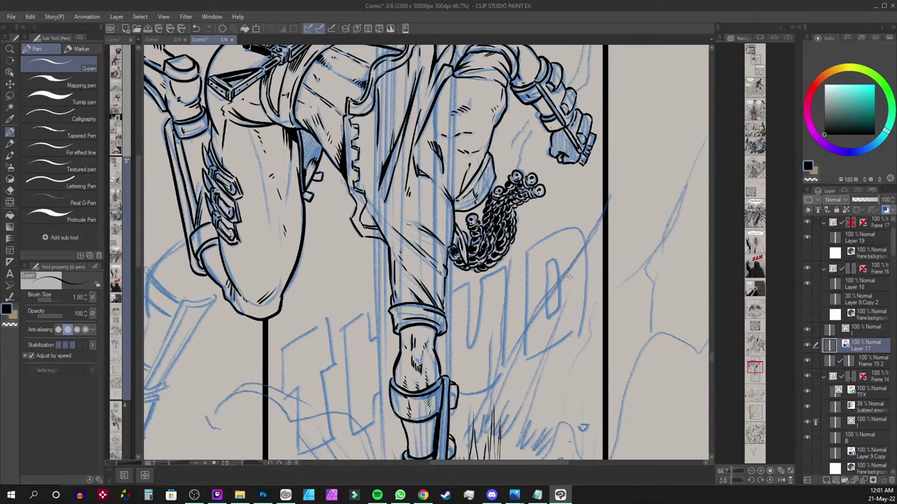
{"action": "key", "text": "ctrl+shift+n"}
{"action": "type", "text": "B"}
{"action": "key", "text": "Return"}
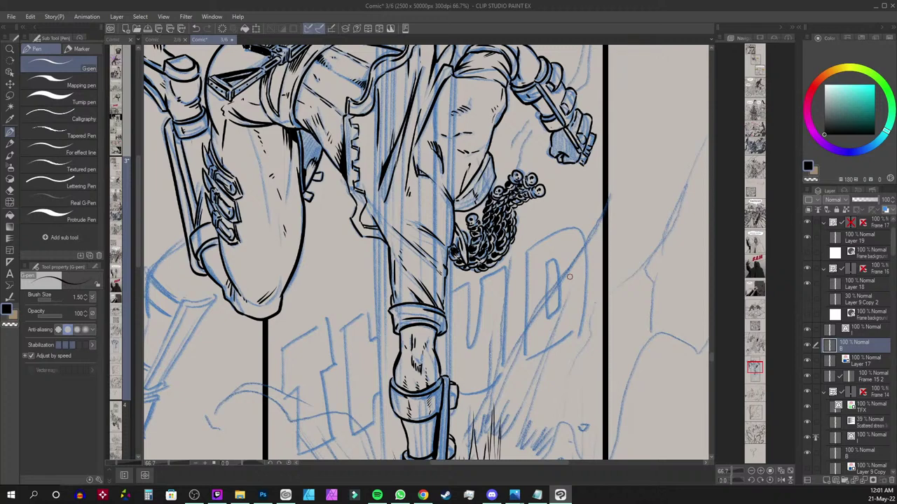
Set layer B's layer color to a dark red
{"action": "left_click", "coordinate": [893, 210]}
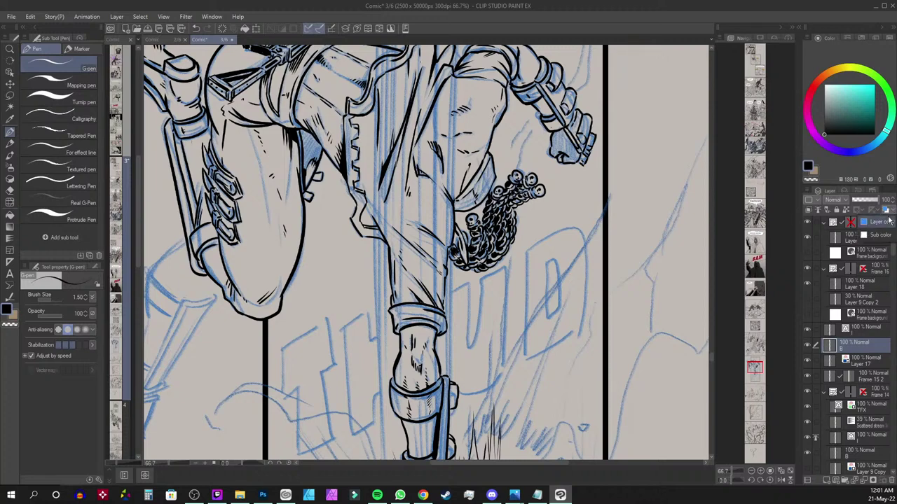
{"action": "left_click", "coordinate": [888, 222]}
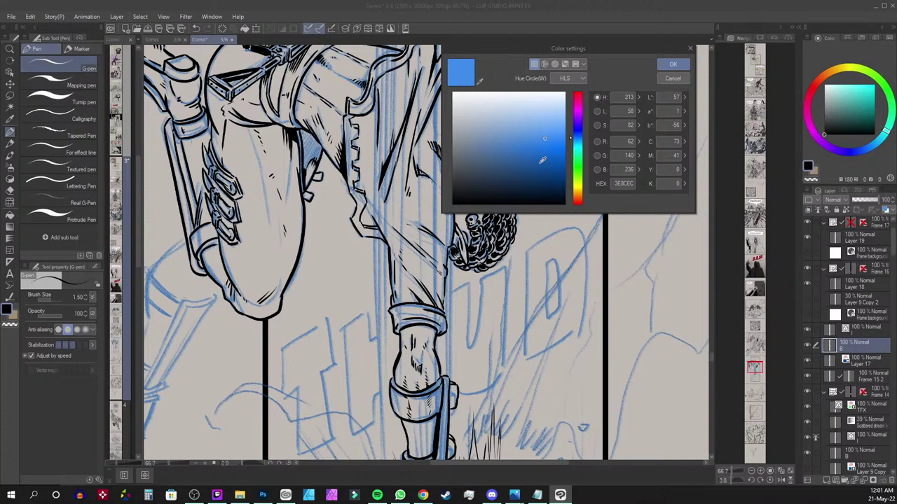
{"action": "left_click", "coordinate": [550, 178]}
{"action": "mouse_move", "coordinate": [550, 178]}
{"action": "left_mouse_down"}
{"action": "mouse_move", "coordinate": [578, 207]}
{"action": "mouse_move", "coordinate": [549, 191]}
{"action": "left_mouse_up"}
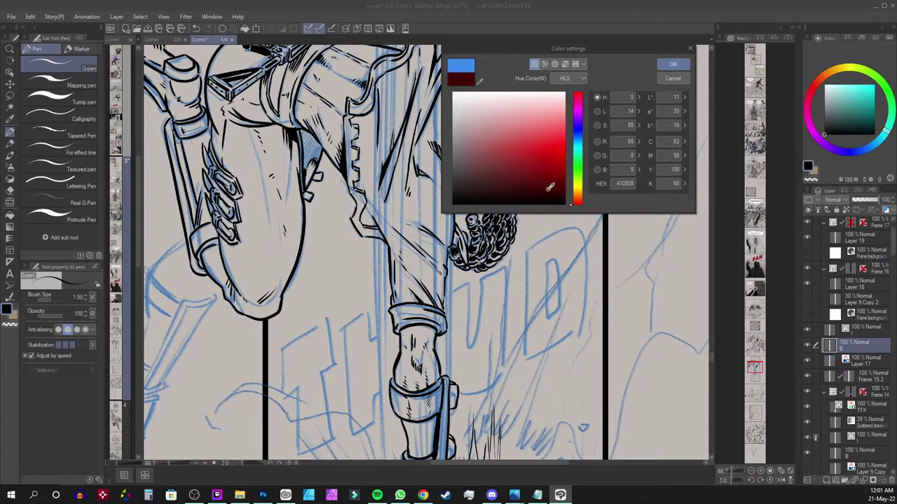
{"action": "left_click", "coordinate": [674, 67]}
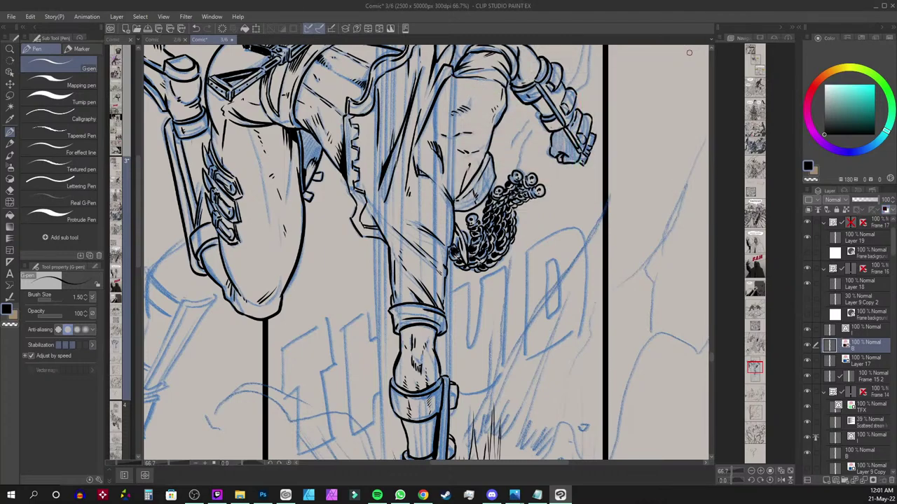
{"action": "left_click_drag", "start_coordinate": [549, 349], "coordinate": [575, 211]}
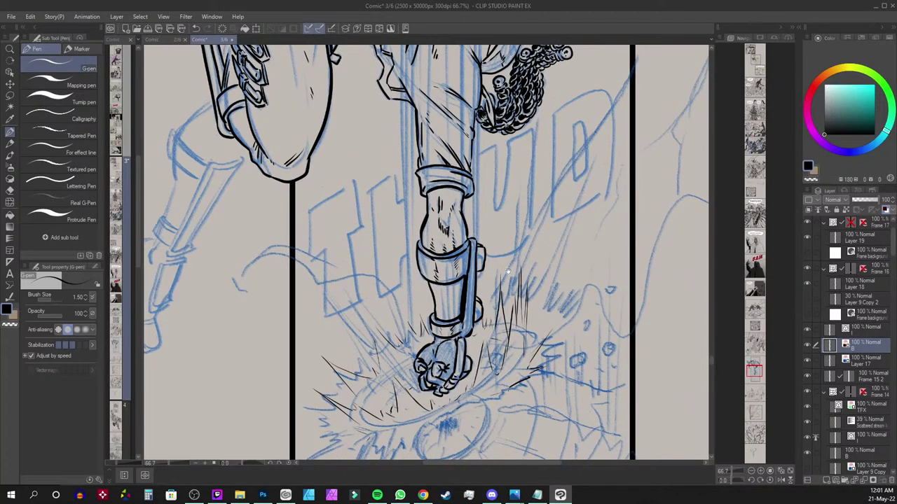
{"action": "scroll", "coordinate": [507, 272], "scroll_direction": "up", "scroll_amount": 2}
{"action": "scroll", "coordinate": [551, 317], "scroll_direction": "up", "scroll_amount": 3}
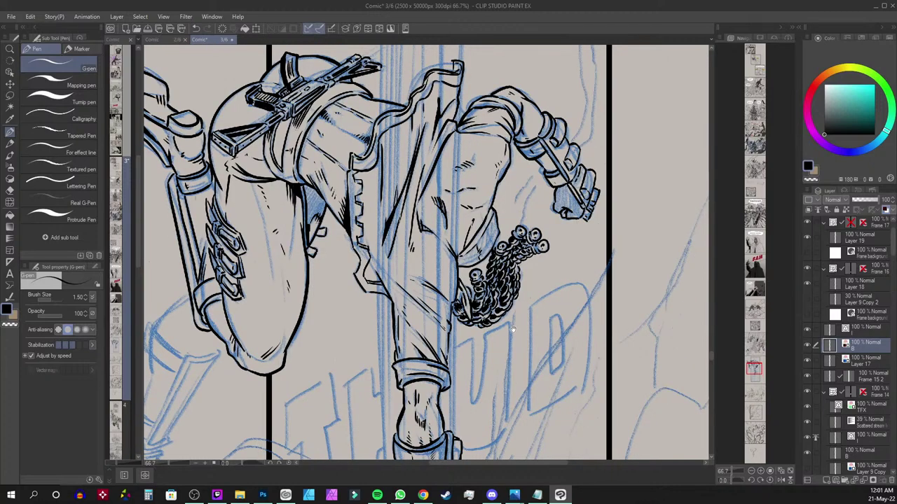
{"action": "scroll", "coordinate": [548, 317], "scroll_direction": "down", "scroll_amount": 5}
{"action": "mouse_move", "coordinate": [530, 196]}
{"action": "left_mouse_down"}
{"action": "mouse_move", "coordinate": [538, 97]}
{"action": "mouse_move", "coordinate": [469, 265]}
{"action": "mouse_move", "coordinate": [506, 290]}
{"action": "mouse_move", "coordinate": [511, 263]}
{"action": "mouse_move", "coordinate": [522, 272]}
{"action": "left_mouse_up"}
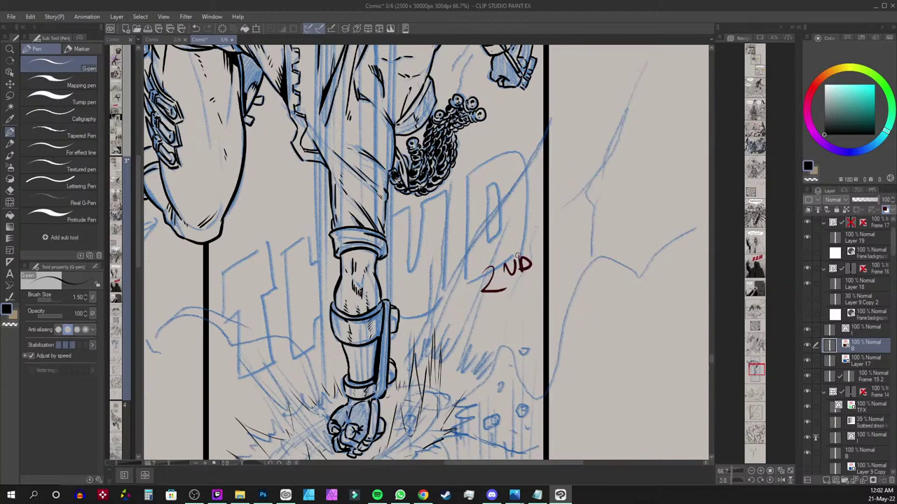
{"action": "key", "text": "ctrl+z"}
{"action": "key", "text": "ctrl+z"}
{"action": "key", "text": "ctrl+z"}
{"action": "key", "text": "ctrl+z"}
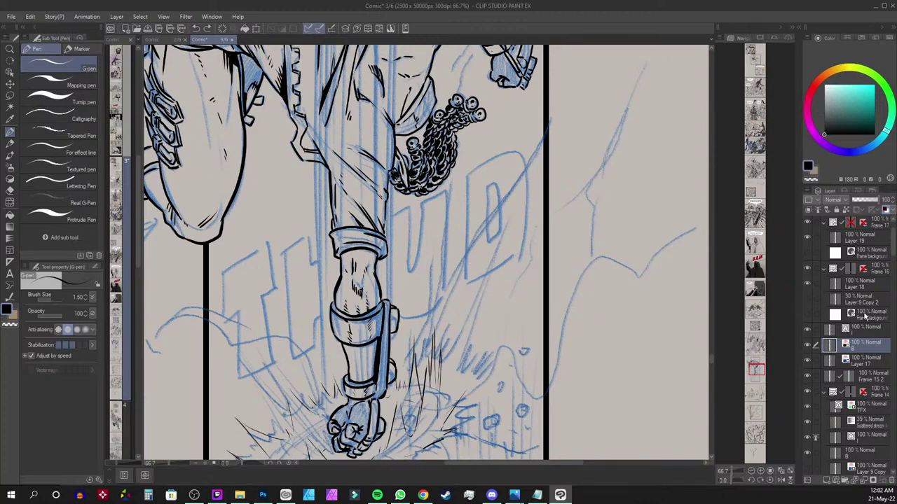
Set the ink layer above B as the reference layer and make layer B active again
{"action": "left_click", "coordinate": [867, 329]}
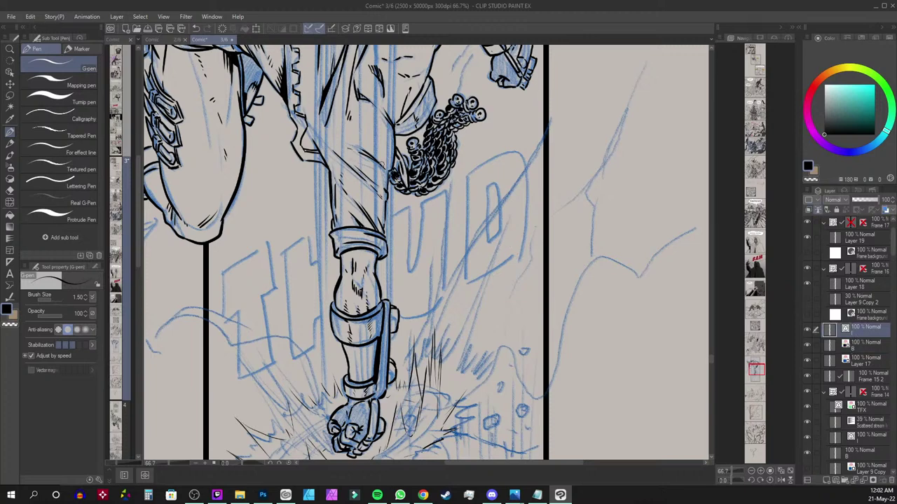
{"action": "left_click", "coordinate": [867, 345]}
{"action": "left_click_drag", "start_coordinate": [404, 201], "coordinate": [561, 372]}
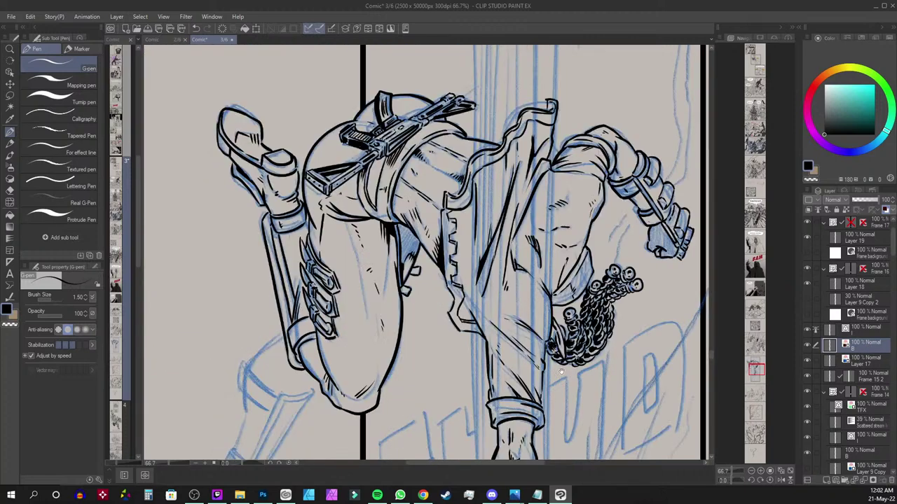
Try to fill the sketched gap between the legs on layer B with the fill that refers only to the editing layer
{"action": "key", "text": "g"}
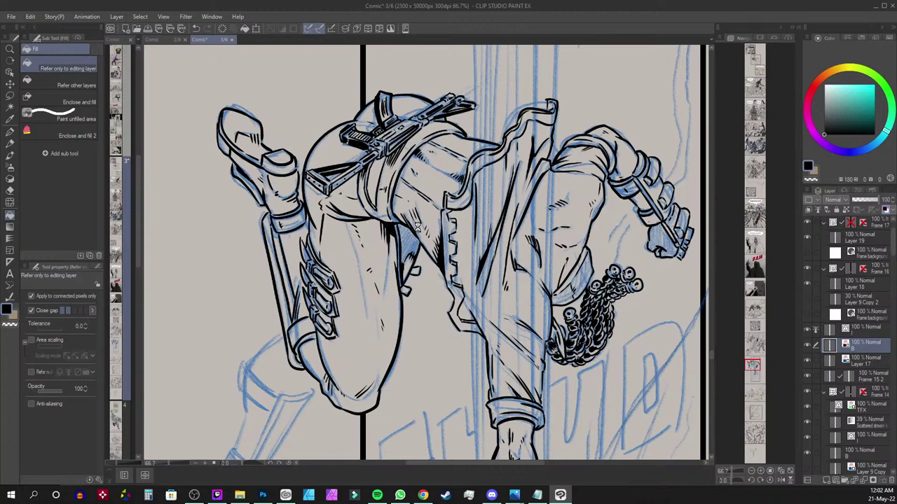
{"action": "left_click", "coordinate": [419, 225]}
{"action": "key", "text": "p"}
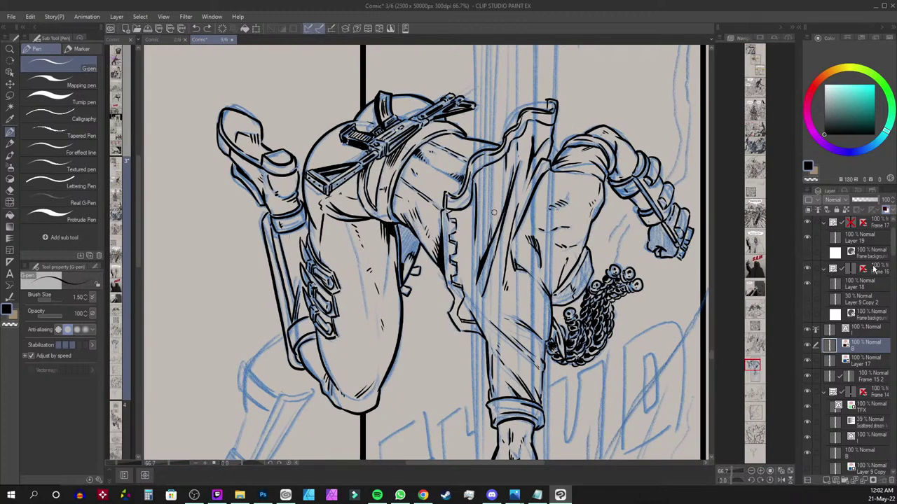
{"action": "left_click", "coordinate": [864, 331]}
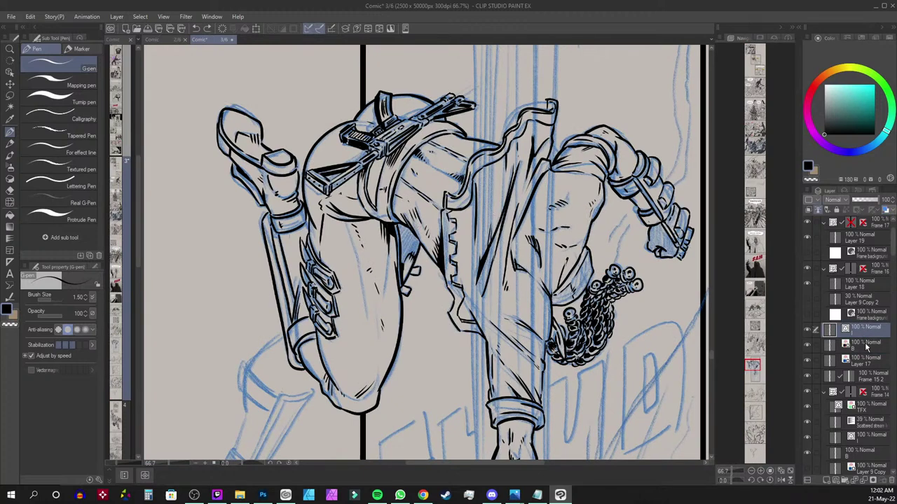
{"action": "left_click", "coordinate": [866, 346]}
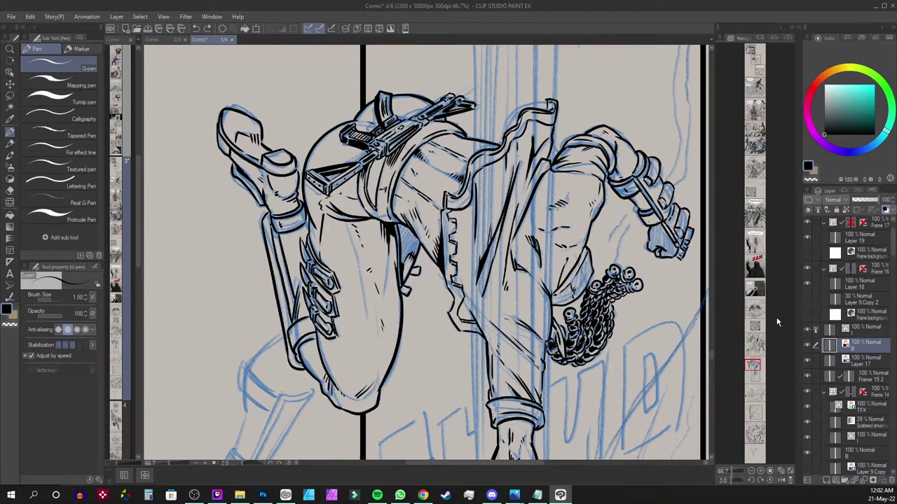
Fill the gap between the legs on layer B using Refer other layers, and return to the ink layer with the G-pen
{"action": "key", "text": "g"}
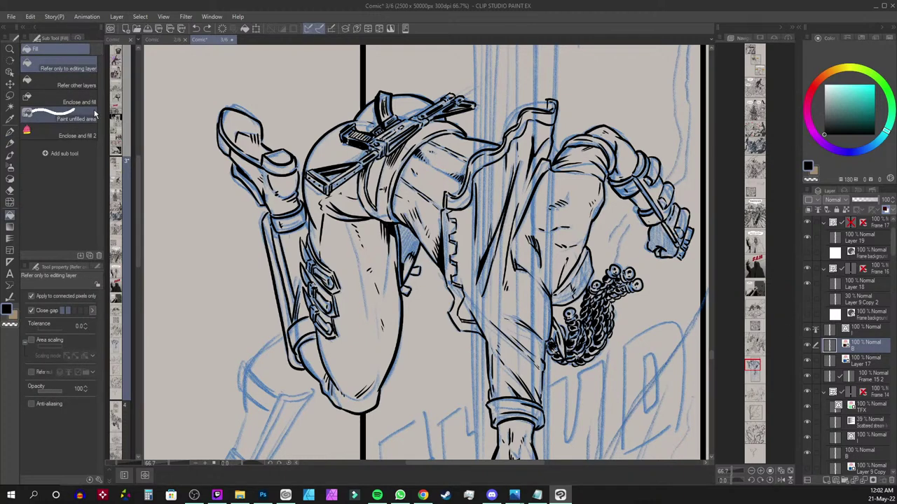
{"action": "left_click", "coordinate": [70, 85]}
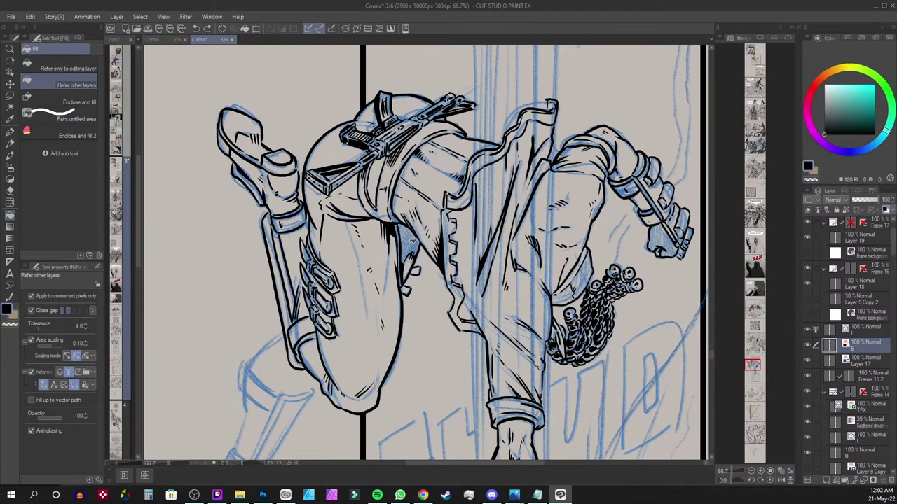
{"action": "left_click", "coordinate": [412, 237]}
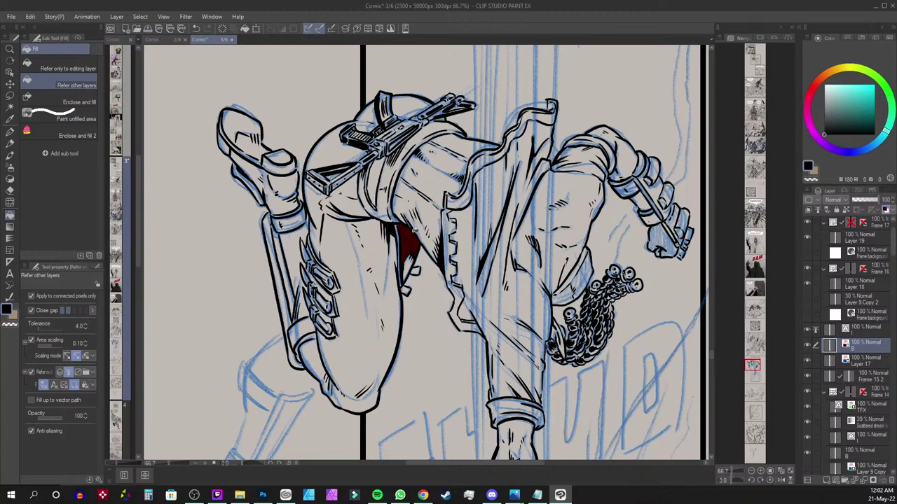
{"action": "left_click", "coordinate": [870, 329]}
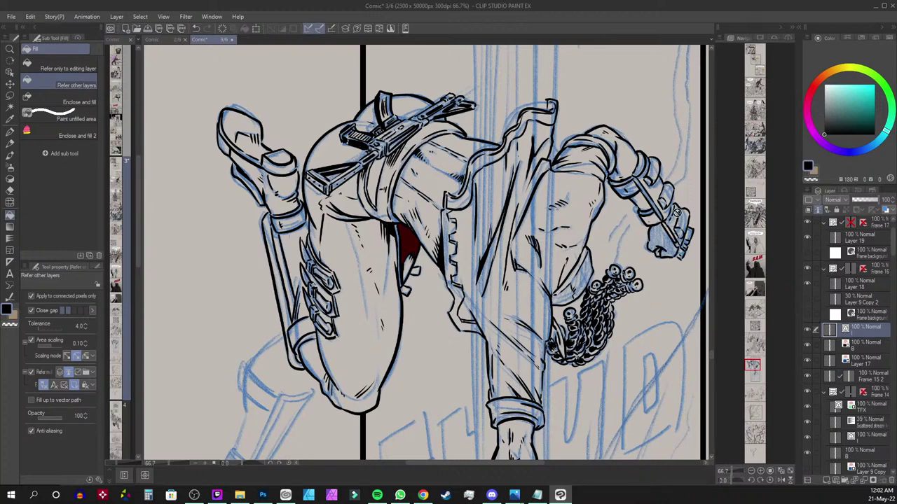
{"action": "key", "text": "p"}
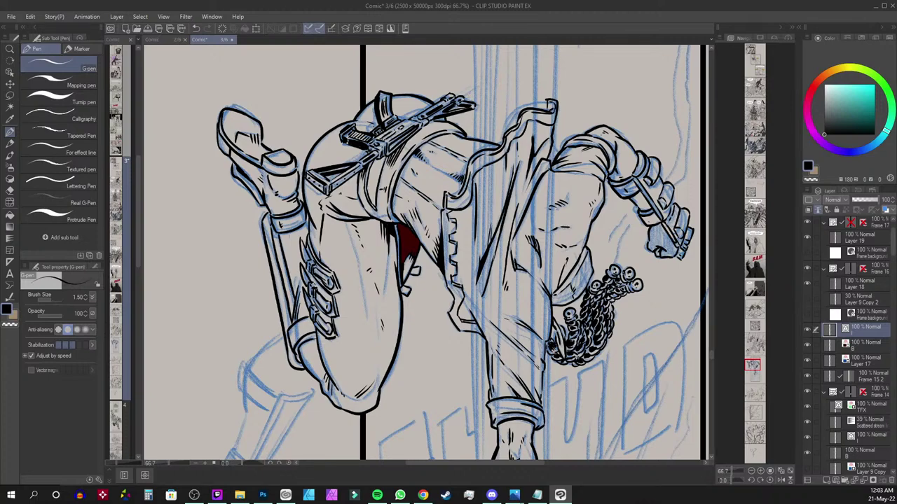
Compare the preceding panel with the muscular figure and stone spikes against the punching figure's panel and its braids
{"action": "double_click", "coordinate": [755, 168]}
{"action": "scroll", "coordinate": [752, 164], "scroll_direction": "down", "scroll_amount": 1}
{"action": "left_click_drag", "start_coordinate": [752, 165], "coordinate": [755, 345]}
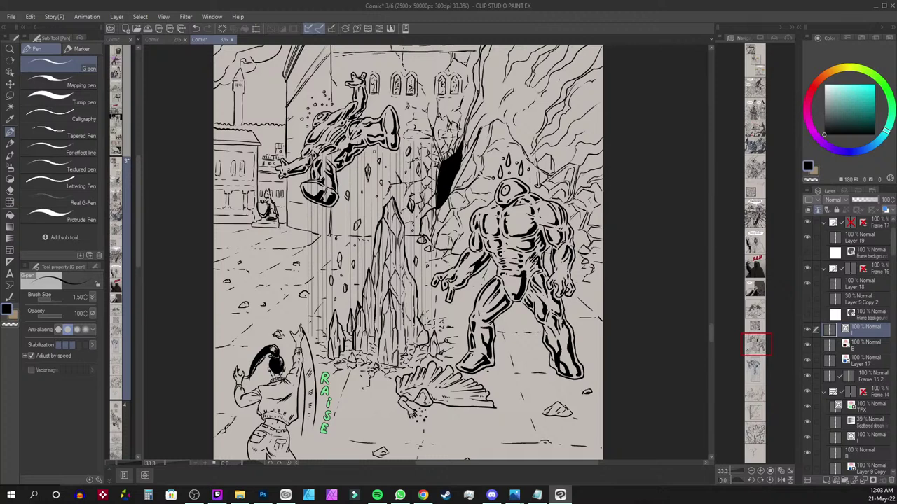
{"action": "mouse_move", "coordinate": [764, 340]}
{"action": "left_mouse_down"}
{"action": "mouse_move", "coordinate": [761, 369]}
{"action": "mouse_move", "coordinate": [755, 353]}
{"action": "left_mouse_up"}
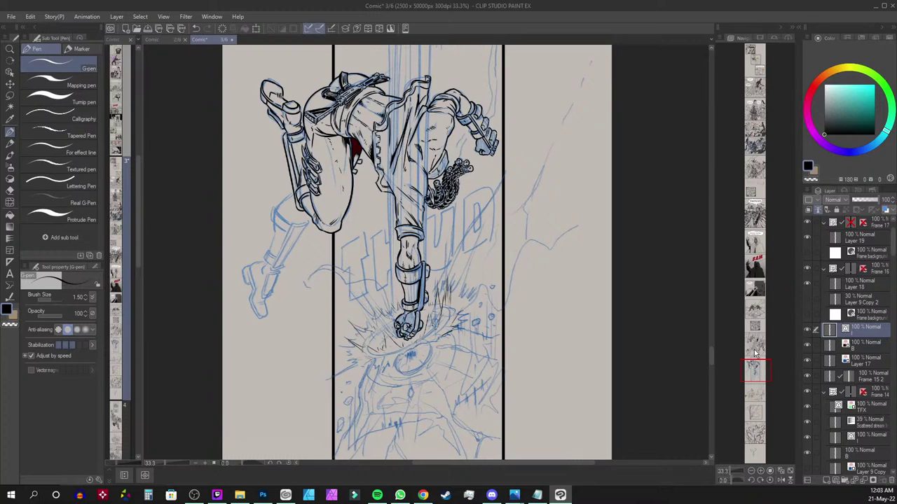
{"action": "mouse_move", "coordinate": [758, 375]}
{"action": "left_mouse_down"}
{"action": "mouse_move", "coordinate": [757, 397]}
{"action": "mouse_move", "coordinate": [759, 343]}
{"action": "mouse_move", "coordinate": [758, 397]}
{"action": "mouse_move", "coordinate": [758, 368]}
{"action": "left_mouse_up"}
{"action": "key", "text": "ctrl+plus"}
{"action": "key", "text": "ctrl+plus"}
{"action": "key", "text": "ctrl+plus"}
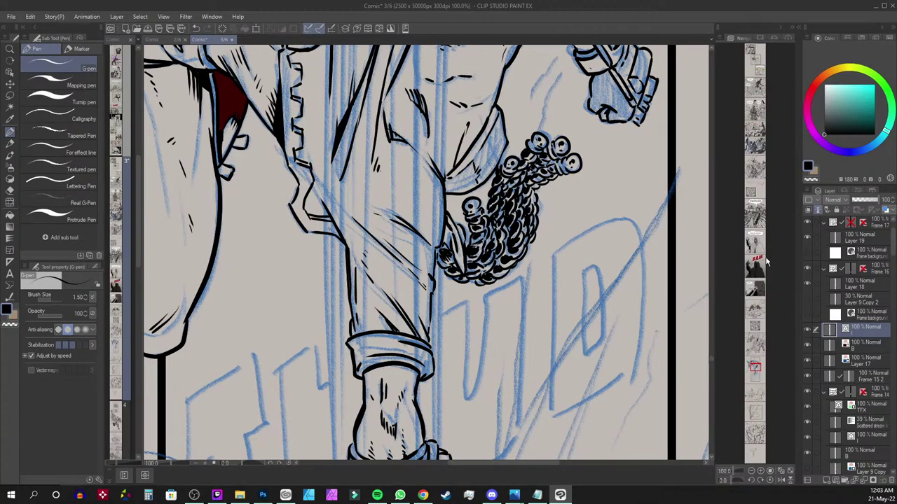
Examine the earlier finished panels of the kneeling captives with the dark creature and of the armored group with the dog
{"action": "left_click", "coordinate": [758, 87]}
{"action": "key", "text": "ctrl+minus"}
{"action": "key", "text": "ctrl+minus"}
{"action": "key", "text": "ctrl+minus"}
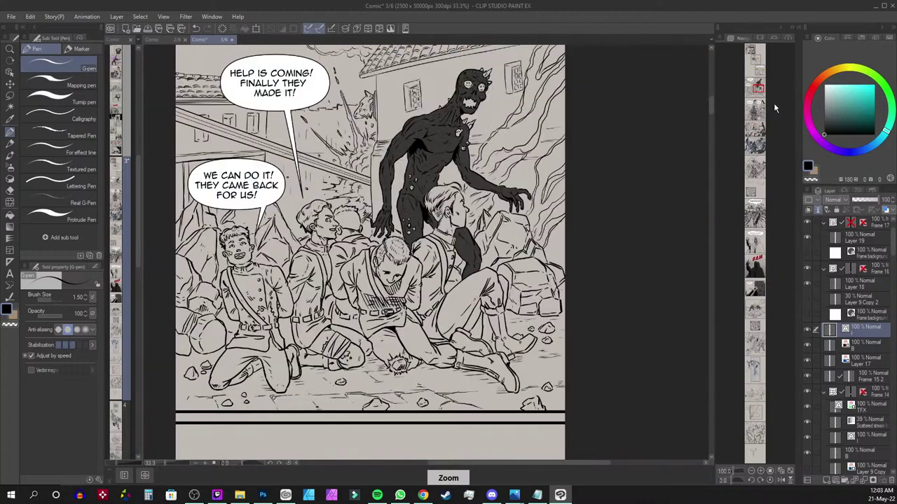
{"action": "left_click", "coordinate": [760, 108]}
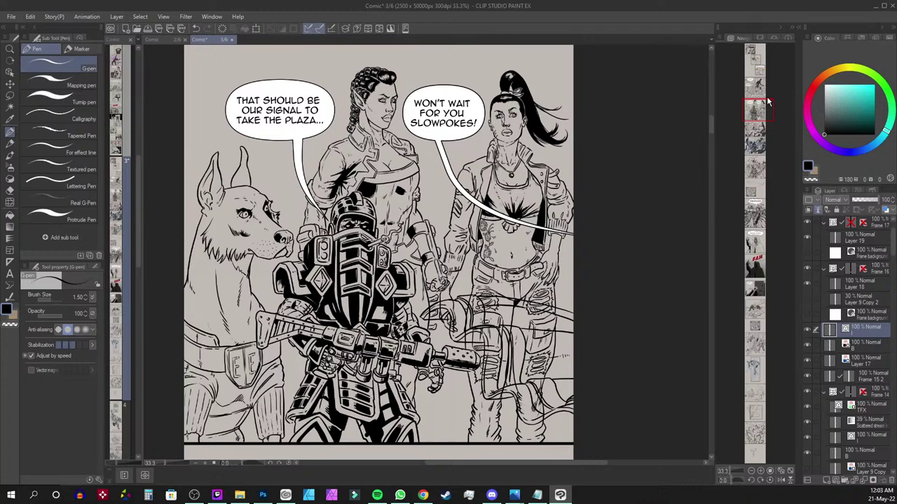
{"action": "left_click_drag", "start_coordinate": [767, 96], "coordinate": [752, 80]}
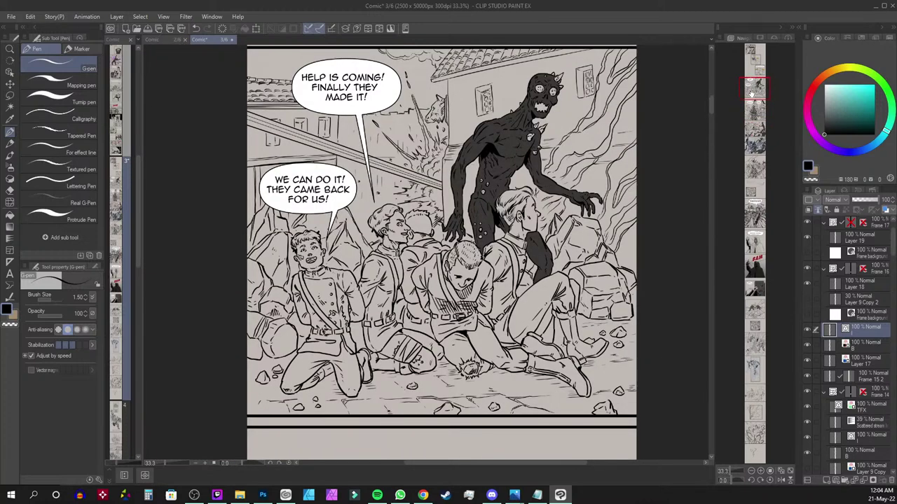
Examine the earlier panels of the armored battle group, the one-eyed giants, the hooded skull figure and the bald man's close-up
{"action": "left_click_drag", "start_coordinate": [753, 91], "coordinate": [754, 141]}
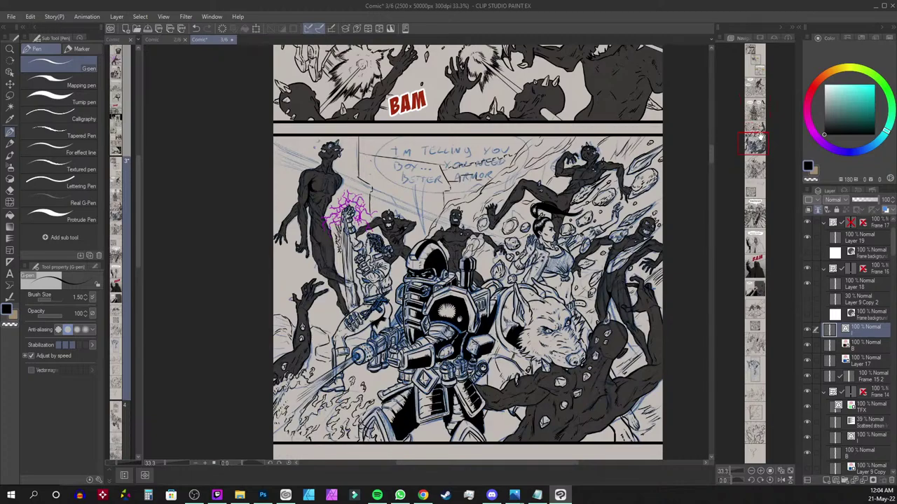
{"action": "left_click_drag", "start_coordinate": [760, 137], "coordinate": [748, 218]}
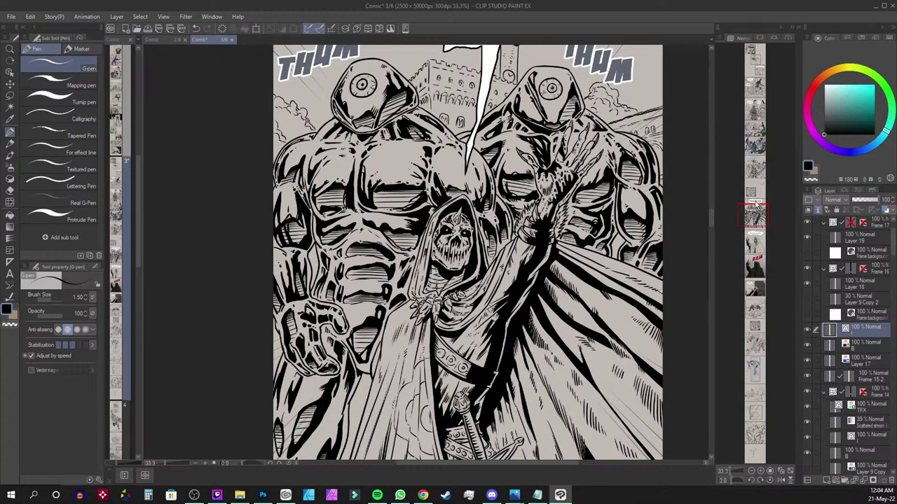
{"action": "left_click_drag", "start_coordinate": [760, 213], "coordinate": [759, 208]}
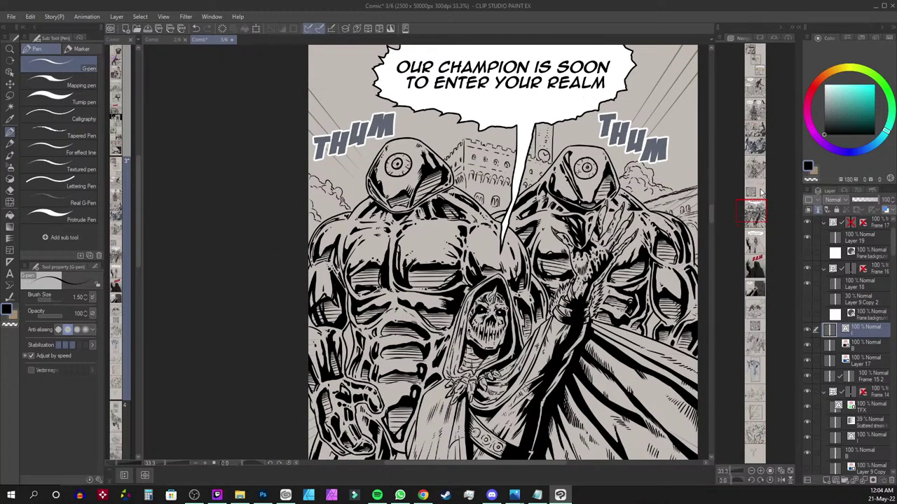
{"action": "left_click_drag", "start_coordinate": [754, 224], "coordinate": [757, 250]}
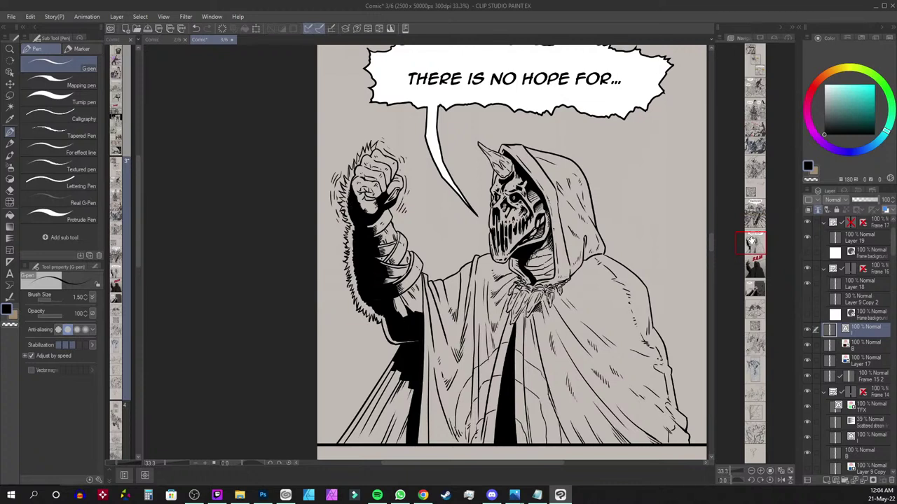
{"action": "left_click_drag", "start_coordinate": [761, 246], "coordinate": [765, 261]}
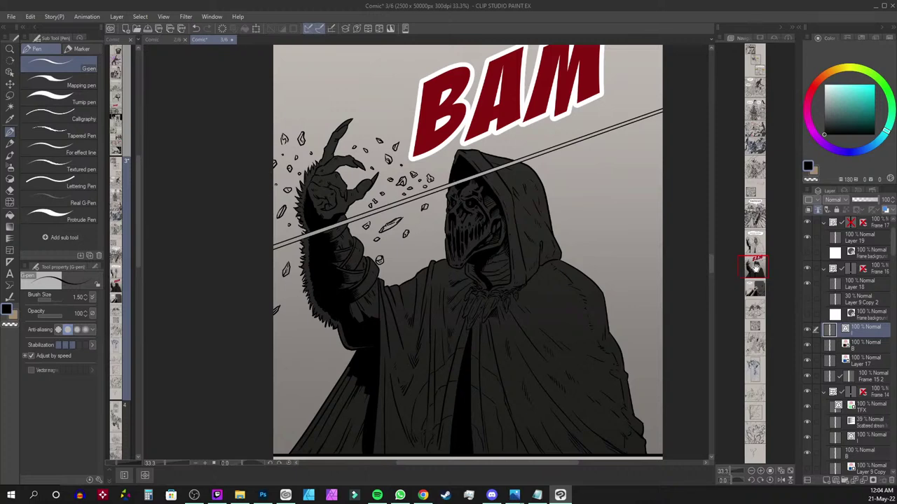
{"action": "left_click_drag", "start_coordinate": [760, 266], "coordinate": [756, 278]}
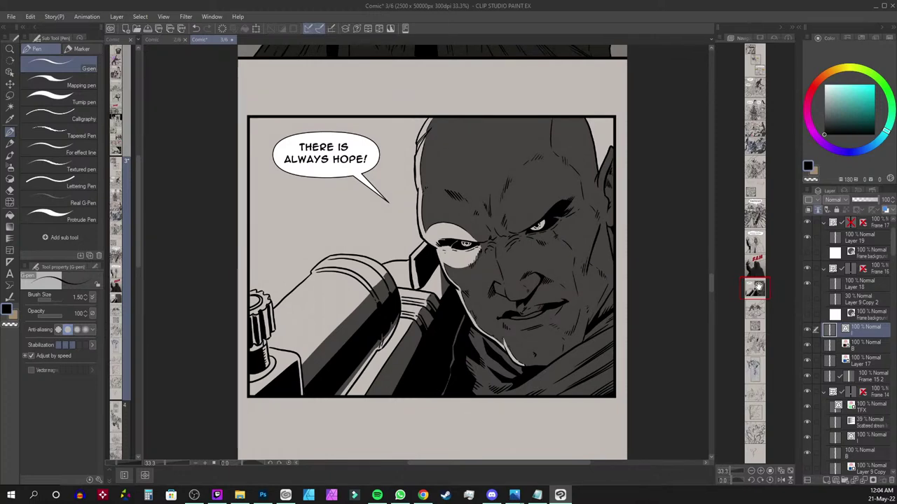
Examine the panels with the fallen giants, the shouting faces and the stone spikes, ending at the punching figure's panel
{"action": "mouse_move", "coordinate": [757, 284]}
{"action": "left_mouse_down"}
{"action": "mouse_move", "coordinate": [756, 308]}
{"action": "mouse_move", "coordinate": [749, 294]}
{"action": "left_mouse_up"}
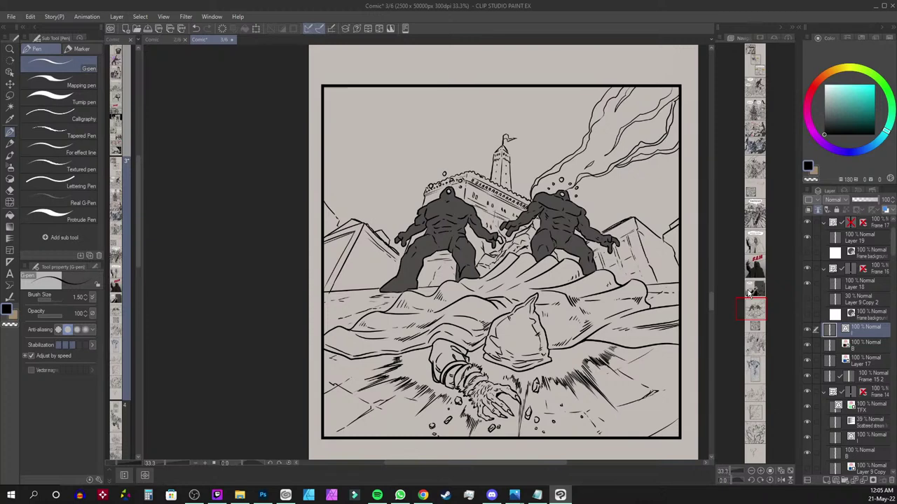
{"action": "left_click_drag", "start_coordinate": [751, 310], "coordinate": [749, 326]}
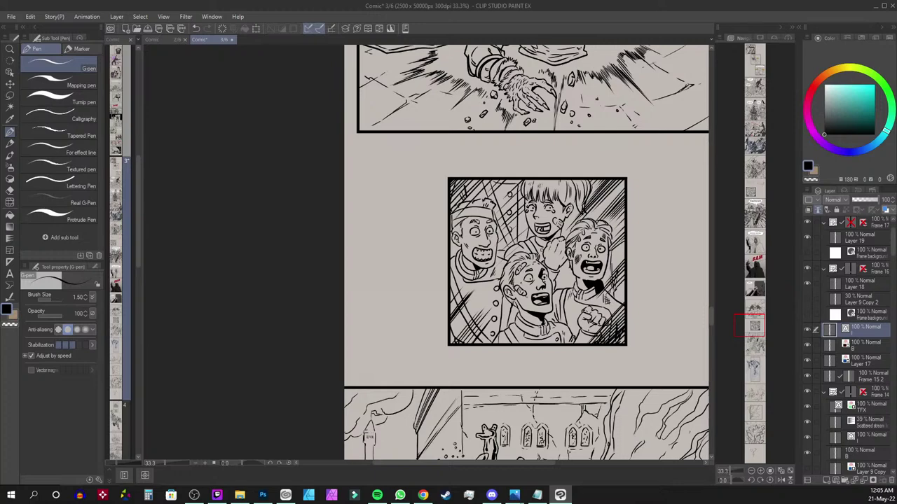
{"action": "mouse_move", "coordinate": [746, 321]}
{"action": "left_mouse_down"}
{"action": "mouse_move", "coordinate": [752, 346]}
{"action": "mouse_move", "coordinate": [753, 334]}
{"action": "left_mouse_up"}
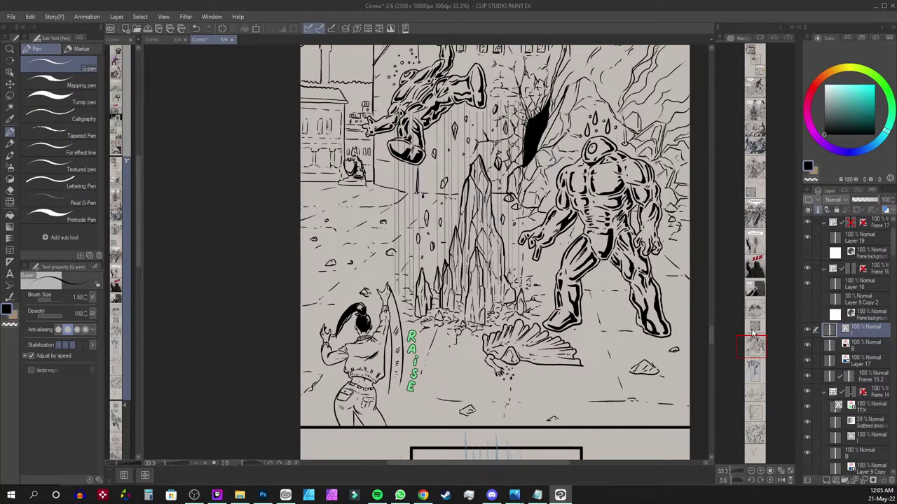
{"action": "mouse_move", "coordinate": [553, 383]}
{"action": "left_mouse_down"}
{"action": "mouse_move", "coordinate": [566, 403]}
{"action": "mouse_move", "coordinate": [558, 372]}
{"action": "left_mouse_up"}
{"action": "mouse_move", "coordinate": [753, 340]}
{"action": "left_mouse_down"}
{"action": "mouse_move", "coordinate": [756, 387]}
{"action": "mouse_move", "coordinate": [749, 354]}
{"action": "left_mouse_up"}
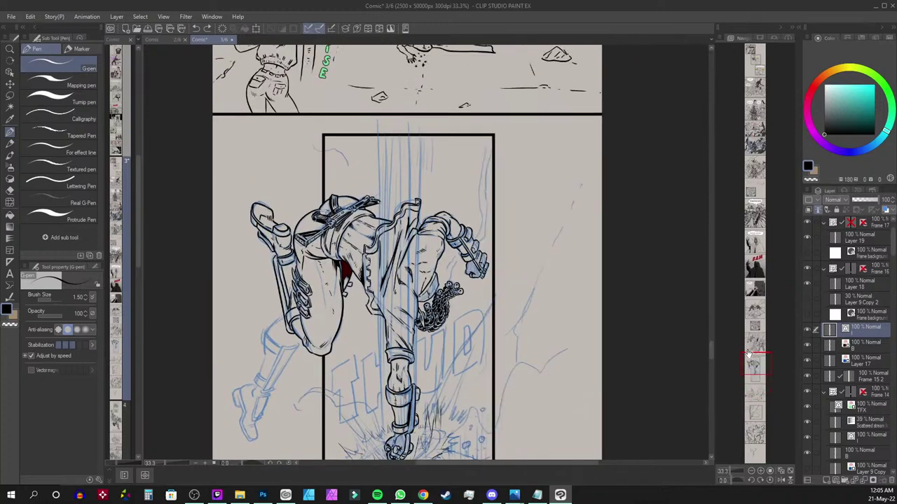
{"action": "left_click_drag", "start_coordinate": [756, 360], "coordinate": [756, 367]}
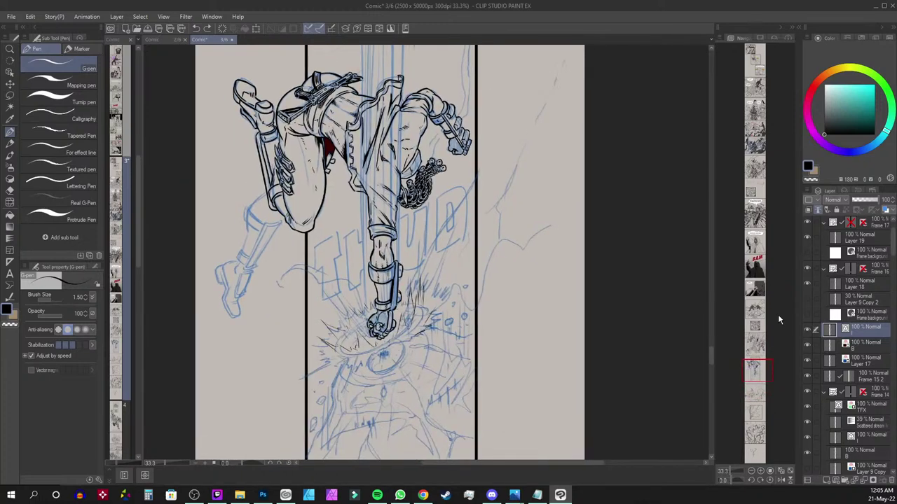
Add short hatching strokes beside the clothing folds on the punching figure's torso
{"action": "key", "text": "ctrl+plus"}
{"action": "key", "text": "ctrl+plus"}
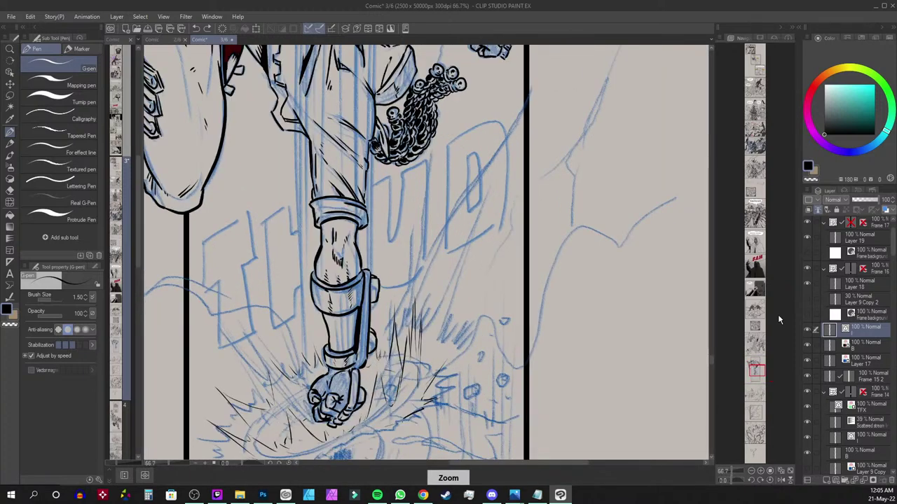
{"action": "left_click_drag", "start_coordinate": [423, 254], "coordinate": [562, 326]}
{"action": "left_click_drag", "start_coordinate": [613, 193], "coordinate": [624, 250]}
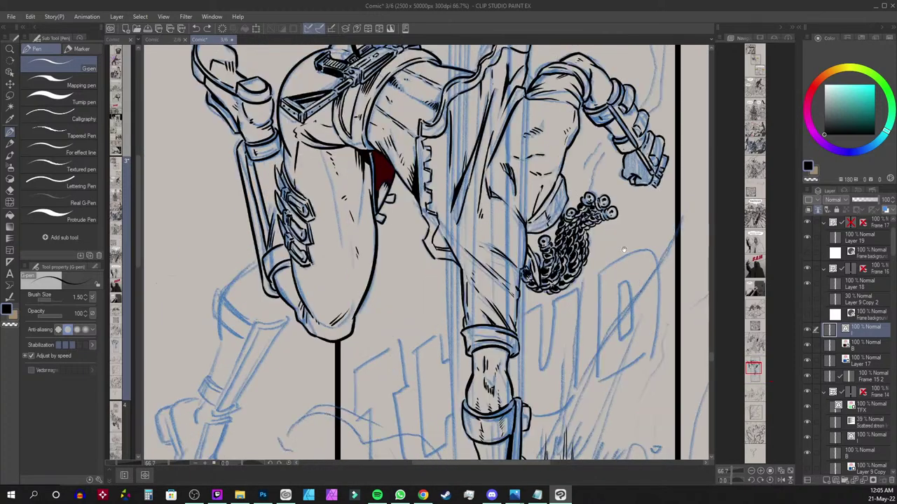
{"action": "scroll", "coordinate": [623, 250], "scroll_direction": "up", "scroll_amount": 2}
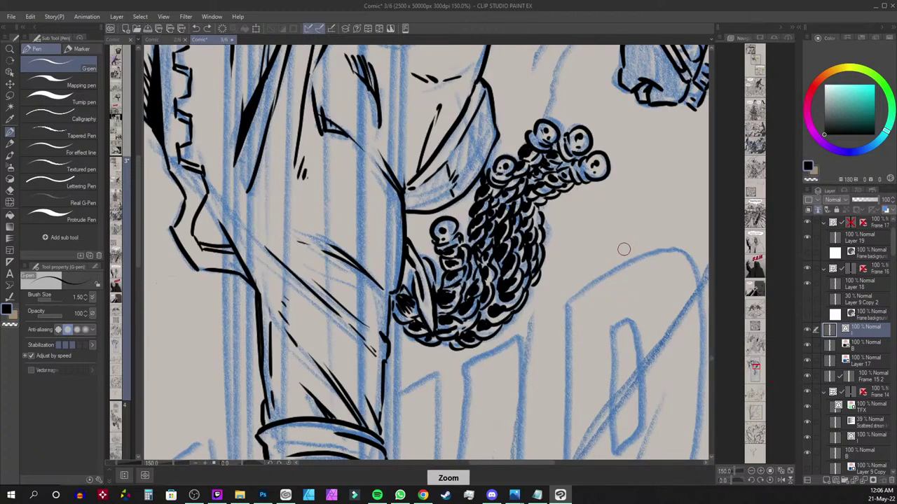
{"action": "left_click_drag", "start_coordinate": [199, 269], "coordinate": [218, 271]}
{"action": "mouse_move", "coordinate": [386, 298]}
{"action": "left_mouse_down"}
{"action": "mouse_move", "coordinate": [505, 324]}
{"action": "mouse_move", "coordinate": [511, 388]}
{"action": "left_mouse_up"}
{"action": "left_click_drag", "start_coordinate": [449, 225], "coordinate": [464, 205]}
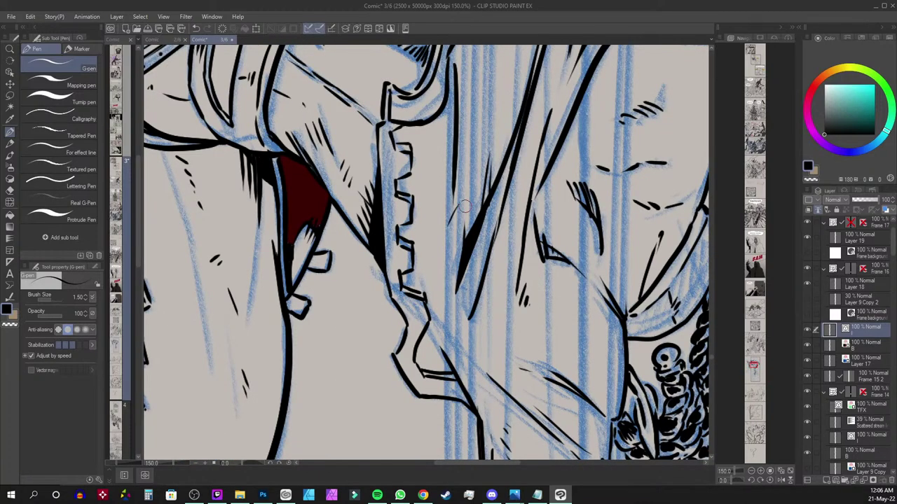
{"action": "left_click_drag", "start_coordinate": [452, 235], "coordinate": [470, 207]}
{"action": "left_click_drag", "start_coordinate": [454, 247], "coordinate": [468, 219]}
Ink the knee outline of the figure's trailing leg and the curved double-line cuff below it over the blue sketch
{"action": "mouse_move", "coordinate": [372, 385]}
{"action": "left_mouse_down"}
{"action": "mouse_move", "coordinate": [477, 281]}
{"action": "mouse_move", "coordinate": [521, 325]}
{"action": "left_mouse_up"}
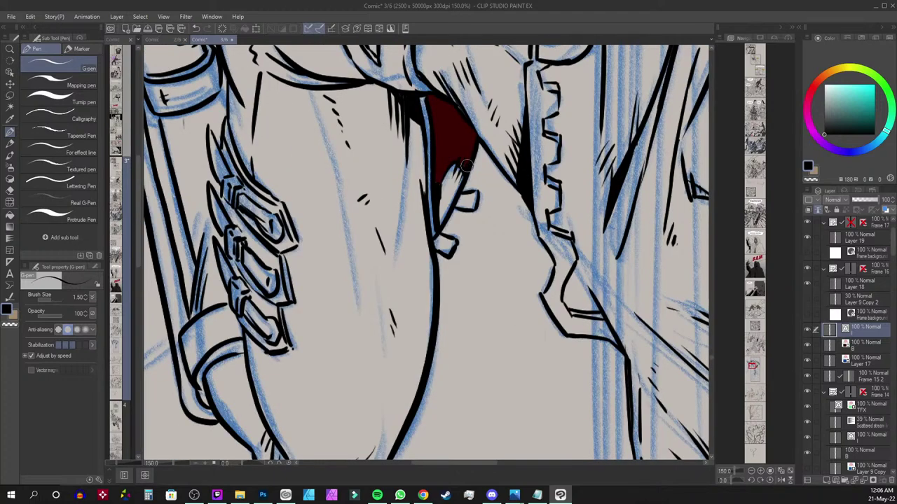
{"action": "left_click_drag", "start_coordinate": [415, 309], "coordinate": [517, 322]}
{"action": "left_click_drag", "start_coordinate": [433, 396], "coordinate": [590, 154]}
{"action": "mouse_move", "coordinate": [423, 116]}
{"action": "left_mouse_down"}
{"action": "mouse_move", "coordinate": [351, 195]}
{"action": "mouse_move", "coordinate": [420, 265]}
{"action": "left_mouse_up"}
{"action": "mouse_move", "coordinate": [345, 184]}
{"action": "left_mouse_down"}
{"action": "mouse_move", "coordinate": [344, 203]}
{"action": "mouse_move", "coordinate": [379, 253]}
{"action": "mouse_move", "coordinate": [406, 269]}
{"action": "left_mouse_up"}
{"action": "left_click_drag", "start_coordinate": [344, 183], "coordinate": [330, 238]}
{"action": "key", "text": "ctrl+z"}
{"action": "mouse_move", "coordinate": [345, 185]}
{"action": "left_mouse_down"}
{"action": "mouse_move", "coordinate": [330, 239]}
{"action": "mouse_move", "coordinate": [351, 266]}
{"action": "mouse_move", "coordinate": [397, 296]}
{"action": "left_mouse_up"}
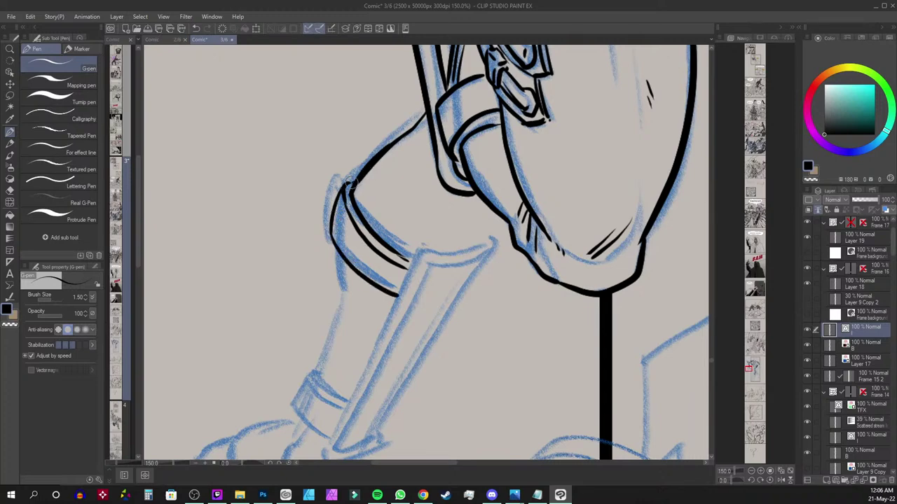
Add short fold marks at the trailing leg's knee and ink the upper rim of the shin guard
{"action": "mouse_move", "coordinate": [495, 216]}
{"action": "left_mouse_down"}
{"action": "mouse_move", "coordinate": [483, 245]}
{"action": "mouse_move", "coordinate": [449, 222]}
{"action": "mouse_move", "coordinate": [467, 217]}
{"action": "mouse_move", "coordinate": [481, 230]}
{"action": "left_mouse_up"}
{"action": "left_click", "coordinate": [449, 209]}
{"action": "left_click", "coordinate": [463, 225]}
{"action": "left_click", "coordinate": [463, 232]}
{"action": "left_click", "coordinate": [486, 219]}
{"action": "left_click_drag", "start_coordinate": [422, 247], "coordinate": [413, 261]}
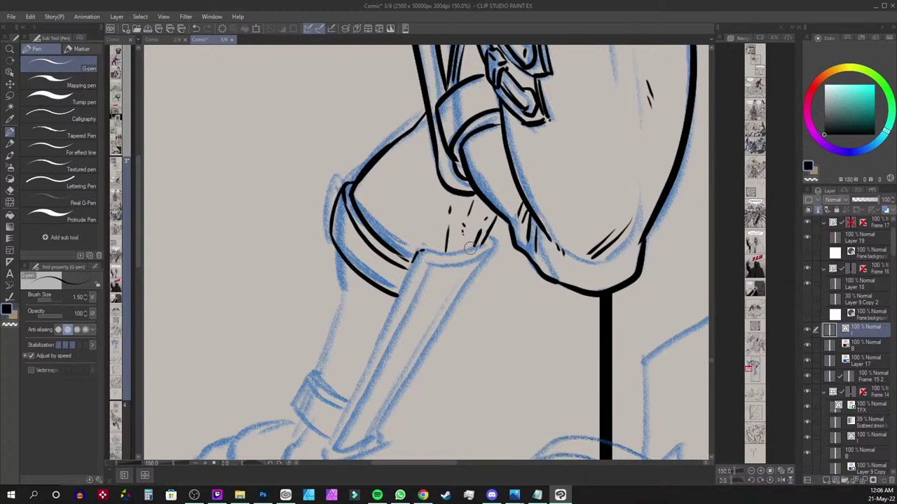
{"action": "mouse_move", "coordinate": [486, 240]}
{"action": "left_mouse_down"}
{"action": "mouse_move", "coordinate": [412, 263]}
{"action": "mouse_move", "coordinate": [443, 244]}
{"action": "mouse_move", "coordinate": [435, 247]}
{"action": "mouse_move", "coordinate": [447, 262]}
{"action": "mouse_move", "coordinate": [434, 268]}
{"action": "mouse_move", "coordinate": [483, 263]}
{"action": "left_mouse_up"}
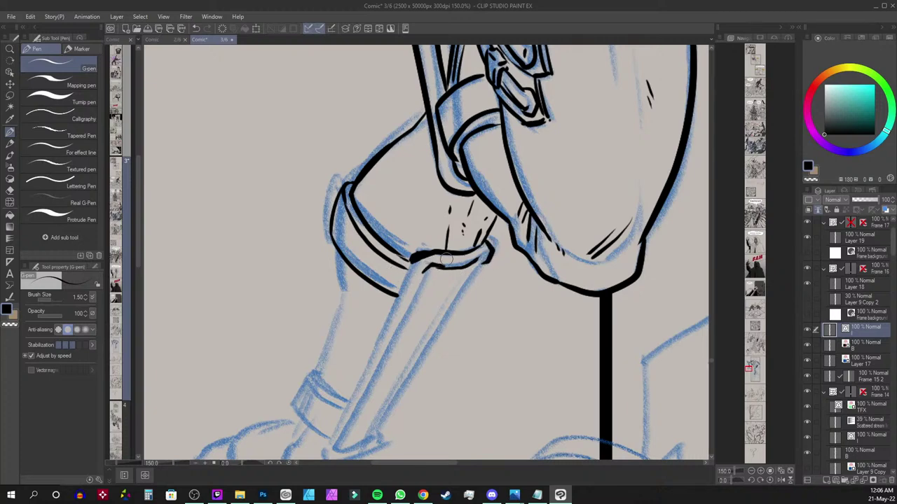
Ink the long parallel edges and lower end of the trailing leg's shin guard
{"action": "mouse_move", "coordinate": [426, 269]}
{"action": "left_mouse_down"}
{"action": "mouse_move", "coordinate": [456, 165]}
{"action": "mouse_move", "coordinate": [381, 279]}
{"action": "mouse_move", "coordinate": [356, 342]}
{"action": "left_mouse_up"}
{"action": "left_click_drag", "start_coordinate": [455, 173], "coordinate": [364, 341]}
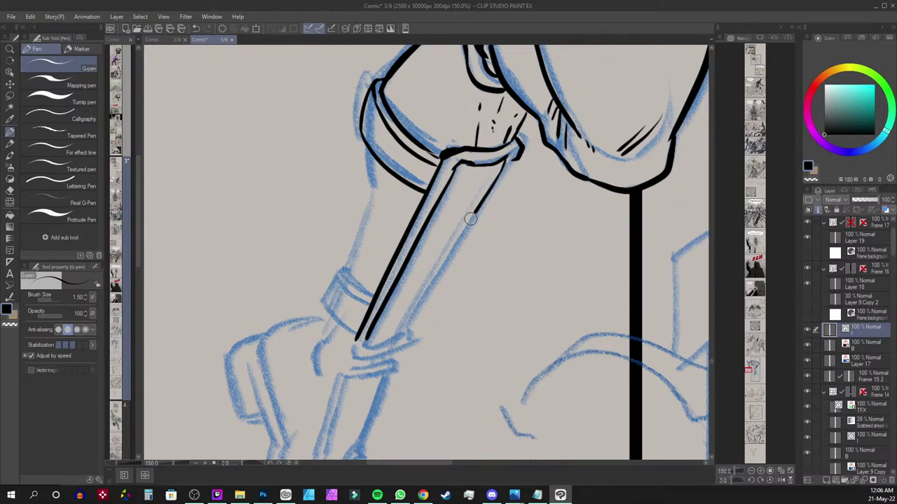
{"action": "mouse_move", "coordinate": [520, 158]}
{"action": "left_mouse_down"}
{"action": "mouse_move", "coordinate": [410, 335]}
{"action": "mouse_move", "coordinate": [384, 348]}
{"action": "mouse_move", "coordinate": [406, 335]}
{"action": "mouse_move", "coordinate": [404, 349]}
{"action": "mouse_move", "coordinate": [412, 326]}
{"action": "left_mouse_up"}
Ink the calf outline down to the ankle band's upper edge and add small texture marks on the trailing leg
{"action": "mouse_move", "coordinate": [349, 267]}
{"action": "left_mouse_down"}
{"action": "mouse_move", "coordinate": [347, 281]}
{"action": "mouse_move", "coordinate": [371, 303]}
{"action": "left_mouse_up"}
{"action": "key", "text": "ctrl+z"}
{"action": "left_click_drag", "start_coordinate": [370, 300], "coordinate": [347, 269]}
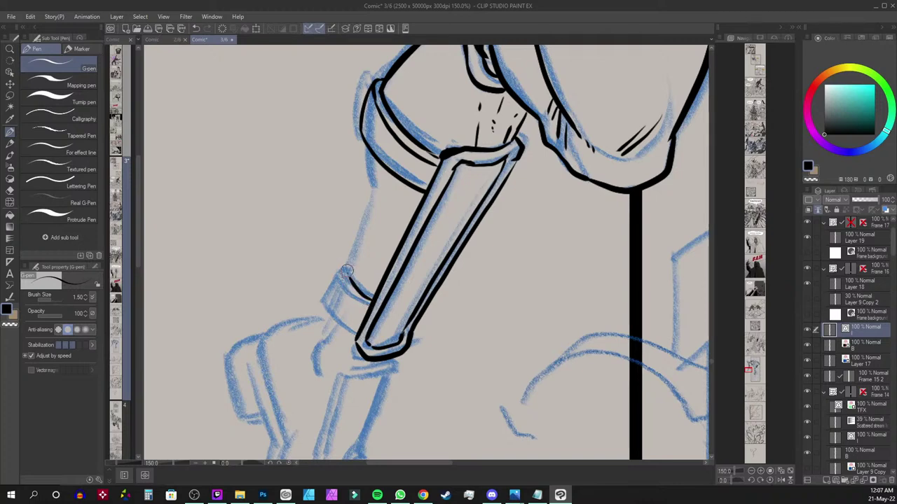
{"action": "left_click_drag", "start_coordinate": [366, 147], "coordinate": [369, 184]}
{"action": "left_click_drag", "start_coordinate": [370, 187], "coordinate": [347, 273]}
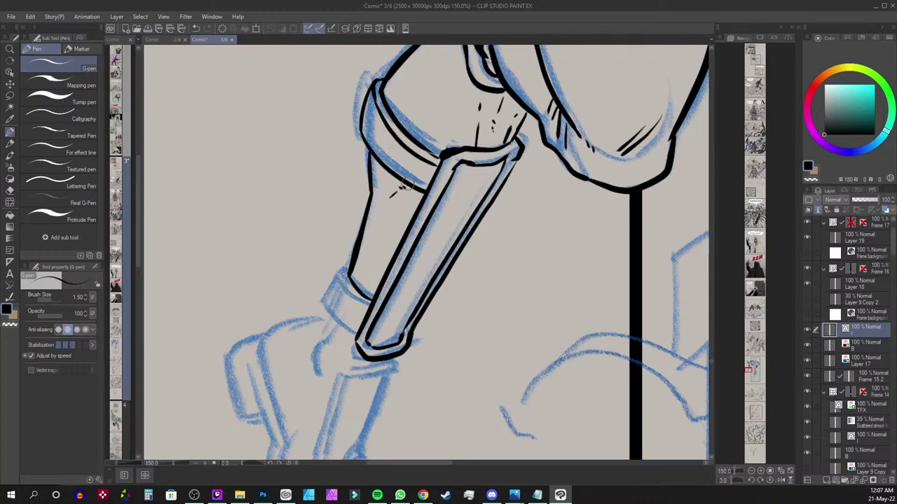
{"action": "scroll", "coordinate": [506, 249], "scroll_direction": "up", "scroll_amount": 2}
{"action": "scroll", "coordinate": [506, 249], "scroll_direction": "up", "scroll_amount": 2}
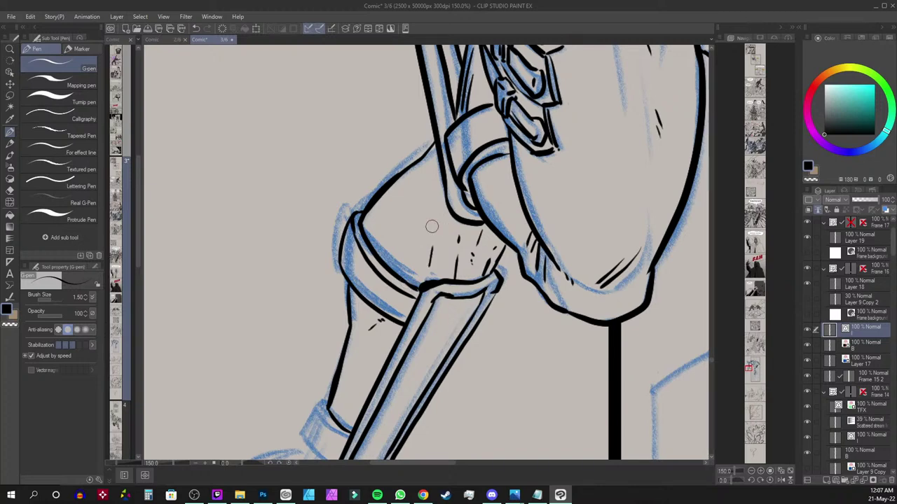
{"action": "left_click_drag", "start_coordinate": [434, 213], "coordinate": [435, 221]}
{"action": "scroll", "coordinate": [429, 259], "scroll_direction": "down", "scroll_amount": 4}
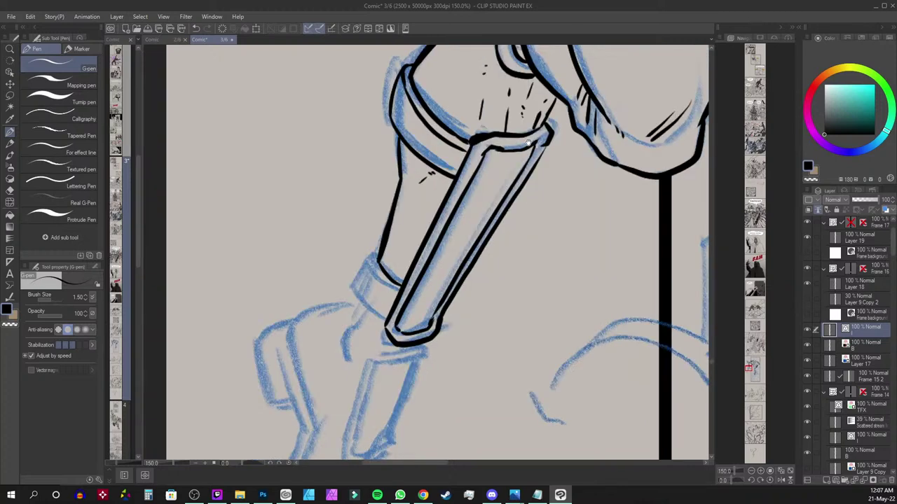
Ink the ankle band below the calf, then the boot's upper contour with its crease marks
{"action": "left_click_drag", "start_coordinate": [375, 258], "coordinate": [401, 285]}
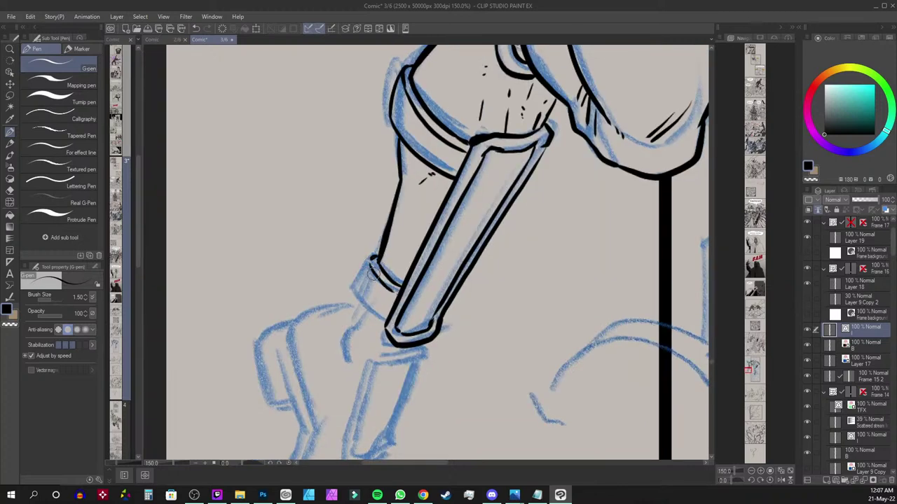
{"action": "mouse_move", "coordinate": [372, 259]}
{"action": "left_mouse_down"}
{"action": "mouse_move", "coordinate": [355, 287]}
{"action": "mouse_move", "coordinate": [387, 323]}
{"action": "left_mouse_up"}
{"action": "left_click_drag", "start_coordinate": [351, 212], "coordinate": [407, 146]}
{"action": "mouse_move", "coordinate": [413, 234]}
{"action": "left_mouse_down"}
{"action": "mouse_move", "coordinate": [395, 250]}
{"action": "mouse_move", "coordinate": [407, 271]}
{"action": "mouse_move", "coordinate": [401, 293]}
{"action": "left_mouse_up"}
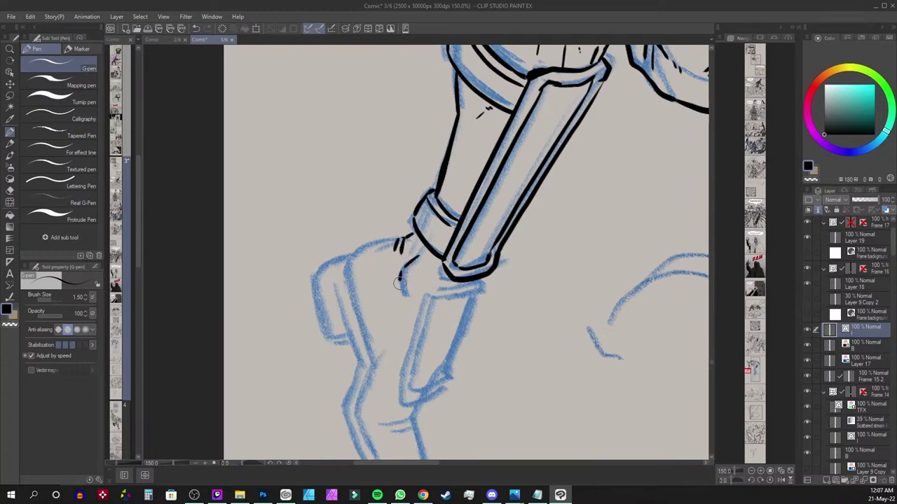
{"action": "left_click_drag", "start_coordinate": [398, 236], "coordinate": [349, 251]}
Ink the double-outlined guard plate that covers the boot below the shin guard
{"action": "mouse_move", "coordinate": [441, 289]}
{"action": "left_mouse_down"}
{"action": "mouse_move", "coordinate": [477, 283]}
{"action": "mouse_move", "coordinate": [481, 290]}
{"action": "left_mouse_up"}
{"action": "mouse_move", "coordinate": [480, 293]}
{"action": "left_mouse_down"}
{"action": "mouse_move", "coordinate": [420, 350]}
{"action": "mouse_move", "coordinate": [412, 382]}
{"action": "left_mouse_up"}
{"action": "mouse_move", "coordinate": [450, 284]}
{"action": "left_mouse_down"}
{"action": "mouse_move", "coordinate": [418, 325]}
{"action": "mouse_move", "coordinate": [398, 397]}
{"action": "mouse_move", "coordinate": [411, 380]}
{"action": "mouse_move", "coordinate": [427, 388]}
{"action": "mouse_move", "coordinate": [452, 370]}
{"action": "left_mouse_up"}
{"action": "mouse_move", "coordinate": [472, 300]}
{"action": "left_mouse_down"}
{"action": "mouse_move", "coordinate": [437, 380]}
{"action": "mouse_move", "coordinate": [401, 396]}
{"action": "mouse_move", "coordinate": [432, 400]}
{"action": "mouse_move", "coordinate": [445, 381]}
{"action": "left_mouse_up"}
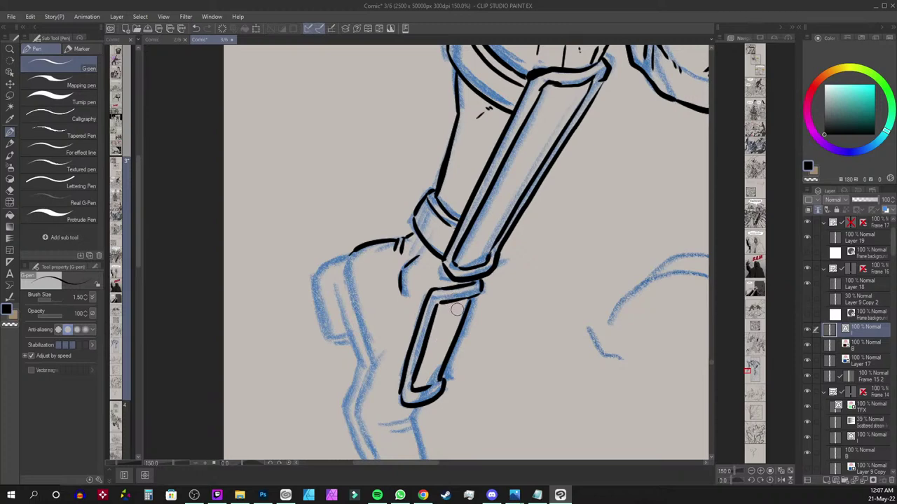
Ink the boot's contour from the heel along the sole and around the toe
{"action": "scroll", "coordinate": [456, 309], "scroll_direction": "down", "scroll_amount": 4}
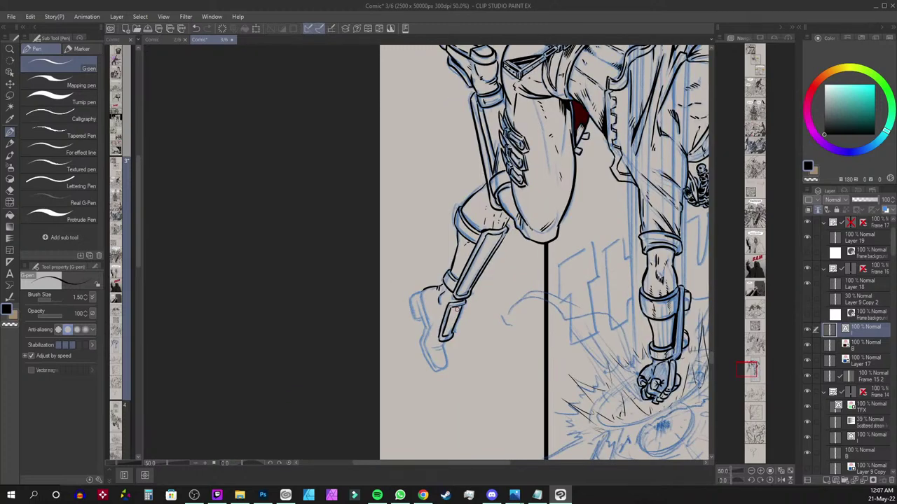
{"action": "scroll", "coordinate": [456, 309], "scroll_direction": "up", "scroll_amount": 3}
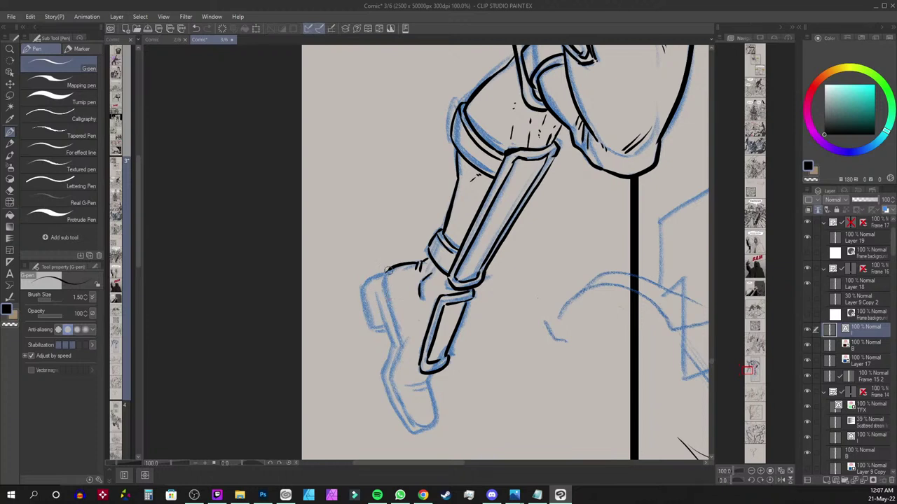
{"action": "mouse_move", "coordinate": [383, 273]}
{"action": "left_mouse_down"}
{"action": "mouse_move", "coordinate": [397, 332]}
{"action": "mouse_move", "coordinate": [390, 387]}
{"action": "mouse_move", "coordinate": [420, 426]}
{"action": "mouse_move", "coordinate": [433, 415]}
{"action": "mouse_move", "coordinate": [428, 378]}
{"action": "left_mouse_up"}
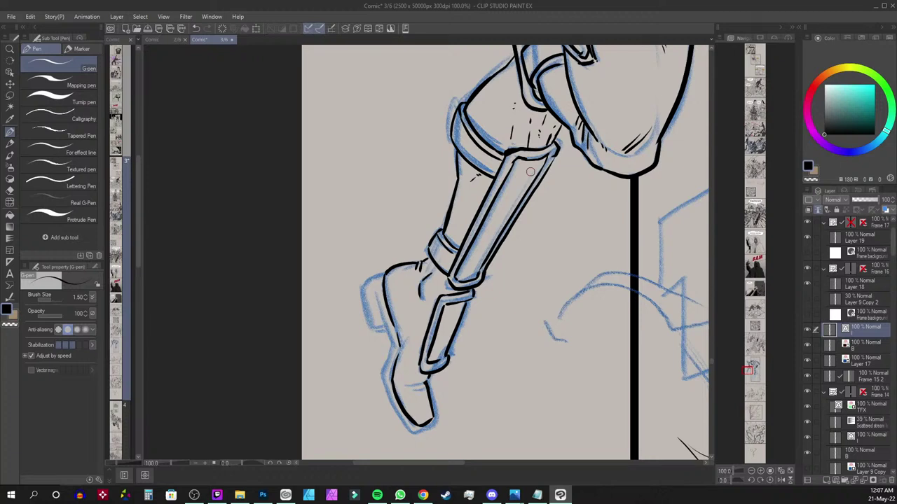
{"action": "left_click_drag", "start_coordinate": [531, 164], "coordinate": [480, 250]}
{"action": "left_click_drag", "start_coordinate": [532, 164], "coordinate": [461, 287]}
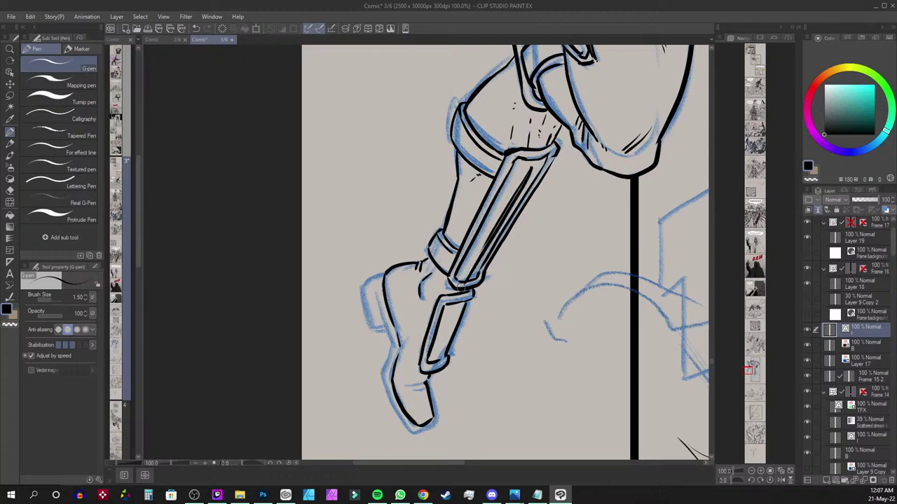
{"action": "key", "text": "ctrl+z"}
{"action": "key", "text": "ctrl+z"}
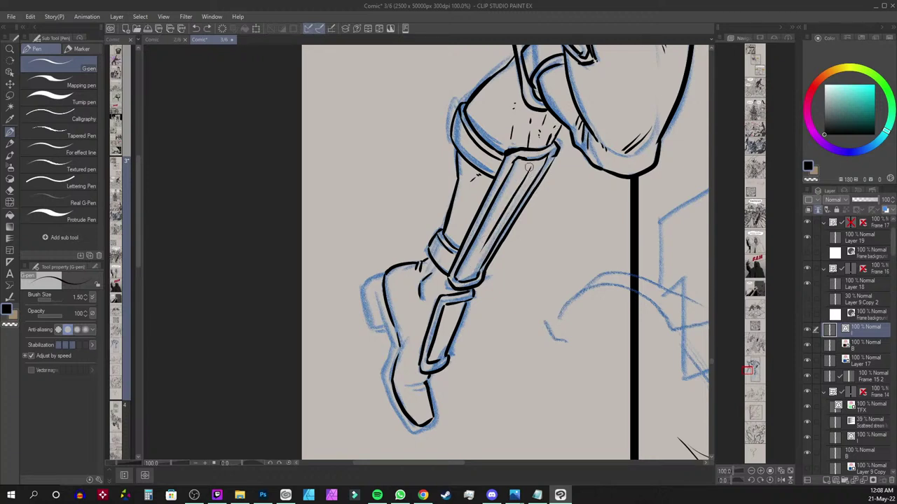
Shade the insides of the shin guard and the boot's guard plate with heavy lengthwise black strokes
{"action": "left_click_drag", "start_coordinate": [534, 168], "coordinate": [477, 276]}
{"action": "mouse_move", "coordinate": [501, 225]}
{"action": "left_mouse_down"}
{"action": "mouse_move", "coordinate": [478, 274]}
{"action": "mouse_move", "coordinate": [535, 165]}
{"action": "mouse_move", "coordinate": [489, 247]}
{"action": "left_mouse_up"}
{"action": "left_click_drag", "start_coordinate": [534, 166], "coordinate": [492, 232]}
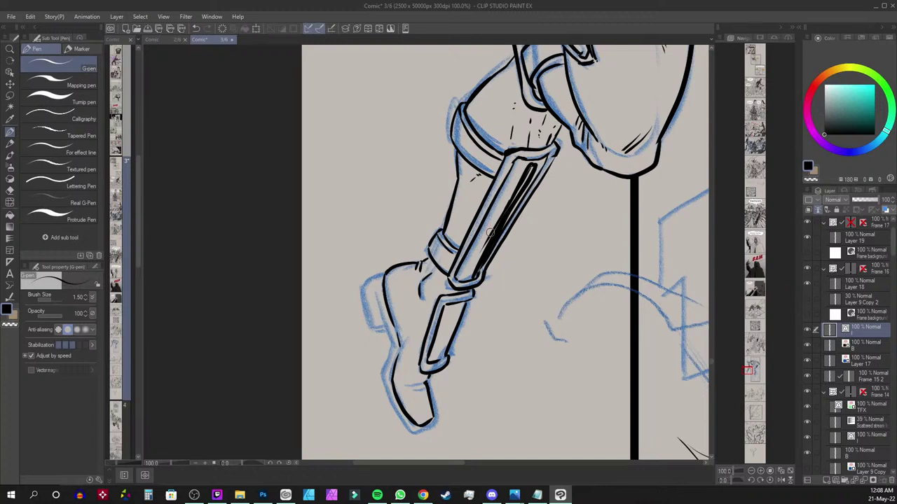
{"action": "left_click_drag", "start_coordinate": [447, 309], "coordinate": [439, 357]}
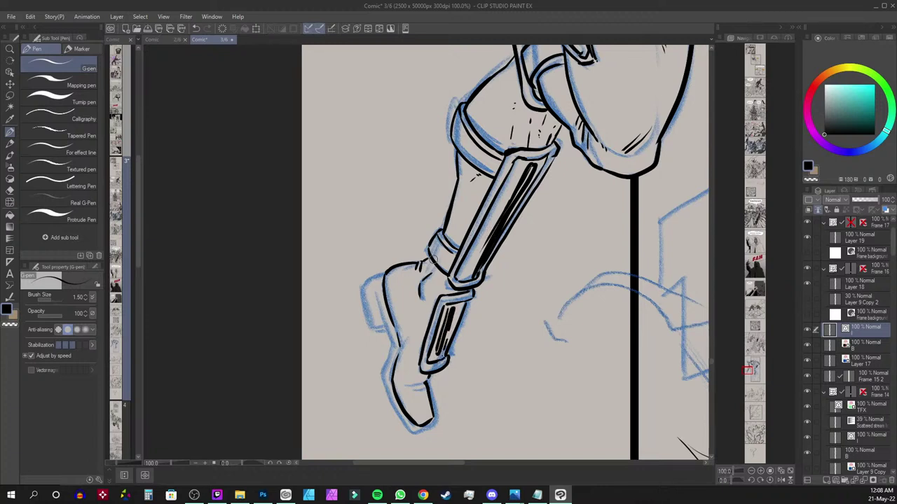
Ink the boot's heel block and the sole edge running from the heel around to the toe
{"action": "left_click_drag", "start_coordinate": [388, 270], "coordinate": [383, 282]}
{"action": "scroll", "coordinate": [387, 244], "scroll_direction": "up", "scroll_amount": 1}
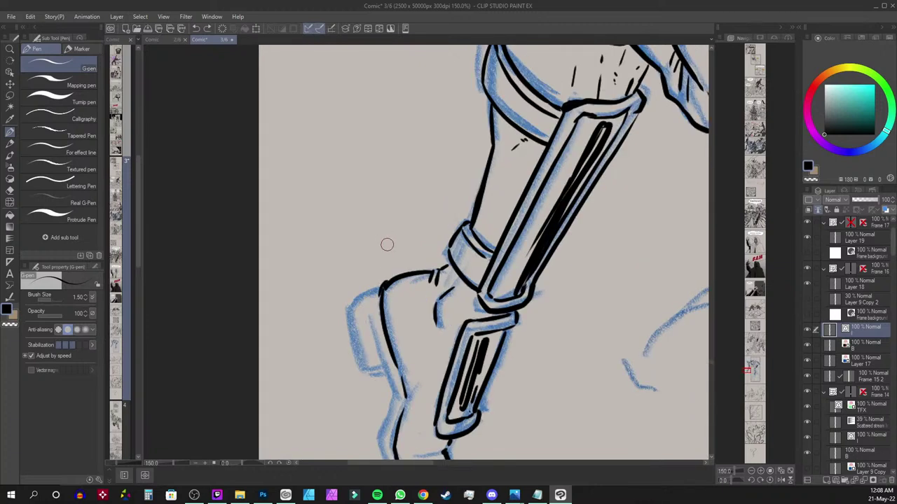
{"action": "mouse_move", "coordinate": [387, 281]}
{"action": "left_mouse_down"}
{"action": "mouse_move", "coordinate": [414, 171]}
{"action": "mouse_move", "coordinate": [407, 210]}
{"action": "mouse_move", "coordinate": [428, 284]}
{"action": "mouse_move", "coordinate": [417, 327]}
{"action": "mouse_move", "coordinate": [429, 375]}
{"action": "mouse_move", "coordinate": [456, 410]}
{"action": "mouse_move", "coordinate": [471, 406]}
{"action": "left_mouse_up"}
{"action": "mouse_move", "coordinate": [414, 169]}
{"action": "left_mouse_down"}
{"action": "mouse_move", "coordinate": [384, 182]}
{"action": "mouse_move", "coordinate": [384, 217]}
{"action": "mouse_move", "coordinate": [420, 304]}
{"action": "mouse_move", "coordinate": [418, 290]}
{"action": "mouse_move", "coordinate": [407, 343]}
{"action": "mouse_move", "coordinate": [406, 335]}
{"action": "mouse_move", "coordinate": [421, 382]}
{"action": "mouse_move", "coordinate": [451, 416]}
{"action": "mouse_move", "coordinate": [476, 408]}
{"action": "left_mouse_up"}
{"action": "left_click_drag", "start_coordinate": [453, 347], "coordinate": [464, 350]}
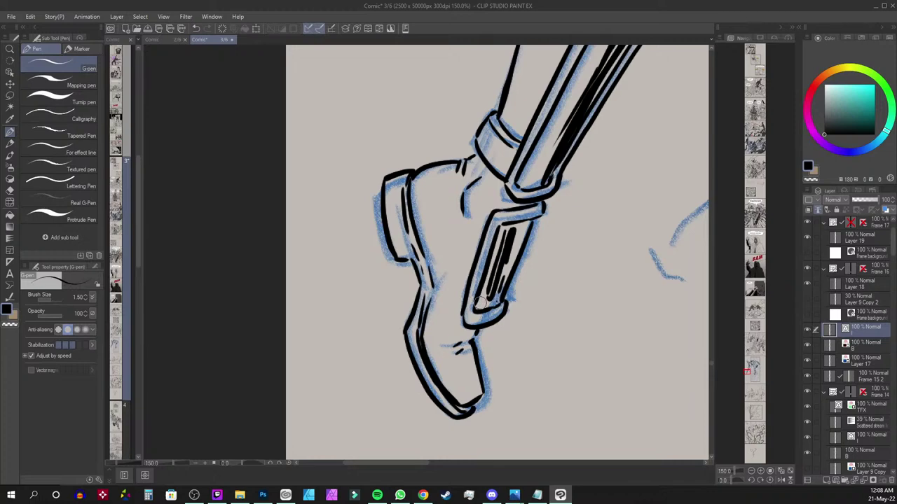
{"action": "scroll", "coordinate": [497, 177], "scroll_direction": "down", "scroll_amount": 4}
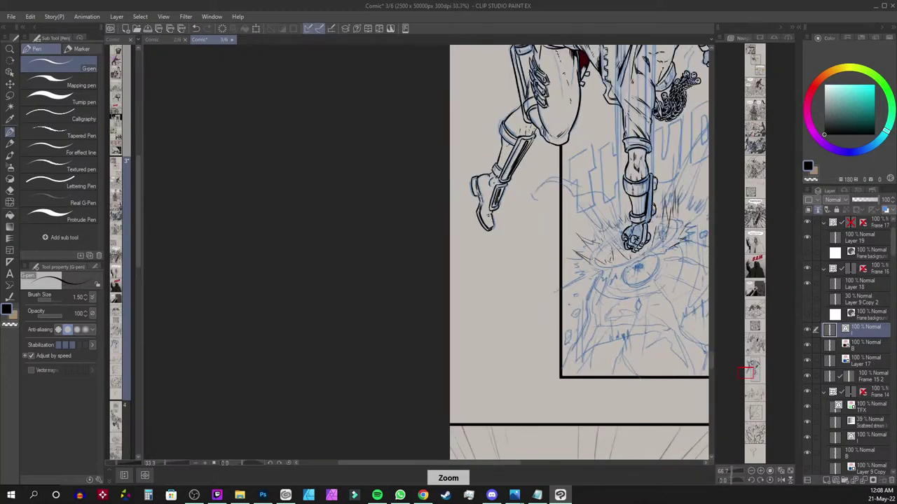
{"action": "left_click_drag", "start_coordinate": [496, 178], "coordinate": [335, 303]}
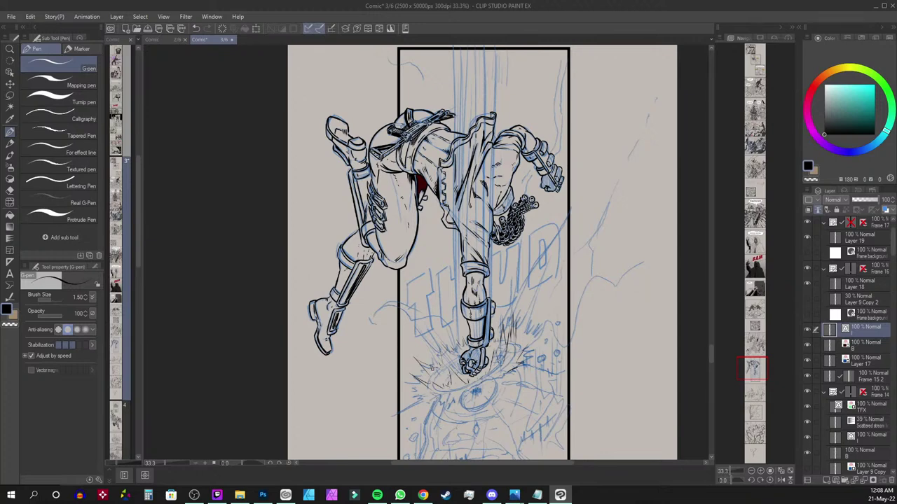
{"action": "scroll", "coordinate": [432, 369], "scroll_direction": "up", "scroll_amount": 4}
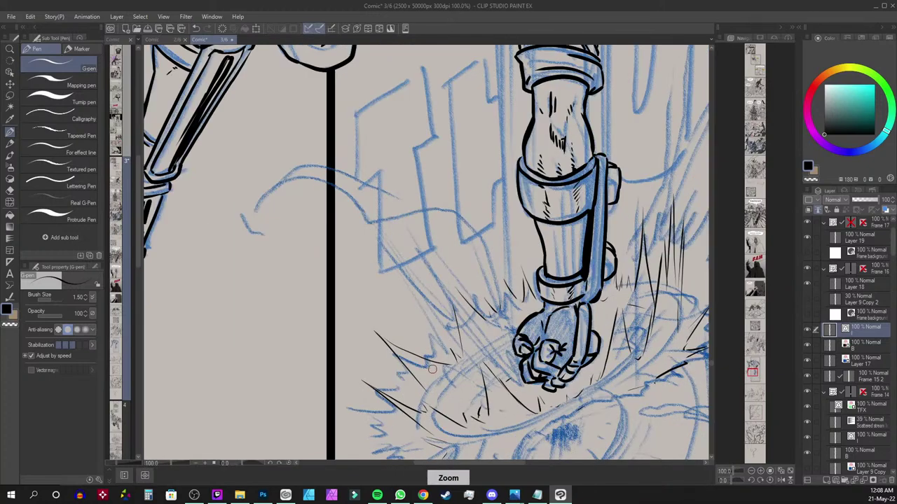
{"action": "left_click_drag", "start_coordinate": [524, 335], "coordinate": [467, 225]}
{"action": "mouse_move", "coordinate": [427, 299]}
{"action": "left_mouse_down"}
{"action": "mouse_move", "coordinate": [422, 277]}
{"action": "mouse_move", "coordinate": [432, 300]}
{"action": "left_mouse_up"}
{"action": "mouse_move", "coordinate": [413, 252]}
{"action": "left_mouse_down"}
{"action": "mouse_move", "coordinate": [432, 287]}
{"action": "mouse_move", "coordinate": [431, 269]}
{"action": "left_mouse_up"}
{"action": "left_click_drag", "start_coordinate": [415, 231], "coordinate": [429, 273]}
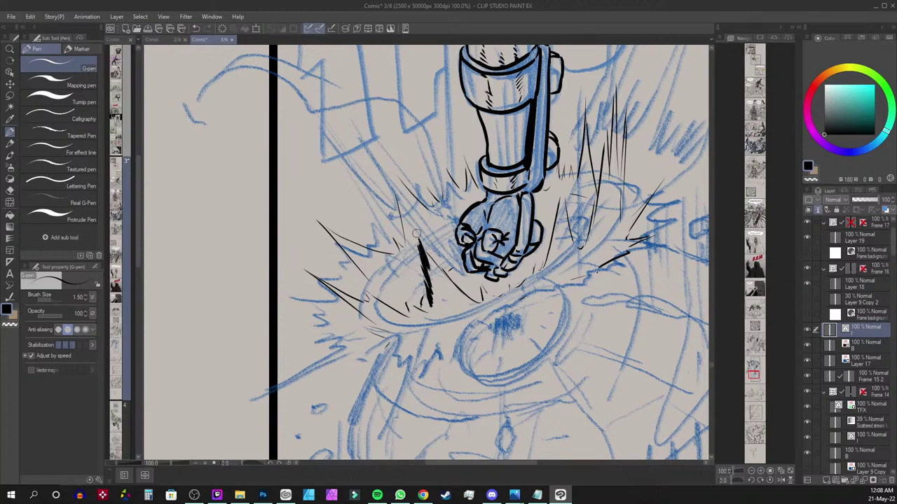
{"action": "left_click_drag", "start_coordinate": [416, 231], "coordinate": [430, 271]}
{"action": "left_click_drag", "start_coordinate": [422, 237], "coordinate": [437, 274]}
{"action": "mouse_move", "coordinate": [426, 242]}
{"action": "left_mouse_down"}
{"action": "mouse_move", "coordinate": [438, 275]}
{"action": "mouse_move", "coordinate": [435, 268]}
{"action": "left_mouse_up"}
{"action": "key", "text": "ctrl+z"}
{"action": "key", "text": "ctrl+z"}
{"action": "key", "text": "ctrl+z"}
{"action": "key", "text": "ctrl+z"}
{"action": "key", "text": "ctrl+z"}
{"action": "key", "text": "ctrl+z"}
{"action": "key", "text": "ctrl+z"}
{"action": "key", "text": "ctrl+z"}
{"action": "key", "text": "ctrl+z"}
{"action": "key", "text": "ctrl+z"}
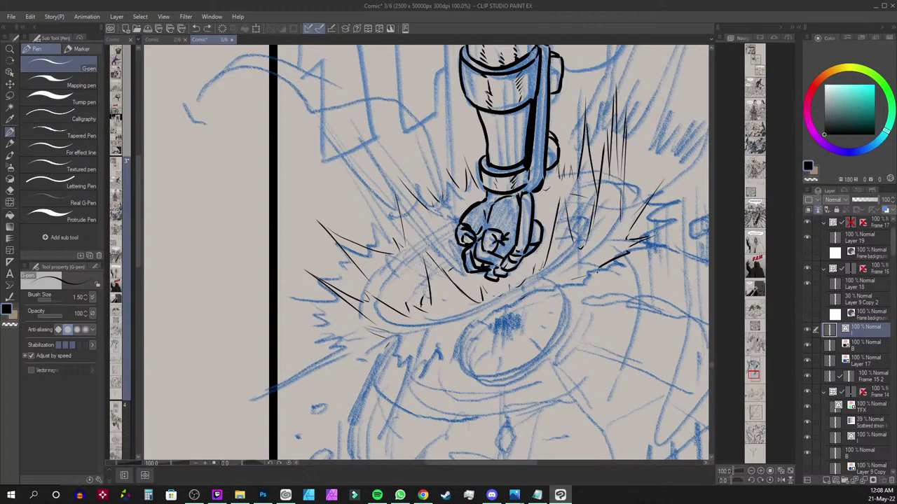
{"action": "key", "text": "ctrl+z"}
Lasso the thin black burst lines around the fist and move them onto their own layer directly below the ink layer
{"action": "key", "text": "m"}
{"action": "mouse_move", "coordinate": [463, 149]}
{"action": "left_mouse_down"}
{"action": "mouse_move", "coordinate": [478, 163]}
{"action": "mouse_move", "coordinate": [477, 195]}
{"action": "mouse_move", "coordinate": [452, 213]}
{"action": "mouse_move", "coordinate": [457, 261]}
{"action": "mouse_move", "coordinate": [468, 281]}
{"action": "mouse_move", "coordinate": [502, 280]}
{"action": "left_mouse_up"}
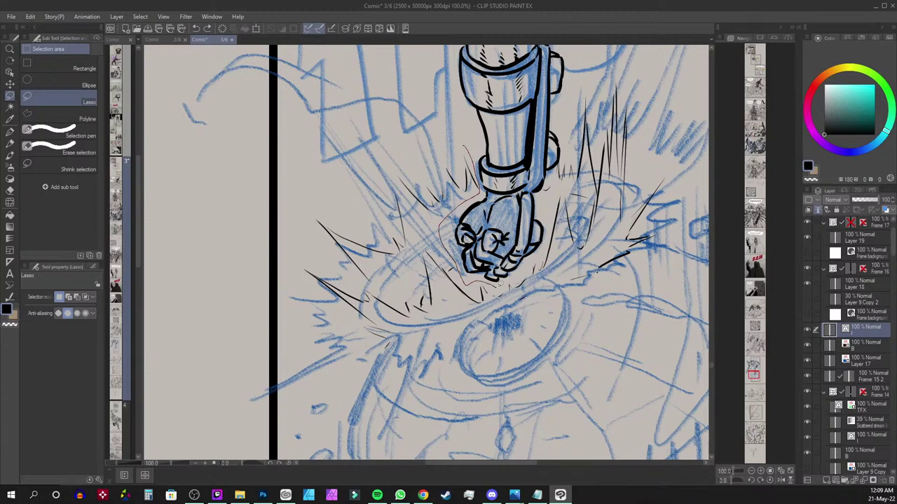
{"action": "mouse_move", "coordinate": [539, 255]}
{"action": "left_mouse_down"}
{"action": "mouse_move", "coordinate": [550, 235]}
{"action": "mouse_move", "coordinate": [547, 196]}
{"action": "left_mouse_up"}
{"action": "mouse_move", "coordinate": [559, 162]}
{"action": "left_mouse_down"}
{"action": "mouse_move", "coordinate": [582, 88]}
{"action": "mouse_move", "coordinate": [618, 68]}
{"action": "mouse_move", "coordinate": [675, 196]}
{"action": "mouse_move", "coordinate": [619, 276]}
{"action": "mouse_move", "coordinate": [431, 364]}
{"action": "mouse_move", "coordinate": [325, 359]}
{"action": "mouse_move", "coordinate": [407, 124]}
{"action": "mouse_move", "coordinate": [455, 128]}
{"action": "left_mouse_up"}
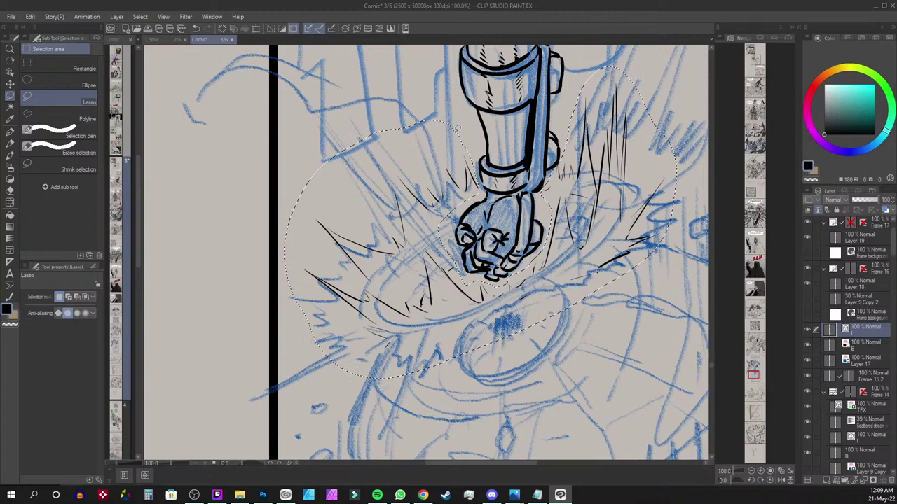
{"action": "key", "text": "Delete"}
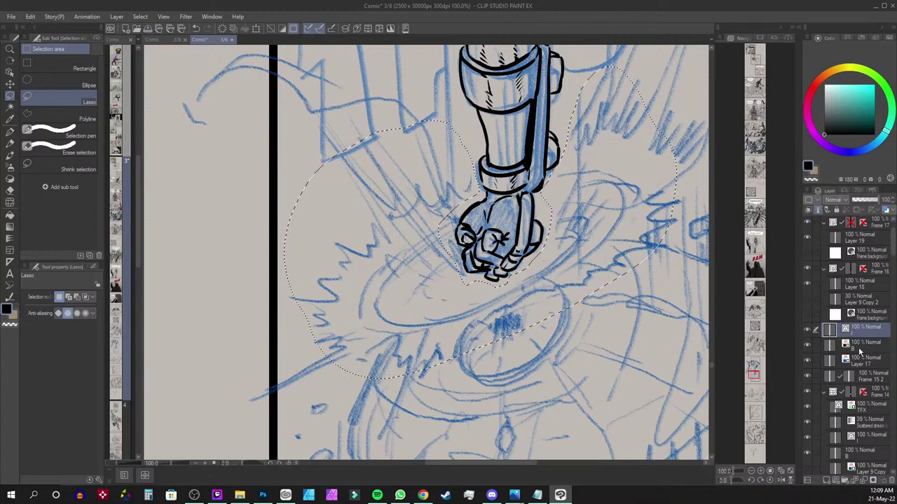
{"action": "left_click", "coordinate": [856, 344]}
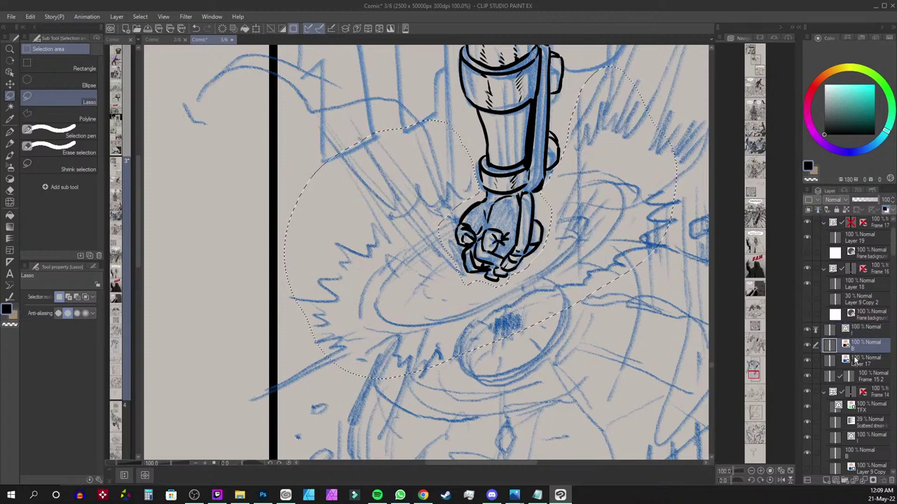
{"action": "key", "text": "ctrl+v"}
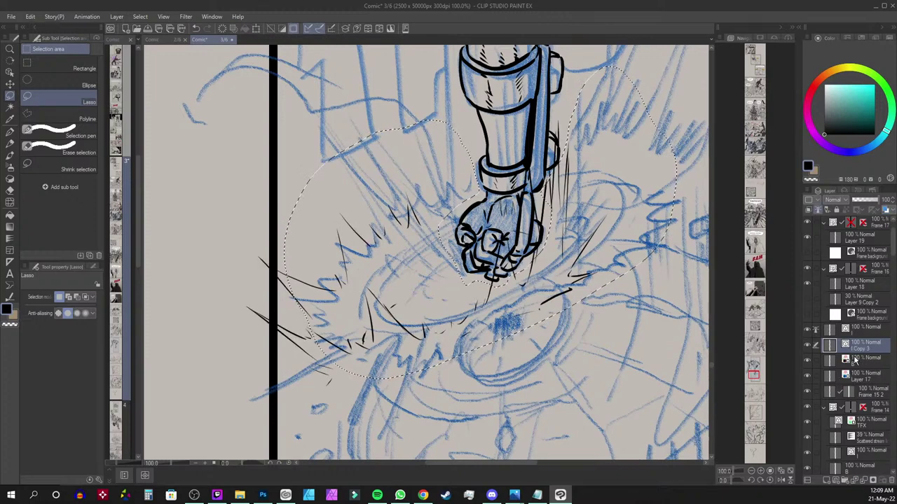
{"action": "key", "text": "ctrl+z"}
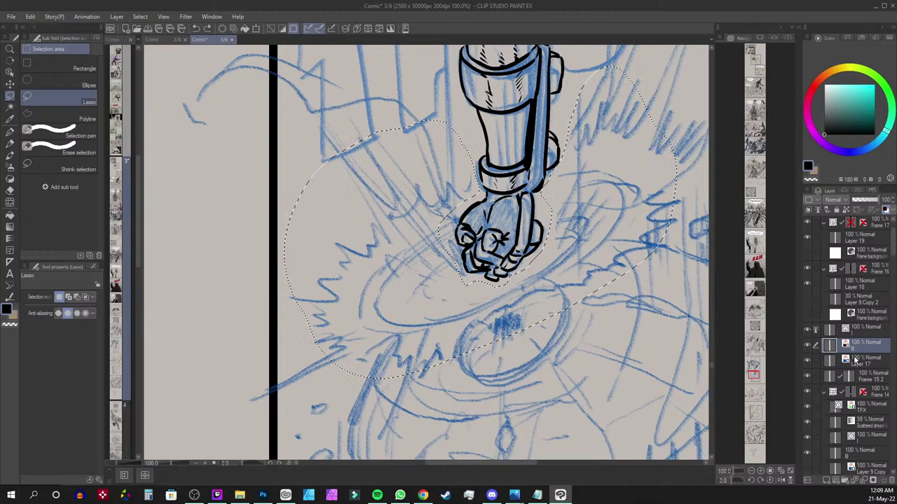
{"action": "key", "text": "ctrl+y"}
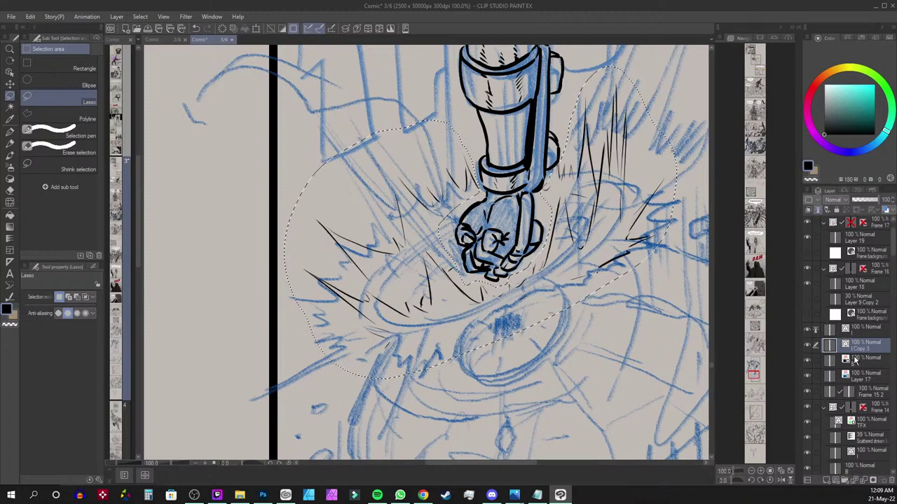
Give the separated burst lines a green layer color and clear the selection
{"action": "left_click", "coordinate": [886, 210]}
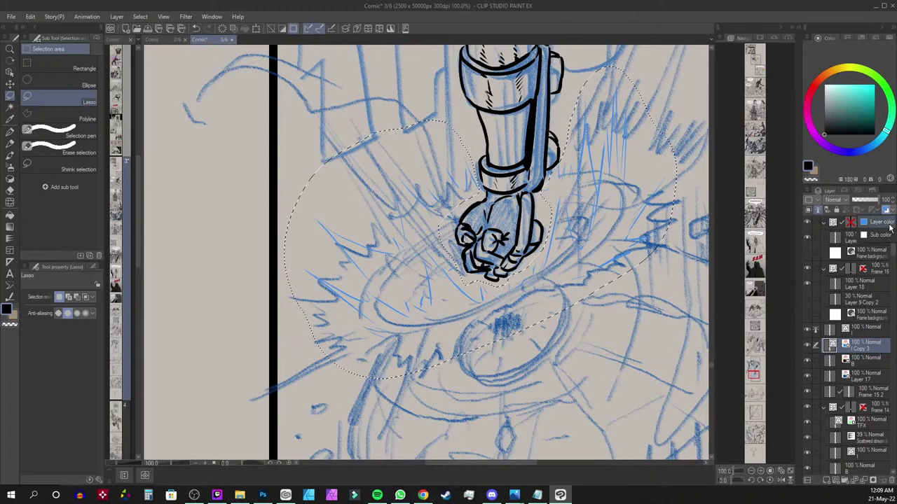
{"action": "left_click", "coordinate": [887, 224]}
{"action": "left_click", "coordinate": [577, 172]}
{"action": "left_click_drag", "start_coordinate": [544, 155], "coordinate": [545, 169]}
{"action": "left_click", "coordinate": [672, 65]}
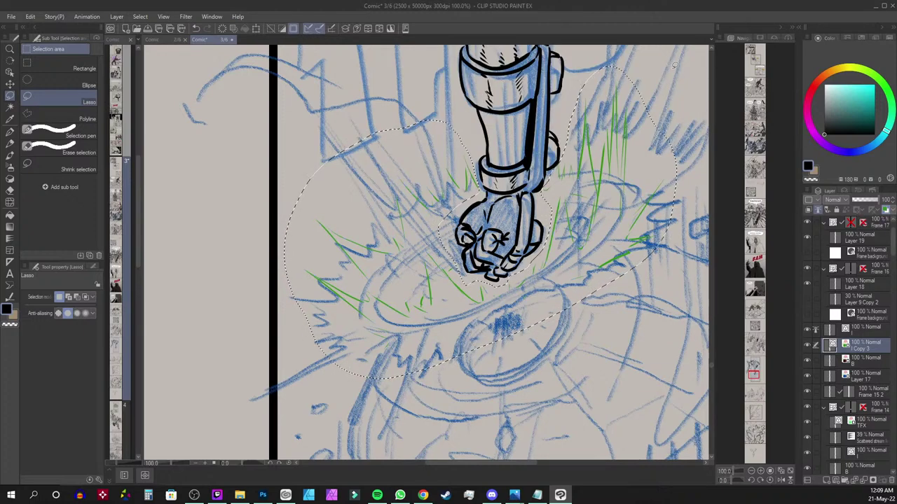
{"action": "key", "text": "ctrl+d"}
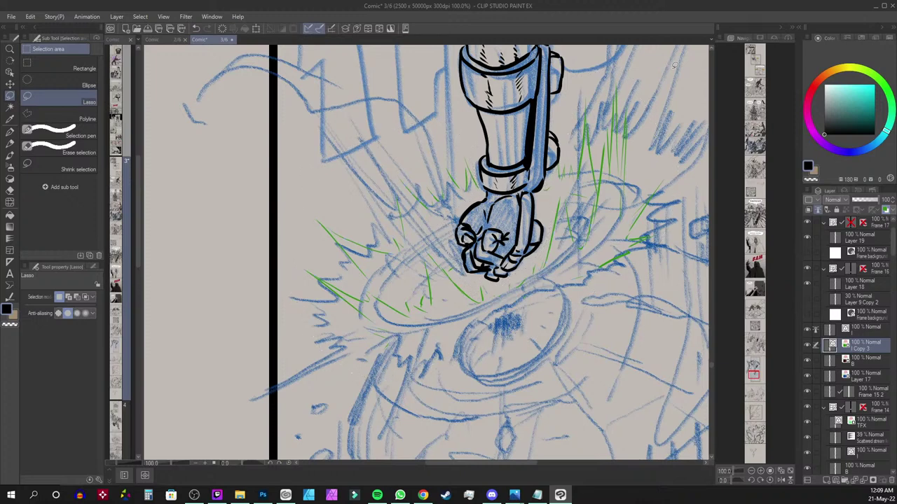
On the ink layer, hatch the burst's edge with short upright strokes from beneath the fist rightward, forming the first tall spike
{"action": "left_click", "coordinate": [887, 329]}
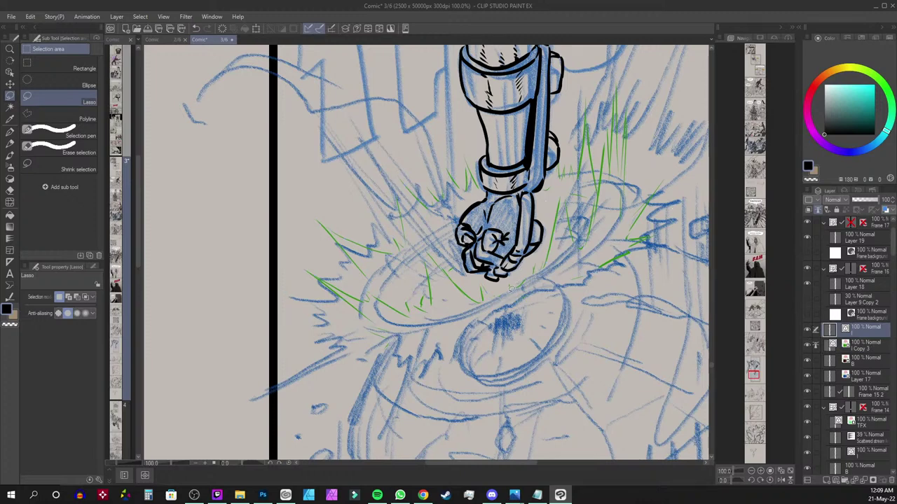
{"action": "key", "text": "p"}
{"action": "left_click_drag", "start_coordinate": [508, 293], "coordinate": [532, 265]}
{"action": "left_click_drag", "start_coordinate": [534, 276], "coordinate": [532, 256]}
{"action": "left_click_drag", "start_coordinate": [534, 274], "coordinate": [540, 245]}
{"action": "left_click_drag", "start_coordinate": [541, 270], "coordinate": [554, 210]}
{"action": "left_click_drag", "start_coordinate": [554, 246], "coordinate": [563, 167]}
{"action": "mouse_move", "coordinate": [560, 207]}
{"action": "left_mouse_down"}
{"action": "mouse_move", "coordinate": [563, 149]}
{"action": "mouse_move", "coordinate": [564, 157]}
{"action": "left_mouse_up"}
{"action": "mouse_move", "coordinate": [564, 192]}
{"action": "left_mouse_down"}
{"action": "mouse_move", "coordinate": [563, 242]}
{"action": "mouse_move", "coordinate": [566, 190]}
{"action": "left_mouse_up"}
{"action": "left_click_drag", "start_coordinate": [566, 237], "coordinate": [567, 187]}
{"action": "mouse_move", "coordinate": [567, 255]}
{"action": "left_mouse_down"}
{"action": "mouse_move", "coordinate": [569, 196]}
{"action": "mouse_move", "coordinate": [575, 209]}
{"action": "left_mouse_up"}
{"action": "left_click_drag", "start_coordinate": [577, 258], "coordinate": [576, 216]}
{"action": "mouse_move", "coordinate": [579, 249]}
{"action": "left_mouse_down"}
{"action": "mouse_move", "coordinate": [579, 221]}
{"action": "mouse_move", "coordinate": [608, 235]}
{"action": "mouse_move", "coordinate": [470, 334]}
{"action": "mouse_move", "coordinate": [442, 320]}
{"action": "mouse_move", "coordinate": [448, 316]}
{"action": "left_mouse_up"}
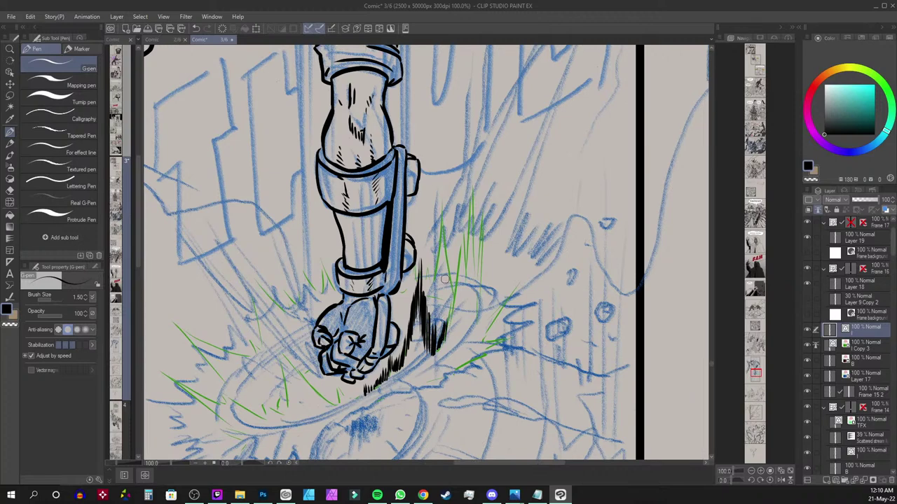
Continue the burst's hatched edge to the right with a second spike and a much taller, narrow spike
{"action": "left_click_drag", "start_coordinate": [445, 279], "coordinate": [421, 309]}
{"action": "left_click_drag", "start_coordinate": [424, 366], "coordinate": [429, 321]}
{"action": "mouse_move", "coordinate": [424, 357]}
{"action": "left_mouse_down"}
{"action": "mouse_move", "coordinate": [428, 283]}
{"action": "mouse_move", "coordinate": [432, 290]}
{"action": "left_mouse_up"}
{"action": "left_click_drag", "start_coordinate": [430, 339], "coordinate": [434, 261]}
{"action": "left_click_drag", "start_coordinate": [438, 311], "coordinate": [439, 253]}
{"action": "left_click_drag", "start_coordinate": [440, 315], "coordinate": [441, 271]}
{"action": "left_click_drag", "start_coordinate": [444, 313], "coordinate": [457, 232]}
{"action": "left_click_drag", "start_coordinate": [453, 304], "coordinate": [465, 196]}
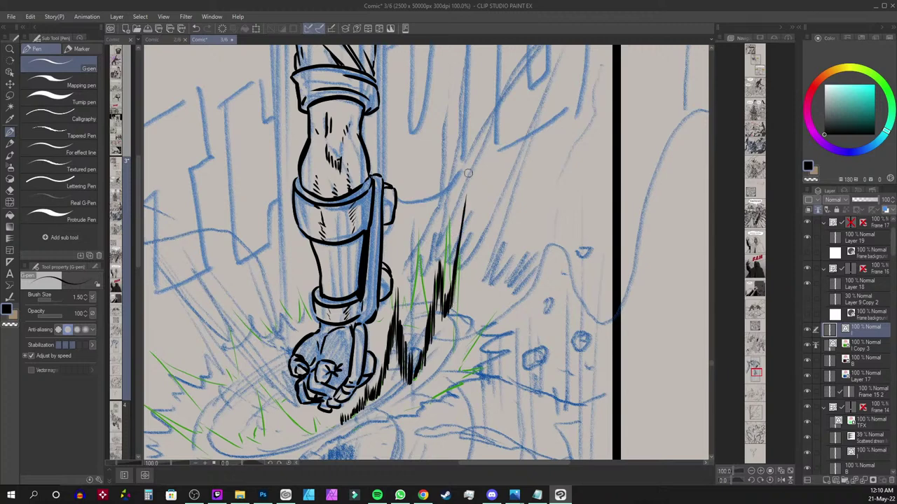
{"action": "left_click_drag", "start_coordinate": [459, 231], "coordinate": [468, 160]}
{"action": "left_click_drag", "start_coordinate": [458, 242], "coordinate": [465, 192]}
{"action": "left_click_drag", "start_coordinate": [457, 326], "coordinate": [464, 210]}
{"action": "left_click_drag", "start_coordinate": [452, 342], "coordinate": [462, 232]}
Ink the slanted spikes that shoot outward at the burst's right end
{"action": "mouse_move", "coordinate": [457, 308]}
{"action": "left_mouse_down"}
{"action": "mouse_move", "coordinate": [454, 345]}
{"action": "mouse_move", "coordinate": [526, 222]}
{"action": "mouse_move", "coordinate": [512, 283]}
{"action": "left_mouse_up"}
{"action": "mouse_move", "coordinate": [519, 272]}
{"action": "left_mouse_down"}
{"action": "mouse_move", "coordinate": [574, 228]}
{"action": "mouse_move", "coordinate": [544, 269]}
{"action": "left_mouse_up"}
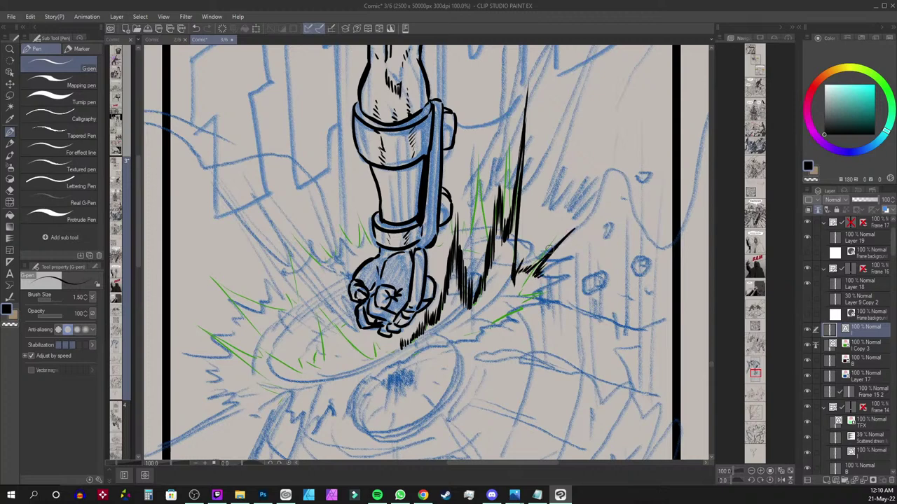
{"action": "mouse_move", "coordinate": [582, 247]}
{"action": "left_mouse_down"}
{"action": "mouse_move", "coordinate": [628, 208]}
{"action": "mouse_move", "coordinate": [586, 248]}
{"action": "mouse_move", "coordinate": [568, 248]}
{"action": "mouse_move", "coordinate": [639, 238]}
{"action": "mouse_move", "coordinate": [566, 260]}
{"action": "left_mouse_up"}
{"action": "left_click_drag", "start_coordinate": [617, 249], "coordinate": [560, 270]}
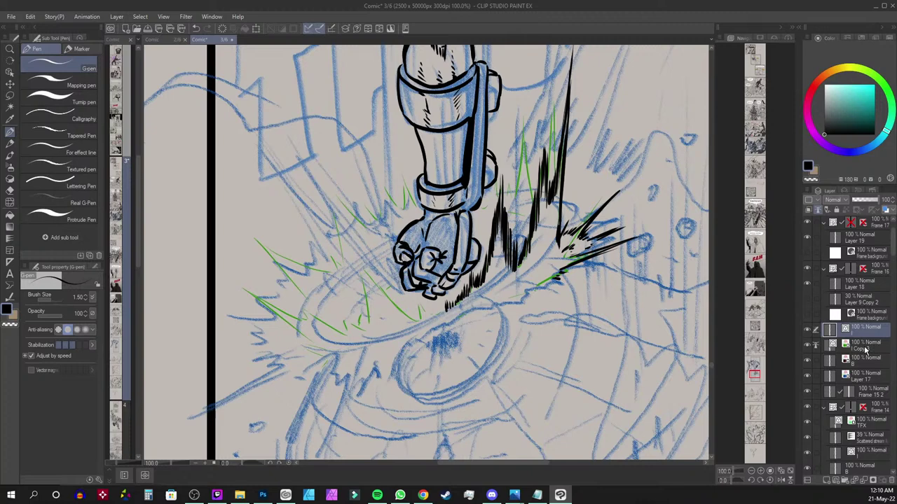
Lower the green burst-line layer's opacity to 63% and return to the ink layer
{"action": "left_click", "coordinate": [865, 345]}
{"action": "left_click_drag", "start_coordinate": [878, 201], "coordinate": [869, 208]}
{"action": "left_click", "coordinate": [866, 332]}
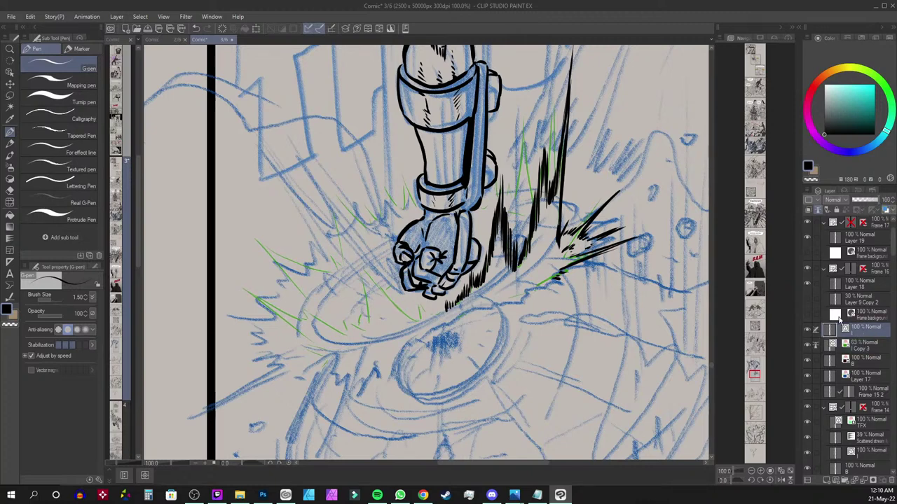
Ink the jagged lower edge of the burst right of the fist, and hatch the dark center of the oval below
{"action": "mouse_move", "coordinate": [551, 280]}
{"action": "left_mouse_down"}
{"action": "mouse_move", "coordinate": [581, 297]}
{"action": "mouse_move", "coordinate": [554, 296]}
{"action": "mouse_move", "coordinate": [545, 305]}
{"action": "left_mouse_up"}
{"action": "mouse_move", "coordinate": [522, 297]}
{"action": "left_mouse_down"}
{"action": "mouse_move", "coordinate": [541, 303]}
{"action": "mouse_move", "coordinate": [508, 309]}
{"action": "left_mouse_up"}
{"action": "mouse_move", "coordinate": [489, 300]}
{"action": "left_mouse_down"}
{"action": "mouse_move", "coordinate": [504, 311]}
{"action": "mouse_move", "coordinate": [494, 315]}
{"action": "left_mouse_up"}
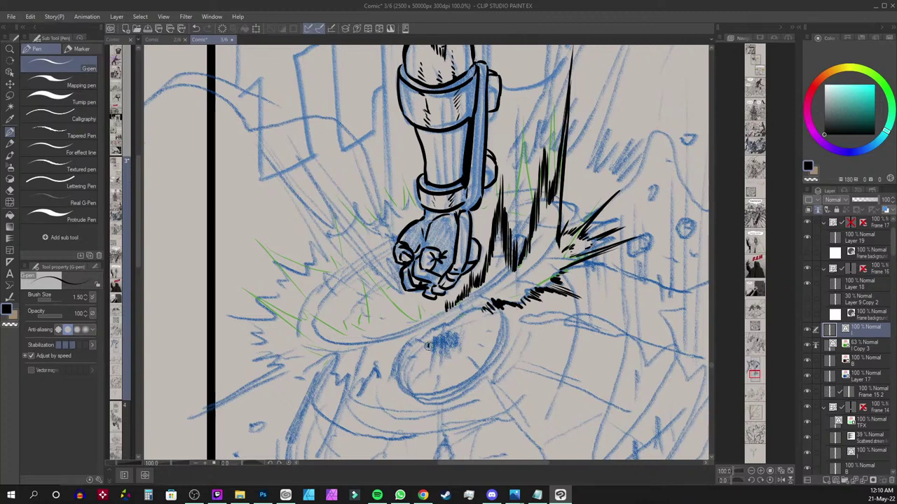
{"action": "mouse_move", "coordinate": [433, 336]}
{"action": "left_mouse_down"}
{"action": "mouse_move", "coordinate": [429, 377]}
{"action": "mouse_move", "coordinate": [437, 354]}
{"action": "mouse_move", "coordinate": [449, 363]}
{"action": "mouse_move", "coordinate": [457, 350]}
{"action": "mouse_move", "coordinate": [445, 347]}
{"action": "left_mouse_up"}
{"action": "left_click_drag", "start_coordinate": [454, 339], "coordinate": [455, 349]}
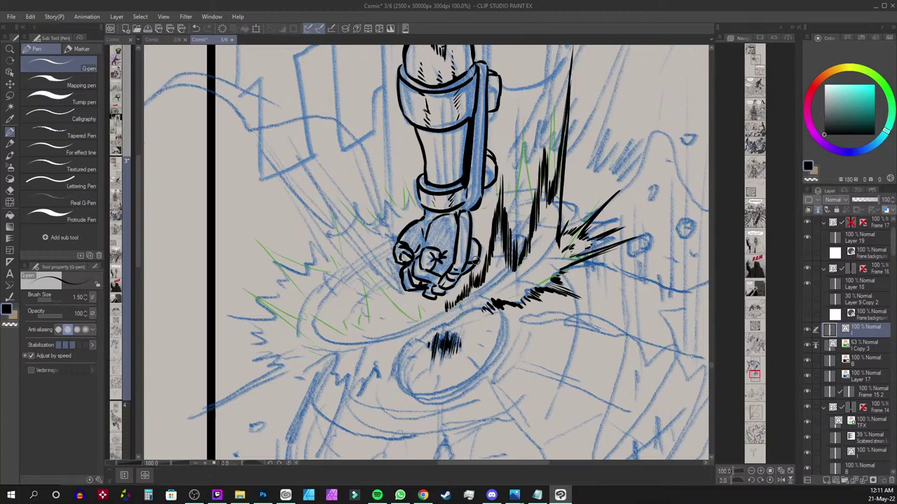
{"action": "key", "text": "alt+Tab"}
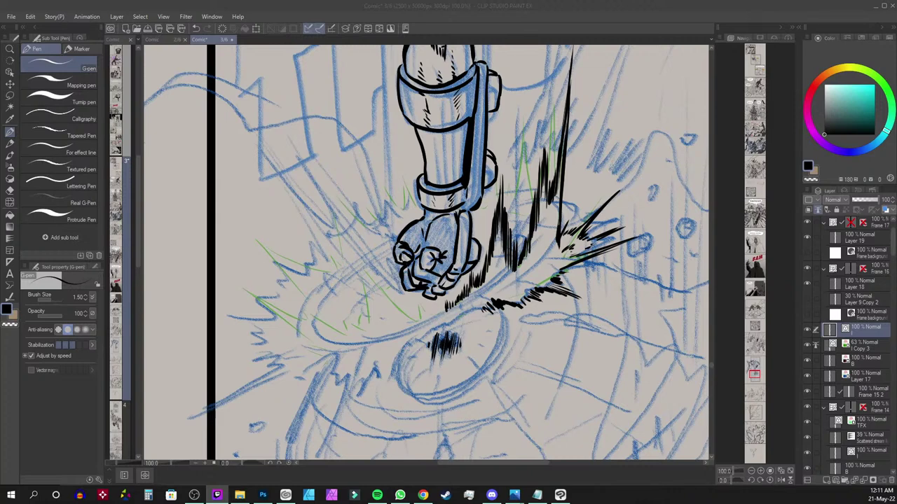
{"action": "left_click", "coordinate": [593, 244]}
Ink the burst's lower edge leftward above the oval with dense slanted strokes, ending in a long spike toward the panel border
{"action": "mouse_move", "coordinate": [491, 307]}
{"action": "left_mouse_down"}
{"action": "mouse_move", "coordinate": [414, 337]}
{"action": "mouse_move", "coordinate": [389, 375]}
{"action": "left_mouse_up"}
{"action": "mouse_move", "coordinate": [409, 337]}
{"action": "left_mouse_down"}
{"action": "mouse_move", "coordinate": [374, 394]}
{"action": "mouse_move", "coordinate": [381, 385]}
{"action": "left_mouse_up"}
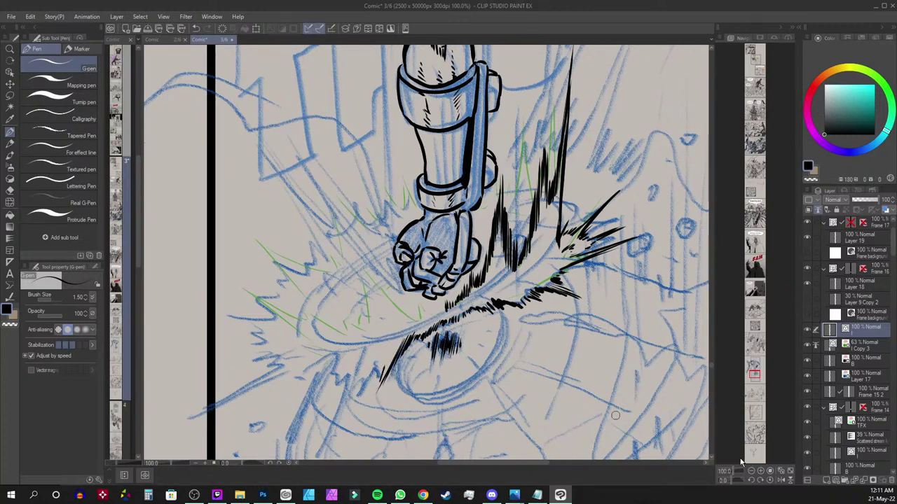
{"action": "mouse_move", "coordinate": [872, 499]}
{"action": "mouse_move", "coordinate": [383, 353]}
{"action": "left_mouse_down"}
{"action": "mouse_move", "coordinate": [378, 384]}
{"action": "mouse_move", "coordinate": [359, 392]}
{"action": "mouse_move", "coordinate": [377, 360]}
{"action": "mouse_move", "coordinate": [361, 396]}
{"action": "mouse_move", "coordinate": [352, 403]}
{"action": "mouse_move", "coordinate": [354, 387]}
{"action": "mouse_move", "coordinate": [346, 395]}
{"action": "left_mouse_up"}
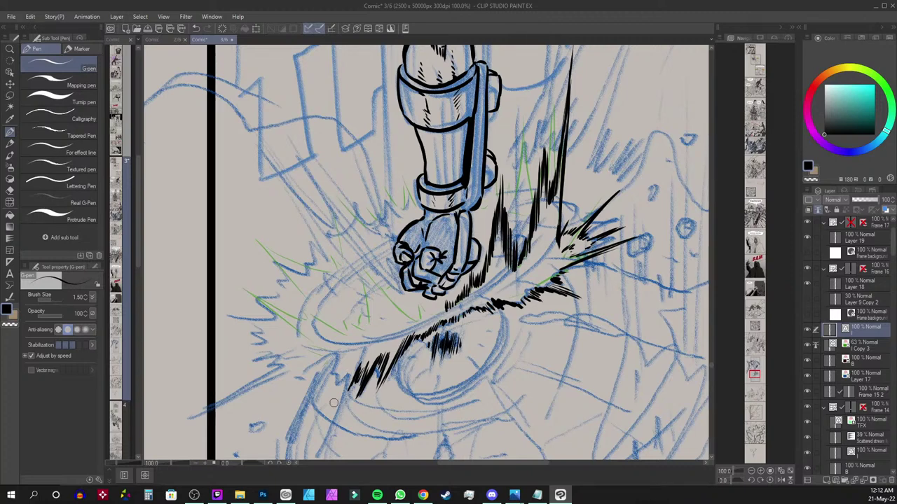
{"action": "mouse_move", "coordinate": [349, 387]}
{"action": "left_mouse_down"}
{"action": "mouse_move", "coordinate": [355, 359]}
{"action": "mouse_move", "coordinate": [325, 388]}
{"action": "left_mouse_up"}
{"action": "mouse_move", "coordinate": [340, 354]}
{"action": "left_mouse_down"}
{"action": "mouse_move", "coordinate": [320, 380]}
{"action": "mouse_move", "coordinate": [319, 370]}
{"action": "mouse_move", "coordinate": [276, 385]}
{"action": "mouse_move", "coordinate": [291, 370]}
{"action": "mouse_move", "coordinate": [377, 341]}
{"action": "mouse_move", "coordinate": [348, 356]}
{"action": "left_mouse_up"}
{"action": "mouse_move", "coordinate": [409, 320]}
{"action": "left_mouse_down"}
{"action": "mouse_move", "coordinate": [346, 354]}
{"action": "mouse_move", "coordinate": [373, 331]}
{"action": "left_mouse_up"}
{"action": "mouse_move", "coordinate": [396, 318]}
{"action": "left_mouse_down"}
{"action": "mouse_move", "coordinate": [377, 329]}
{"action": "mouse_move", "coordinate": [384, 327]}
{"action": "left_mouse_up"}
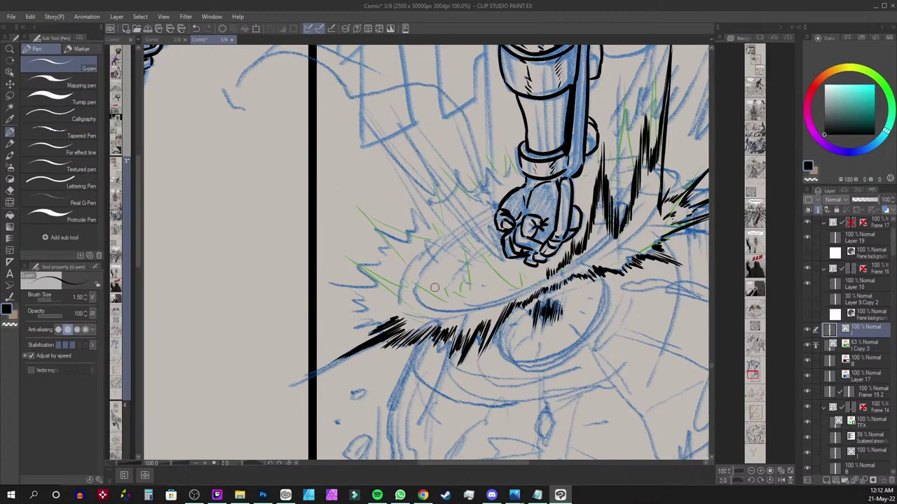
Hatch the burst's inner edge from beneath the fist leftward, with a tall spike and smaller slanted spikes at the left
{"action": "scroll", "coordinate": [434, 287], "scroll_direction": "up", "scroll_amount": 2}
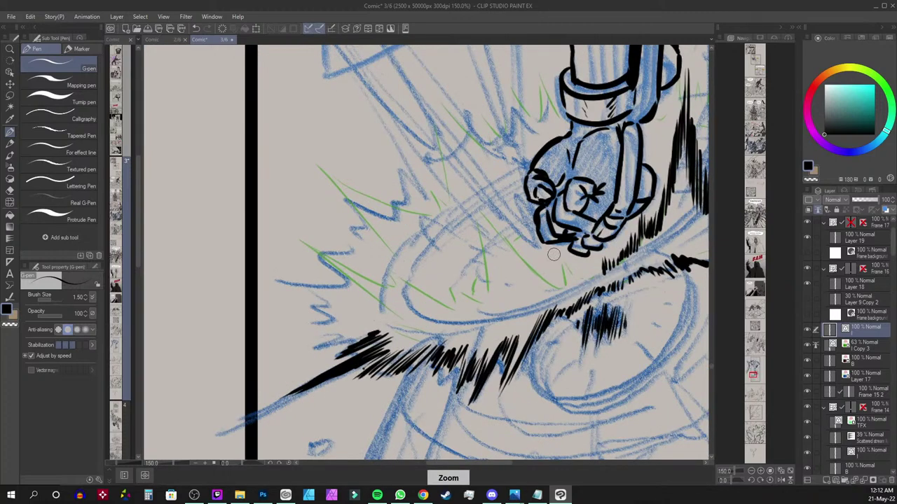
{"action": "mouse_move", "coordinate": [562, 268]}
{"action": "left_mouse_down"}
{"action": "mouse_move", "coordinate": [565, 289]}
{"action": "mouse_move", "coordinate": [565, 276]}
{"action": "left_mouse_up"}
{"action": "mouse_move", "coordinate": [562, 254]}
{"action": "left_mouse_down"}
{"action": "mouse_move", "coordinate": [575, 281]}
{"action": "mouse_move", "coordinate": [573, 267]}
{"action": "mouse_move", "coordinate": [590, 274]}
{"action": "mouse_move", "coordinate": [576, 269]}
{"action": "mouse_move", "coordinate": [561, 291]}
{"action": "left_mouse_up"}
{"action": "left_click_drag", "start_coordinate": [552, 275], "coordinate": [554, 287]}
{"action": "mouse_move", "coordinate": [538, 265]}
{"action": "left_mouse_down"}
{"action": "mouse_move", "coordinate": [512, 240]}
{"action": "mouse_move", "coordinate": [558, 290]}
{"action": "left_mouse_up"}
{"action": "mouse_move", "coordinate": [520, 251]}
{"action": "left_mouse_down"}
{"action": "mouse_move", "coordinate": [550, 285]}
{"action": "mouse_move", "coordinate": [540, 277]}
{"action": "left_mouse_up"}
{"action": "left_click_drag", "start_coordinate": [497, 222], "coordinate": [532, 272]}
{"action": "mouse_move", "coordinate": [489, 216]}
{"action": "left_mouse_down"}
{"action": "mouse_move", "coordinate": [524, 265]}
{"action": "mouse_move", "coordinate": [505, 247]}
{"action": "left_mouse_up"}
{"action": "left_click_drag", "start_coordinate": [462, 193], "coordinate": [489, 243]}
{"action": "mouse_move", "coordinate": [467, 214]}
{"action": "left_mouse_down"}
{"action": "mouse_move", "coordinate": [493, 263]}
{"action": "mouse_move", "coordinate": [478, 268]}
{"action": "mouse_move", "coordinate": [490, 307]}
{"action": "left_mouse_up"}
{"action": "mouse_move", "coordinate": [465, 283]}
{"action": "left_mouse_down"}
{"action": "mouse_move", "coordinate": [489, 305]}
{"action": "mouse_move", "coordinate": [477, 303]}
{"action": "left_mouse_up"}
{"action": "mouse_move", "coordinate": [437, 267]}
{"action": "left_mouse_down"}
{"action": "mouse_move", "coordinate": [465, 300]}
{"action": "mouse_move", "coordinate": [454, 295]}
{"action": "mouse_move", "coordinate": [451, 314]}
{"action": "left_mouse_up"}
{"action": "mouse_move", "coordinate": [413, 279]}
{"action": "left_mouse_down"}
{"action": "mouse_move", "coordinate": [445, 308]}
{"action": "mouse_move", "coordinate": [436, 303]}
{"action": "left_mouse_up"}
{"action": "mouse_move", "coordinate": [384, 262]}
{"action": "left_mouse_down"}
{"action": "mouse_move", "coordinate": [412, 294]}
{"action": "mouse_move", "coordinate": [382, 265]}
{"action": "mouse_move", "coordinate": [399, 285]}
{"action": "mouse_move", "coordinate": [380, 269]}
{"action": "mouse_move", "coordinate": [364, 272]}
{"action": "mouse_move", "coordinate": [395, 297]}
{"action": "left_mouse_up"}
{"action": "left_click_drag", "start_coordinate": [360, 271], "coordinate": [391, 296]}
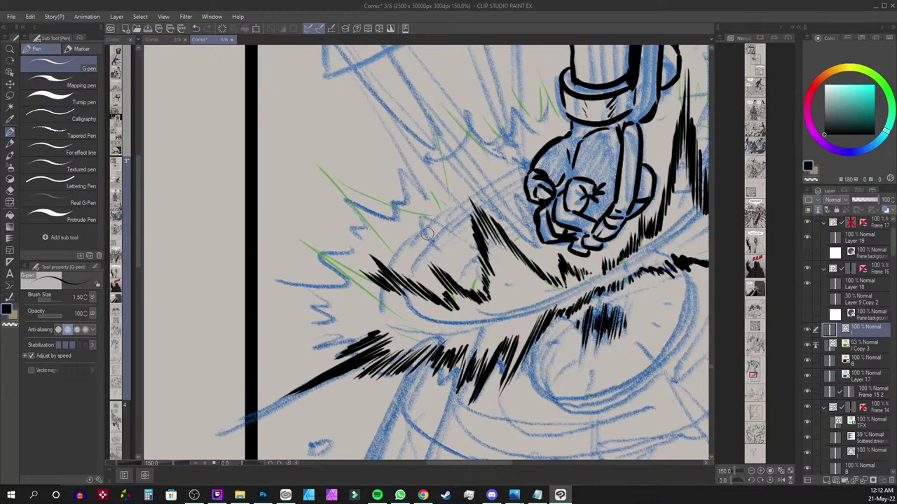
{"action": "mouse_move", "coordinate": [445, 253]}
{"action": "left_mouse_down"}
{"action": "mouse_move", "coordinate": [382, 190]}
{"action": "mouse_move", "coordinate": [280, 113]}
{"action": "left_mouse_up"}
{"action": "mouse_move", "coordinate": [280, 114]}
{"action": "left_mouse_down"}
{"action": "mouse_move", "coordinate": [302, 119]}
{"action": "mouse_move", "coordinate": [301, 153]}
{"action": "left_mouse_up"}
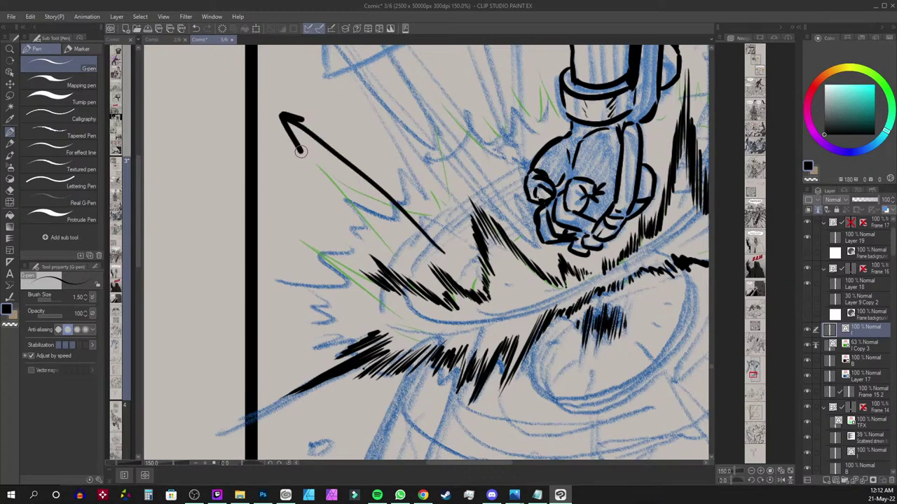
{"action": "key", "text": "ctrl+z"}
{"action": "key", "text": "ctrl+z"}
{"action": "key", "text": "ctrl+z"}
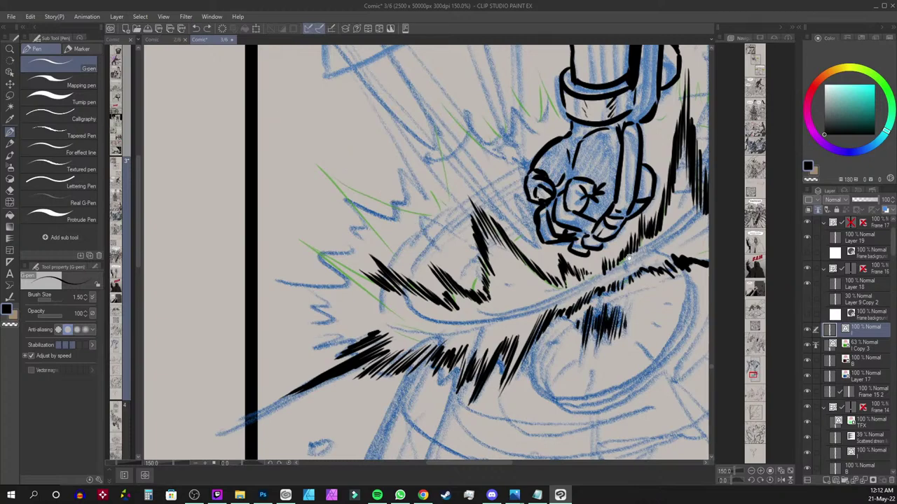
{"action": "left_click_drag", "start_coordinate": [629, 257], "coordinate": [434, 321]}
{"action": "left_click_drag", "start_coordinate": [597, 258], "coordinate": [518, 314]}
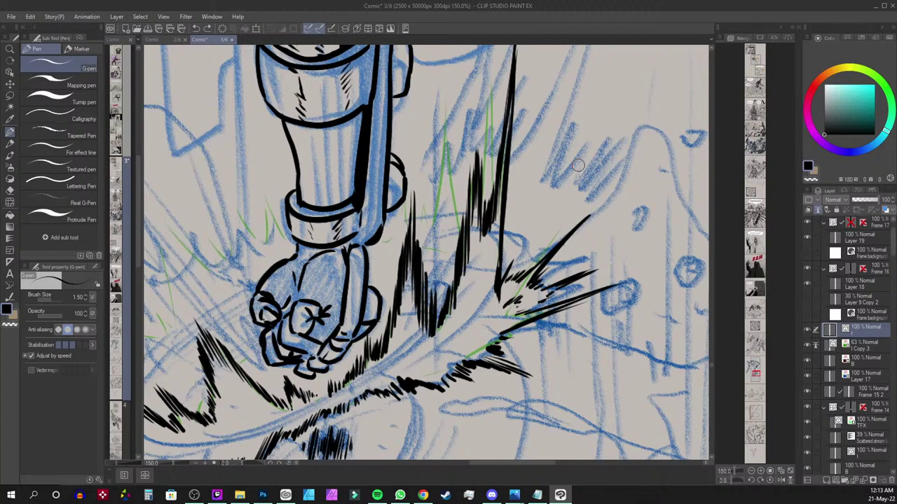
{"action": "scroll", "coordinate": [578, 164], "scroll_direction": "down", "scroll_amount": 3}
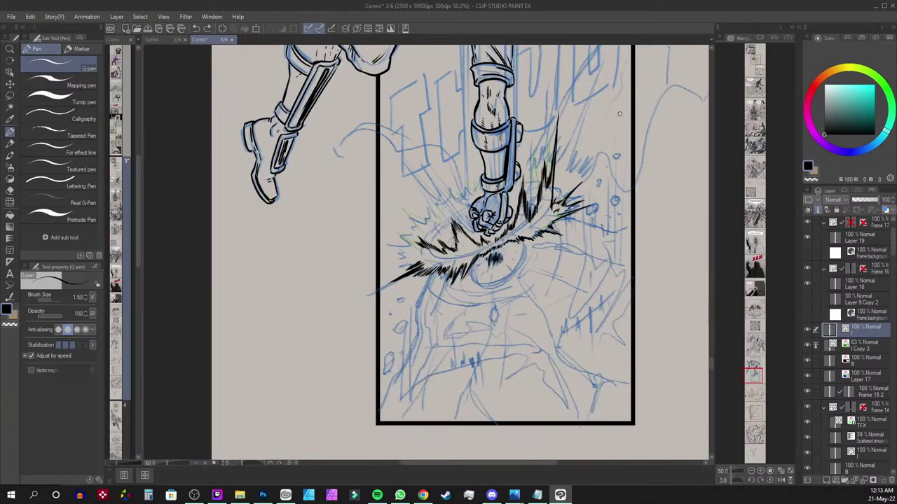
Examine the inked punching figure, from the knee straps and leg armor up close to the whole body above the burst
{"action": "left_click_drag", "start_coordinate": [608, 132], "coordinate": [550, 283]}
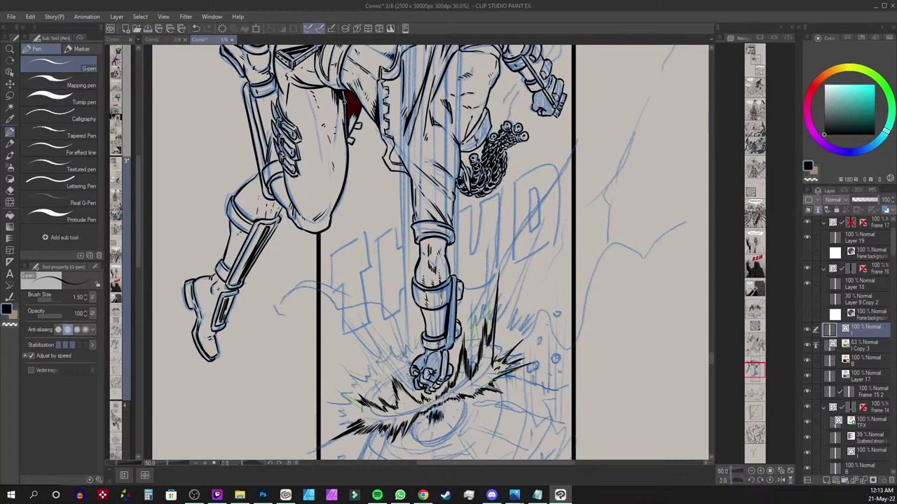
{"action": "scroll", "coordinate": [343, 100], "scroll_direction": "up", "scroll_amount": 5}
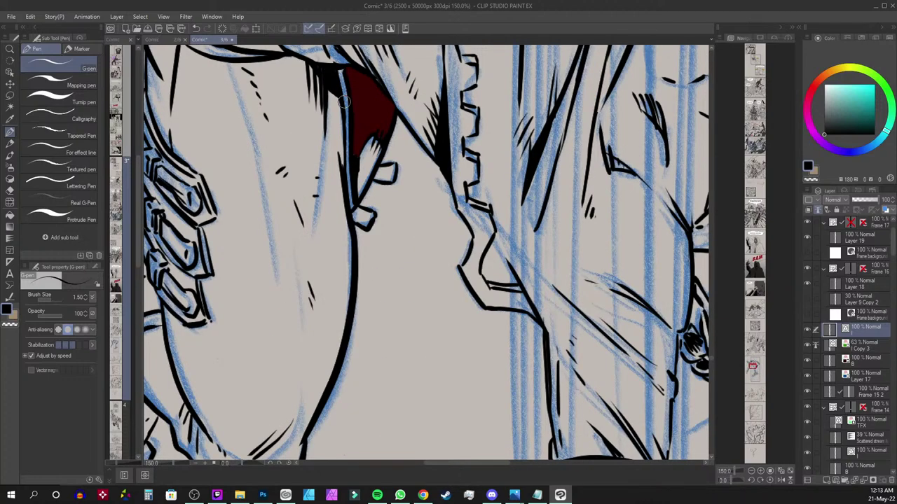
{"action": "left_click_drag", "start_coordinate": [342, 192], "coordinate": [515, 326]}
{"action": "left_click_drag", "start_coordinate": [449, 301], "coordinate": [452, 167]}
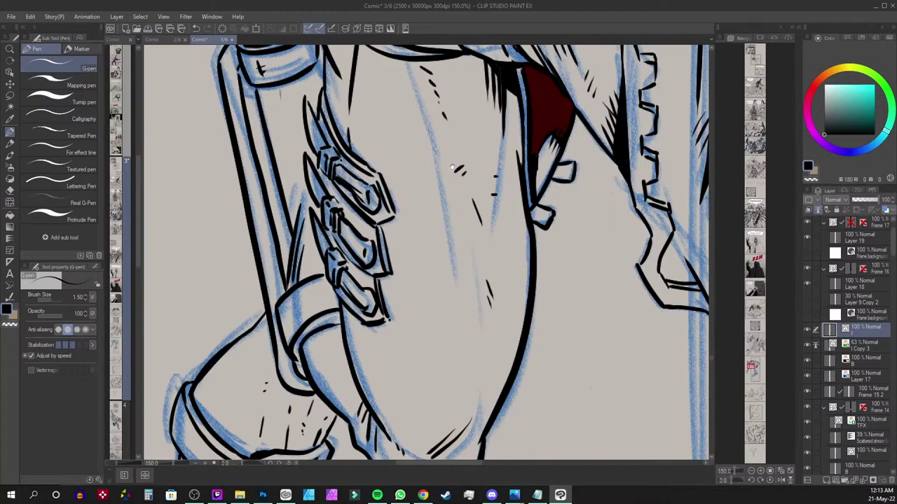
{"action": "left_click_drag", "start_coordinate": [265, 312], "coordinate": [256, 325]}
{"action": "scroll", "coordinate": [265, 311], "scroll_direction": "down", "scroll_amount": 3}
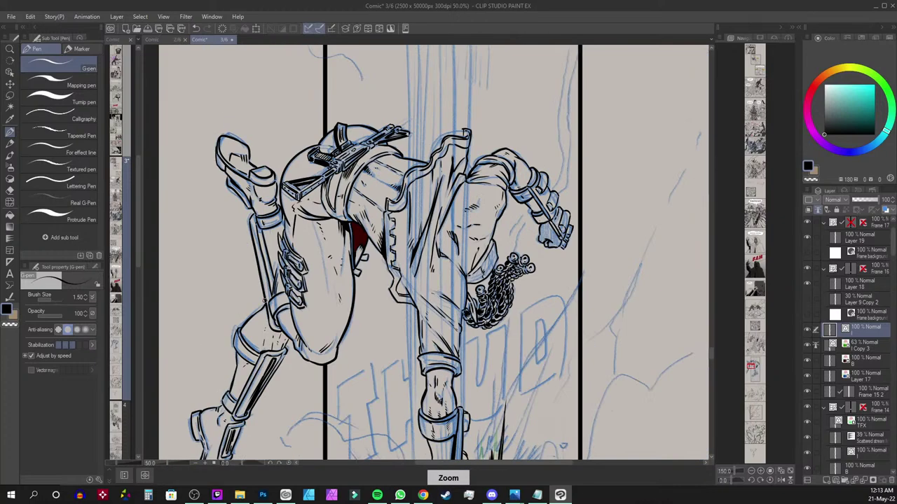
{"action": "left_click_drag", "start_coordinate": [500, 324], "coordinate": [446, 191]}
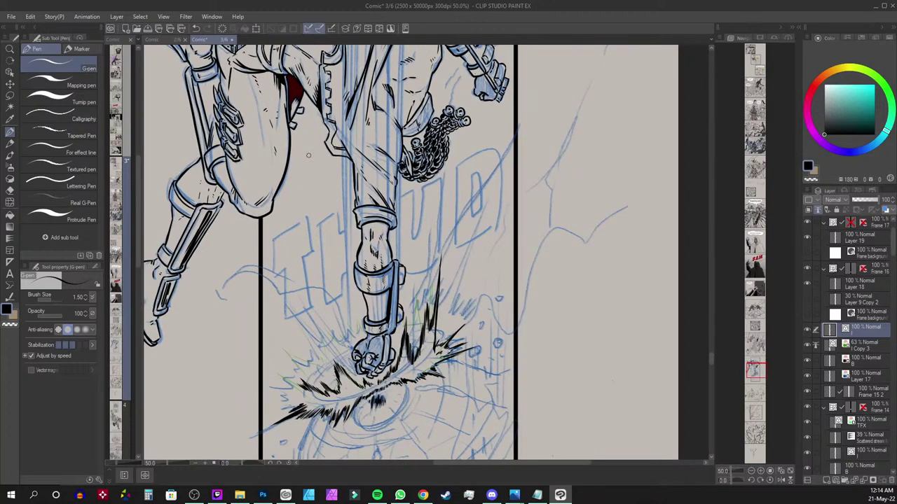
{"action": "mouse_move", "coordinate": [315, 146]}
{"action": "left_mouse_down"}
{"action": "mouse_move", "coordinate": [316, 250]}
{"action": "mouse_move", "coordinate": [327, 239]}
{"action": "left_mouse_up"}
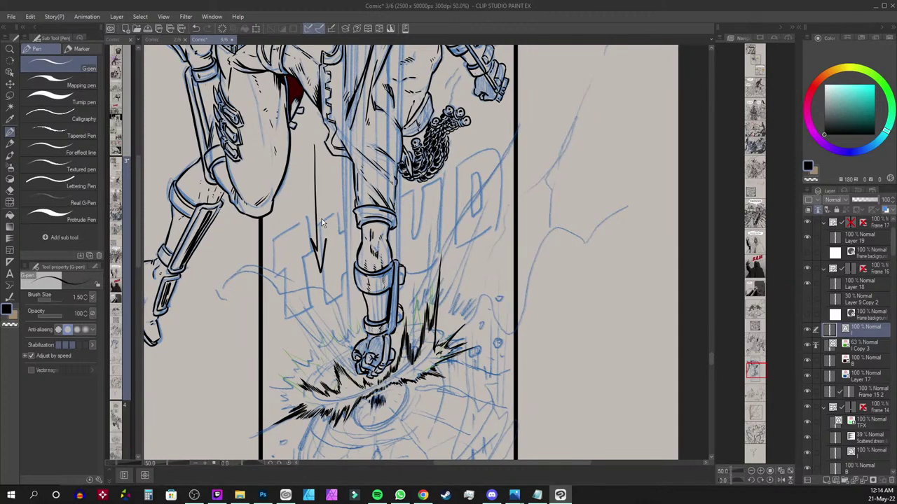
{"action": "key", "text": "ctrl+z"}
{"action": "key", "text": "ctrl+z"}
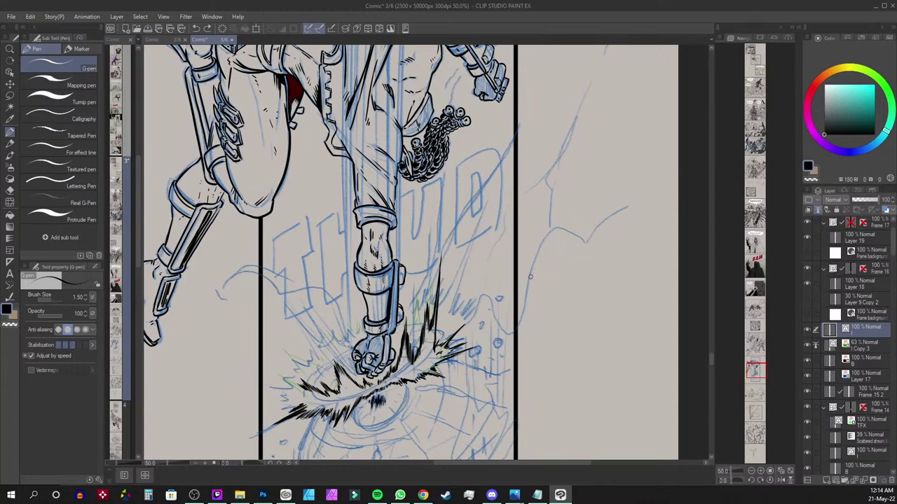
Compare the punching panel with the earlier inked panel of the hooded skull figure and the two one-eyed giants
{"action": "scroll", "coordinate": [530, 277], "scroll_direction": "down", "scroll_amount": 1}
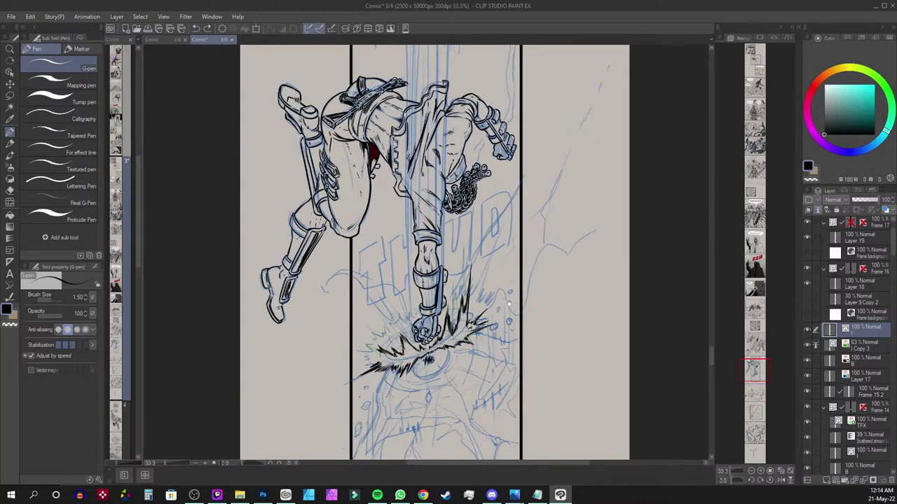
{"action": "left_click_drag", "start_coordinate": [509, 304], "coordinate": [496, 236]}
{"action": "left_click_drag", "start_coordinate": [755, 371], "coordinate": [744, 204]}
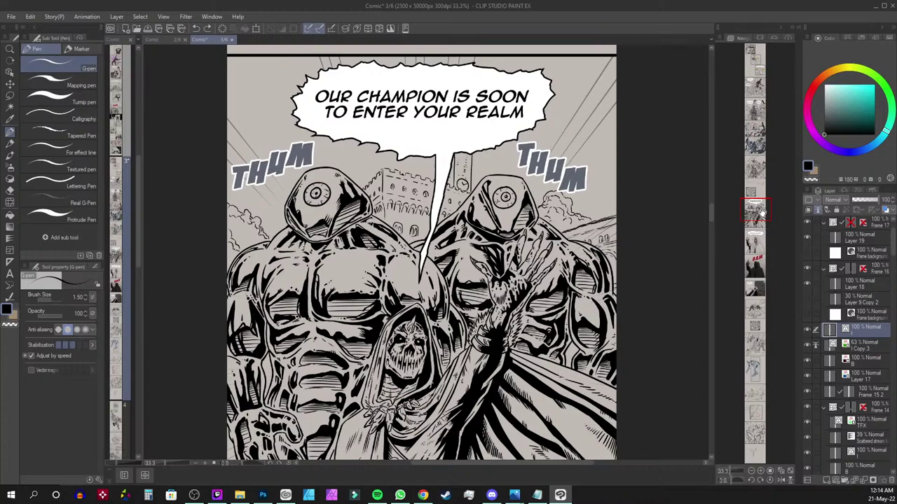
{"action": "left_click_drag", "start_coordinate": [755, 208], "coordinate": [742, 362]}
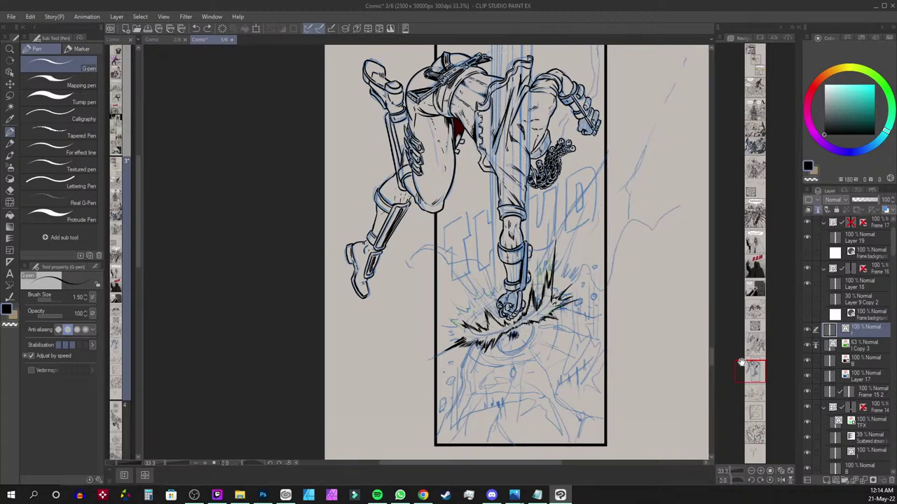
{"action": "left_click_drag", "start_coordinate": [751, 374], "coordinate": [751, 376]}
Turn the canvas sideways and ink the burst's far left tip with short dense strokes and two pointed spikes
{"action": "key", "text": "ctrl+plus"}
{"action": "scroll", "coordinate": [741, 367], "scroll_direction": "up", "scroll_amount": 1}
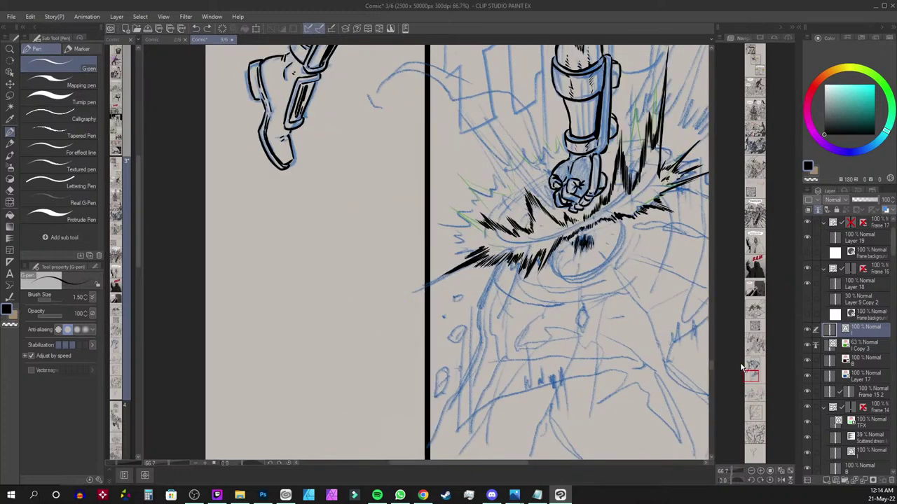
{"action": "key", "text": "r"}
{"action": "mouse_move", "coordinate": [571, 132]}
{"action": "left_mouse_down"}
{"action": "mouse_move", "coordinate": [606, 240]}
{"action": "mouse_move", "coordinate": [554, 129]}
{"action": "left_mouse_up"}
{"action": "key", "text": "p"}
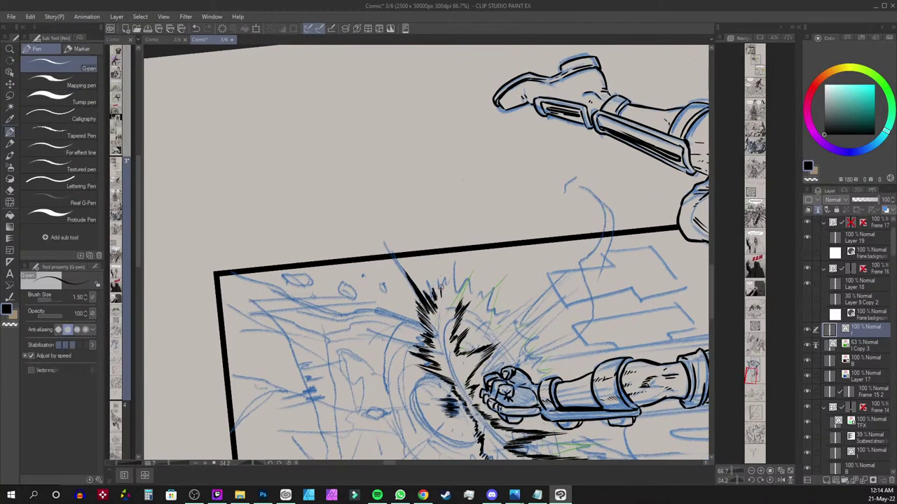
{"action": "left_click_drag", "start_coordinate": [453, 265], "coordinate": [451, 291]}
{"action": "mouse_move", "coordinate": [453, 275]}
{"action": "left_mouse_down"}
{"action": "mouse_move", "coordinate": [457, 292]}
{"action": "mouse_move", "coordinate": [438, 294]}
{"action": "mouse_move", "coordinate": [467, 290]}
{"action": "mouse_move", "coordinate": [462, 303]}
{"action": "left_mouse_up"}
{"action": "left_click_drag", "start_coordinate": [483, 259], "coordinate": [474, 282]}
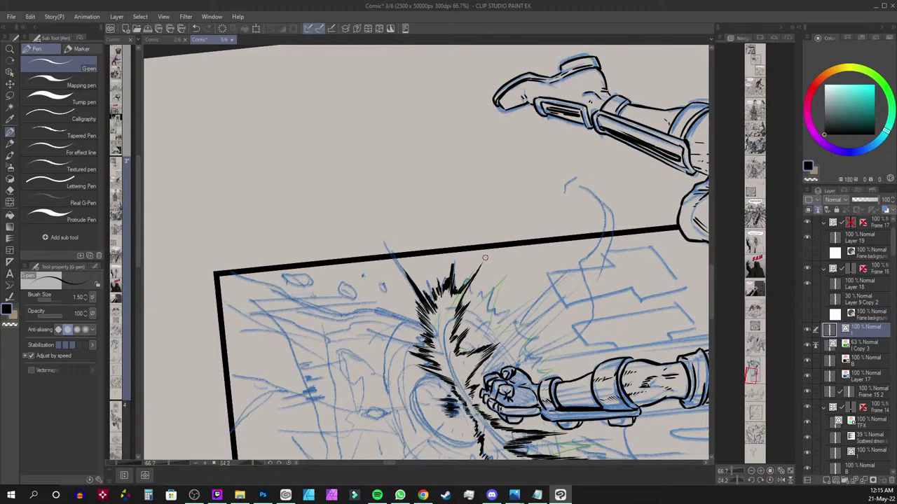
Ink the burst's upper-left outer edge toward the forearm with jagged strokes and three long tapered spikes
{"action": "left_click_drag", "start_coordinate": [548, 251], "coordinate": [488, 172]}
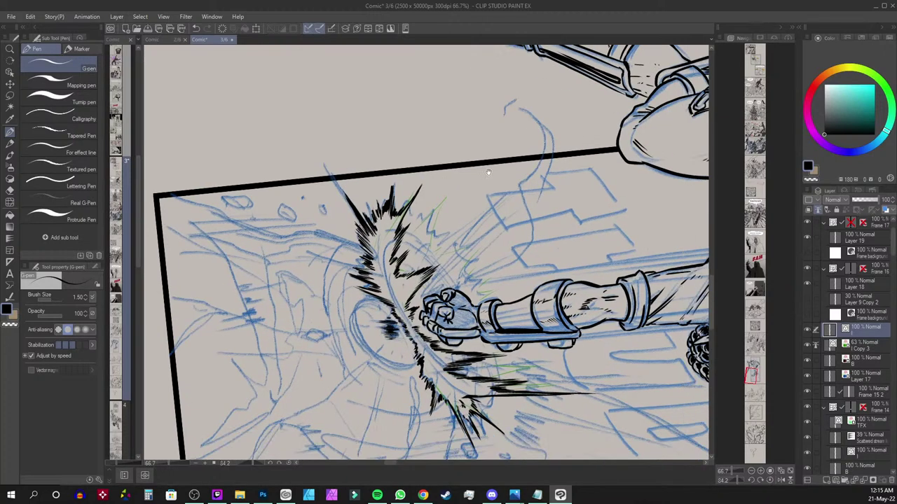
{"action": "mouse_move", "coordinate": [413, 210]}
{"action": "left_mouse_down"}
{"action": "mouse_move", "coordinate": [415, 222]}
{"action": "mouse_move", "coordinate": [451, 190]}
{"action": "left_mouse_up"}
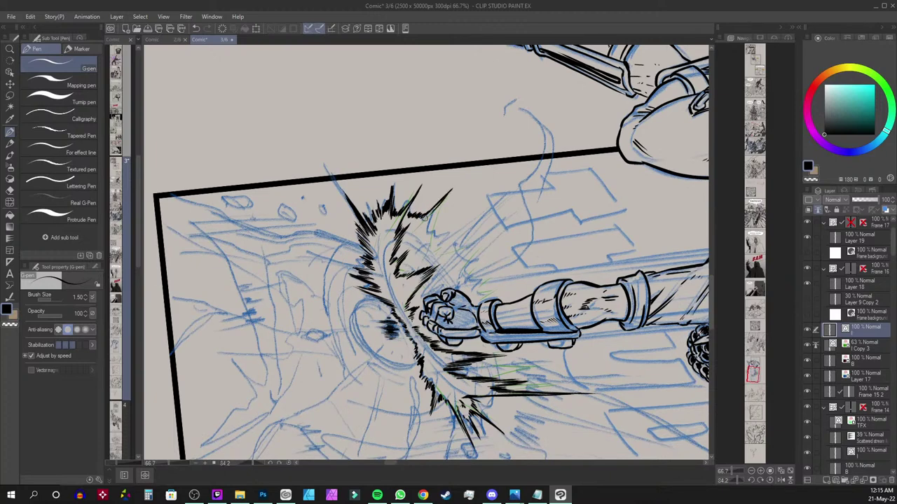
{"action": "left_click_drag", "start_coordinate": [416, 231], "coordinate": [457, 186]}
{"action": "mouse_move", "coordinate": [433, 219]}
{"action": "left_mouse_down"}
{"action": "mouse_move", "coordinate": [465, 178]}
{"action": "mouse_move", "coordinate": [458, 187]}
{"action": "left_mouse_up"}
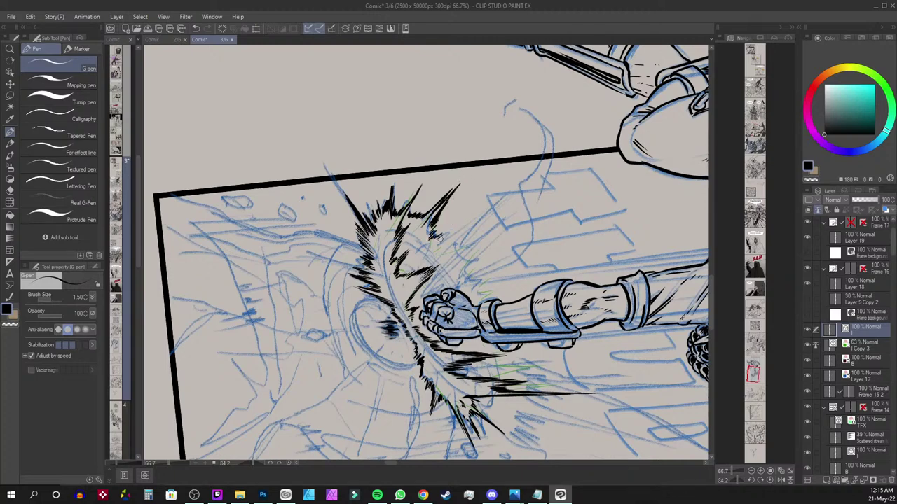
{"action": "mouse_move", "coordinate": [436, 246]}
{"action": "left_mouse_down"}
{"action": "mouse_move", "coordinate": [502, 198]}
{"action": "mouse_move", "coordinate": [459, 240]}
{"action": "left_mouse_up"}
{"action": "left_click_drag", "start_coordinate": [487, 211], "coordinate": [454, 245]}
{"action": "mouse_move", "coordinate": [478, 223]}
{"action": "left_mouse_down"}
{"action": "mouse_move", "coordinate": [452, 254]}
{"action": "mouse_move", "coordinate": [483, 238]}
{"action": "mouse_move", "coordinate": [455, 239]}
{"action": "left_mouse_up"}
{"action": "left_click_drag", "start_coordinate": [508, 206], "coordinate": [445, 255]}
{"action": "mouse_move", "coordinate": [490, 221]}
{"action": "left_mouse_down"}
{"action": "mouse_move", "coordinate": [441, 263]}
{"action": "mouse_move", "coordinate": [459, 266]}
{"action": "left_mouse_up"}
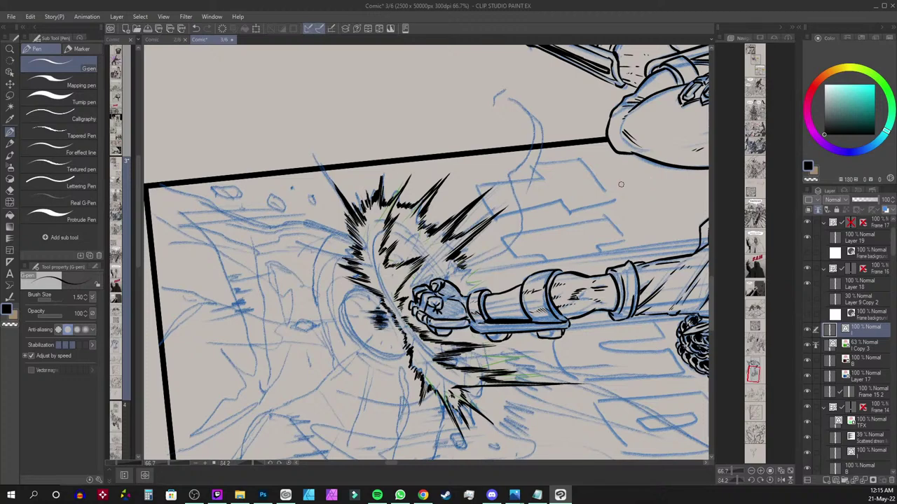
Rotate the canvas to about 25.7 degrees and fill the burst's back edge beside the wrist with short upright spikes
{"action": "key", "text": "r"}
{"action": "mouse_move", "coordinate": [610, 223]}
{"action": "left_mouse_down"}
{"action": "mouse_move", "coordinate": [594, 189]}
{"action": "mouse_move", "coordinate": [522, 141]}
{"action": "left_mouse_up"}
{"action": "key", "text": "p"}
{"action": "mouse_move", "coordinate": [460, 233]}
{"action": "left_mouse_down"}
{"action": "mouse_move", "coordinate": [479, 204]}
{"action": "mouse_move", "coordinate": [481, 232]}
{"action": "left_mouse_up"}
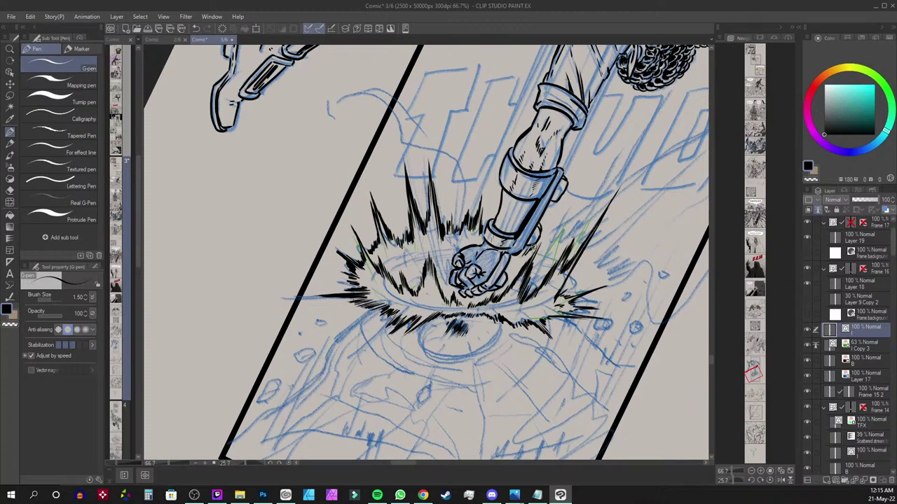
Ink the burst's back edge right of the wrist with slanted spikes that rise to meet the tall right spike
{"action": "left_click_drag", "start_coordinate": [545, 252], "coordinate": [552, 238]}
{"action": "mouse_move", "coordinate": [548, 249]}
{"action": "left_mouse_down"}
{"action": "mouse_move", "coordinate": [569, 215]}
{"action": "mouse_move", "coordinate": [568, 223]}
{"action": "left_mouse_up"}
{"action": "mouse_move", "coordinate": [553, 250]}
{"action": "left_mouse_down"}
{"action": "mouse_move", "coordinate": [567, 229]}
{"action": "mouse_move", "coordinate": [564, 238]}
{"action": "left_mouse_up"}
{"action": "left_click_drag", "start_coordinate": [555, 257], "coordinate": [597, 203]}
{"action": "mouse_move", "coordinate": [581, 235]}
{"action": "left_mouse_down"}
{"action": "mouse_move", "coordinate": [603, 196]}
{"action": "mouse_move", "coordinate": [594, 217]}
{"action": "left_mouse_up"}
{"action": "mouse_move", "coordinate": [573, 253]}
{"action": "left_mouse_down"}
{"action": "mouse_move", "coordinate": [591, 219]}
{"action": "mouse_move", "coordinate": [584, 237]}
{"action": "left_mouse_up"}
{"action": "mouse_move", "coordinate": [573, 256]}
{"action": "left_mouse_down"}
{"action": "mouse_move", "coordinate": [585, 237]}
{"action": "mouse_move", "coordinate": [580, 246]}
{"action": "left_mouse_up"}
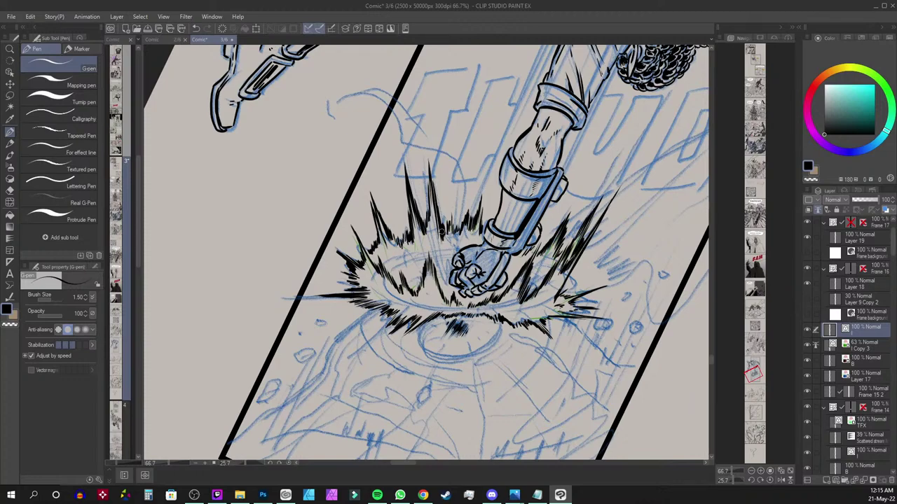
Add short hatching strokes inside the burst on both sides of the fist, between the inner spikes
{"action": "scroll", "coordinate": [441, 228], "scroll_direction": "up", "scroll_amount": 3}
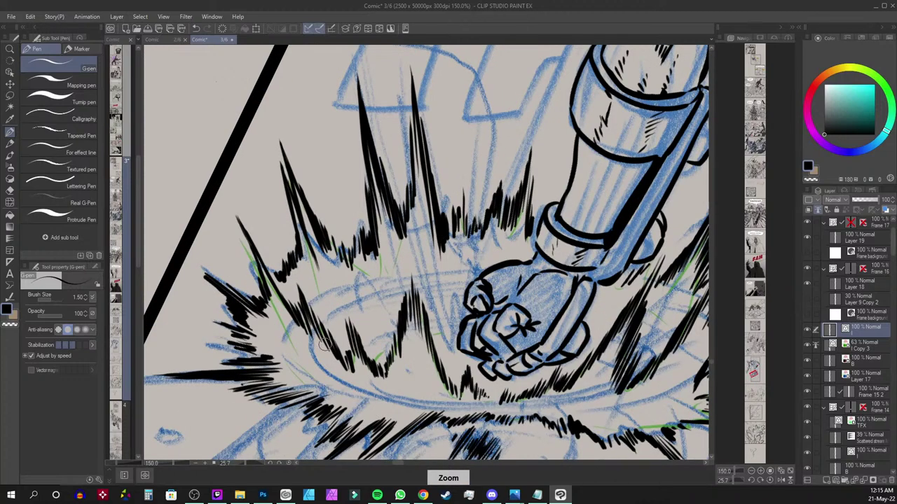
{"action": "left_click_drag", "start_coordinate": [374, 338], "coordinate": [379, 320]}
{"action": "mouse_move", "coordinate": [386, 332]}
{"action": "left_mouse_down"}
{"action": "mouse_move", "coordinate": [418, 297]}
{"action": "mouse_move", "coordinate": [434, 322]}
{"action": "mouse_move", "coordinate": [454, 304]}
{"action": "left_mouse_up"}
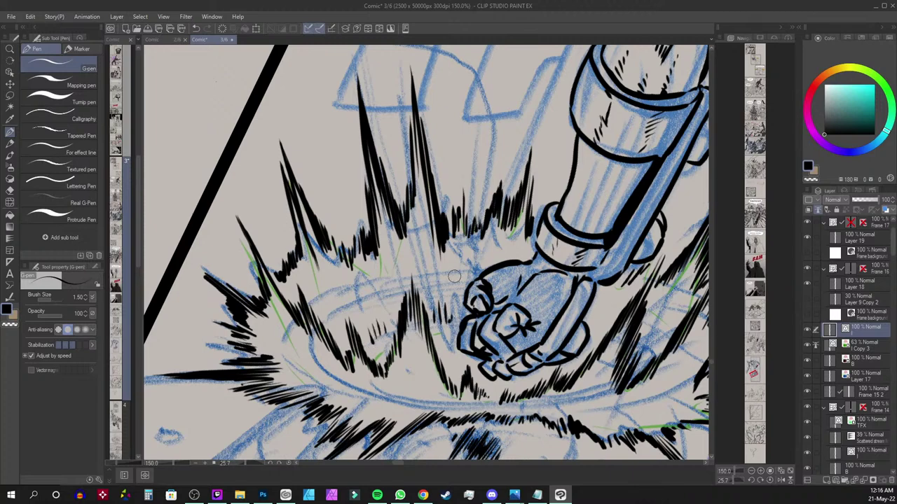
{"action": "left_click_drag", "start_coordinate": [587, 341], "coordinate": [610, 315]}
{"action": "mouse_move", "coordinate": [642, 346]}
{"action": "left_mouse_down"}
{"action": "mouse_move", "coordinate": [661, 304]}
{"action": "mouse_move", "coordinate": [667, 321]}
{"action": "mouse_move", "coordinate": [653, 349]}
{"action": "left_mouse_up"}
Review the burst within the whole upright panel and look through the comic's page thumbnails
{"action": "scroll", "coordinate": [669, 314], "scroll_direction": "down", "scroll_amount": 4}
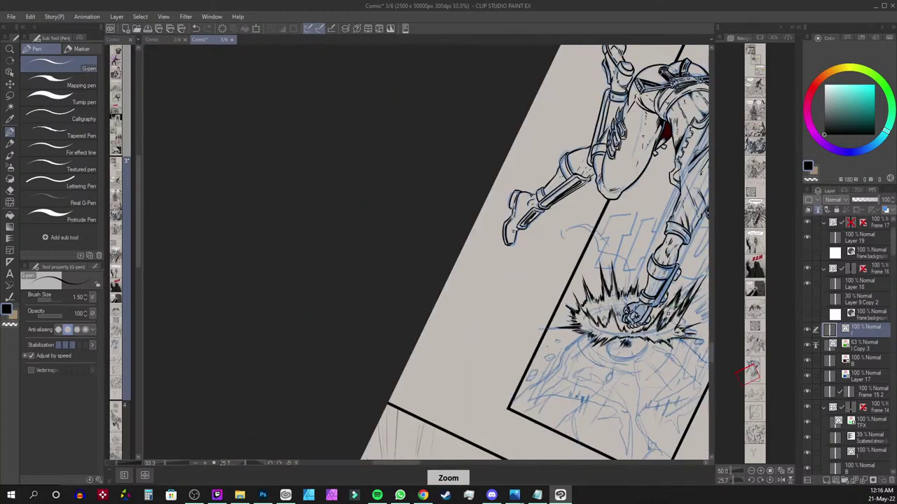
{"action": "left_click_drag", "start_coordinate": [634, 211], "coordinate": [467, 206]}
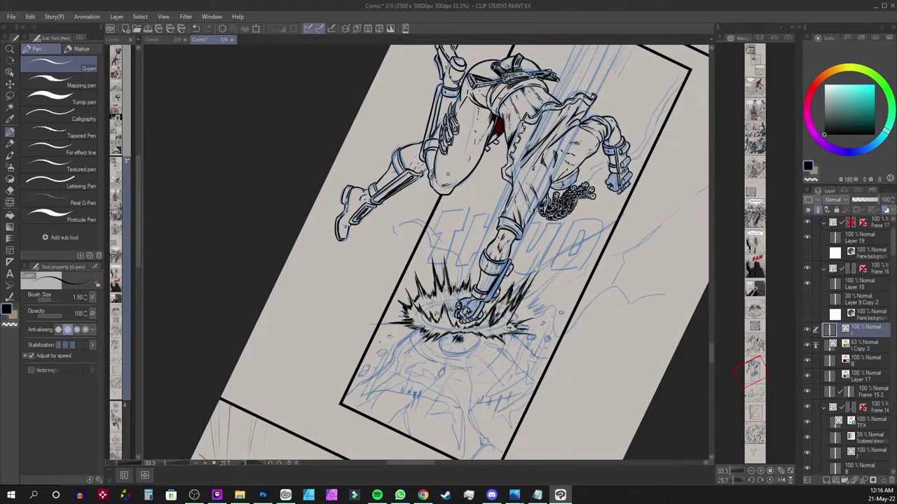
{"action": "double_click", "coordinate": [529, 168]}
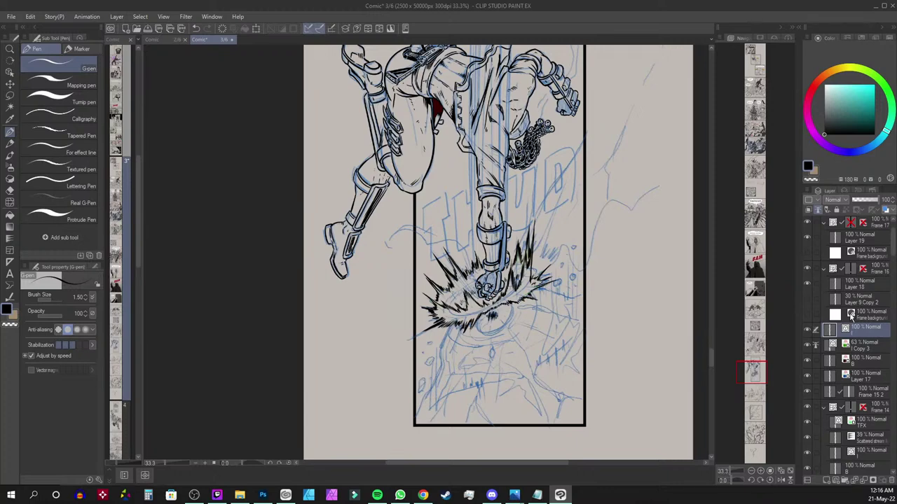
{"action": "left_click_drag", "start_coordinate": [139, 233], "coordinate": [139, 349]}
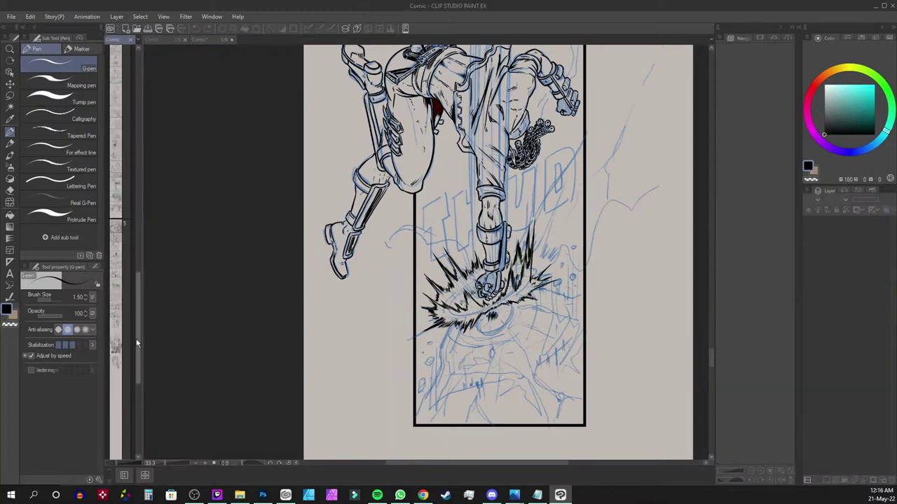
{"action": "left_click", "coordinate": [624, 159]}
{"action": "mouse_move", "coordinate": [628, 145]}
{"action": "left_mouse_down"}
{"action": "mouse_move", "coordinate": [633, 160]}
{"action": "mouse_move", "coordinate": [616, 195]}
{"action": "left_mouse_up"}
{"action": "mouse_move", "coordinate": [645, 150]}
{"action": "left_mouse_down"}
{"action": "mouse_move", "coordinate": [636, 171]}
{"action": "mouse_move", "coordinate": [645, 152]}
{"action": "mouse_move", "coordinate": [619, 103]}
{"action": "mouse_move", "coordinate": [638, 101]}
{"action": "left_mouse_up"}
{"action": "left_click_drag", "start_coordinate": [618, 117], "coordinate": [633, 115]}
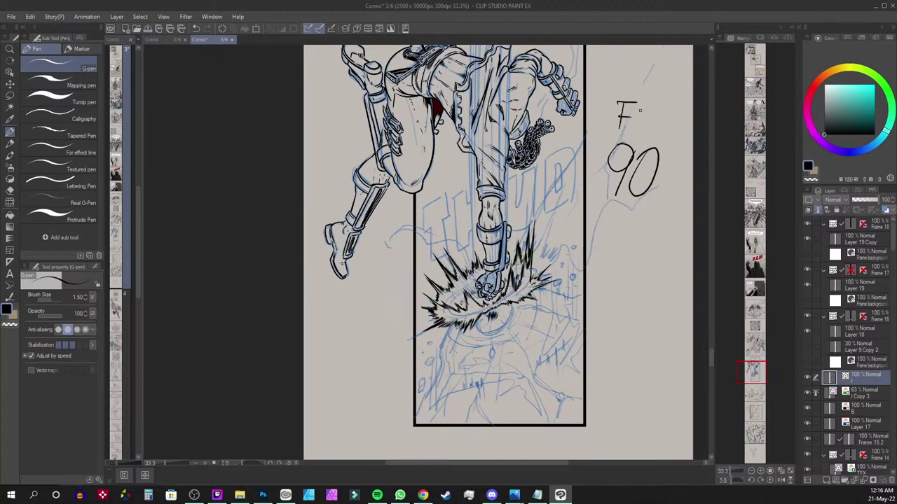
{"action": "mouse_move", "coordinate": [752, 366]}
{"action": "left_mouse_down"}
{"action": "mouse_move", "coordinate": [759, 324]}
{"action": "mouse_move", "coordinate": [748, 286]}
{"action": "mouse_move", "coordinate": [755, 397]}
{"action": "mouse_move", "coordinate": [754, 369]}
{"action": "left_mouse_up"}
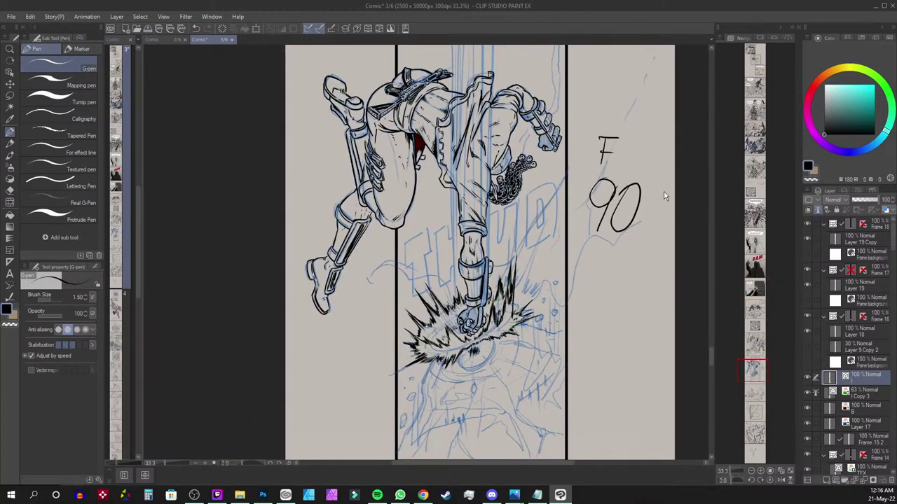
{"action": "key", "text": "ctrl+z"}
{"action": "key", "text": "ctrl+z"}
{"action": "key", "text": "ctrl+z"}
{"action": "key", "text": "ctrl+z"}
{"action": "key", "text": "ctrl+z"}
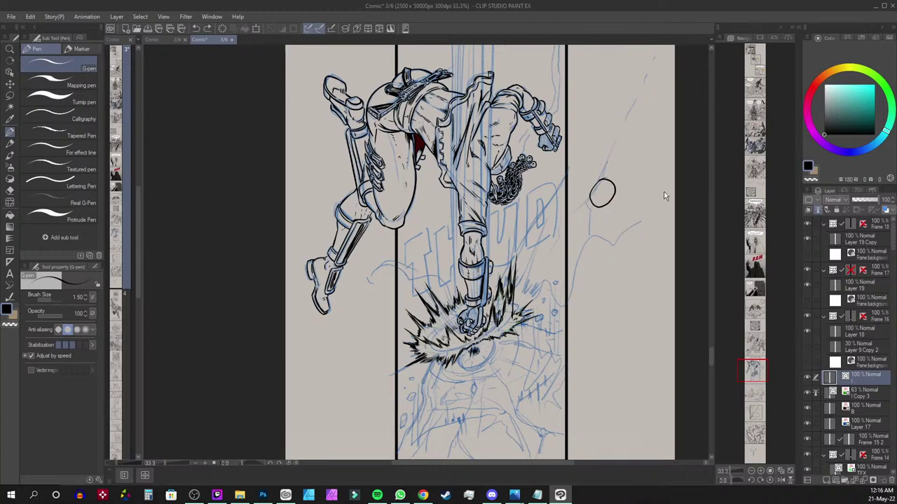
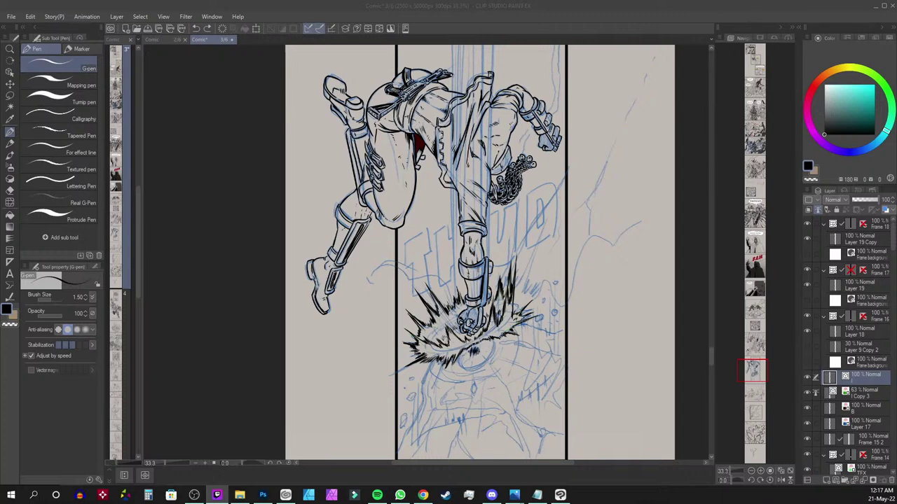
{"action": "key", "text": "alt+Tab"}
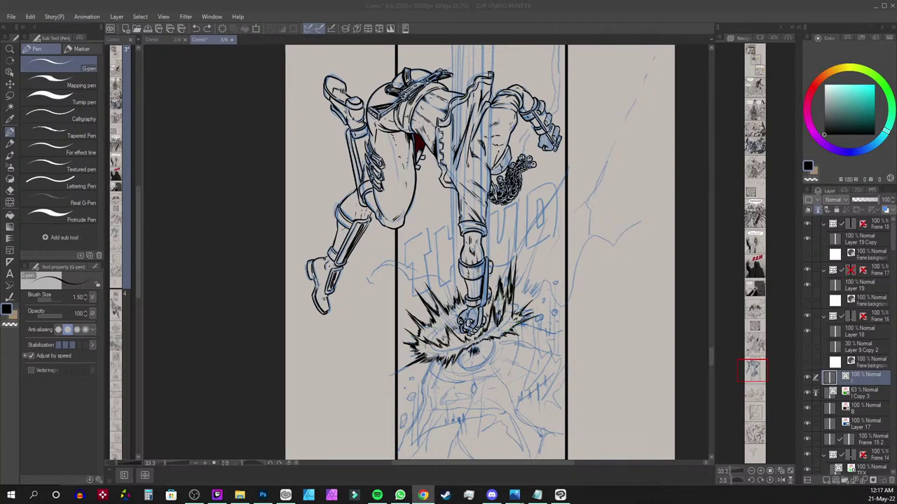
{"action": "key", "text": "alt+Tab"}
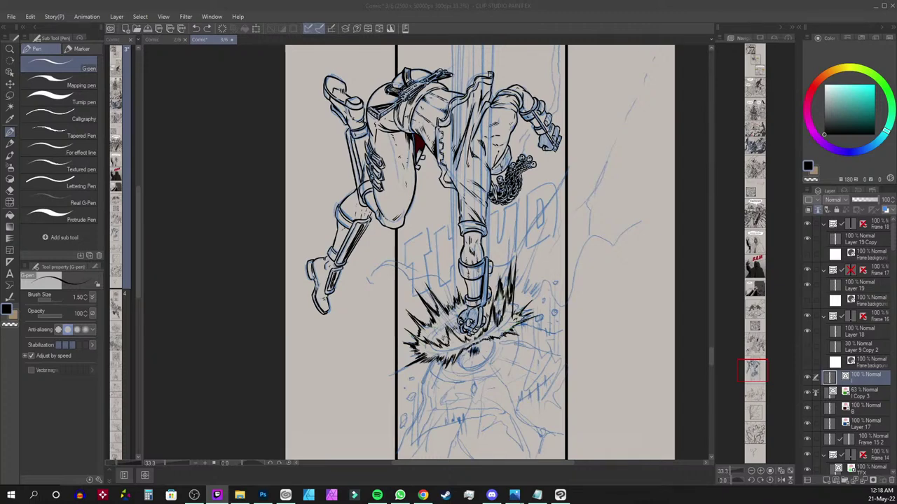
Ink the small debris rocks flying to the right of the fist impact in the tall panel
{"action": "left_click_drag", "start_coordinate": [754, 366], "coordinate": [754, 371]}
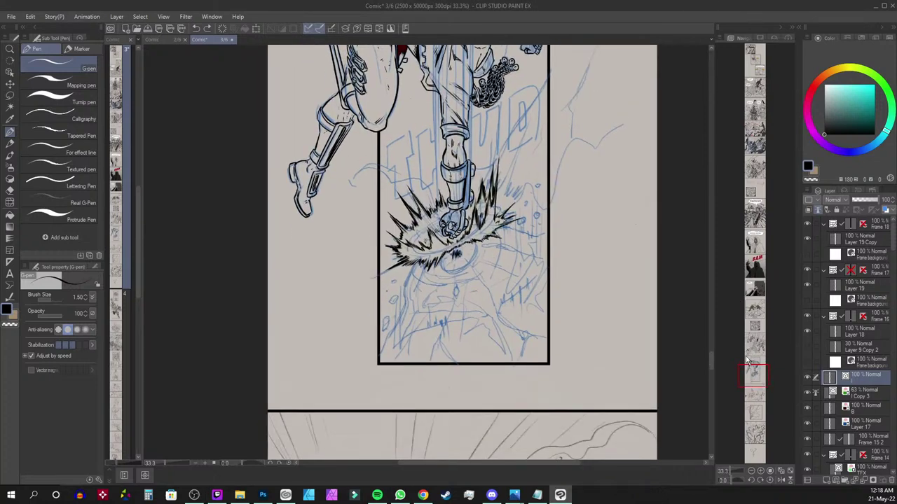
{"action": "key", "text": "ctrl+plus"}
{"action": "key", "text": "ctrl+plus"}
{"action": "left_click_drag", "start_coordinate": [657, 190], "coordinate": [583, 283]}
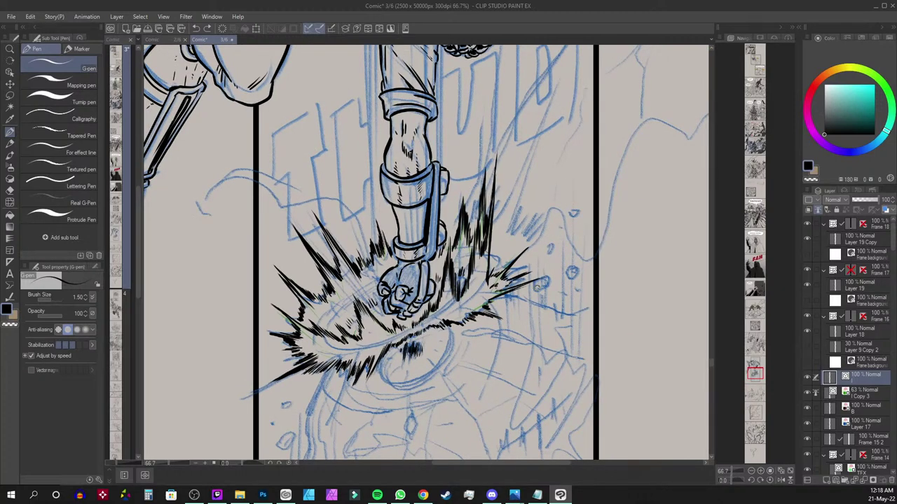
{"action": "mouse_move", "coordinate": [532, 283]}
{"action": "left_mouse_down"}
{"action": "mouse_move", "coordinate": [548, 287]}
{"action": "mouse_move", "coordinate": [539, 296]}
{"action": "mouse_move", "coordinate": [550, 293]}
{"action": "mouse_move", "coordinate": [543, 287]}
{"action": "mouse_move", "coordinate": [578, 267]}
{"action": "mouse_move", "coordinate": [549, 250]}
{"action": "mouse_move", "coordinate": [553, 257]}
{"action": "mouse_move", "coordinate": [552, 244]}
{"action": "mouse_move", "coordinate": [548, 252]}
{"action": "left_mouse_up"}
{"action": "left_click", "coordinate": [562, 226]}
{"action": "left_click_drag", "start_coordinate": [570, 208], "coordinate": [573, 215]}
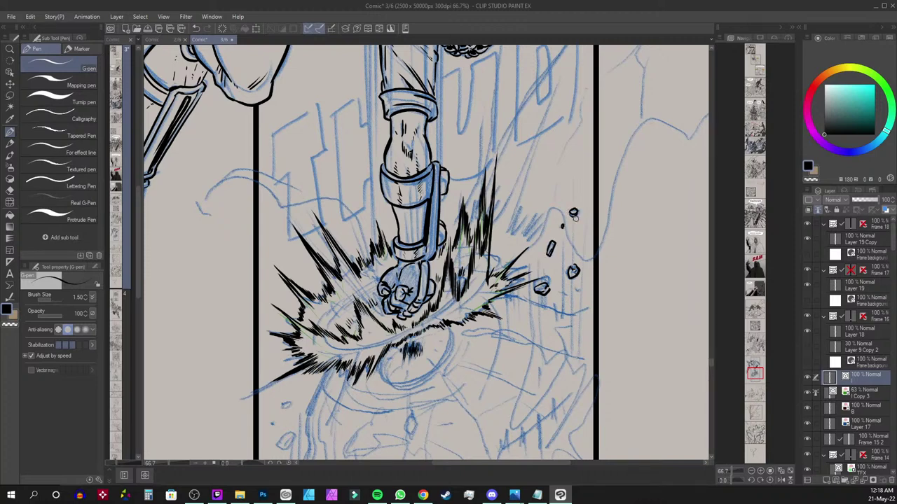
Ink the debris rocks below and left of the impact, plus the diamond-shaped shard beneath the golem's eye
{"action": "left_click_drag", "start_coordinate": [292, 402], "coordinate": [292, 400]}
{"action": "left_click_drag", "start_coordinate": [447, 309], "coordinate": [476, 245]}
{"action": "mouse_move", "coordinate": [314, 373]}
{"action": "left_mouse_down"}
{"action": "mouse_move", "coordinate": [310, 386]}
{"action": "mouse_move", "coordinate": [322, 369]}
{"action": "mouse_move", "coordinate": [316, 376]}
{"action": "left_mouse_up"}
{"action": "mouse_move", "coordinate": [299, 411]}
{"action": "left_mouse_down"}
{"action": "mouse_move", "coordinate": [306, 429]}
{"action": "mouse_move", "coordinate": [293, 440]}
{"action": "mouse_move", "coordinate": [303, 426]}
{"action": "left_mouse_up"}
{"action": "scroll", "coordinate": [305, 401], "scroll_direction": "down", "scroll_amount": 2}
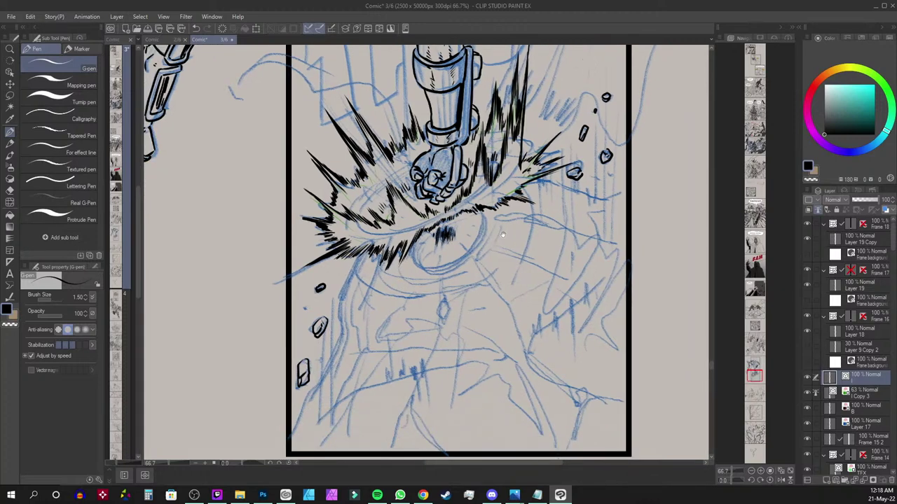
{"action": "mouse_move", "coordinate": [445, 304]}
{"action": "left_mouse_down"}
{"action": "mouse_move", "coordinate": [437, 315]}
{"action": "mouse_move", "coordinate": [449, 307]}
{"action": "mouse_move", "coordinate": [446, 321]}
{"action": "left_mouse_up"}
{"action": "left_click_drag", "start_coordinate": [440, 313], "coordinate": [445, 323]}
{"action": "mouse_move", "coordinate": [420, 245]}
{"action": "left_mouse_down"}
{"action": "mouse_move", "coordinate": [422, 261]}
{"action": "mouse_move", "coordinate": [460, 261]}
{"action": "mouse_move", "coordinate": [458, 250]}
{"action": "mouse_move", "coordinate": [459, 260]}
{"action": "left_mouse_up"}
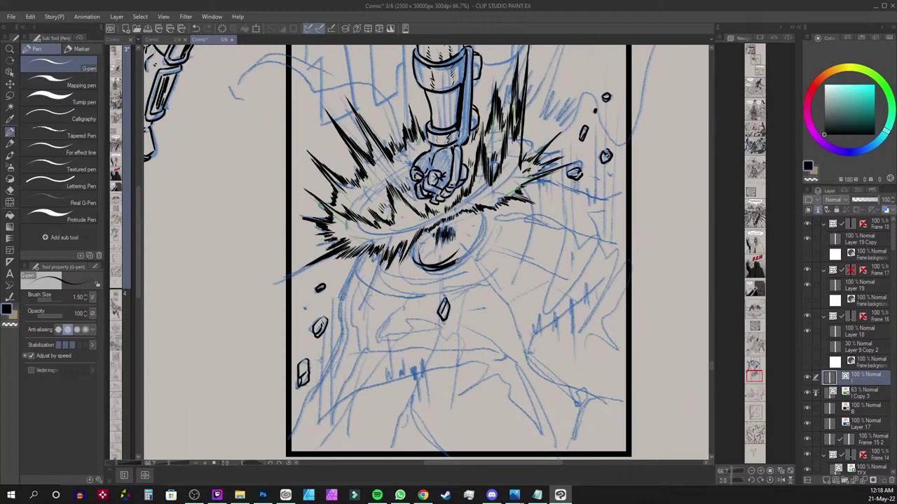
{"action": "key", "text": "ctrl+z"}
{"action": "key", "text": "ctrl+z"}
{"action": "key", "text": "ctrl+z"}
{"action": "key", "text": "ctrl+z"}
Ink the golem's round eye rim and the doubled contour sweeping from the impact down to the panel's lower-left corner
{"action": "mouse_move", "coordinate": [419, 240]}
{"action": "left_mouse_down"}
{"action": "mouse_move", "coordinate": [419, 264]}
{"action": "mouse_move", "coordinate": [454, 267]}
{"action": "mouse_move", "coordinate": [476, 209]}
{"action": "mouse_move", "coordinate": [483, 221]}
{"action": "mouse_move", "coordinate": [460, 265]}
{"action": "mouse_move", "coordinate": [484, 229]}
{"action": "mouse_move", "coordinate": [468, 254]}
{"action": "left_mouse_up"}
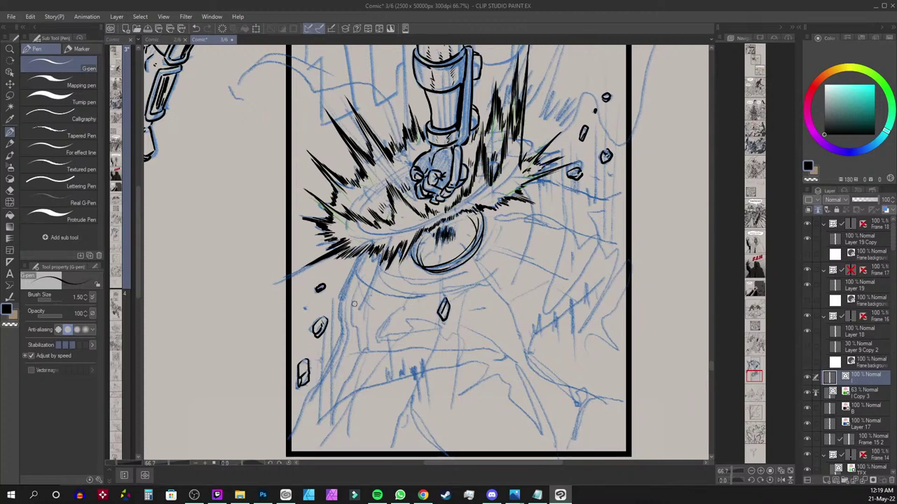
{"action": "mouse_move", "coordinate": [359, 256]}
{"action": "left_mouse_down"}
{"action": "mouse_move", "coordinate": [333, 317]}
{"action": "mouse_move", "coordinate": [334, 357]}
{"action": "mouse_move", "coordinate": [293, 429]}
{"action": "left_mouse_up"}
{"action": "mouse_move", "coordinate": [374, 247]}
{"action": "left_mouse_down"}
{"action": "mouse_move", "coordinate": [329, 339]}
{"action": "mouse_move", "coordinate": [325, 371]}
{"action": "mouse_move", "coordinate": [292, 444]}
{"action": "left_mouse_up"}
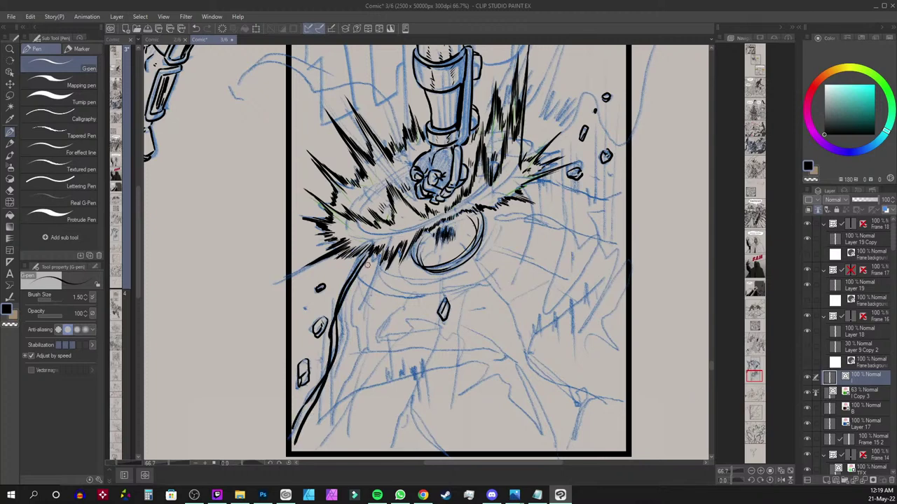
{"action": "mouse_move", "coordinate": [367, 265]}
{"action": "left_mouse_down"}
{"action": "mouse_move", "coordinate": [334, 336]}
{"action": "mouse_move", "coordinate": [327, 386]}
{"action": "mouse_move", "coordinate": [297, 433]}
{"action": "left_mouse_up"}
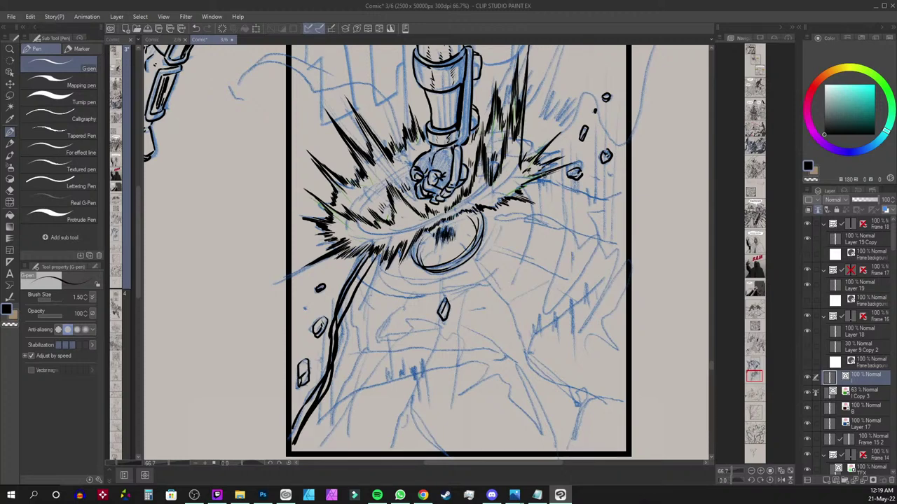
Ink the layered contour lines running from the impact burst to the panel's right border
{"action": "left_click_drag", "start_coordinate": [536, 177], "coordinate": [619, 210]}
{"action": "mouse_move", "coordinate": [545, 184]}
{"action": "left_mouse_down"}
{"action": "mouse_move", "coordinate": [592, 203]}
{"action": "mouse_move", "coordinate": [610, 194]}
{"action": "mouse_move", "coordinate": [626, 218]}
{"action": "left_mouse_up"}
{"action": "left_click_drag", "start_coordinate": [573, 200], "coordinate": [623, 214]}
{"action": "left_click_drag", "start_coordinate": [531, 184], "coordinate": [589, 204]}
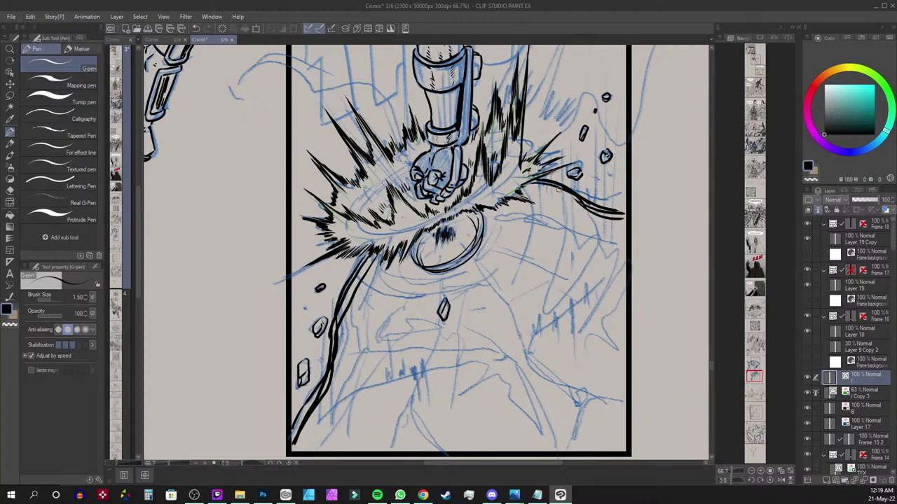
{"action": "left_click_drag", "start_coordinate": [540, 186], "coordinate": [625, 202]}
Add short vertical hatch strokes along the golem's left contour and the right contour near the panel border
{"action": "left_click_drag", "start_coordinate": [314, 377], "coordinate": [313, 399]}
{"action": "left_click_drag", "start_coordinate": [316, 376], "coordinate": [315, 396]}
{"action": "left_click_drag", "start_coordinate": [322, 365], "coordinate": [334, 399]}
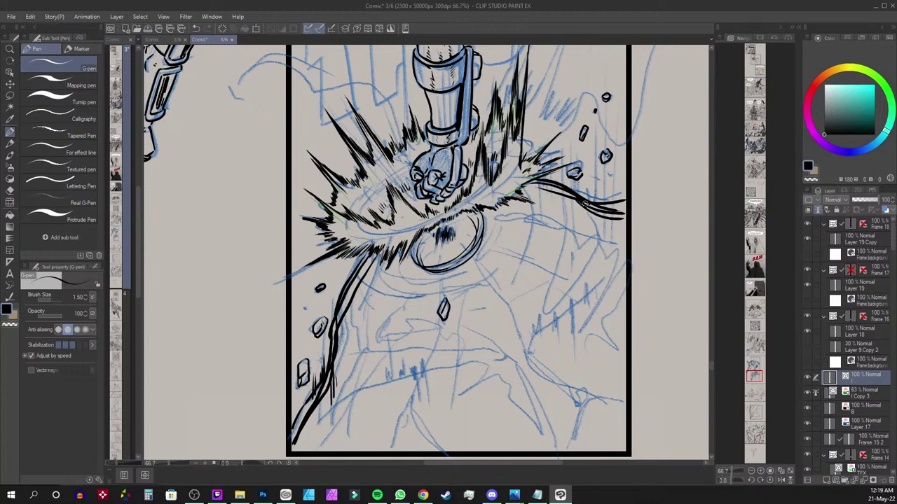
{"action": "mouse_move", "coordinate": [580, 187]}
{"action": "left_mouse_down"}
{"action": "mouse_move", "coordinate": [573, 199]}
{"action": "mouse_move", "coordinate": [608, 215]}
{"action": "left_mouse_up"}
Ink the lower and thickened right edges of the golem's face, adding the small crevice shape beside the right panel border
{"action": "mouse_move", "coordinate": [355, 289]}
{"action": "left_mouse_down"}
{"action": "mouse_move", "coordinate": [346, 305]}
{"action": "mouse_move", "coordinate": [365, 352]}
{"action": "mouse_move", "coordinate": [487, 353]}
{"action": "left_mouse_up"}
{"action": "left_click_drag", "start_coordinate": [387, 353], "coordinate": [481, 347]}
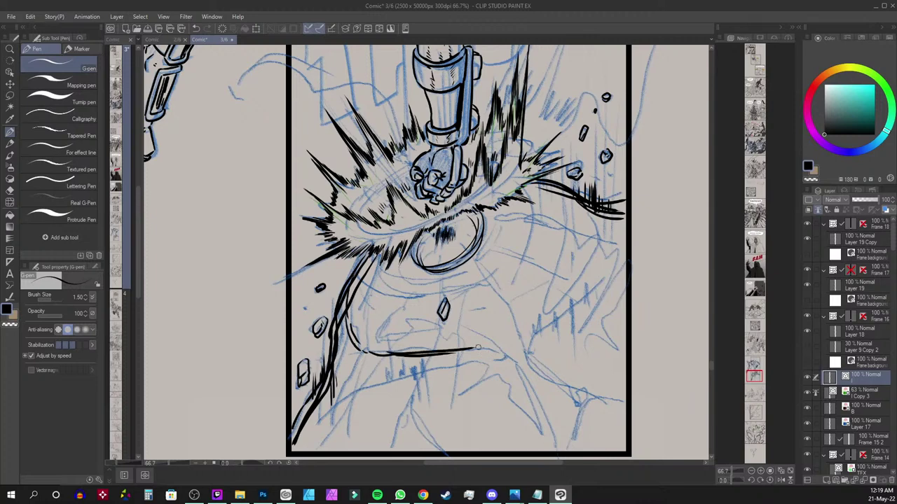
{"action": "mouse_move", "coordinate": [590, 223]}
{"action": "left_mouse_down"}
{"action": "mouse_move", "coordinate": [564, 300]}
{"action": "mouse_move", "coordinate": [566, 286]}
{"action": "mouse_move", "coordinate": [517, 344]}
{"action": "left_mouse_up"}
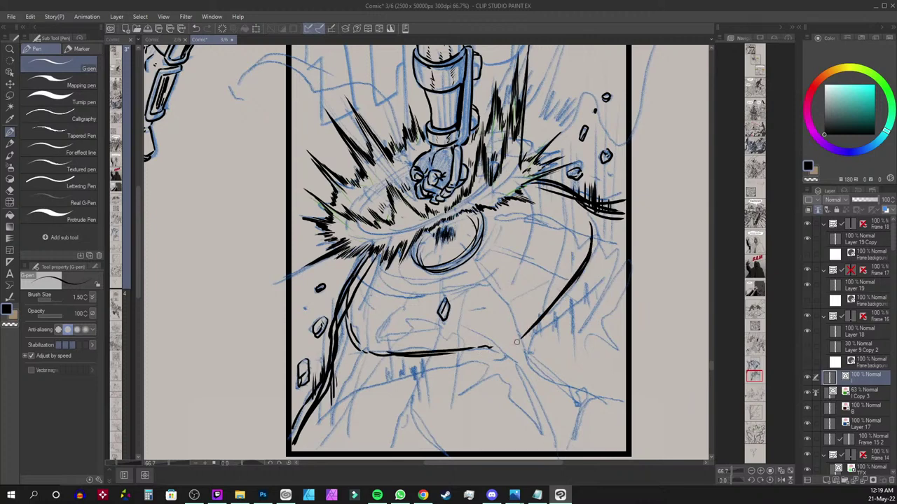
{"action": "mouse_move", "coordinate": [580, 276]}
{"action": "left_mouse_down"}
{"action": "mouse_move", "coordinate": [520, 342]}
{"action": "mouse_move", "coordinate": [541, 325]}
{"action": "left_mouse_up"}
{"action": "left_click_drag", "start_coordinate": [544, 320], "coordinate": [545, 324]}
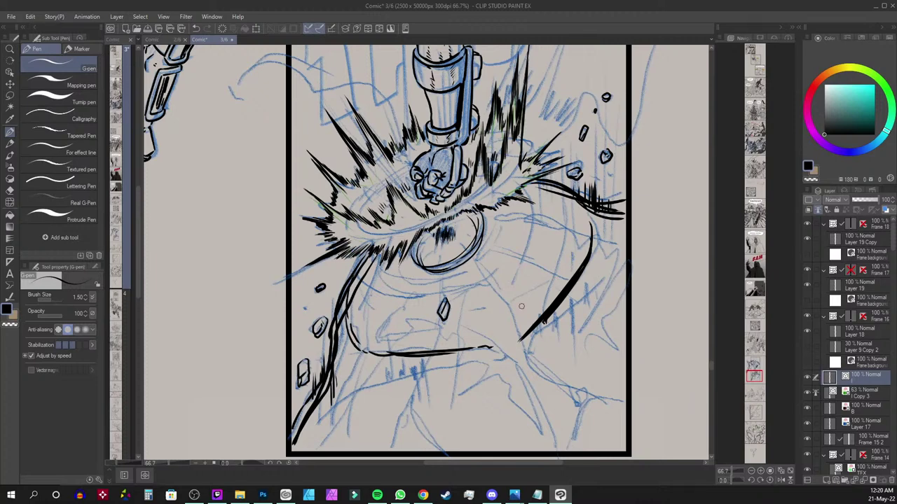
{"action": "mouse_move", "coordinate": [593, 224]}
{"action": "left_mouse_down"}
{"action": "mouse_move", "coordinate": [591, 238]}
{"action": "mouse_move", "coordinate": [623, 237]}
{"action": "mouse_move", "coordinate": [596, 287]}
{"action": "mouse_move", "coordinate": [607, 250]}
{"action": "mouse_move", "coordinate": [591, 259]}
{"action": "left_mouse_up"}
{"action": "left_click_drag", "start_coordinate": [623, 233], "coordinate": [613, 239]}
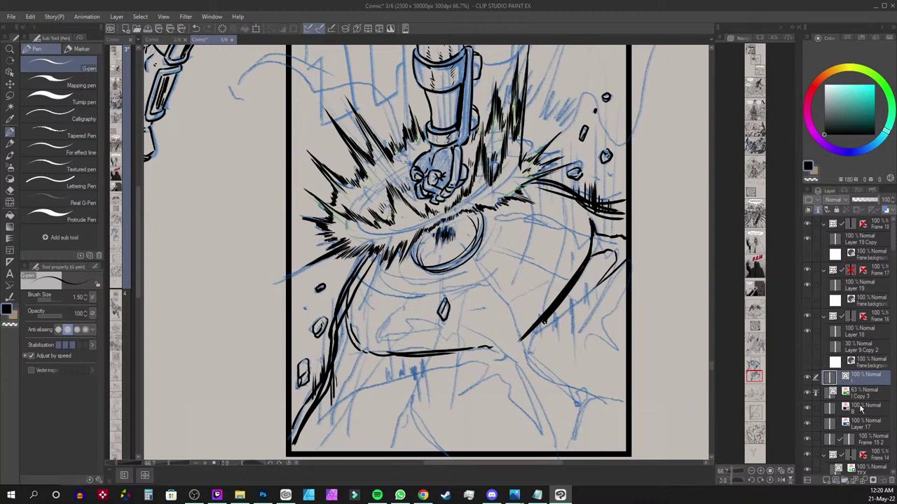
Delete the layer "I Copy 3"
{"action": "left_click", "coordinate": [861, 397]}
{"action": "left_click", "coordinate": [884, 481]}
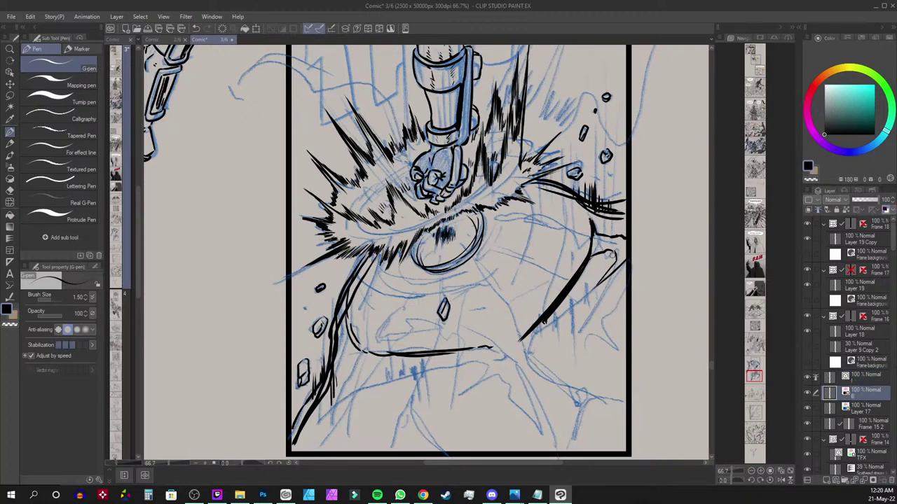
{"action": "left_click_drag", "start_coordinate": [605, 252], "coordinate": [601, 262]}
{"action": "left_click_drag", "start_coordinate": [612, 249], "coordinate": [603, 261]}
{"action": "key", "text": "ctrl+z"}
{"action": "key", "text": "ctrl+z"}
{"action": "key", "text": "ctrl+z"}
{"action": "key", "text": "g"}
{"action": "left_click", "coordinate": [608, 238]}
{"action": "left_click_drag", "start_coordinate": [625, 239], "coordinate": [626, 260]}
{"action": "key", "text": "ctrl+z"}
Hatch the tip beneath the right crevice on the ink layer, then fill the crevice on layer B with the other layers as reference
{"action": "left_click", "coordinate": [866, 378]}
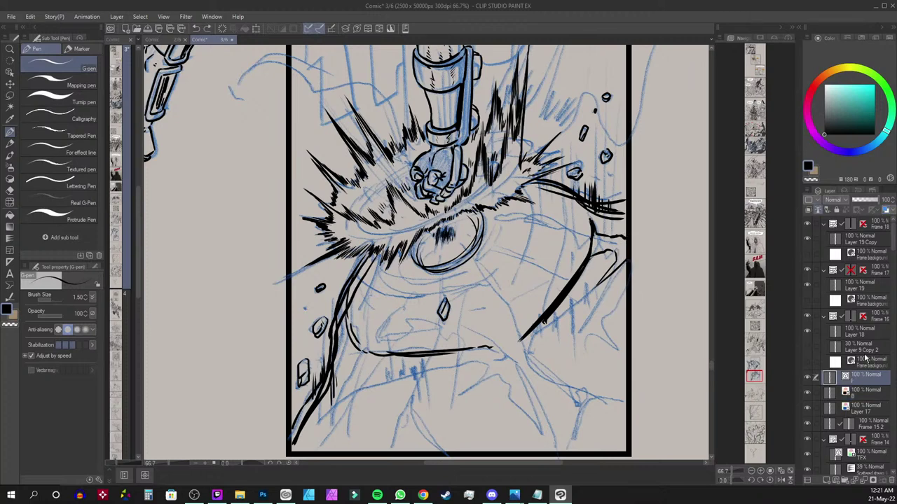
{"action": "scroll", "coordinate": [628, 264], "scroll_direction": "up", "scroll_amount": 2}
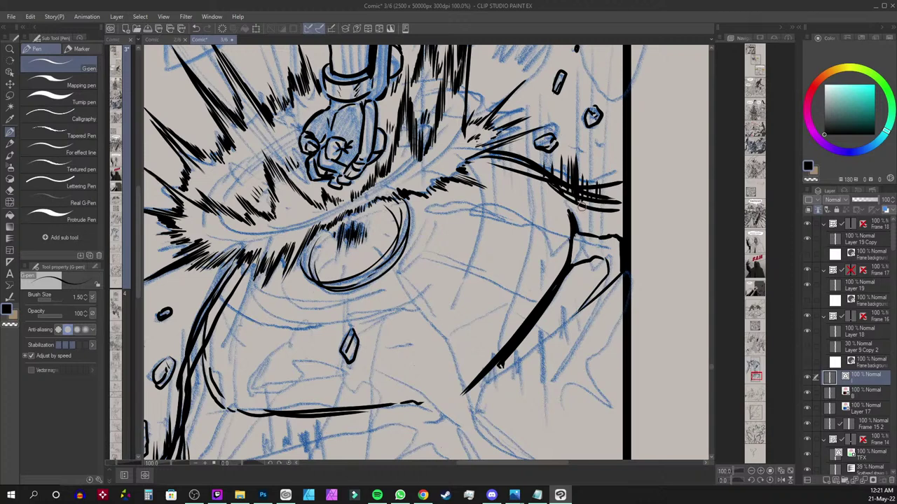
{"action": "mouse_move", "coordinate": [597, 256]}
{"action": "left_mouse_down"}
{"action": "mouse_move", "coordinate": [587, 272]}
{"action": "mouse_move", "coordinate": [597, 275]}
{"action": "left_mouse_up"}
{"action": "left_click", "coordinate": [863, 391]}
{"action": "key", "text": "g"}
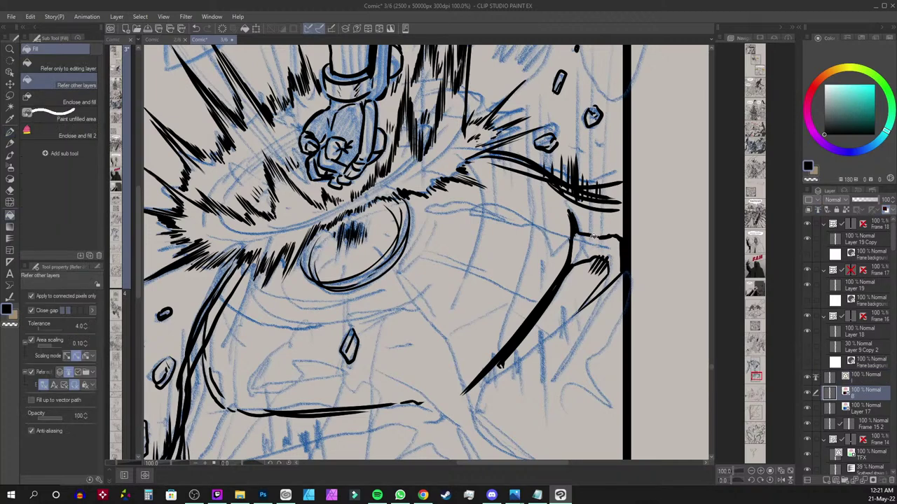
{"action": "left_click", "coordinate": [603, 238]}
Ink tapered shadow marks on the ink layer below the face's right edge and under its lower corner
{"action": "key", "text": "p"}
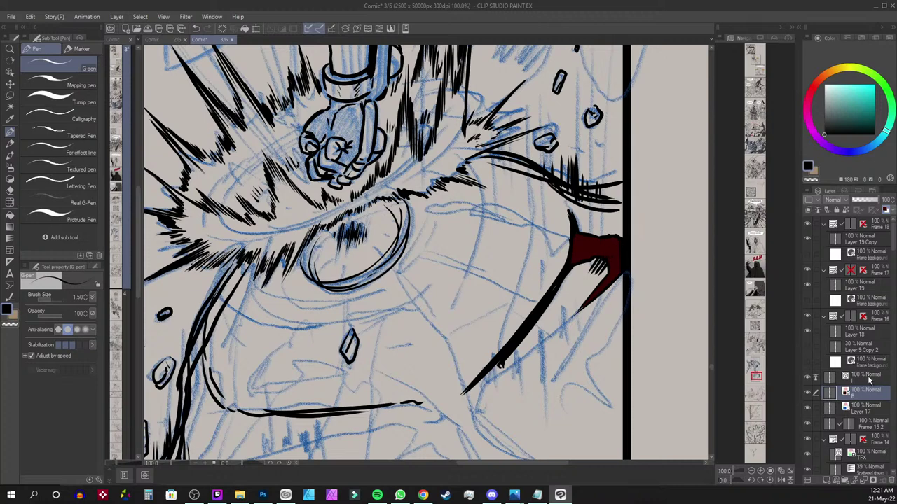
{"action": "left_click", "coordinate": [868, 375]}
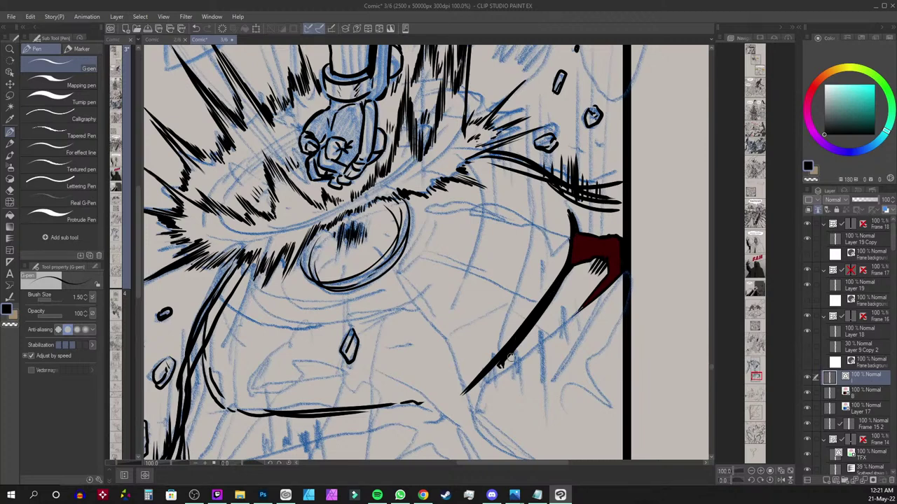
{"action": "mouse_move", "coordinate": [512, 349]}
{"action": "left_mouse_down"}
{"action": "mouse_move", "coordinate": [515, 359]}
{"action": "mouse_move", "coordinate": [553, 332]}
{"action": "left_mouse_up"}
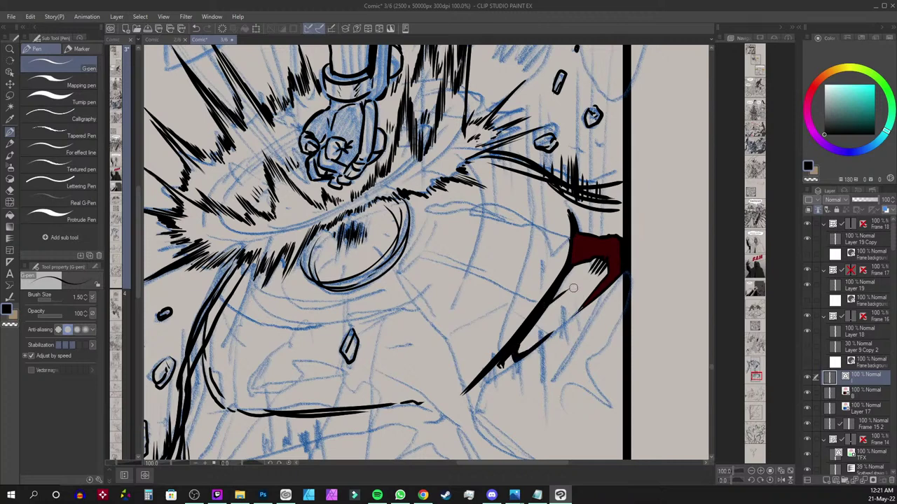
{"action": "mouse_move", "coordinate": [573, 287]}
{"action": "left_mouse_down"}
{"action": "mouse_move", "coordinate": [559, 314]}
{"action": "mouse_move", "coordinate": [579, 283]}
{"action": "mouse_move", "coordinate": [559, 306]}
{"action": "mouse_move", "coordinate": [568, 306]}
{"action": "left_mouse_up"}
{"action": "left_click_drag", "start_coordinate": [493, 379], "coordinate": [471, 417]}
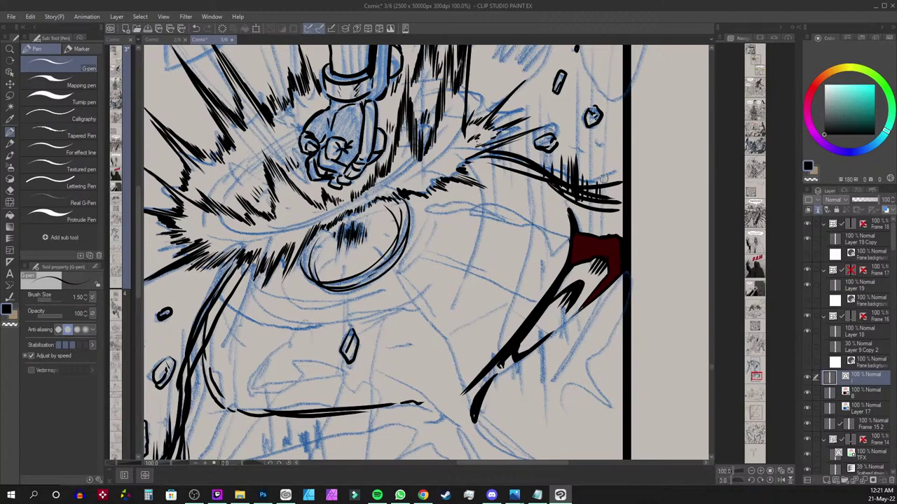
{"action": "left_click_drag", "start_coordinate": [274, 330], "coordinate": [338, 221]}
{"action": "left_click_drag", "start_coordinate": [277, 236], "coordinate": [292, 173]}
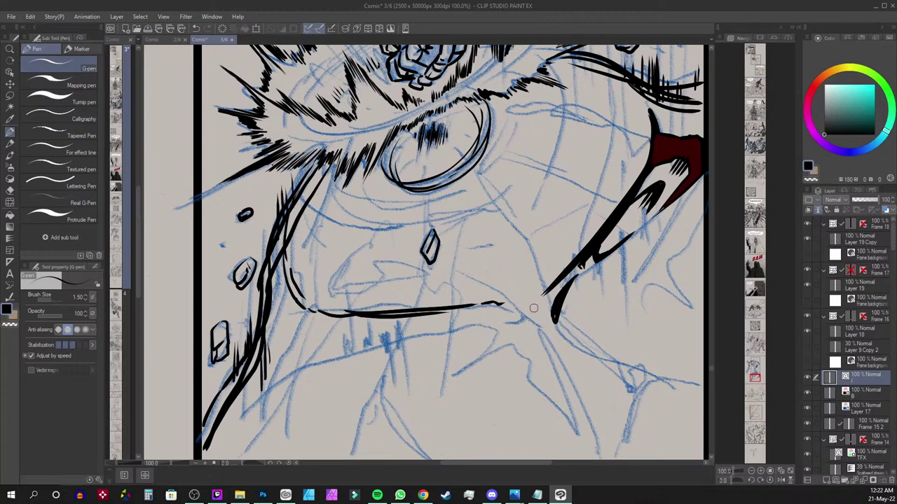
{"action": "left_click_drag", "start_coordinate": [558, 378], "coordinate": [561, 391]}
{"action": "left_click_drag", "start_coordinate": [565, 386], "coordinate": [567, 389]}
{"action": "key", "text": "ctrl+z"}
Examine the finished golems in the earlier THUM panel as reference for the head
{"action": "left_click", "coordinate": [754, 213]}
{"action": "key", "text": "ctrl+minus"}
{"action": "scroll", "coordinate": [735, 187], "scroll_direction": "down", "scroll_amount": 1}
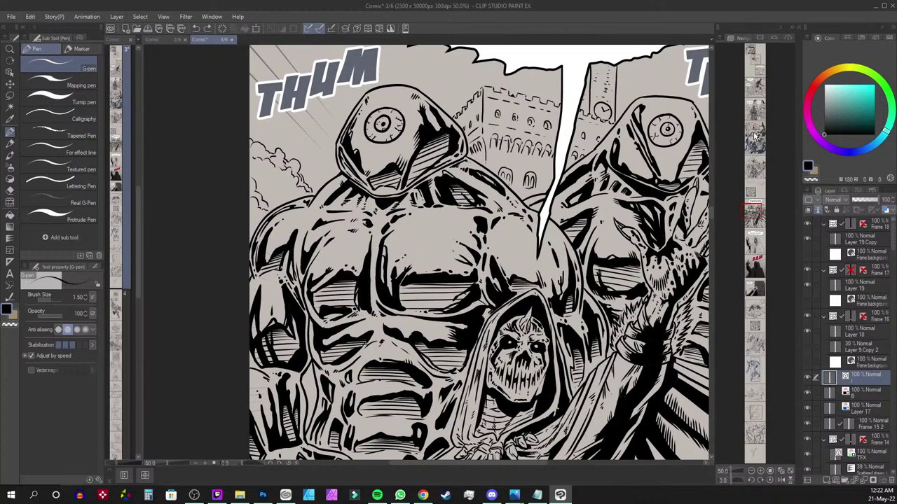
{"action": "left_click", "coordinate": [751, 209]}
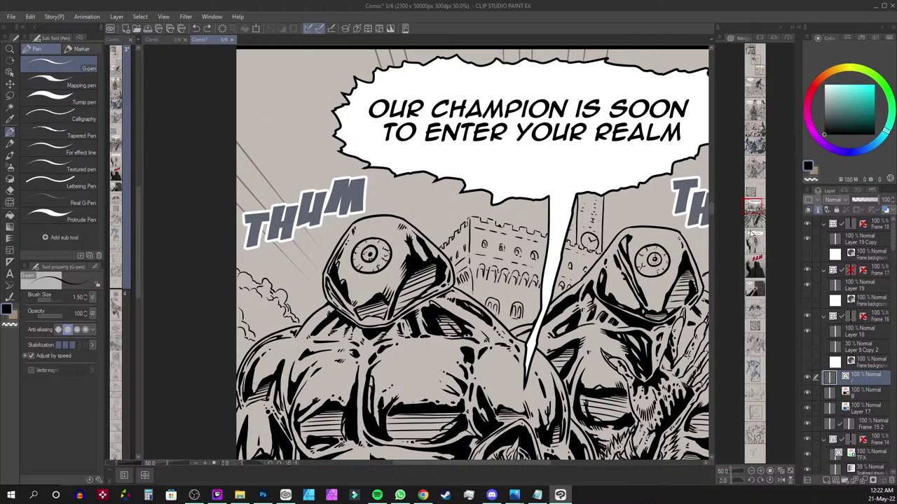
Switch to the Comic 2/6 page and examine the panel of the golem guarding the castle entrance
{"action": "left_click", "coordinate": [159, 39]}
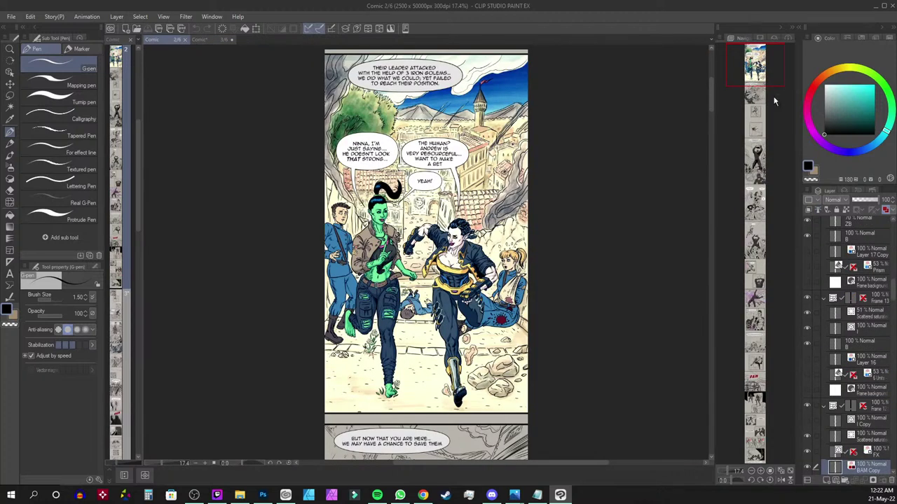
{"action": "left_click", "coordinate": [760, 326]}
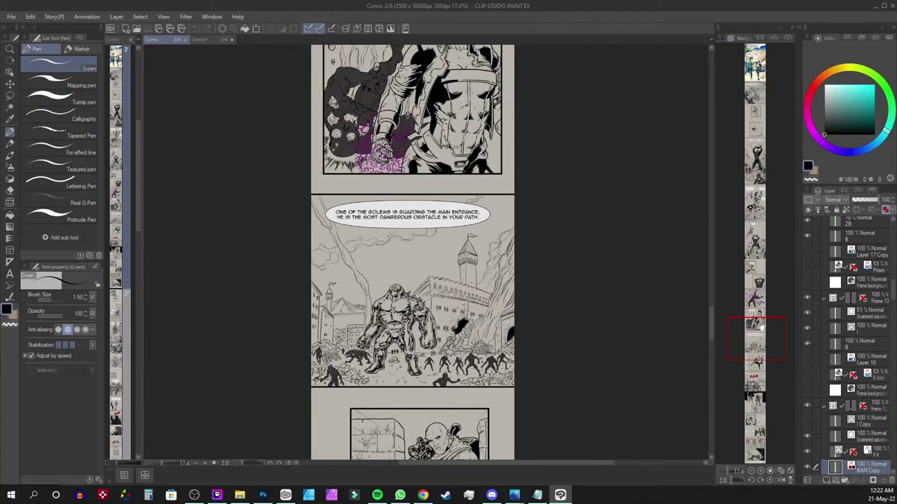
{"action": "key", "text": "ctrl+plus"}
{"action": "key", "text": "ctrl+plus"}
{"action": "left_click_drag", "start_coordinate": [754, 339], "coordinate": [755, 344]}
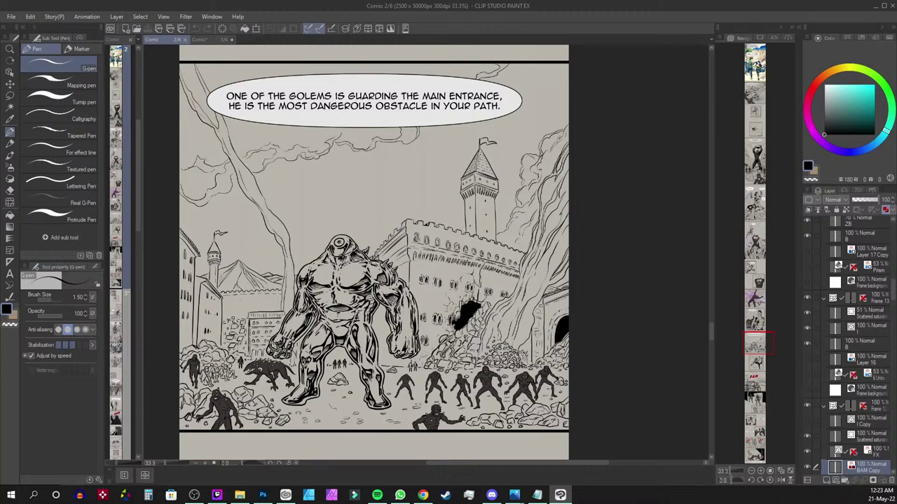
{"action": "key", "text": "h"}
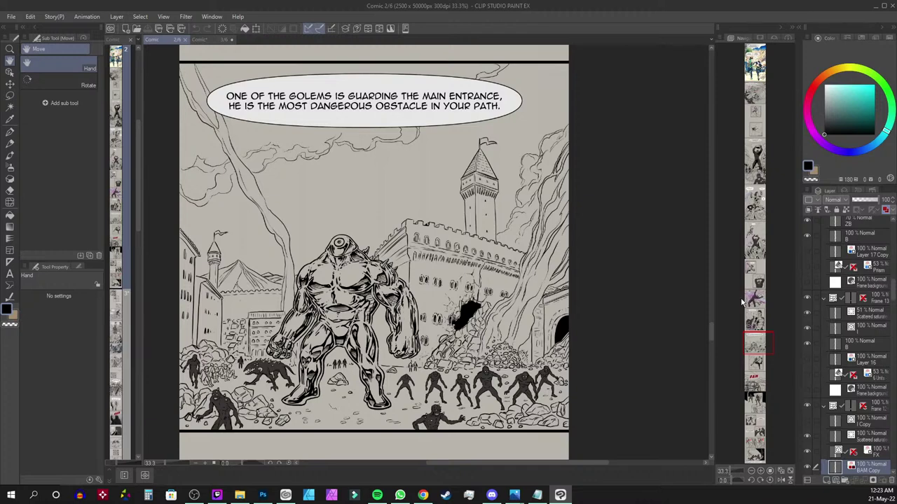
{"action": "scroll", "coordinate": [691, 269], "scroll_direction": "up", "scroll_amount": 1}
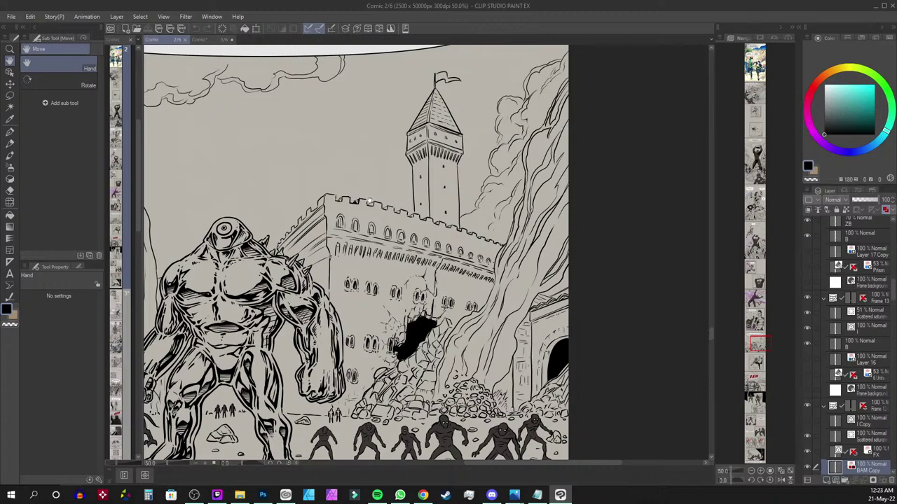
{"action": "key", "text": "ctrl+minus"}
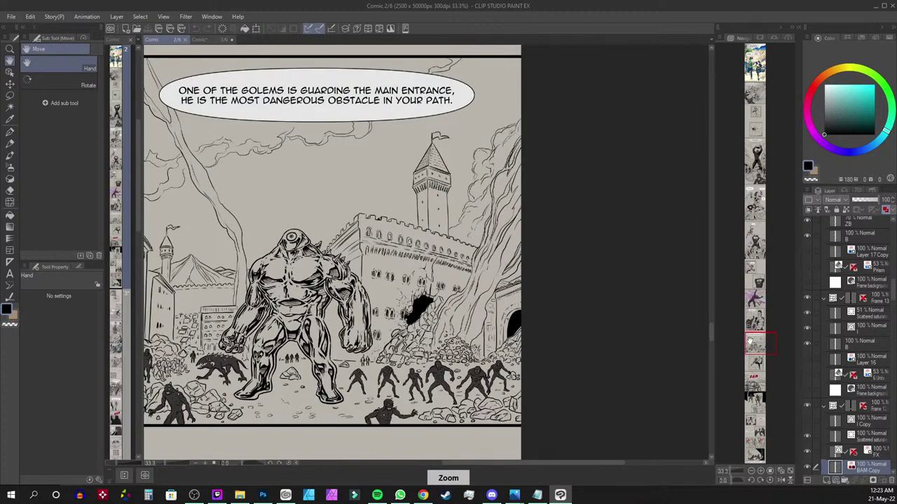
{"action": "left_click_drag", "start_coordinate": [473, 311], "coordinate": [547, 265]}
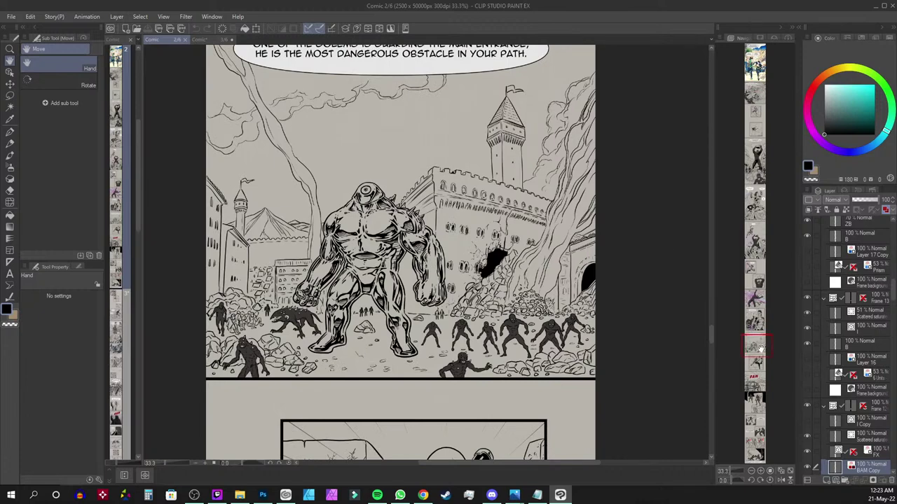
Review the following panels on this page: the sniper, the BAM impact and the creatures by the barrels
{"action": "left_click_drag", "start_coordinate": [760, 349], "coordinate": [755, 355]}
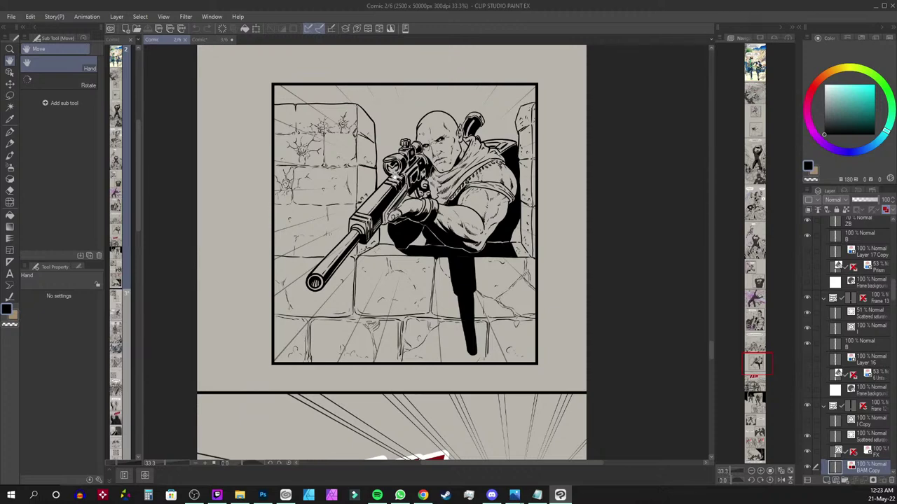
{"action": "left_click_drag", "start_coordinate": [760, 365], "coordinate": [761, 388]}
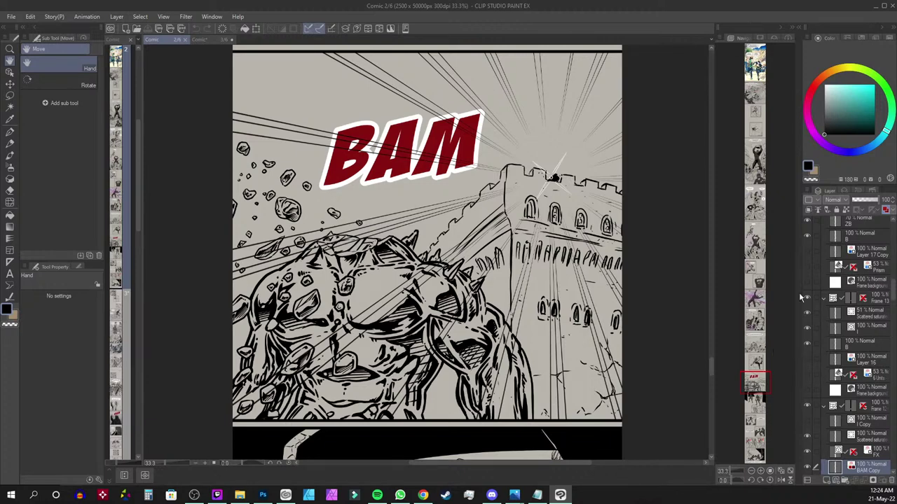
{"action": "left_click", "coordinate": [754, 401]}
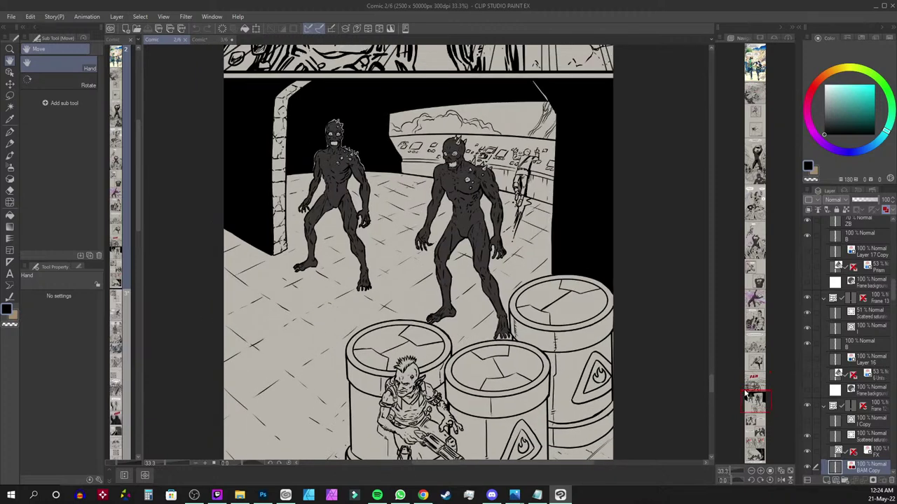
Switch to the Comic 3/6 page and review its opening panels: the firing turret, the BUM fist shake and the kneeling captives
{"action": "left_click", "coordinate": [204, 39]}
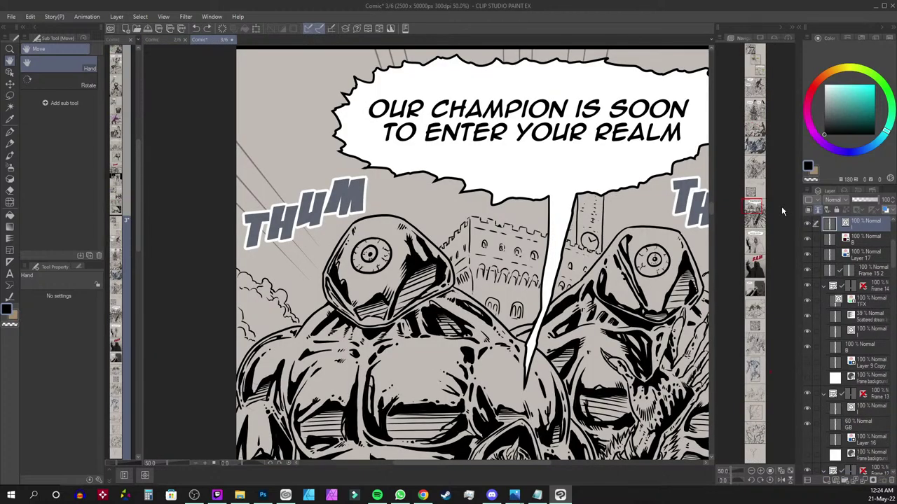
{"action": "left_click", "coordinate": [757, 93]}
{"action": "left_click", "coordinate": [762, 85]}
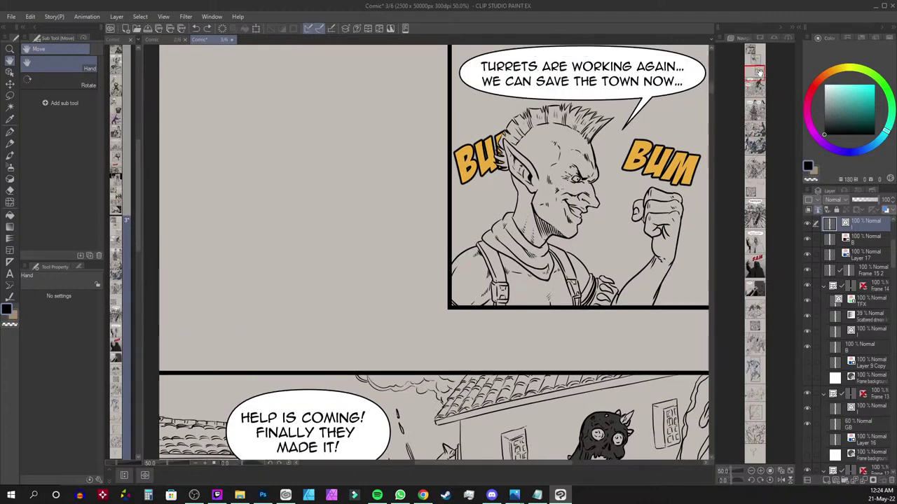
{"action": "left_click_drag", "start_coordinate": [759, 75], "coordinate": [751, 86]}
{"action": "left_click", "coordinate": [751, 54]}
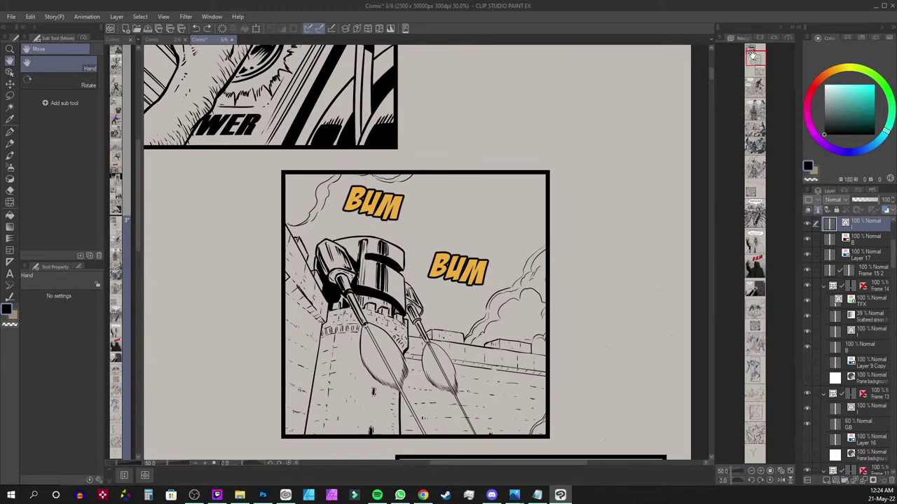
{"action": "mouse_move", "coordinate": [760, 74]}
{"action": "left_mouse_down"}
{"action": "mouse_move", "coordinate": [759, 85]}
{"action": "mouse_move", "coordinate": [762, 79]}
{"action": "left_mouse_up"}
{"action": "key", "text": "ctrl+minus"}
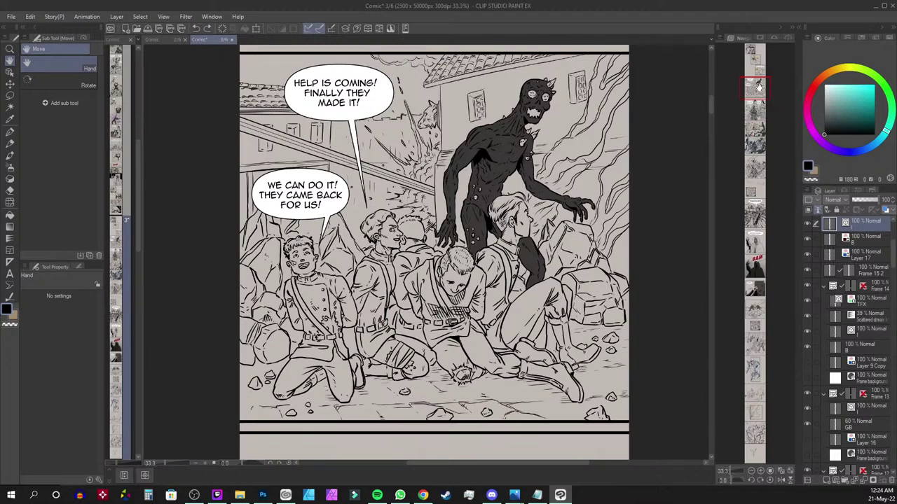
Review the plaza battle panels in order, from the armoured squad's signal through the BAM fights to the frightened crowd
{"action": "left_click_drag", "start_coordinate": [758, 91], "coordinate": [762, 102]}
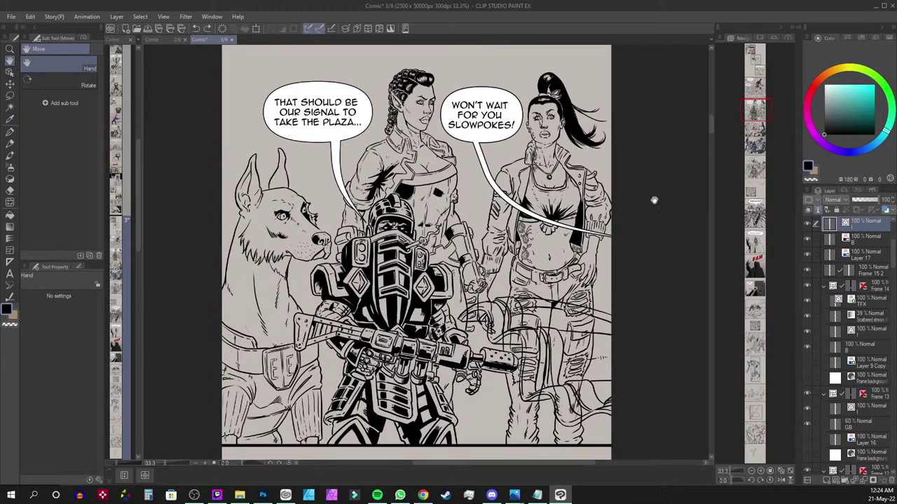
{"action": "left_click_drag", "start_coordinate": [758, 106], "coordinate": [755, 122]}
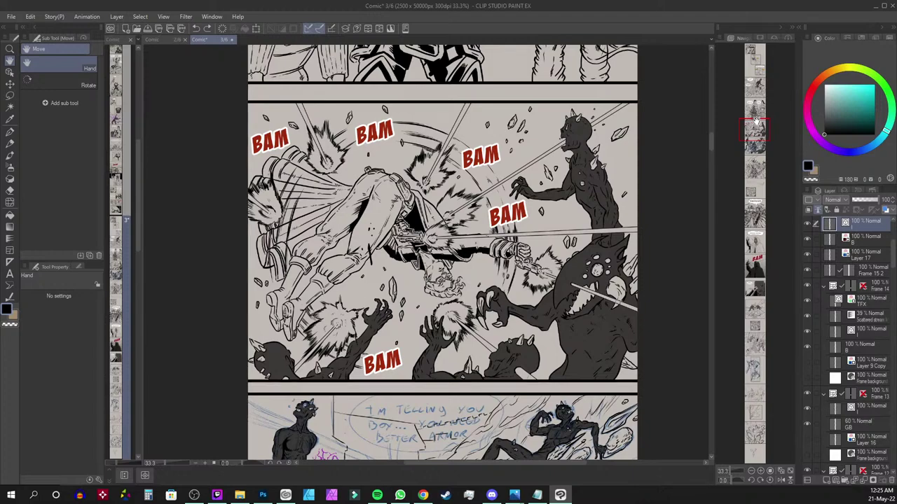
{"action": "left_click_drag", "start_coordinate": [756, 120], "coordinate": [757, 142]}
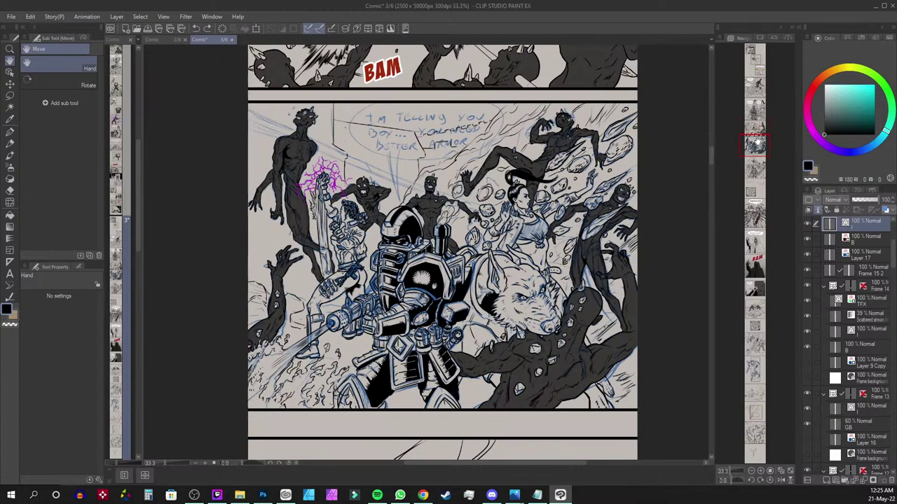
{"action": "left_click_drag", "start_coordinate": [758, 142], "coordinate": [753, 159]}
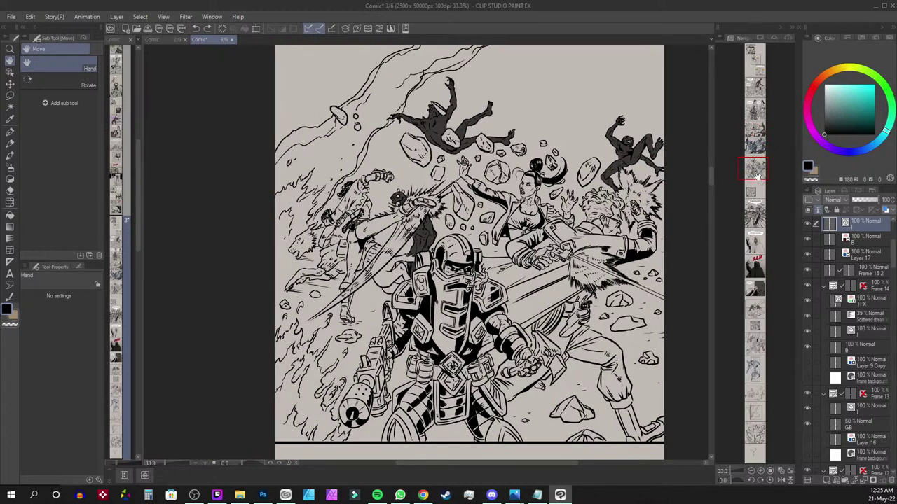
{"action": "left_click_drag", "start_coordinate": [759, 171], "coordinate": [754, 175]}
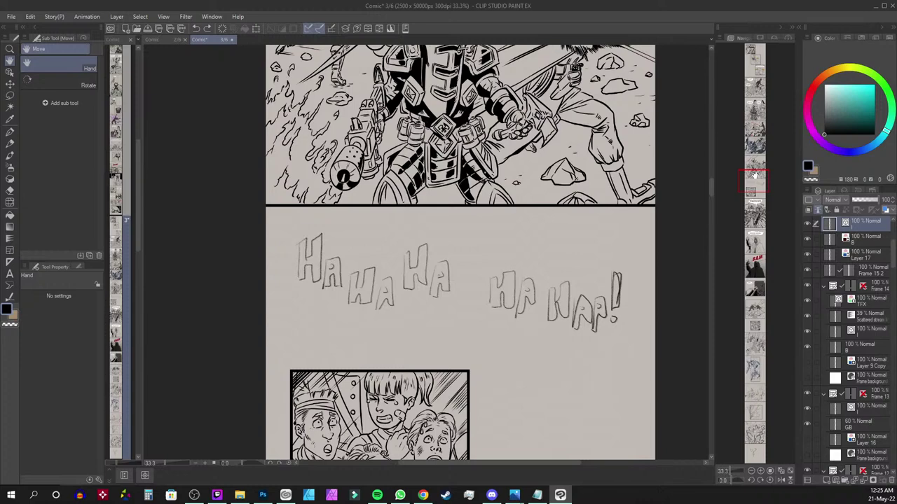
{"action": "mouse_move", "coordinate": [754, 175]}
{"action": "left_mouse_down"}
{"action": "mouse_move", "coordinate": [756, 195]}
{"action": "mouse_move", "coordinate": [750, 183]}
{"action": "left_mouse_up"}
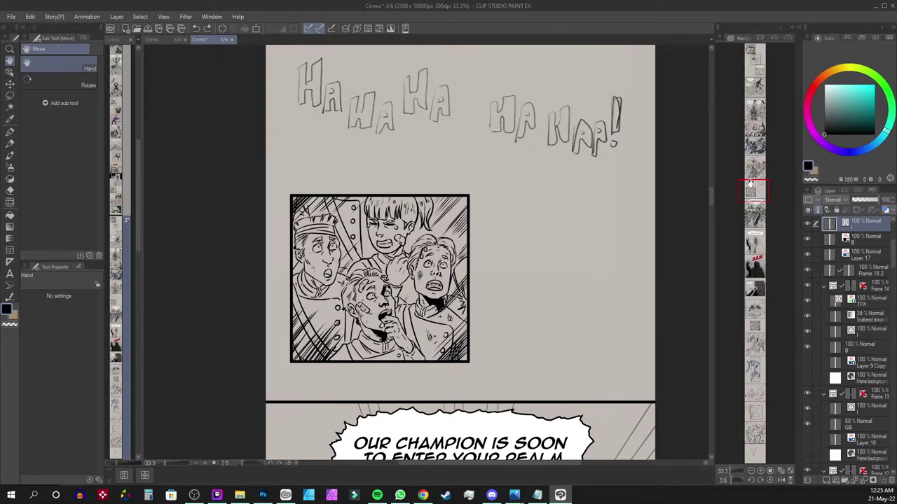
Examine the shading on the two finished golems in the THUM panel, comparing with the hooded BAM panel below
{"action": "mouse_move", "coordinate": [758, 196]}
{"action": "left_mouse_down"}
{"action": "mouse_move", "coordinate": [761, 207]}
{"action": "mouse_move", "coordinate": [757, 199]}
{"action": "left_mouse_up"}
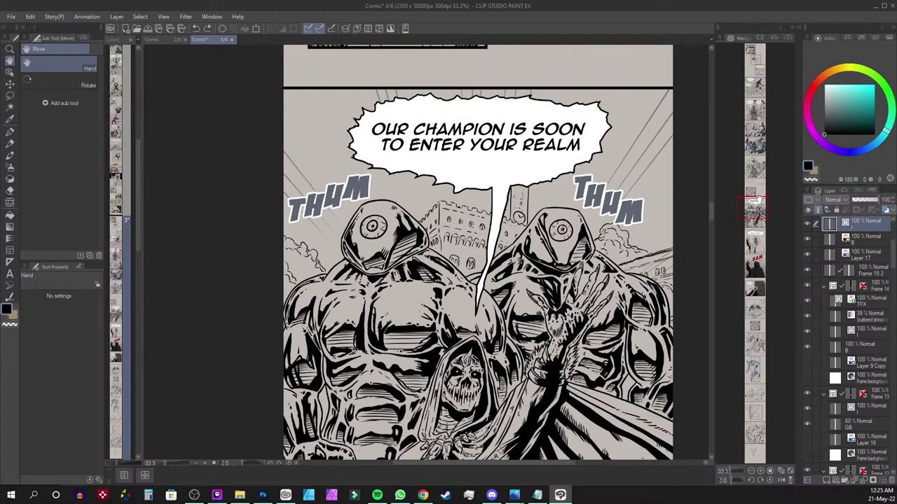
{"action": "left_click_drag", "start_coordinate": [755, 211], "coordinate": [750, 204]}
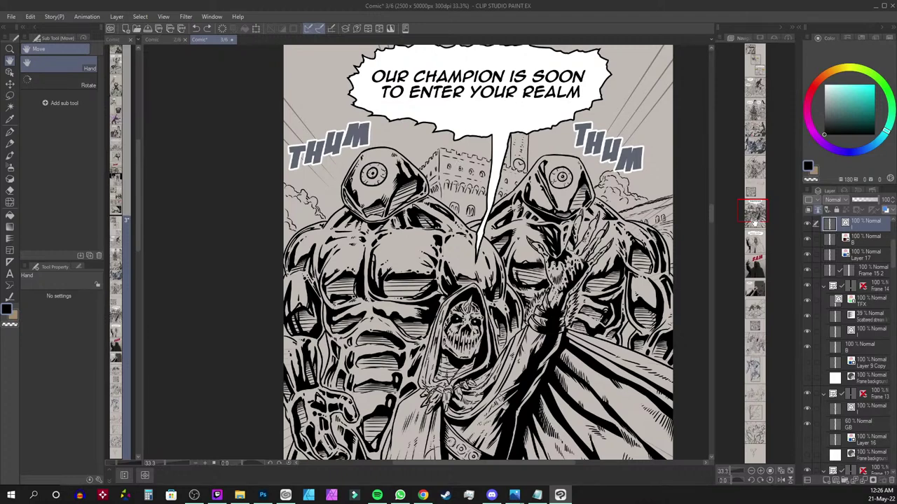
{"action": "left_click_drag", "start_coordinate": [758, 216], "coordinate": [755, 257]}
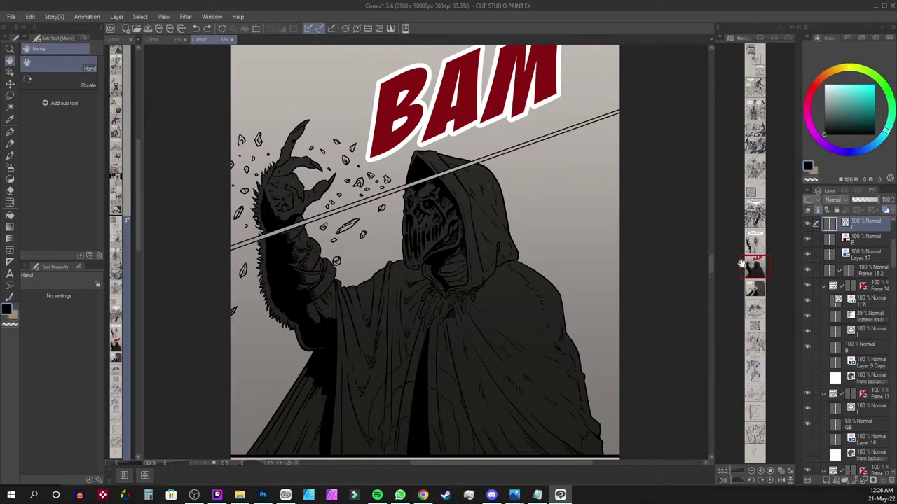
{"action": "left_click_drag", "start_coordinate": [755, 258], "coordinate": [757, 214]}
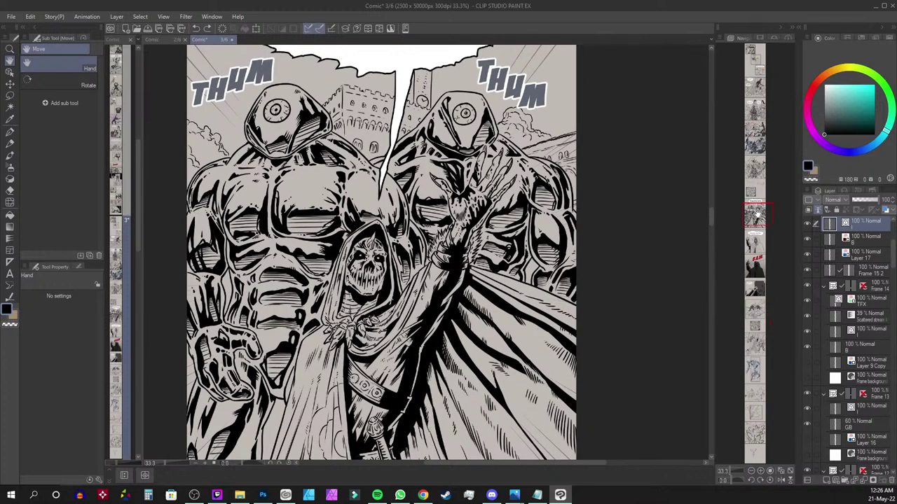
{"action": "scroll", "coordinate": [757, 214], "scroll_direction": "down", "scroll_amount": 1}
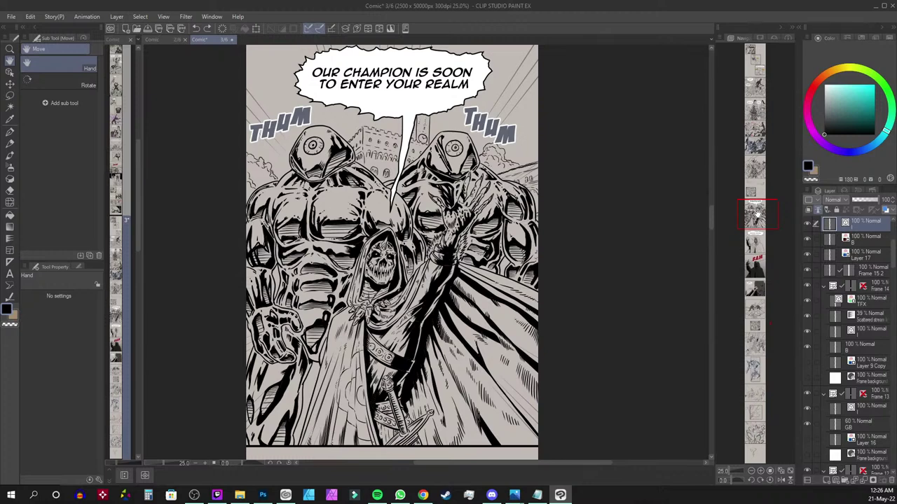
Review the panels from the hooded BAM figure through the RAISE and fist-smash scenes to the sketched foot-grab panel
{"action": "left_click_drag", "start_coordinate": [756, 214], "coordinate": [753, 275]}
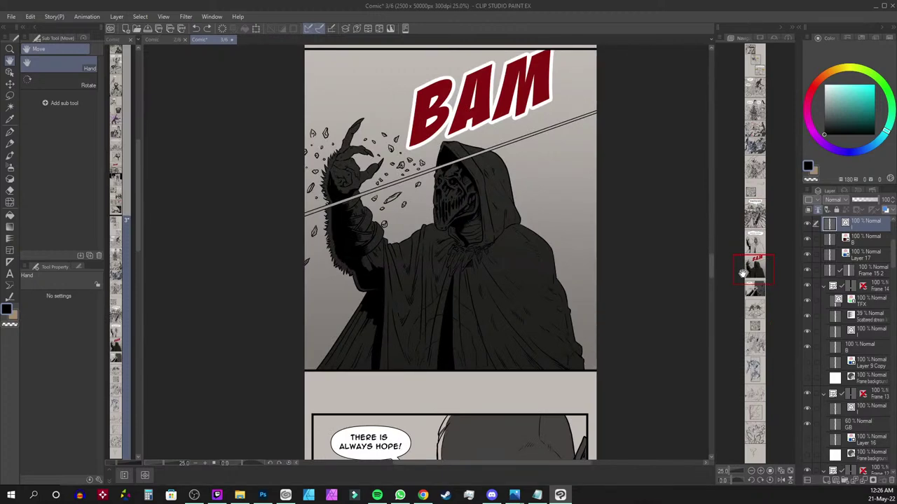
{"action": "left_click_drag", "start_coordinate": [742, 274], "coordinate": [755, 313]}
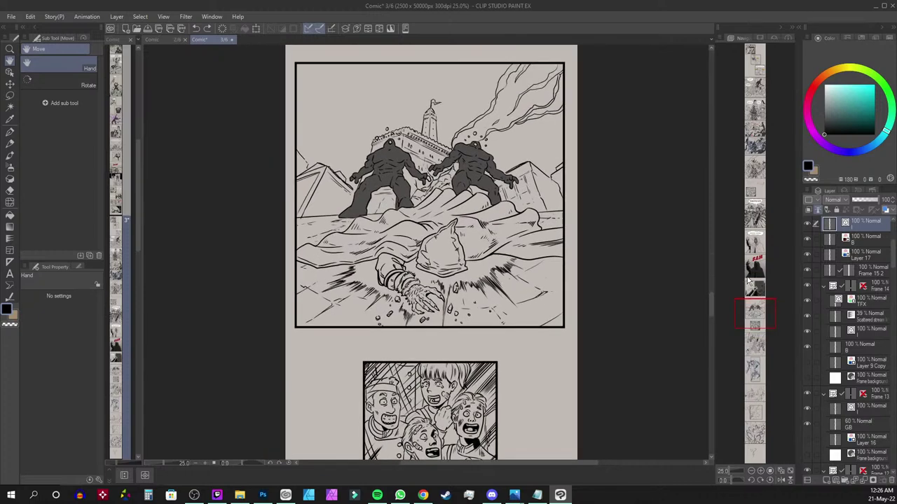
{"action": "left_click_drag", "start_coordinate": [755, 312], "coordinate": [752, 342]}
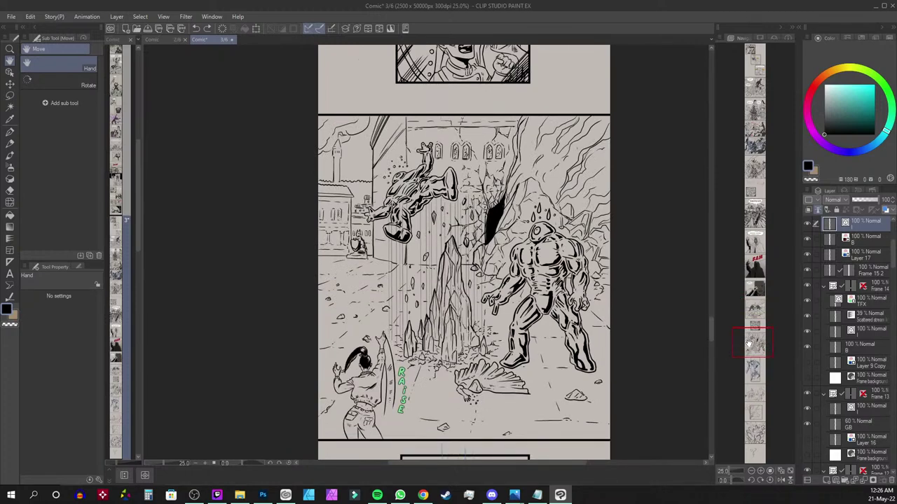
{"action": "left_click_drag", "start_coordinate": [749, 343], "coordinate": [757, 356]}
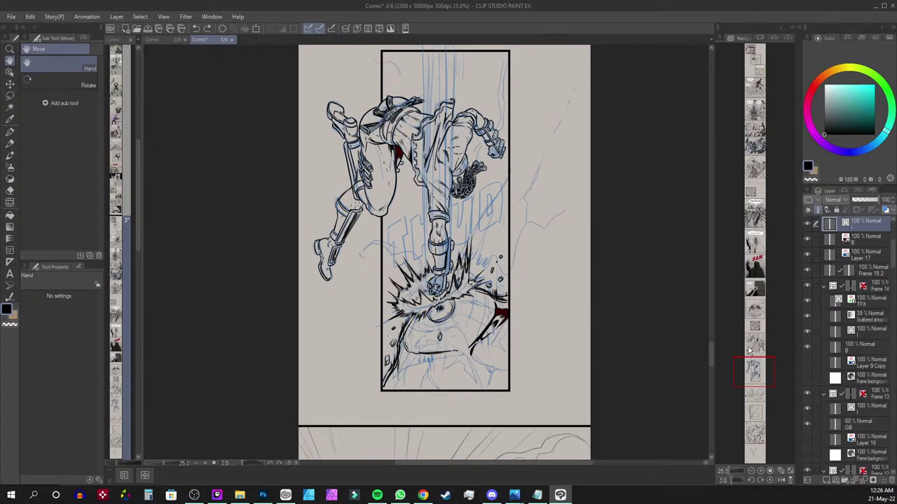
{"action": "left_click_drag", "start_coordinate": [764, 377], "coordinate": [764, 396]}
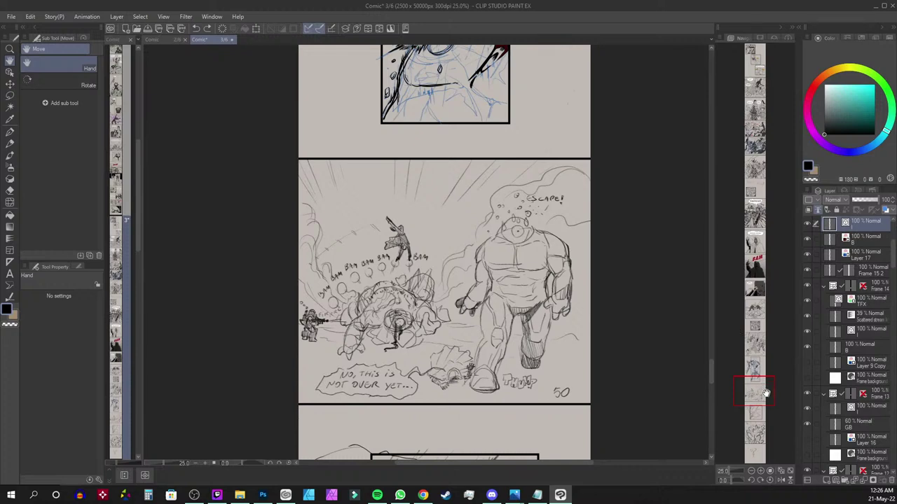
{"action": "left_click_drag", "start_coordinate": [765, 395], "coordinate": [763, 412]}
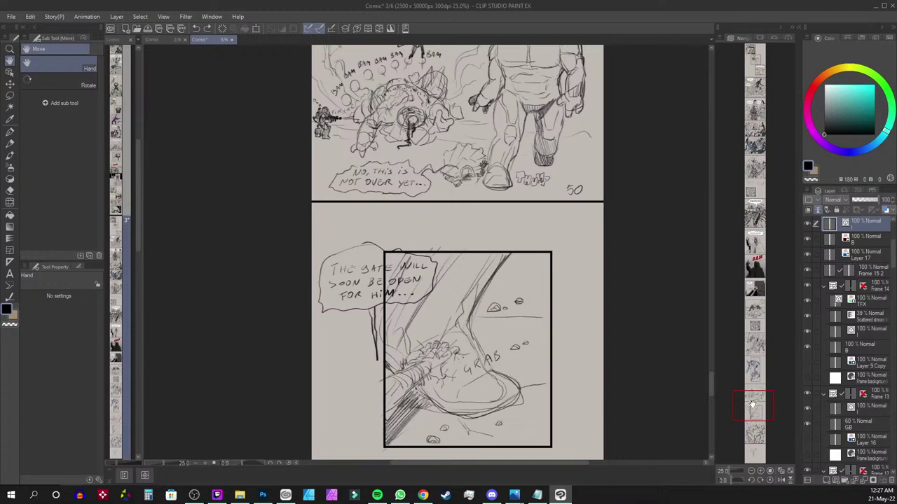
{"action": "left_click", "coordinate": [752, 403]}
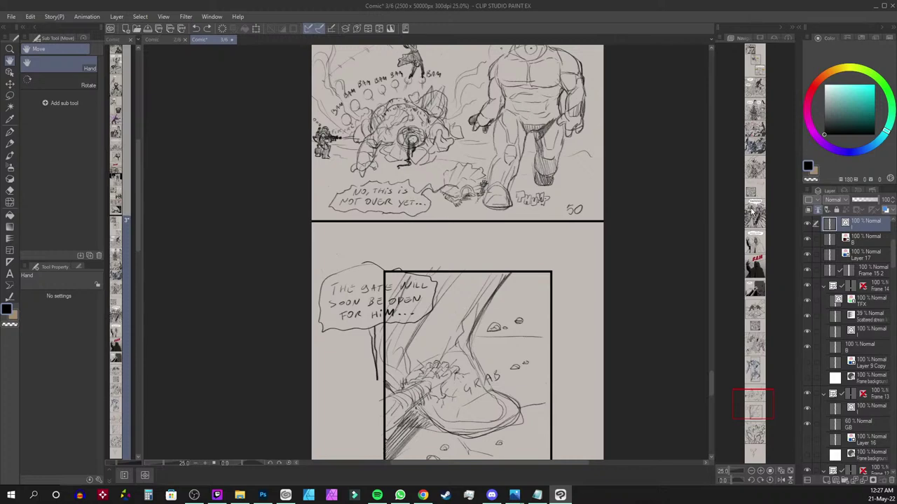
Compare the finished THUM golems with the golem in the unfinished panels, including the tentacle sketch numbered 52 and the fist smash
{"action": "left_click", "coordinate": [754, 266]}
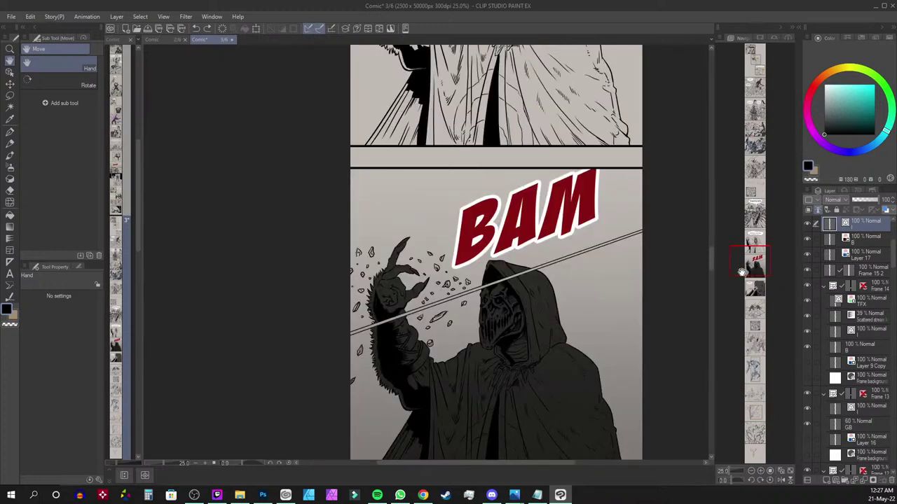
{"action": "left_click_drag", "start_coordinate": [743, 265], "coordinate": [746, 215]}
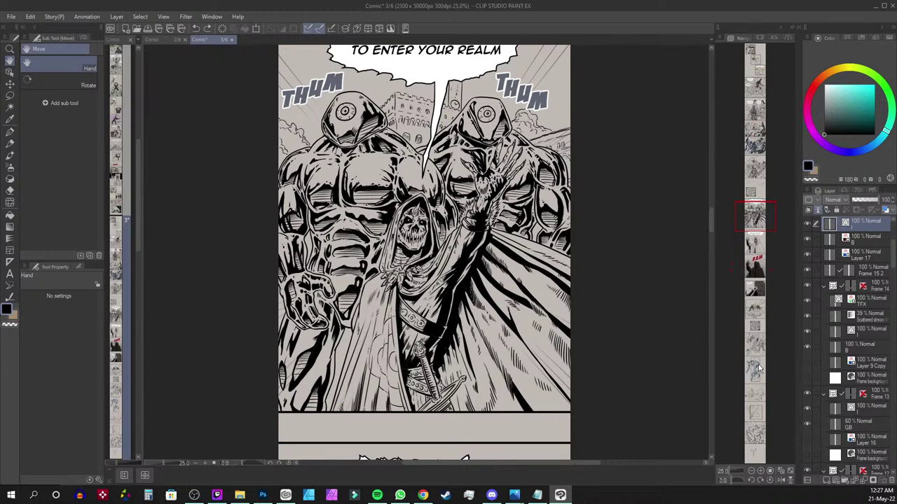
{"action": "left_click", "coordinate": [756, 312]}
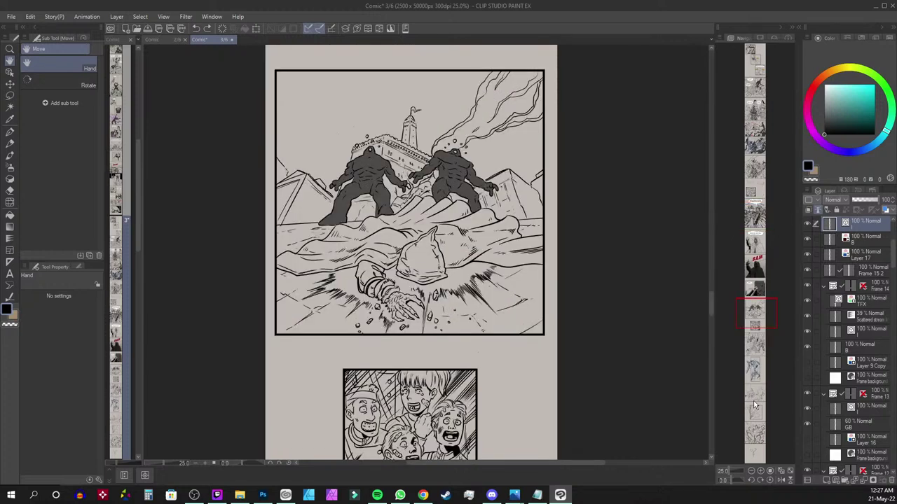
{"action": "left_click", "coordinate": [759, 337]}
{"action": "left_click_drag", "start_coordinate": [759, 337], "coordinate": [747, 405]}
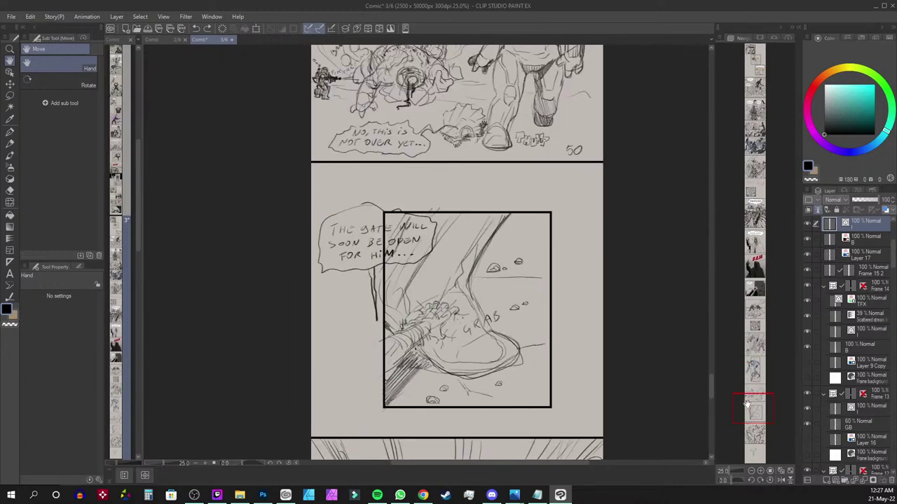
{"action": "left_click_drag", "start_coordinate": [747, 405], "coordinate": [755, 430]}
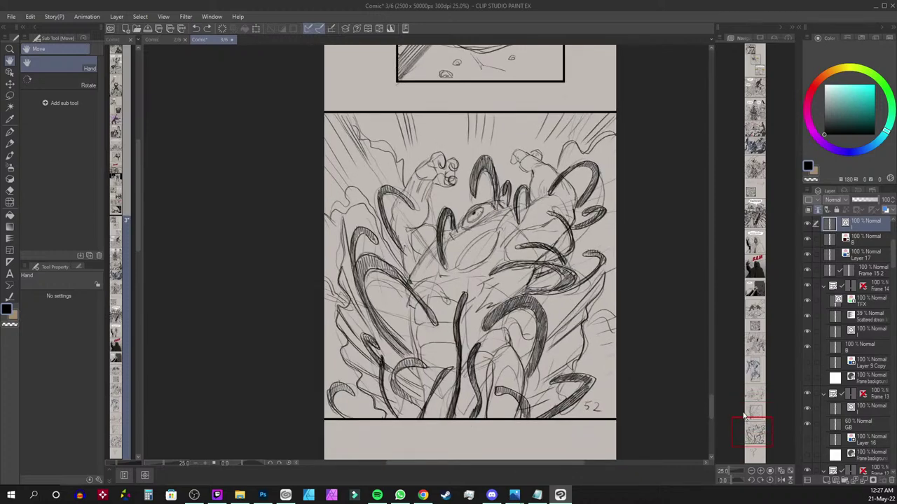
{"action": "mouse_move", "coordinate": [745, 416]}
{"action": "left_mouse_down"}
{"action": "mouse_move", "coordinate": [758, 412]}
{"action": "mouse_move", "coordinate": [750, 395]}
{"action": "mouse_move", "coordinate": [754, 443]}
{"action": "mouse_move", "coordinate": [747, 426]}
{"action": "left_mouse_up"}
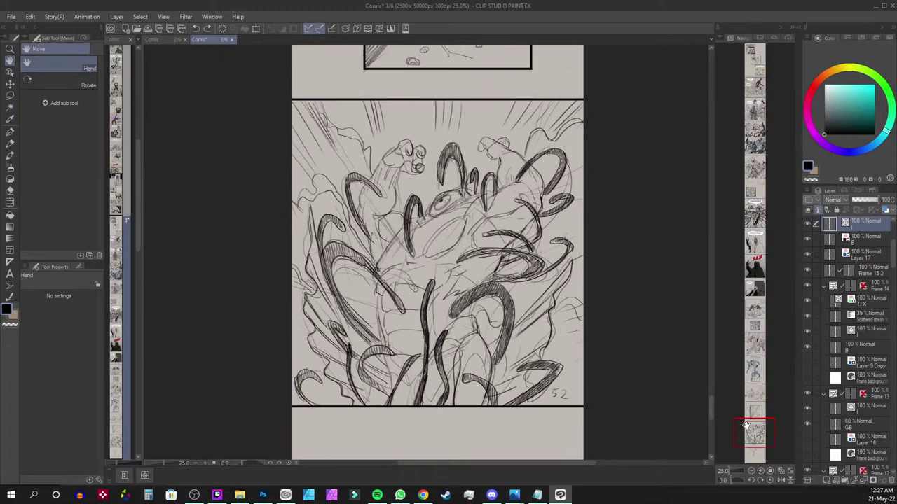
{"action": "left_click", "coordinate": [755, 370]}
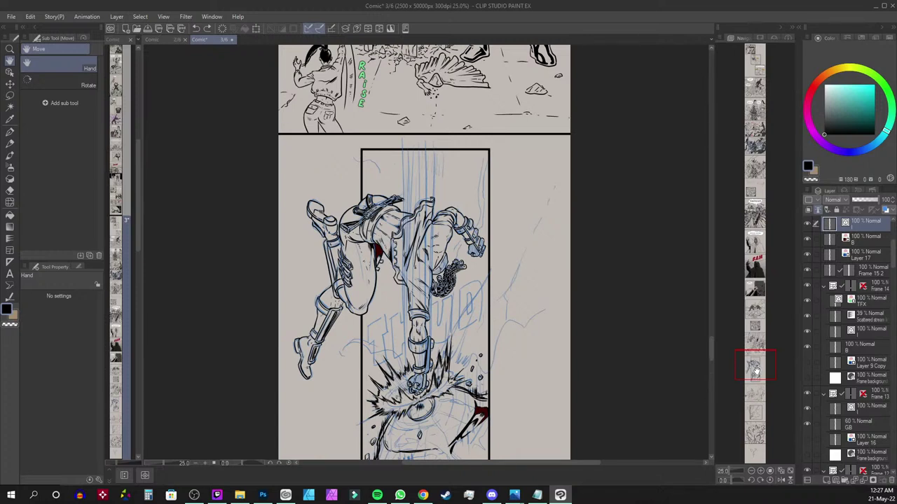
{"action": "left_click_drag", "start_coordinate": [755, 369], "coordinate": [756, 202]}
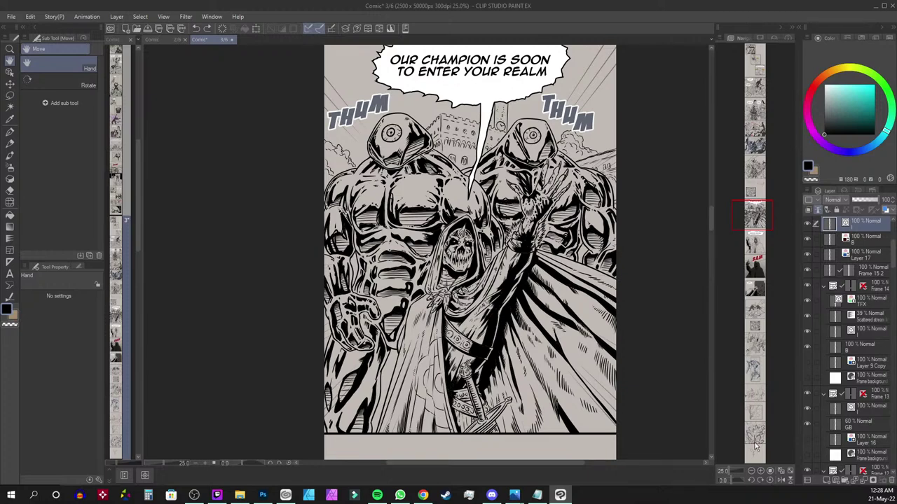
Return to the fist-smash panel, frame the golem's head up close, and select the G-pen for inking
{"action": "left_click", "coordinate": [755, 371]}
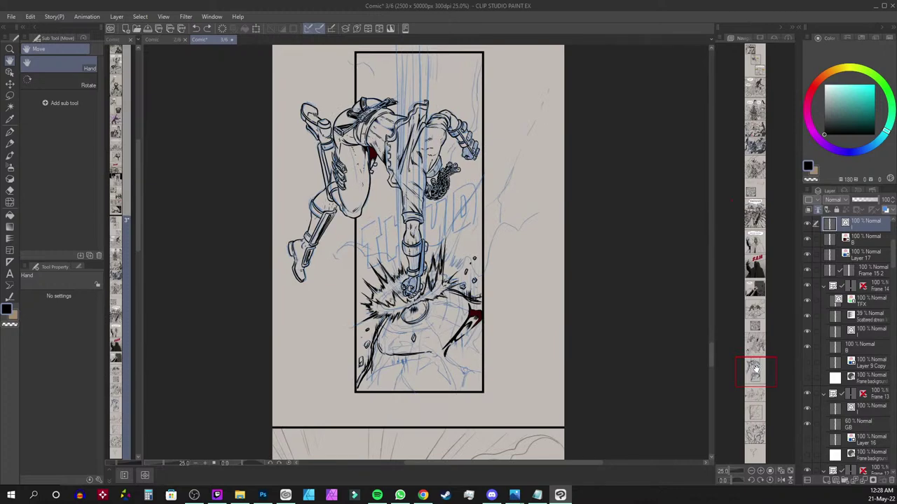
{"action": "key", "text": "ctrl+plus"}
{"action": "key", "text": "ctrl+plus"}
{"action": "key", "text": "ctrl+plus"}
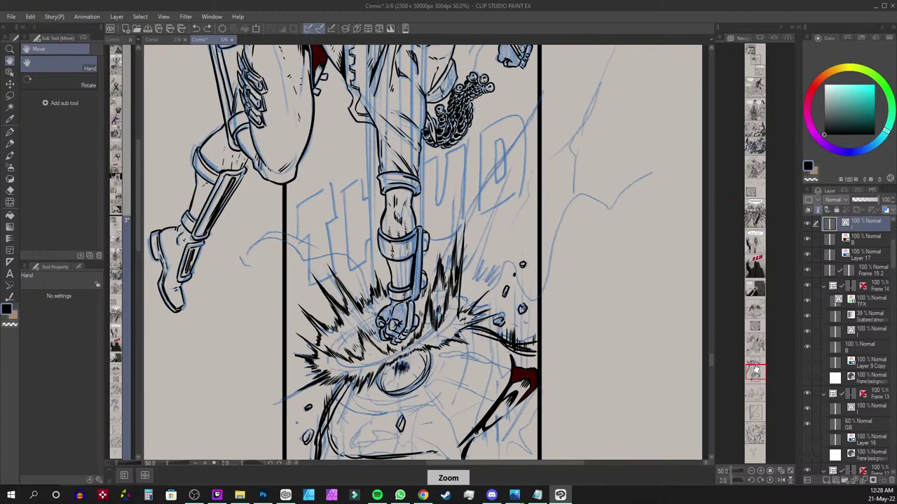
{"action": "left_click_drag", "start_coordinate": [472, 408], "coordinate": [482, 246]}
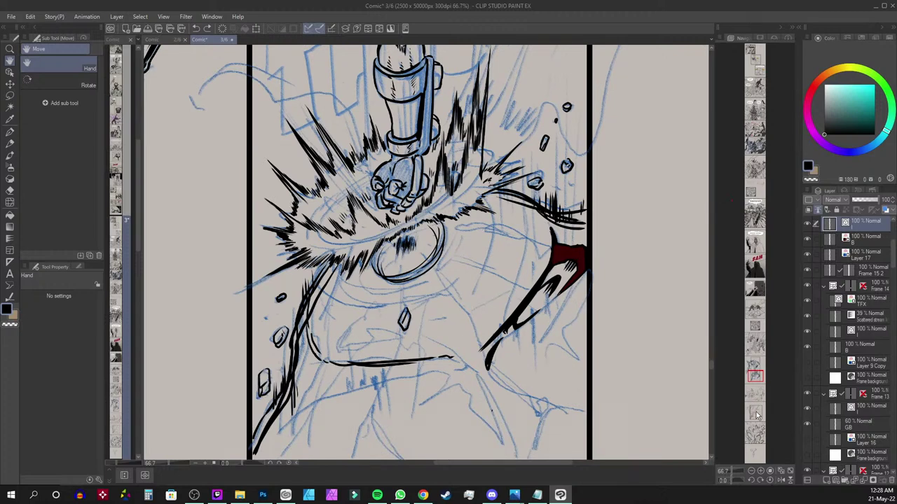
{"action": "left_click_drag", "start_coordinate": [459, 227], "coordinate": [459, 227]}
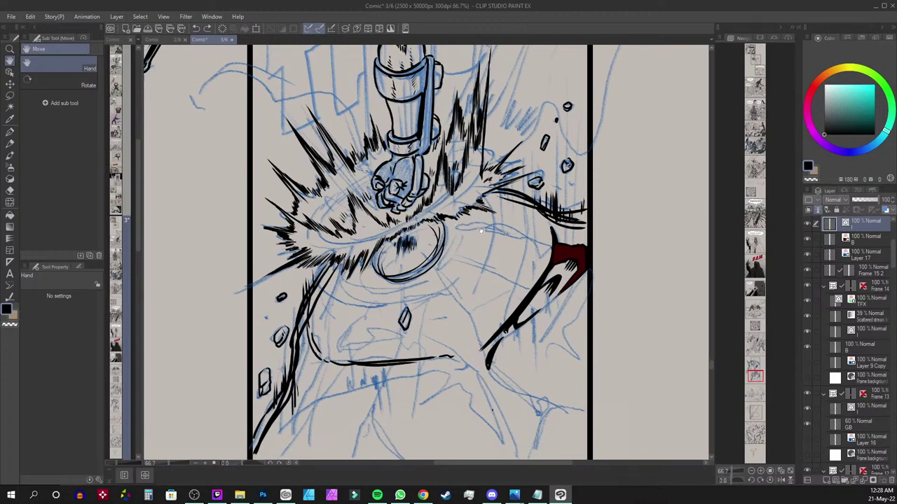
{"action": "key", "text": "p"}
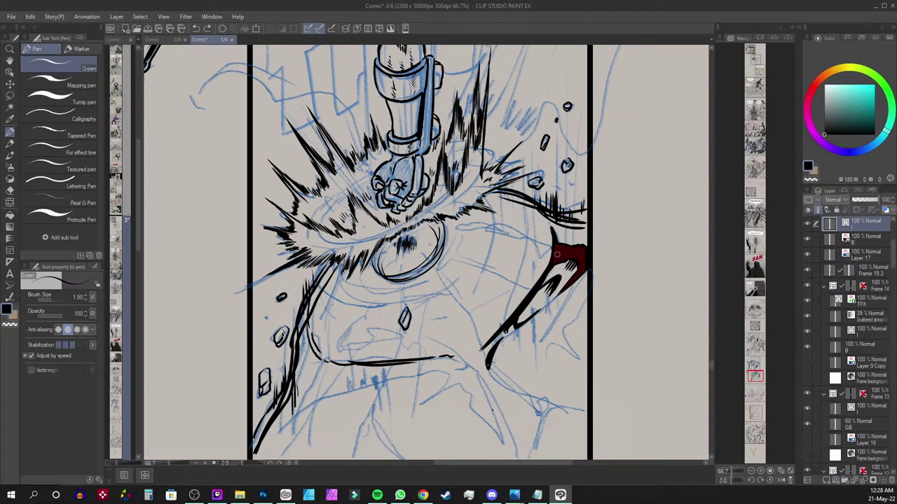
Ink the horizontal crease between the golem's eye and the dark red gap, thickening its outline and hatching the rounded end
{"action": "mouse_move", "coordinate": [461, 226]}
{"action": "left_mouse_down"}
{"action": "mouse_move", "coordinate": [543, 226]}
{"action": "mouse_move", "coordinate": [541, 268]}
{"action": "mouse_move", "coordinate": [522, 234]}
{"action": "mouse_move", "coordinate": [461, 228]}
{"action": "mouse_move", "coordinate": [521, 231]}
{"action": "mouse_move", "coordinate": [537, 254]}
{"action": "mouse_move", "coordinate": [545, 237]}
{"action": "mouse_move", "coordinate": [531, 224]}
{"action": "mouse_move", "coordinate": [541, 257]}
{"action": "left_mouse_up"}
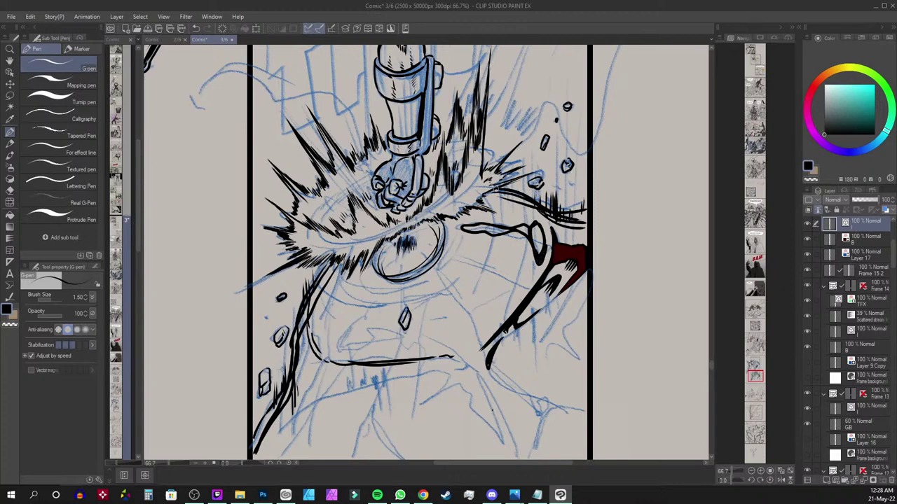
{"action": "mouse_move", "coordinate": [469, 226]}
{"action": "left_mouse_down"}
{"action": "mouse_move", "coordinate": [530, 244]}
{"action": "mouse_move", "coordinate": [522, 234]}
{"action": "mouse_move", "coordinate": [507, 242]}
{"action": "mouse_move", "coordinate": [538, 263]}
{"action": "mouse_move", "coordinate": [515, 243]}
{"action": "mouse_move", "coordinate": [456, 232]}
{"action": "left_mouse_up"}
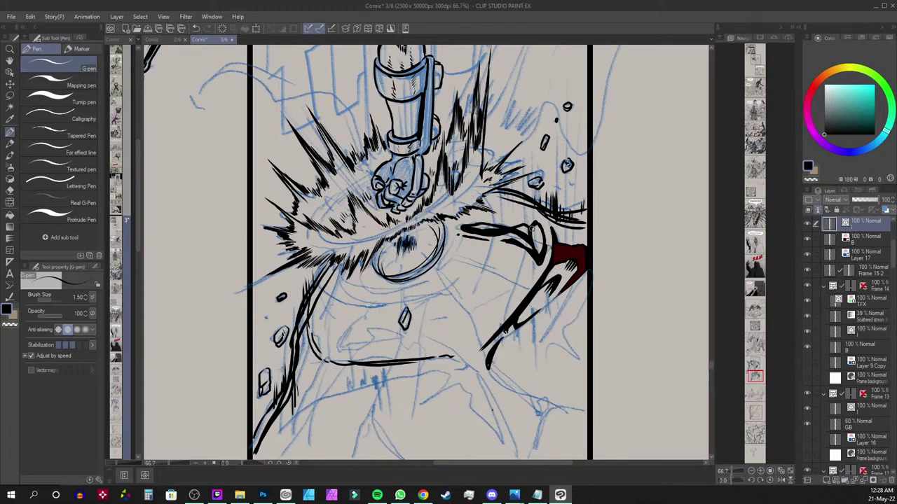
{"action": "mouse_move", "coordinate": [528, 233]}
{"action": "left_mouse_down"}
{"action": "mouse_move", "coordinate": [537, 225]}
{"action": "mouse_move", "coordinate": [544, 256]}
{"action": "mouse_move", "coordinate": [539, 234]}
{"action": "mouse_move", "coordinate": [531, 241]}
{"action": "left_mouse_up"}
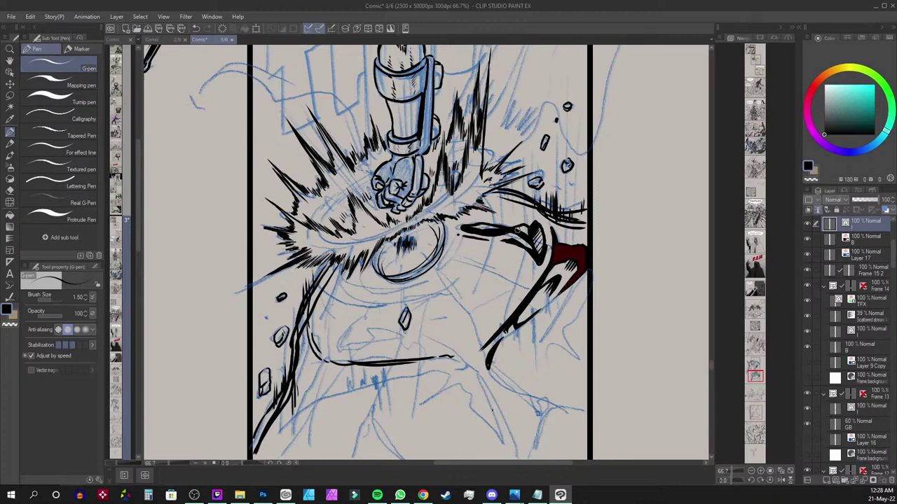
Ink the jagged muscle shadow along the lower left edge of the golem's chest, with thick black contours and hatching inside
{"action": "mouse_move", "coordinate": [338, 281]}
{"action": "left_mouse_down"}
{"action": "mouse_move", "coordinate": [321, 338]}
{"action": "mouse_move", "coordinate": [329, 319]}
{"action": "mouse_move", "coordinate": [337, 339]}
{"action": "mouse_move", "coordinate": [362, 325]}
{"action": "mouse_move", "coordinate": [385, 350]}
{"action": "mouse_move", "coordinate": [423, 353]}
{"action": "mouse_move", "coordinate": [339, 347]}
{"action": "mouse_move", "coordinate": [330, 299]}
{"action": "left_mouse_up"}
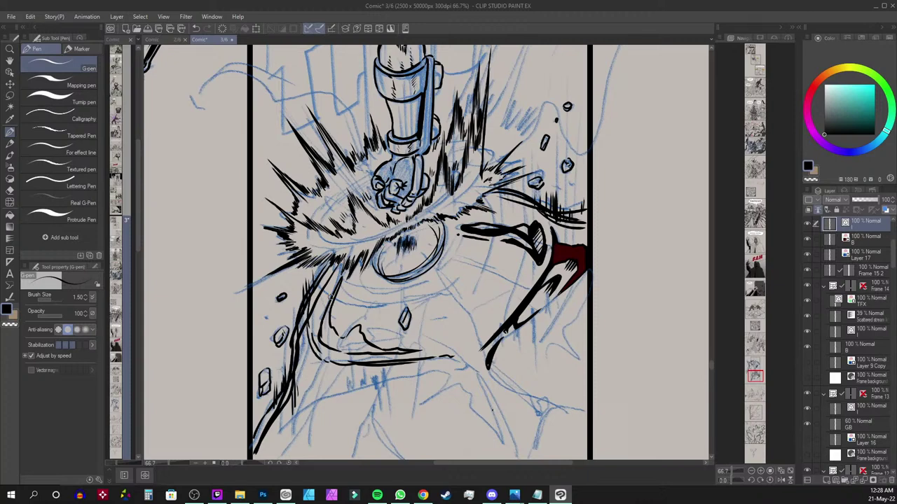
{"action": "mouse_move", "coordinate": [341, 280]}
{"action": "left_mouse_down"}
{"action": "mouse_move", "coordinate": [321, 338]}
{"action": "mouse_move", "coordinate": [336, 335]}
{"action": "mouse_move", "coordinate": [323, 344]}
{"action": "mouse_move", "coordinate": [342, 353]}
{"action": "mouse_move", "coordinate": [361, 327]}
{"action": "mouse_move", "coordinate": [377, 352]}
{"action": "mouse_move", "coordinate": [404, 351]}
{"action": "left_mouse_up"}
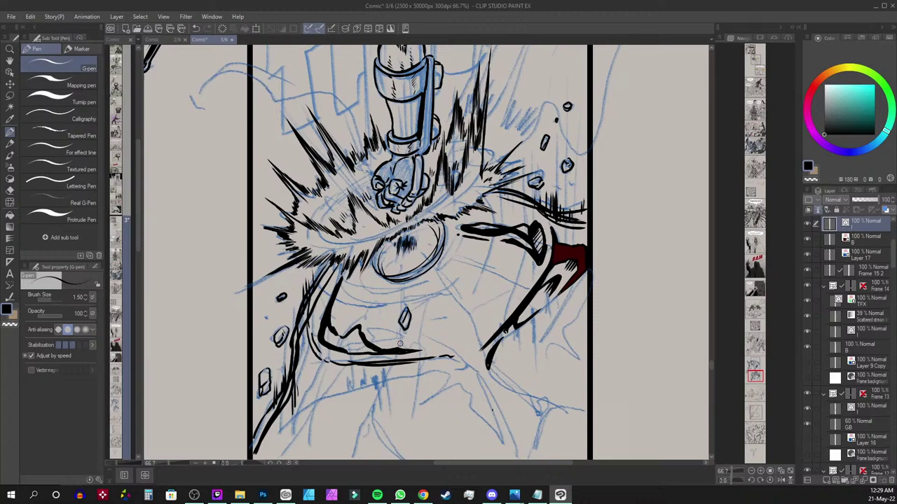
{"action": "left_click_drag", "start_coordinate": [333, 331], "coordinate": [363, 331]}
{"action": "mouse_move", "coordinate": [358, 332]}
{"action": "left_mouse_down"}
{"action": "mouse_move", "coordinate": [376, 351]}
{"action": "mouse_move", "coordinate": [358, 343]}
{"action": "mouse_move", "coordinate": [370, 349]}
{"action": "mouse_move", "coordinate": [347, 350]}
{"action": "left_mouse_up"}
{"action": "mouse_move", "coordinate": [327, 329]}
{"action": "left_mouse_down"}
{"action": "mouse_move", "coordinate": [326, 346]}
{"action": "mouse_move", "coordinate": [355, 351]}
{"action": "left_mouse_up"}
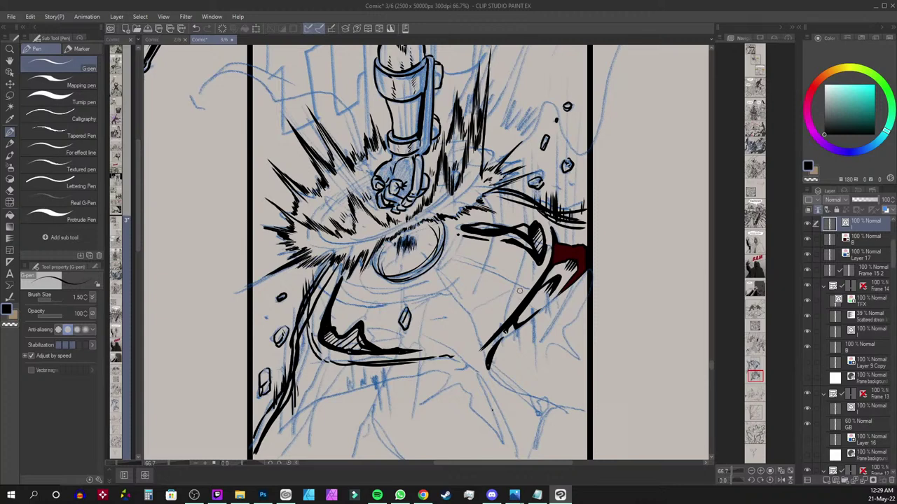
Ink the forked crease below and right of the golem's eye, thicken its branches to black, and hatch the lower end
{"action": "mouse_move", "coordinate": [519, 287]}
{"action": "left_mouse_down"}
{"action": "mouse_move", "coordinate": [469, 257]}
{"action": "mouse_move", "coordinate": [499, 284]}
{"action": "mouse_move", "coordinate": [504, 310]}
{"action": "left_mouse_up"}
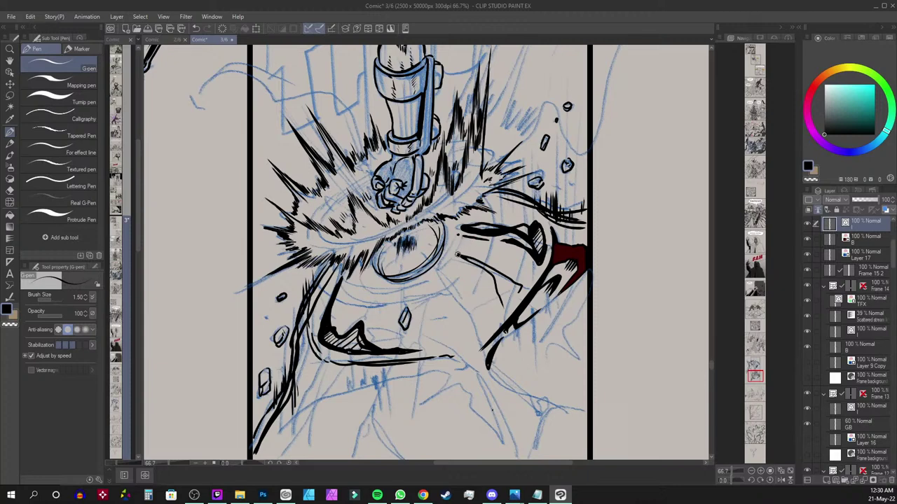
{"action": "left_click_drag", "start_coordinate": [461, 255], "coordinate": [492, 268]}
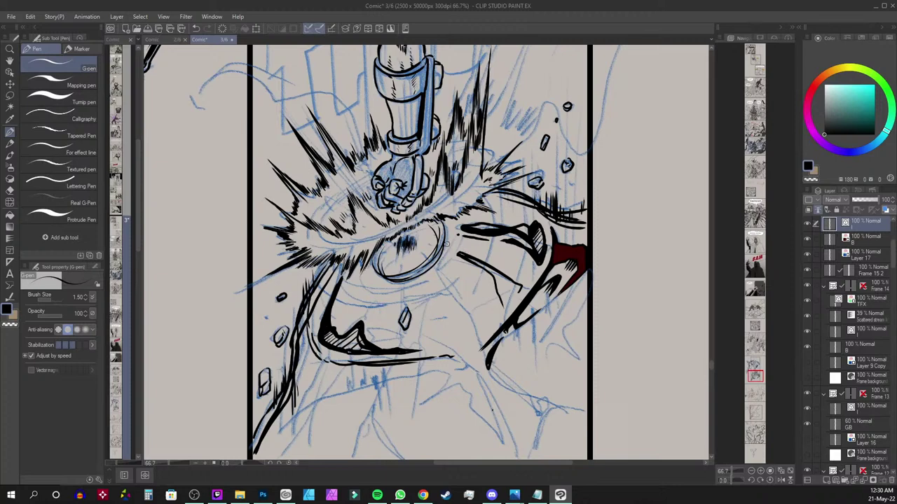
{"action": "left_click_drag", "start_coordinate": [511, 281], "coordinate": [517, 292]}
{"action": "mouse_move", "coordinate": [496, 280]}
{"action": "left_mouse_down"}
{"action": "mouse_move", "coordinate": [509, 299]}
{"action": "mouse_move", "coordinate": [501, 302]}
{"action": "mouse_move", "coordinate": [509, 299]}
{"action": "mouse_move", "coordinate": [503, 311]}
{"action": "left_mouse_up"}
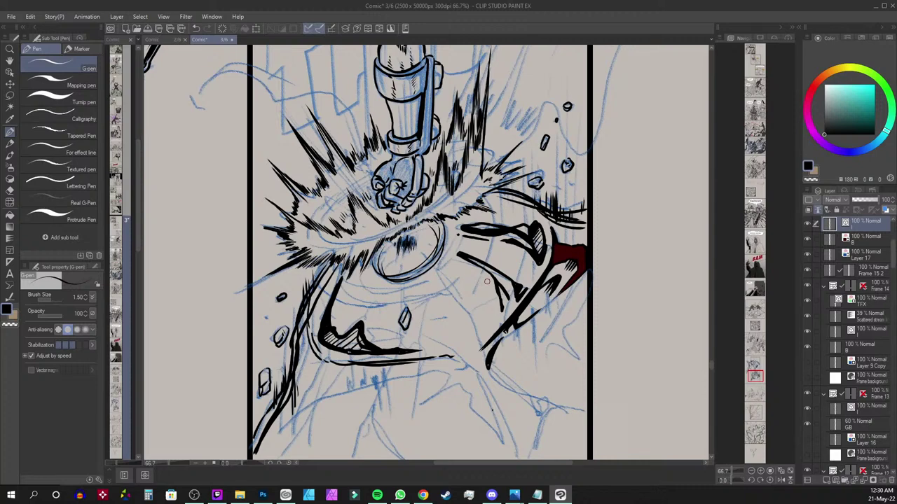
{"action": "mouse_move", "coordinate": [507, 297]}
{"action": "left_mouse_down"}
{"action": "mouse_move", "coordinate": [511, 309]}
{"action": "mouse_move", "coordinate": [496, 322]}
{"action": "left_mouse_up"}
{"action": "left_click_drag", "start_coordinate": [503, 284], "coordinate": [497, 289]}
{"action": "left_click_drag", "start_coordinate": [504, 287], "coordinate": [499, 297]}
{"action": "mouse_move", "coordinate": [507, 292]}
{"action": "left_mouse_down"}
{"action": "mouse_move", "coordinate": [499, 300]}
{"action": "mouse_move", "coordinate": [504, 319]}
{"action": "left_mouse_up"}
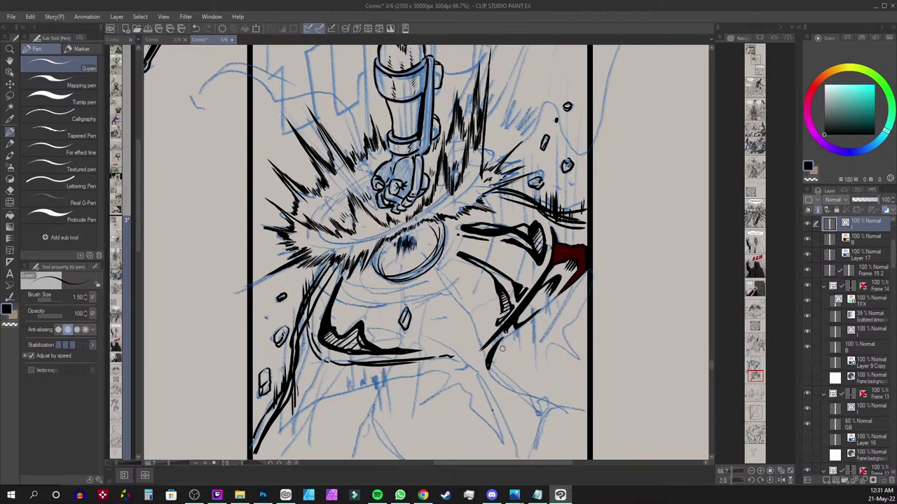
Review the golem drawings in the finished THUM, castle entrance and BAM panels and in sketch 52 as shading reference
{"action": "double_click", "coordinate": [755, 216]}
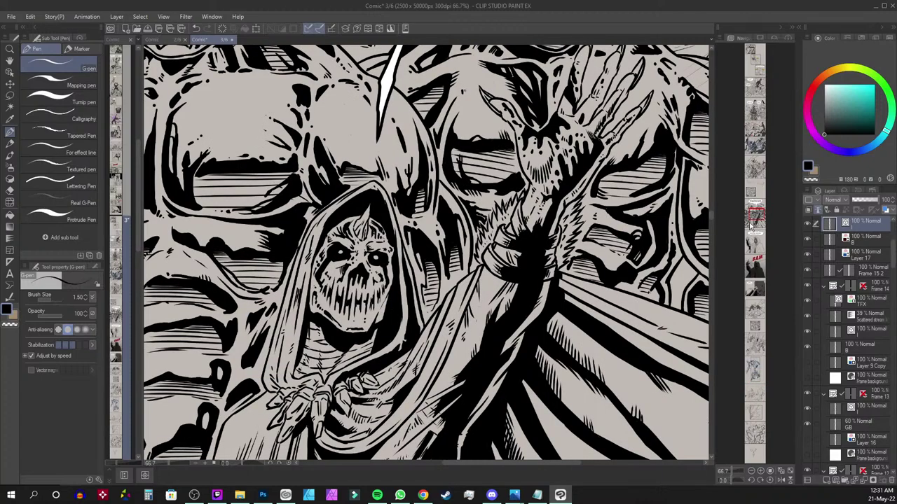
{"action": "double_click", "coordinate": [754, 284]}
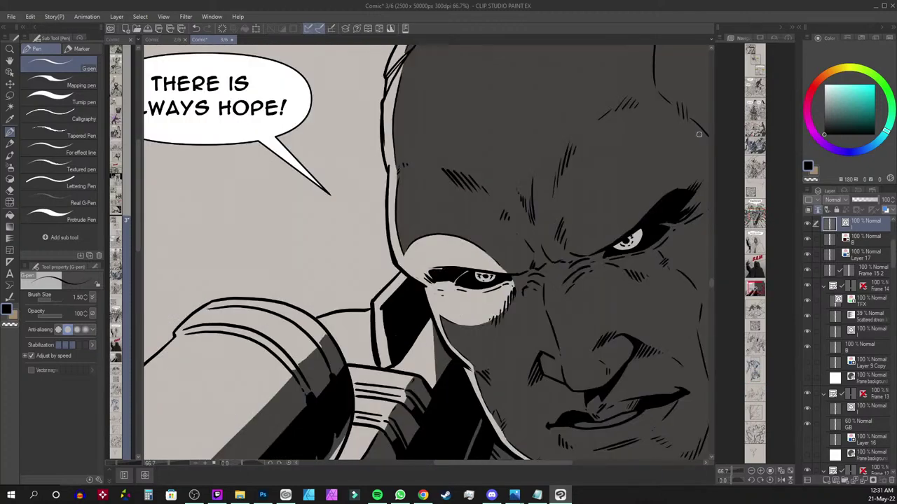
{"action": "left_click", "coordinate": [177, 39]}
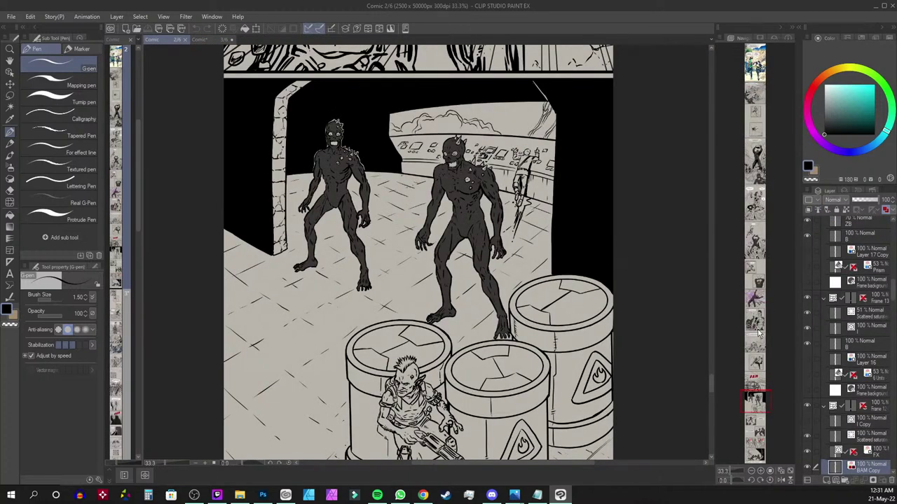
{"action": "left_click_drag", "start_coordinate": [753, 342], "coordinate": [752, 348]}
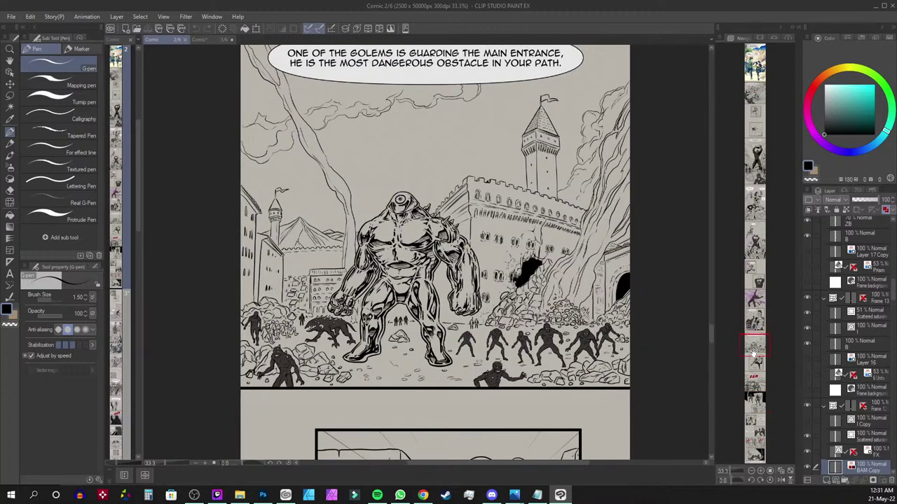
{"action": "left_click", "coordinate": [755, 386]}
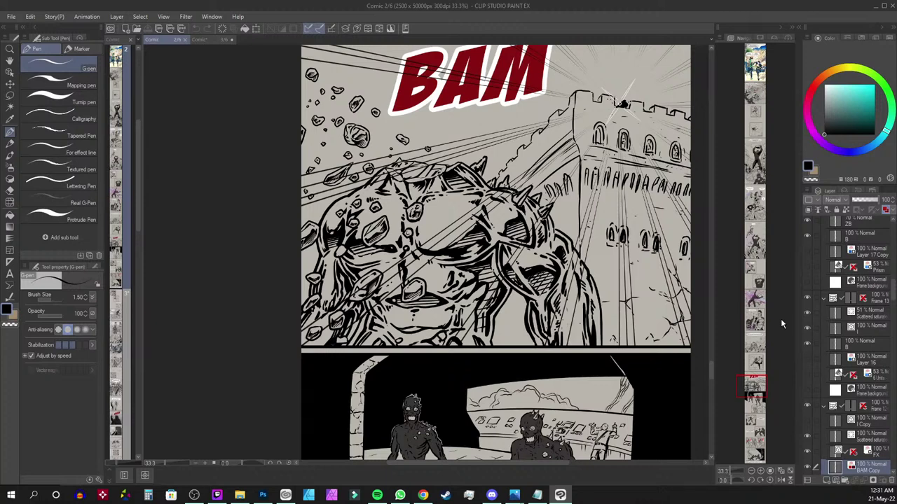
{"action": "left_click", "coordinate": [207, 40]}
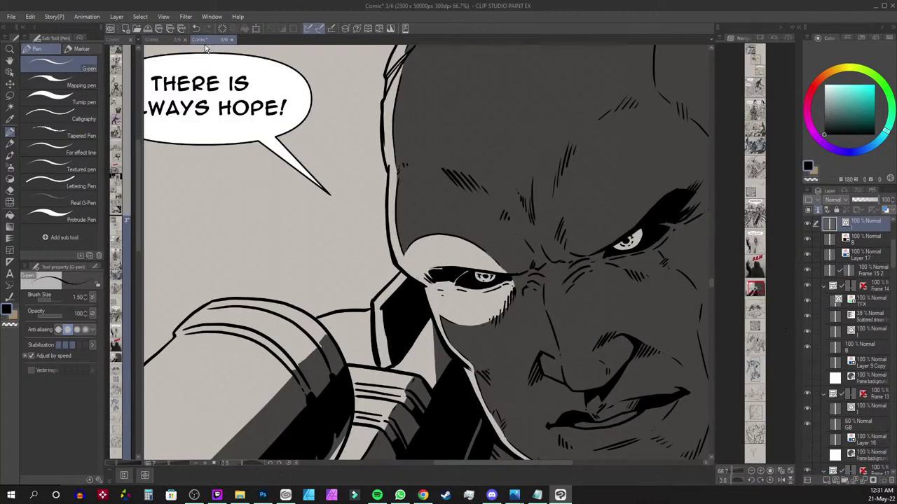
{"action": "left_click", "coordinate": [754, 372]}
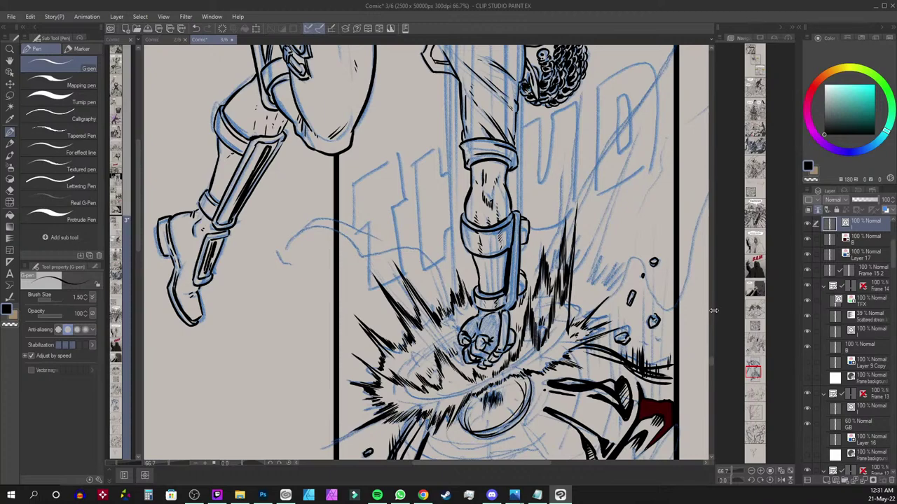
{"action": "left_click", "coordinate": [754, 434]}
{"action": "key", "text": "ctrl+minus"}
{"action": "key", "text": "ctrl+minus"}
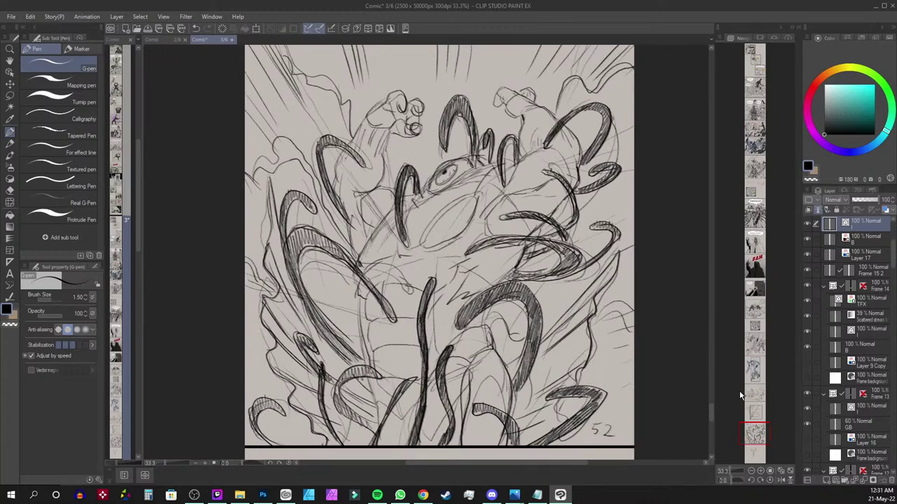
{"action": "left_click", "coordinate": [757, 376]}
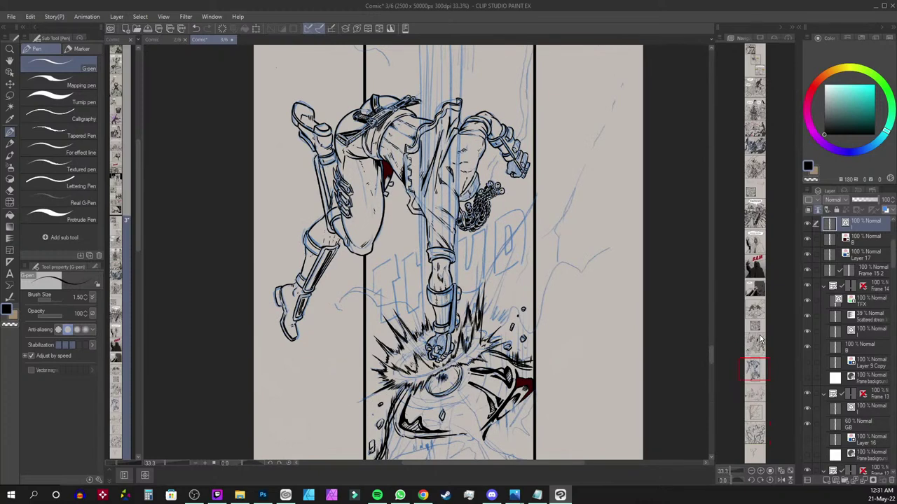
Ink additional sharp impact spikes to the right of the fist in the smash panel
{"action": "key", "text": "ctrl+plus"}
{"action": "key", "text": "ctrl+plus"}
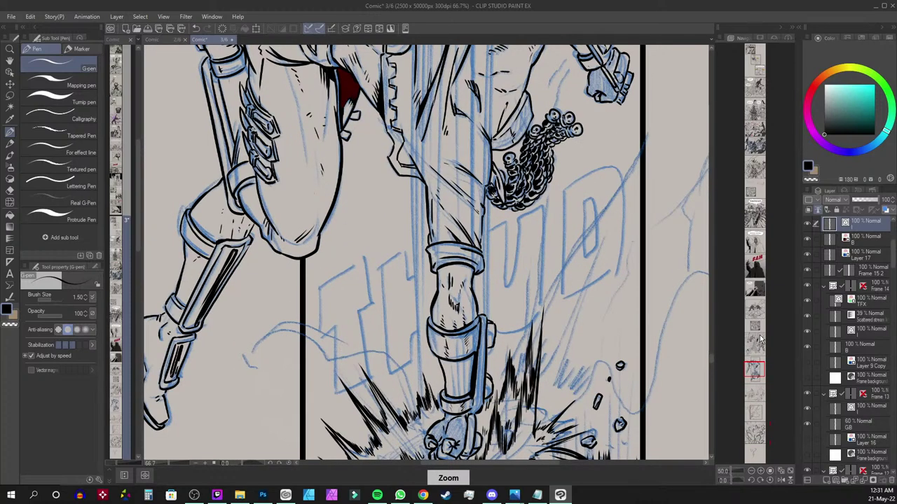
{"action": "mouse_move", "coordinate": [601, 321]}
{"action": "left_mouse_down"}
{"action": "mouse_move", "coordinate": [541, 284]}
{"action": "mouse_move", "coordinate": [517, 233]}
{"action": "left_mouse_up"}
{"action": "left_click_drag", "start_coordinate": [451, 307], "coordinate": [482, 241]}
{"action": "mouse_move", "coordinate": [473, 284]}
{"action": "left_mouse_down"}
{"action": "mouse_move", "coordinate": [486, 238]}
{"action": "mouse_move", "coordinate": [478, 266]}
{"action": "left_mouse_up"}
{"action": "left_click_drag", "start_coordinate": [468, 307], "coordinate": [479, 264]}
{"action": "mouse_move", "coordinate": [463, 311]}
{"action": "left_mouse_down"}
{"action": "mouse_move", "coordinate": [475, 281]}
{"action": "mouse_move", "coordinate": [487, 293]}
{"action": "left_mouse_up"}
{"action": "left_click_drag", "start_coordinate": [466, 326], "coordinate": [495, 288]}
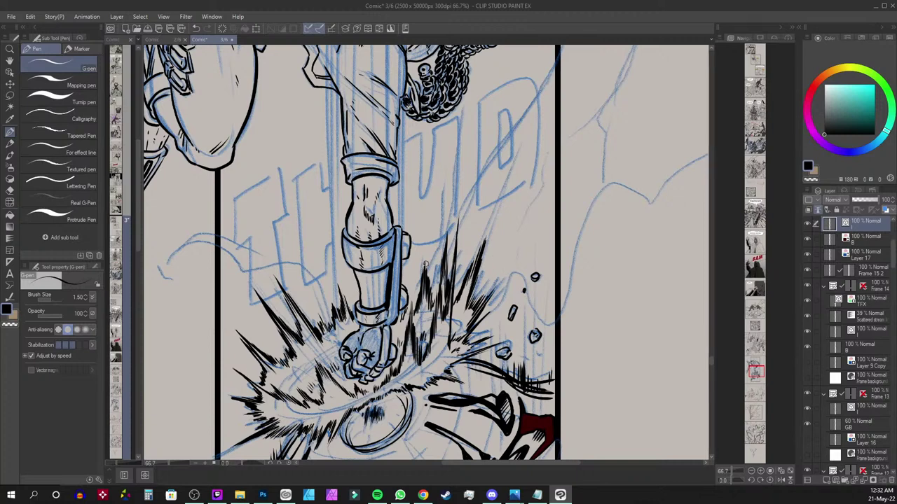
Ink the long tapered muscle shape descending from the golem's armpit on the panel's right side and hatch its interior
{"action": "left_click_drag", "start_coordinate": [542, 382], "coordinate": [586, 181]}
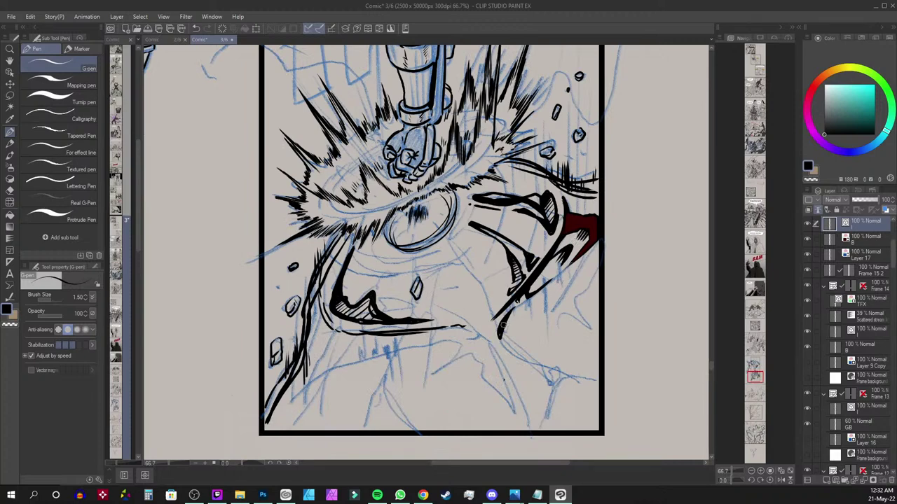
{"action": "mouse_move", "coordinate": [500, 341]}
{"action": "left_mouse_down"}
{"action": "mouse_move", "coordinate": [510, 321]}
{"action": "mouse_move", "coordinate": [550, 382]}
{"action": "left_mouse_up"}
{"action": "left_click_drag", "start_coordinate": [508, 341], "coordinate": [547, 405]}
{"action": "left_click_drag", "start_coordinate": [549, 382], "coordinate": [517, 318]}
{"action": "mouse_move", "coordinate": [517, 318]}
{"action": "left_mouse_down"}
{"action": "mouse_move", "coordinate": [511, 345]}
{"action": "mouse_move", "coordinate": [531, 377]}
{"action": "left_mouse_up"}
{"action": "mouse_move", "coordinate": [513, 346]}
{"action": "left_mouse_down"}
{"action": "mouse_move", "coordinate": [544, 402]}
{"action": "mouse_move", "coordinate": [547, 382]}
{"action": "mouse_move", "coordinate": [518, 323]}
{"action": "mouse_move", "coordinate": [528, 340]}
{"action": "mouse_move", "coordinate": [519, 333]}
{"action": "mouse_move", "coordinate": [519, 356]}
{"action": "left_mouse_up"}
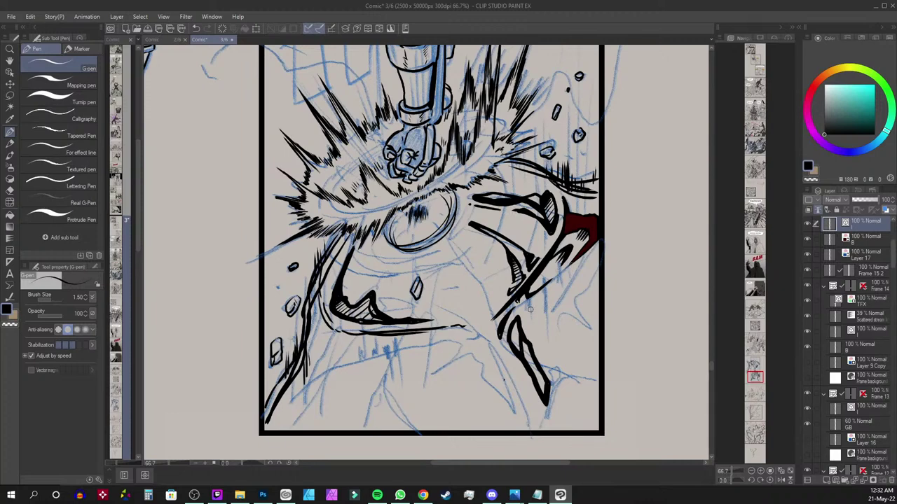
{"action": "key", "text": "r"}
{"action": "left_click_drag", "start_coordinate": [592, 286], "coordinate": [585, 193]}
{"action": "mouse_move", "coordinate": [558, 276]}
{"action": "left_mouse_down"}
{"action": "mouse_move", "coordinate": [574, 298]}
{"action": "mouse_move", "coordinate": [597, 304]}
{"action": "left_mouse_up"}
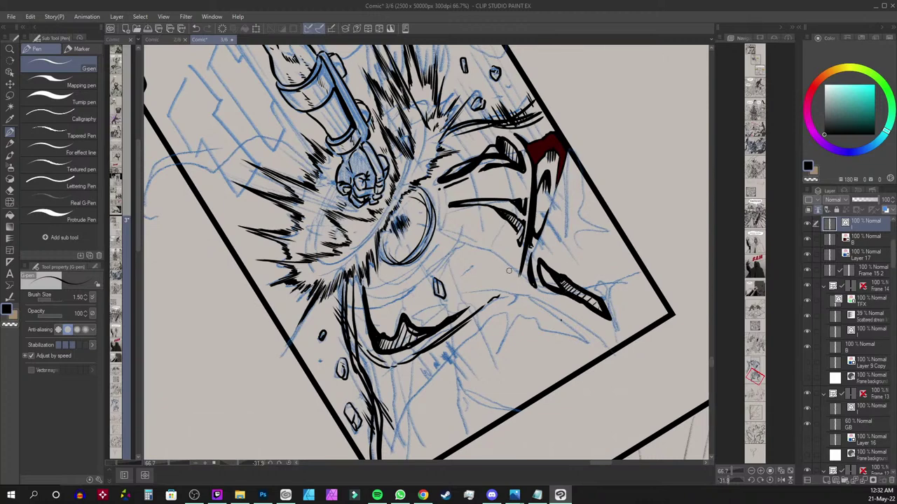
Ink a wedge-shaped shadow on the right side of the golem's chest, with a thick black edge and parallel hatching
{"action": "mouse_move", "coordinate": [511, 270]}
{"action": "left_mouse_down"}
{"action": "mouse_move", "coordinate": [477, 253]}
{"action": "mouse_move", "coordinate": [463, 273]}
{"action": "mouse_move", "coordinate": [509, 287]}
{"action": "mouse_move", "coordinate": [483, 254]}
{"action": "mouse_move", "coordinate": [465, 282]}
{"action": "mouse_move", "coordinate": [510, 281]}
{"action": "left_mouse_up"}
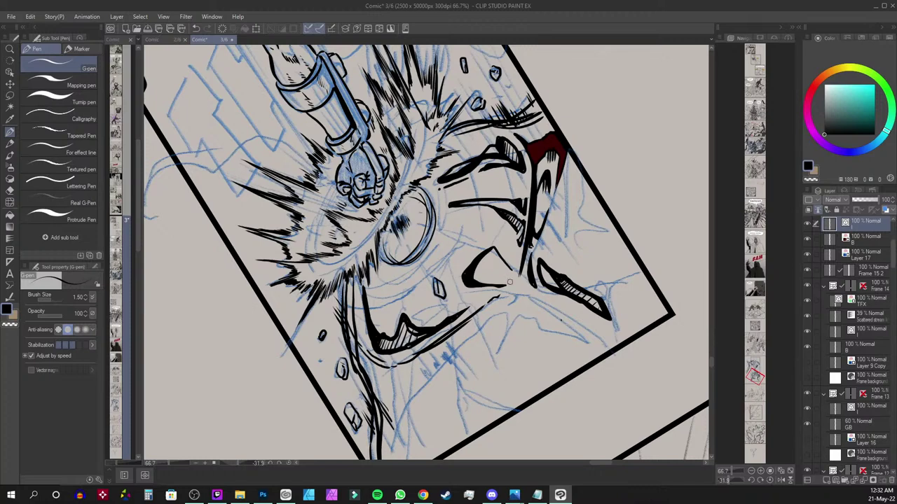
{"action": "left_click", "coordinate": [510, 282]}
{"action": "mouse_move", "coordinate": [494, 247]}
{"action": "left_mouse_down"}
{"action": "mouse_move", "coordinate": [505, 262]}
{"action": "mouse_move", "coordinate": [485, 252]}
{"action": "mouse_move", "coordinate": [471, 269]}
{"action": "mouse_move", "coordinate": [475, 251]}
{"action": "mouse_move", "coordinate": [460, 279]}
{"action": "mouse_move", "coordinate": [458, 269]}
{"action": "mouse_move", "coordinate": [463, 282]}
{"action": "left_mouse_up"}
{"action": "mouse_move", "coordinate": [488, 252]}
{"action": "left_mouse_down"}
{"action": "mouse_move", "coordinate": [470, 273]}
{"action": "mouse_move", "coordinate": [493, 250]}
{"action": "mouse_move", "coordinate": [503, 258]}
{"action": "mouse_move", "coordinate": [491, 283]}
{"action": "left_mouse_up"}
{"action": "left_click_drag", "start_coordinate": [510, 272], "coordinate": [497, 290]}
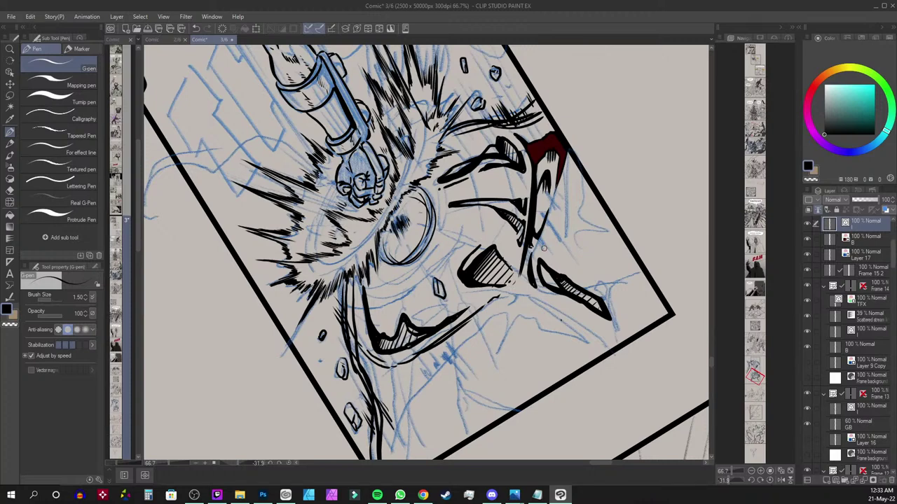
Straighten the canvas and ink the jagged, pointed contour beside the right panel border below the dark red area
{"action": "key", "text": "shift+space"}
{"action": "left_click_drag", "start_coordinate": [588, 214], "coordinate": [618, 271]}
{"action": "key", "text": "p"}
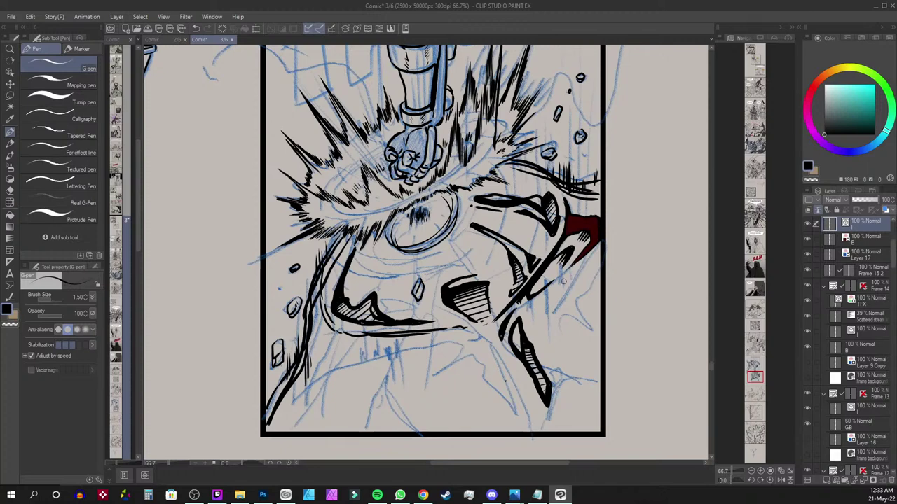
{"action": "mouse_move", "coordinate": [599, 262]}
{"action": "left_mouse_down"}
{"action": "mouse_move", "coordinate": [547, 320]}
{"action": "mouse_move", "coordinate": [558, 315]}
{"action": "left_mouse_up"}
{"action": "mouse_move", "coordinate": [601, 277]}
{"action": "left_mouse_down"}
{"action": "mouse_move", "coordinate": [571, 303]}
{"action": "mouse_move", "coordinate": [590, 326]}
{"action": "mouse_move", "coordinate": [565, 311]}
{"action": "mouse_move", "coordinate": [591, 328]}
{"action": "mouse_move", "coordinate": [576, 301]}
{"action": "left_mouse_up"}
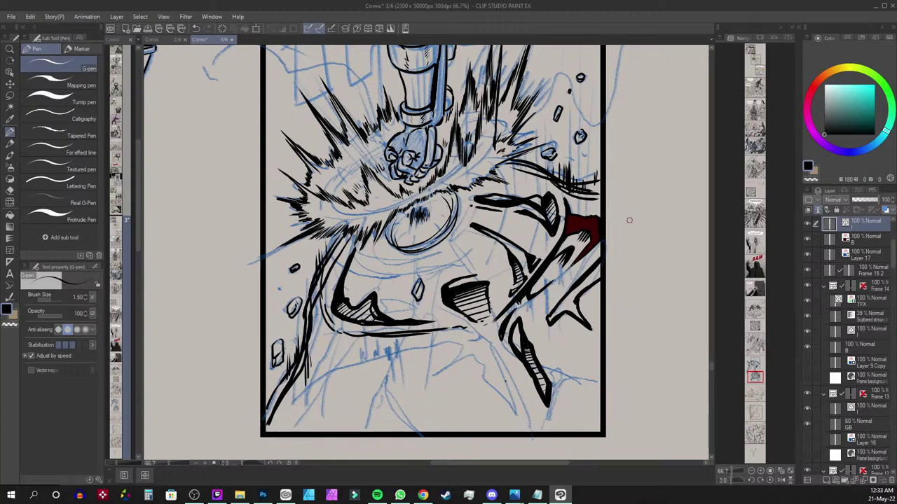
Ink the rounded form in the panel's lower right corner, with heavy black shadows and diagonal hatching
{"action": "mouse_move", "coordinate": [596, 385]}
{"action": "left_mouse_down"}
{"action": "mouse_move", "coordinate": [555, 405]}
{"action": "mouse_move", "coordinate": [554, 428]}
{"action": "left_mouse_up"}
{"action": "mouse_move", "coordinate": [566, 387]}
{"action": "left_mouse_down"}
{"action": "mouse_move", "coordinate": [582, 383]}
{"action": "mouse_move", "coordinate": [594, 397]}
{"action": "mouse_move", "coordinate": [593, 381]}
{"action": "mouse_move", "coordinate": [600, 394]}
{"action": "mouse_move", "coordinate": [554, 431]}
{"action": "mouse_move", "coordinate": [576, 411]}
{"action": "left_mouse_up"}
{"action": "left_click_drag", "start_coordinate": [583, 398], "coordinate": [589, 414]}
{"action": "mouse_move", "coordinate": [582, 399]}
{"action": "left_mouse_down"}
{"action": "mouse_move", "coordinate": [559, 429]}
{"action": "mouse_move", "coordinate": [582, 402]}
{"action": "mouse_move", "coordinate": [590, 413]}
{"action": "mouse_move", "coordinate": [601, 409]}
{"action": "mouse_move", "coordinate": [559, 424]}
{"action": "mouse_move", "coordinate": [579, 418]}
{"action": "mouse_move", "coordinate": [570, 434]}
{"action": "left_mouse_up"}
{"action": "mouse_move", "coordinate": [604, 416]}
{"action": "left_mouse_down"}
{"action": "mouse_move", "coordinate": [585, 432]}
{"action": "mouse_move", "coordinate": [596, 425]}
{"action": "left_mouse_up"}
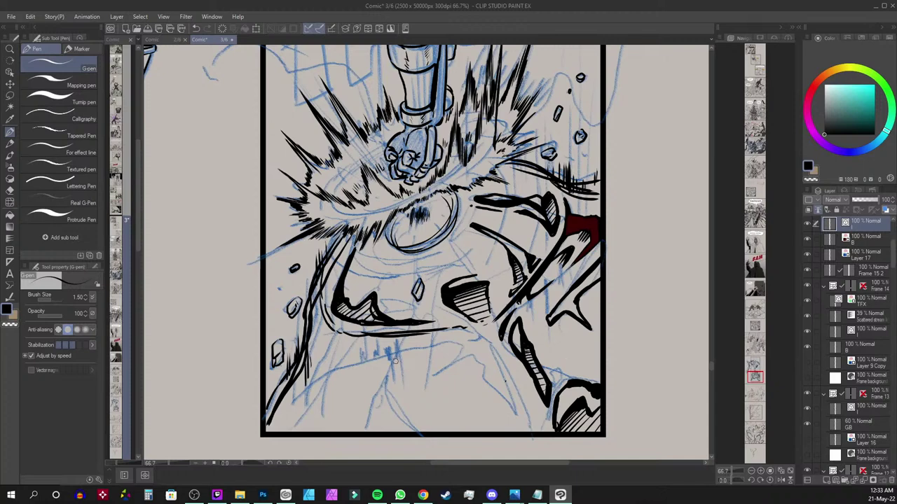
Ink the curved crease beneath the golem's lower chest line and add short vertical hatch marks above it
{"action": "left_click_drag", "start_coordinate": [387, 339], "coordinate": [391, 356]}
{"action": "left_click_drag", "start_coordinate": [399, 340], "coordinate": [397, 353]}
{"action": "mouse_move", "coordinate": [465, 339]}
{"action": "left_mouse_down"}
{"action": "mouse_move", "coordinate": [320, 380]}
{"action": "mouse_move", "coordinate": [477, 343]}
{"action": "left_mouse_up"}
{"action": "left_click_drag", "start_coordinate": [420, 353], "coordinate": [385, 365]}
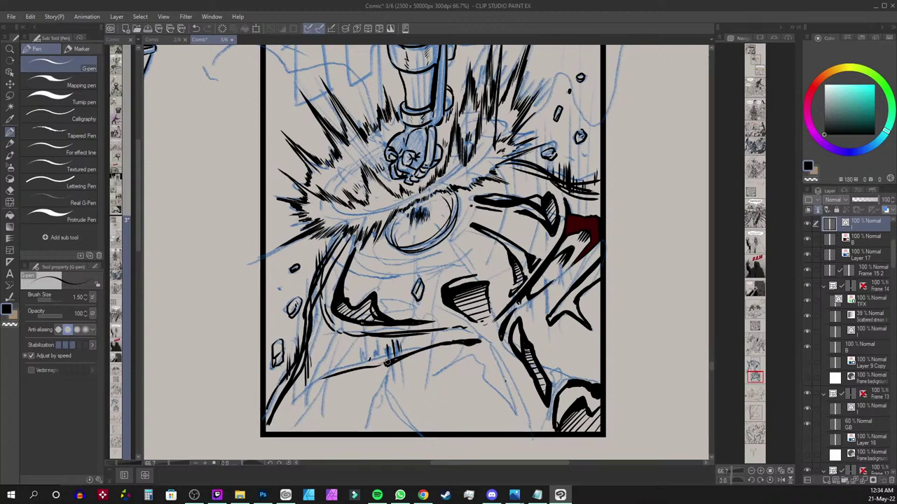
Ink a cluster of thick slanted strokes at the left end of the crease under the golem's chest
{"action": "left_click_drag", "start_coordinate": [335, 339], "coordinate": [310, 377]}
{"action": "mouse_move", "coordinate": [352, 336]}
{"action": "left_mouse_down"}
{"action": "mouse_move", "coordinate": [332, 366]}
{"action": "mouse_move", "coordinate": [317, 353]}
{"action": "mouse_move", "coordinate": [326, 375]}
{"action": "left_mouse_up"}
{"action": "left_click_drag", "start_coordinate": [349, 342], "coordinate": [313, 377]}
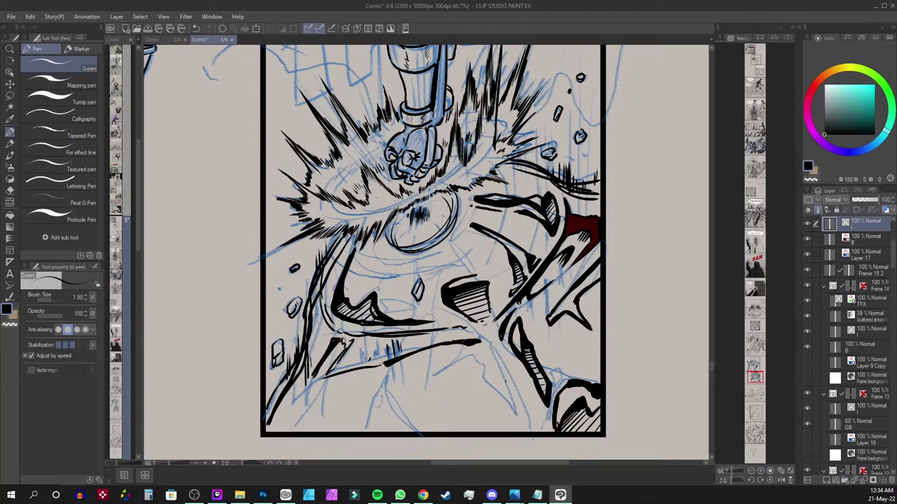
{"action": "left_click_drag", "start_coordinate": [349, 346], "coordinate": [329, 373]}
{"action": "left_click_drag", "start_coordinate": [333, 334], "coordinate": [321, 350]}
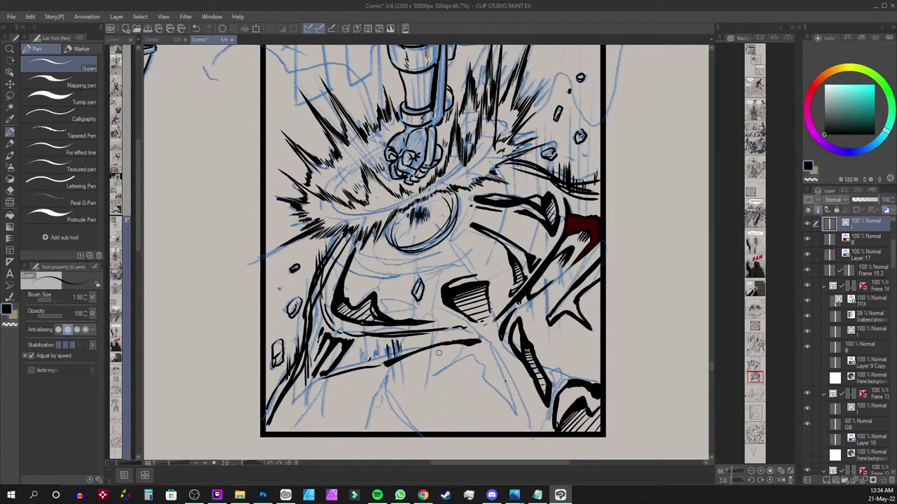
Undo the trial contours below the chest and ink short strokes along the golem's flank near the panel's lower left corner
{"action": "mouse_move", "coordinate": [473, 343]}
{"action": "left_mouse_down"}
{"action": "mouse_move", "coordinate": [359, 381]}
{"action": "mouse_move", "coordinate": [377, 354]}
{"action": "mouse_move", "coordinate": [426, 336]}
{"action": "mouse_move", "coordinate": [481, 333]}
{"action": "left_mouse_up"}
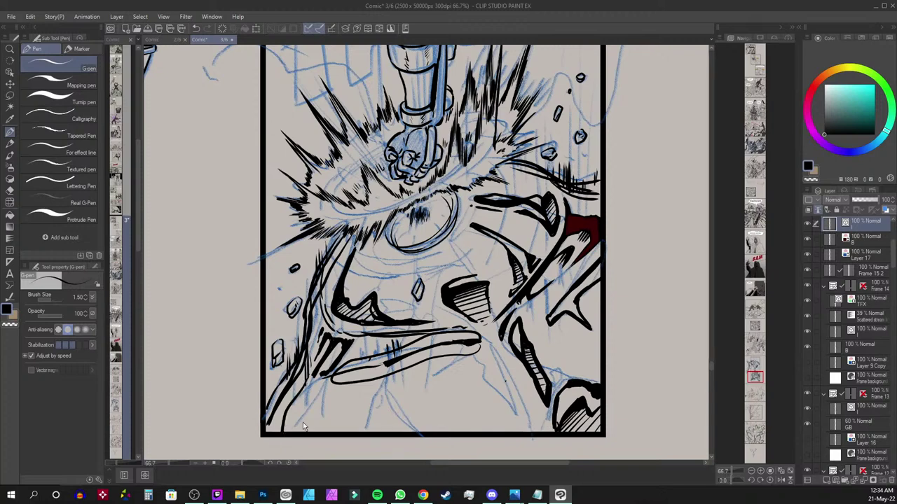
{"action": "key", "text": "ctrl+z"}
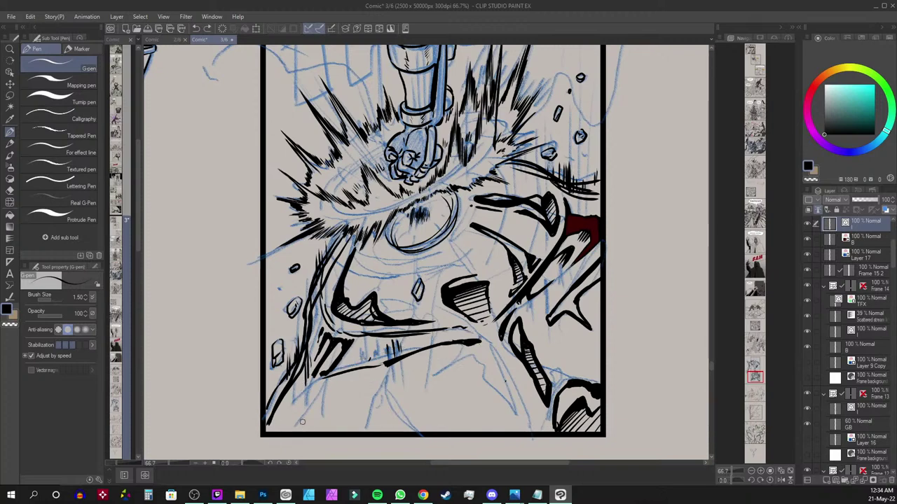
{"action": "left_click_drag", "start_coordinate": [281, 424], "coordinate": [293, 394]}
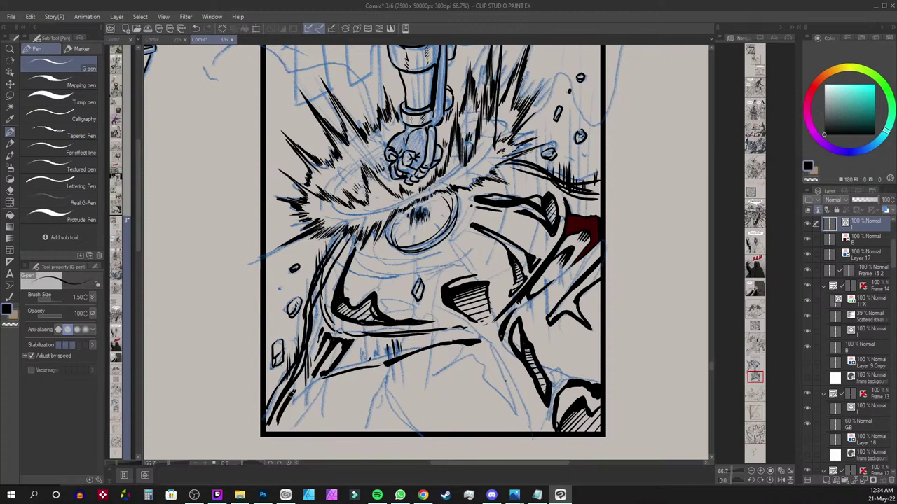
Ink a thick contour stroke down the golem's flank in the panel's lower left corner
{"action": "mouse_move", "coordinate": [292, 396]}
{"action": "left_mouse_down"}
{"action": "mouse_move", "coordinate": [305, 389]}
{"action": "mouse_move", "coordinate": [276, 426]}
{"action": "left_mouse_up"}
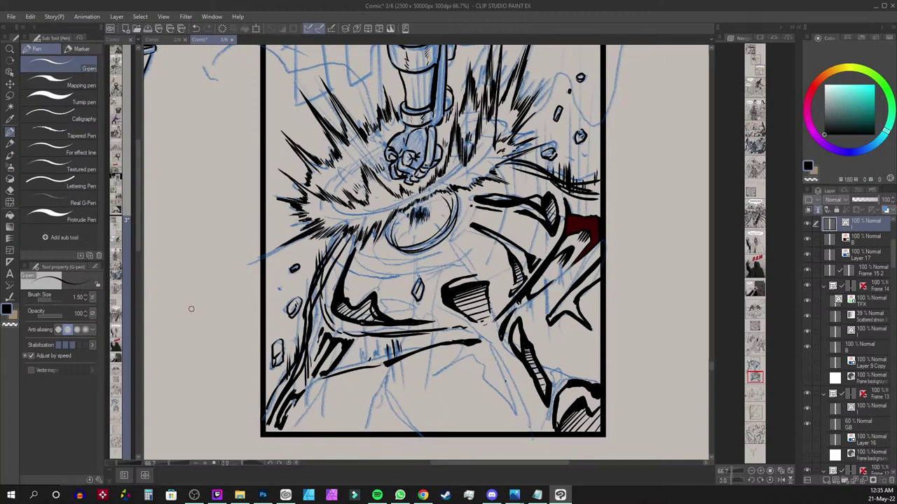
Sketch a trial patch of curved contour lines crossed by slanted hatching outside the panel, beside its lower left corner
{"action": "mouse_move", "coordinate": [225, 341]}
{"action": "left_mouse_down"}
{"action": "mouse_move", "coordinate": [234, 397]}
{"action": "mouse_move", "coordinate": [224, 429]}
{"action": "left_mouse_up"}
{"action": "mouse_move", "coordinate": [194, 365]}
{"action": "left_mouse_down"}
{"action": "mouse_move", "coordinate": [199, 431]}
{"action": "mouse_move", "coordinate": [213, 443]}
{"action": "left_mouse_up"}
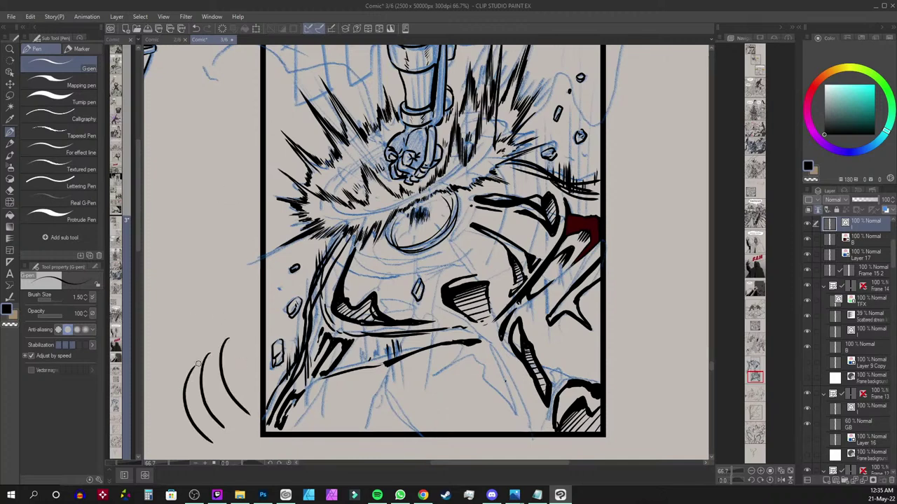
{"action": "mouse_move", "coordinate": [206, 359]}
{"action": "left_mouse_down"}
{"action": "mouse_move", "coordinate": [188, 374]}
{"action": "mouse_move", "coordinate": [222, 344]}
{"action": "mouse_move", "coordinate": [192, 368]}
{"action": "mouse_move", "coordinate": [218, 347]}
{"action": "mouse_move", "coordinate": [189, 382]}
{"action": "left_mouse_up"}
{"action": "left_click_drag", "start_coordinate": [219, 363], "coordinate": [182, 403]}
{"action": "left_click_drag", "start_coordinate": [221, 379], "coordinate": [186, 409]}
{"action": "mouse_move", "coordinate": [224, 388]}
{"action": "left_mouse_down"}
{"action": "mouse_move", "coordinate": [183, 422]}
{"action": "mouse_move", "coordinate": [203, 423]}
{"action": "mouse_move", "coordinate": [195, 431]}
{"action": "left_mouse_up"}
{"action": "left_click_drag", "start_coordinate": [252, 425], "coordinate": [223, 456]}
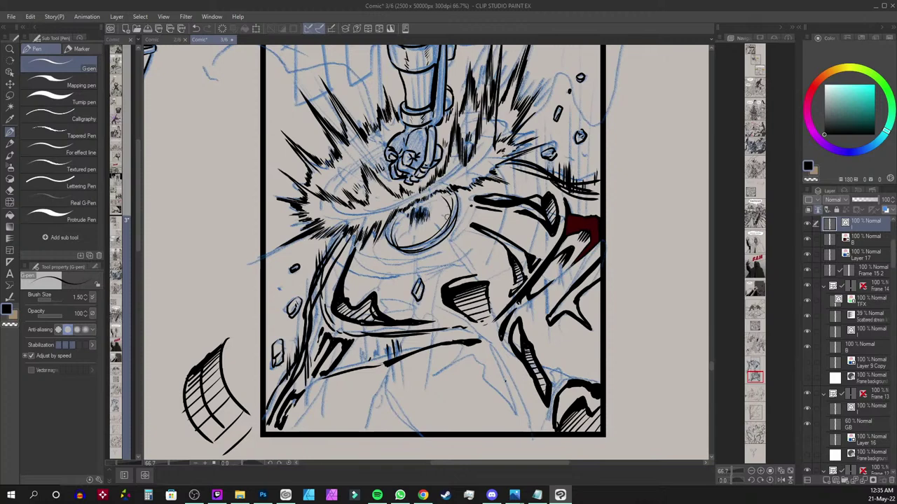
Lasso the trial hatching patch outside the panel, erase it, and clear the selection
{"action": "scroll", "coordinate": [448, 216], "scroll_direction": "down", "scroll_amount": 3}
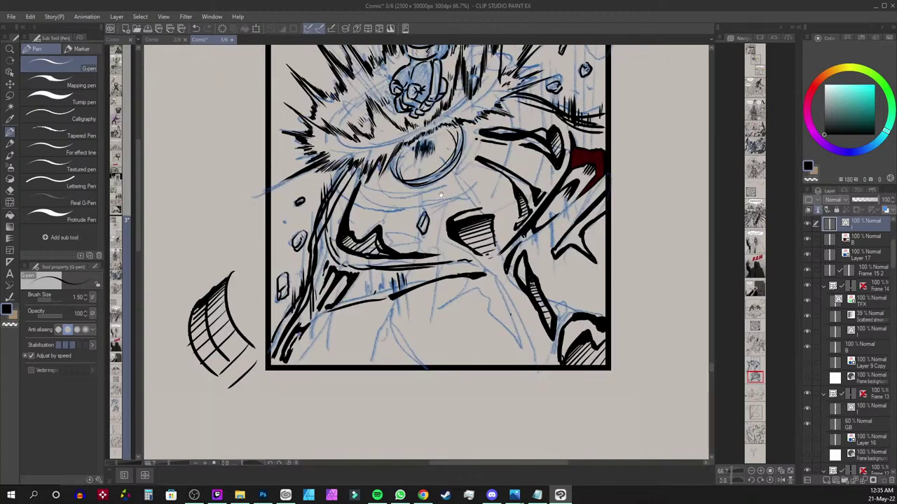
{"action": "key", "text": "m"}
{"action": "mouse_move", "coordinate": [176, 331]}
{"action": "left_mouse_down"}
{"action": "mouse_move", "coordinate": [202, 269]}
{"action": "mouse_move", "coordinate": [252, 276]}
{"action": "mouse_move", "coordinate": [265, 341]}
{"action": "mouse_move", "coordinate": [232, 414]}
{"action": "mouse_move", "coordinate": [166, 310]}
{"action": "left_mouse_up"}
{"action": "key", "text": "p"}
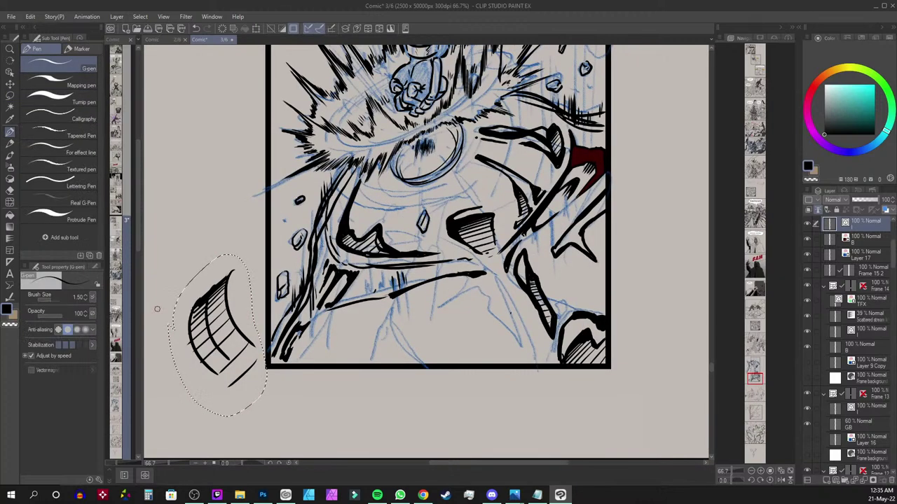
{"action": "key", "text": "Delete"}
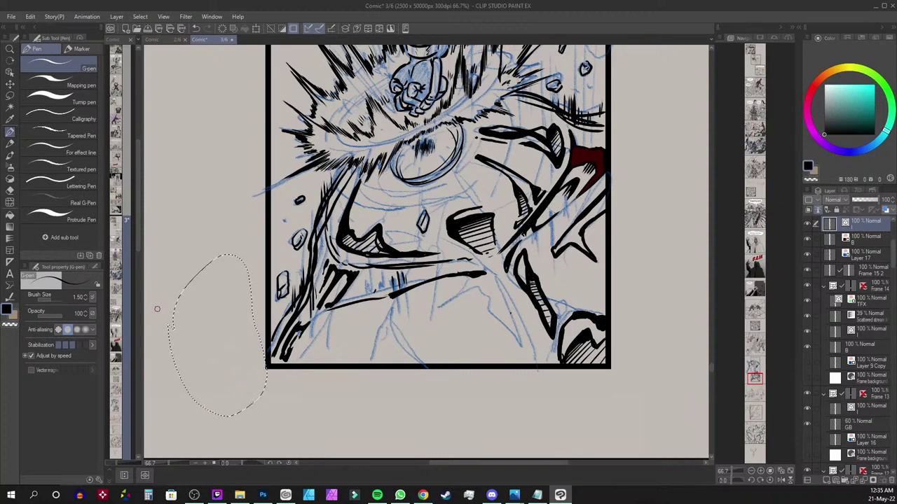
{"action": "key", "text": "ctrl+d"}
{"action": "key", "text": "b"}
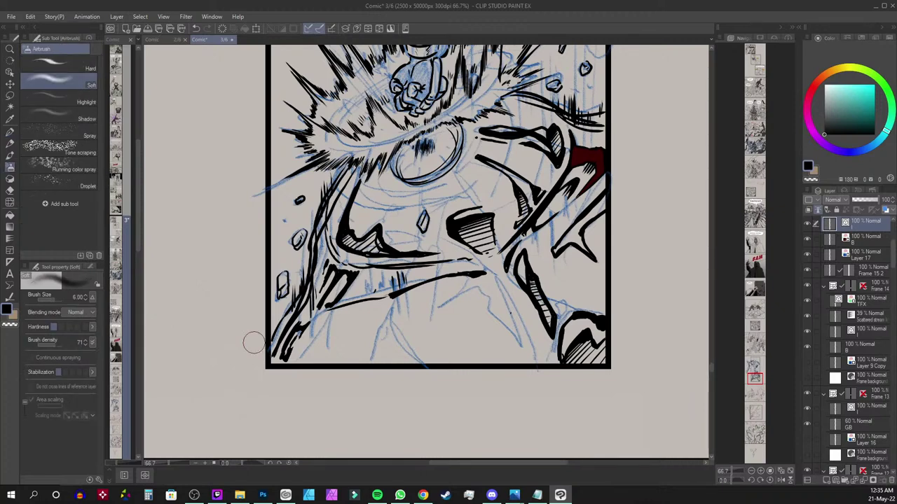
Ink strokes along the golem's left flank and short vertical hatch marks near the right end of the crease under its chest
{"action": "key", "text": "p"}
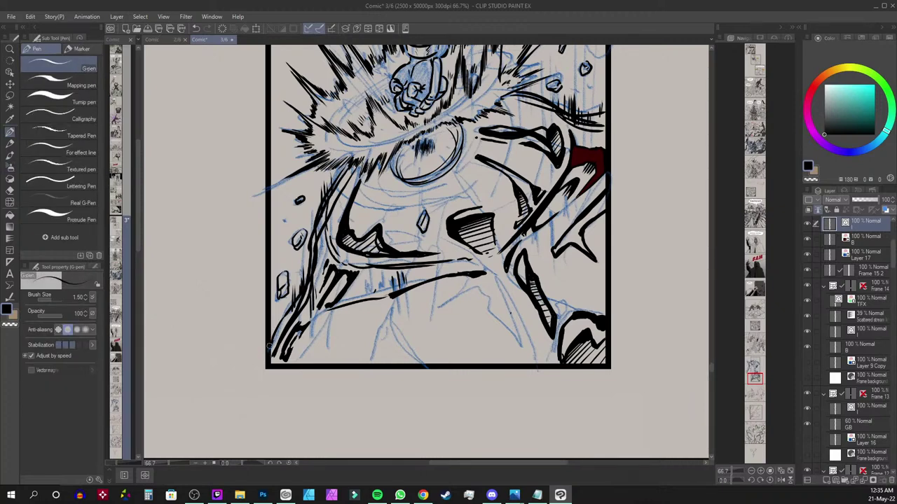
{"action": "left_click_drag", "start_coordinate": [269, 343], "coordinate": [303, 291]}
{"action": "left_click_drag", "start_coordinate": [453, 275], "coordinate": [450, 238]}
{"action": "mouse_move", "coordinate": [455, 273]}
{"action": "left_mouse_down"}
{"action": "mouse_move", "coordinate": [455, 257]}
{"action": "mouse_move", "coordinate": [460, 265]}
{"action": "mouse_move", "coordinate": [449, 270]}
{"action": "left_mouse_up"}
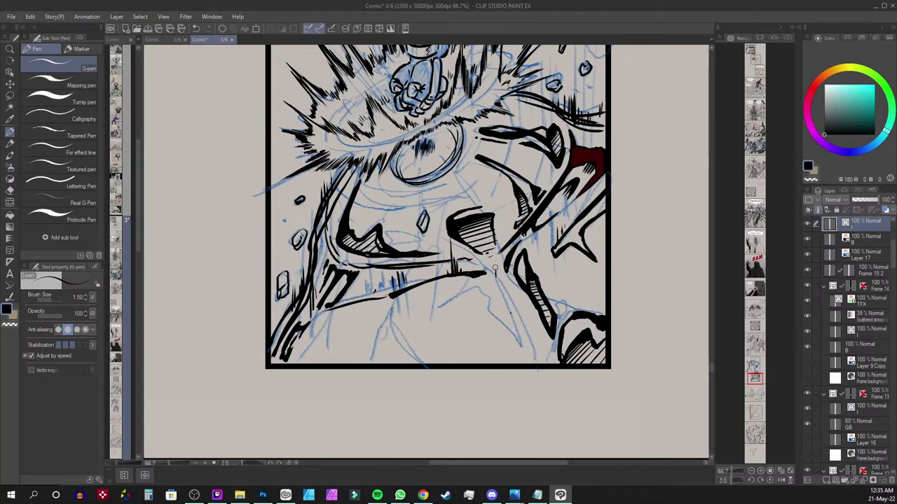
Ink a pointed leg form below the right end of the crease, with heavy black edges and a hatched shadow at the panel's lower border
{"action": "mouse_move", "coordinate": [505, 288]}
{"action": "left_mouse_down"}
{"action": "mouse_move", "coordinate": [522, 347]}
{"action": "mouse_move", "coordinate": [479, 288]}
{"action": "mouse_move", "coordinate": [476, 315]}
{"action": "mouse_move", "coordinate": [490, 363]}
{"action": "mouse_move", "coordinate": [473, 297]}
{"action": "mouse_move", "coordinate": [480, 289]}
{"action": "mouse_move", "coordinate": [521, 353]}
{"action": "mouse_move", "coordinate": [510, 334]}
{"action": "mouse_move", "coordinate": [522, 361]}
{"action": "left_mouse_up"}
{"action": "left_click_drag", "start_coordinate": [489, 313], "coordinate": [479, 289]}
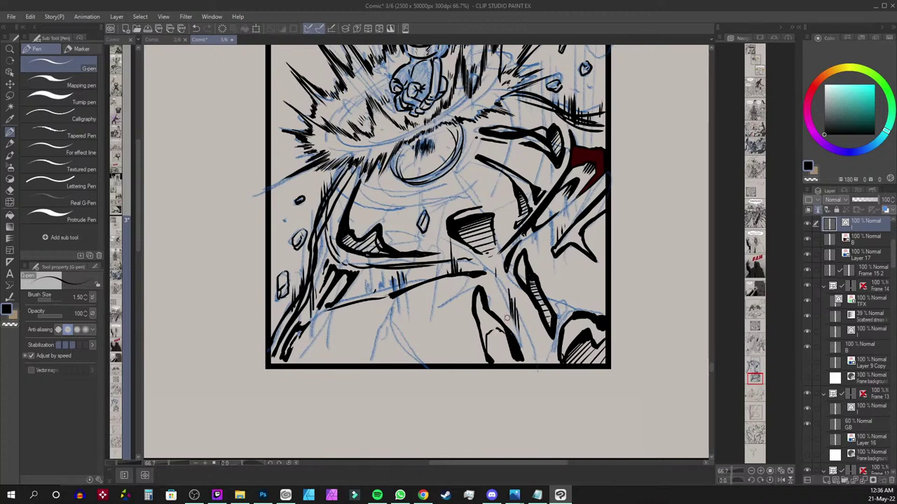
{"action": "key", "text": "r"}
{"action": "mouse_move", "coordinate": [507, 318]}
{"action": "left_mouse_down"}
{"action": "mouse_move", "coordinate": [530, 241]}
{"action": "mouse_move", "coordinate": [527, 272]}
{"action": "mouse_move", "coordinate": [527, 262]}
{"action": "mouse_move", "coordinate": [546, 273]}
{"action": "mouse_move", "coordinate": [552, 263]}
{"action": "mouse_move", "coordinate": [568, 283]}
{"action": "left_mouse_up"}
Ink a second, tapering contour with a thick shadow and broken strokes beneath the crease under the golem's chest
{"action": "left_click_drag", "start_coordinate": [453, 294], "coordinate": [411, 368]}
{"action": "mouse_move", "coordinate": [441, 324]}
{"action": "left_mouse_down"}
{"action": "mouse_move", "coordinate": [467, 266]}
{"action": "mouse_move", "coordinate": [408, 373]}
{"action": "mouse_move", "coordinate": [428, 330]}
{"action": "left_mouse_up"}
{"action": "left_click_drag", "start_coordinate": [448, 294], "coordinate": [465, 267]}
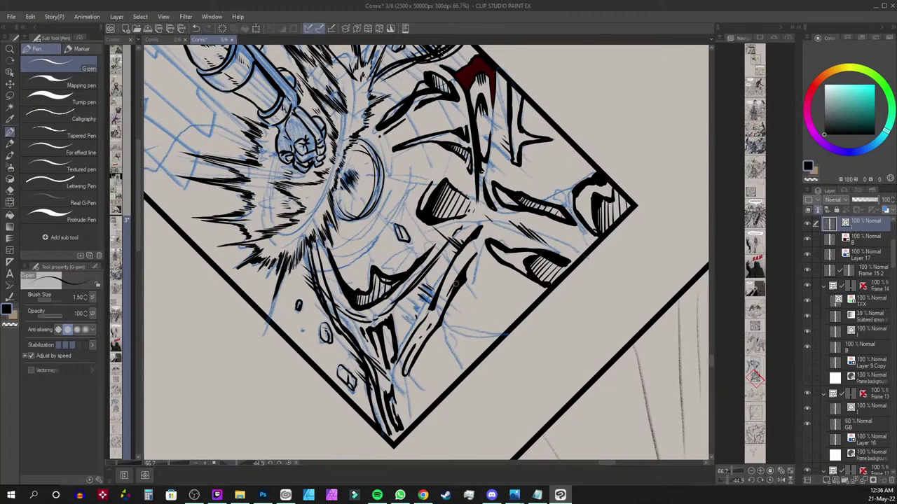
Ink heavy slanted strokes and a small hatched shadow where the lower contour meets the panel's bottom edge near the left corner
{"action": "mouse_move", "coordinate": [420, 363]}
{"action": "left_mouse_down"}
{"action": "mouse_move", "coordinate": [406, 387]}
{"action": "mouse_move", "coordinate": [427, 352]}
{"action": "mouse_move", "coordinate": [407, 382]}
{"action": "mouse_move", "coordinate": [412, 368]}
{"action": "left_mouse_up"}
{"action": "left_click_drag", "start_coordinate": [427, 354], "coordinate": [418, 409]}
{"action": "left_click_drag", "start_coordinate": [427, 351], "coordinate": [404, 416]}
{"action": "left_click_drag", "start_coordinate": [426, 365], "coordinate": [410, 421]}
{"action": "left_click_drag", "start_coordinate": [417, 388], "coordinate": [409, 419]}
{"action": "left_click_drag", "start_coordinate": [418, 388], "coordinate": [413, 423]}
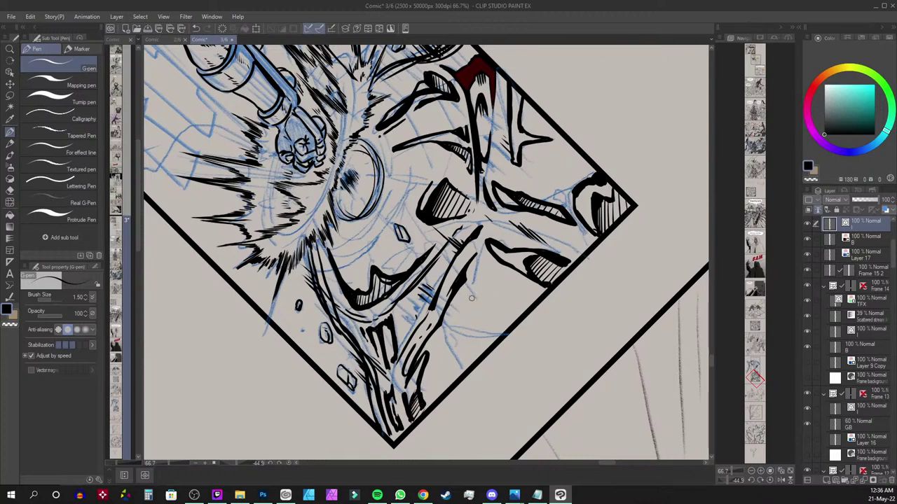
Straighten the canvas and check the whole inked figure with the blue sketch layer hidden, restoring the sketch once done
{"action": "key", "text": "t"}
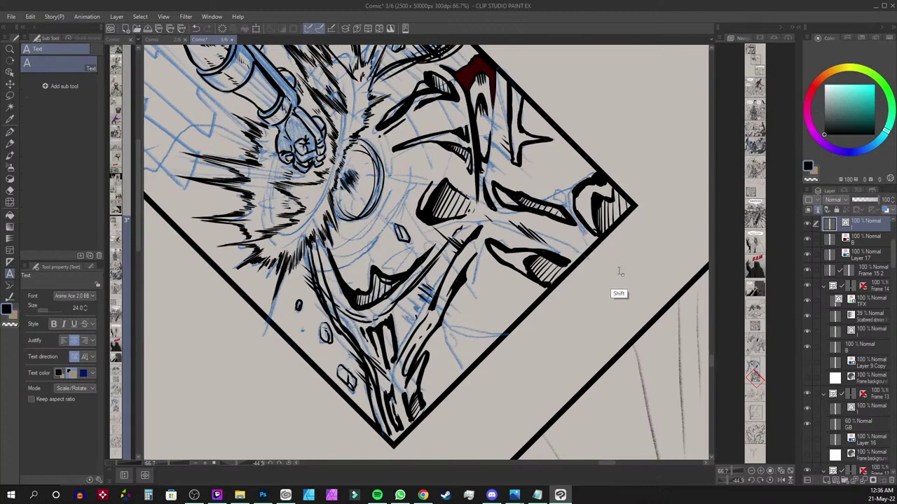
{"action": "key", "text": "p"}
{"action": "key", "text": "r"}
{"action": "left_click_drag", "start_coordinate": [612, 216], "coordinate": [640, 300]}
{"action": "key", "text": "p"}
{"action": "scroll", "coordinate": [622, 313], "scroll_direction": "down", "scroll_amount": 2}
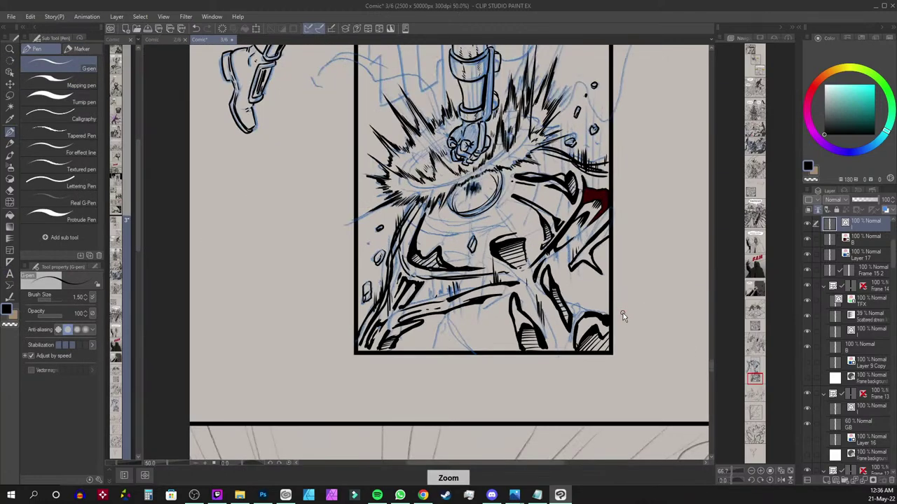
{"action": "left_click_drag", "start_coordinate": [650, 230], "coordinate": [603, 259]}
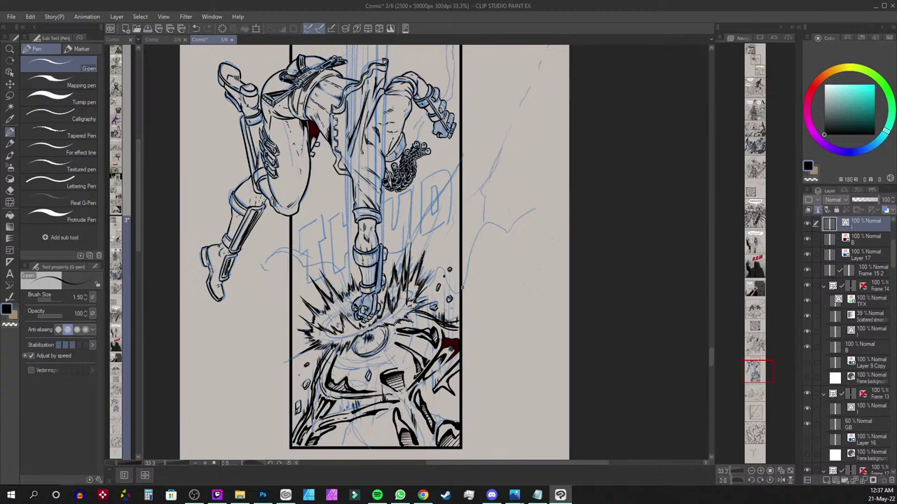
{"action": "left_click", "coordinate": [805, 255]}
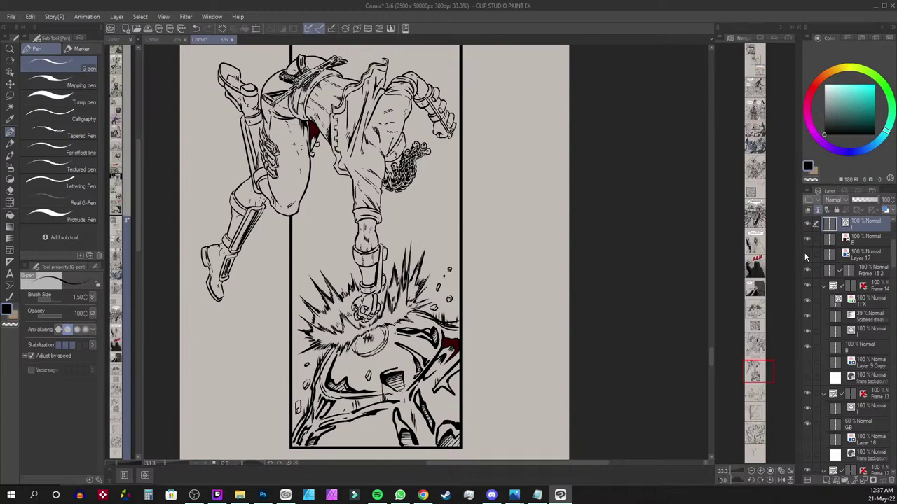
{"action": "left_click", "coordinate": [805, 255]}
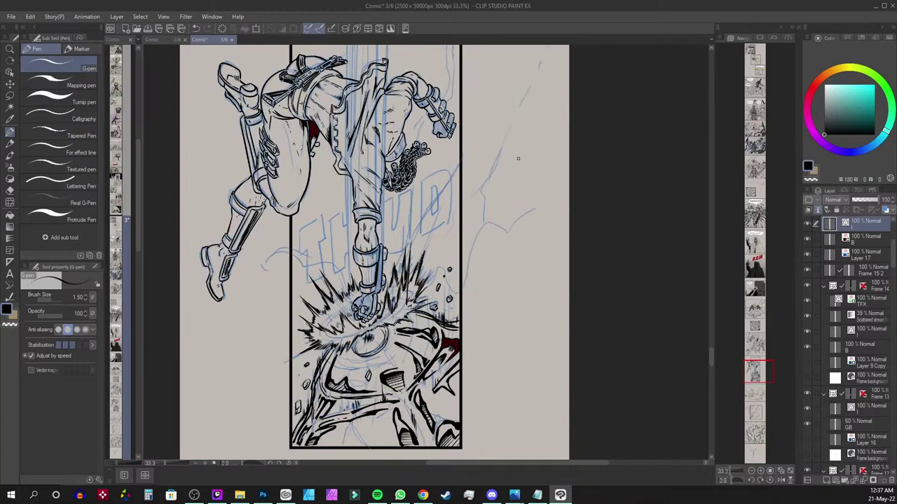
Try to place scattered stream lines across the character's torso and turn them vertical by reshaping their guide lines
{"action": "scroll", "coordinate": [464, 173], "scroll_direction": "up", "scroll_amount": 3}
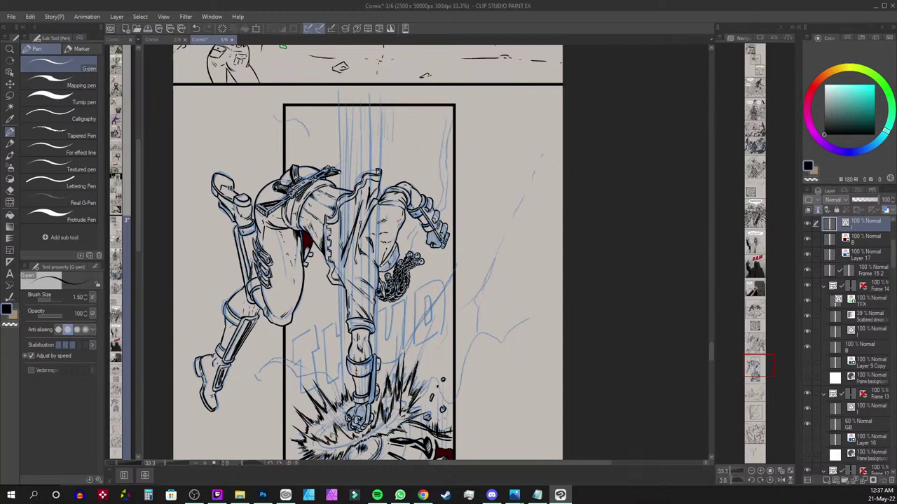
{"action": "left_click", "coordinate": [10, 239]}
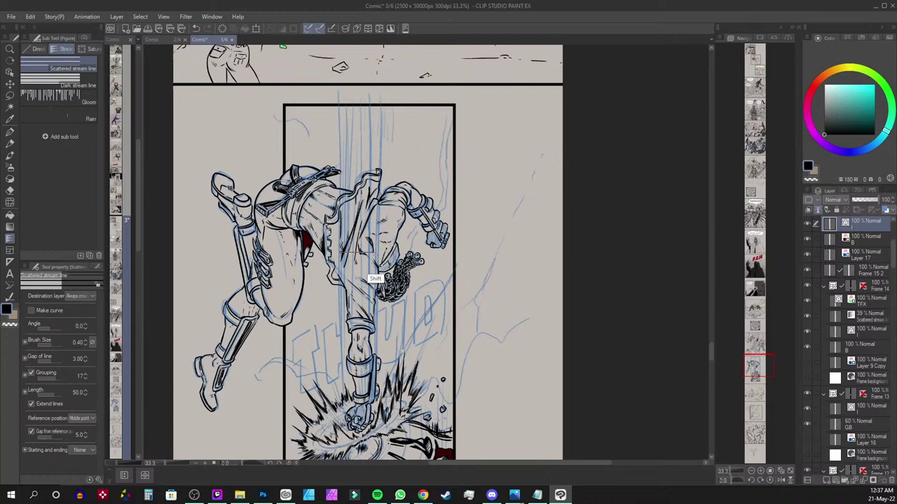
{"action": "left_click_drag", "start_coordinate": [376, 253], "coordinate": [378, 252]}
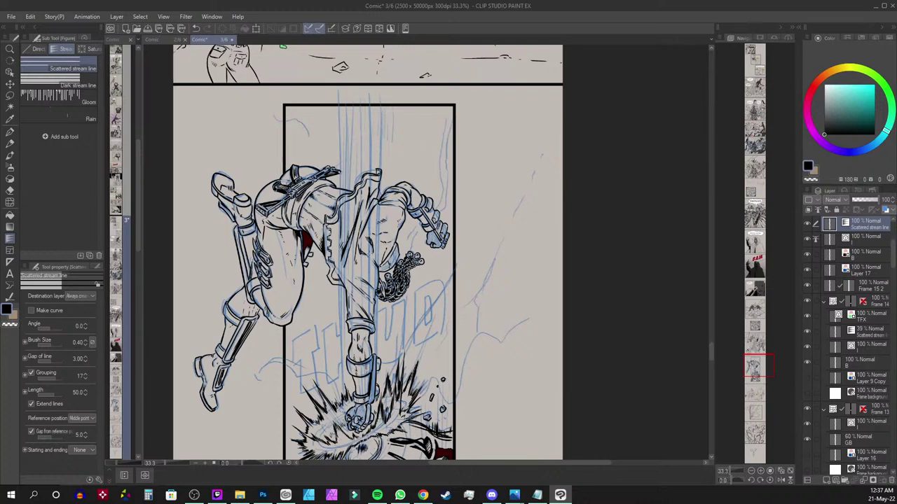
{"action": "key", "text": "o"}
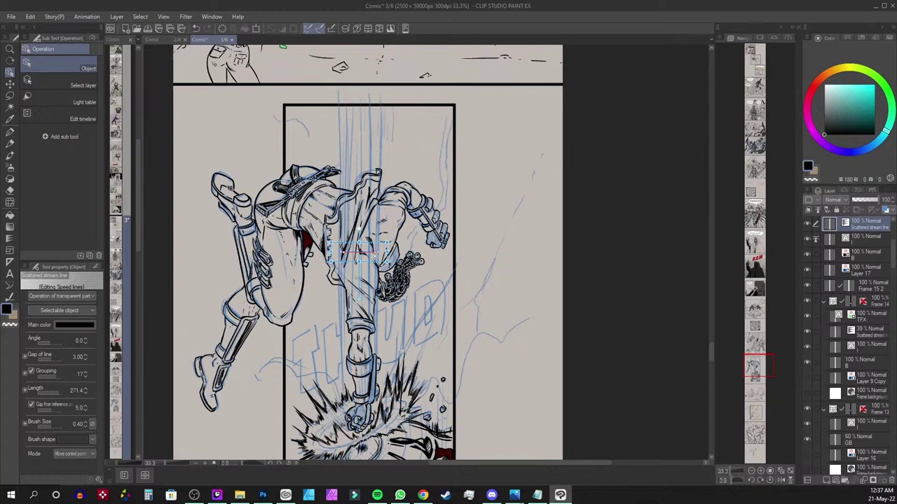
{"action": "left_click_drag", "start_coordinate": [346, 190], "coordinate": [342, 170]}
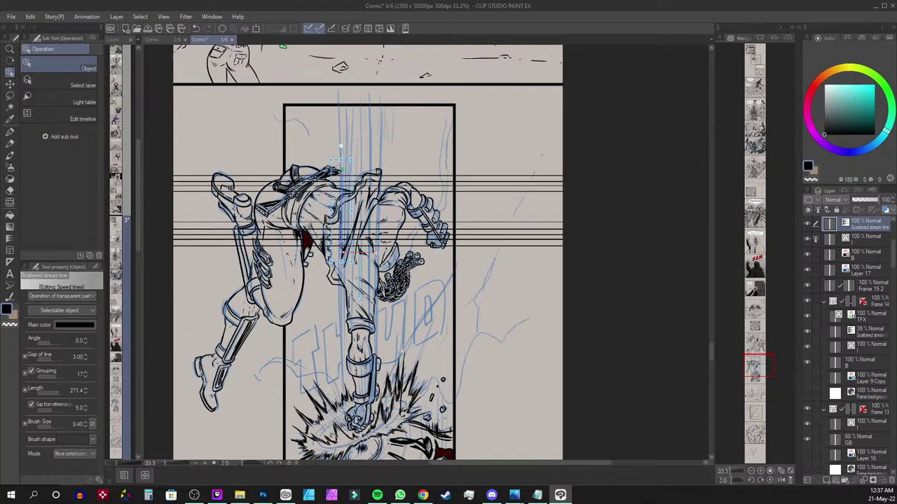
{"action": "left_click_drag", "start_coordinate": [375, 253], "coordinate": [344, 306]}
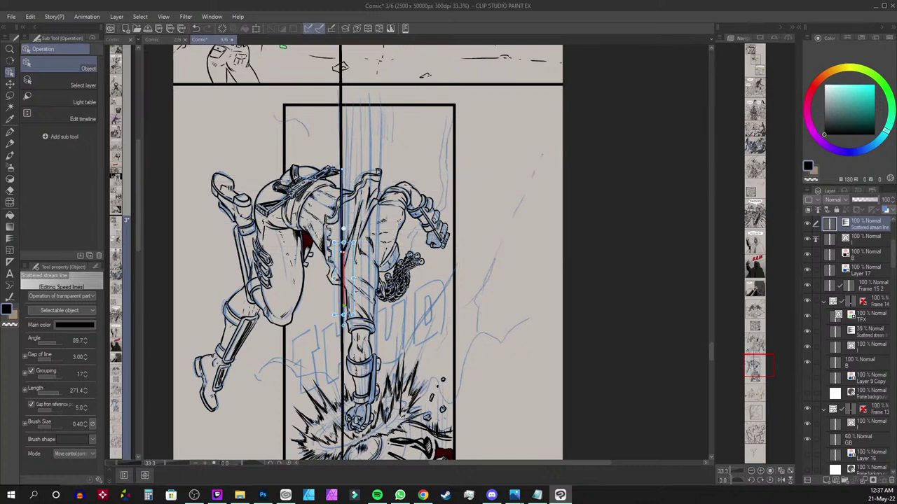
{"action": "key", "text": "ctrl+z"}
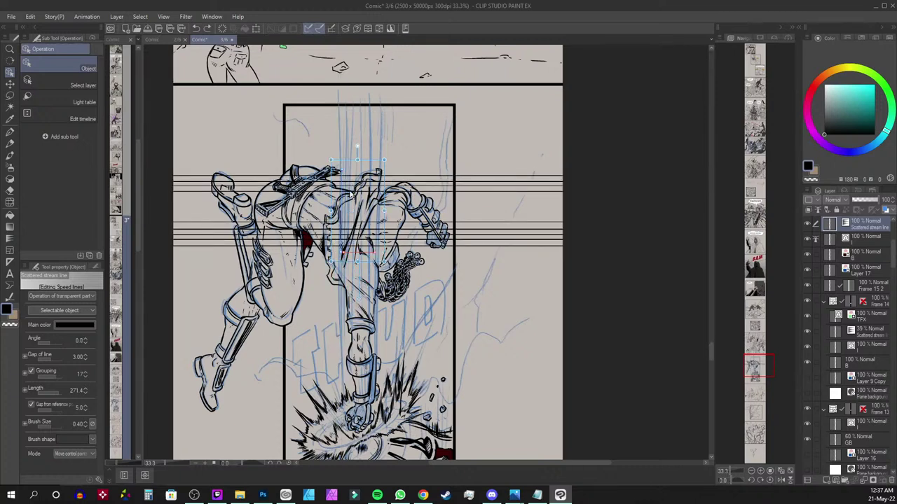
{"action": "left_click_drag", "start_coordinate": [344, 173], "coordinate": [344, 343]}
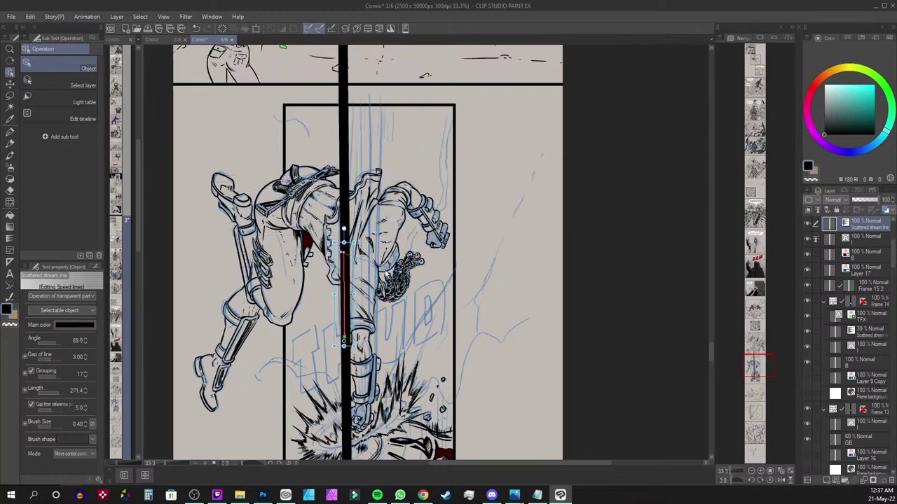
{"action": "key", "text": "ctrl+z"}
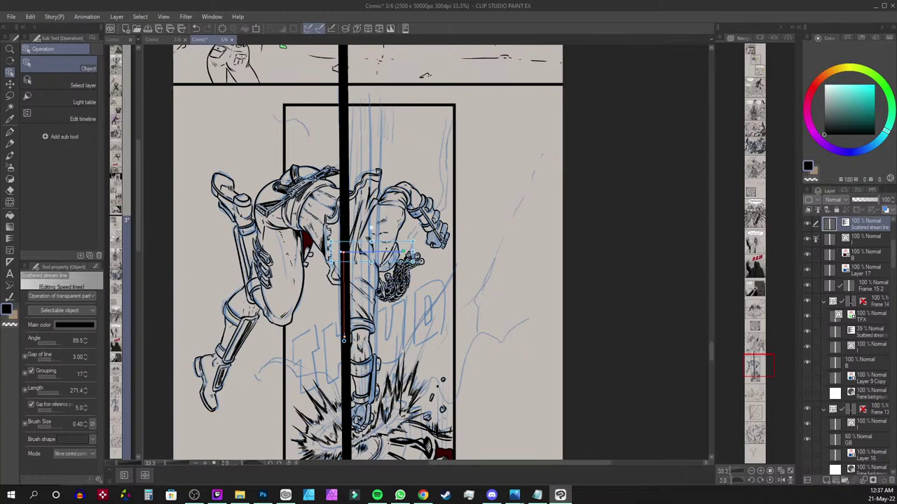
{"action": "left_click_drag", "start_coordinate": [342, 252], "coordinate": [343, 228]}
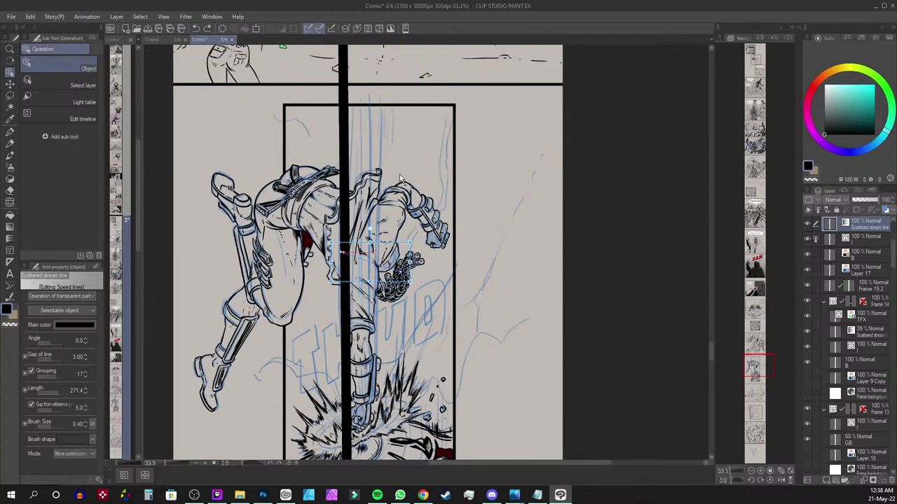
{"action": "key", "text": "ctrl+z"}
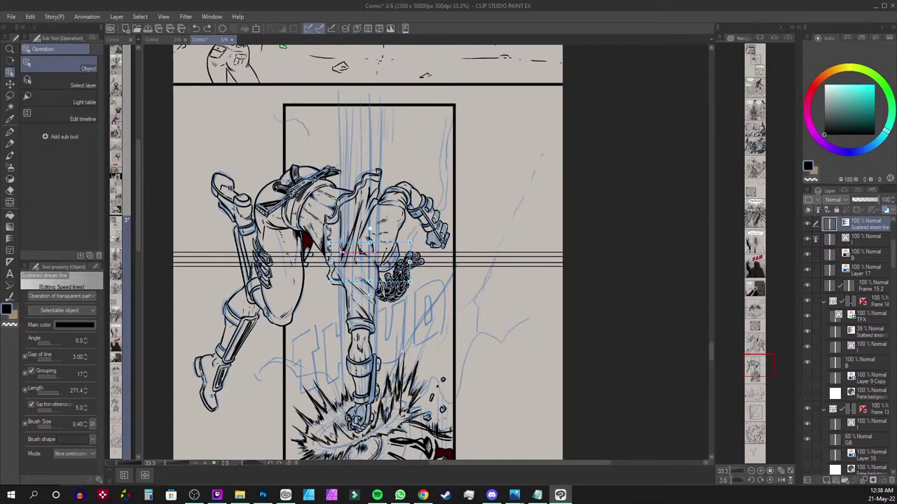
Remove the trial horizontal stream lines crossing the character
{"action": "left_click", "coordinate": [398, 272], "text": "ctrl"}
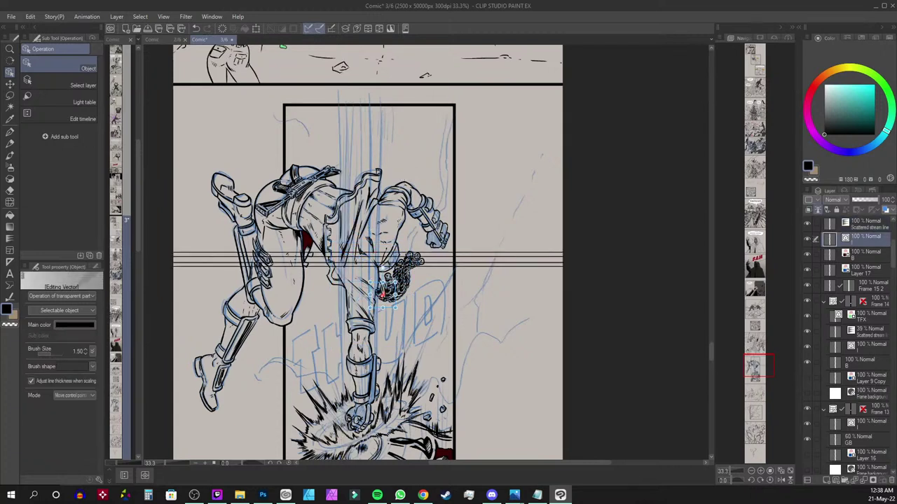
{"action": "left_click", "coordinate": [420, 263], "text": "ctrl"}
{"action": "key", "text": "ctrl+z"}
{"action": "key", "text": "Delete"}
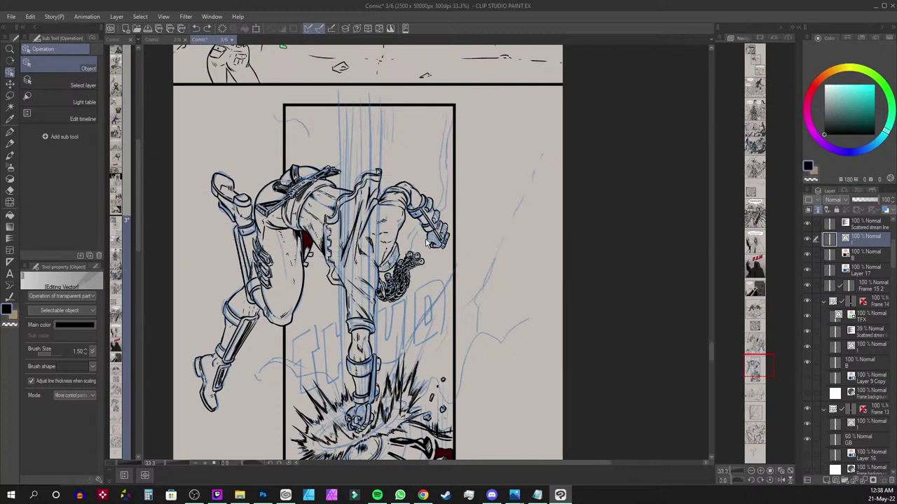
Add scattered stream lines across the panel above the character and turn them vertical, at an angle of about 90.1 degrees
{"action": "left_click", "coordinate": [10, 238]}
{"action": "left_click_drag", "start_coordinate": [320, 145], "coordinate": [422, 150]}
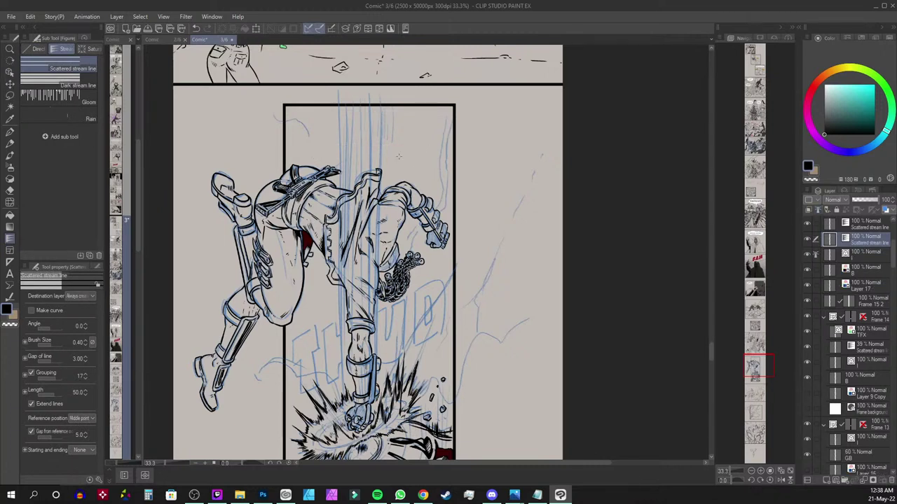
{"action": "key", "text": "o"}
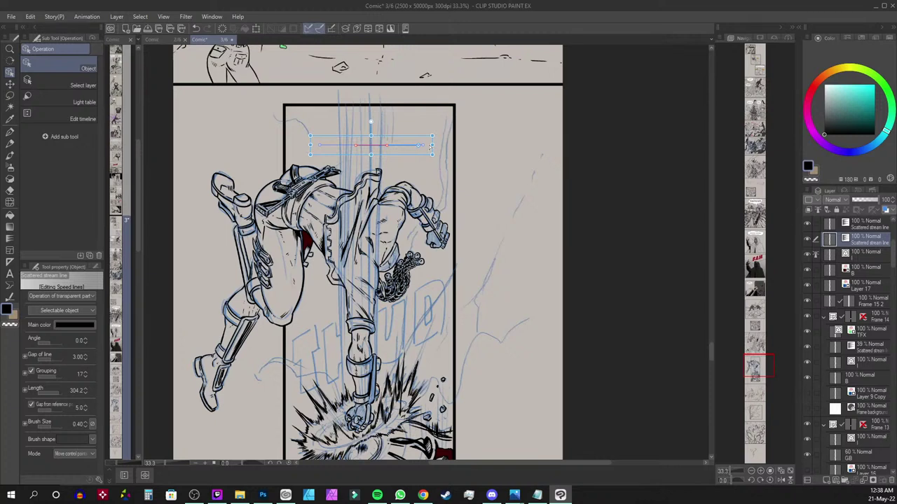
{"action": "left_click_drag", "start_coordinate": [386, 145], "coordinate": [356, 214]}
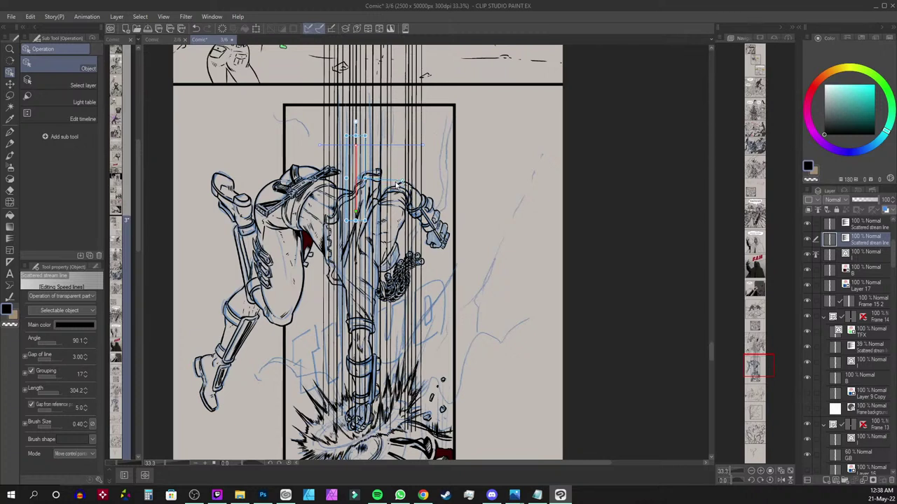
Narrow the vertical stream lines from both sides to a band above the character's punching arm, matching the blue sketch
{"action": "left_click_drag", "start_coordinate": [423, 146], "coordinate": [384, 145]}
{"action": "left_click_drag", "start_coordinate": [321, 145], "coordinate": [350, 146]}
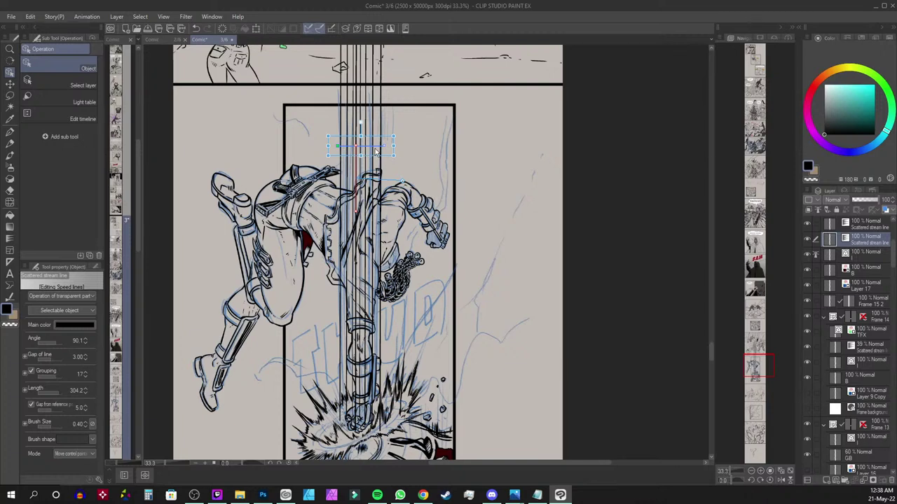
{"action": "left_click_drag", "start_coordinate": [382, 147], "coordinate": [385, 147]}
{"action": "left_click", "coordinate": [356, 149]}
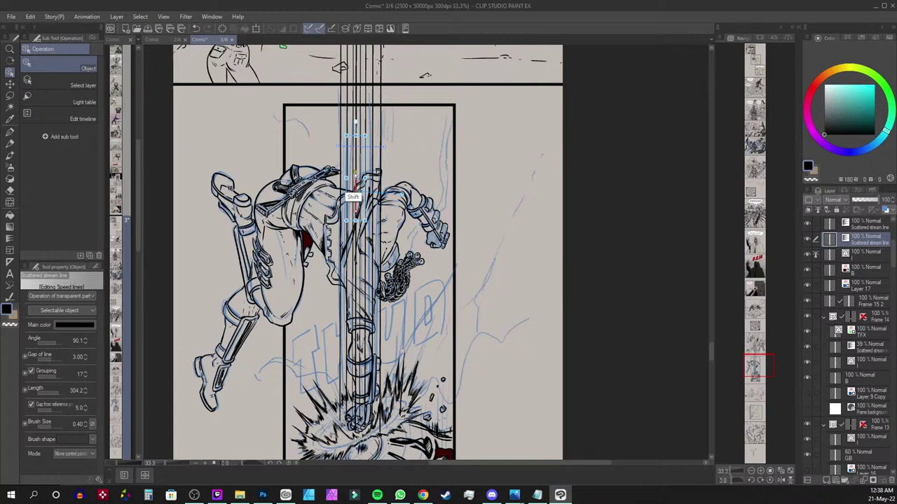
Stretch the vertical stream lines slightly downward to a length of about 328.2 and level their reference line above the character
{"action": "left_click_drag", "start_coordinate": [355, 173], "coordinate": [356, 177]}
{"action": "key", "text": "ctrl+z"}
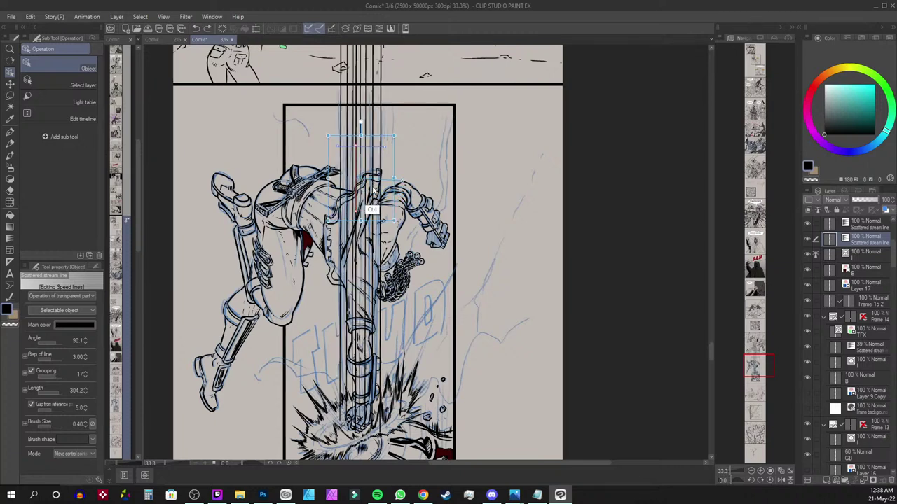
{"action": "mouse_move", "coordinate": [362, 221]}
{"action": "left_mouse_down"}
{"action": "mouse_move", "coordinate": [362, 242]}
{"action": "mouse_move", "coordinate": [362, 234]}
{"action": "left_mouse_up"}
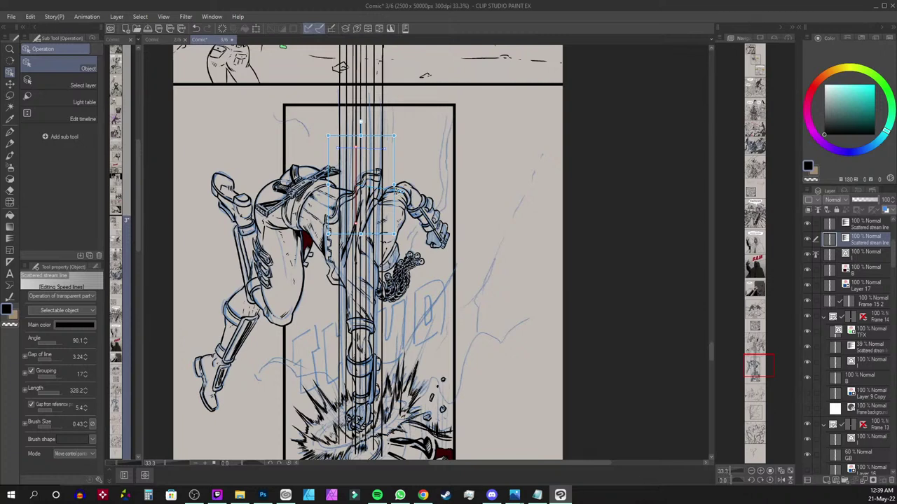
{"action": "left_click", "coordinate": [384, 148]}
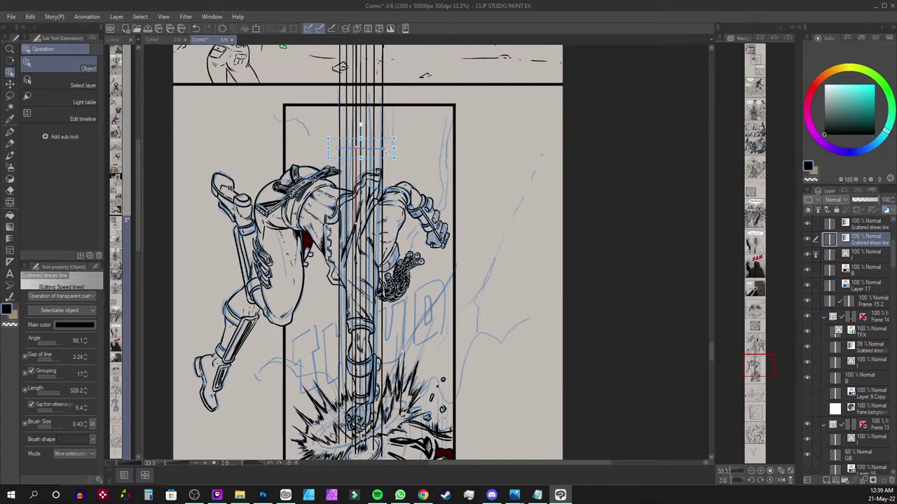
{"action": "left_click_drag", "start_coordinate": [385, 148], "coordinate": [388, 150]}
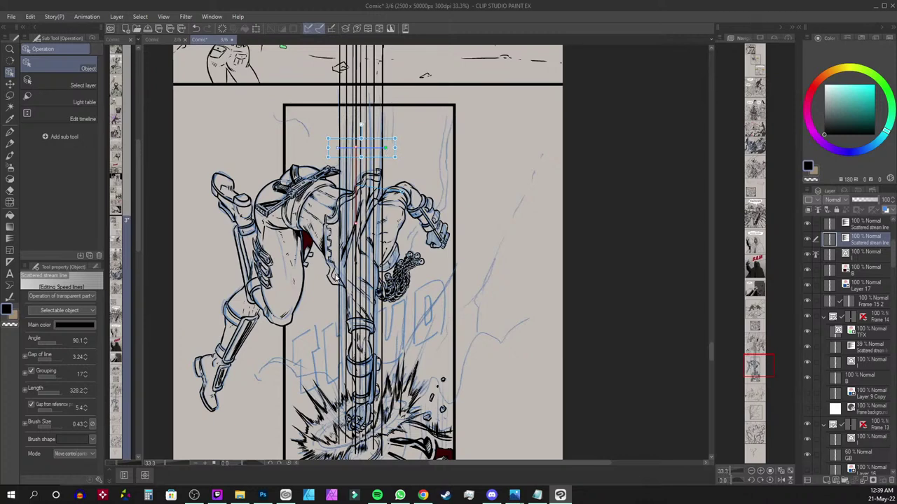
{"action": "scroll", "coordinate": [441, 257], "scroll_direction": "down", "scroll_amount": 5}
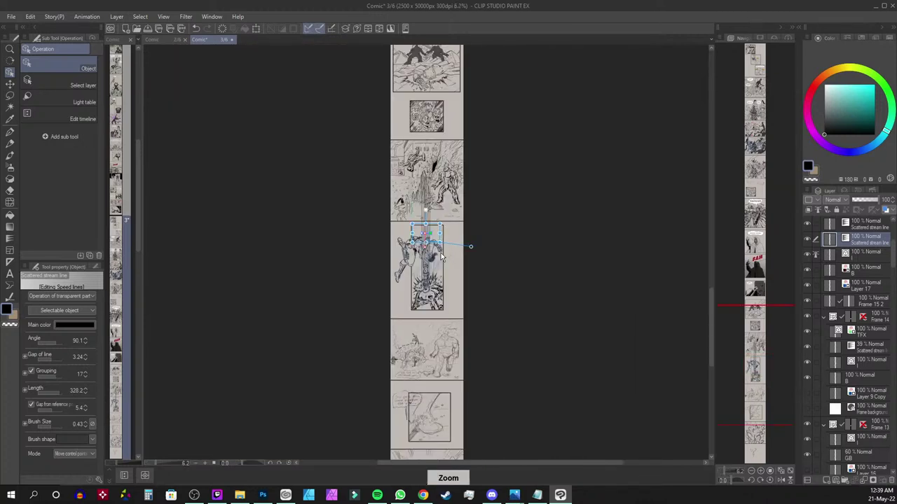
{"action": "scroll", "coordinate": [441, 256], "scroll_direction": "up", "scroll_amount": 3}
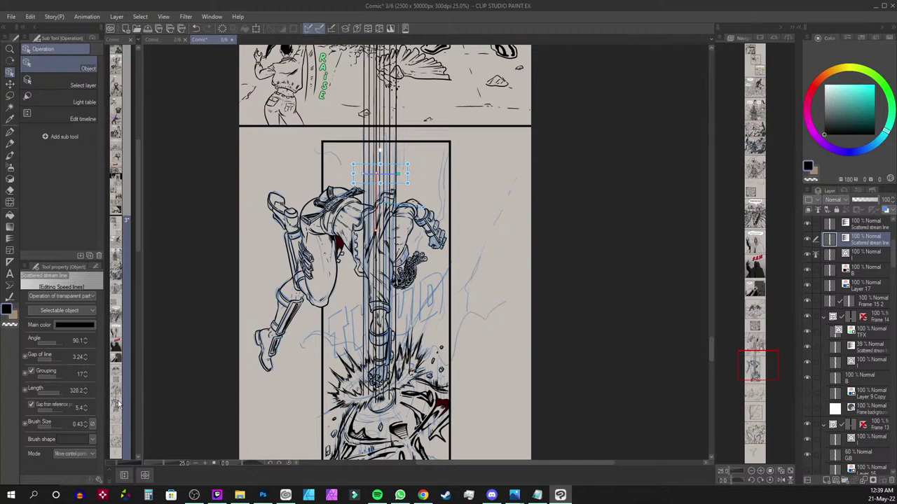
Set the brush size of the vertical stream lines to 0.50
{"action": "left_click", "coordinate": [89, 428]}
{"action": "left_click", "coordinate": [87, 426]}
{"action": "left_click", "coordinate": [86, 426]}
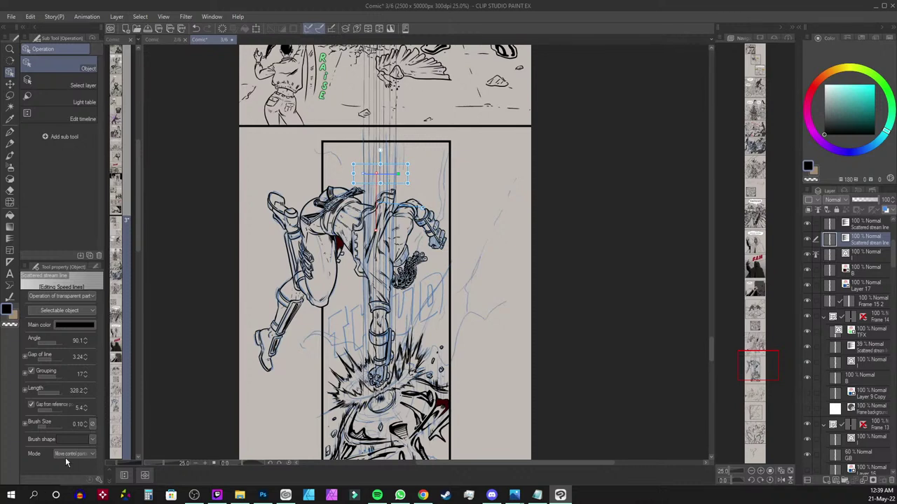
{"action": "left_click", "coordinate": [86, 423]}
{"action": "left_click", "coordinate": [85, 422]}
{"action": "left_click", "coordinate": [85, 422]}
{"action": "left_click", "coordinate": [85, 422]}
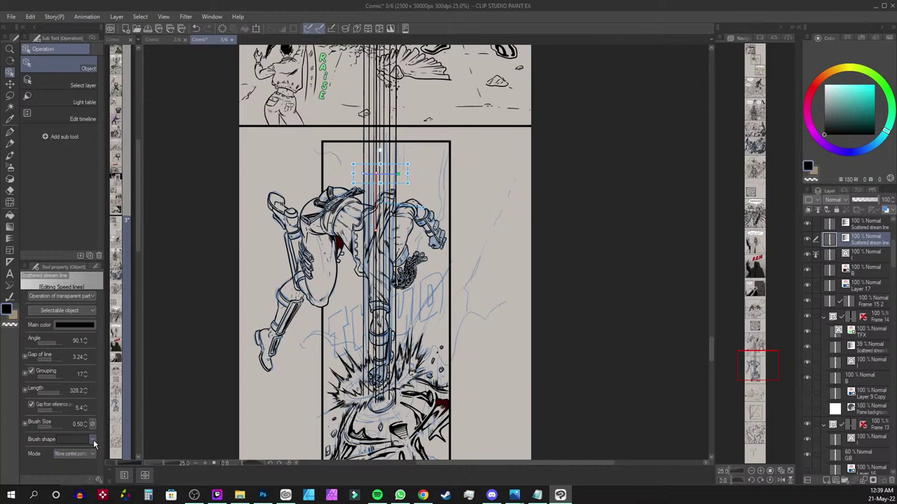
{"action": "left_click", "coordinate": [91, 440]}
{"action": "left_click", "coordinate": [66, 362]}
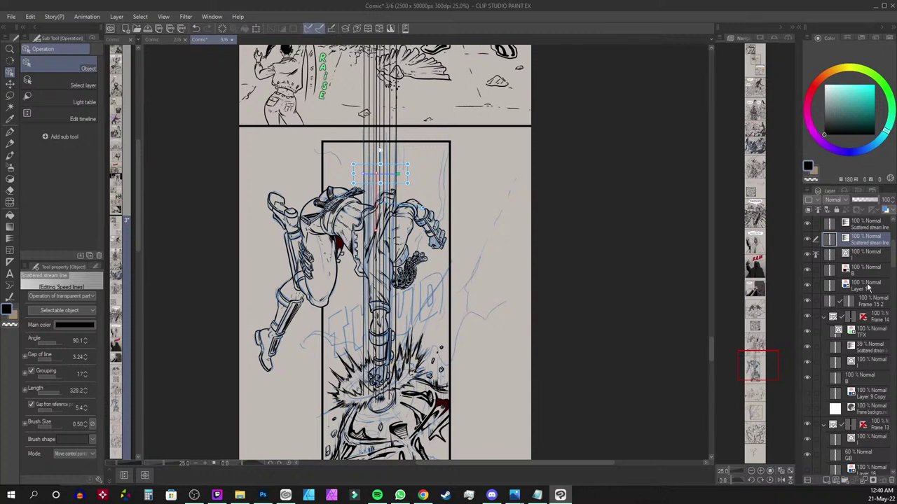
Add a layer mask to the stream lines and hide the part extending above the panel frame
{"action": "left_click", "coordinate": [880, 477]}
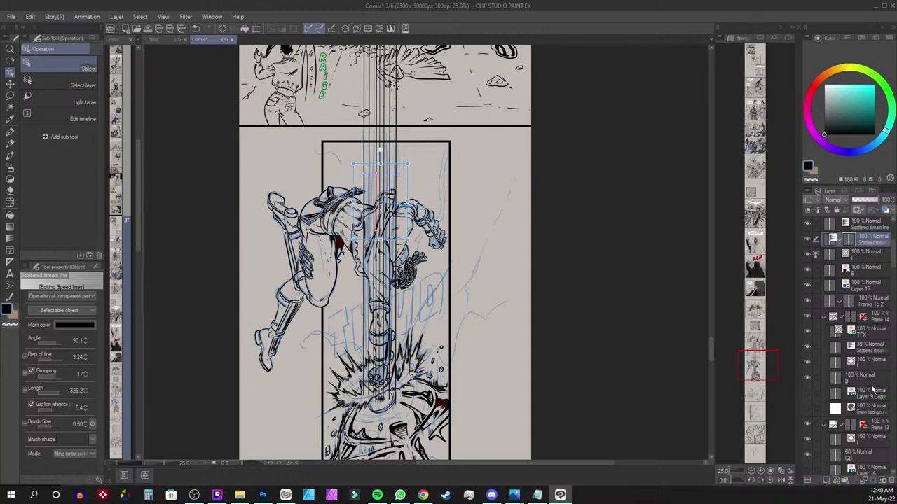
{"action": "scroll", "coordinate": [505, 138], "scroll_direction": "up", "scroll_amount": 5}
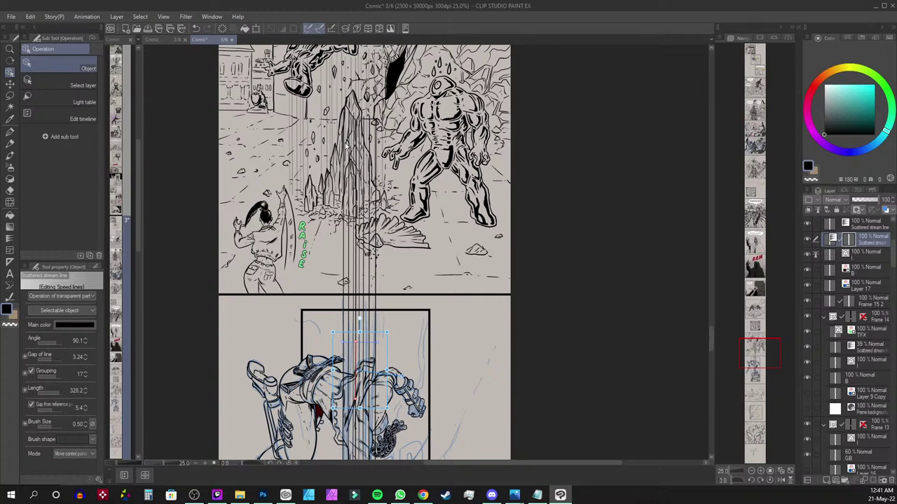
{"action": "key", "text": "m"}
{"action": "mouse_move", "coordinate": [352, 83]}
{"action": "left_mouse_down"}
{"action": "mouse_move", "coordinate": [316, 196]}
{"action": "mouse_move", "coordinate": [329, 302]}
{"action": "mouse_move", "coordinate": [389, 307]}
{"action": "mouse_move", "coordinate": [408, 228]}
{"action": "mouse_move", "coordinate": [390, 73]}
{"action": "left_mouse_up"}
{"action": "key", "text": "Delete"}
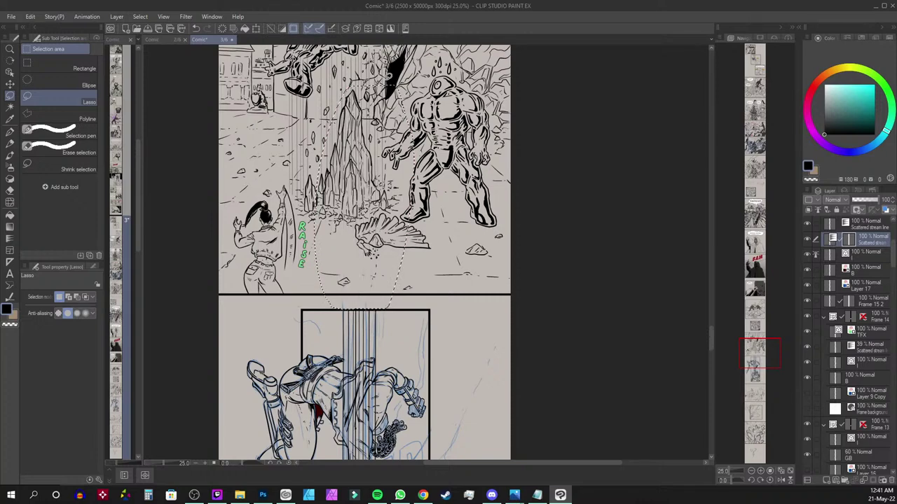
{"action": "key", "text": "ctrl+d"}
Mask out the stream line ends that run past the fist over the golem's head
{"action": "scroll", "coordinate": [507, 345], "scroll_direction": "down", "scroll_amount": 5}
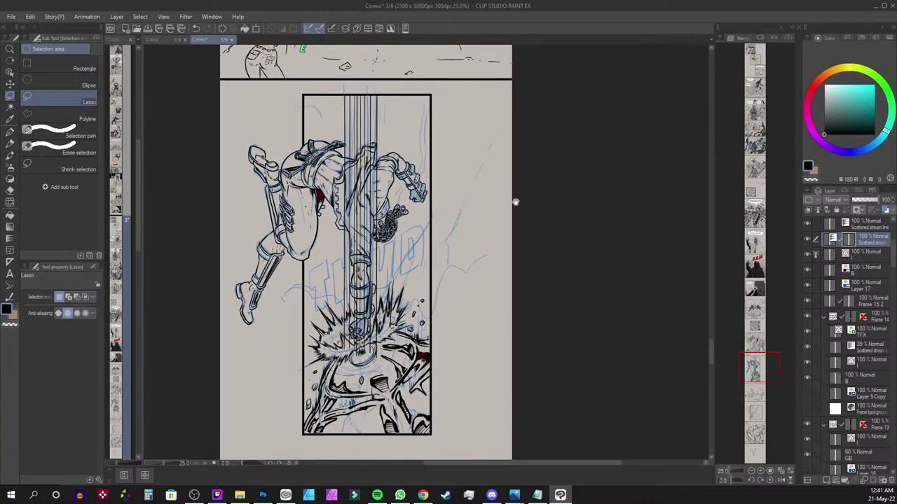
{"action": "scroll", "coordinate": [527, 197], "scroll_direction": "up", "scroll_amount": 2}
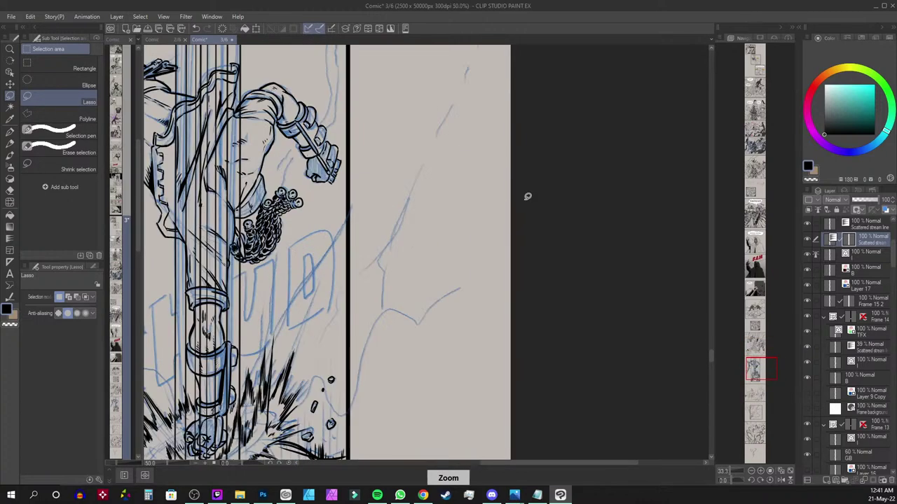
{"action": "left_click_drag", "start_coordinate": [351, 304], "coordinate": [504, 187]}
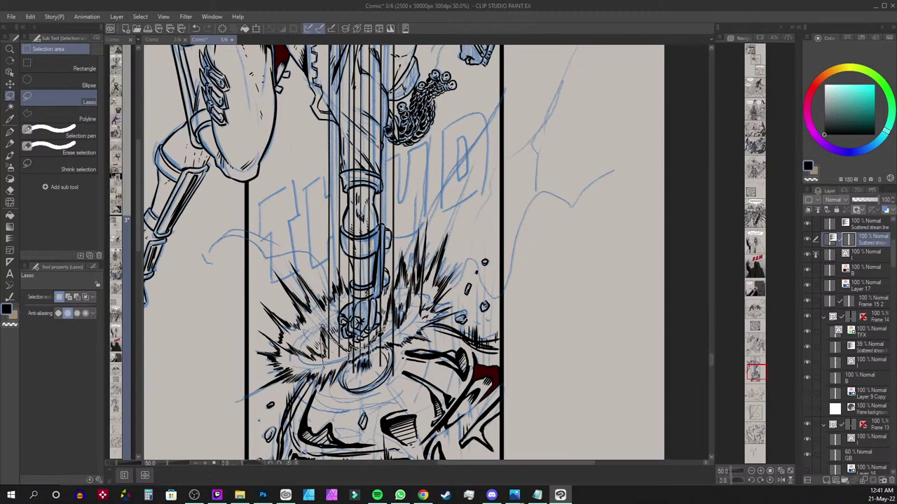
{"action": "mouse_move", "coordinate": [414, 306]}
{"action": "left_mouse_down"}
{"action": "mouse_move", "coordinate": [412, 354]}
{"action": "mouse_move", "coordinate": [350, 409]}
{"action": "mouse_move", "coordinate": [399, 308]}
{"action": "left_mouse_up"}
{"action": "key", "text": "Delete"}
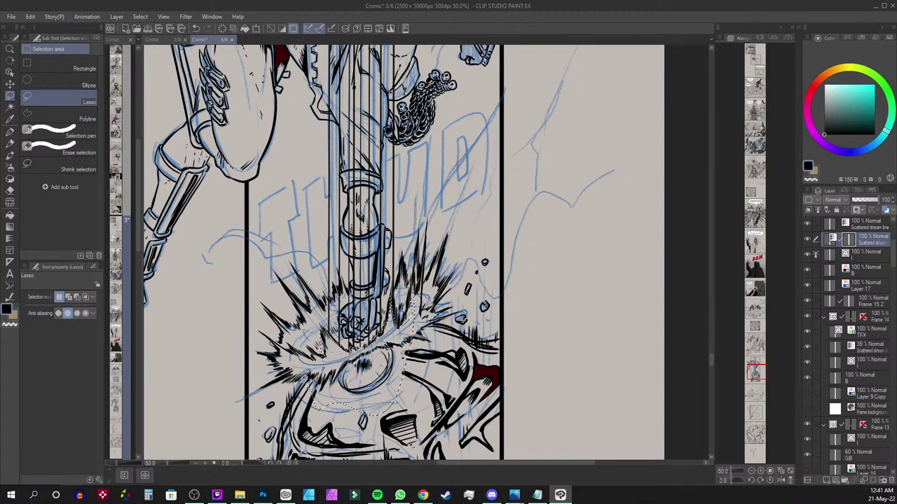
{"action": "key", "text": "ctrl+d"}
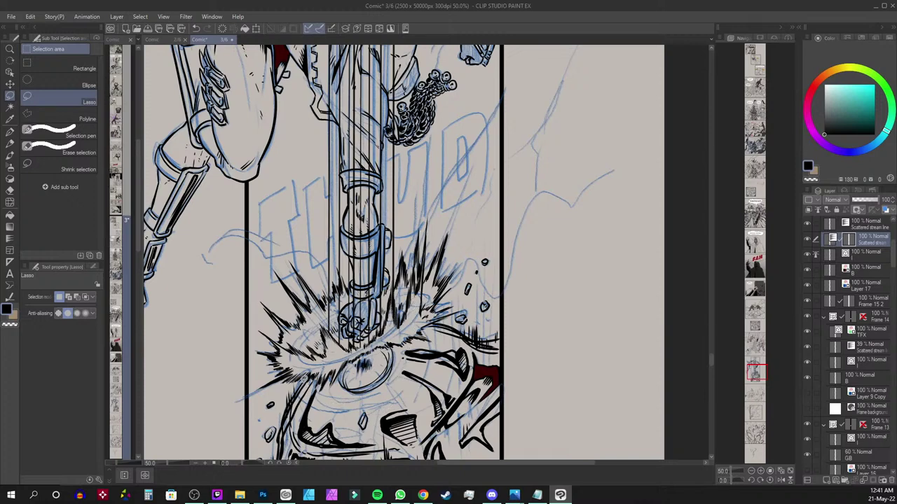
{"action": "scroll", "coordinate": [304, 379], "scroll_direction": "down", "scroll_amount": 1}
{"action": "mouse_move", "coordinate": [517, 140]}
{"action": "left_mouse_down"}
{"action": "mouse_move", "coordinate": [523, 189]}
{"action": "mouse_move", "coordinate": [518, 154]}
{"action": "left_mouse_up"}
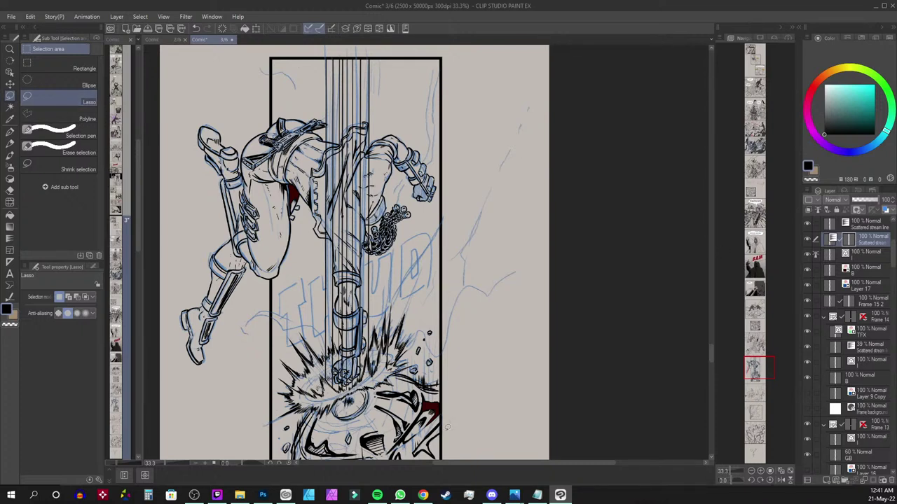
{"action": "mouse_move", "coordinate": [418, 270]}
{"action": "left_mouse_down"}
{"action": "mouse_move", "coordinate": [436, 263]}
{"action": "mouse_move", "coordinate": [417, 269]}
{"action": "left_mouse_up"}
{"action": "key", "text": "ctrl+d"}
{"action": "key", "text": "alt+Tab"}
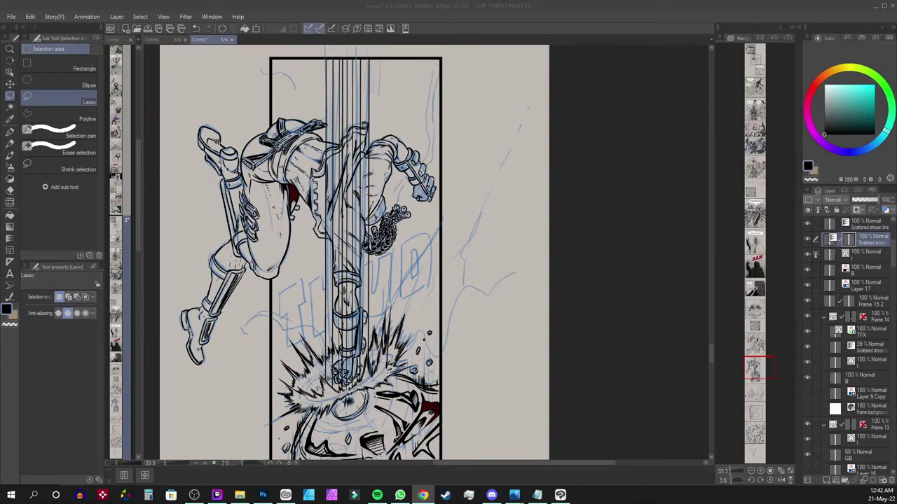
{"action": "left_click_drag", "start_coordinate": [765, 359], "coordinate": [763, 360]}
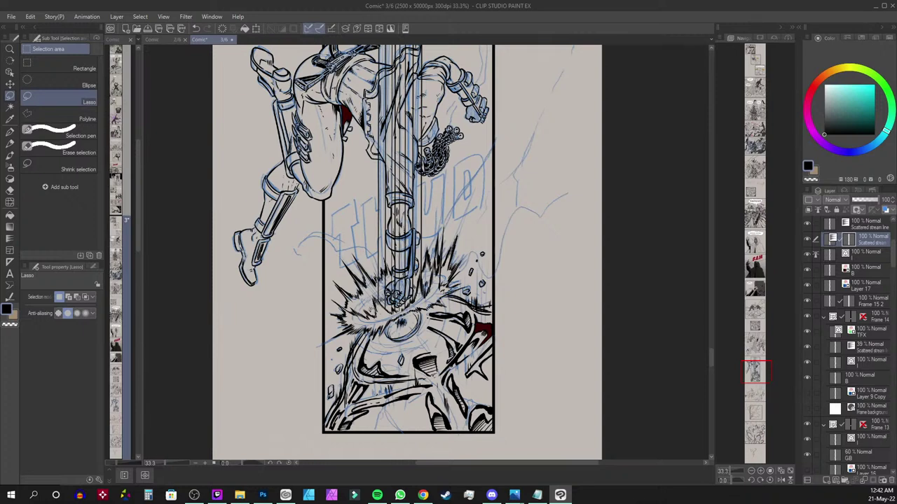
{"action": "key", "text": "alt+Tab"}
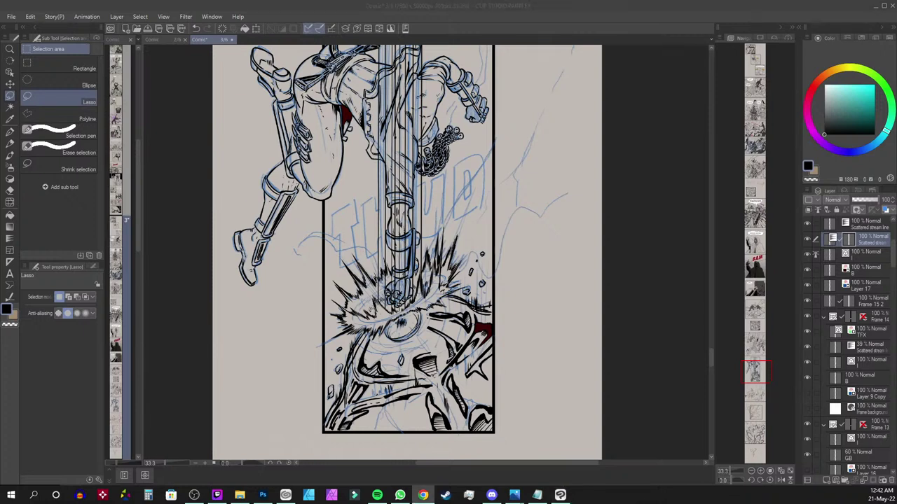
{"action": "key", "text": "alt+Tab"}
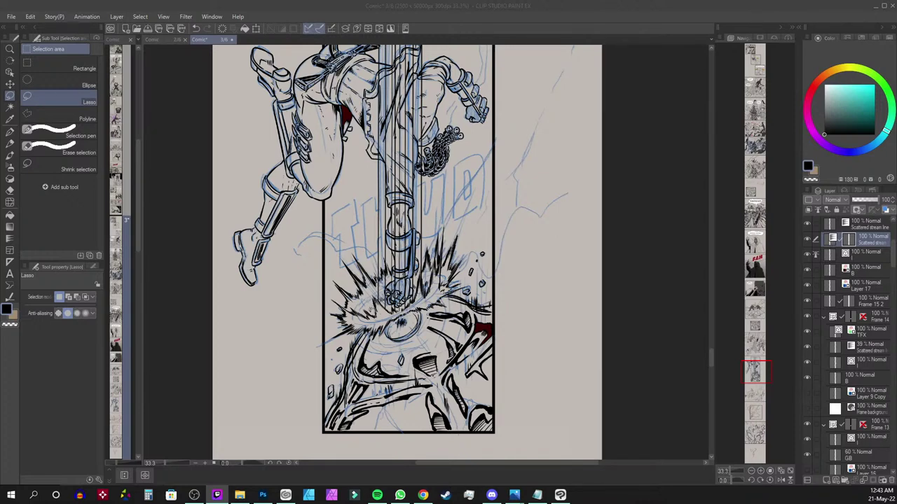
{"action": "left_click_drag", "start_coordinate": [766, 367], "coordinate": [765, 365]}
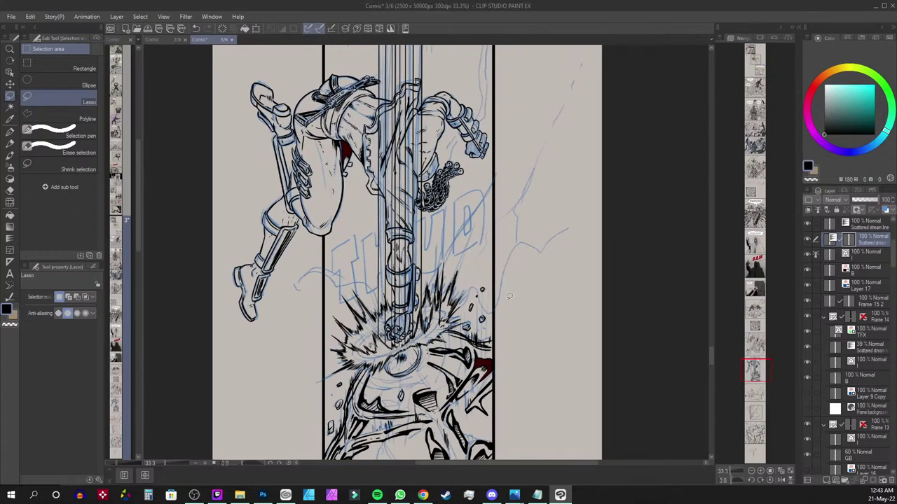
{"action": "left_click_drag", "start_coordinate": [756, 374], "coordinate": [757, 369]}
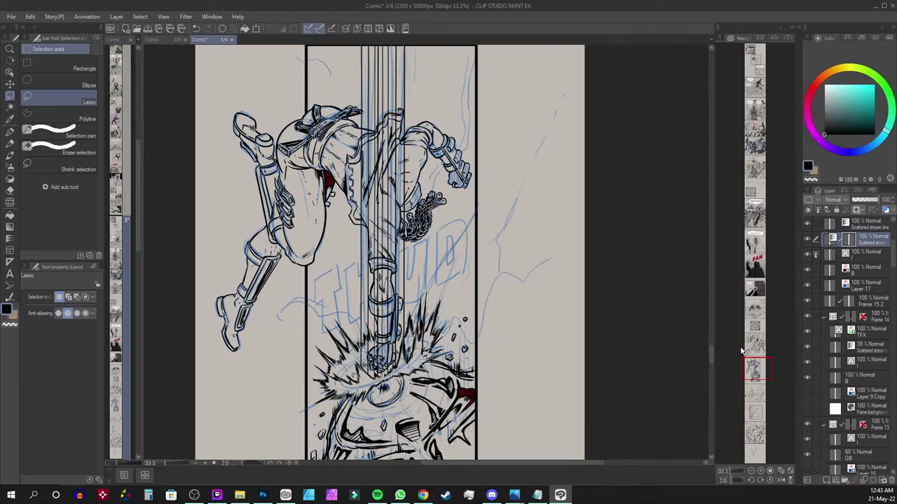
{"action": "left_click_drag", "start_coordinate": [756, 369], "coordinate": [756, 369]}
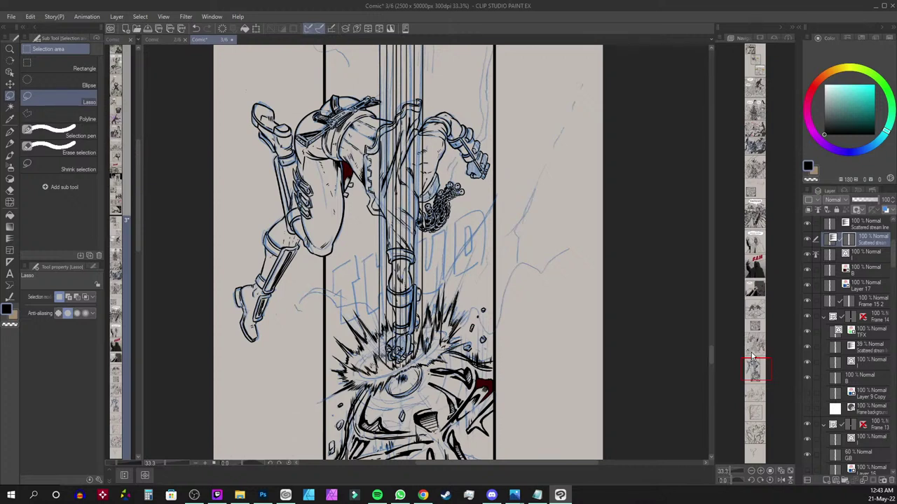
Thicken the inked vector lines along the character's jagged jacket edge and raised forearm using Adjust line width
{"action": "scroll", "coordinate": [540, 304], "scroll_direction": "up", "scroll_amount": 5}
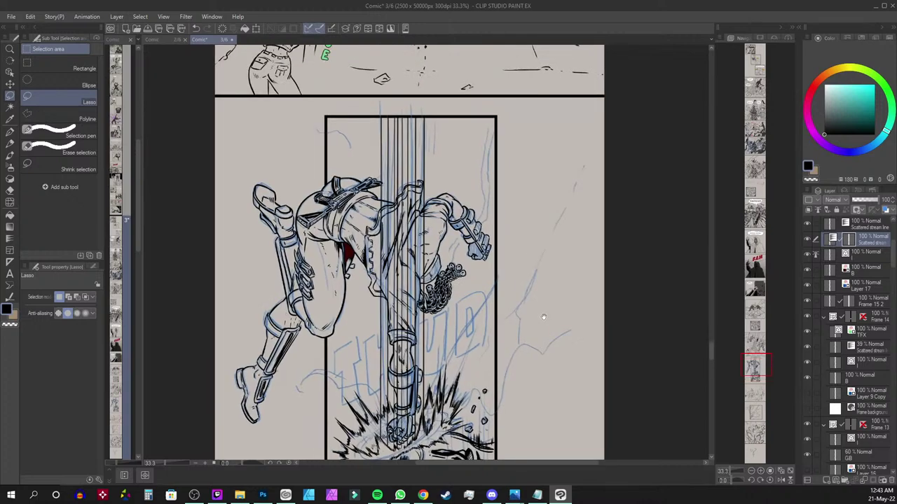
{"action": "left_click_drag", "start_coordinate": [543, 316], "coordinate": [579, 243]}
{"action": "scroll", "coordinate": [579, 244], "scroll_direction": "up", "scroll_amount": 1}
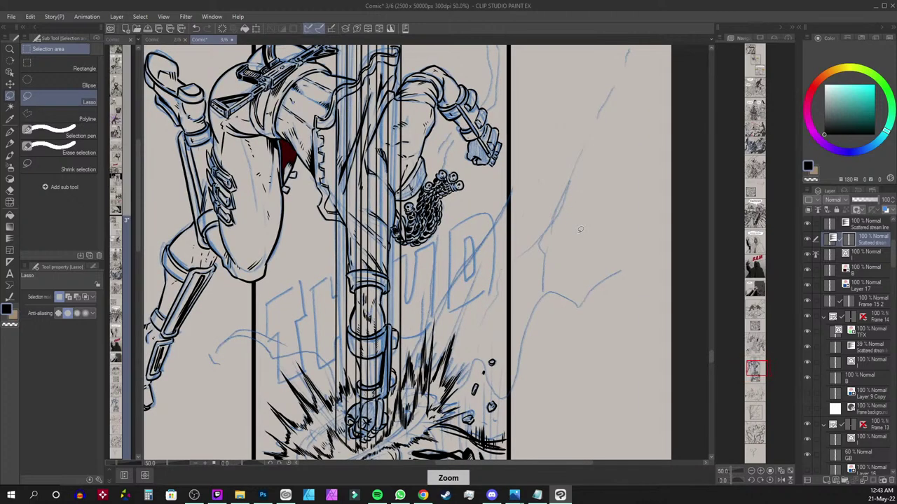
{"action": "left_click", "coordinate": [872, 255]}
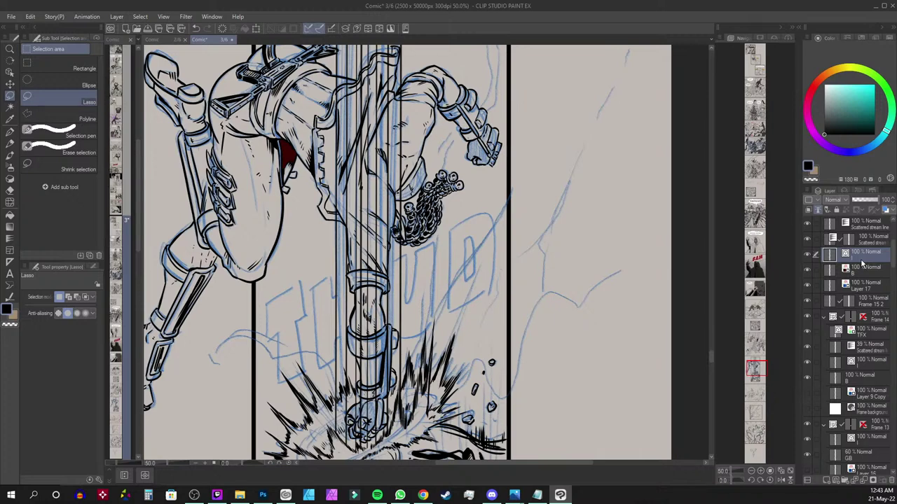
{"action": "key", "text": "y"}
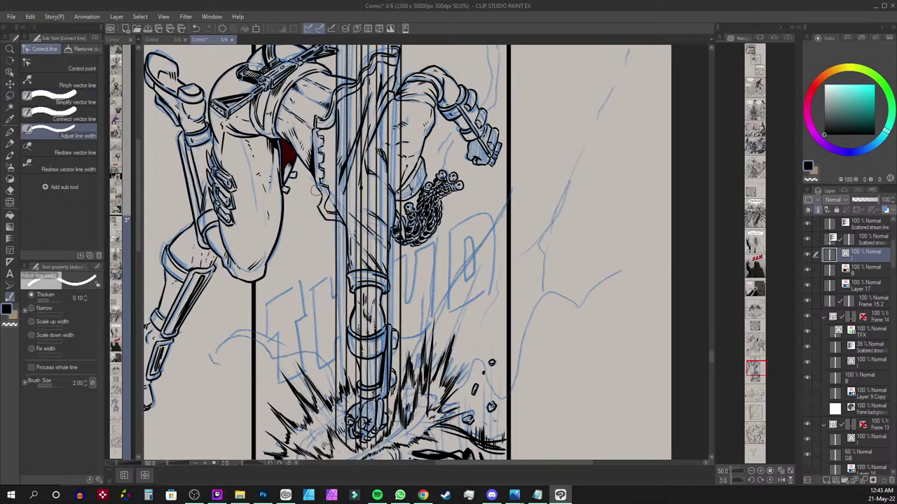
{"action": "left_click_drag", "start_coordinate": [317, 186], "coordinate": [324, 224]}
{"action": "scroll", "coordinate": [420, 70], "scroll_direction": "up", "scroll_amount": 2}
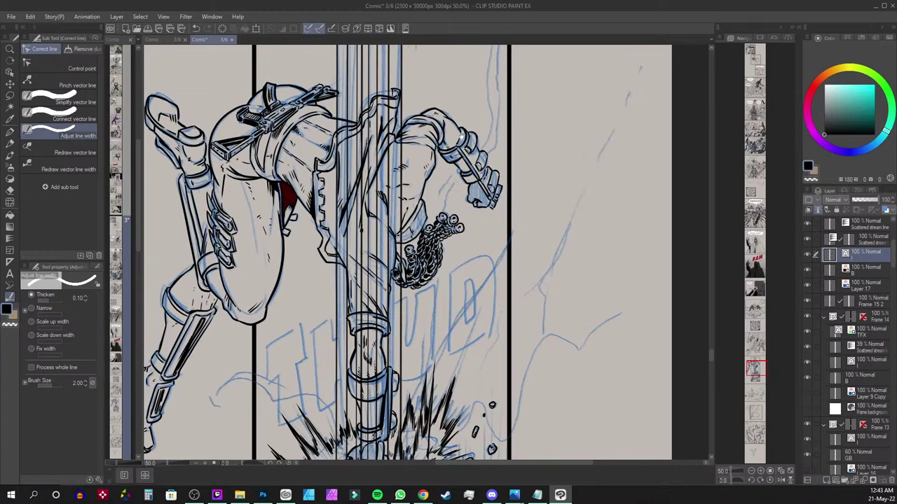
{"action": "left_click_drag", "start_coordinate": [476, 138], "coordinate": [501, 182]}
{"action": "left_click_drag", "start_coordinate": [440, 217], "coordinate": [484, 224]}
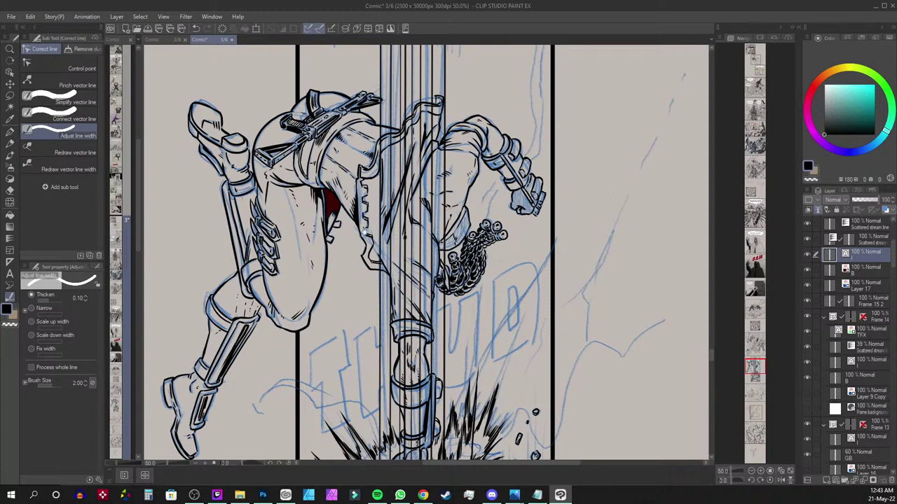
{"action": "left_click_drag", "start_coordinate": [370, 232], "coordinate": [445, 199]}
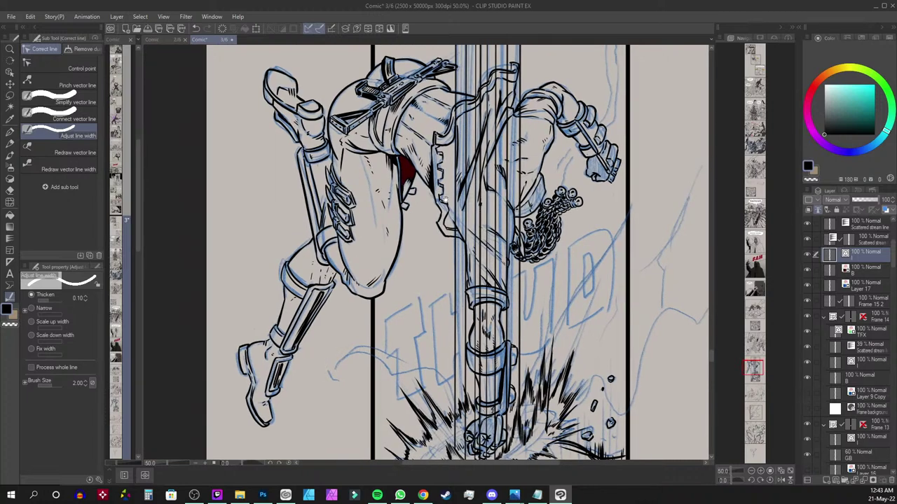
Thicken the inked outlines of the character's bent knee, lower leg and boot
{"action": "left_click_drag", "start_coordinate": [348, 286], "coordinate": [365, 300]}
{"action": "mouse_move", "coordinate": [305, 240]}
{"action": "left_mouse_down"}
{"action": "mouse_move", "coordinate": [279, 270]}
{"action": "mouse_move", "coordinate": [278, 320]}
{"action": "mouse_move", "coordinate": [278, 288]}
{"action": "mouse_move", "coordinate": [255, 335]}
{"action": "mouse_move", "coordinate": [272, 318]}
{"action": "left_mouse_up"}
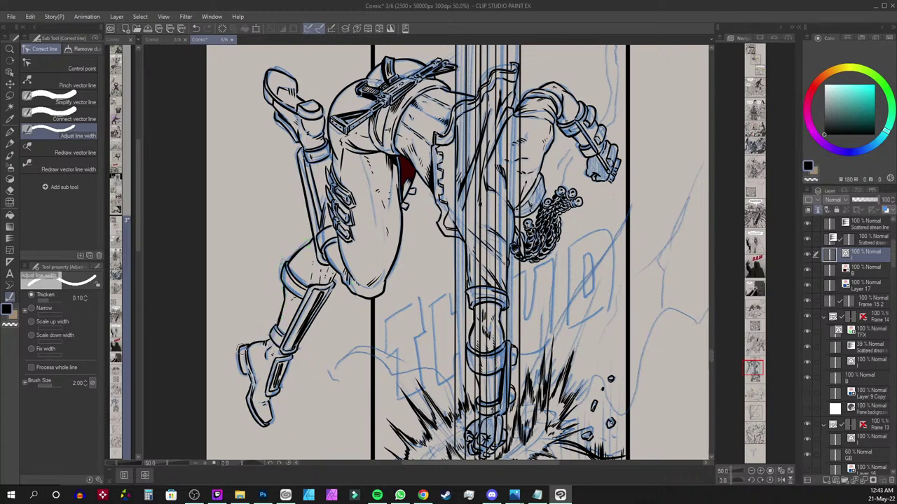
{"action": "left_click_drag", "start_coordinate": [268, 424], "coordinate": [289, 371]}
{"action": "mouse_move", "coordinate": [302, 341]}
{"action": "left_mouse_down"}
{"action": "mouse_move", "coordinate": [334, 286]}
{"action": "mouse_move", "coordinate": [327, 302]}
{"action": "left_mouse_up"}
{"action": "left_click_drag", "start_coordinate": [486, 164], "coordinate": [465, 225]}
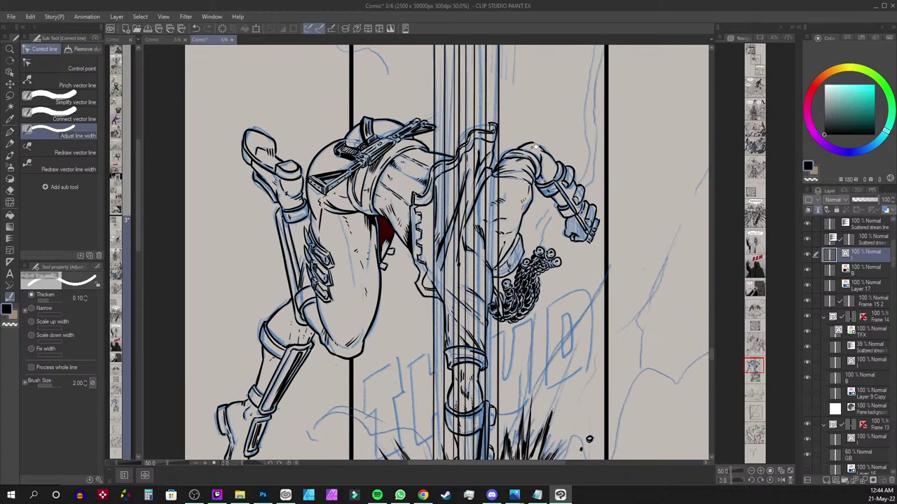
{"action": "left_click_drag", "start_coordinate": [531, 231], "coordinate": [528, 204]}
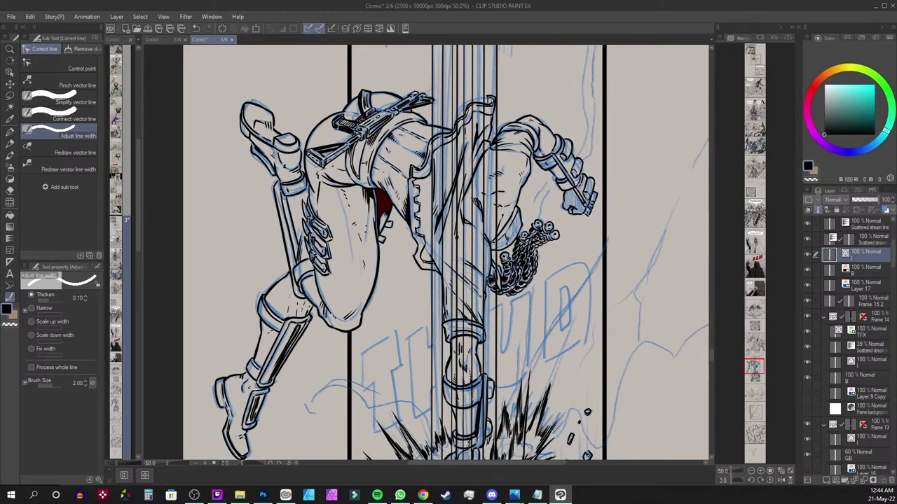
Thicken the inked outline of the punching arm just above the elbow guard using Adjust line width
{"action": "mouse_move", "coordinate": [537, 256]}
{"action": "left_mouse_down"}
{"action": "mouse_move", "coordinate": [514, 292]}
{"action": "mouse_move", "coordinate": [544, 248]}
{"action": "mouse_move", "coordinate": [459, 246]}
{"action": "left_mouse_up"}
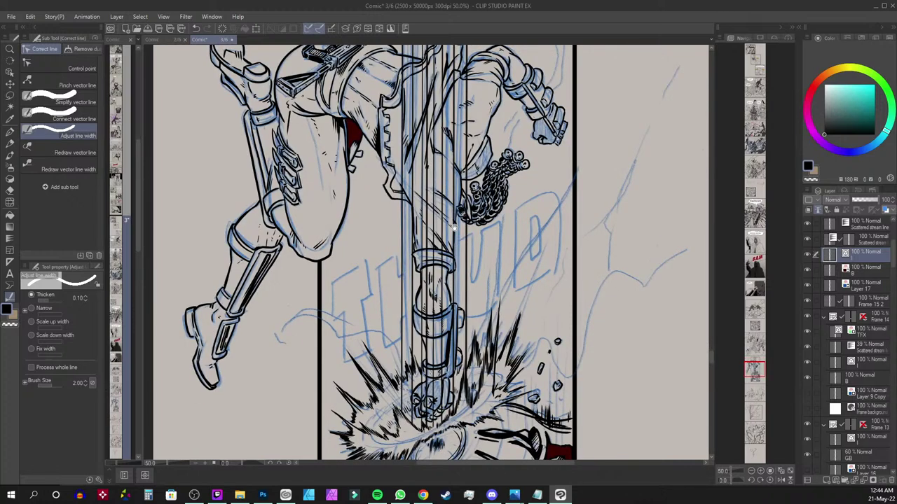
{"action": "left_click_drag", "start_coordinate": [456, 210], "coordinate": [457, 270]}
{"action": "left_click_drag", "start_coordinate": [568, 286], "coordinate": [563, 139]}
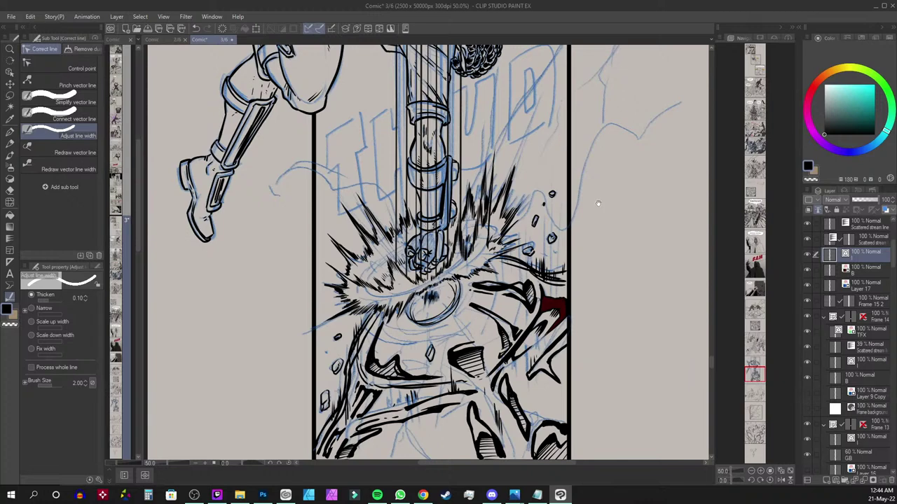
Create a vector layer named FX above the line art and set its layer color to magenta
{"action": "left_click_drag", "start_coordinate": [598, 203], "coordinate": [570, 281]}
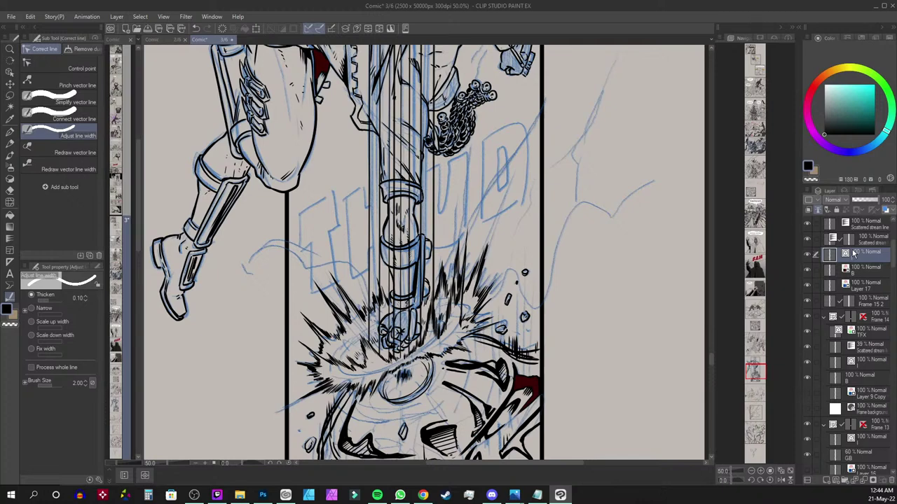
{"action": "key", "text": "ctrl+shift+n"}
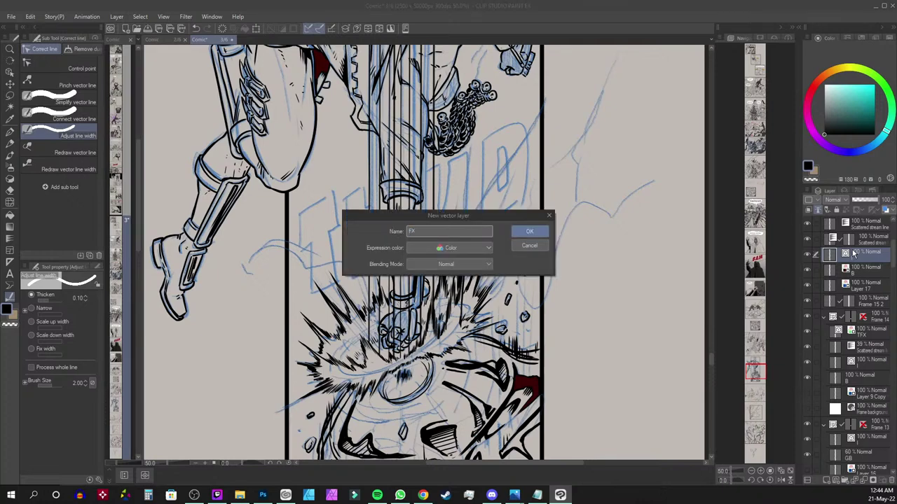
{"action": "key", "text": "Return"}
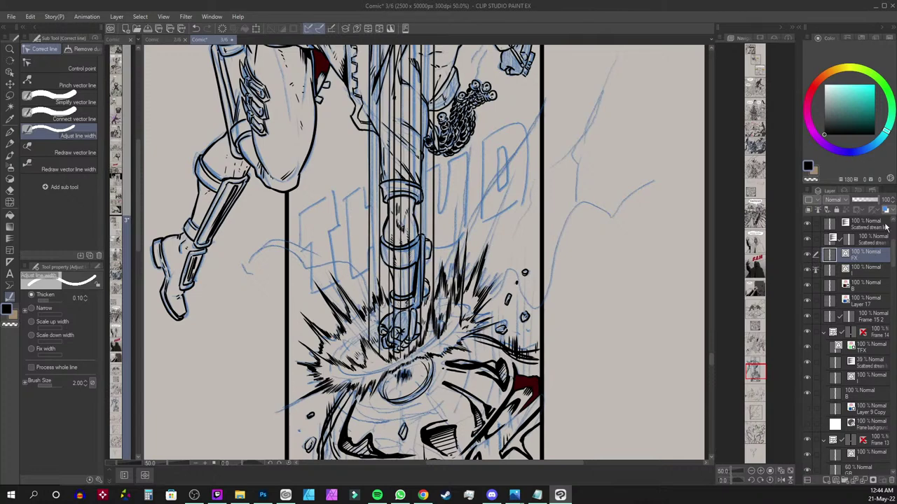
{"action": "left_click", "coordinate": [891, 210]}
{"action": "left_click", "coordinate": [885, 221]}
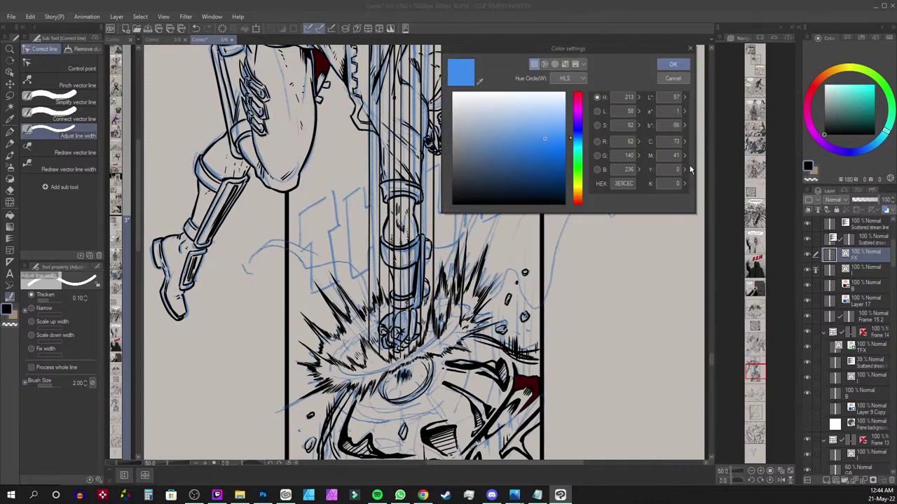
{"action": "left_click", "coordinate": [578, 110]}
{"action": "left_click_drag", "start_coordinate": [544, 138], "coordinate": [546, 167]}
{"action": "left_click", "coordinate": [676, 79]}
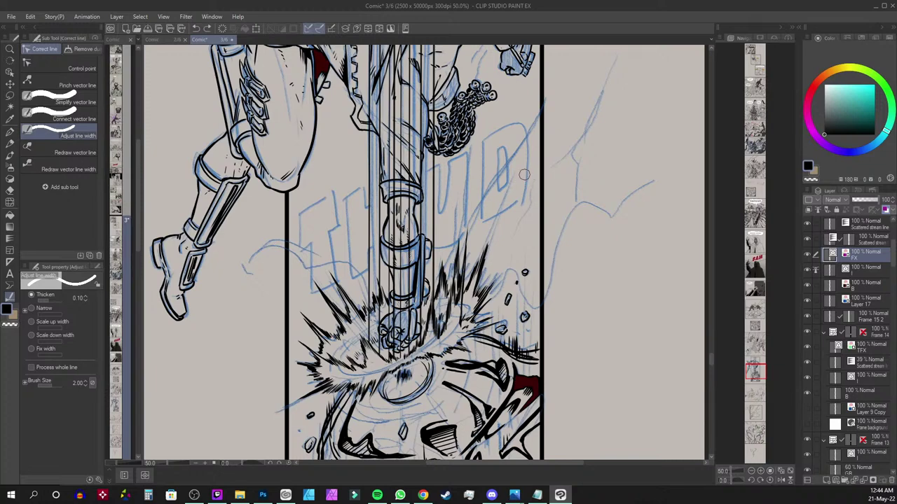
Draw a long jagged lightning bolt with the G-pen from the fist up past the panel frame, adding a side branch over the THUD lettering
{"action": "key", "text": "p"}
{"action": "left_click_drag", "start_coordinate": [449, 259], "coordinate": [558, 137]}
{"action": "key", "text": "ctrl+z"}
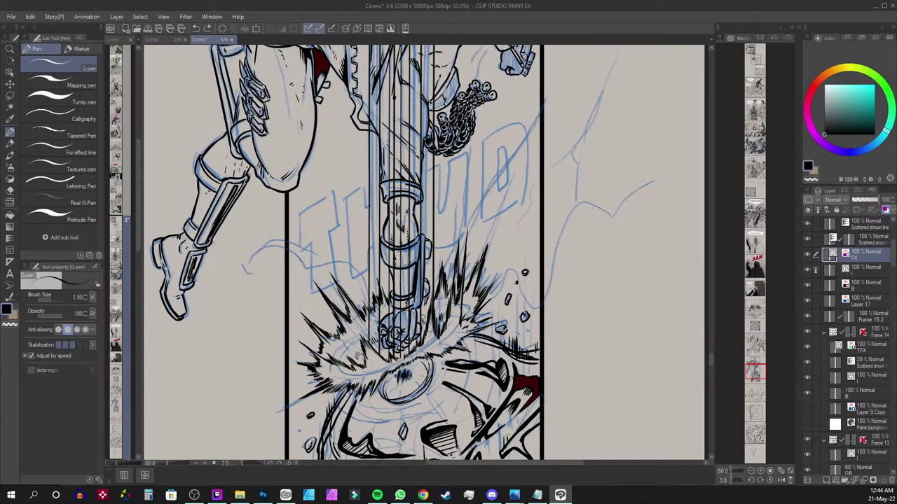
{"action": "mouse_move", "coordinate": [423, 317]}
{"action": "left_mouse_down"}
{"action": "mouse_move", "coordinate": [460, 234]}
{"action": "mouse_move", "coordinate": [571, 70]}
{"action": "left_mouse_up"}
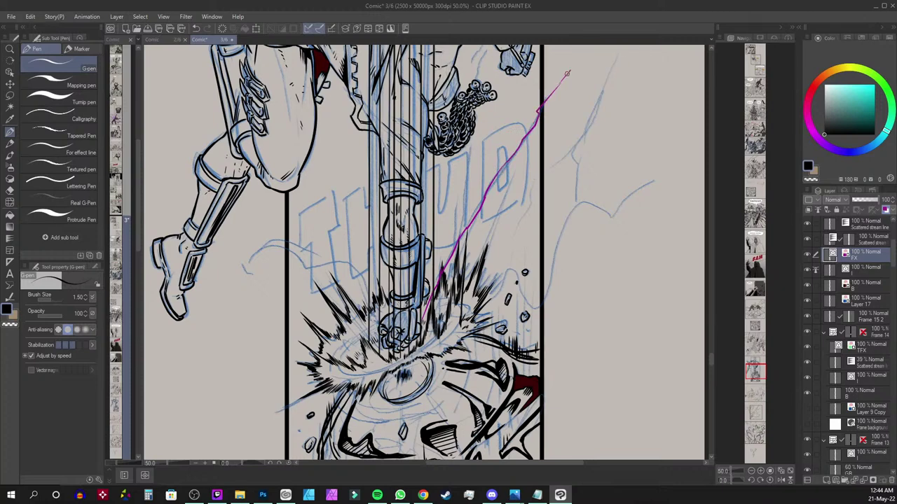
{"action": "mouse_move", "coordinate": [516, 150]}
{"action": "left_mouse_down"}
{"action": "mouse_move", "coordinate": [456, 245]}
{"action": "mouse_move", "coordinate": [419, 336]}
{"action": "left_mouse_up"}
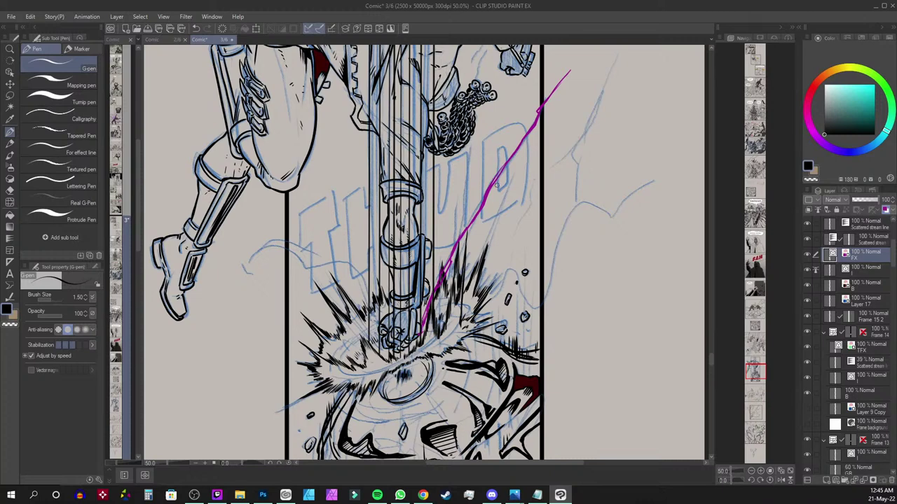
{"action": "left_click_drag", "start_coordinate": [482, 206], "coordinate": [476, 249]}
{"action": "left_click_drag", "start_coordinate": [486, 218], "coordinate": [503, 199]}
{"action": "mouse_move", "coordinate": [502, 203]}
{"action": "left_mouse_down"}
{"action": "mouse_move", "coordinate": [495, 211]}
{"action": "mouse_move", "coordinate": [517, 180]}
{"action": "mouse_move", "coordinate": [493, 226]}
{"action": "mouse_move", "coordinate": [503, 207]}
{"action": "left_mouse_up"}
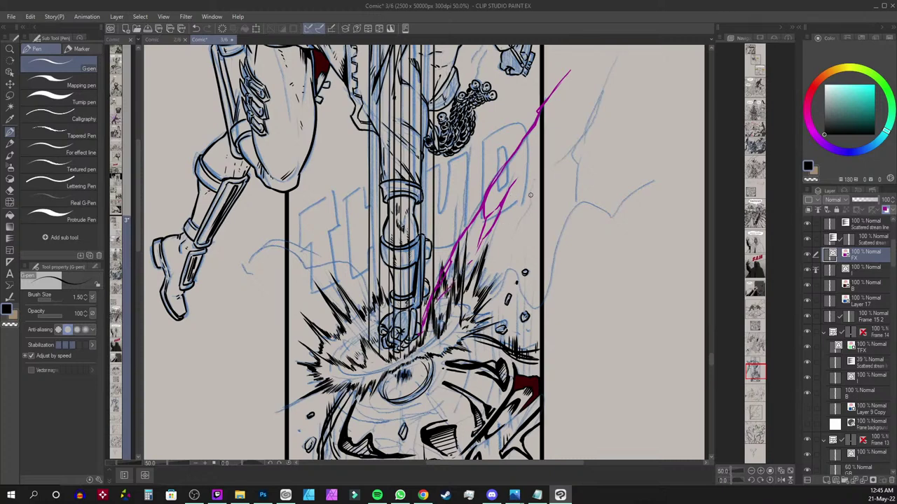
Draw two more jagged bolts beside the first, branching across the panel's right frame line
{"action": "mouse_move", "coordinate": [510, 236]}
{"action": "left_mouse_down"}
{"action": "mouse_move", "coordinate": [527, 186]}
{"action": "mouse_move", "coordinate": [537, 174]}
{"action": "mouse_move", "coordinate": [527, 197]}
{"action": "mouse_move", "coordinate": [608, 92]}
{"action": "mouse_move", "coordinate": [581, 134]}
{"action": "left_mouse_up"}
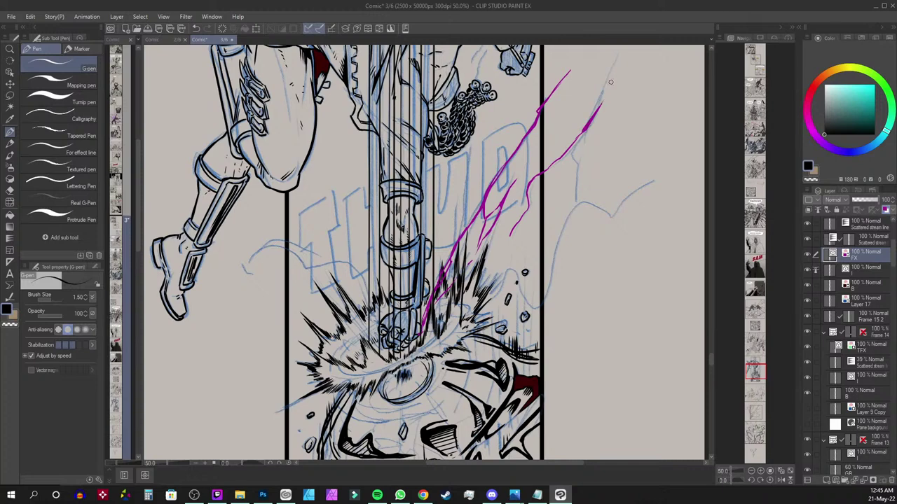
{"action": "left_click_drag", "start_coordinate": [585, 129], "coordinate": [540, 181]}
{"action": "left_click_drag", "start_coordinate": [539, 175], "coordinate": [500, 251]}
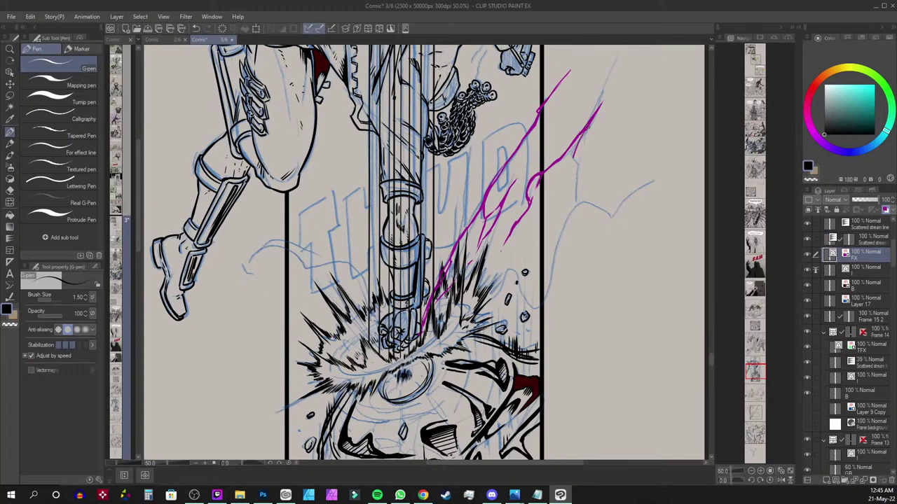
{"action": "mouse_move", "coordinate": [575, 153]}
{"action": "left_mouse_down"}
{"action": "mouse_move", "coordinate": [579, 168]}
{"action": "mouse_move", "coordinate": [588, 153]}
{"action": "mouse_move", "coordinate": [563, 179]}
{"action": "mouse_move", "coordinate": [573, 156]}
{"action": "mouse_move", "coordinate": [575, 175]}
{"action": "mouse_move", "coordinate": [559, 202]}
{"action": "left_mouse_up"}
{"action": "mouse_move", "coordinate": [559, 213]}
{"action": "left_mouse_down"}
{"action": "mouse_move", "coordinate": [553, 223]}
{"action": "mouse_move", "coordinate": [559, 204]}
{"action": "left_mouse_up"}
{"action": "mouse_move", "coordinate": [561, 192]}
{"action": "left_mouse_down"}
{"action": "mouse_move", "coordinate": [576, 169]}
{"action": "mouse_move", "coordinate": [552, 223]}
{"action": "mouse_move", "coordinate": [523, 242]}
{"action": "left_mouse_up"}
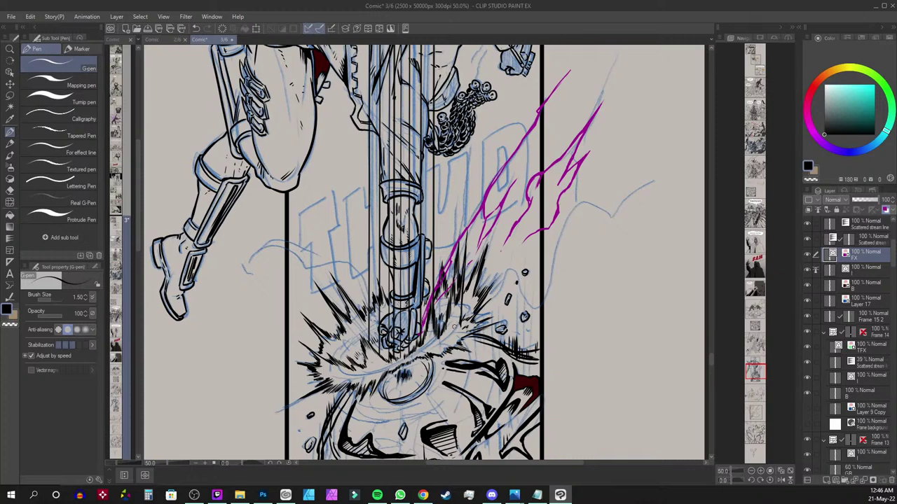
Draw a low jagged bolt curving from the fist out past the right frame line, and move the FX layer below the line art layer
{"action": "mouse_move", "coordinate": [428, 342]}
{"action": "left_mouse_down"}
{"action": "mouse_move", "coordinate": [489, 304]}
{"action": "mouse_move", "coordinate": [518, 269]}
{"action": "mouse_move", "coordinate": [520, 300]}
{"action": "mouse_move", "coordinate": [542, 299]}
{"action": "mouse_move", "coordinate": [565, 236]}
{"action": "mouse_move", "coordinate": [593, 206]}
{"action": "mouse_move", "coordinate": [613, 214]}
{"action": "mouse_move", "coordinate": [652, 184]}
{"action": "left_mouse_up"}
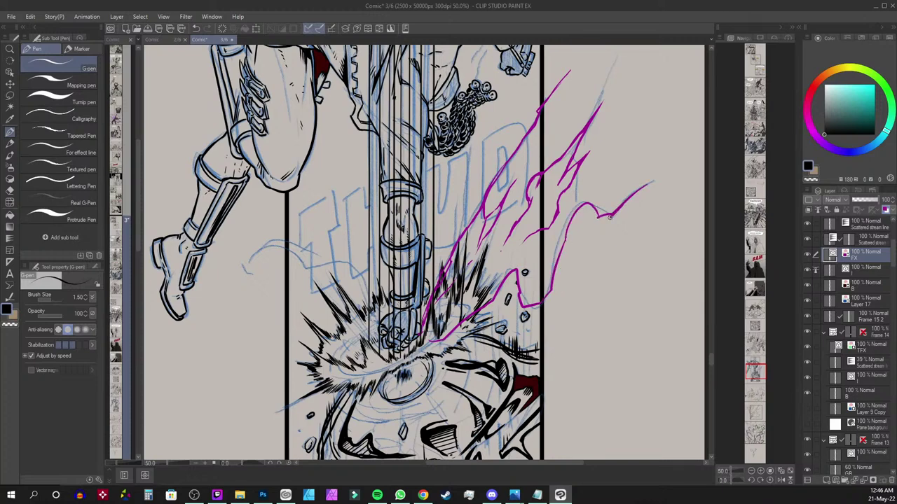
{"action": "mouse_move", "coordinate": [597, 218]}
{"action": "left_mouse_down"}
{"action": "mouse_move", "coordinate": [572, 211]}
{"action": "mouse_move", "coordinate": [560, 255]}
{"action": "left_mouse_up"}
{"action": "mouse_move", "coordinate": [553, 270]}
{"action": "left_mouse_down"}
{"action": "mouse_move", "coordinate": [528, 309]}
{"action": "mouse_move", "coordinate": [519, 272]}
{"action": "mouse_move", "coordinate": [505, 275]}
{"action": "left_mouse_up"}
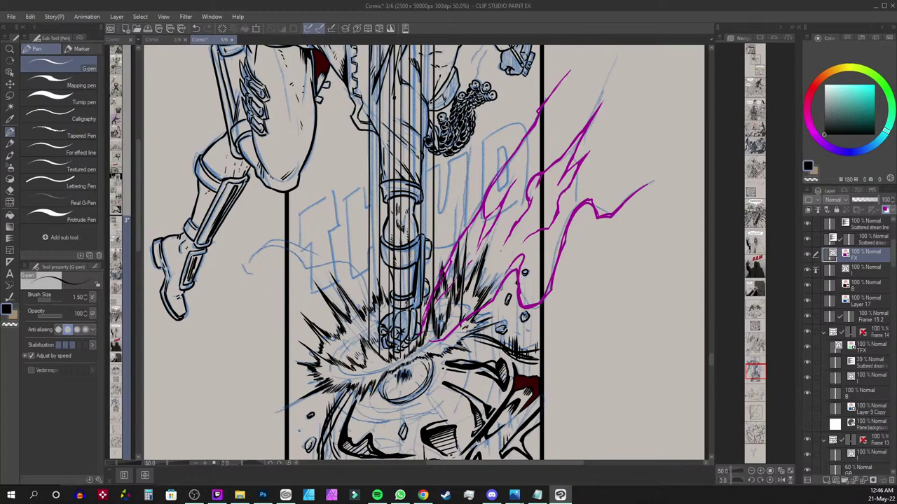
{"action": "left_click_drag", "start_coordinate": [465, 321], "coordinate": [414, 351]}
{"action": "left_click_drag", "start_coordinate": [865, 255], "coordinate": [815, 278]}
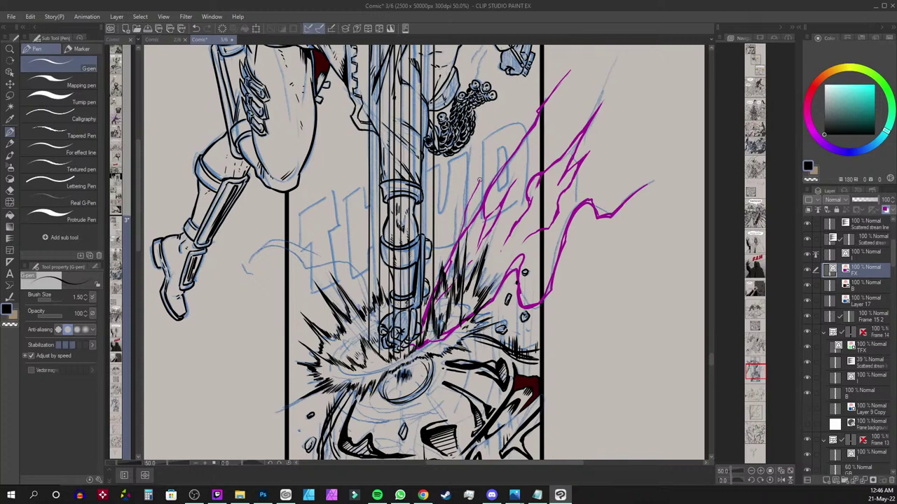
Add a short branch to the first bolt and extend the lightning upward outside the frame with broken segments and dots
{"action": "left_click_drag", "start_coordinate": [480, 180], "coordinate": [458, 239]}
{"action": "left_click_drag", "start_coordinate": [646, 128], "coordinate": [557, 230]}
{"action": "mouse_move", "coordinate": [594, 53]}
{"action": "left_mouse_down"}
{"action": "mouse_move", "coordinate": [567, 113]}
{"action": "mouse_move", "coordinate": [589, 102]}
{"action": "mouse_move", "coordinate": [543, 201]}
{"action": "left_mouse_up"}
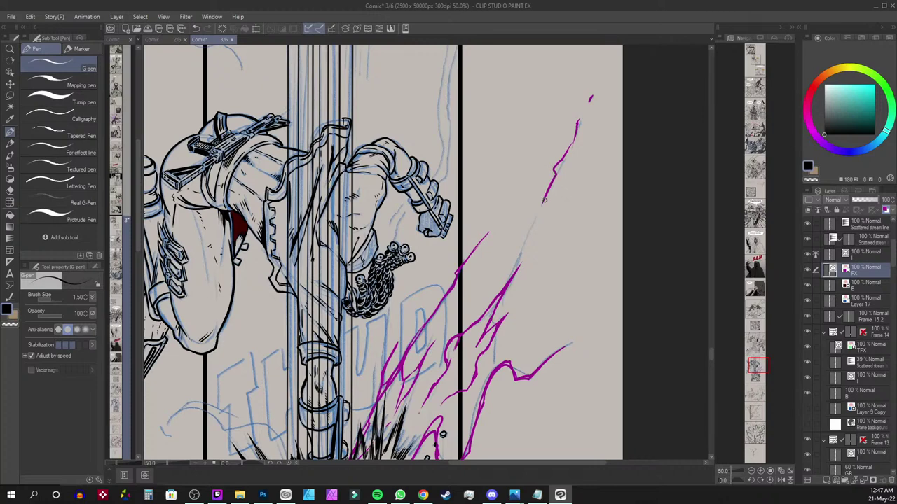
{"action": "left_click_drag", "start_coordinate": [554, 170], "coordinate": [573, 138]}
{"action": "left_click_drag", "start_coordinate": [541, 208], "coordinate": [528, 236]}
{"action": "left_click", "coordinate": [498, 221]}
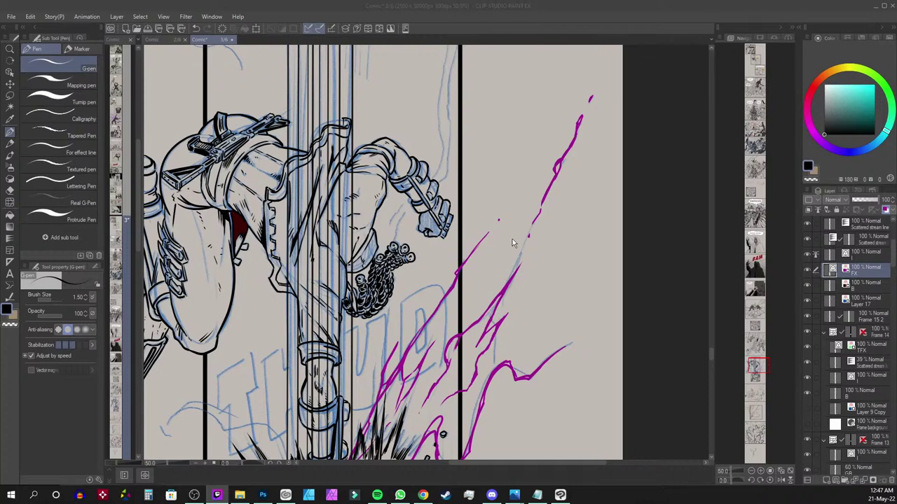
Draw a jagged bolt from the fist across the left frame line towards the character's boot, with forked ends and small fragments
{"action": "left_click", "coordinate": [622, 235]}
{"action": "left_click_drag", "start_coordinate": [552, 248], "coordinate": [559, 194]}
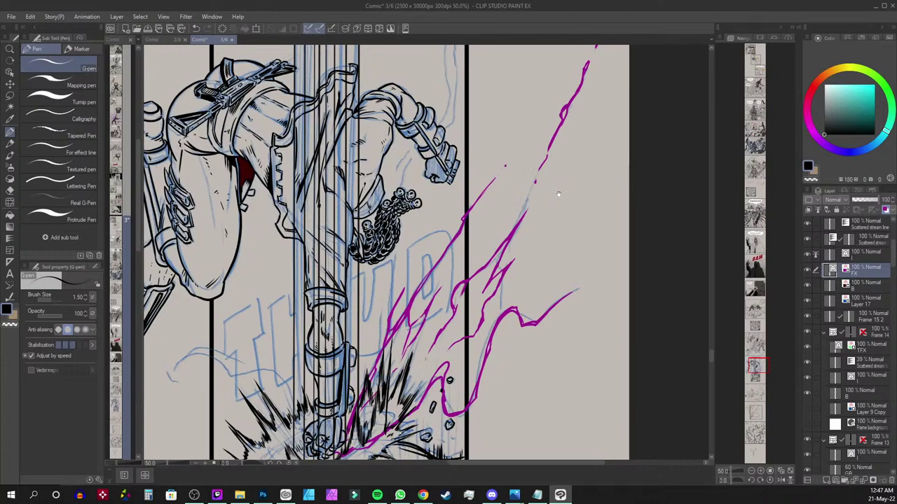
{"action": "scroll", "coordinate": [558, 194], "scroll_direction": "down", "scroll_amount": 3}
{"action": "left_click_drag", "start_coordinate": [540, 229], "coordinate": [597, 161]}
{"action": "mouse_move", "coordinate": [387, 308]}
{"action": "left_mouse_down"}
{"action": "mouse_move", "coordinate": [350, 239]}
{"action": "mouse_move", "coordinate": [255, 201]}
{"action": "mouse_move", "coordinate": [249, 183]}
{"action": "mouse_move", "coordinate": [272, 214]}
{"action": "mouse_move", "coordinate": [287, 204]}
{"action": "mouse_move", "coordinate": [321, 231]}
{"action": "mouse_move", "coordinate": [346, 216]}
{"action": "mouse_move", "coordinate": [368, 294]}
{"action": "mouse_move", "coordinate": [393, 312]}
{"action": "left_mouse_up"}
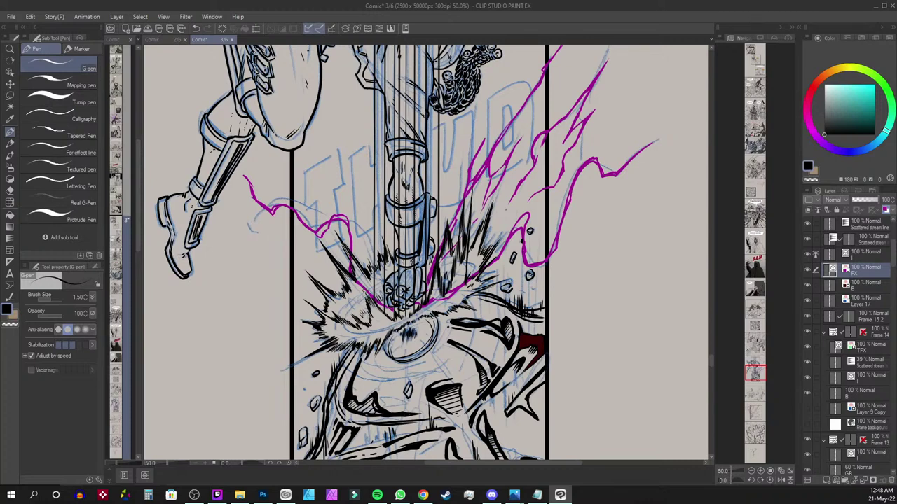
{"action": "mouse_move", "coordinate": [269, 212]}
{"action": "left_mouse_down"}
{"action": "mouse_move", "coordinate": [251, 232]}
{"action": "mouse_move", "coordinate": [239, 220]}
{"action": "mouse_move", "coordinate": [249, 233]}
{"action": "mouse_move", "coordinate": [272, 212]}
{"action": "left_mouse_up"}
{"action": "left_click_drag", "start_coordinate": [247, 171], "coordinate": [253, 190]}
{"action": "scroll", "coordinate": [320, 245], "scroll_direction": "down", "scroll_amount": 1}
{"action": "left_click_drag", "start_coordinate": [555, 197], "coordinate": [533, 324]}
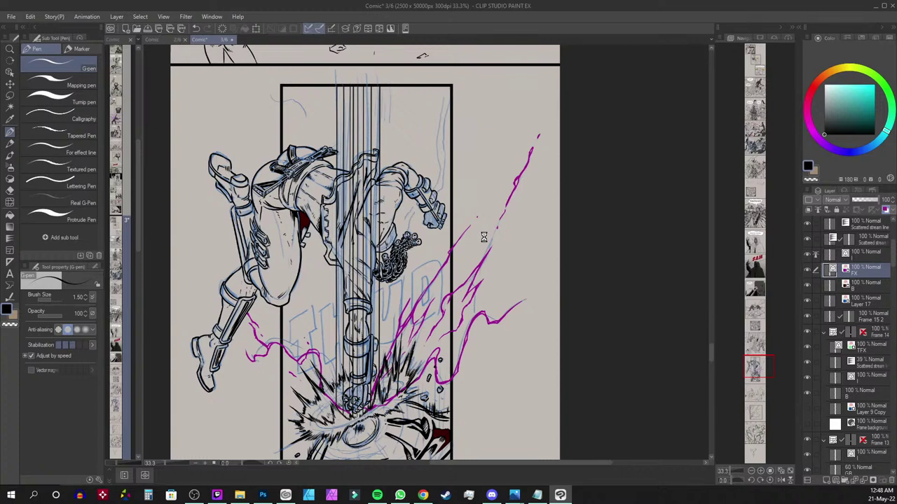
{"action": "scroll", "coordinate": [484, 237], "scroll_direction": "down", "scroll_amount": 1}
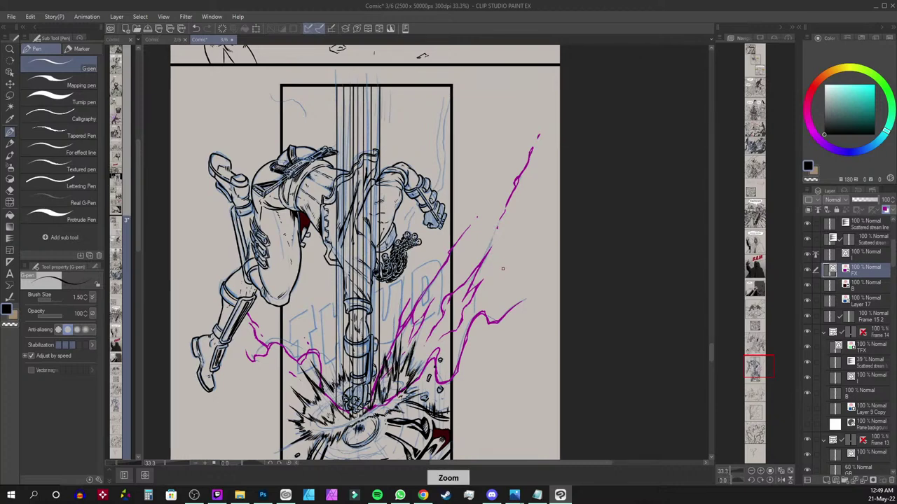
Draw a bolt rising beside the punching arm, continuing it between the chain and the character's other arm
{"action": "scroll", "coordinate": [502, 269], "scroll_direction": "up", "scroll_amount": 1}
{"action": "left_click_drag", "start_coordinate": [388, 277], "coordinate": [422, 236]}
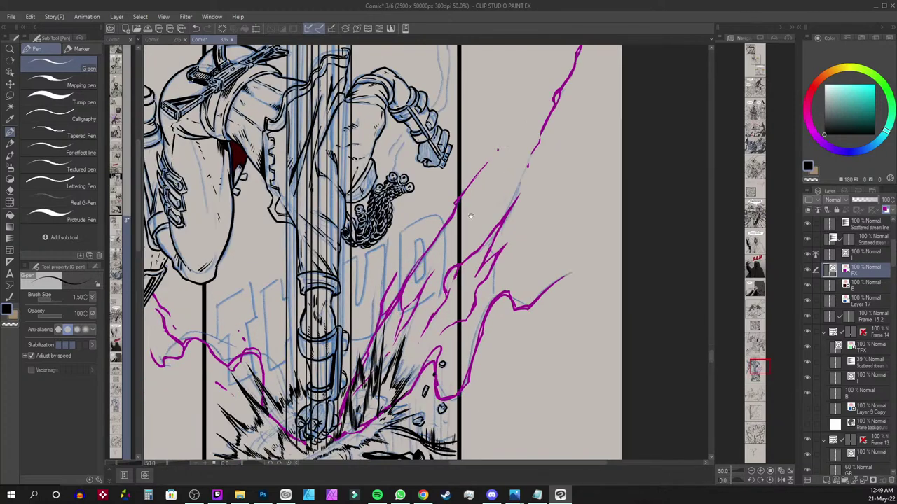
{"action": "mouse_move", "coordinate": [347, 324]}
{"action": "left_mouse_down"}
{"action": "mouse_move", "coordinate": [380, 253]}
{"action": "mouse_move", "coordinate": [344, 329]}
{"action": "mouse_move", "coordinate": [351, 310]}
{"action": "left_mouse_up"}
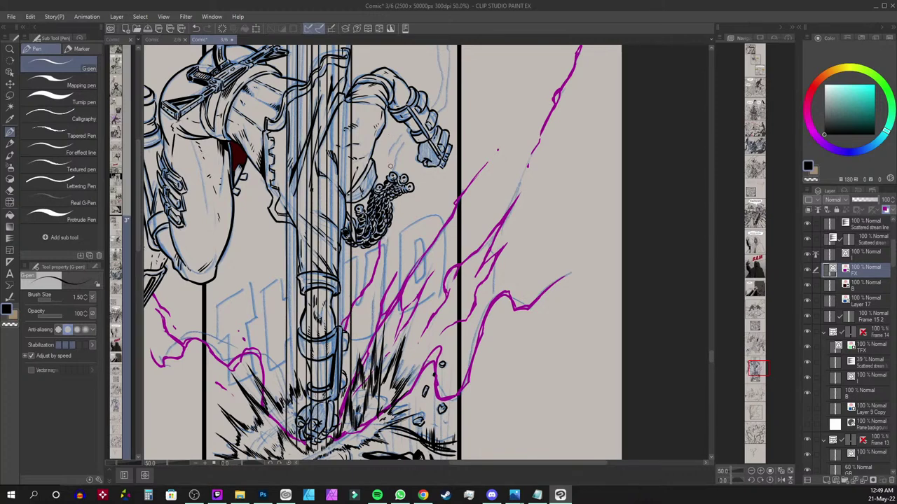
{"action": "left_click_drag", "start_coordinate": [396, 155], "coordinate": [392, 171]}
{"action": "left_click_drag", "start_coordinate": [405, 136], "coordinate": [394, 167]}
Continue the bolt from behind the character's clenched fist to the panel's upper right corner, adding thin side branches and dots
{"action": "left_click_drag", "start_coordinate": [431, 97], "coordinate": [383, 230]}
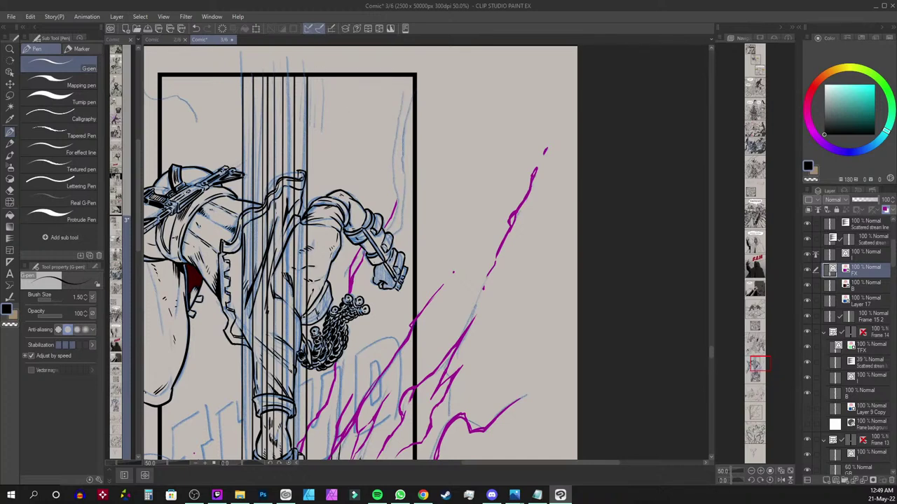
{"action": "key", "text": "alt+Tab"}
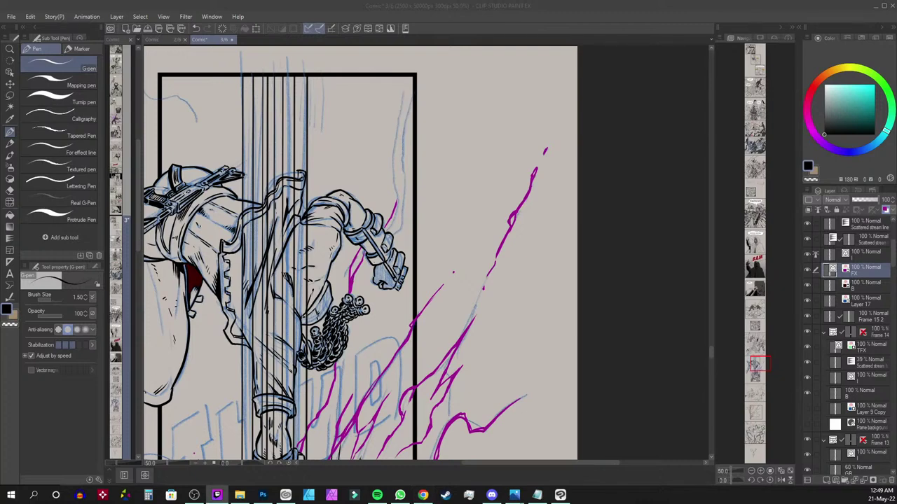
{"action": "mouse_move", "coordinate": [398, 210]}
{"action": "left_mouse_down"}
{"action": "mouse_move", "coordinate": [390, 125]}
{"action": "mouse_move", "coordinate": [396, 161]}
{"action": "mouse_move", "coordinate": [407, 75]}
{"action": "mouse_move", "coordinate": [405, 94]}
{"action": "mouse_move", "coordinate": [414, 79]}
{"action": "mouse_move", "coordinate": [401, 131]}
{"action": "left_mouse_up"}
{"action": "key", "text": "ctrl+z"}
{"action": "left_click_drag", "start_coordinate": [413, 95], "coordinate": [402, 165]}
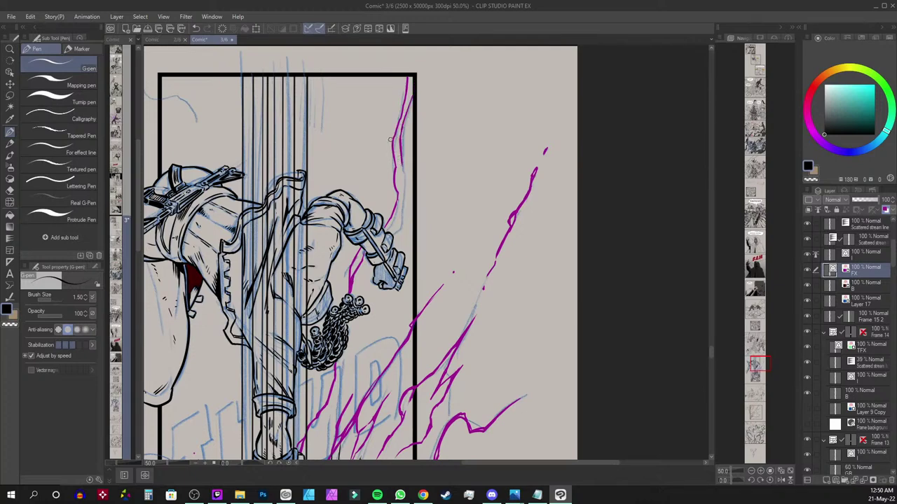
{"action": "mouse_move", "coordinate": [402, 165]}
{"action": "left_mouse_down"}
{"action": "mouse_move", "coordinate": [399, 226]}
{"action": "mouse_move", "coordinate": [392, 234]}
{"action": "mouse_move", "coordinate": [399, 192]}
{"action": "mouse_move", "coordinate": [383, 228]}
{"action": "left_mouse_up"}
{"action": "mouse_move", "coordinate": [395, 168]}
{"action": "left_mouse_down"}
{"action": "mouse_move", "coordinate": [374, 204]}
{"action": "mouse_move", "coordinate": [393, 169]}
{"action": "mouse_move", "coordinate": [386, 88]}
{"action": "left_mouse_up"}
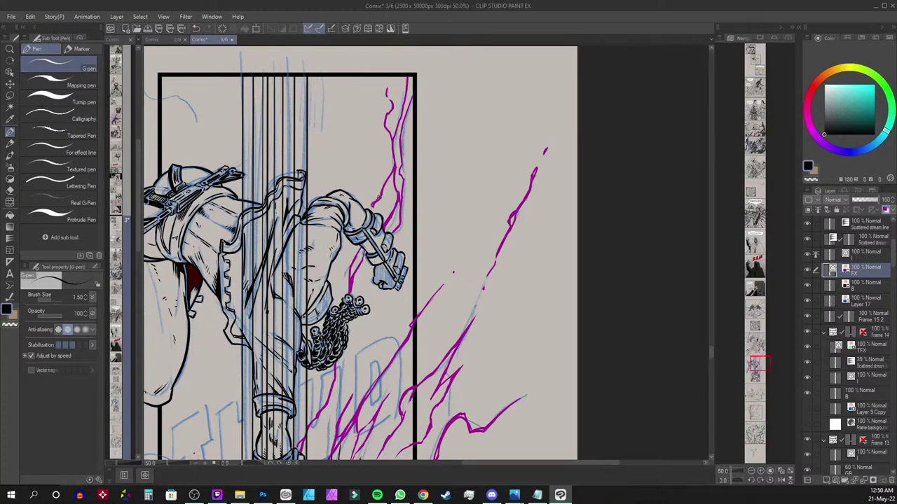
{"action": "left_click_drag", "start_coordinate": [385, 126], "coordinate": [370, 125]}
{"action": "left_click", "coordinate": [366, 114]}
{"action": "key", "text": "alt+Tab"}
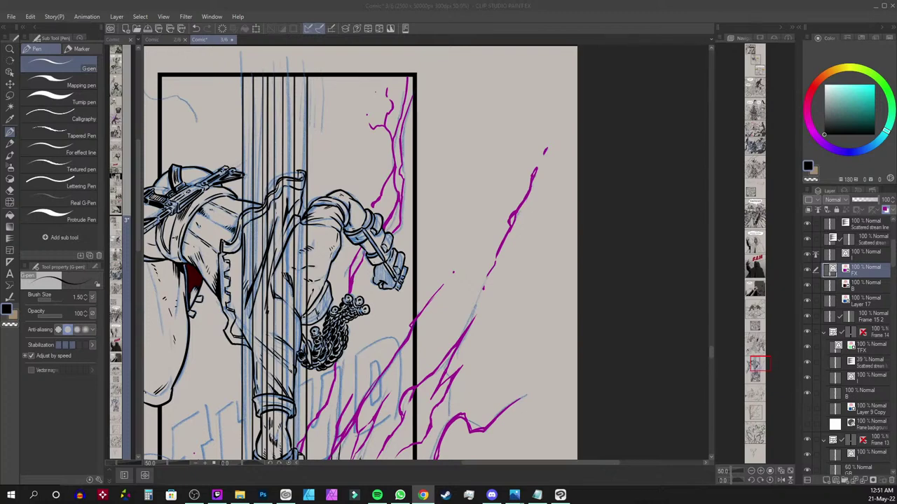
{"action": "key", "text": "alt+Tab"}
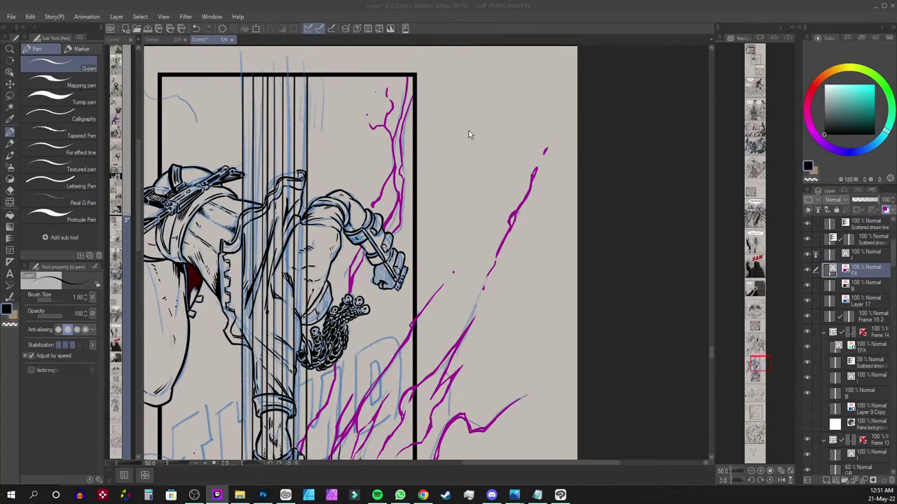
{"action": "left_click", "coordinate": [466, 109]}
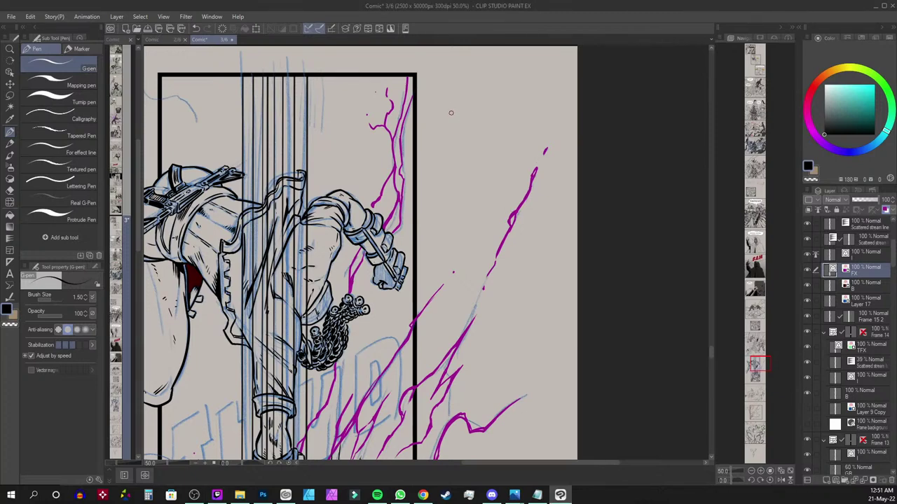
Sketch a six-pointed star in the page margin beside the panel's upper right corner
{"action": "left_click_drag", "start_coordinate": [457, 110], "coordinate": [485, 138]}
{"action": "left_click_drag", "start_coordinate": [456, 110], "coordinate": [510, 123]}
{"action": "key", "text": "ctrl+z"}
{"action": "mouse_move", "coordinate": [457, 110]}
{"action": "left_mouse_down"}
{"action": "mouse_move", "coordinate": [508, 124]}
{"action": "mouse_move", "coordinate": [520, 113]}
{"action": "mouse_move", "coordinate": [498, 129]}
{"action": "mouse_move", "coordinate": [470, 128]}
{"action": "mouse_move", "coordinate": [488, 137]}
{"action": "mouse_move", "coordinate": [454, 110]}
{"action": "left_mouse_up"}
{"action": "mouse_move", "coordinate": [484, 133]}
{"action": "left_mouse_down"}
{"action": "mouse_move", "coordinate": [501, 149]}
{"action": "mouse_move", "coordinate": [502, 91]}
{"action": "mouse_move", "coordinate": [488, 109]}
{"action": "mouse_move", "coordinate": [474, 91]}
{"action": "mouse_move", "coordinate": [482, 148]}
{"action": "mouse_move", "coordinate": [502, 127]}
{"action": "left_mouse_up"}
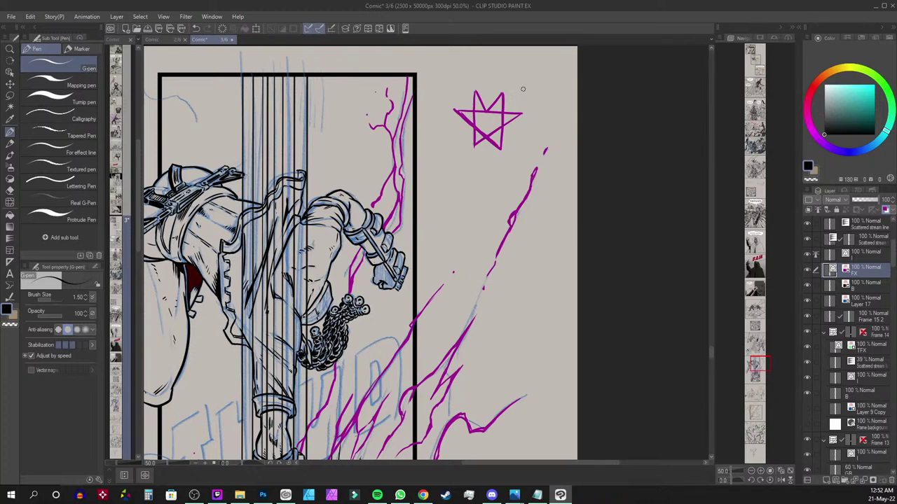
Trace larger pointed outlines around the star in the margin and add strokes across its center
{"action": "mouse_move", "coordinate": [487, 106]}
{"action": "left_mouse_down"}
{"action": "mouse_move", "coordinate": [474, 76]}
{"action": "mouse_move", "coordinate": [467, 121]}
{"action": "mouse_move", "coordinate": [476, 153]}
{"action": "mouse_move", "coordinate": [486, 143]}
{"action": "mouse_move", "coordinate": [503, 160]}
{"action": "left_mouse_up"}
{"action": "left_click_drag", "start_coordinate": [508, 87], "coordinate": [504, 159]}
{"action": "left_click_drag", "start_coordinate": [490, 100], "coordinate": [509, 80]}
{"action": "mouse_move", "coordinate": [509, 79]}
{"action": "left_mouse_down"}
{"action": "mouse_move", "coordinate": [508, 103]}
{"action": "mouse_move", "coordinate": [442, 106]}
{"action": "mouse_move", "coordinate": [472, 140]}
{"action": "left_mouse_up"}
{"action": "left_click_drag", "start_coordinate": [506, 107], "coordinate": [531, 111]}
{"action": "left_click_drag", "start_coordinate": [503, 138], "coordinate": [532, 110]}
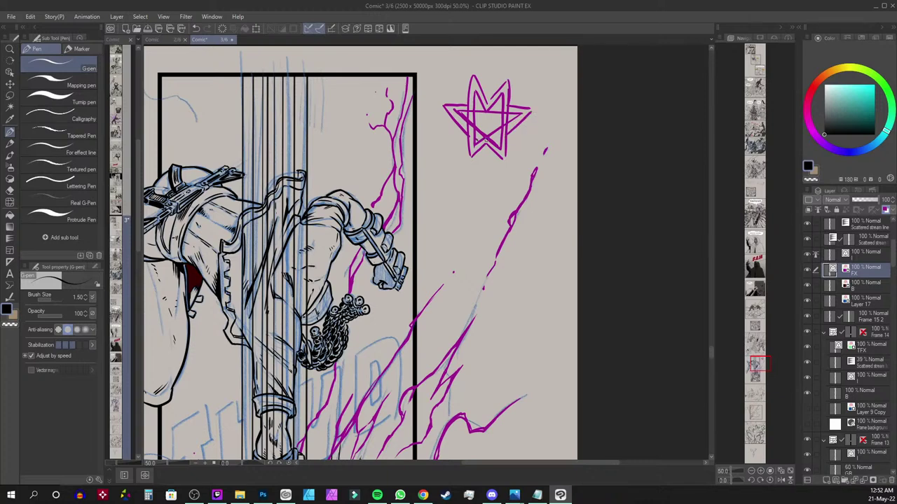
{"action": "left_click_drag", "start_coordinate": [478, 104], "coordinate": [502, 105]}
{"action": "left_click_drag", "start_coordinate": [465, 101], "coordinate": [438, 101]}
{"action": "mouse_move", "coordinate": [510, 104]}
{"action": "left_mouse_down"}
{"action": "mouse_move", "coordinate": [533, 107]}
{"action": "mouse_move", "coordinate": [507, 77]}
{"action": "mouse_move", "coordinate": [489, 97]}
{"action": "mouse_move", "coordinate": [508, 75]}
{"action": "mouse_move", "coordinate": [466, 106]}
{"action": "left_mouse_up"}
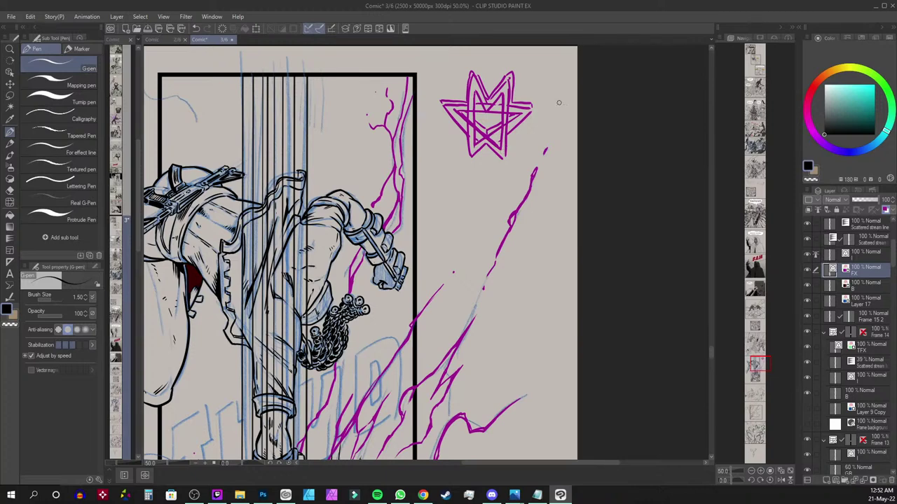
Draw broken, jagged strokes above and below the six-pointed star in the margin, with short marks radiating around it
{"action": "left_click", "coordinate": [540, 247], "text": "alt"}
{"action": "left_click_drag", "start_coordinate": [552, 133], "coordinate": [550, 210]}
{"action": "left_click_drag", "start_coordinate": [835, 107], "coordinate": [821, 136]}
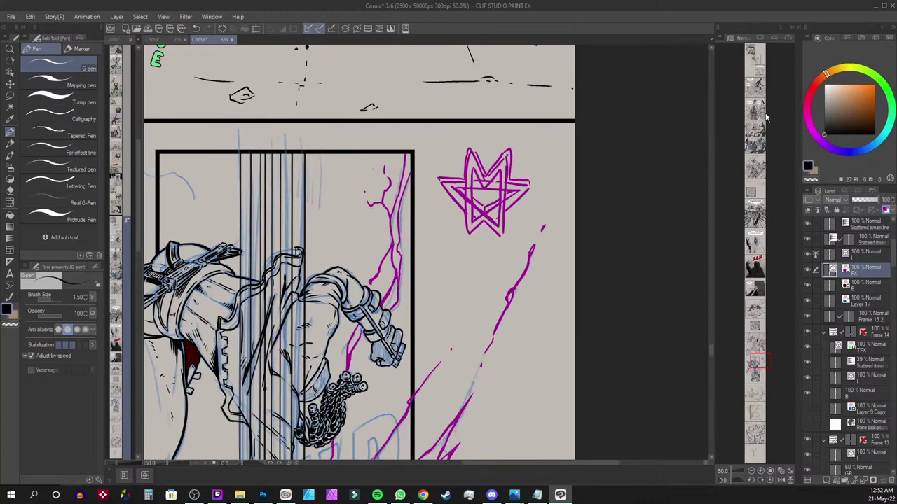
{"action": "mouse_move", "coordinate": [461, 130]}
{"action": "left_mouse_down"}
{"action": "mouse_move", "coordinate": [509, 132]}
{"action": "mouse_move", "coordinate": [488, 142]}
{"action": "mouse_move", "coordinate": [477, 131]}
{"action": "mouse_move", "coordinate": [422, 136]}
{"action": "left_mouse_up"}
{"action": "mouse_move", "coordinate": [481, 244]}
{"action": "left_mouse_down"}
{"action": "mouse_move", "coordinate": [456, 254]}
{"action": "mouse_move", "coordinate": [545, 255]}
{"action": "left_mouse_up"}
{"action": "mouse_move", "coordinate": [524, 171]}
{"action": "left_mouse_down"}
{"action": "mouse_move", "coordinate": [541, 166]}
{"action": "mouse_move", "coordinate": [555, 140]}
{"action": "left_mouse_up"}
{"action": "mouse_move", "coordinate": [441, 151]}
{"action": "left_mouse_down"}
{"action": "mouse_move", "coordinate": [453, 148]}
{"action": "mouse_move", "coordinate": [377, 129]}
{"action": "left_mouse_up"}
{"action": "left_click_drag", "start_coordinate": [555, 138], "coordinate": [572, 133]}
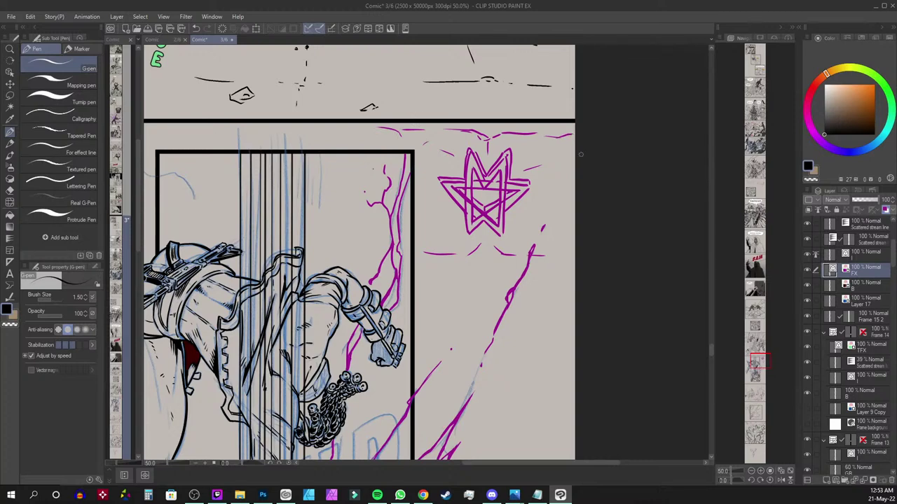
Lasso the star and the strokes surrounding it in the margin, delete them and clear the selection
{"action": "key", "text": "m"}
{"action": "mouse_move", "coordinate": [378, 111]}
{"action": "left_mouse_down"}
{"action": "mouse_move", "coordinate": [369, 126]}
{"action": "mouse_move", "coordinate": [415, 172]}
{"action": "mouse_move", "coordinate": [422, 268]}
{"action": "mouse_move", "coordinate": [516, 259]}
{"action": "mouse_move", "coordinate": [535, 218]}
{"action": "mouse_move", "coordinate": [538, 247]}
{"action": "mouse_move", "coordinate": [532, 253]}
{"action": "mouse_move", "coordinate": [587, 100]}
{"action": "mouse_move", "coordinate": [413, 102]}
{"action": "mouse_move", "coordinate": [373, 127]}
{"action": "left_mouse_up"}
{"action": "key", "text": "p"}
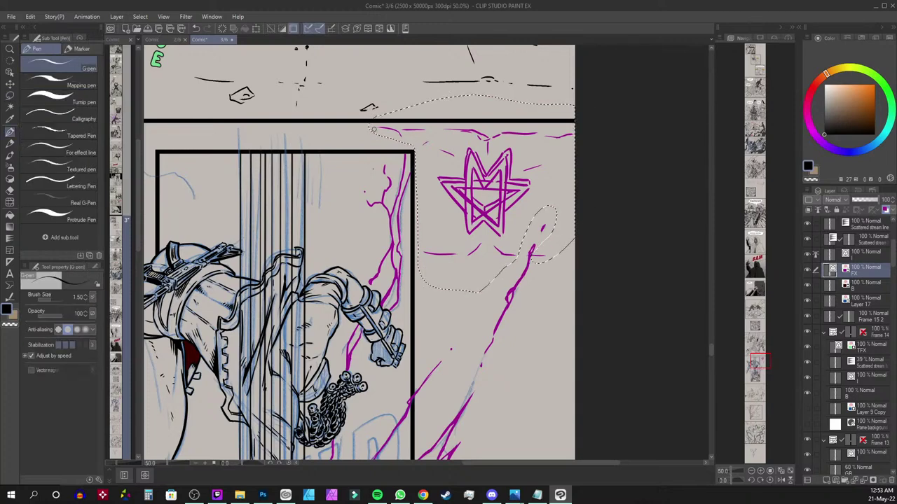
{"action": "key", "text": "Delete"}
{"action": "key", "text": "ctrl+d"}
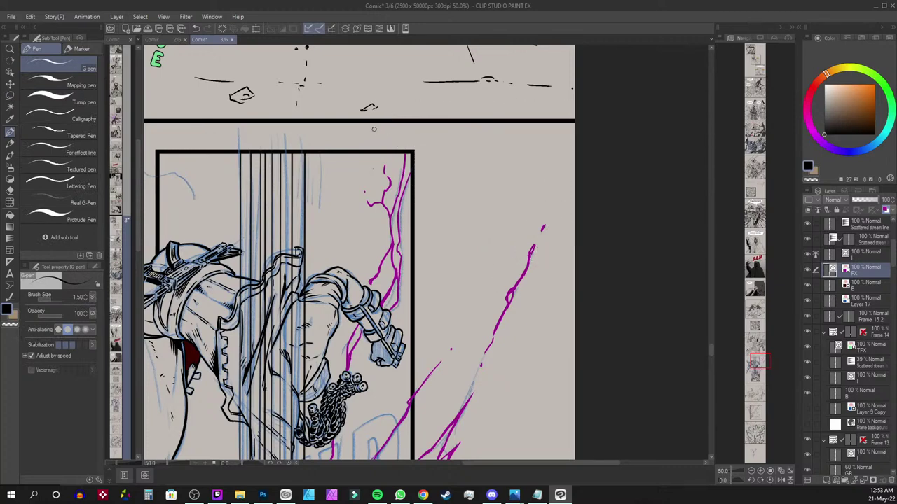
Draw a lightning bolt from the panel's upper left corner down toward the rifle on the character's back, redrawing the first attempt
{"action": "key", "text": "b"}
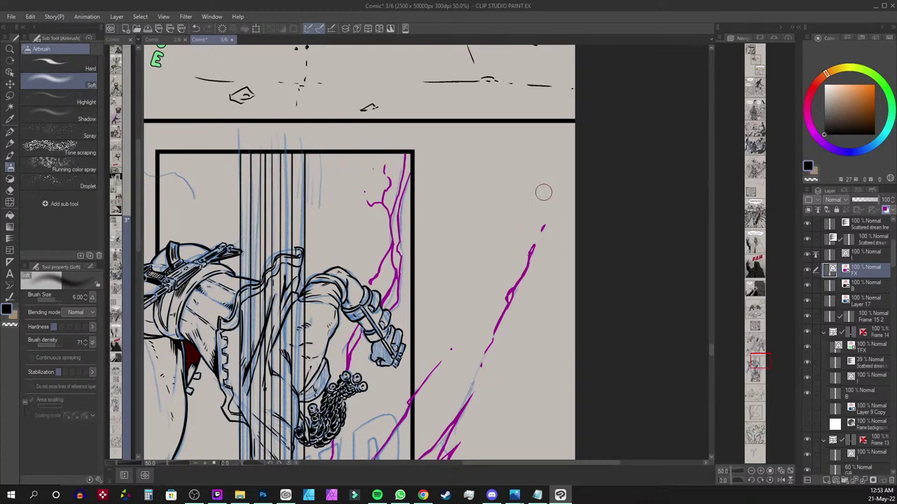
{"action": "key", "text": "p"}
{"action": "mouse_move", "coordinate": [479, 255]}
{"action": "left_mouse_down"}
{"action": "mouse_move", "coordinate": [545, 203]}
{"action": "mouse_move", "coordinate": [580, 212]}
{"action": "left_mouse_up"}
{"action": "left_click_drag", "start_coordinate": [502, 235], "coordinate": [556, 282]}
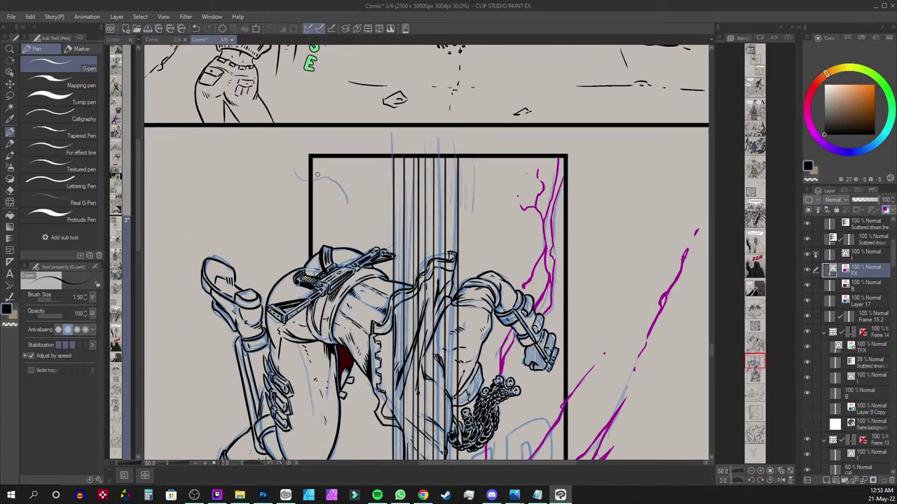
{"action": "mouse_move", "coordinate": [312, 175]}
{"action": "left_mouse_down"}
{"action": "mouse_move", "coordinate": [332, 180]}
{"action": "mouse_move", "coordinate": [351, 215]}
{"action": "left_mouse_up"}
{"action": "key", "text": "ctrl+z"}
{"action": "mouse_move", "coordinate": [327, 178]}
{"action": "left_mouse_down"}
{"action": "mouse_move", "coordinate": [312, 161]}
{"action": "mouse_move", "coordinate": [344, 193]}
{"action": "mouse_move", "coordinate": [357, 231]}
{"action": "left_mouse_up"}
Draw a branching bolt descending from behind the character's thigh toward the impact, redoing its strokes with a thicker, longer line
{"action": "scroll", "coordinate": [354, 290], "scroll_direction": "down", "scroll_amount": 3}
{"action": "left_click_drag", "start_coordinate": [343, 270], "coordinate": [364, 359]}
{"action": "mouse_move", "coordinate": [354, 295]}
{"action": "left_mouse_down"}
{"action": "mouse_move", "coordinate": [348, 243]}
{"action": "mouse_move", "coordinate": [351, 293]}
{"action": "mouse_move", "coordinate": [342, 241]}
{"action": "left_mouse_up"}
{"action": "mouse_move", "coordinate": [346, 267]}
{"action": "left_mouse_down"}
{"action": "mouse_move", "coordinate": [344, 278]}
{"action": "mouse_move", "coordinate": [341, 263]}
{"action": "left_mouse_up"}
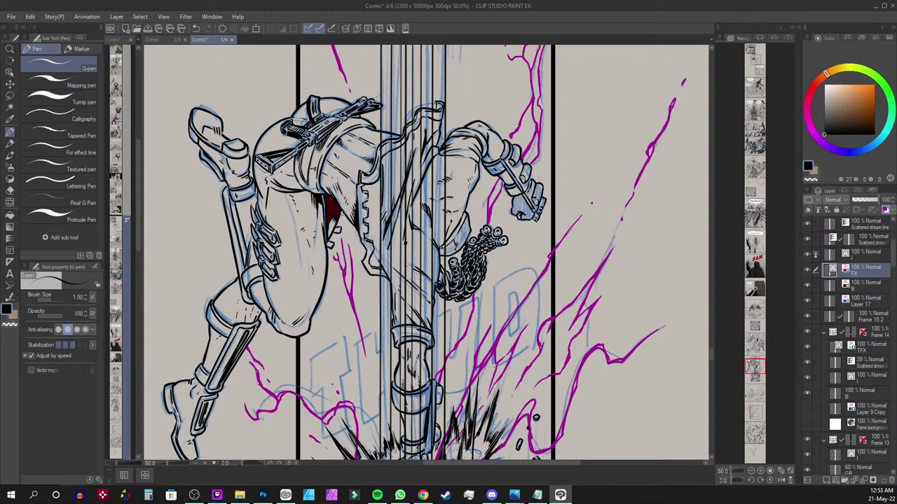
{"action": "key", "text": "ctrl+z"}
{"action": "key", "text": "ctrl+z"}
{"action": "key", "text": "ctrl+z"}
{"action": "left_click_drag", "start_coordinate": [332, 253], "coordinate": [344, 268]}
{"action": "mouse_move", "coordinate": [365, 354]}
{"action": "left_mouse_down"}
{"action": "mouse_move", "coordinate": [372, 392]}
{"action": "mouse_move", "coordinate": [356, 323]}
{"action": "left_mouse_up"}
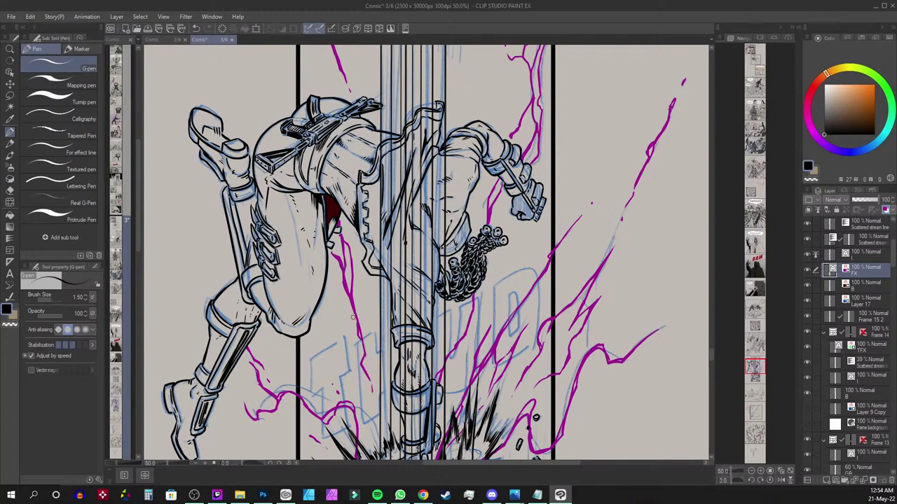
Add short broken bolt fragments and dots among the lightning branches extending past the panel's right border
{"action": "left_click_drag", "start_coordinate": [413, 161], "coordinate": [452, 276]}
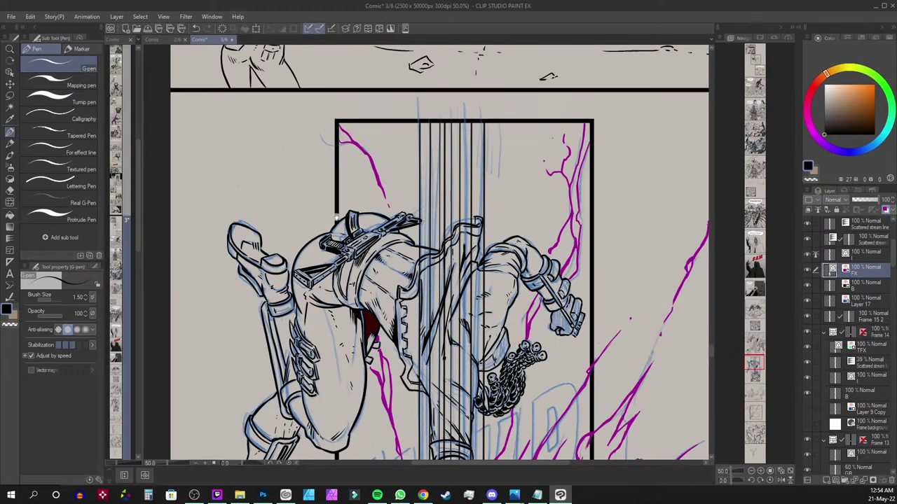
{"action": "scroll", "coordinate": [453, 248], "scroll_direction": "down", "scroll_amount": 2}
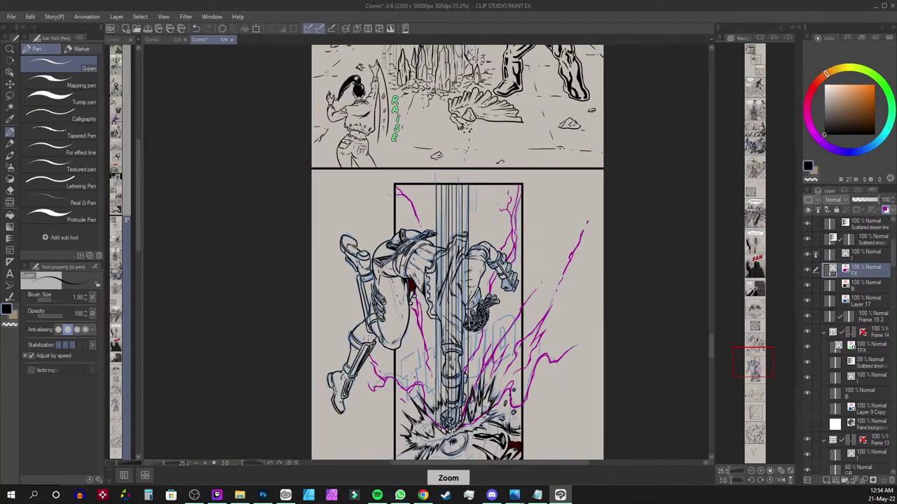
{"action": "left_click_drag", "start_coordinate": [613, 333], "coordinate": [544, 230]}
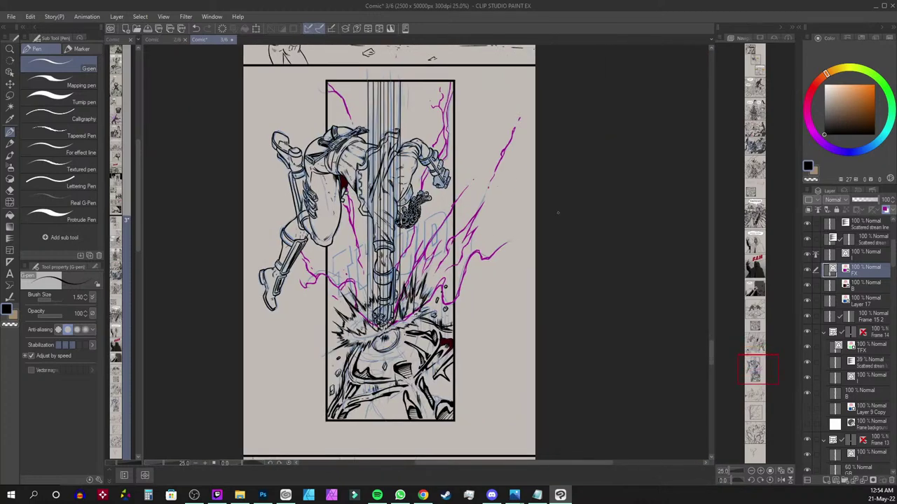
{"action": "key", "text": "ctrl+plus"}
{"action": "key", "text": "ctrl+plus"}
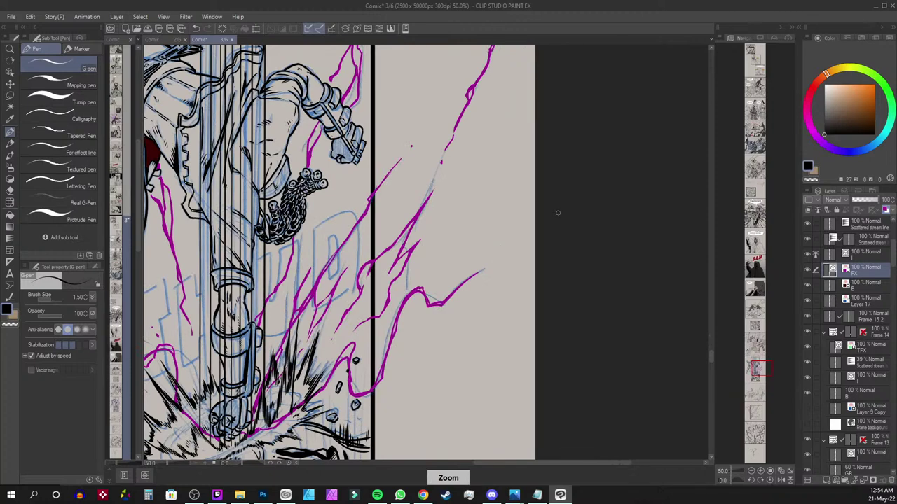
{"action": "mouse_move", "coordinate": [429, 280]}
{"action": "left_mouse_down"}
{"action": "mouse_move", "coordinate": [457, 253]}
{"action": "mouse_move", "coordinate": [446, 265]}
{"action": "mouse_move", "coordinate": [453, 262]}
{"action": "left_mouse_up"}
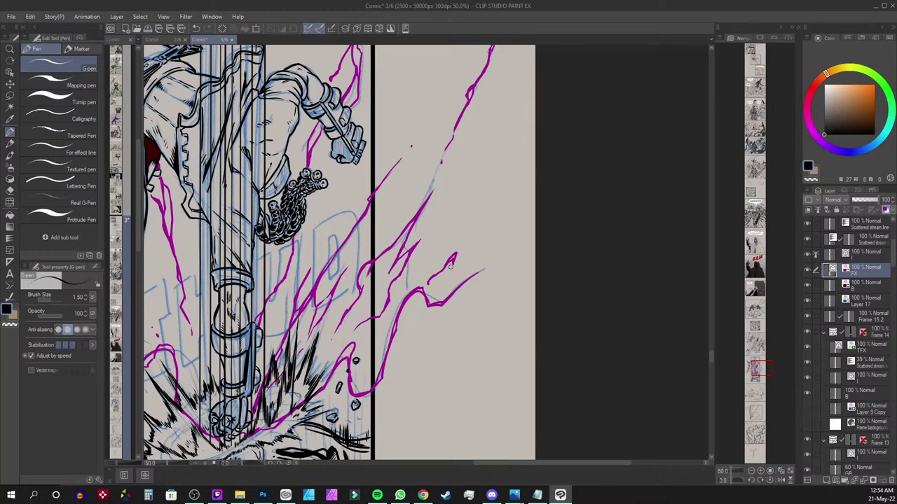
{"action": "mouse_move", "coordinate": [466, 240]}
{"action": "left_mouse_down"}
{"action": "mouse_move", "coordinate": [435, 223]}
{"action": "mouse_move", "coordinate": [407, 182]}
{"action": "mouse_move", "coordinate": [384, 218]}
{"action": "left_mouse_up"}
{"action": "left_click_drag", "start_coordinate": [425, 128], "coordinate": [431, 118]}
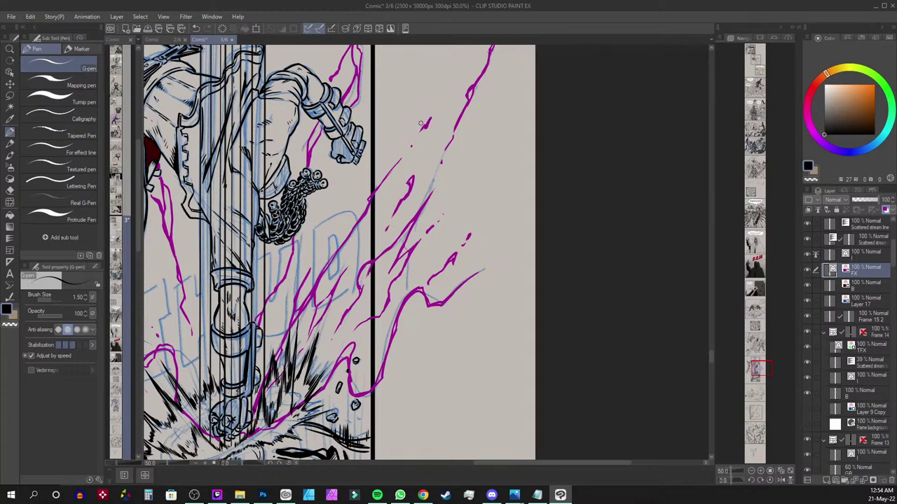
Extend the left-hand bolt up and outward from behind the character's rear knee, ending it with a small dot
{"action": "scroll", "coordinate": [421, 124], "scroll_direction": "down", "scroll_amount": 2}
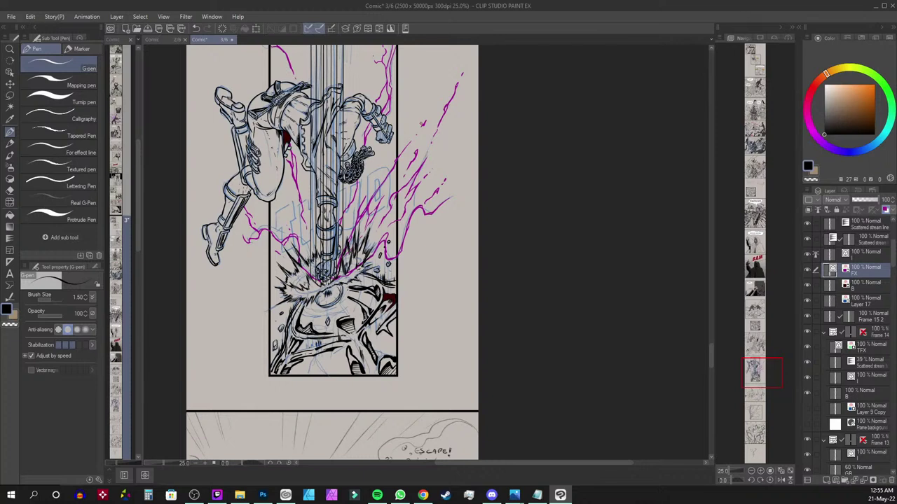
{"action": "left_click_drag", "start_coordinate": [762, 363], "coordinate": [752, 344]}
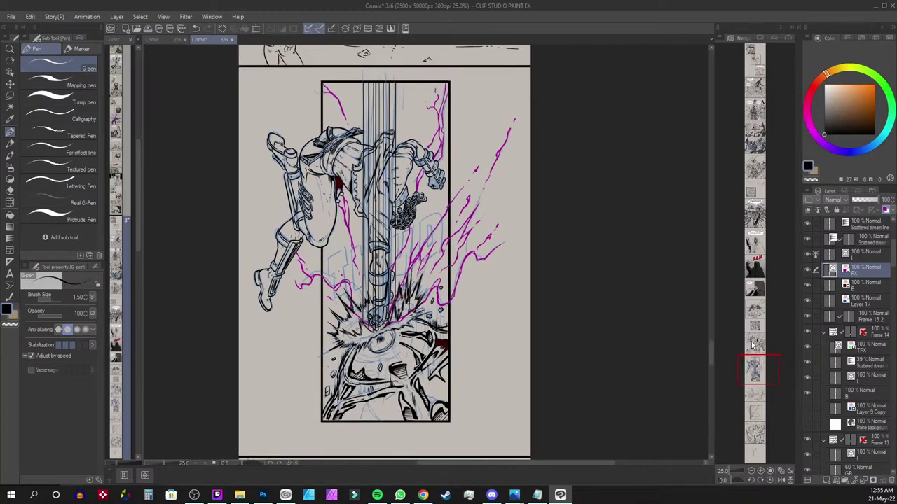
{"action": "key", "text": "ctrl+plus"}
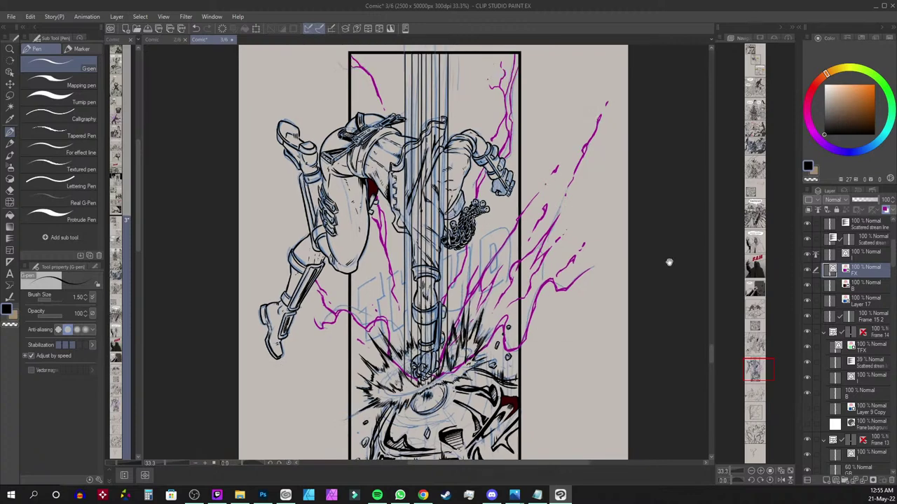
{"action": "scroll", "coordinate": [667, 250], "scroll_direction": "up", "scroll_amount": 1}
{"action": "left_click_drag", "start_coordinate": [448, 245], "coordinate": [672, 264]}
{"action": "mouse_move", "coordinate": [351, 262]}
{"action": "left_mouse_down"}
{"action": "mouse_move", "coordinate": [320, 216]}
{"action": "mouse_move", "coordinate": [350, 260]}
{"action": "left_mouse_up"}
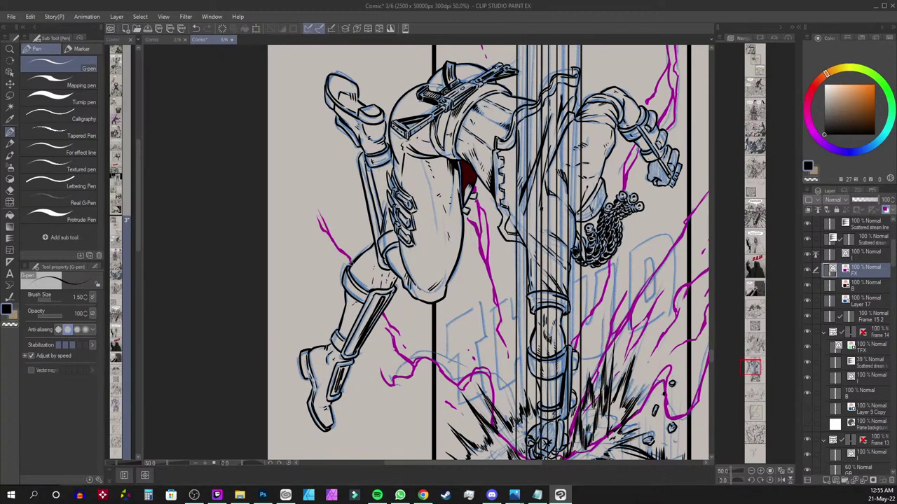
{"action": "left_click", "coordinate": [314, 201]}
Sketch a small star in the page margin beside the golem's head and delete it with a lasso selection
{"action": "scroll", "coordinate": [301, 172], "scroll_direction": "down", "scroll_amount": 2}
{"action": "left_click_drag", "start_coordinate": [638, 340], "coordinate": [594, 292]}
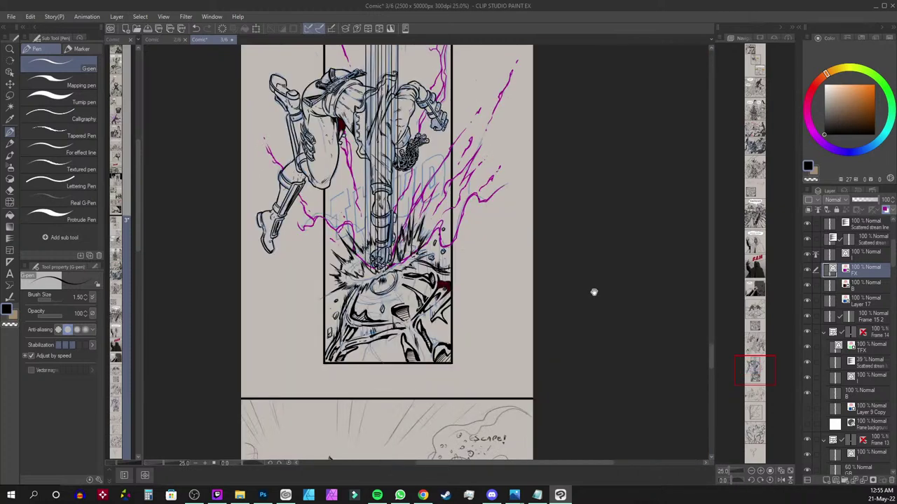
{"action": "scroll", "coordinate": [606, 299], "scroll_direction": "up", "scroll_amount": 1}
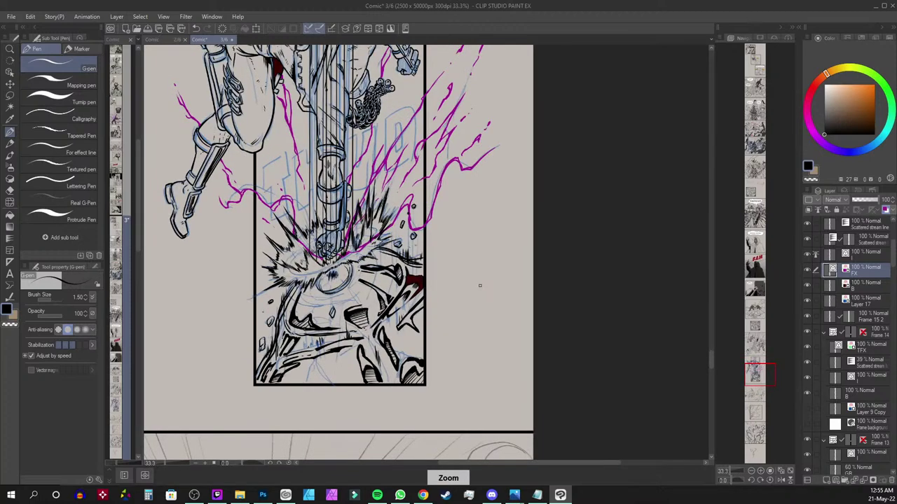
{"action": "mouse_move", "coordinate": [479, 285]}
{"action": "left_mouse_down"}
{"action": "mouse_move", "coordinate": [493, 275]}
{"action": "mouse_move", "coordinate": [485, 254]}
{"action": "mouse_move", "coordinate": [479, 266]}
{"action": "left_mouse_up"}
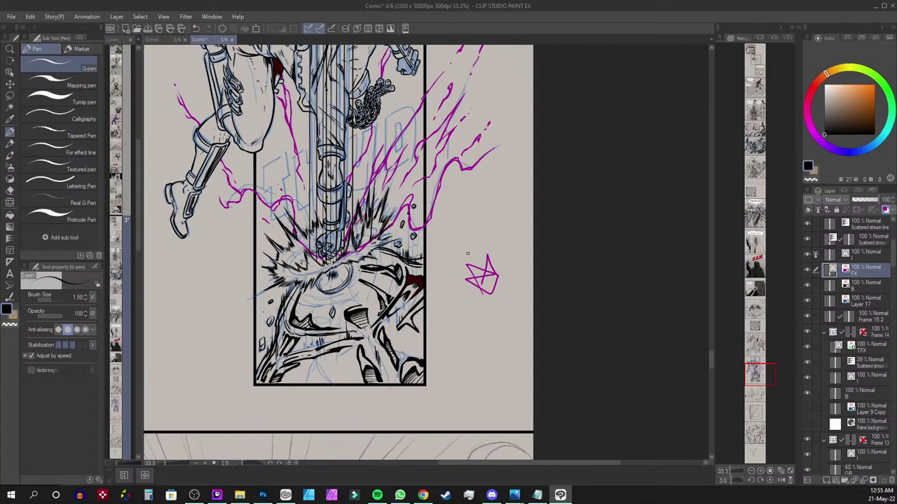
{"action": "key", "text": "m"}
{"action": "mouse_move", "coordinate": [467, 253]}
{"action": "left_mouse_down"}
{"action": "mouse_move", "coordinate": [485, 309]}
{"action": "mouse_move", "coordinate": [511, 253]}
{"action": "mouse_move", "coordinate": [480, 239]}
{"action": "left_mouse_up"}
{"action": "key", "text": "Delete"}
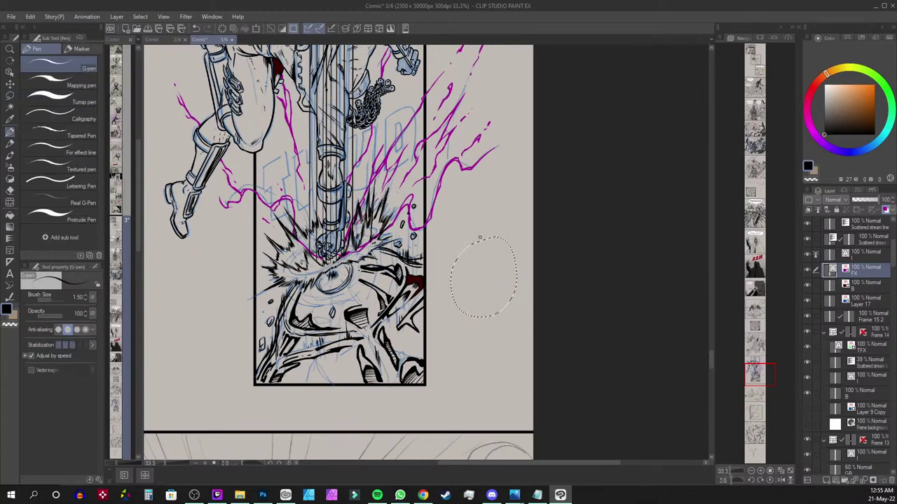
{"action": "key", "text": "ctrl+d"}
Open page 1 of the comic and look over its warning text and 6 Units title artwork
{"action": "left_click_drag", "start_coordinate": [139, 170], "coordinate": [139, 72]}
{"action": "double_click", "coordinate": [120, 57]}
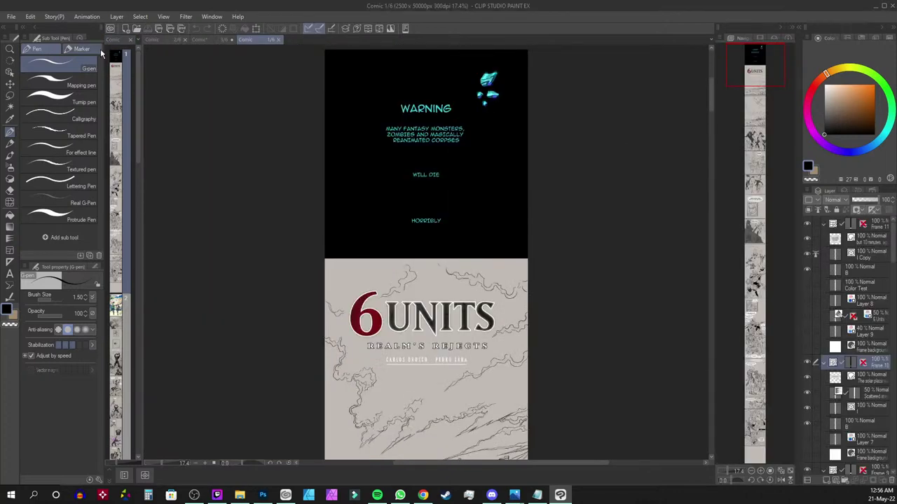
{"action": "left_click_drag", "start_coordinate": [749, 79], "coordinate": [749, 85]}
{"action": "scroll", "coordinate": [748, 86], "scroll_direction": "up", "scroll_amount": 3}
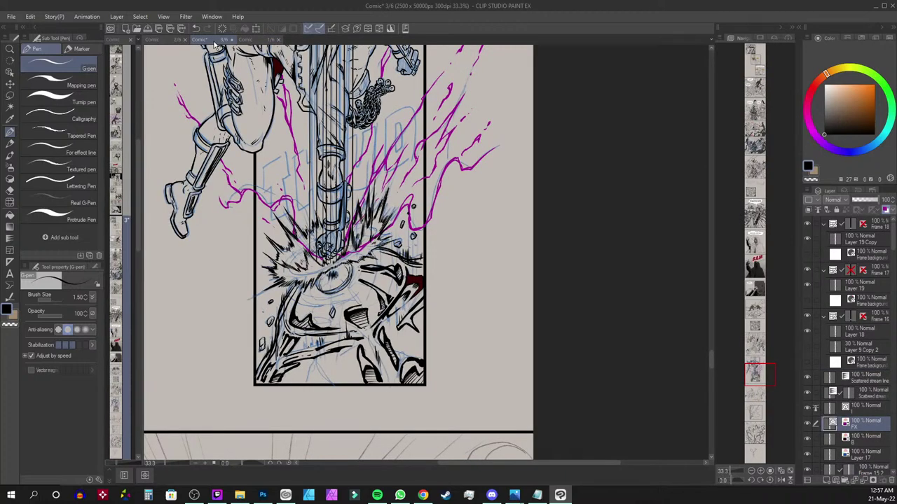
Return to page 3's impact panel and add the text THUD at size 24 over the lettering sketch beside the punching arm
{"action": "left_click", "coordinate": [754, 360]}
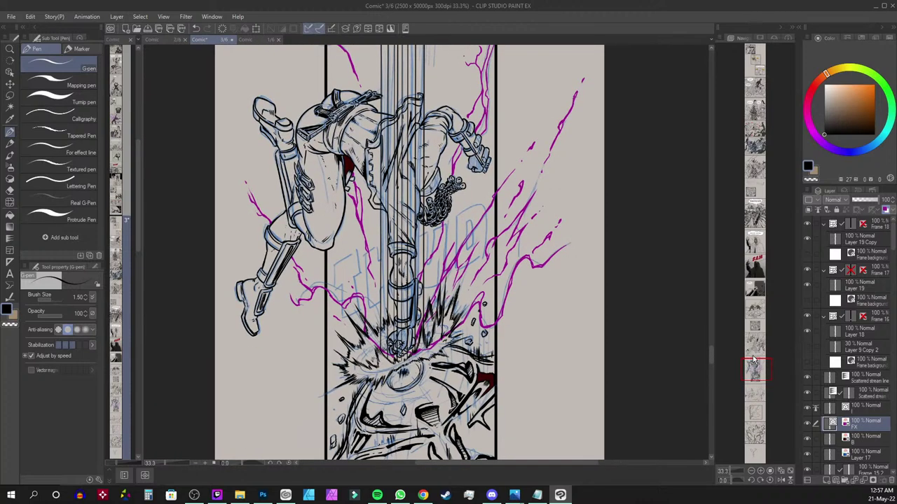
{"action": "left_click", "coordinate": [869, 439]}
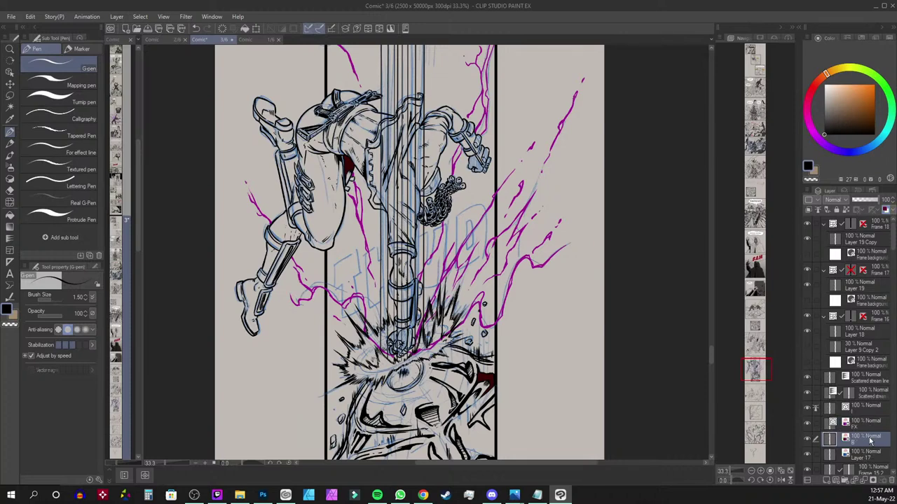
{"action": "left_click", "coordinate": [873, 424]}
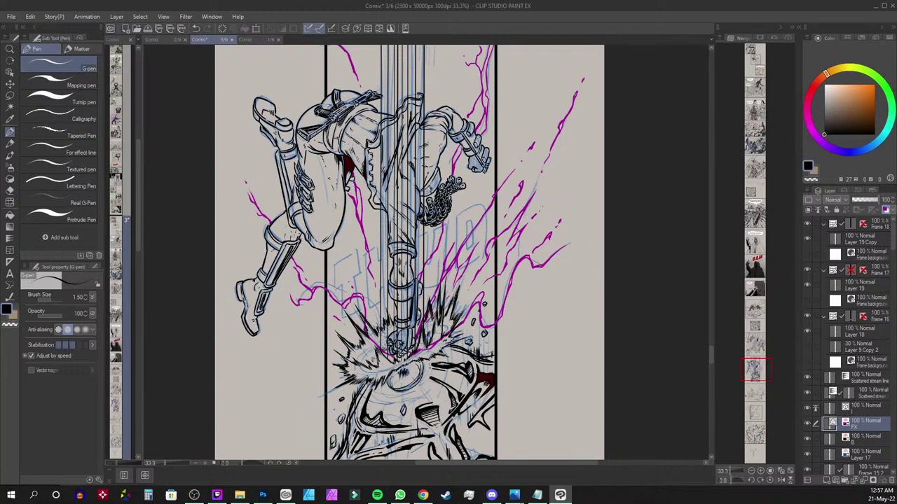
{"action": "left_click", "coordinate": [10, 273]}
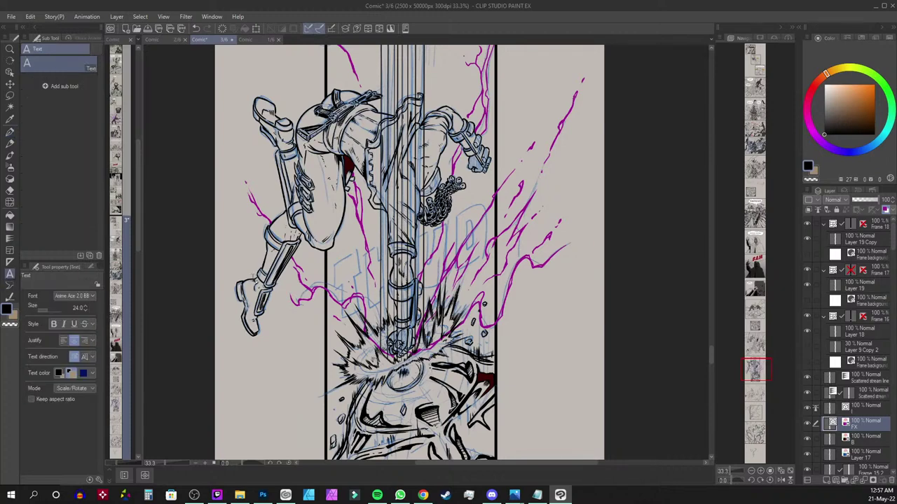
{"action": "left_click", "coordinate": [350, 272]}
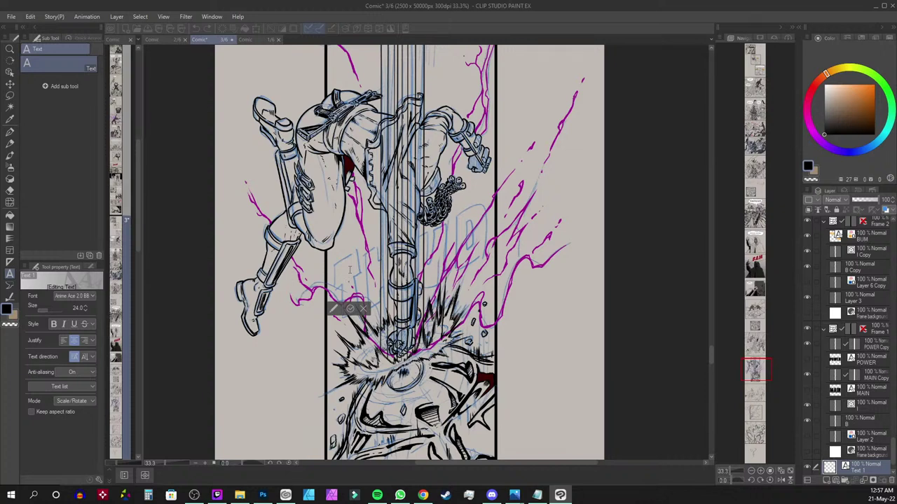
{"action": "type", "text": "T"}
{"action": "type", "text": "THUD"}
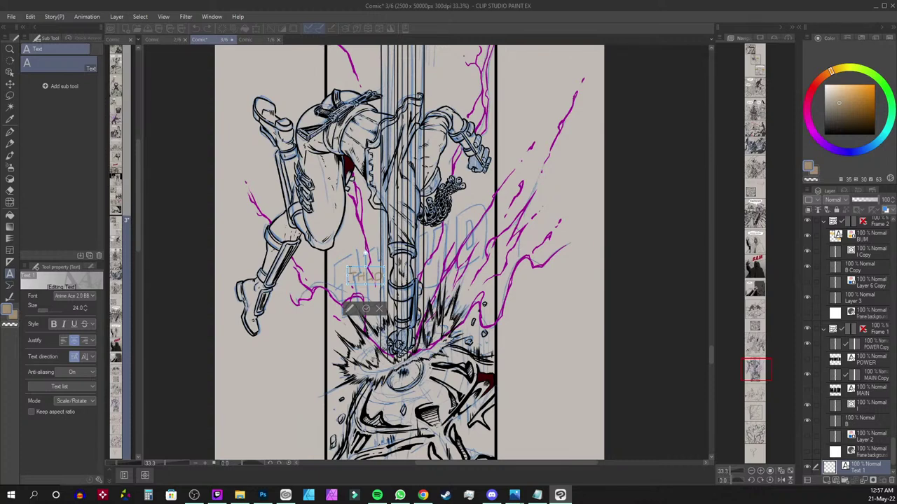
{"action": "left_click", "coordinate": [366, 308]}
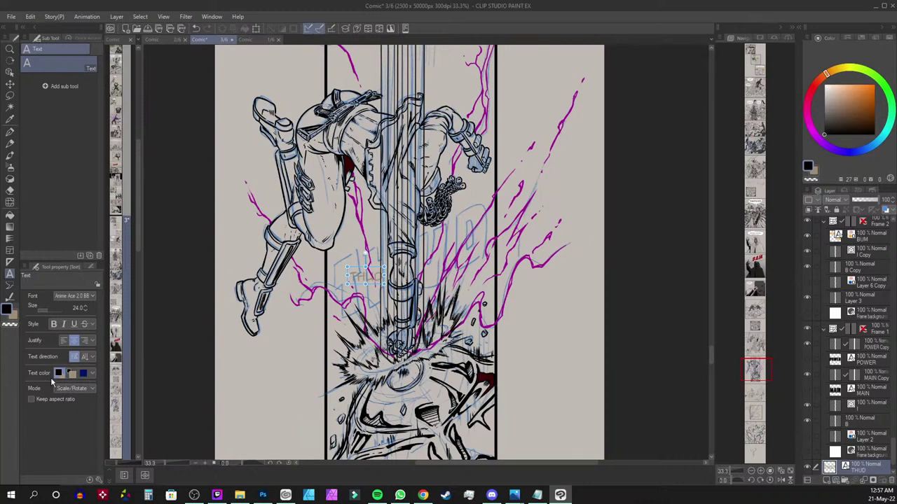
Reopen the THUD text for editing and change its color to black
{"action": "key", "text": "o"}
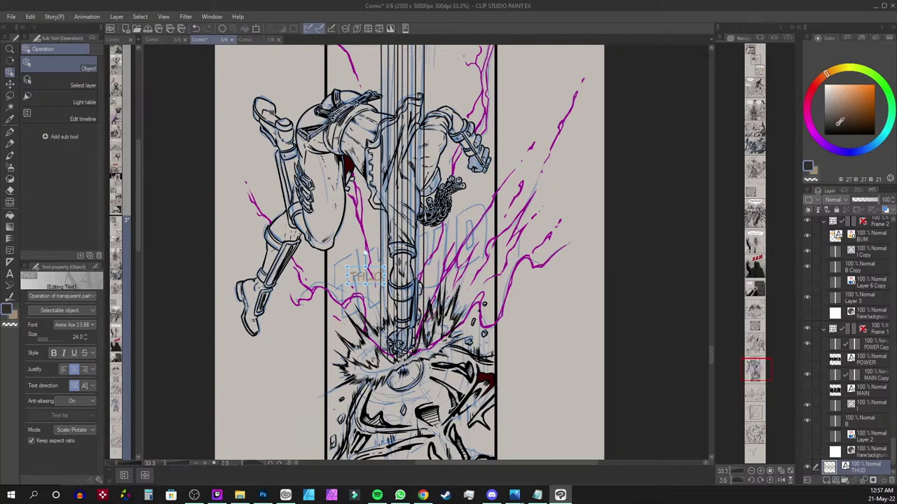
{"action": "key", "text": "t"}
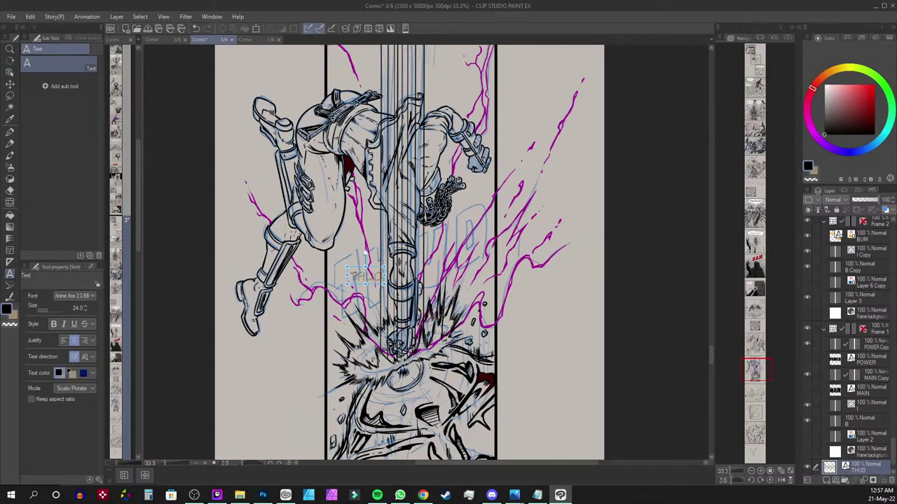
{"action": "left_click", "coordinate": [352, 276]}
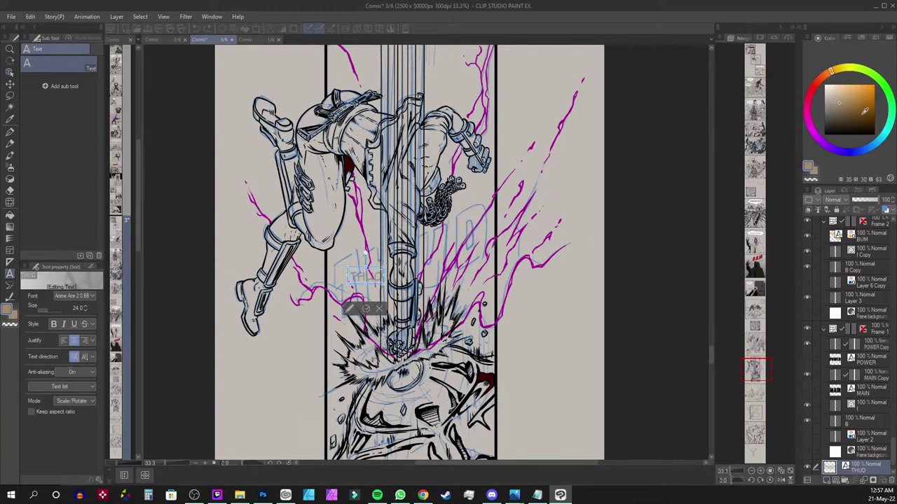
{"action": "left_click_drag", "start_coordinate": [864, 110], "coordinate": [794, 163]}
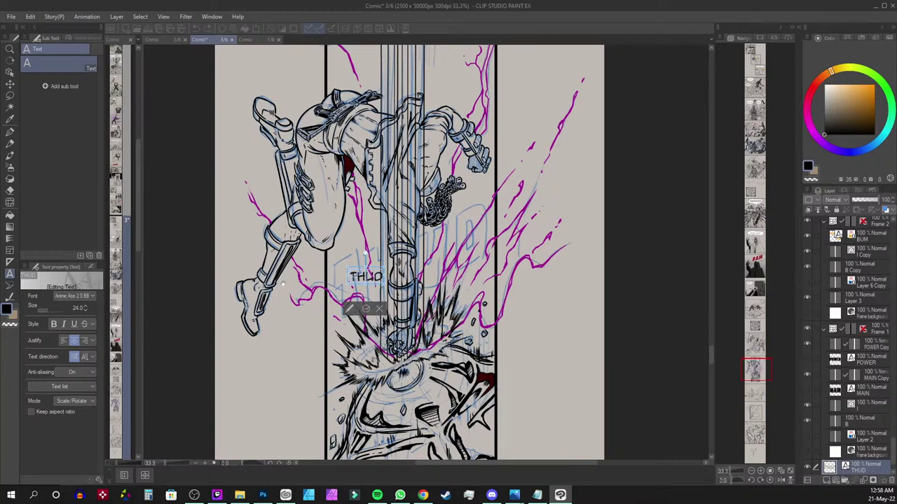
Change the THUD text's font to BadaBoom BB and confirm the text edit
{"action": "left_click", "coordinate": [85, 298]}
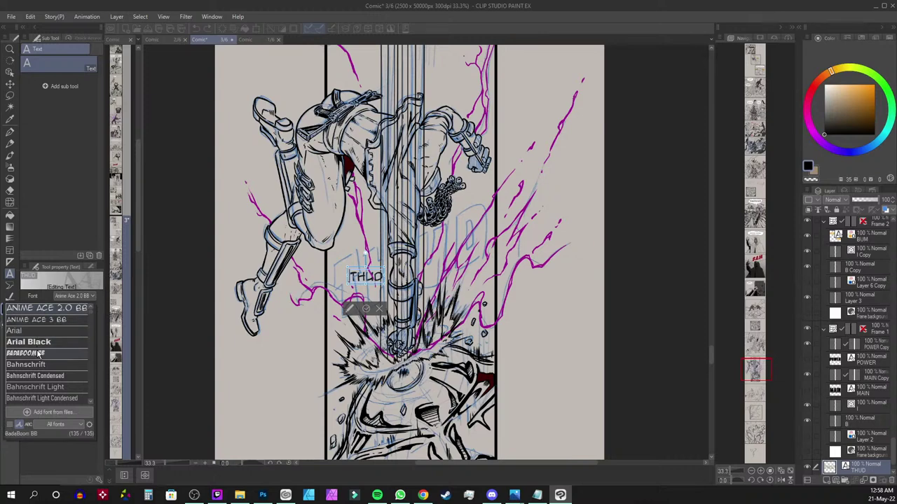
{"action": "left_click", "coordinate": [39, 353]}
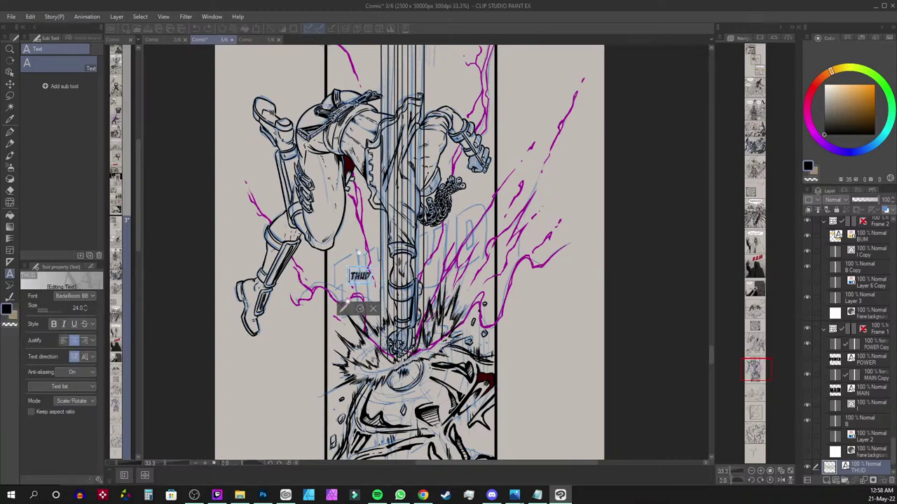
{"action": "left_click", "coordinate": [362, 312]}
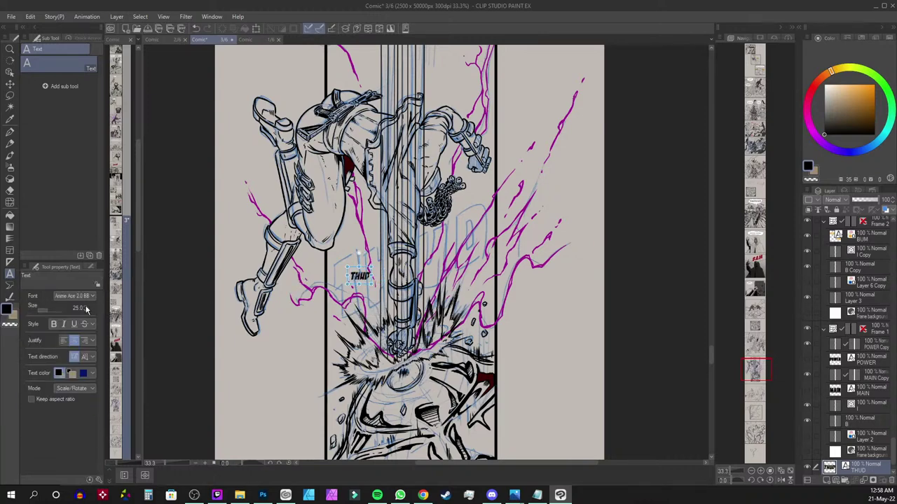
Enlarge the THUD lettering as an object to size 155 so it spans across the punching arm
{"action": "key", "text": "o"}
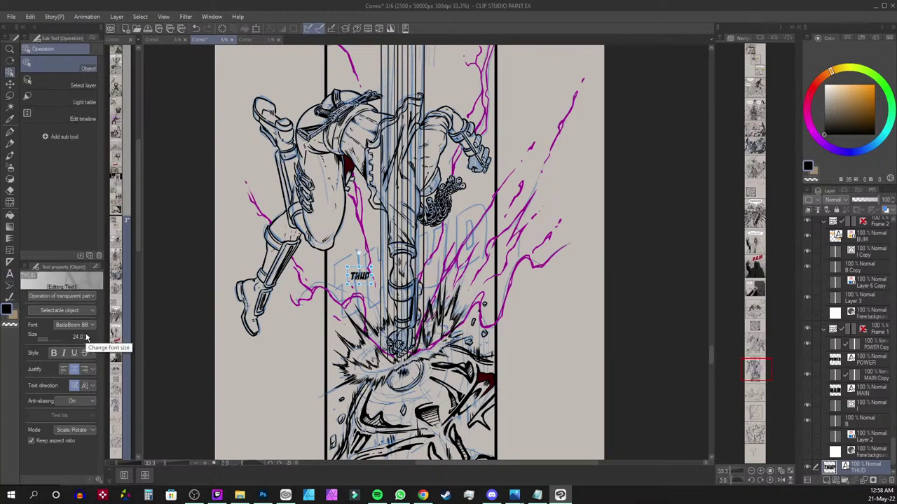
{"action": "left_click", "coordinate": [86, 334]}
{"action": "left_click", "coordinate": [86, 335]}
{"action": "scroll", "coordinate": [86, 337], "scroll_direction": "up", "scroll_amount": 8}
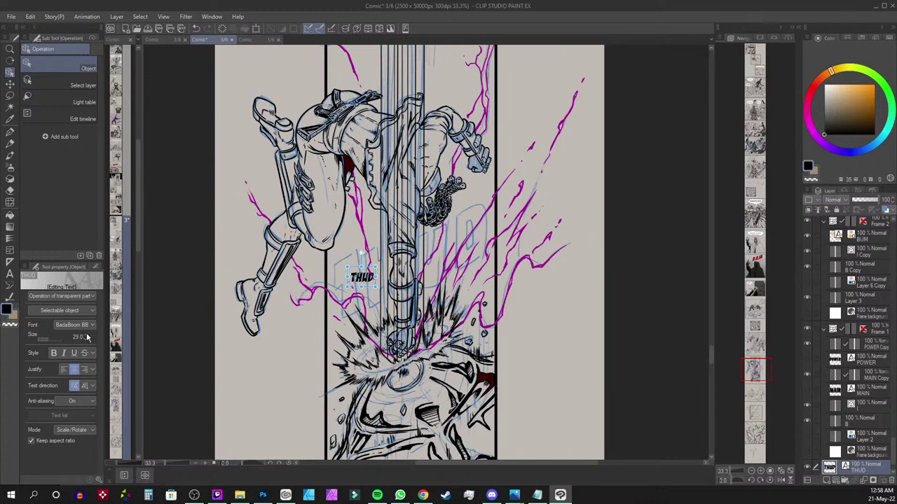
{"action": "scroll", "coordinate": [87, 337], "scroll_direction": "up", "scroll_amount": 10}
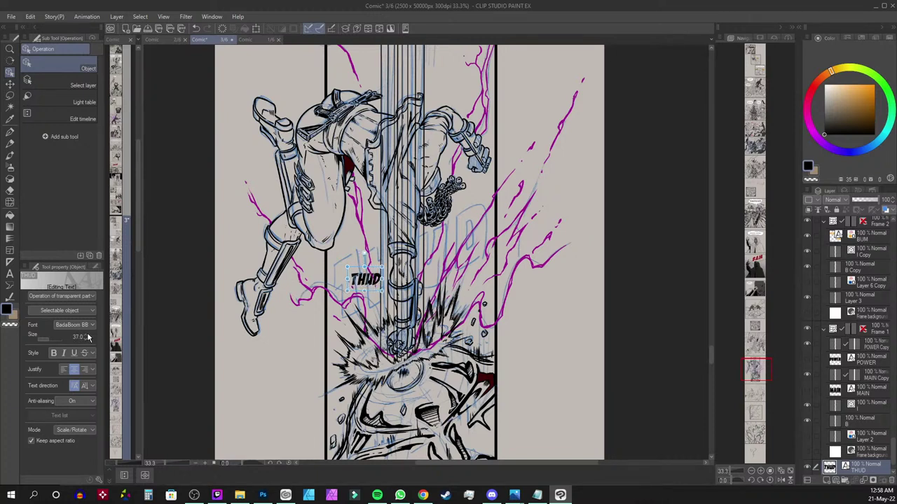
{"action": "scroll", "coordinate": [87, 337], "scroll_direction": "up", "scroll_amount": 4}
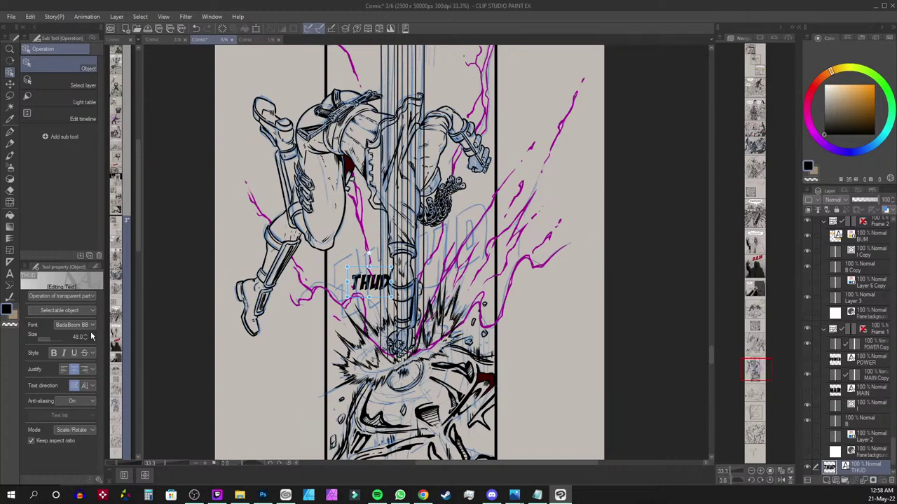
{"action": "scroll", "coordinate": [86, 338], "scroll_direction": "up", "scroll_amount": 5}
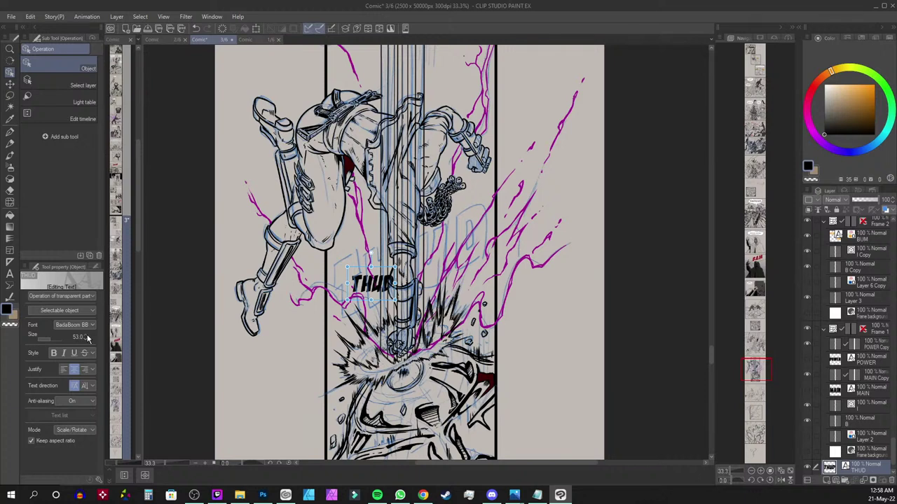
{"action": "scroll", "coordinate": [88, 339], "scroll_direction": "up", "scroll_amount": 9}
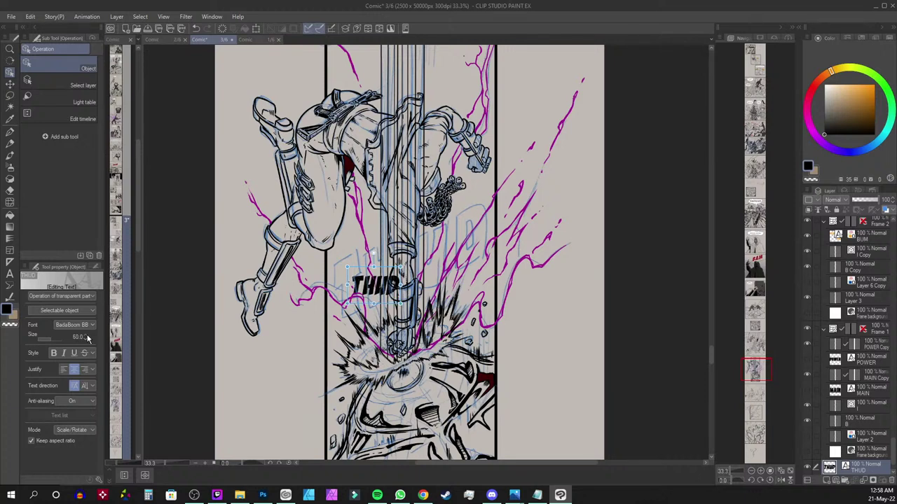
{"action": "scroll", "coordinate": [88, 339], "scroll_direction": "up", "scroll_amount": 3}
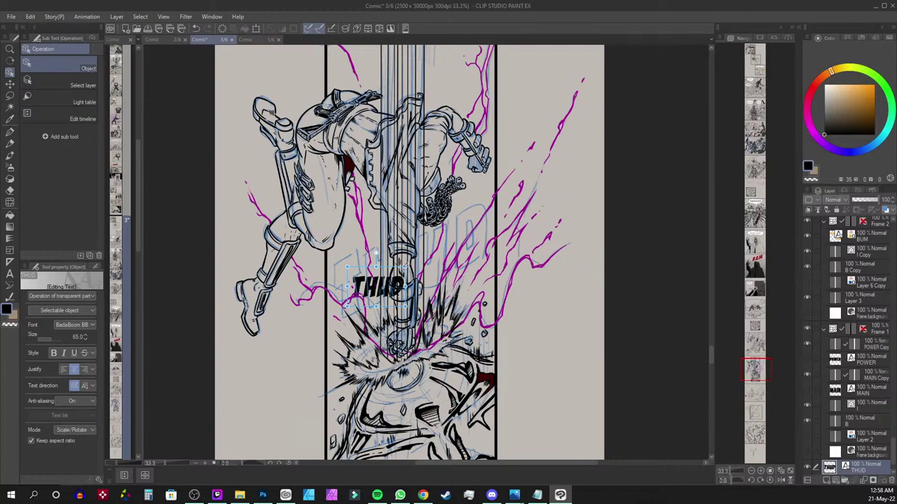
{"action": "left_click_drag", "start_coordinate": [406, 267], "coordinate": [482, 217]}
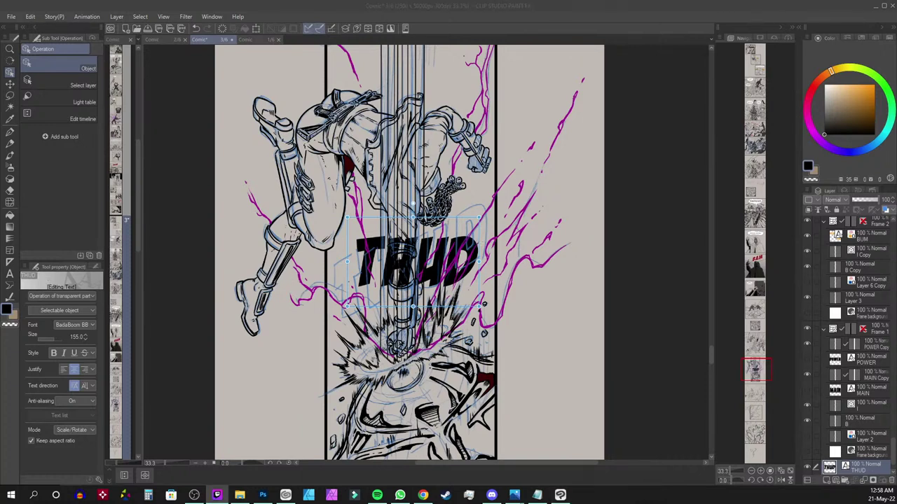
Rotate the THUD lettering counterclockwise so it rises toward the D, and make it italic
{"action": "left_click", "coordinate": [284, 321]}
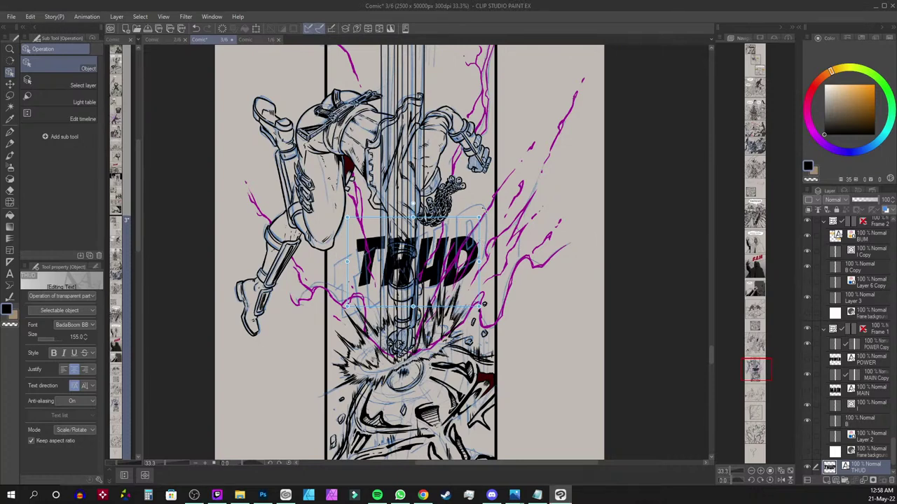
{"action": "left_click_drag", "start_coordinate": [482, 210], "coordinate": [474, 202]}
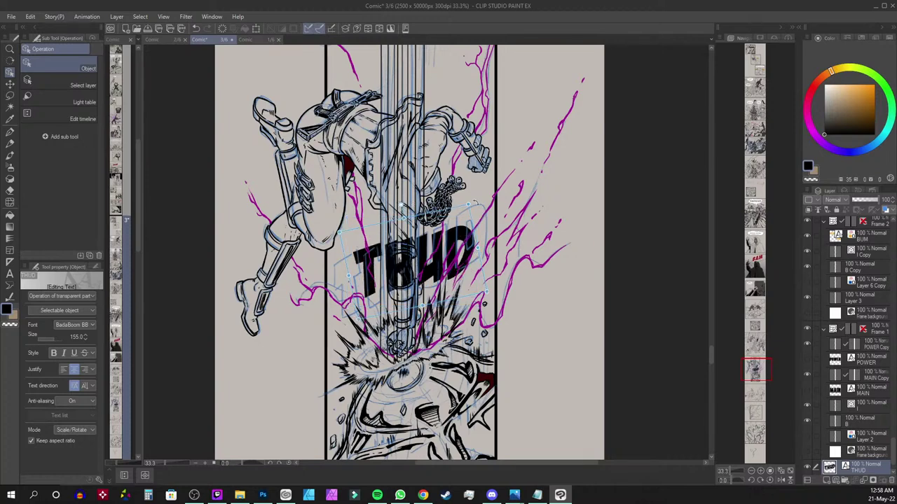
{"action": "left_click", "coordinate": [66, 354]}
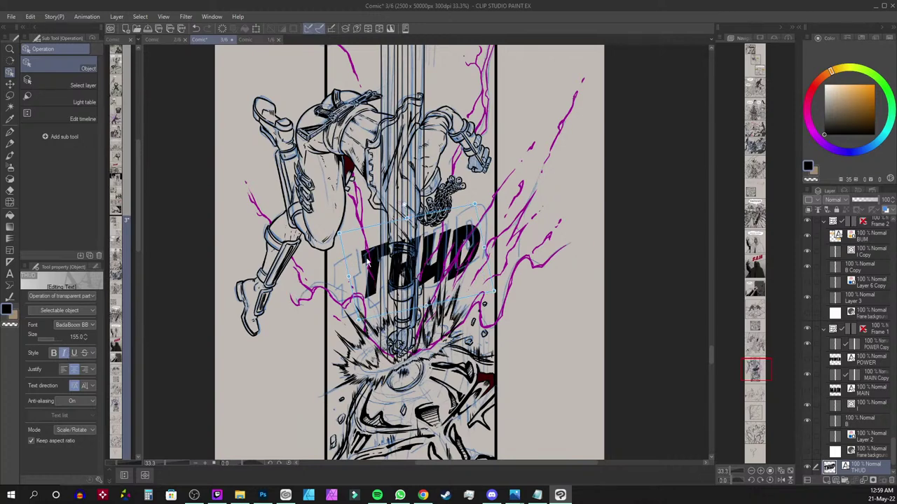
Move the THUD lettering over its blue sketch and enlarge it to size 189.7 between the panel borders
{"action": "left_click_drag", "start_coordinate": [344, 252], "coordinate": [318, 266]}
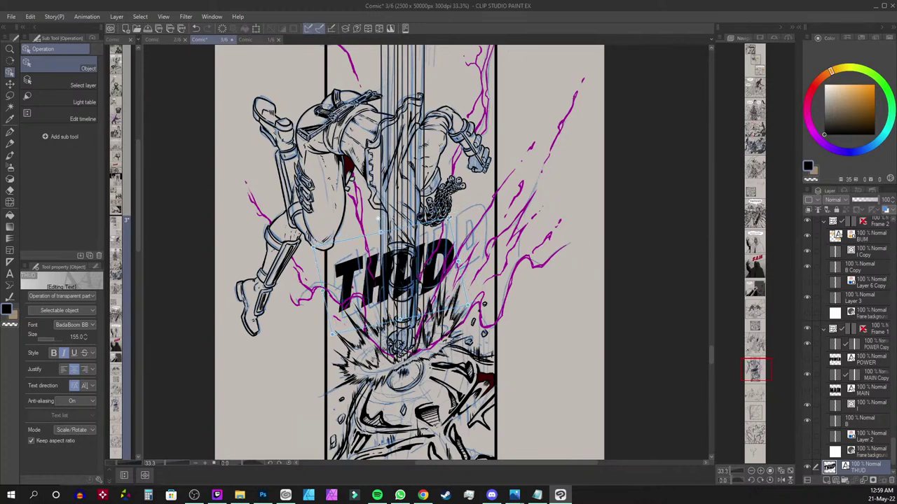
{"action": "left_click_drag", "start_coordinate": [452, 210], "coordinate": [483, 205]}
{"action": "left_click_drag", "start_coordinate": [353, 218], "coordinate": [314, 242]}
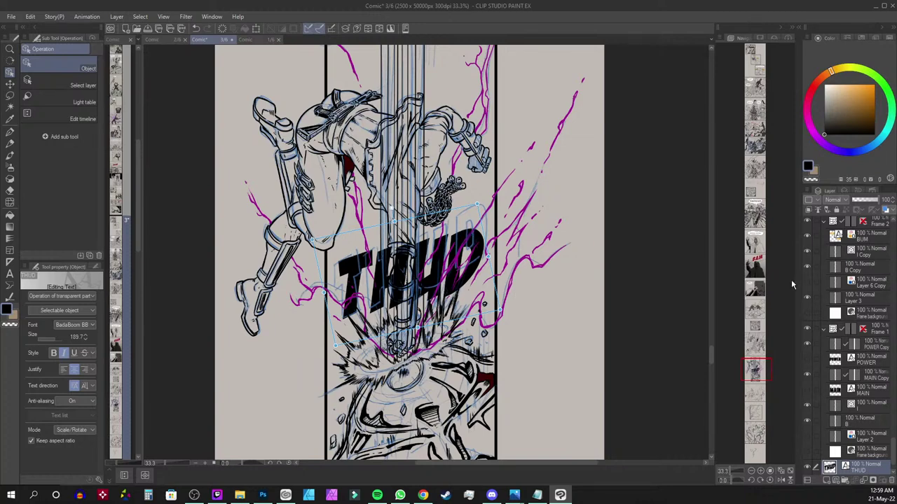
{"action": "scroll", "coordinate": [838, 397], "scroll_direction": "down", "scroll_amount": 2}
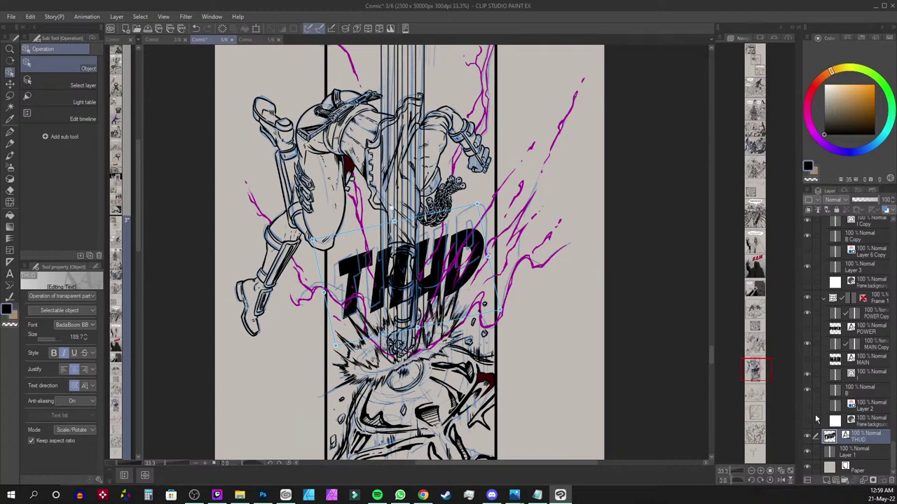
{"action": "left_click_drag", "start_coordinate": [345, 266], "coordinate": [346, 266]}
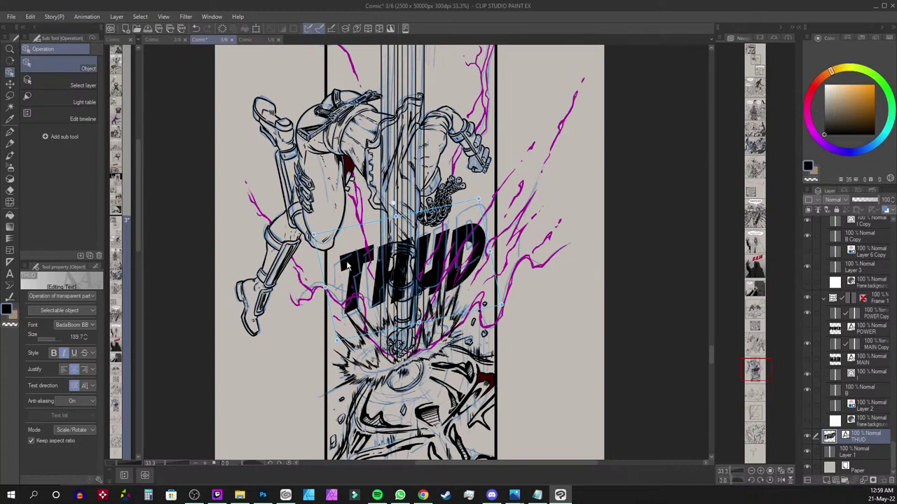
Give the THUD layer a white border effect and a dark olive-gray layer color, hex 69685B
{"action": "left_click", "coordinate": [844, 192]}
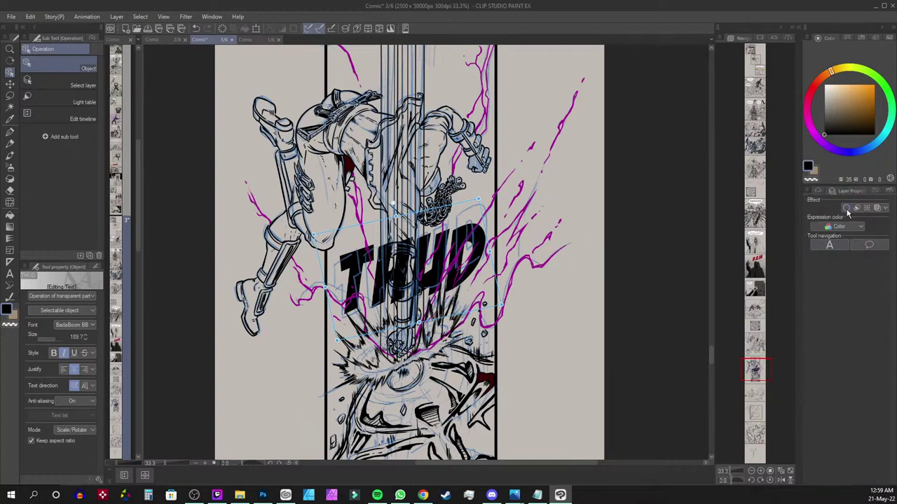
{"action": "left_click", "coordinate": [846, 209]}
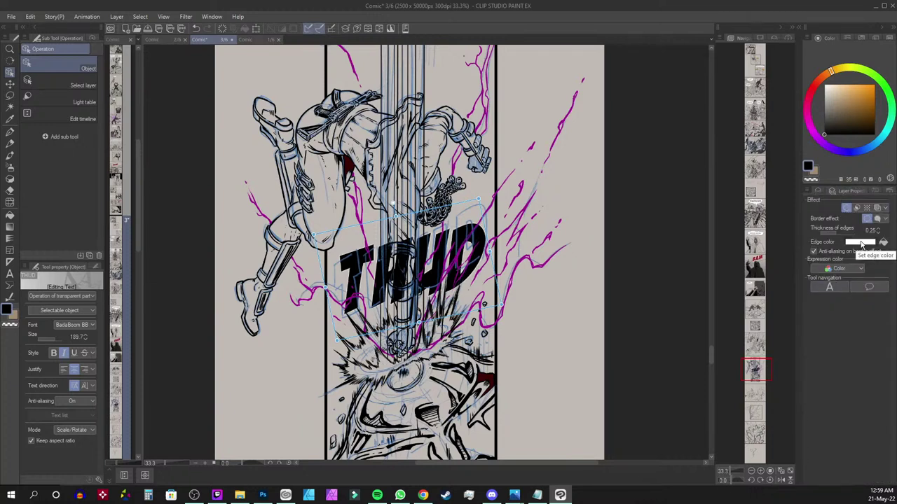
{"action": "left_click", "coordinate": [876, 208]}
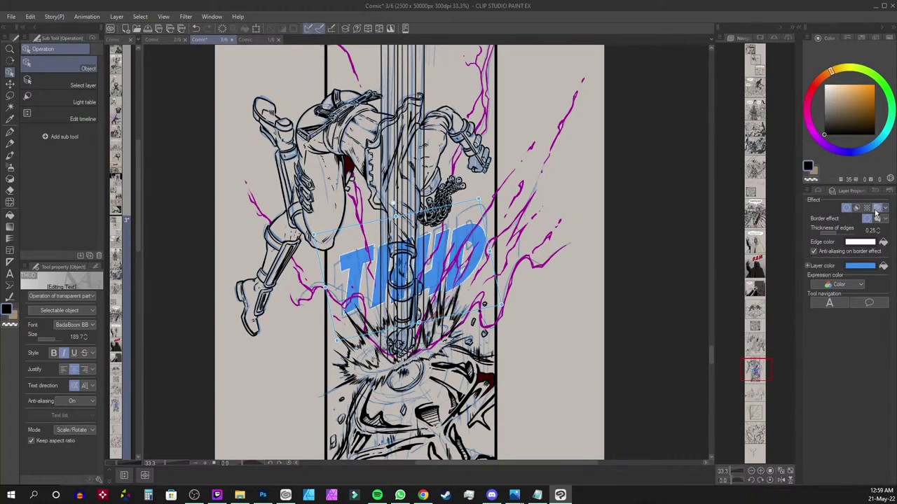
{"action": "left_click", "coordinate": [859, 266]}
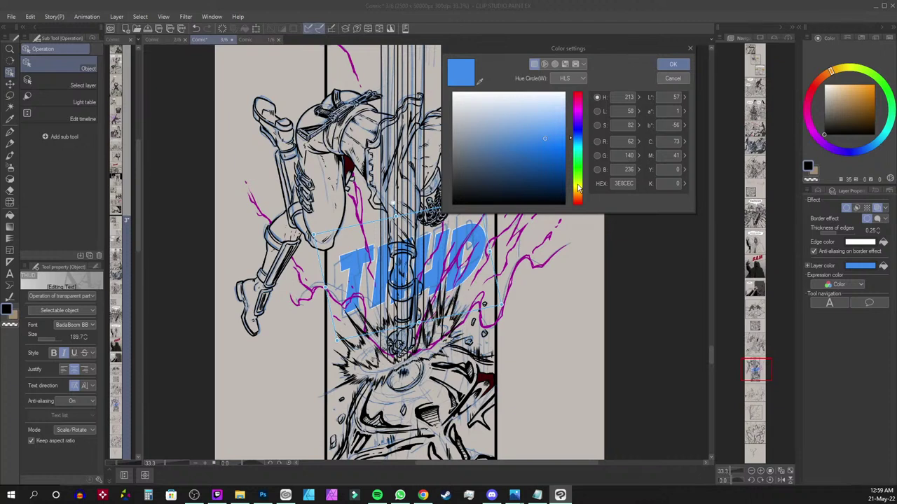
{"action": "left_click", "coordinate": [577, 184]}
{"action": "left_click", "coordinate": [575, 188]}
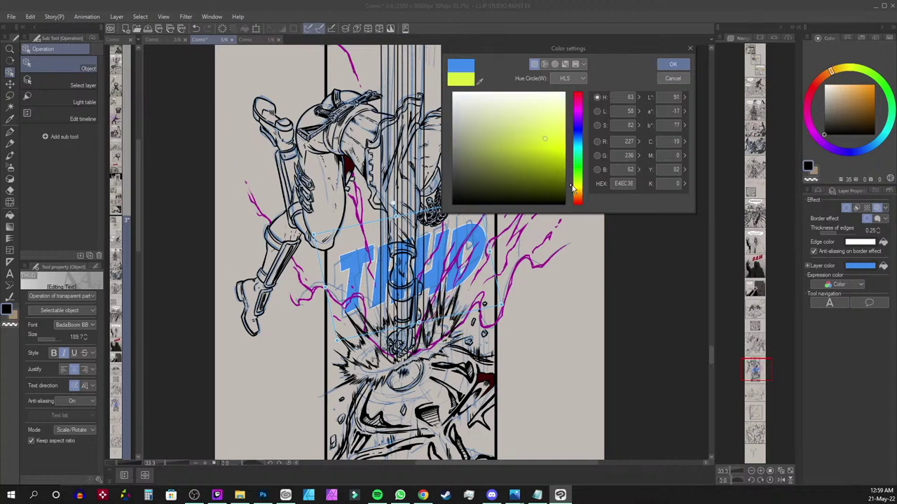
{"action": "left_click_drag", "start_coordinate": [472, 174], "coordinate": [460, 161]}
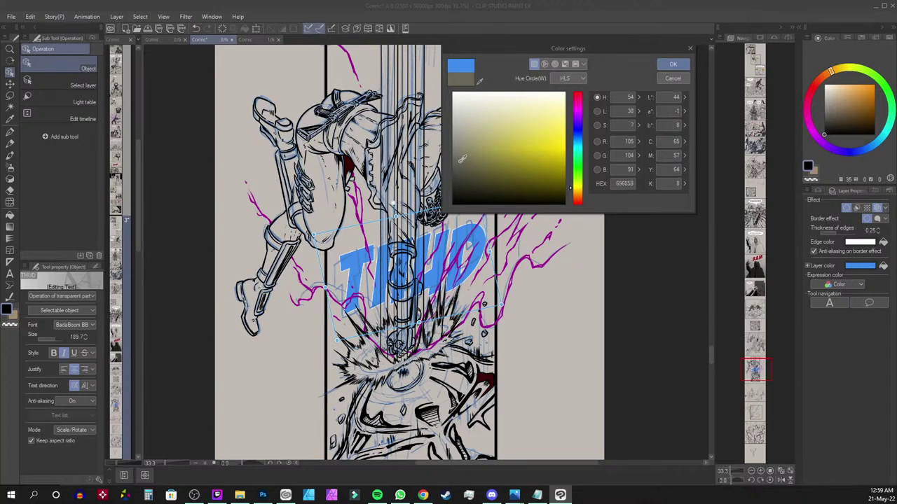
{"action": "left_click", "coordinate": [672, 64]}
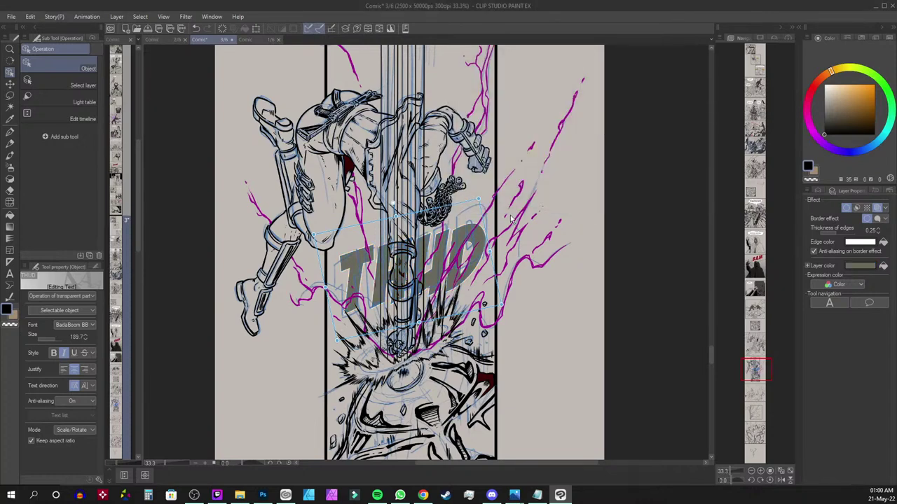
Set the edge thickness of the THUD layer's white border to 1.50
{"action": "left_click_drag", "start_coordinate": [855, 231], "coordinate": [880, 231]}
{"action": "left_click", "coordinate": [878, 229]}
{"action": "left_click", "coordinate": [878, 229]}
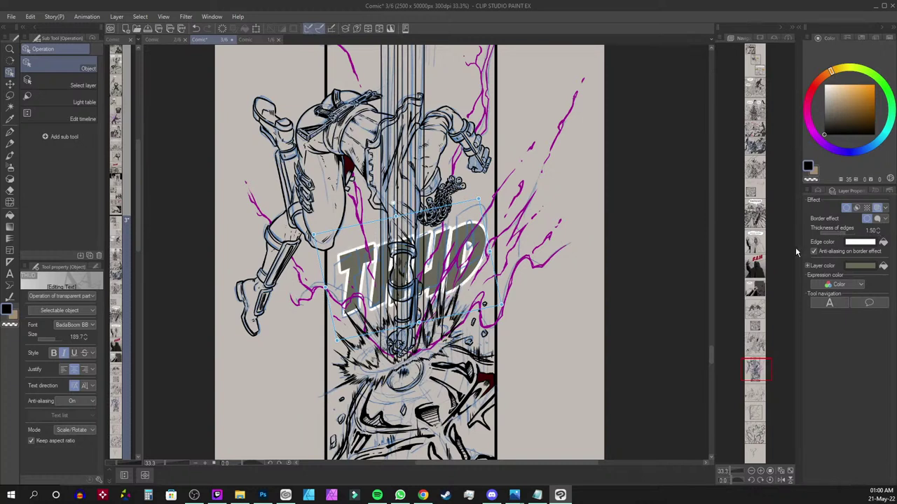
Add a layer mask to the THUD text layer
{"action": "left_click", "coordinate": [817, 191]}
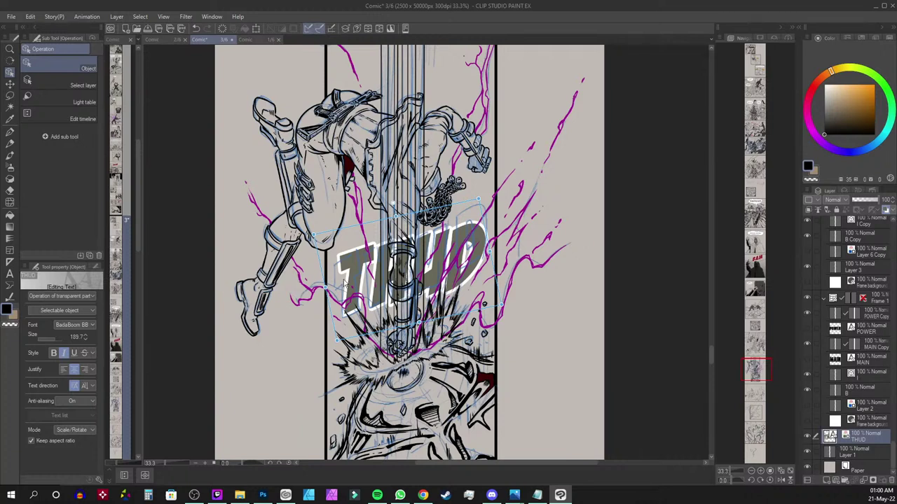
{"action": "left_click", "coordinate": [874, 449]}
{"action": "left_click", "coordinate": [876, 438]}
{"action": "left_click", "coordinate": [872, 482]}
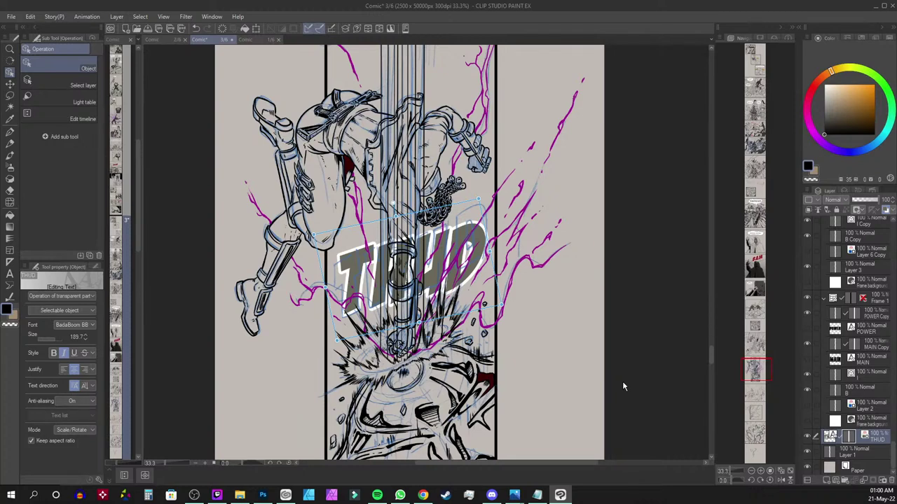
Lasso the upper cuff of the punching arm and mask the THUD lettering out of that area
{"action": "scroll", "coordinate": [622, 386], "scroll_direction": "up", "scroll_amount": 2}
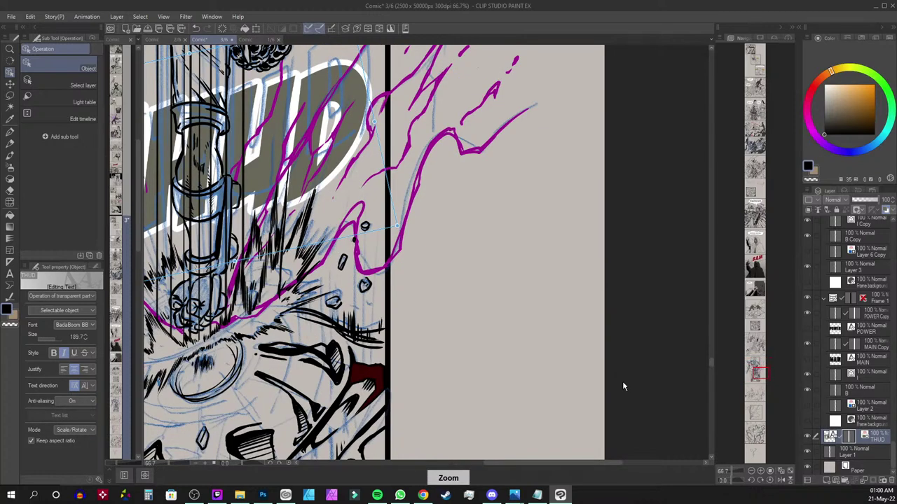
{"action": "left_click_drag", "start_coordinate": [420, 229], "coordinate": [514, 300]}
{"action": "left_click_drag", "start_coordinate": [597, 261], "coordinate": [627, 314]}
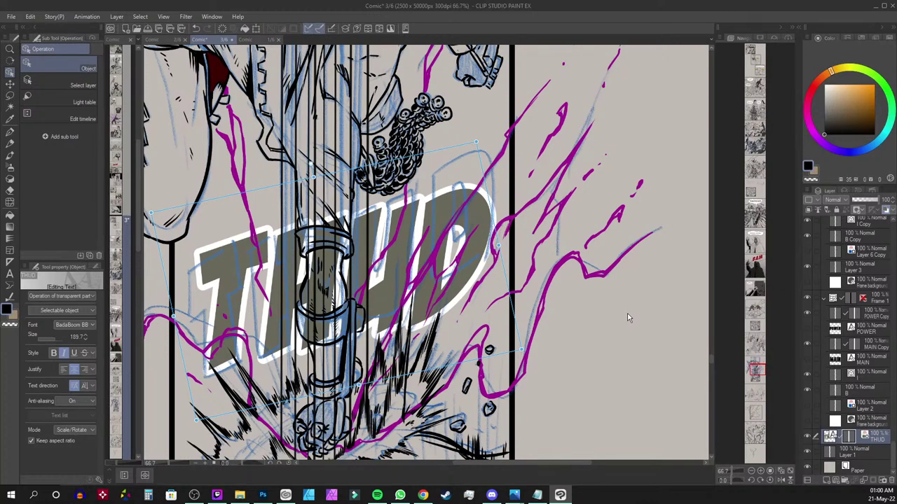
{"action": "scroll", "coordinate": [302, 195], "scroll_direction": "up", "scroll_amount": 2}
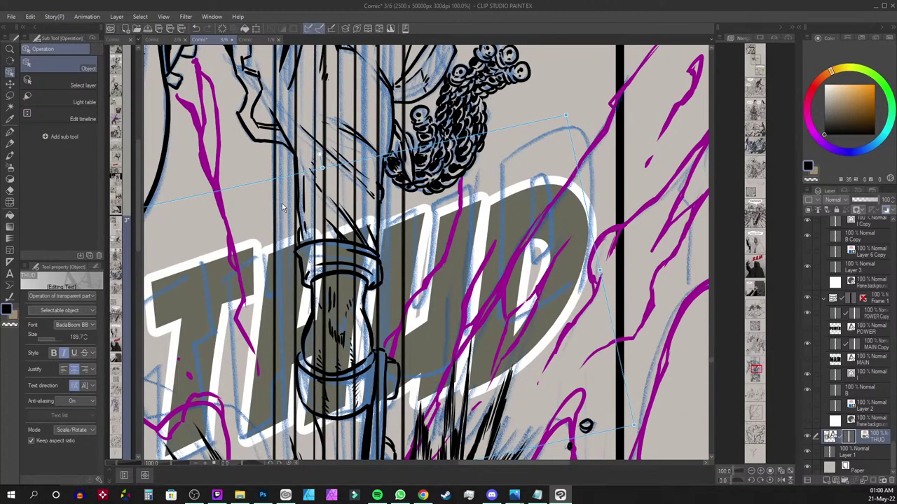
{"action": "key", "text": "m"}
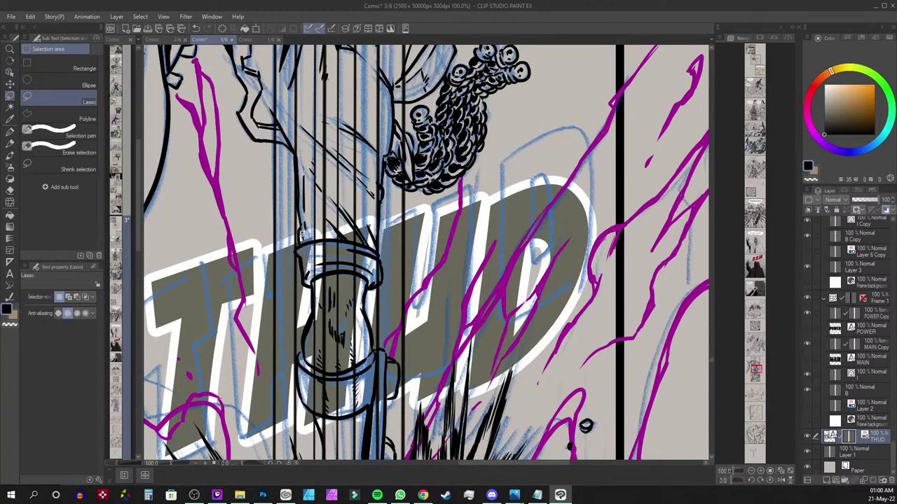
{"action": "mouse_move", "coordinate": [307, 277]}
{"action": "left_mouse_down"}
{"action": "mouse_move", "coordinate": [379, 276]}
{"action": "mouse_move", "coordinate": [381, 204]}
{"action": "mouse_move", "coordinate": [333, 202]}
{"action": "mouse_move", "coordinate": [300, 230]}
{"action": "left_mouse_up"}
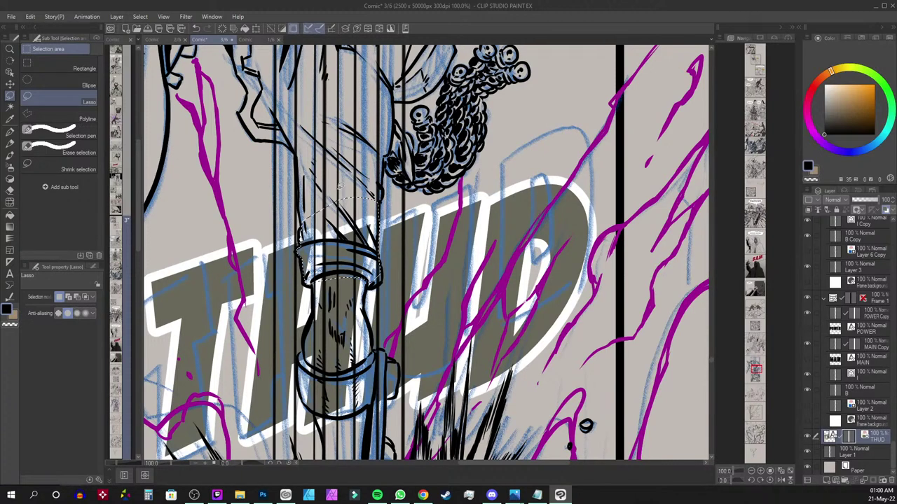
{"action": "key", "text": "Delete"}
{"action": "key", "text": "ctrl+d"}
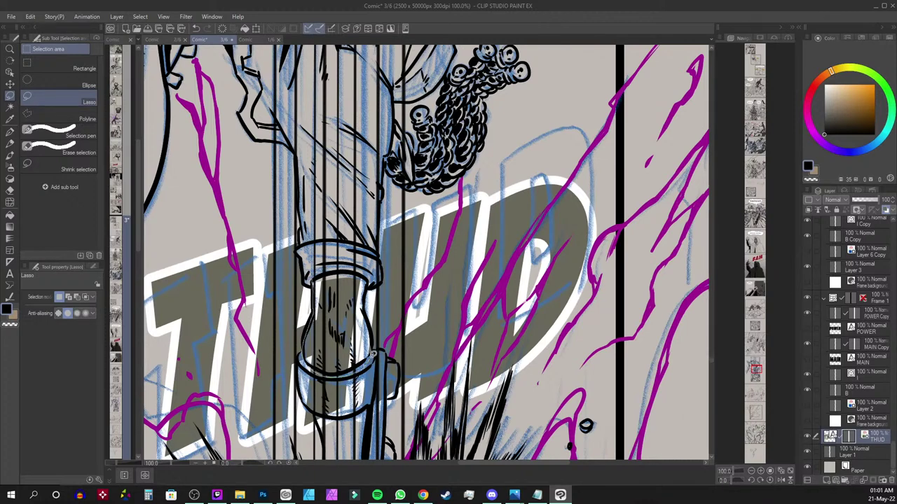
Mask the THUD lettering out of the forearm section between the two cuffs of the punching arm
{"action": "mouse_move", "coordinate": [366, 311]}
{"action": "left_mouse_down"}
{"action": "mouse_move", "coordinate": [372, 258]}
{"action": "mouse_move", "coordinate": [345, 208]}
{"action": "left_mouse_up"}
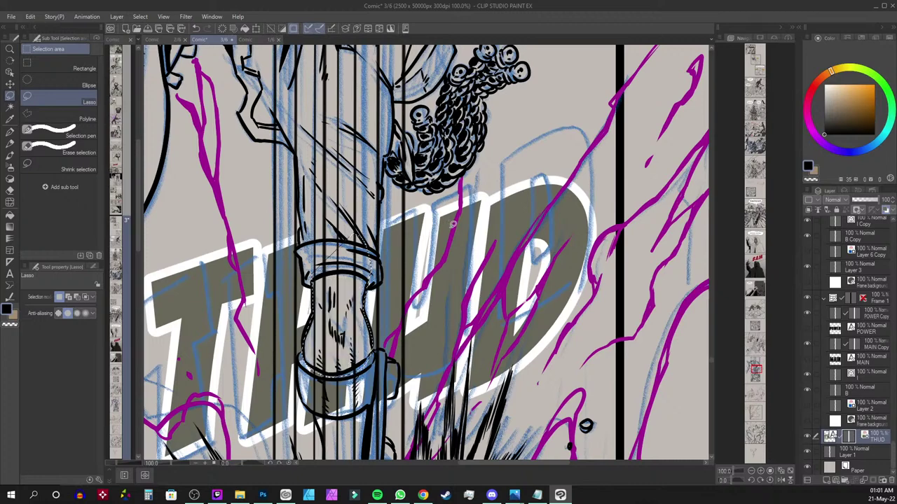
{"action": "key", "text": "ctrl+d"}
{"action": "left_click_drag", "start_coordinate": [421, 305], "coordinate": [438, 202]}
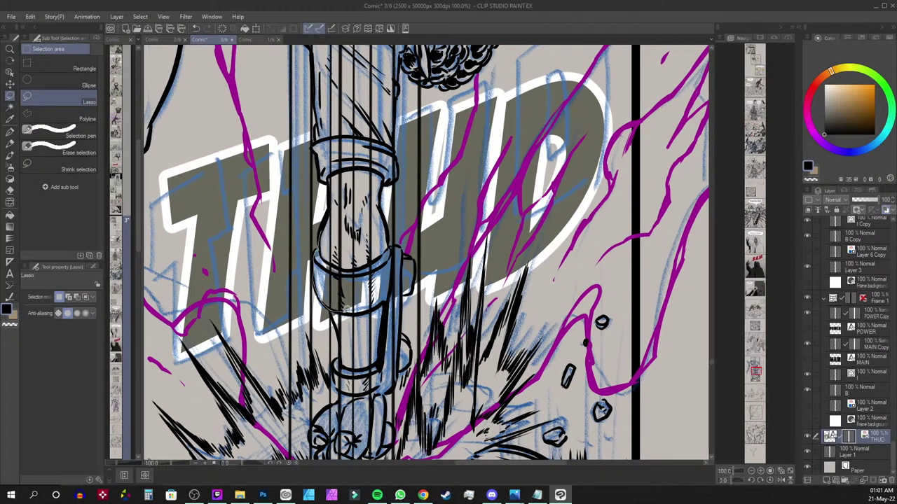
Mask the THUD lettering out of the punching arm's lower cuff and the narrow piece along its side
{"action": "mouse_move", "coordinate": [345, 308]}
{"action": "left_mouse_down"}
{"action": "mouse_move", "coordinate": [390, 285]}
{"action": "mouse_move", "coordinate": [393, 264]}
{"action": "mouse_move", "coordinate": [391, 245]}
{"action": "mouse_move", "coordinate": [359, 203]}
{"action": "left_mouse_up"}
{"action": "key", "text": "Delete"}
{"action": "key", "text": "ctrl+d"}
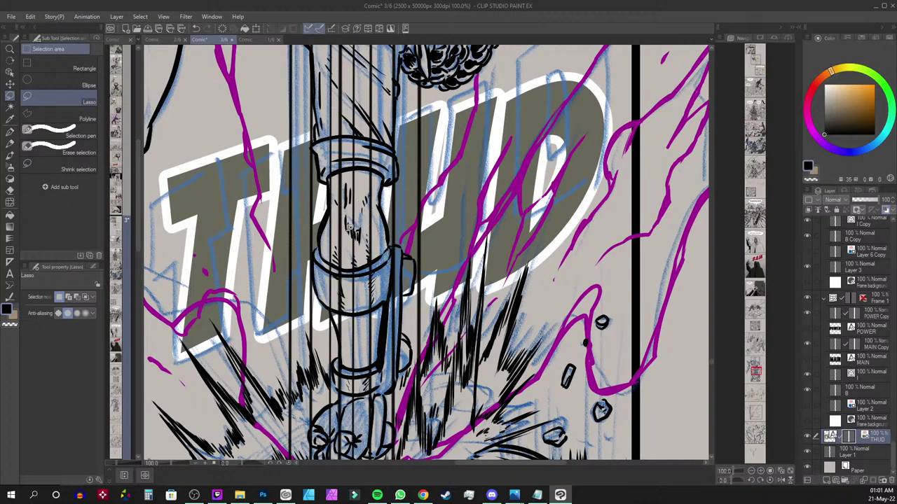
{"action": "mouse_move", "coordinate": [332, 296]}
{"action": "left_mouse_down"}
{"action": "mouse_move", "coordinate": [357, 345]}
{"action": "mouse_move", "coordinate": [387, 318]}
{"action": "mouse_move", "coordinate": [391, 276]}
{"action": "mouse_move", "coordinate": [375, 235]}
{"action": "left_mouse_up"}
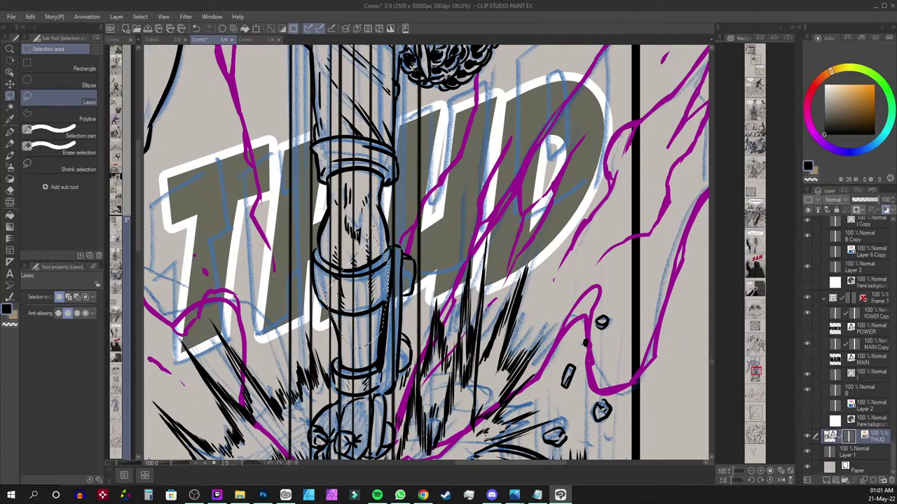
{"action": "left_click", "coordinate": [383, 220]}
{"action": "mouse_move", "coordinate": [401, 244]}
{"action": "left_mouse_down"}
{"action": "mouse_move", "coordinate": [413, 292]}
{"action": "mouse_move", "coordinate": [385, 327]}
{"action": "mouse_move", "coordinate": [366, 297]}
{"action": "mouse_move", "coordinate": [384, 239]}
{"action": "left_mouse_up"}
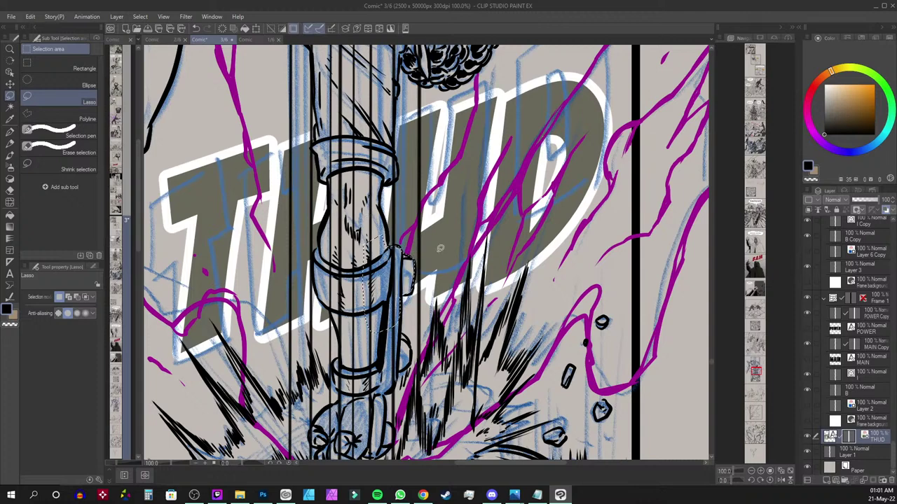
{"action": "key", "text": "ctrl+d"}
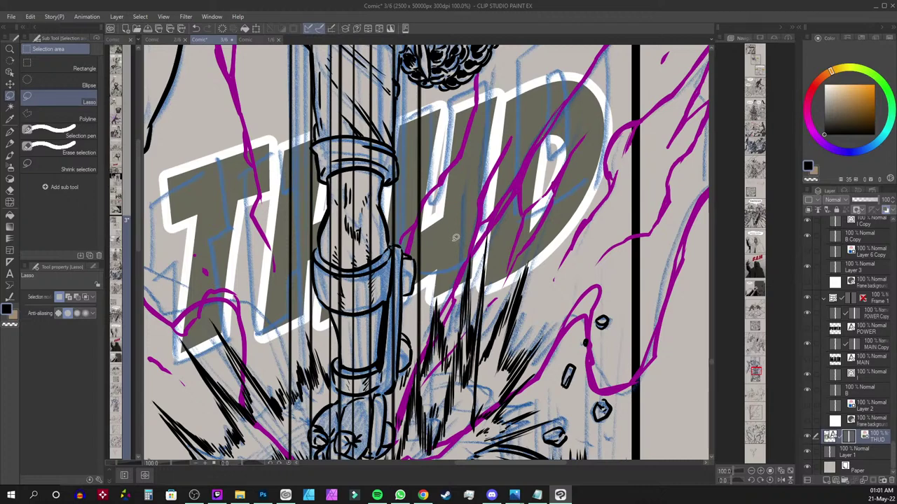
Select the blue sketch layer of the THUD panel, Layer 17, and hide it
{"action": "scroll", "coordinate": [455, 238], "scroll_direction": "down", "scroll_amount": 3}
{"action": "scroll", "coordinate": [455, 238], "scroll_direction": "down", "scroll_amount": 1}
{"action": "scroll", "coordinate": [456, 237], "scroll_direction": "up", "scroll_amount": 1}
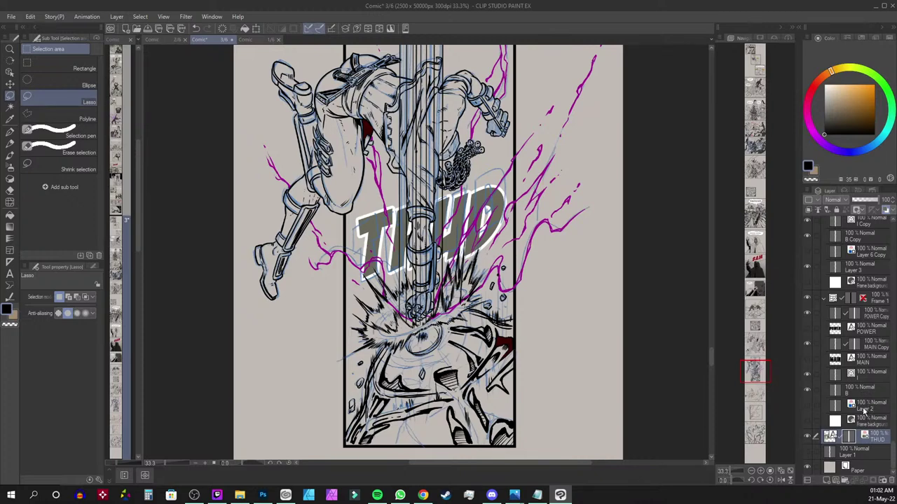
{"action": "key", "text": "ctrl+plus"}
{"action": "key", "text": "ctrl+plus"}
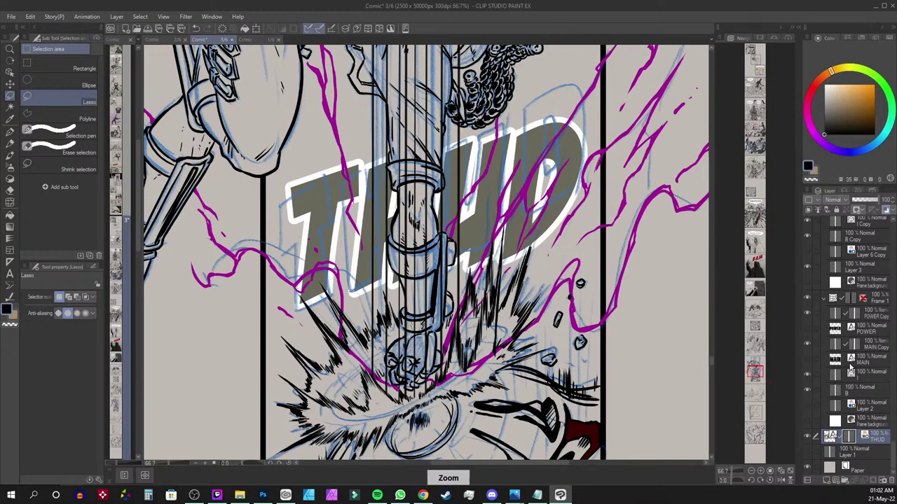
{"action": "key", "text": "ctrl+shift"}
{"action": "left_click", "coordinate": [548, 105], "text": "ctrl+shift"}
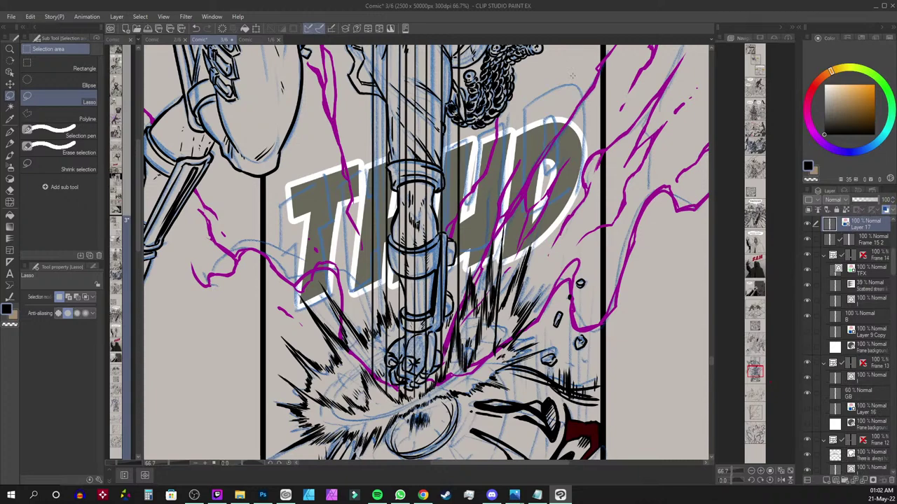
{"action": "left_click", "coordinate": [809, 224]}
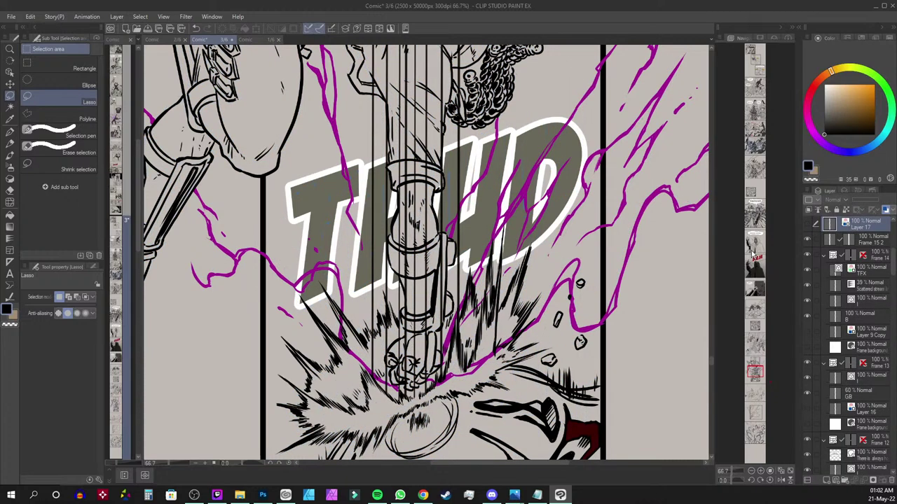
Review the whole THUD panel without its sketch and save the comic file
{"action": "key", "text": "ctrl+minus"}
{"action": "key", "text": "ctrl+minus"}
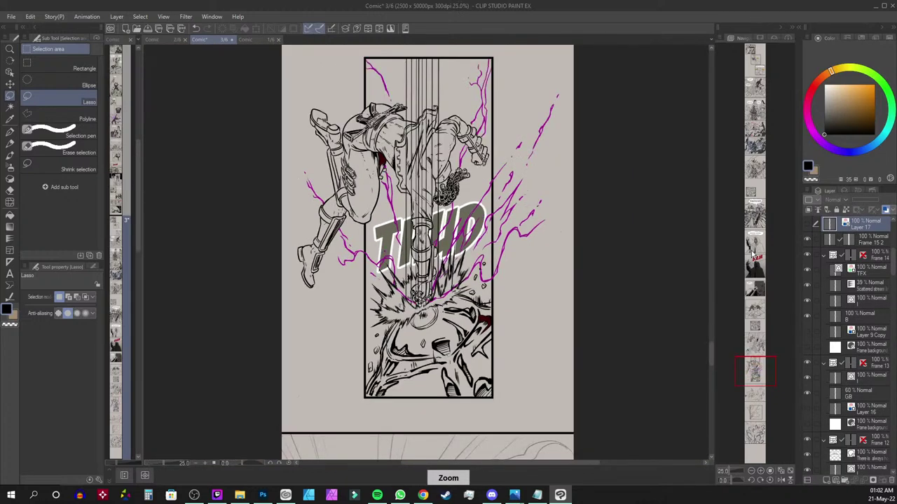
{"action": "left_click_drag", "start_coordinate": [588, 271], "coordinate": [581, 314]}
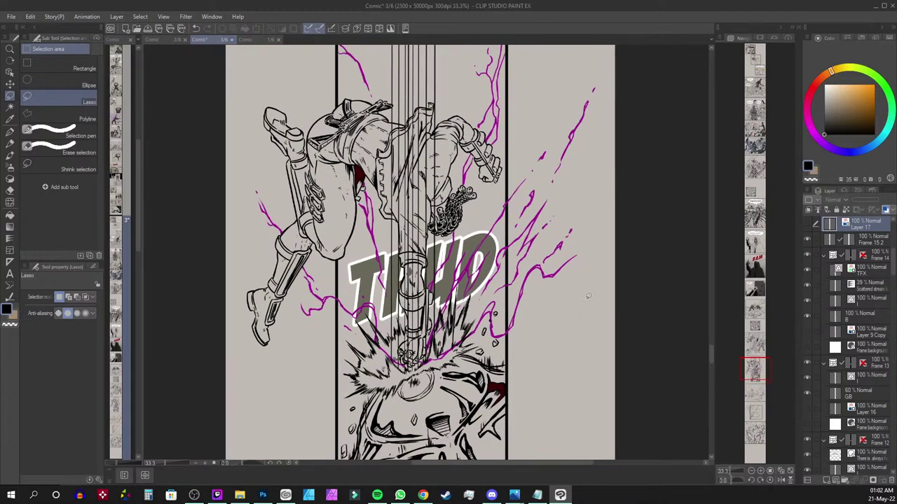
{"action": "left_click", "coordinate": [754, 369]}
{"action": "scroll", "coordinate": [746, 360], "scroll_direction": "down", "scroll_amount": 1}
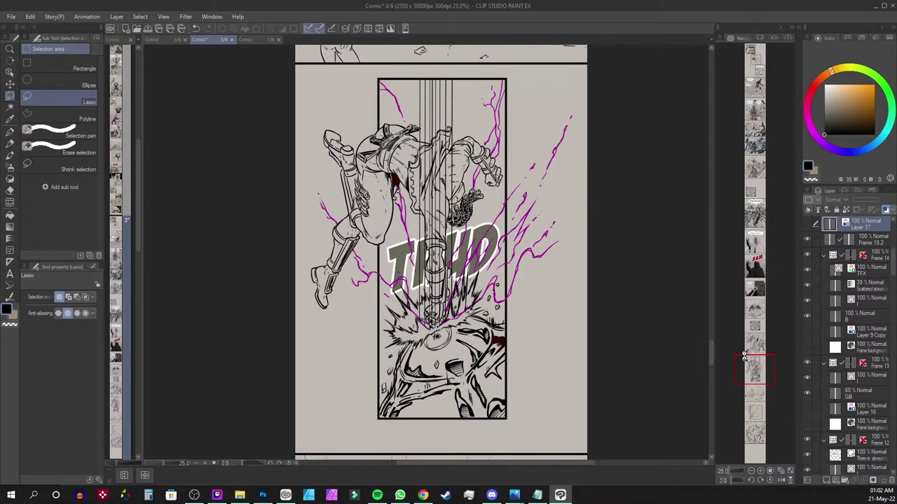
{"action": "key", "text": "ctrl+s"}
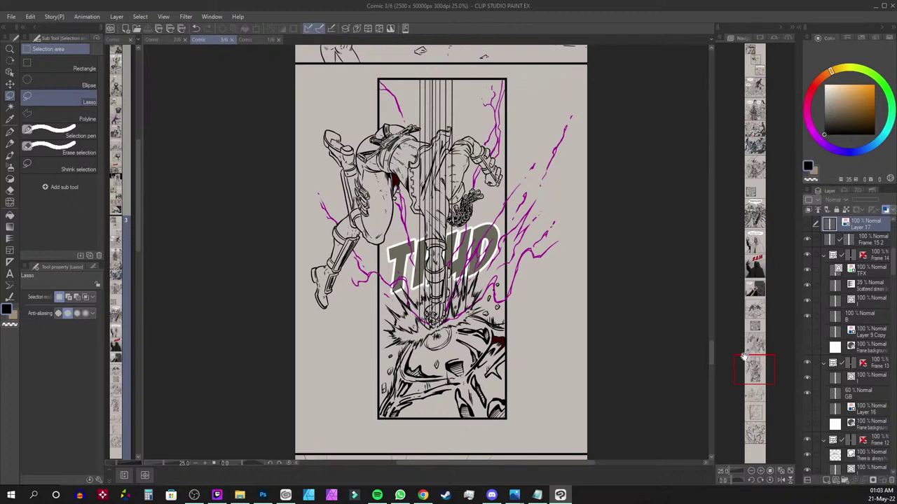
Select the sketch layer of panel 50, Layer 18, and activate the Artemus Hard pencil
{"action": "left_click_drag", "start_coordinate": [744, 358], "coordinate": [765, 392]}
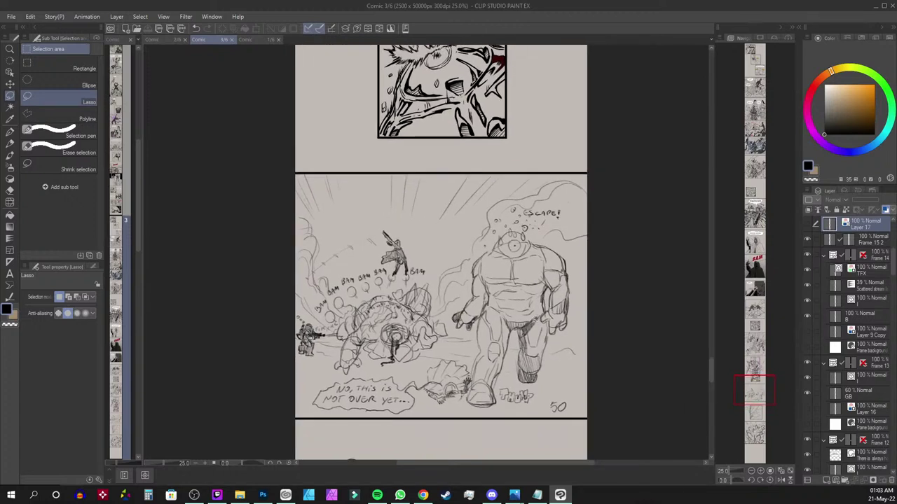
{"action": "left_click", "coordinate": [534, 322], "text": "ctrl+shift"}
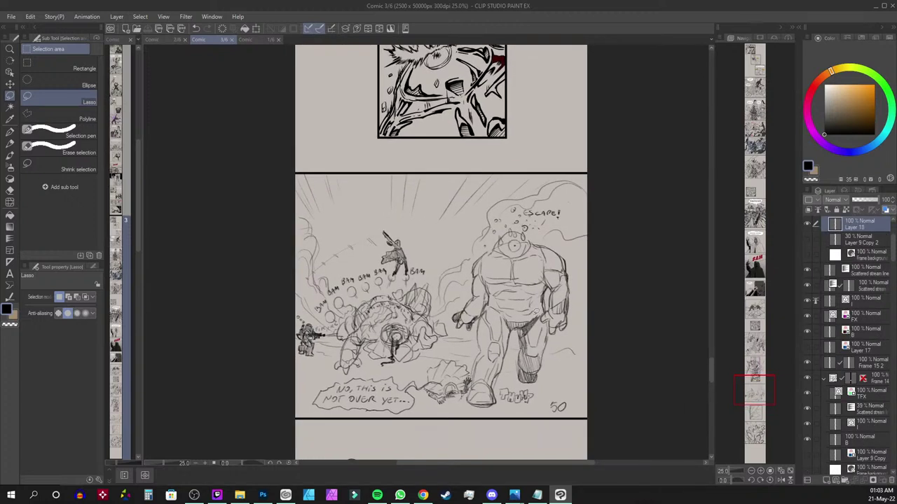
{"action": "key", "text": "o"}
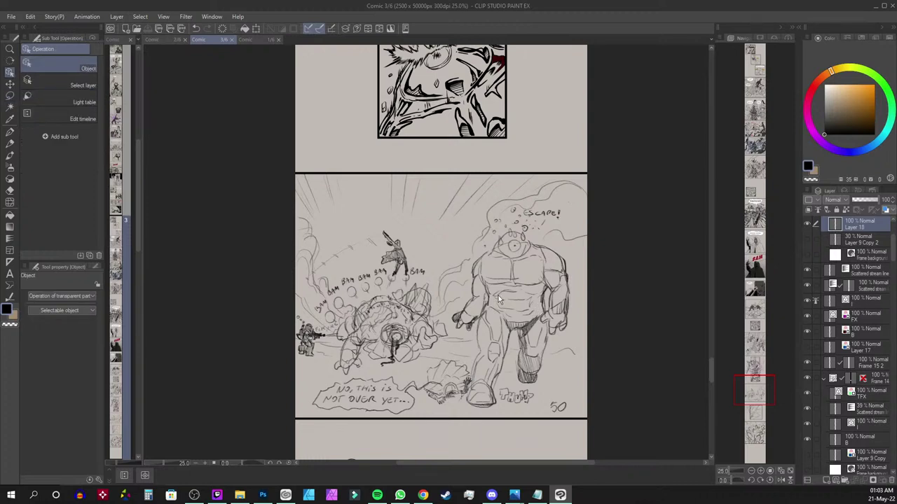
{"action": "key", "text": "p"}
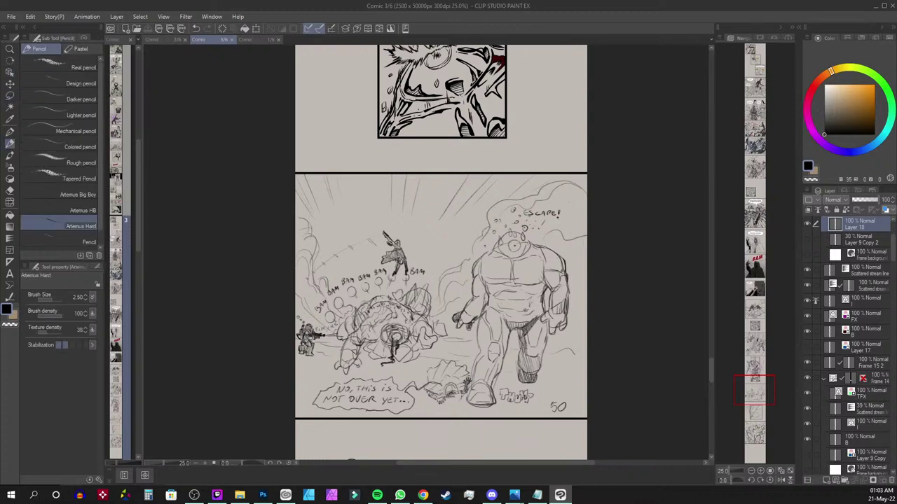
{"action": "key", "text": "ctrl+z"}
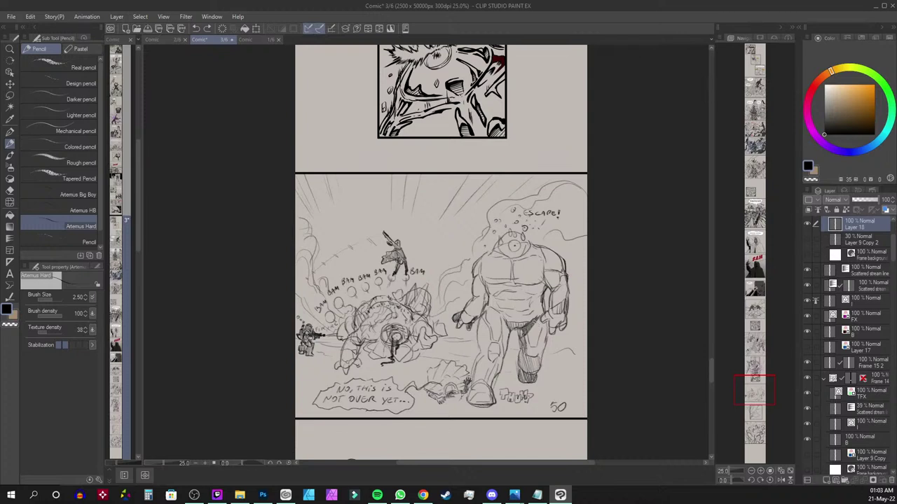
Check which drawing Layer 18 holds by toggling its visibility, and give the layer a darker blue layer color
{"action": "left_click", "coordinate": [807, 223]}
{"action": "left_click", "coordinate": [807, 223]}
{"action": "left_click", "coordinate": [807, 225]}
{"action": "left_click", "coordinate": [806, 223]}
{"action": "left_click", "coordinate": [890, 211]}
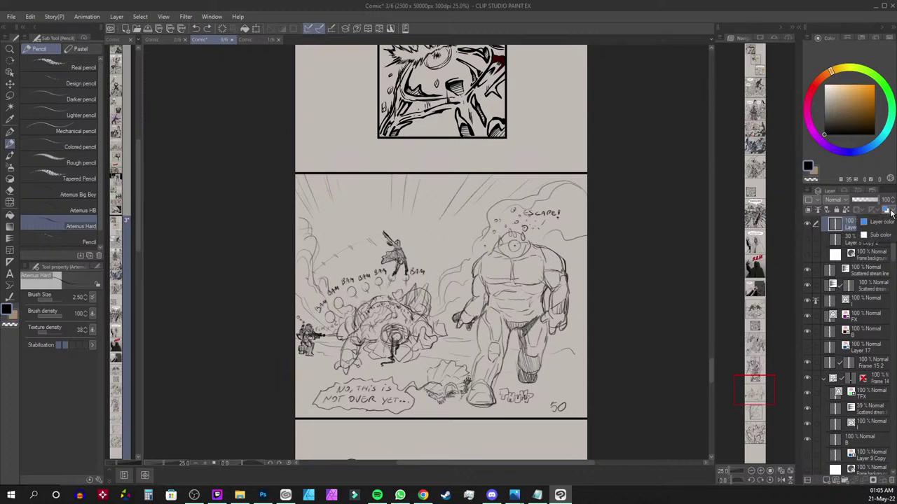
{"action": "left_click", "coordinate": [865, 221]}
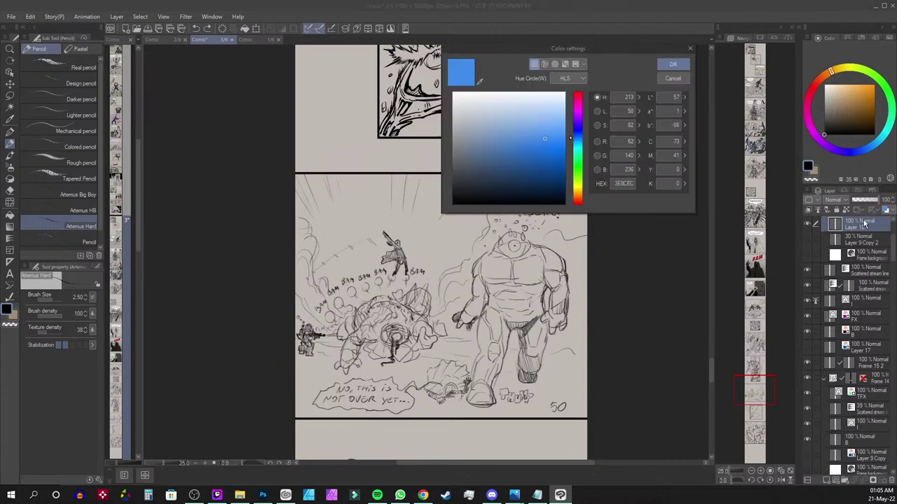
{"action": "left_click", "coordinate": [545, 165]}
{"action": "left_click", "coordinate": [674, 64]}
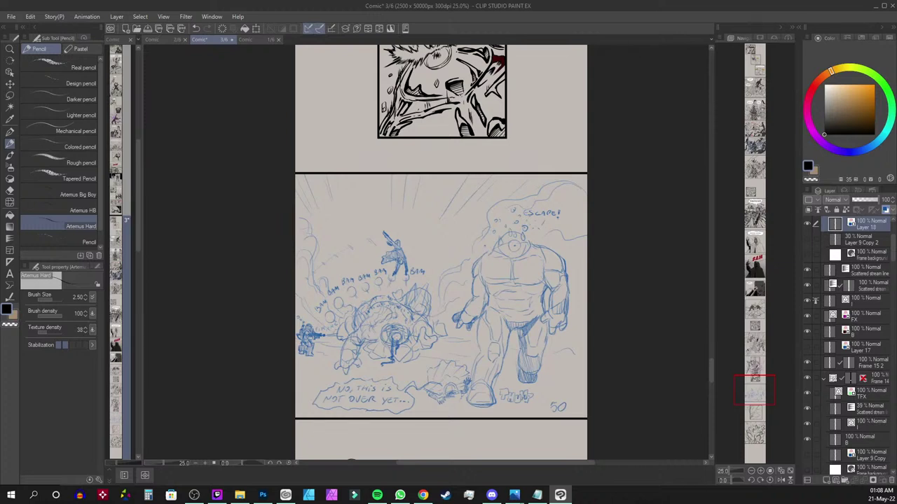
Examine the blue sketch of panel 50, including a close view of the one-eyed giant's upper body
{"action": "key", "text": "alt+Tab"}
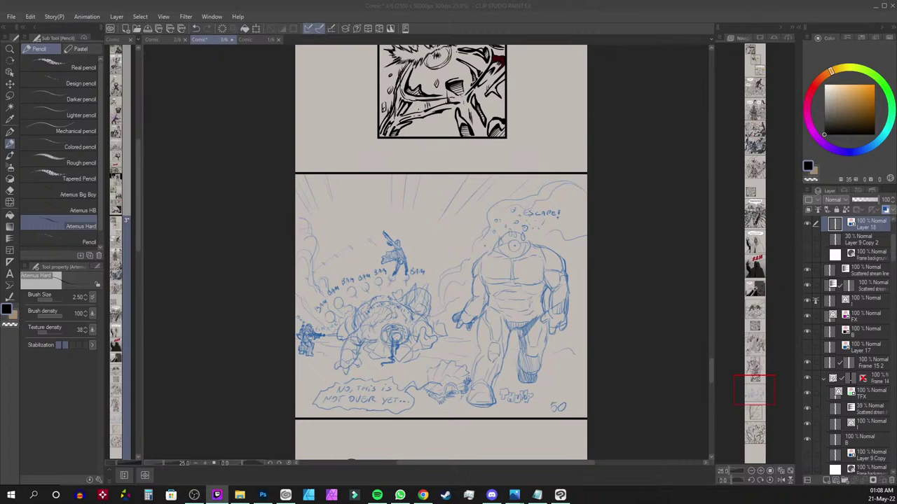
{"action": "left_click_drag", "start_coordinate": [757, 377], "coordinate": [756, 380]}
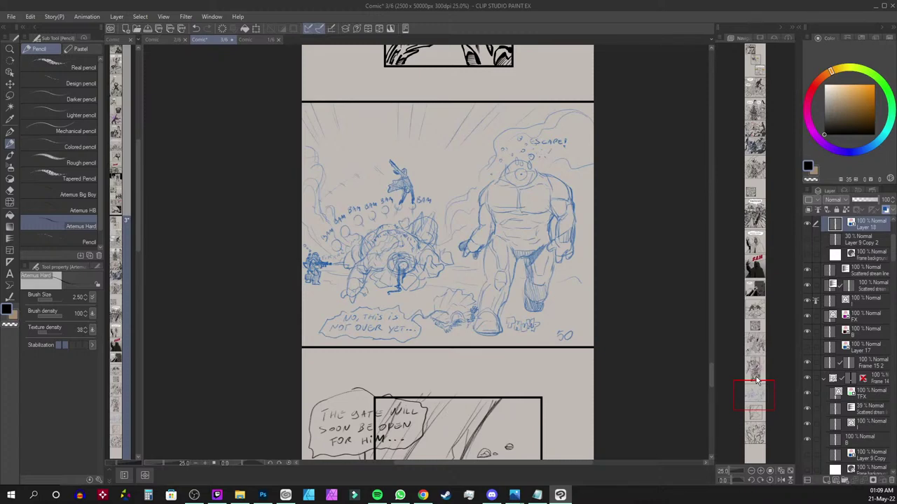
{"action": "left_click_drag", "start_coordinate": [755, 381], "coordinate": [754, 377]}
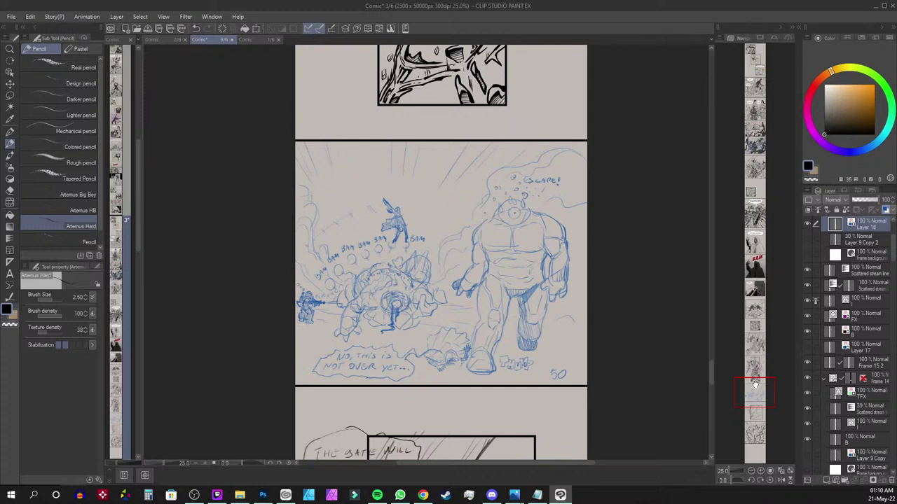
{"action": "left_click_drag", "start_coordinate": [752, 381], "coordinate": [752, 382]}
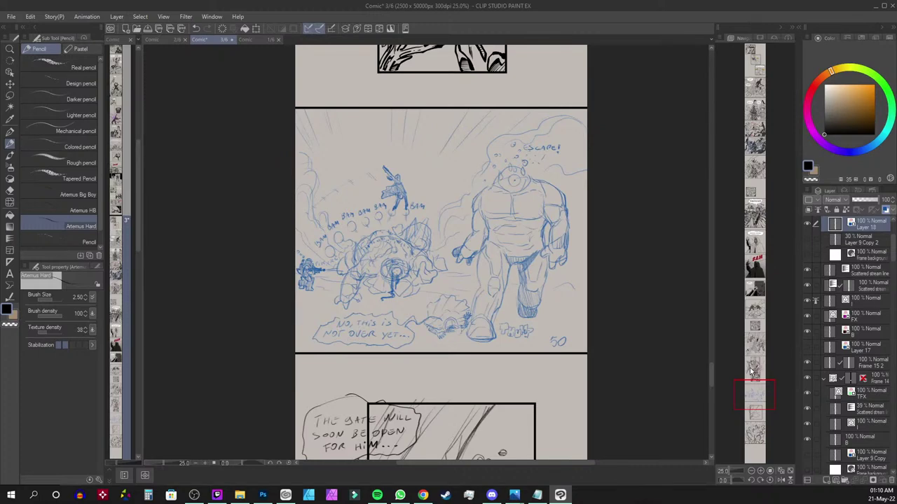
{"action": "left_click_drag", "start_coordinate": [754, 384], "coordinate": [754, 385]}
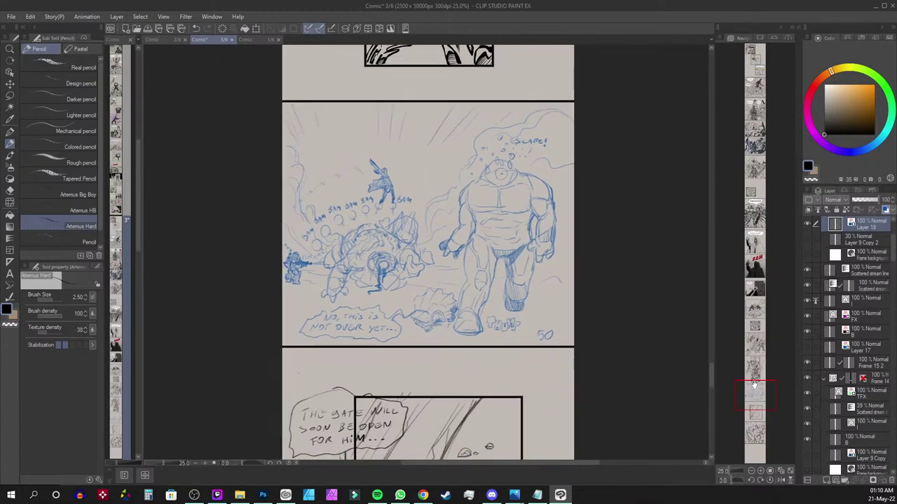
{"action": "key", "text": "ctrl+plus"}
{"action": "key", "text": "ctrl+plus"}
{"action": "key", "text": "ctrl+plus"}
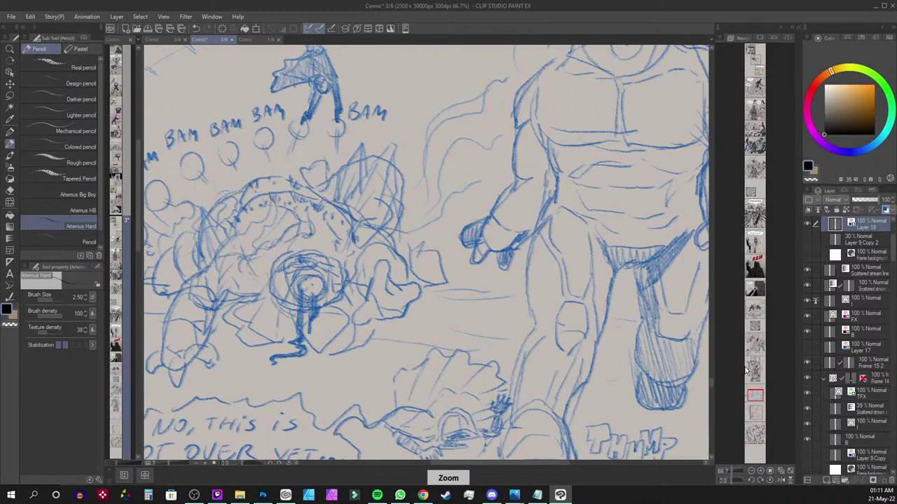
{"action": "left_click_drag", "start_coordinate": [652, 141], "coordinate": [574, 202]}
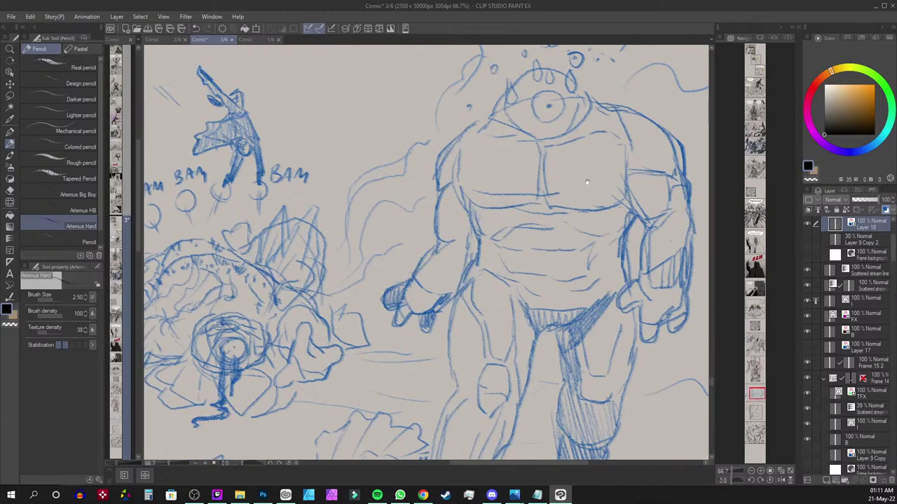
Create a vector layer with the Normal blending mode above Layer 18 and activate the G-pen for inking
{"action": "scroll", "coordinate": [884, 243], "scroll_direction": "up", "scroll_amount": 3}
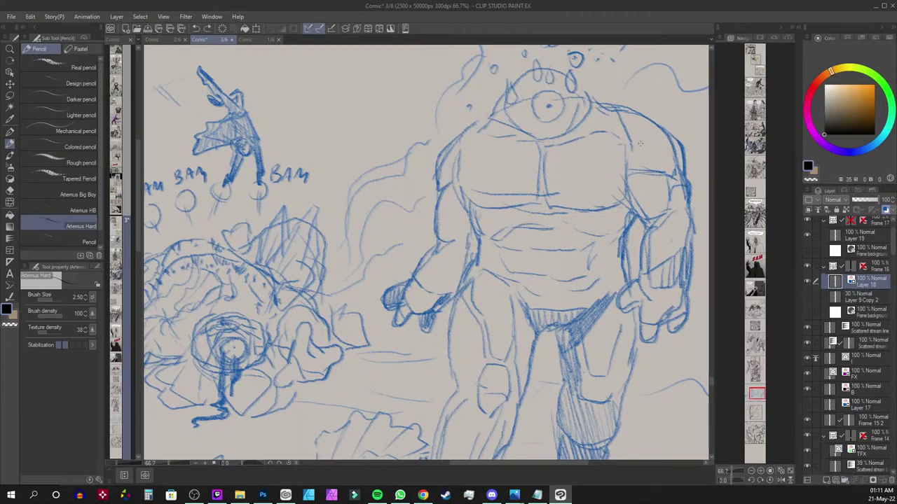
{"action": "key", "text": "ctrl+shift+n"}
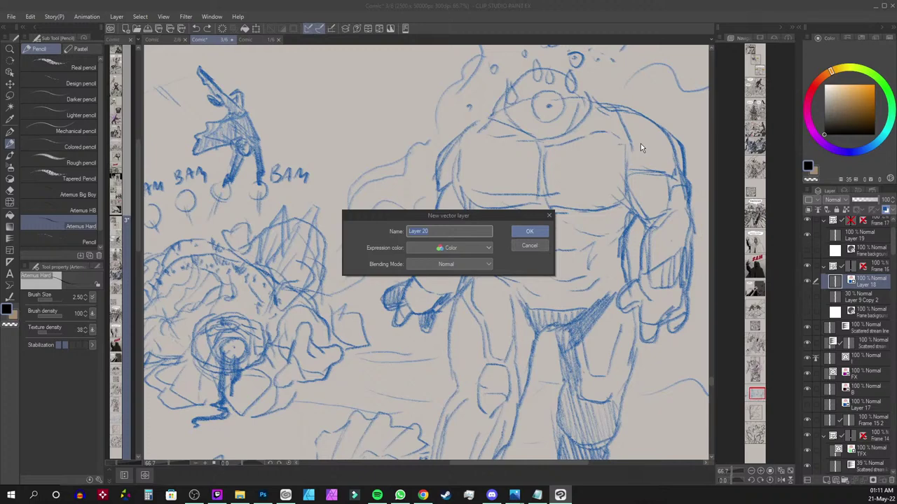
{"action": "key", "text": "Return"}
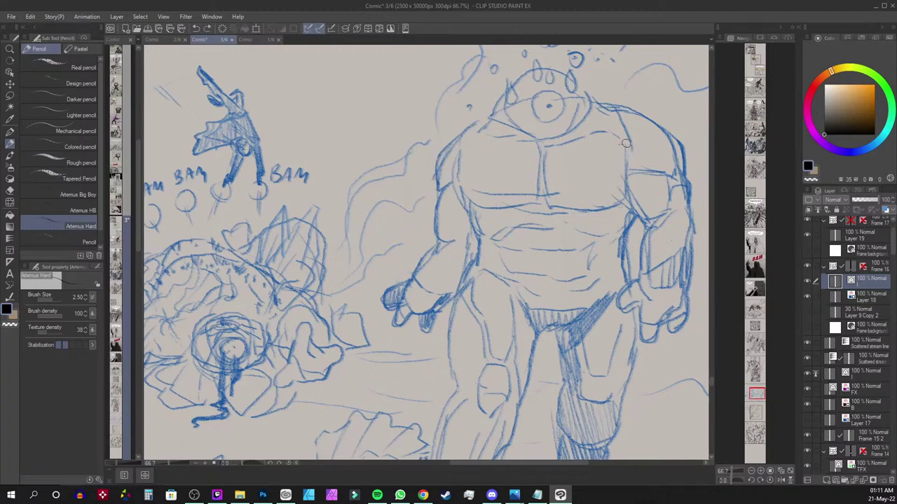
{"action": "key", "text": "p"}
{"action": "left_click_drag", "start_coordinate": [612, 165], "coordinate": [624, 178]}
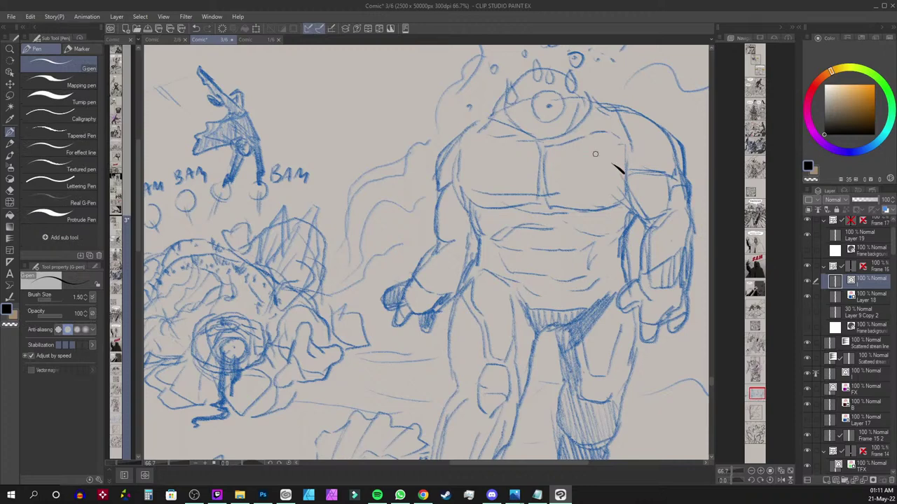
{"action": "key", "text": "ctrl+z"}
Ink the four pointed spikes on the giant's head and the small round bubbles floating around it
{"action": "left_click_drag", "start_coordinate": [587, 161], "coordinate": [553, 270]}
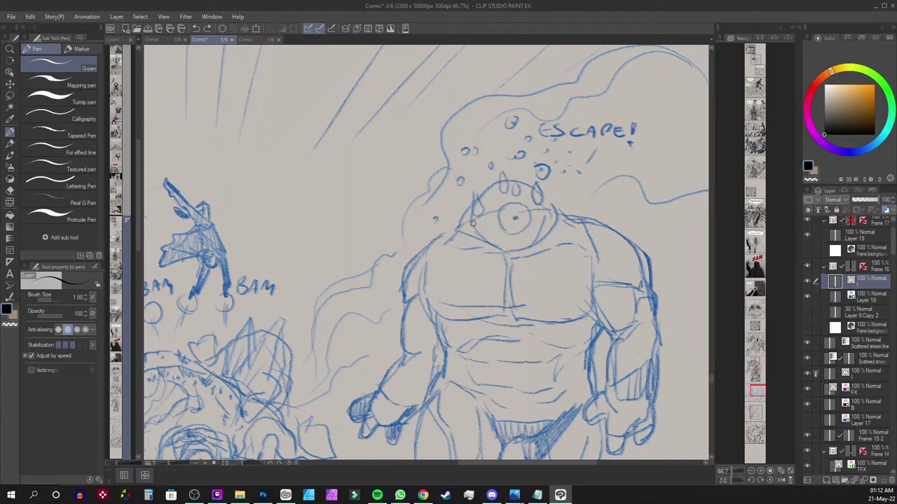
{"action": "mouse_move", "coordinate": [474, 194]}
{"action": "left_mouse_down"}
{"action": "mouse_move", "coordinate": [504, 188]}
{"action": "mouse_move", "coordinate": [502, 170]}
{"action": "mouse_move", "coordinate": [516, 190]}
{"action": "mouse_move", "coordinate": [519, 174]}
{"action": "mouse_move", "coordinate": [537, 195]}
{"action": "mouse_move", "coordinate": [534, 180]}
{"action": "left_mouse_up"}
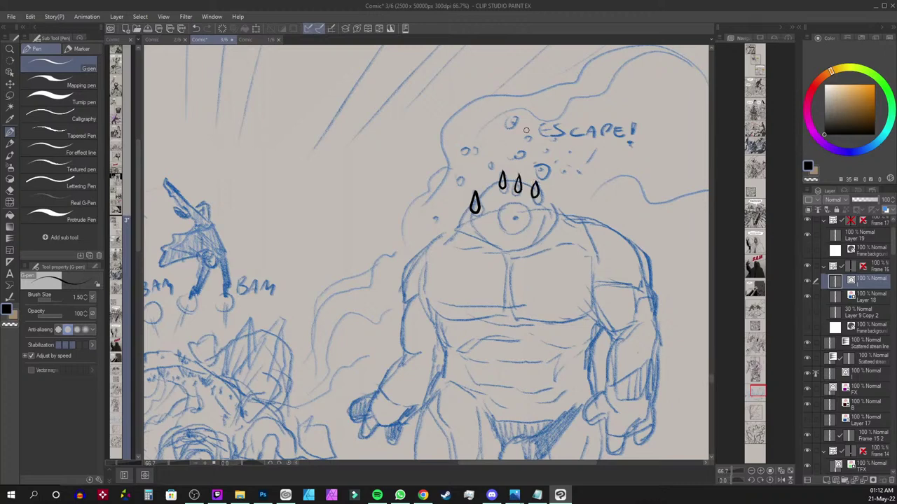
{"action": "left_click_drag", "start_coordinate": [460, 180], "coordinate": [461, 181]}
{"action": "mouse_move", "coordinate": [466, 145]}
{"action": "left_mouse_down"}
{"action": "mouse_move", "coordinate": [490, 167]}
{"action": "mouse_move", "coordinate": [519, 155]}
{"action": "mouse_move", "coordinate": [528, 140]}
{"action": "mouse_move", "coordinate": [547, 153]}
{"action": "mouse_move", "coordinate": [543, 170]}
{"action": "mouse_move", "coordinate": [571, 153]}
{"action": "mouse_move", "coordinate": [568, 183]}
{"action": "left_mouse_up"}
{"action": "left_click_drag", "start_coordinate": [434, 218], "coordinate": [437, 219]}
{"action": "key", "text": "ctrl+z"}
Ink the domed outline of the giant's head and the lower edges around its single eye
{"action": "mouse_move", "coordinate": [499, 182]}
{"action": "left_mouse_down"}
{"action": "mouse_move", "coordinate": [465, 213]}
{"action": "mouse_move", "coordinate": [461, 235]}
{"action": "left_mouse_up"}
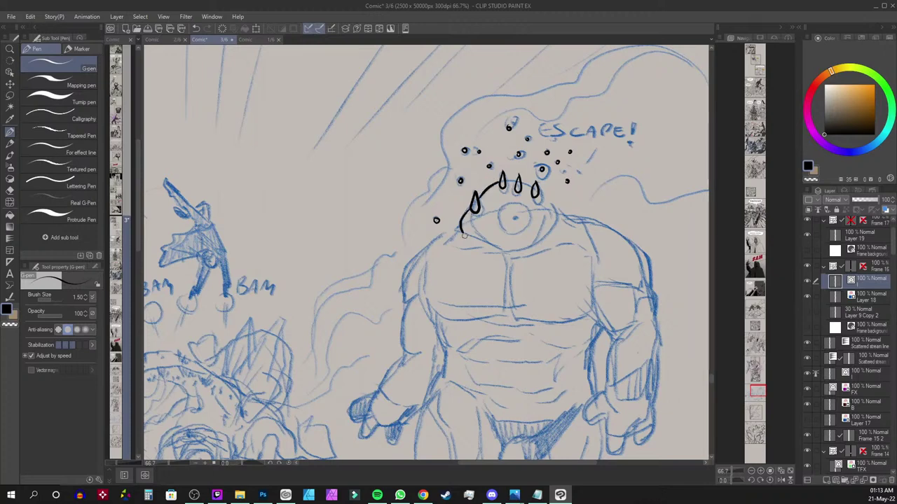
{"action": "mouse_move", "coordinate": [511, 180]}
{"action": "left_mouse_down"}
{"action": "mouse_move", "coordinate": [547, 201]}
{"action": "mouse_move", "coordinate": [552, 233]}
{"action": "mouse_move", "coordinate": [535, 244]}
{"action": "mouse_move", "coordinate": [545, 239]}
{"action": "mouse_move", "coordinate": [544, 211]}
{"action": "mouse_move", "coordinate": [531, 245]}
{"action": "left_mouse_up"}
{"action": "left_click_drag", "start_coordinate": [464, 231], "coordinate": [500, 253]}
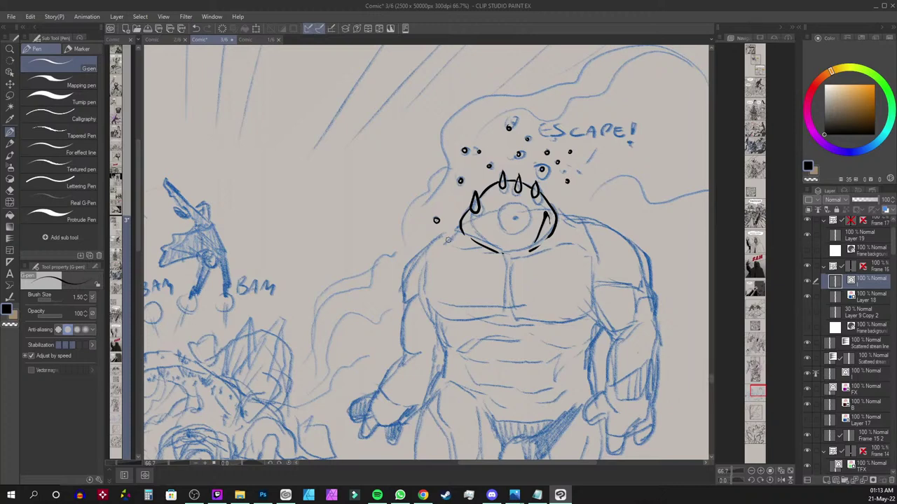
Ink the neck slopes and the full contour and underside of the giant's shoulder nearest the panel edge, thickening its outer curve
{"action": "left_click_drag", "start_coordinate": [459, 224], "coordinate": [434, 242]}
{"action": "left_click_drag", "start_coordinate": [554, 209], "coordinate": [592, 225]}
{"action": "mouse_move", "coordinate": [587, 226]}
{"action": "left_mouse_down"}
{"action": "mouse_move", "coordinate": [638, 243]}
{"action": "mouse_move", "coordinate": [650, 267]}
{"action": "left_mouse_up"}
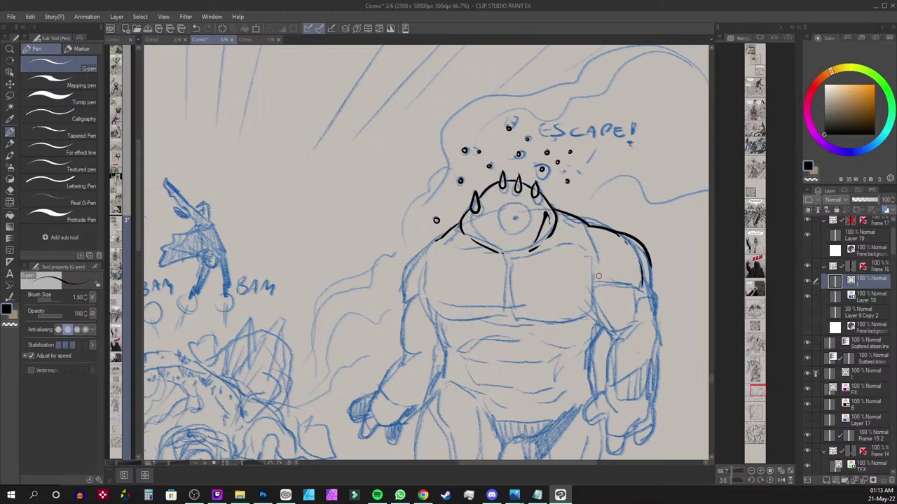
{"action": "left_click_drag", "start_coordinate": [592, 276], "coordinate": [639, 288]}
{"action": "left_click_drag", "start_coordinate": [580, 262], "coordinate": [596, 281]}
{"action": "mouse_move", "coordinate": [647, 259]}
{"action": "left_mouse_down"}
{"action": "mouse_move", "coordinate": [650, 287]}
{"action": "mouse_move", "coordinate": [640, 284]}
{"action": "left_mouse_up"}
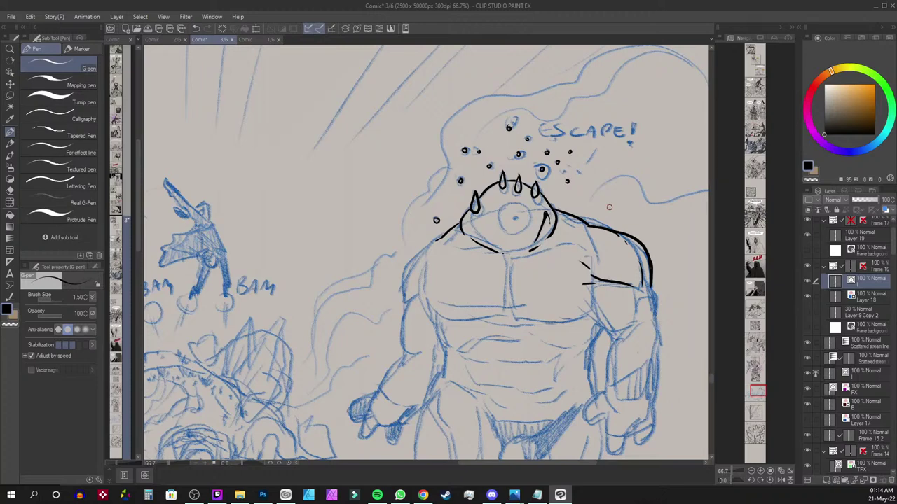
{"action": "left_click_drag", "start_coordinate": [650, 262], "coordinate": [655, 286]}
Ink the shadow shapes in the hollow between the giant's eye and the shoulder nearest the panel edge, and hatch their interior
{"action": "mouse_move", "coordinate": [587, 234]}
{"action": "left_mouse_down"}
{"action": "mouse_move", "coordinate": [584, 249]}
{"action": "mouse_move", "coordinate": [543, 250]}
{"action": "mouse_move", "coordinate": [559, 244]}
{"action": "mouse_move", "coordinate": [557, 231]}
{"action": "mouse_move", "coordinate": [566, 224]}
{"action": "mouse_move", "coordinate": [583, 230]}
{"action": "mouse_move", "coordinate": [578, 241]}
{"action": "mouse_move", "coordinate": [569, 223]}
{"action": "left_mouse_up"}
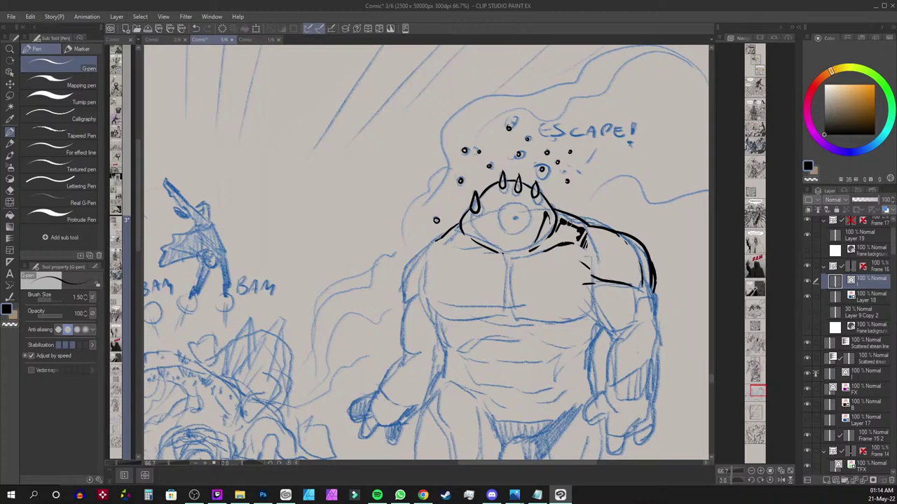
{"action": "mouse_move", "coordinate": [570, 223]}
{"action": "left_mouse_down"}
{"action": "mouse_move", "coordinate": [548, 245]}
{"action": "mouse_move", "coordinate": [568, 239]}
{"action": "left_mouse_up"}
{"action": "scroll", "coordinate": [540, 199], "scroll_direction": "up", "scroll_amount": 1}
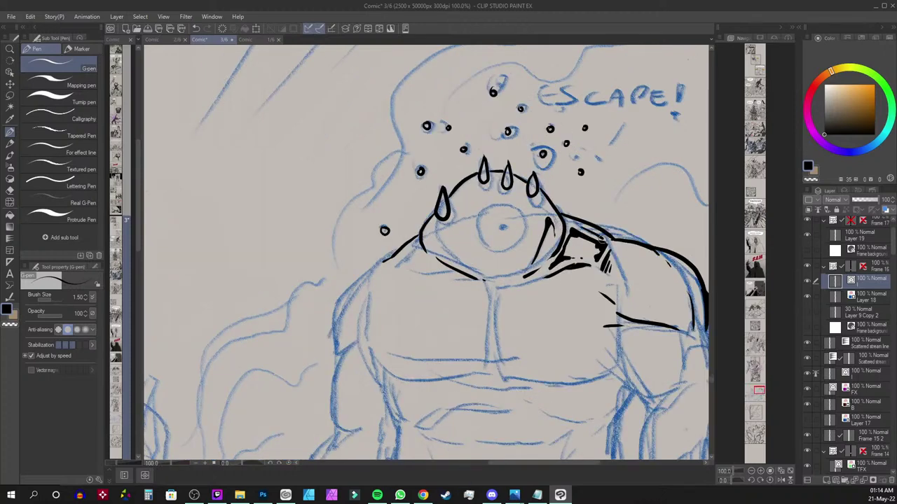
{"action": "left_click_drag", "start_coordinate": [597, 241], "coordinate": [607, 247]}
{"action": "mouse_move", "coordinate": [553, 231]}
{"action": "left_mouse_down"}
{"action": "mouse_move", "coordinate": [550, 247]}
{"action": "mouse_move", "coordinate": [555, 239]}
{"action": "left_mouse_up"}
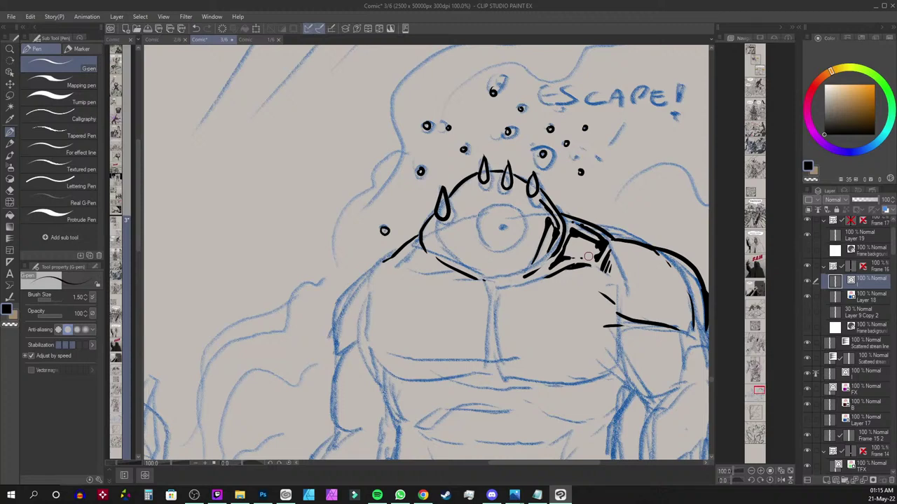
{"action": "left_click_drag", "start_coordinate": [634, 235], "coordinate": [529, 149]}
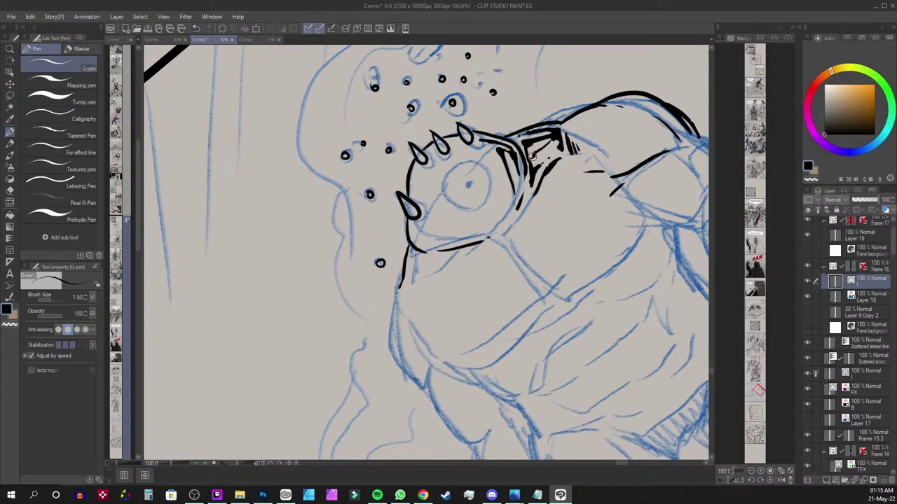
{"action": "mouse_move", "coordinate": [536, 153]}
{"action": "left_mouse_down"}
{"action": "mouse_move", "coordinate": [557, 136]}
{"action": "mouse_move", "coordinate": [547, 158]}
{"action": "mouse_move", "coordinate": [553, 144]}
{"action": "mouse_move", "coordinate": [555, 156]}
{"action": "left_mouse_up"}
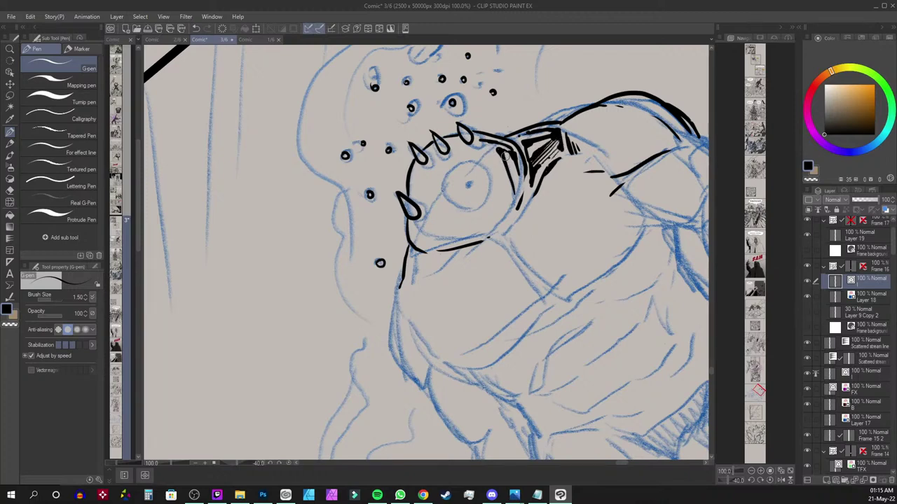
Add black shadows with fine hatching along both sides of the giant's eyeball
{"action": "mouse_move", "coordinate": [502, 150]}
{"action": "left_mouse_down"}
{"action": "mouse_move", "coordinate": [515, 162]}
{"action": "mouse_move", "coordinate": [516, 199]}
{"action": "mouse_move", "coordinate": [523, 184]}
{"action": "mouse_move", "coordinate": [515, 205]}
{"action": "left_mouse_up"}
{"action": "mouse_move", "coordinate": [484, 231]}
{"action": "left_mouse_down"}
{"action": "mouse_move", "coordinate": [425, 225]}
{"action": "mouse_move", "coordinate": [419, 237]}
{"action": "mouse_move", "coordinate": [429, 223]}
{"action": "mouse_move", "coordinate": [496, 228]}
{"action": "left_mouse_up"}
{"action": "mouse_move", "coordinate": [488, 233]}
{"action": "left_mouse_down"}
{"action": "mouse_move", "coordinate": [435, 244]}
{"action": "mouse_move", "coordinate": [429, 222]}
{"action": "mouse_move", "coordinate": [420, 237]}
{"action": "mouse_move", "coordinate": [421, 246]}
{"action": "mouse_move", "coordinate": [466, 239]}
{"action": "left_mouse_up"}
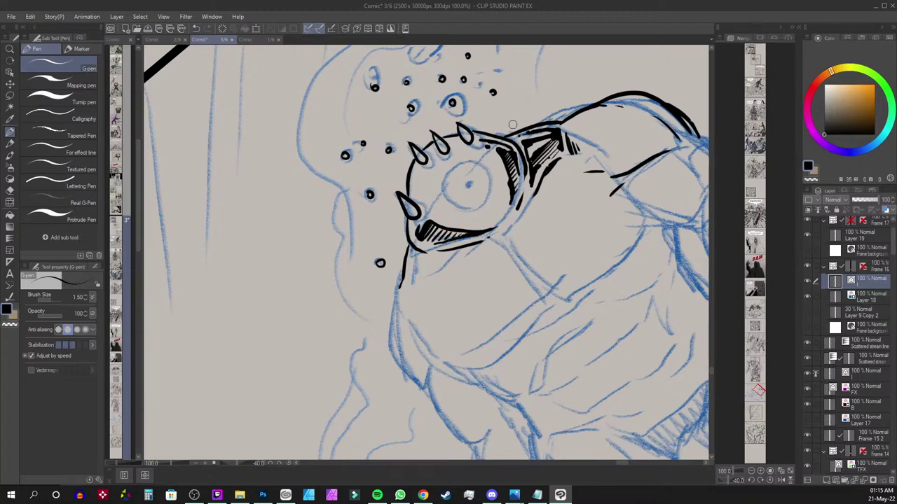
Ink the round iris of the giant's eye with a solid dot pupil at its centre
{"action": "key", "text": "r"}
{"action": "left_click_drag", "start_coordinate": [632, 207], "coordinate": [614, 352]}
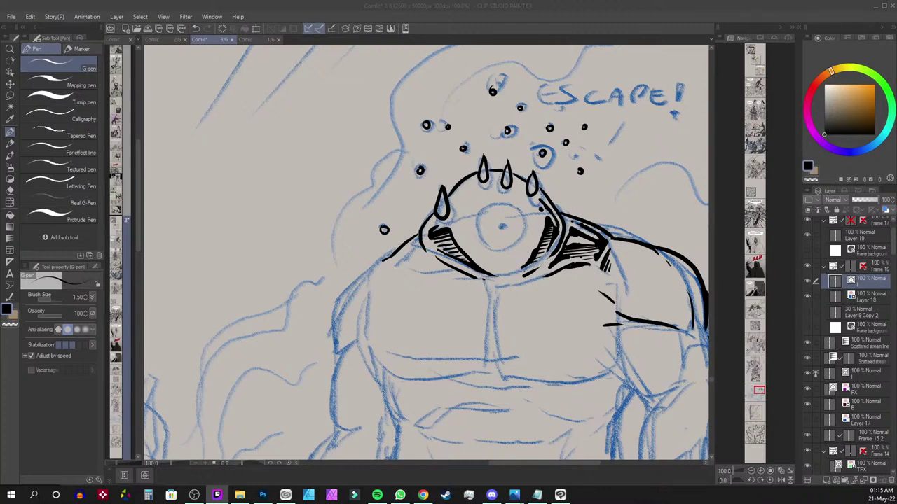
{"action": "left_click", "coordinate": [488, 201]}
{"action": "mouse_move", "coordinate": [495, 203]}
{"action": "left_mouse_down"}
{"action": "mouse_move", "coordinate": [484, 243]}
{"action": "mouse_move", "coordinate": [500, 249]}
{"action": "mouse_move", "coordinate": [524, 224]}
{"action": "mouse_move", "coordinate": [515, 207]}
{"action": "mouse_move", "coordinate": [493, 204]}
{"action": "mouse_move", "coordinate": [481, 214]}
{"action": "mouse_move", "coordinate": [483, 244]}
{"action": "left_mouse_up"}
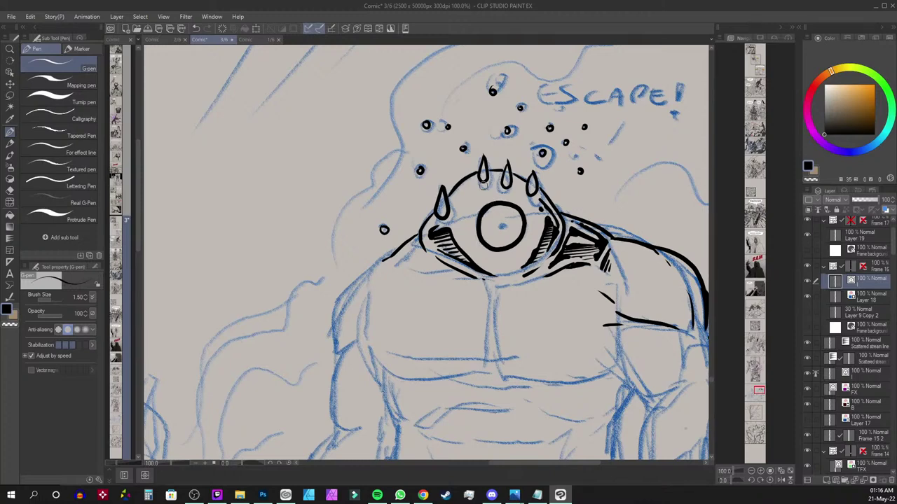
{"action": "left_click_drag", "start_coordinate": [500, 226], "coordinate": [503, 227]}
Ink the broken collar line beneath the giant's eye and add dark shadow marks along the collarbone
{"action": "left_click_drag", "start_coordinate": [496, 288], "coordinate": [535, 279]}
{"action": "mouse_move", "coordinate": [484, 289]}
{"action": "left_mouse_down"}
{"action": "mouse_move", "coordinate": [423, 260]}
{"action": "mouse_move", "coordinate": [428, 273]}
{"action": "mouse_move", "coordinate": [399, 244]}
{"action": "mouse_move", "coordinate": [430, 267]}
{"action": "mouse_move", "coordinate": [417, 265]}
{"action": "mouse_move", "coordinate": [464, 280]}
{"action": "mouse_move", "coordinate": [446, 269]}
{"action": "left_mouse_up"}
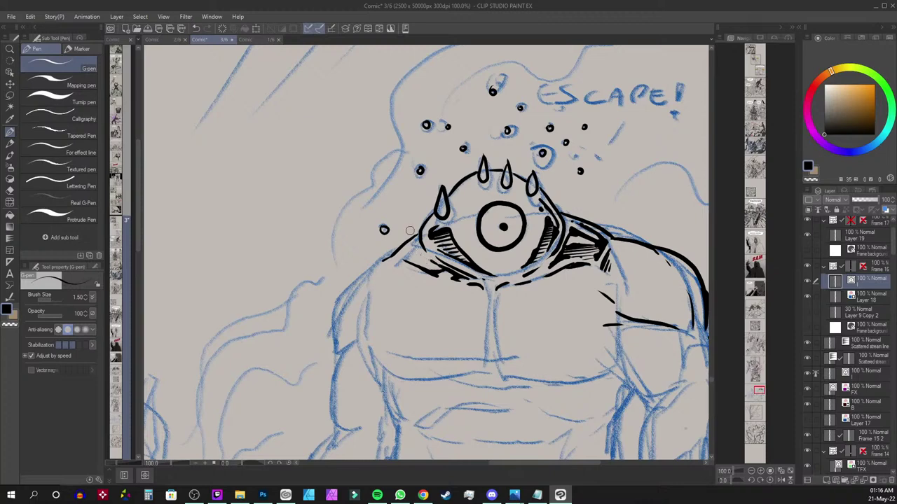
{"action": "mouse_move", "coordinate": [420, 254]}
{"action": "left_mouse_down"}
{"action": "mouse_move", "coordinate": [402, 263]}
{"action": "mouse_move", "coordinate": [430, 261]}
{"action": "left_mouse_up"}
{"action": "left_click_drag", "start_coordinate": [423, 254], "coordinate": [436, 265]}
{"action": "left_click_drag", "start_coordinate": [428, 257], "coordinate": [437, 266]}
Ink the outer contour of the giant's shoulder facing the rubble with a heavy tapered line up to the neck
{"action": "left_click_drag", "start_coordinate": [390, 255], "coordinate": [336, 304]}
{"action": "mouse_move", "coordinate": [363, 275]}
{"action": "left_mouse_down"}
{"action": "mouse_move", "coordinate": [339, 324]}
{"action": "mouse_move", "coordinate": [342, 343]}
{"action": "left_mouse_up"}
{"action": "mouse_move", "coordinate": [340, 312]}
{"action": "left_mouse_down"}
{"action": "mouse_move", "coordinate": [371, 258]}
{"action": "mouse_move", "coordinate": [394, 248]}
{"action": "left_mouse_up"}
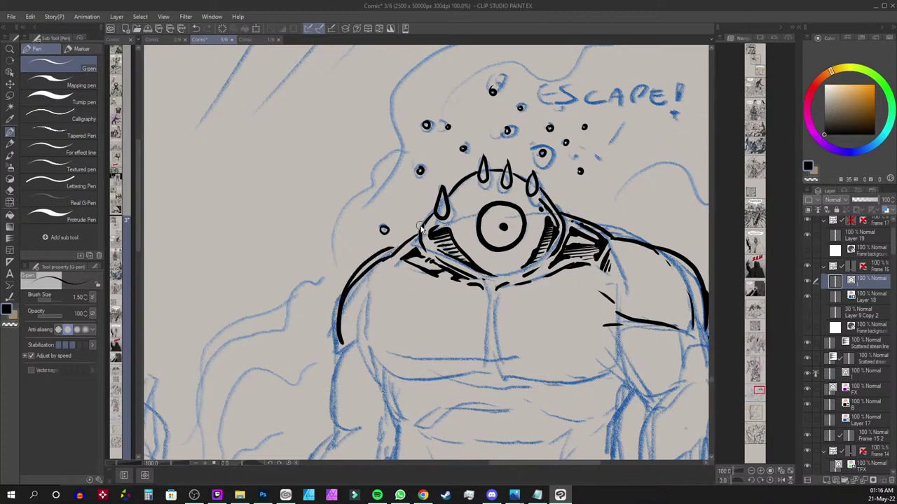
{"action": "key", "text": "ctrl+z"}
{"action": "mouse_move", "coordinate": [355, 280]}
{"action": "left_mouse_down"}
{"action": "mouse_move", "coordinate": [380, 249]}
{"action": "mouse_move", "coordinate": [404, 244]}
{"action": "mouse_move", "coordinate": [379, 253]}
{"action": "mouse_move", "coordinate": [346, 289]}
{"action": "left_mouse_up"}
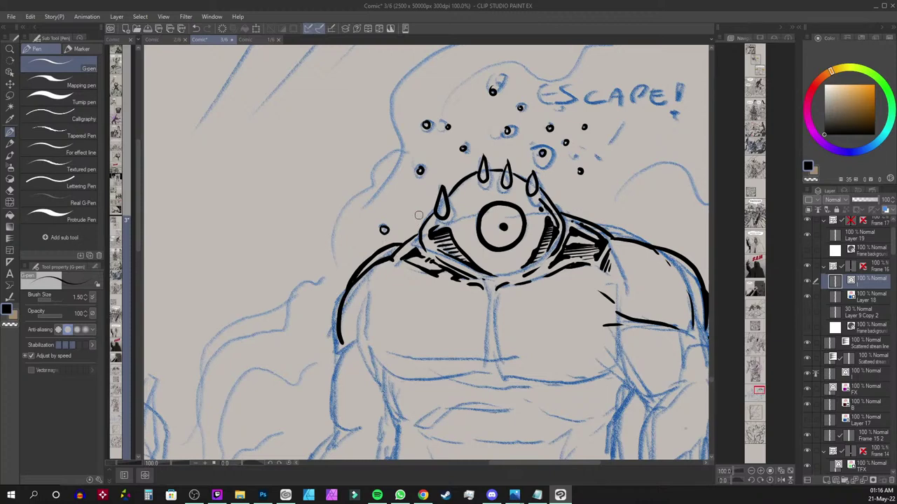
Ink the lower contours of both pectorals and the broken centre line dividing the giant's chest
{"action": "mouse_move", "coordinate": [367, 326]}
{"action": "left_mouse_down"}
{"action": "mouse_move", "coordinate": [278, 303]}
{"action": "mouse_move", "coordinate": [275, 274]}
{"action": "mouse_move", "coordinate": [291, 248]}
{"action": "mouse_move", "coordinate": [319, 297]}
{"action": "mouse_move", "coordinate": [459, 305]}
{"action": "mouse_move", "coordinate": [540, 293]}
{"action": "mouse_move", "coordinate": [444, 301]}
{"action": "left_mouse_up"}
{"action": "key", "text": "ctrl+z"}
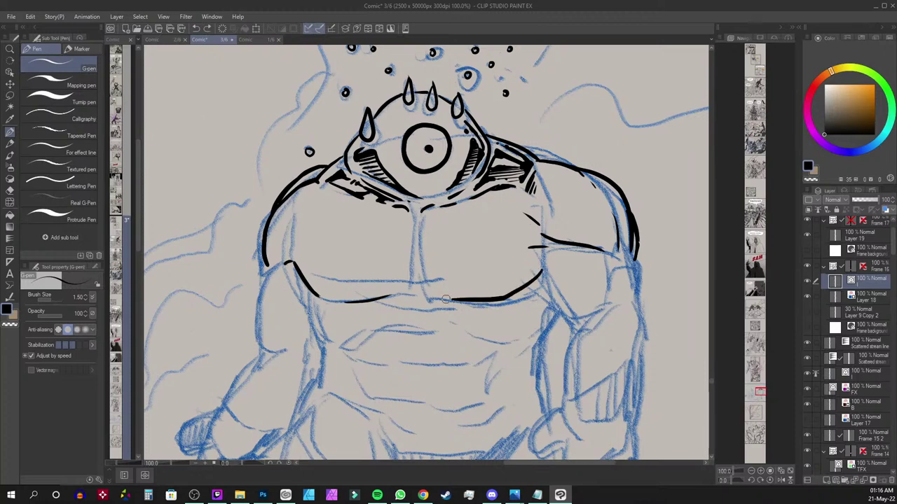
{"action": "mouse_move", "coordinate": [418, 245]}
{"action": "left_mouse_down"}
{"action": "mouse_move", "coordinate": [437, 235]}
{"action": "mouse_move", "coordinate": [420, 266]}
{"action": "left_mouse_up"}
{"action": "mouse_move", "coordinate": [409, 223]}
{"action": "left_mouse_down"}
{"action": "mouse_move", "coordinate": [395, 298]}
{"action": "mouse_move", "coordinate": [423, 297]}
{"action": "left_mouse_up"}
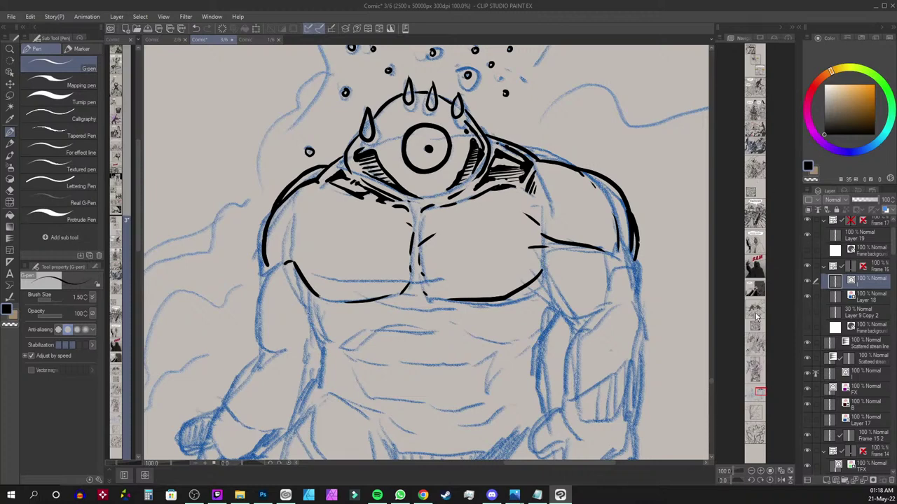
Examine the inked THUD panel and the overall progress of the giant in panel 50
{"action": "double_click", "coordinate": [754, 372]}
{"action": "key", "text": "ctrl+minus"}
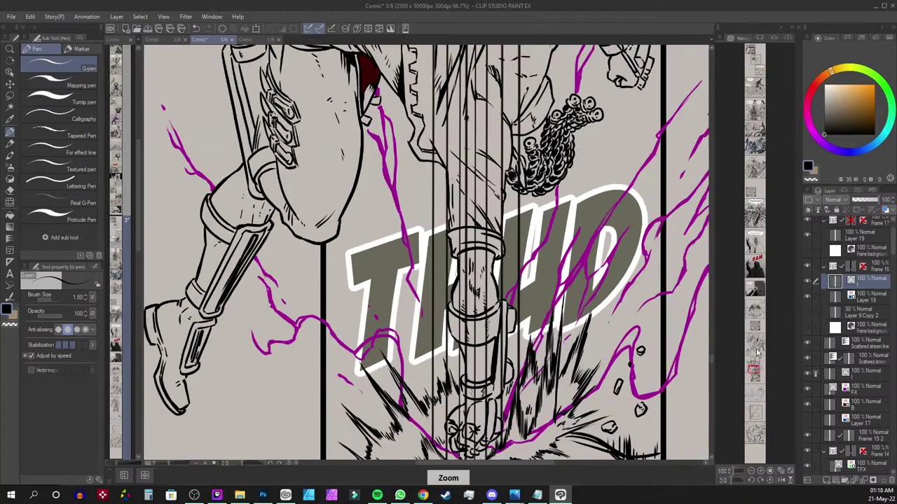
{"action": "key", "text": "ctrl+minus"}
{"action": "key", "text": "ctrl+minus"}
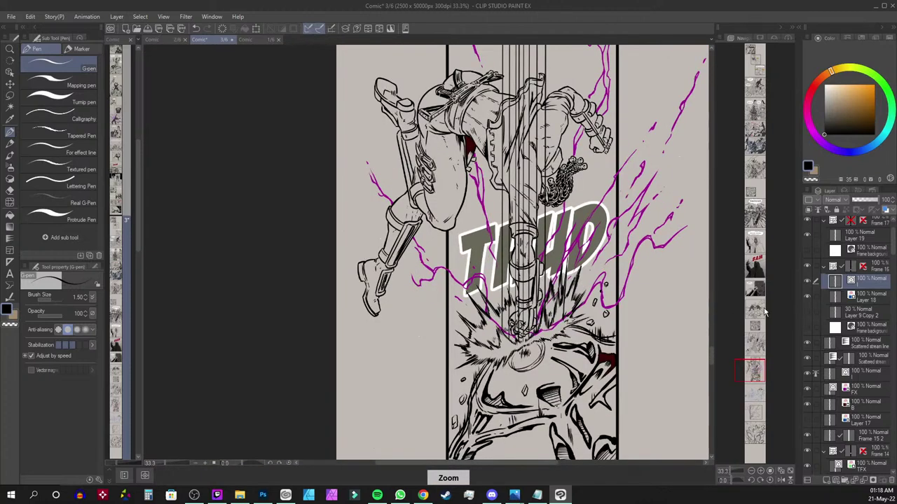
{"action": "key", "text": "ctrl+plus"}
{"action": "left_click_drag", "start_coordinate": [754, 373], "coordinate": [759, 403]}
{"action": "double_click", "coordinate": [756, 394]}
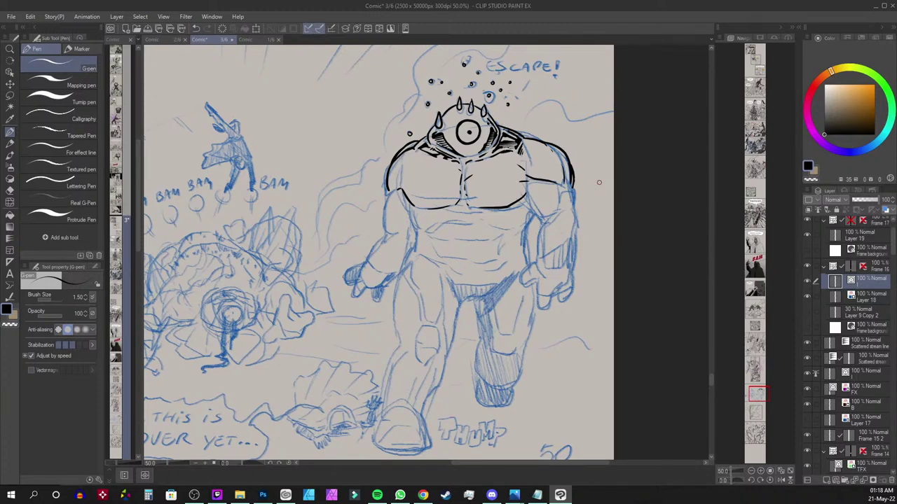
Ink a curved muscle line and an angular shadow shape inside the giant's shoulder nearest the panel edge
{"action": "scroll", "coordinate": [599, 182], "scroll_direction": "up", "scroll_amount": 5}
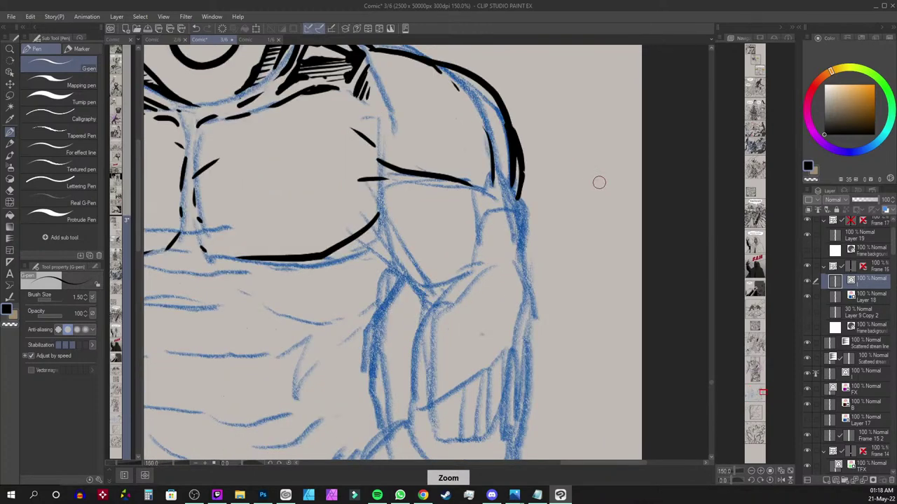
{"action": "left_click_drag", "start_coordinate": [599, 182], "coordinate": [645, 231]}
{"action": "left_click_drag", "start_coordinate": [477, 129], "coordinate": [526, 205]}
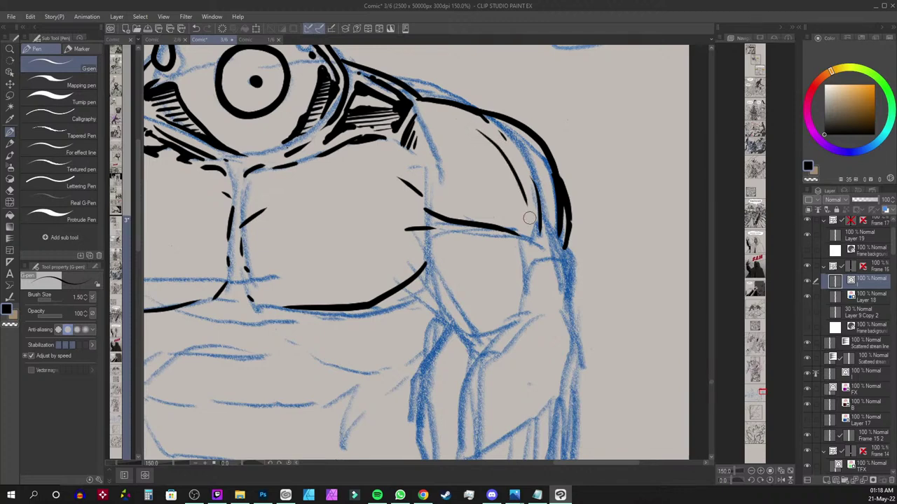
{"action": "left_click_drag", "start_coordinate": [478, 130], "coordinate": [527, 222]}
{"action": "mouse_move", "coordinate": [520, 186]}
{"action": "left_mouse_down"}
{"action": "mouse_move", "coordinate": [476, 131]}
{"action": "mouse_move", "coordinate": [510, 171]}
{"action": "mouse_move", "coordinate": [523, 214]}
{"action": "left_mouse_up"}
{"action": "mouse_move", "coordinate": [501, 181]}
{"action": "left_mouse_down"}
{"action": "mouse_move", "coordinate": [471, 209]}
{"action": "mouse_move", "coordinate": [479, 185]}
{"action": "mouse_move", "coordinate": [483, 204]}
{"action": "mouse_move", "coordinate": [470, 208]}
{"action": "mouse_move", "coordinate": [481, 184]}
{"action": "mouse_move", "coordinate": [506, 168]}
{"action": "mouse_move", "coordinate": [500, 180]}
{"action": "mouse_move", "coordinate": [526, 226]}
{"action": "left_mouse_up"}
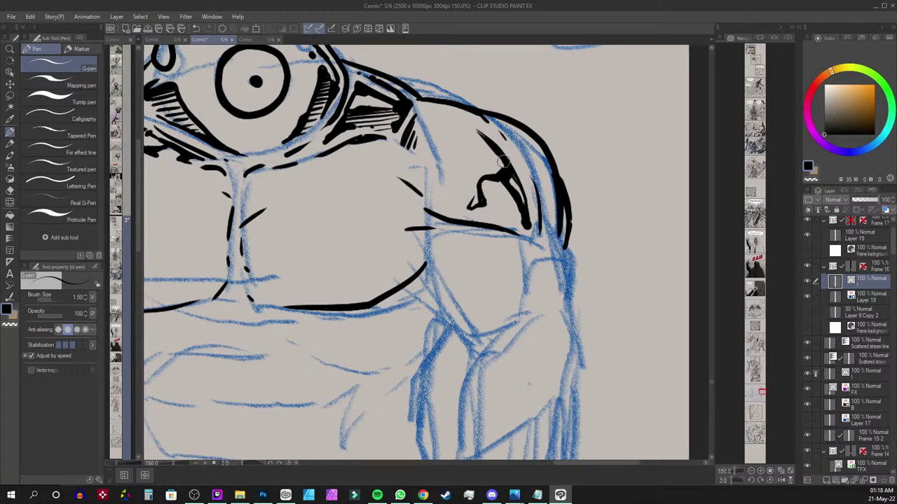
{"action": "mouse_move", "coordinate": [519, 170]}
{"action": "left_mouse_down"}
{"action": "mouse_move", "coordinate": [530, 190]}
{"action": "mouse_move", "coordinate": [522, 166]}
{"action": "mouse_move", "coordinate": [532, 215]}
{"action": "mouse_move", "coordinate": [520, 160]}
{"action": "left_mouse_up"}
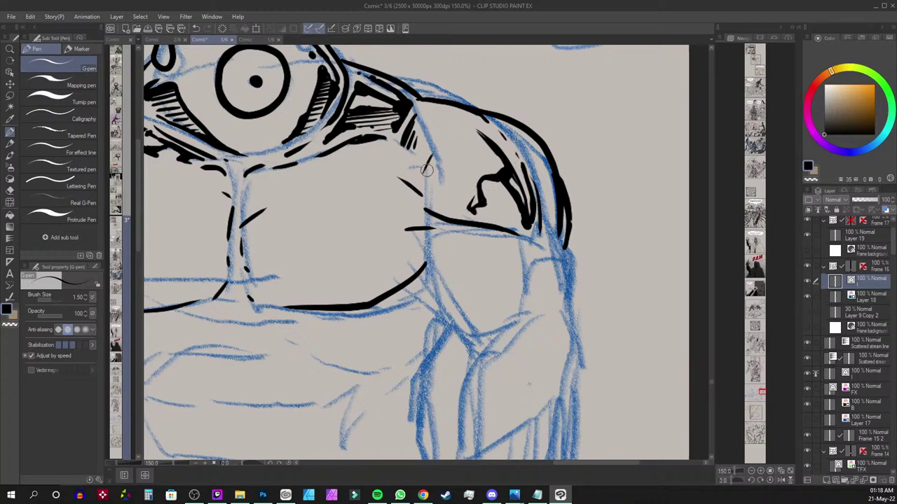
Ink the fold where the chest meets the shoulder nearest the panel edge and add small jagged shadow marks beside it
{"action": "left_click_drag", "start_coordinate": [425, 171], "coordinate": [425, 160]}
{"action": "mouse_move", "coordinate": [429, 153]}
{"action": "left_mouse_down"}
{"action": "mouse_move", "coordinate": [441, 175]}
{"action": "mouse_move", "coordinate": [439, 203]}
{"action": "left_mouse_up"}
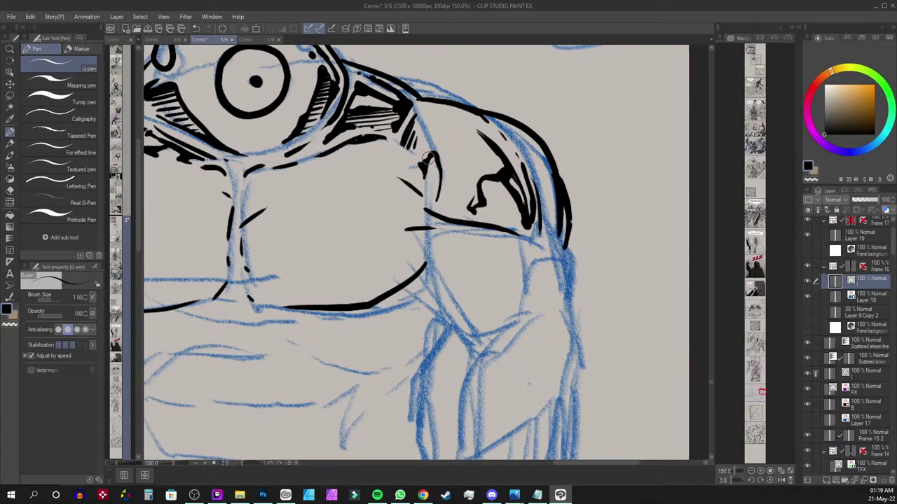
{"action": "mouse_move", "coordinate": [438, 162]}
{"action": "left_mouse_down"}
{"action": "mouse_move", "coordinate": [434, 202]}
{"action": "mouse_move", "coordinate": [439, 176]}
{"action": "mouse_move", "coordinate": [434, 202]}
{"action": "mouse_move", "coordinate": [440, 167]}
{"action": "left_mouse_up"}
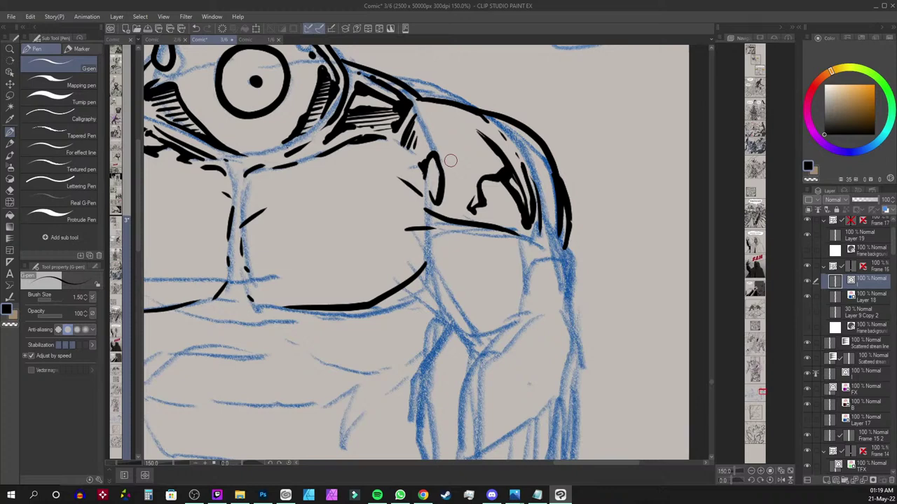
{"action": "mouse_move", "coordinate": [412, 171]}
{"action": "left_mouse_down"}
{"action": "mouse_move", "coordinate": [397, 159]}
{"action": "mouse_move", "coordinate": [407, 173]}
{"action": "mouse_move", "coordinate": [400, 166]}
{"action": "mouse_move", "coordinate": [404, 220]}
{"action": "left_mouse_up"}
{"action": "mouse_move", "coordinate": [411, 199]}
{"action": "left_mouse_down"}
{"action": "mouse_move", "coordinate": [398, 189]}
{"action": "mouse_move", "coordinate": [399, 197]}
{"action": "left_mouse_up"}
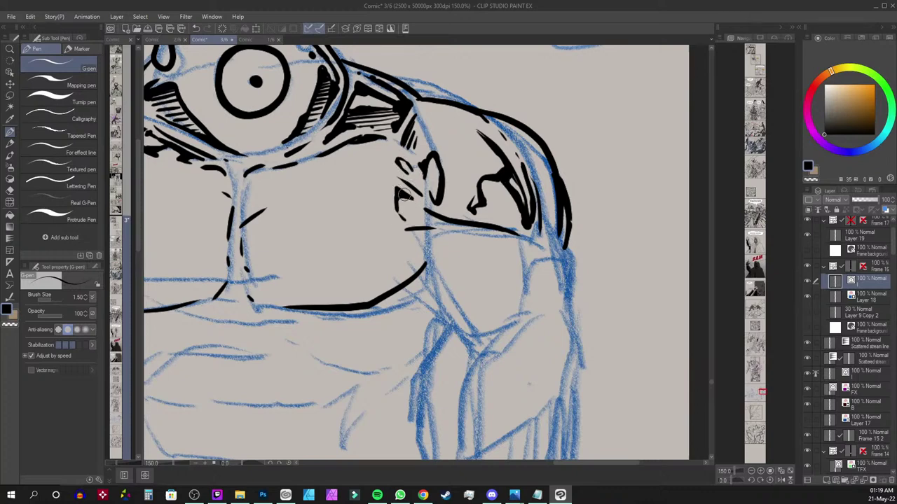
{"action": "mouse_move", "coordinate": [397, 166]}
{"action": "left_mouse_down"}
{"action": "mouse_move", "coordinate": [403, 159]}
{"action": "mouse_move", "coordinate": [391, 166]}
{"action": "left_mouse_up"}
Close the angular shoulder shadow shape and add contour strokes, dots and short dashes along the shoulder's upper curve
{"action": "left_click_drag", "start_coordinate": [481, 206], "coordinate": [504, 221]}
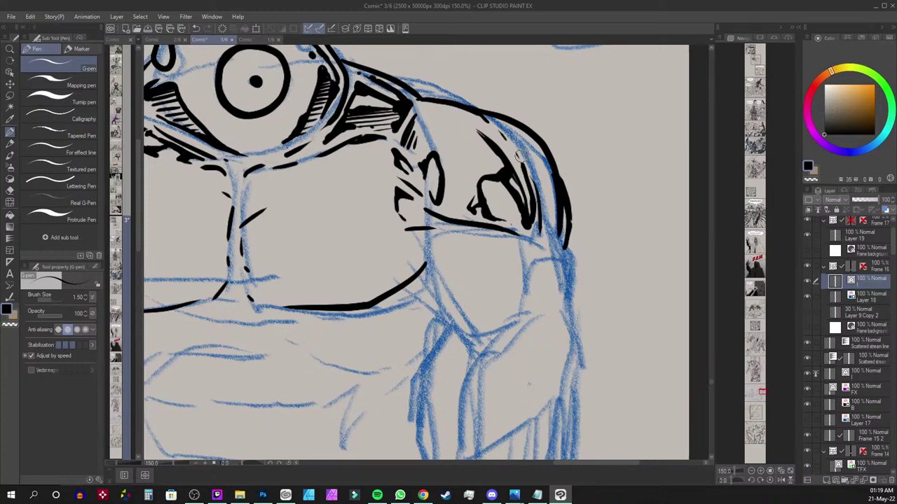
{"action": "left_click_drag", "start_coordinate": [538, 161], "coordinate": [545, 227]}
{"action": "left_click_drag", "start_coordinate": [541, 160], "coordinate": [553, 229]}
{"action": "left_click", "coordinate": [526, 145]}
{"action": "left_click", "coordinate": [517, 135]}
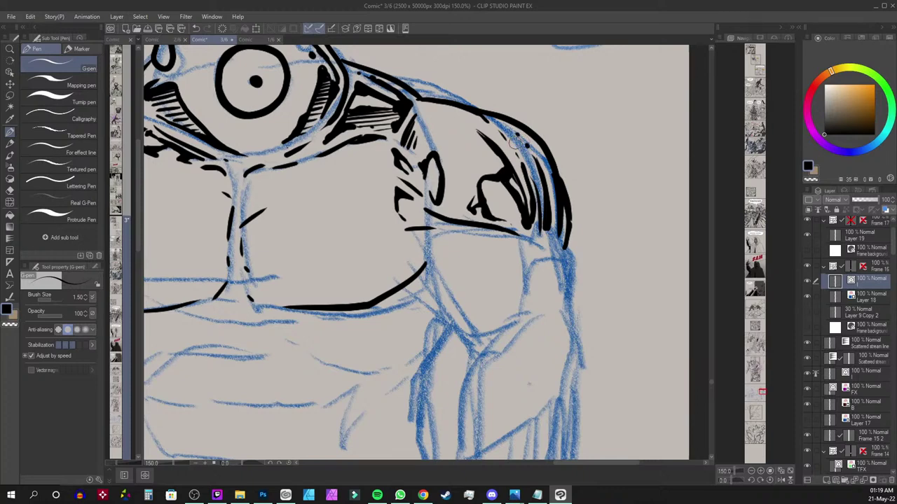
{"action": "mouse_move", "coordinate": [429, 119]}
{"action": "left_mouse_down"}
{"action": "mouse_move", "coordinate": [431, 134]}
{"action": "mouse_move", "coordinate": [438, 124]}
{"action": "mouse_move", "coordinate": [453, 133]}
{"action": "left_mouse_up"}
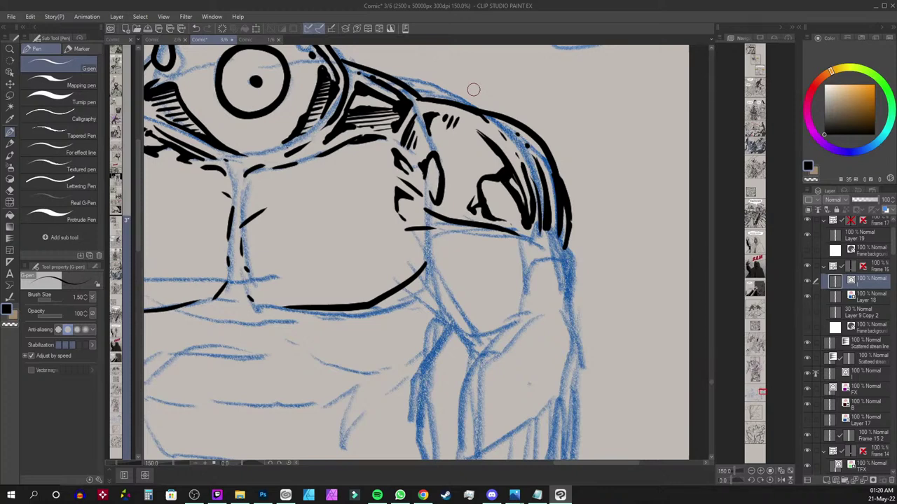
Fill the angular shadow shape on the giant's shoulder with parallel hatching lines using the G-pen
{"action": "key", "text": "r"}
{"action": "left_click_drag", "start_coordinate": [549, 184], "coordinate": [444, 107]}
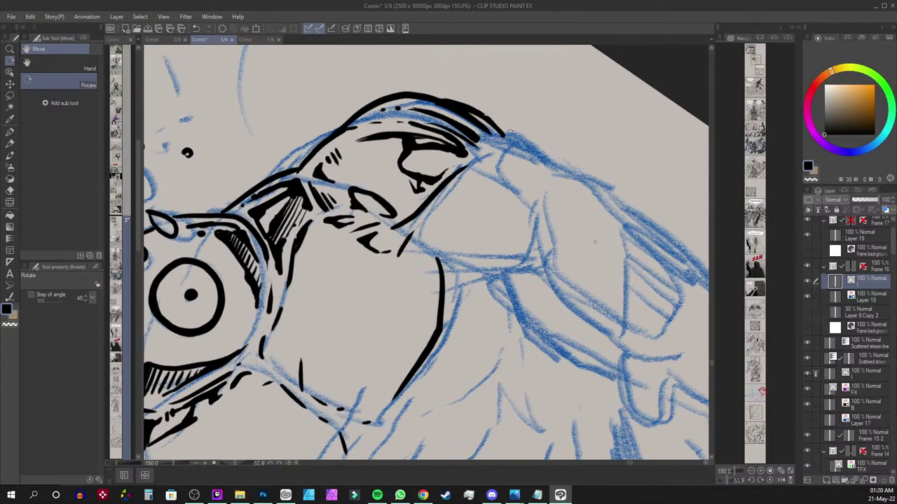
{"action": "key", "text": "p"}
{"action": "left_click_drag", "start_coordinate": [408, 154], "coordinate": [402, 165]}
{"action": "left_click_drag", "start_coordinate": [413, 153], "coordinate": [411, 167]}
{"action": "mouse_move", "coordinate": [428, 152]}
{"action": "left_mouse_down"}
{"action": "mouse_move", "coordinate": [414, 169]}
{"action": "mouse_move", "coordinate": [436, 172]}
{"action": "left_mouse_up"}
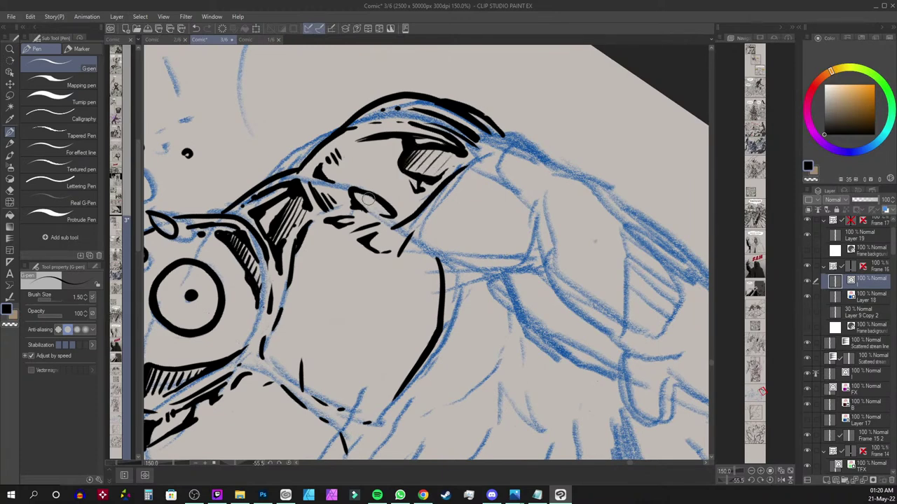
Hatch the small oval shadow on the cyclops's shoulder and add short ink ticks at the shoulder's outer end
{"action": "mouse_move", "coordinate": [353, 191]}
{"action": "left_mouse_down"}
{"action": "mouse_move", "coordinate": [373, 212]}
{"action": "mouse_move", "coordinate": [387, 211]}
{"action": "mouse_move", "coordinate": [389, 221]}
{"action": "left_mouse_up"}
{"action": "mouse_move", "coordinate": [472, 136]}
{"action": "left_mouse_down"}
{"action": "mouse_move", "coordinate": [477, 154]}
{"action": "mouse_move", "coordinate": [469, 152]}
{"action": "mouse_move", "coordinate": [485, 147]}
{"action": "left_mouse_up"}
{"action": "left_click_drag", "start_coordinate": [486, 142], "coordinate": [490, 146]}
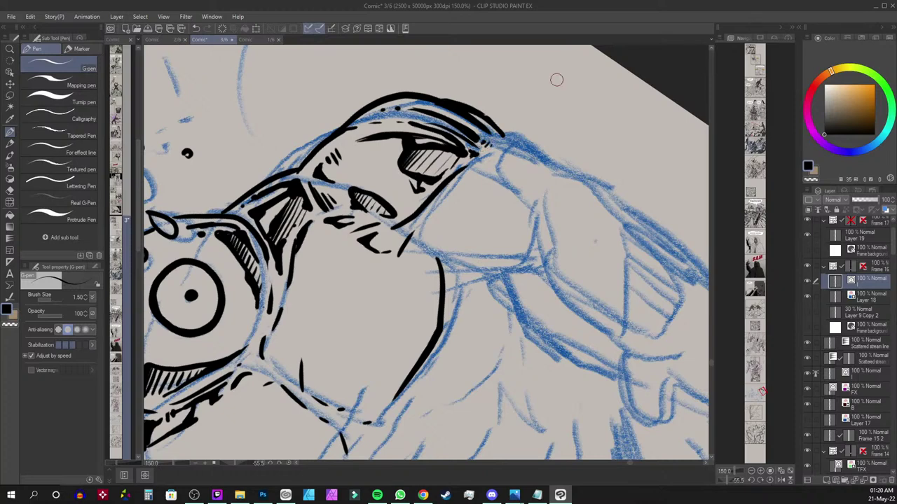
Ink the upper arm below the shoulder with the G-pen, tracing the outer elbow bulge and the rounded biceps outline
{"action": "key", "text": "r"}
{"action": "left_click_drag", "start_coordinate": [556, 79], "coordinate": [581, 276]}
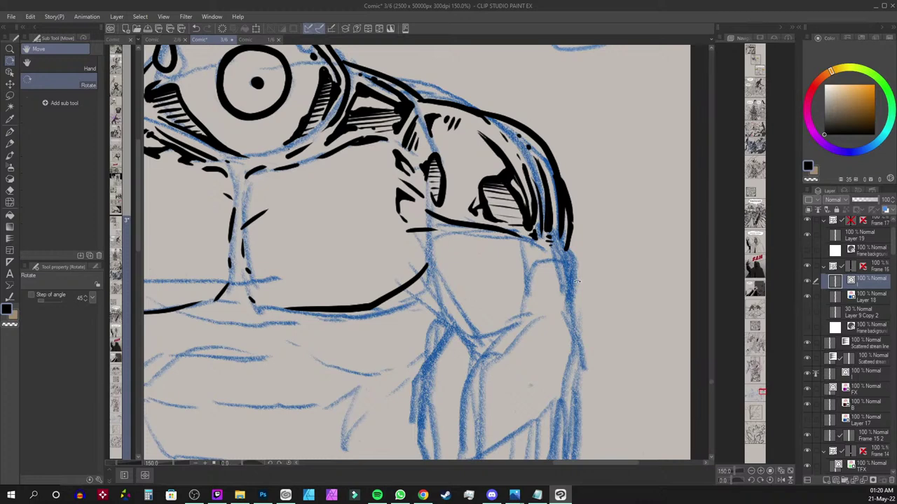
{"action": "key", "text": "p"}
{"action": "mouse_move", "coordinate": [585, 236]}
{"action": "left_mouse_down"}
{"action": "mouse_move", "coordinate": [533, 159]}
{"action": "mouse_move", "coordinate": [529, 200]}
{"action": "left_mouse_up"}
{"action": "left_click_drag", "start_coordinate": [528, 203], "coordinate": [524, 218]}
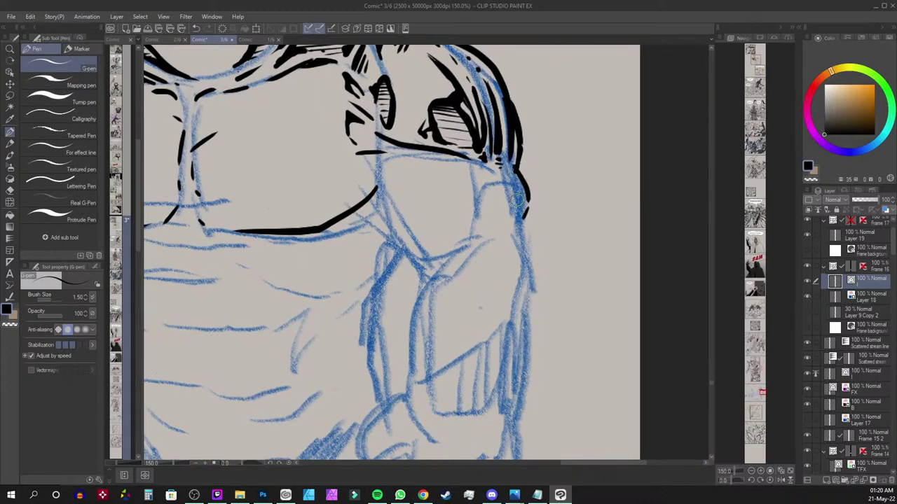
{"action": "left_click_drag", "start_coordinate": [515, 169], "coordinate": [524, 210]}
{"action": "mouse_move", "coordinate": [482, 181]}
{"action": "left_mouse_down"}
{"action": "mouse_move", "coordinate": [474, 225]}
{"action": "mouse_move", "coordinate": [451, 255]}
{"action": "left_mouse_up"}
{"action": "mouse_move", "coordinate": [386, 142]}
{"action": "left_mouse_down"}
{"action": "mouse_move", "coordinate": [380, 198]}
{"action": "mouse_move", "coordinate": [413, 277]}
{"action": "left_mouse_up"}
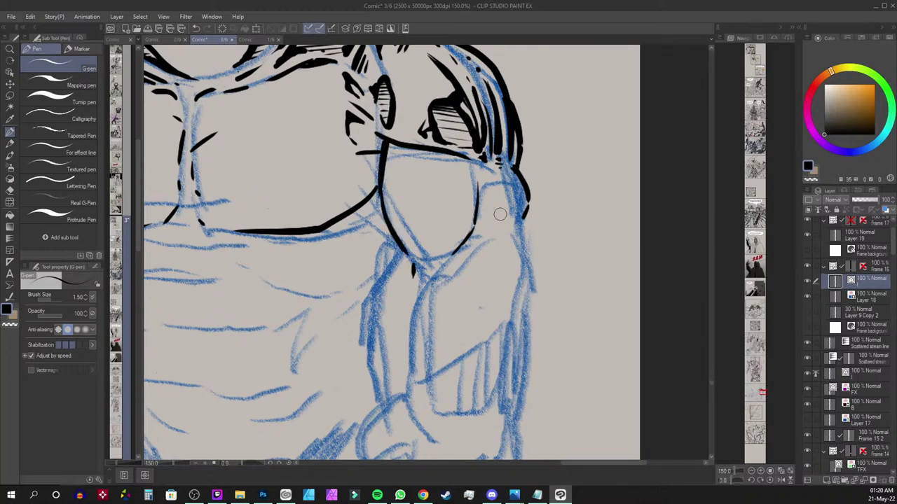
Ink the elbow crease with short dashes, a tapered outer line and small ticks beneath the biceps
{"action": "left_click_drag", "start_coordinate": [498, 205], "coordinate": [505, 214]}
{"action": "left_click_drag", "start_coordinate": [507, 217], "coordinate": [510, 224]}
{"action": "left_click_drag", "start_coordinate": [523, 218], "coordinate": [523, 263]}
{"action": "left_click_drag", "start_coordinate": [507, 231], "coordinate": [522, 269]}
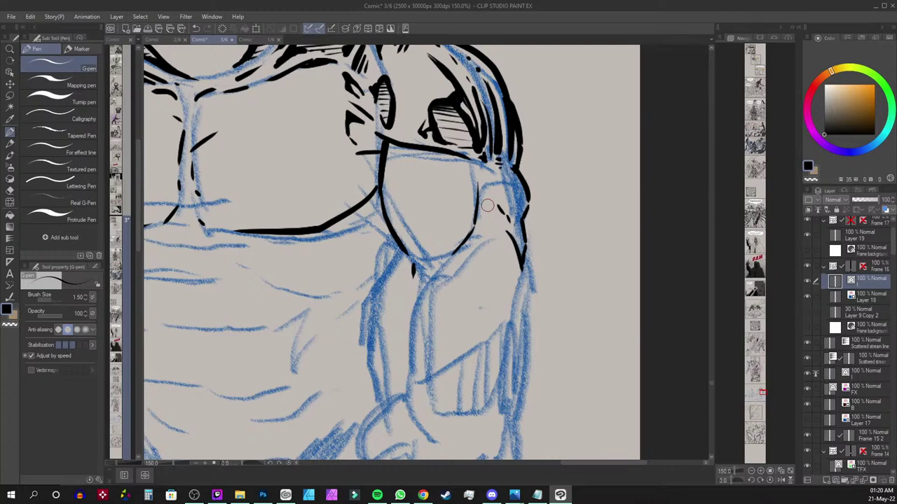
{"action": "left_click_drag", "start_coordinate": [484, 243], "coordinate": [455, 269]}
Ink the forearm's inner, middle and outer contours from the elbow down to the wrist over the blue sketch
{"action": "mouse_move", "coordinate": [403, 250]}
{"action": "left_mouse_down"}
{"action": "mouse_move", "coordinate": [378, 293]}
{"action": "mouse_move", "coordinate": [394, 396]}
{"action": "left_mouse_up"}
{"action": "left_click_drag", "start_coordinate": [381, 342], "coordinate": [390, 364]}
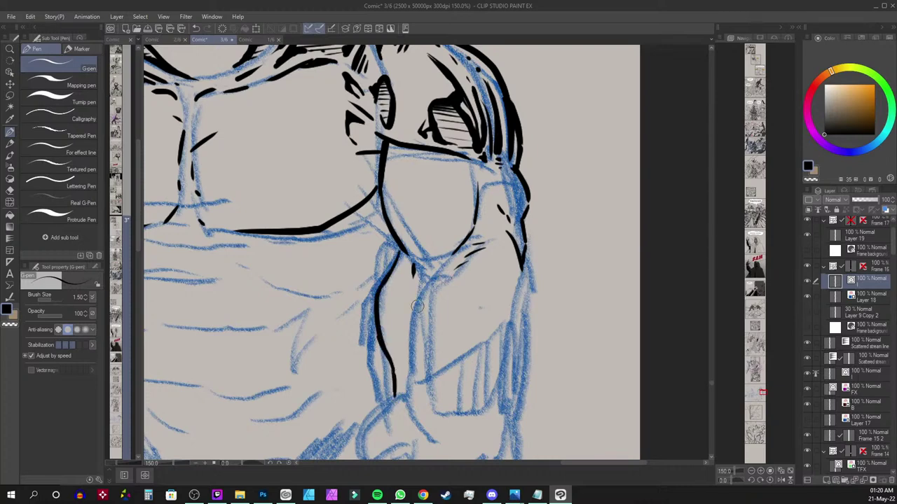
{"action": "mouse_move", "coordinate": [430, 276]}
{"action": "left_mouse_down"}
{"action": "mouse_move", "coordinate": [410, 331]}
{"action": "mouse_move", "coordinate": [422, 371]}
{"action": "mouse_move", "coordinate": [417, 378]}
{"action": "mouse_move", "coordinate": [411, 358]}
{"action": "mouse_move", "coordinate": [408, 393]}
{"action": "left_mouse_up"}
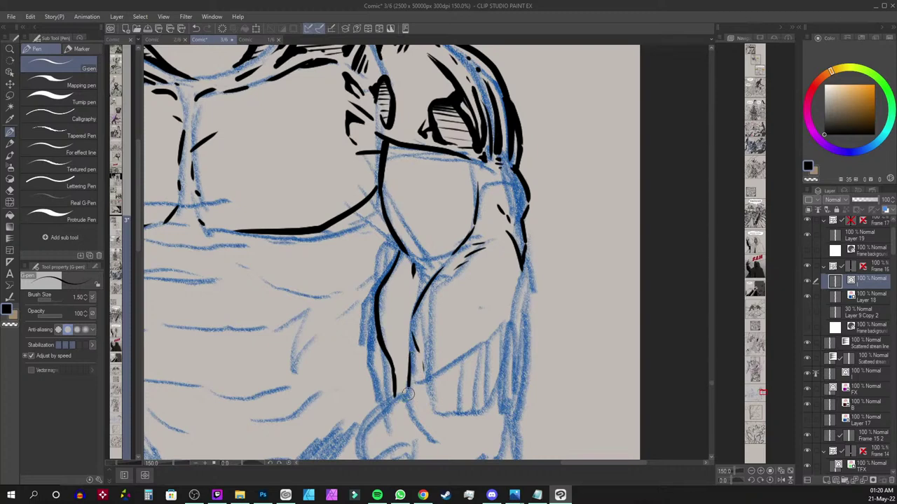
{"action": "left_click_drag", "start_coordinate": [524, 252], "coordinate": [536, 342]}
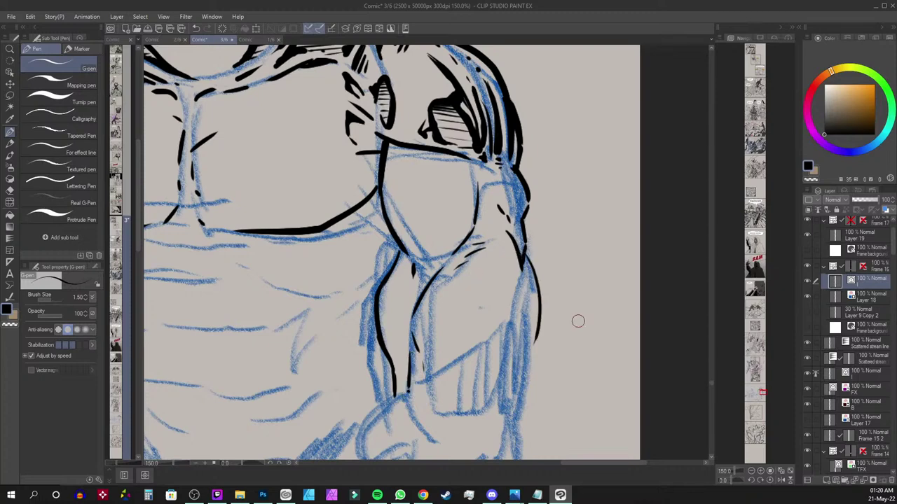
{"action": "left_click_drag", "start_coordinate": [563, 310], "coordinate": [534, 190]}
{"action": "left_click_drag", "start_coordinate": [503, 223], "coordinate": [488, 300]}
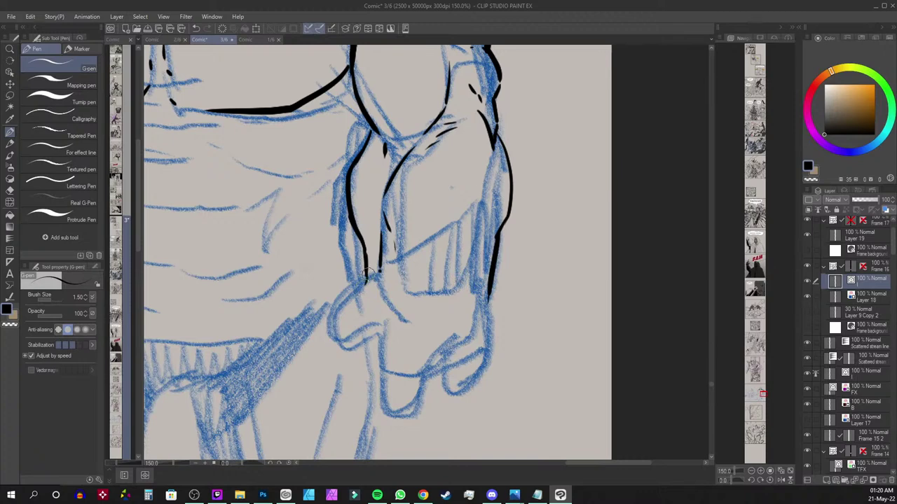
Ink the outline of the hand, including the thumb, the knuckle line and the hanging fingers
{"action": "scroll", "coordinate": [366, 276], "scroll_direction": "down", "scroll_amount": 4}
{"action": "scroll", "coordinate": [368, 274], "scroll_direction": "up", "scroll_amount": 3}
{"action": "scroll", "coordinate": [367, 275], "scroll_direction": "down", "scroll_amount": 2}
{"action": "scroll", "coordinate": [369, 280], "scroll_direction": "up", "scroll_amount": 2}
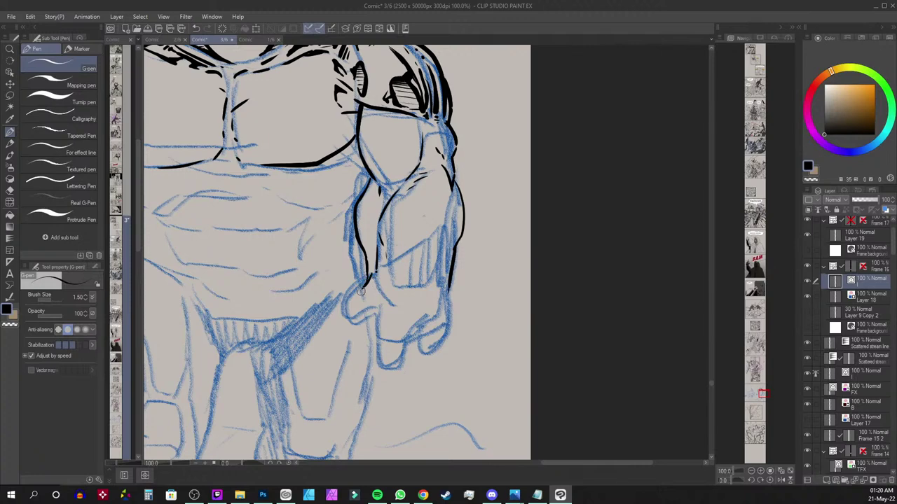
{"action": "mouse_move", "coordinate": [366, 285]}
{"action": "left_mouse_down"}
{"action": "mouse_move", "coordinate": [344, 319]}
{"action": "mouse_move", "coordinate": [351, 331]}
{"action": "mouse_move", "coordinate": [365, 314]}
{"action": "mouse_move", "coordinate": [409, 337]}
{"action": "mouse_move", "coordinate": [434, 326]}
{"action": "left_mouse_up"}
{"action": "left_click_drag", "start_coordinate": [449, 289], "coordinate": [435, 332]}
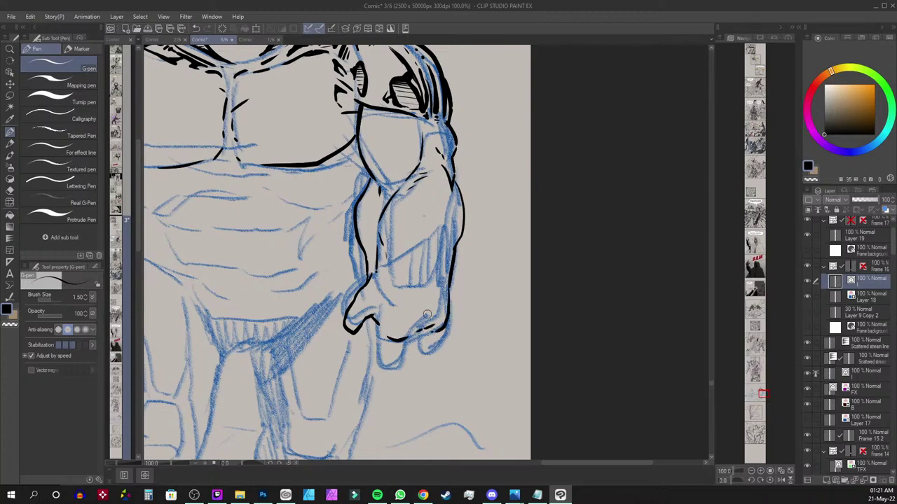
{"action": "mouse_move", "coordinate": [379, 347]}
{"action": "left_mouse_down"}
{"action": "mouse_move", "coordinate": [401, 359]}
{"action": "mouse_move", "coordinate": [393, 365]}
{"action": "left_mouse_up"}
{"action": "mouse_move", "coordinate": [378, 327]}
{"action": "left_mouse_down"}
{"action": "mouse_move", "coordinate": [380, 368]}
{"action": "mouse_move", "coordinate": [399, 357]}
{"action": "left_mouse_up"}
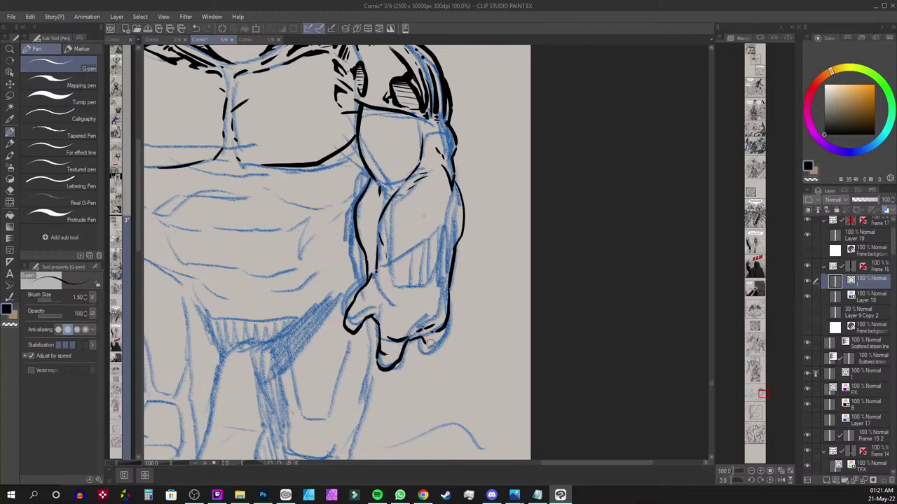
{"action": "mouse_move", "coordinate": [447, 325]}
{"action": "left_mouse_down"}
{"action": "mouse_move", "coordinate": [419, 356]}
{"action": "mouse_move", "coordinate": [437, 347]}
{"action": "left_mouse_up"}
Ink the tendon lines on the back of the hand and the thick-edged rounded muscle shape on the forearm
{"action": "scroll", "coordinate": [394, 289], "scroll_direction": "up", "scroll_amount": 1}
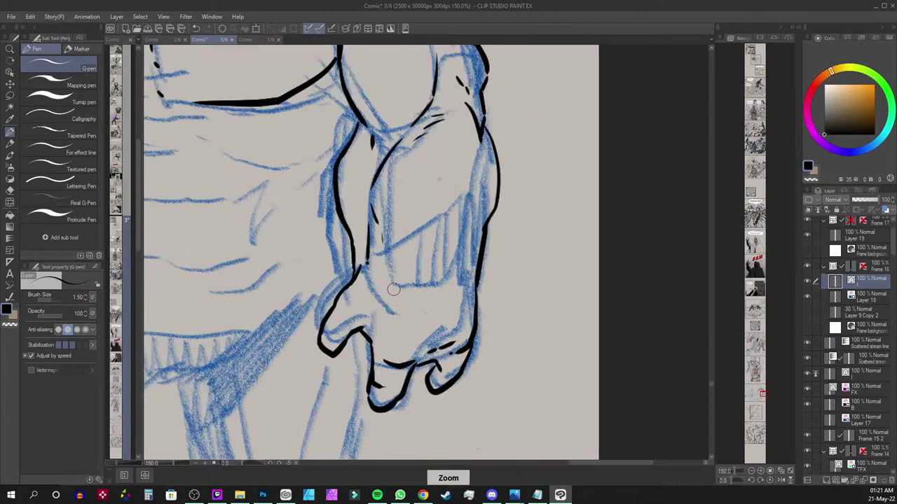
{"action": "left_click_drag", "start_coordinate": [403, 356], "coordinate": [415, 336]}
{"action": "mouse_move", "coordinate": [414, 328]}
{"action": "left_mouse_down"}
{"action": "mouse_move", "coordinate": [415, 311]}
{"action": "mouse_move", "coordinate": [415, 328]}
{"action": "left_mouse_up"}
{"action": "mouse_move", "coordinate": [417, 293]}
{"action": "left_mouse_down"}
{"action": "mouse_move", "coordinate": [415, 333]}
{"action": "mouse_move", "coordinate": [414, 301]}
{"action": "mouse_move", "coordinate": [466, 330]}
{"action": "left_mouse_up"}
{"action": "mouse_move", "coordinate": [465, 325]}
{"action": "left_mouse_down"}
{"action": "mouse_move", "coordinate": [461, 283]}
{"action": "mouse_move", "coordinate": [468, 331]}
{"action": "left_mouse_up"}
{"action": "mouse_move", "coordinate": [458, 280]}
{"action": "left_mouse_down"}
{"action": "mouse_move", "coordinate": [451, 329]}
{"action": "mouse_move", "coordinate": [454, 316]}
{"action": "left_mouse_up"}
{"action": "mouse_move", "coordinate": [467, 262]}
{"action": "left_mouse_down"}
{"action": "mouse_move", "coordinate": [462, 309]}
{"action": "mouse_move", "coordinate": [463, 278]}
{"action": "left_mouse_up"}
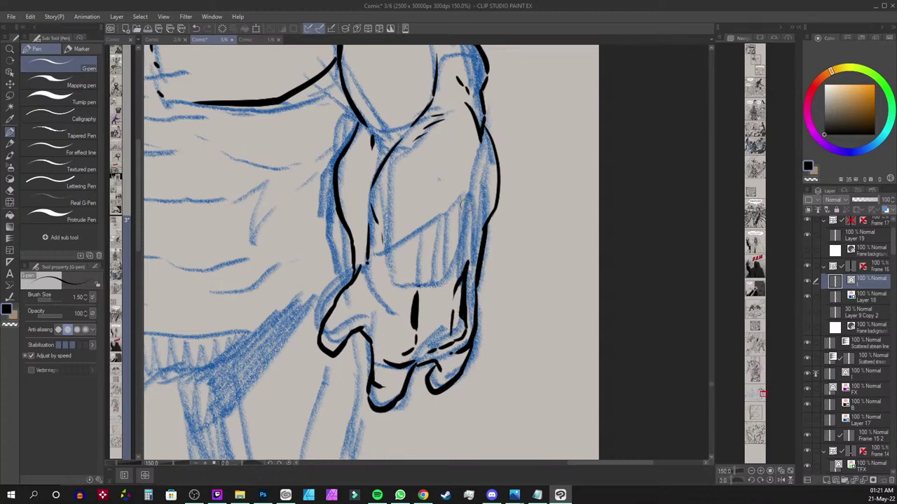
{"action": "mouse_move", "coordinate": [471, 153]}
{"action": "left_mouse_down"}
{"action": "mouse_move", "coordinate": [400, 244]}
{"action": "mouse_move", "coordinate": [469, 160]}
{"action": "mouse_move", "coordinate": [469, 147]}
{"action": "mouse_move", "coordinate": [411, 180]}
{"action": "mouse_move", "coordinate": [400, 213]}
{"action": "mouse_move", "coordinate": [459, 144]}
{"action": "left_mouse_up"}
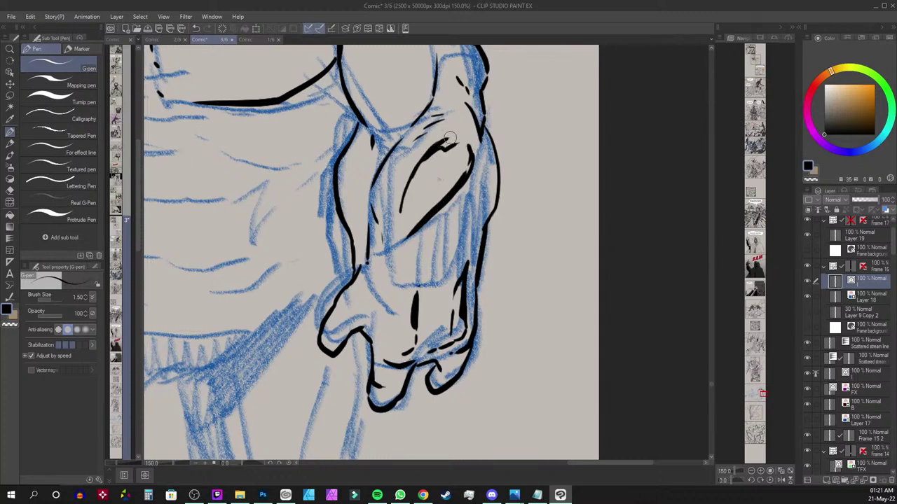
{"action": "mouse_move", "coordinate": [451, 144]}
{"action": "left_mouse_down"}
{"action": "mouse_move", "coordinate": [468, 147]}
{"action": "mouse_move", "coordinate": [457, 138]}
{"action": "mouse_move", "coordinate": [465, 144]}
{"action": "mouse_move", "coordinate": [468, 125]}
{"action": "mouse_move", "coordinate": [469, 140]}
{"action": "mouse_move", "coordinate": [464, 119]}
{"action": "left_mouse_up"}
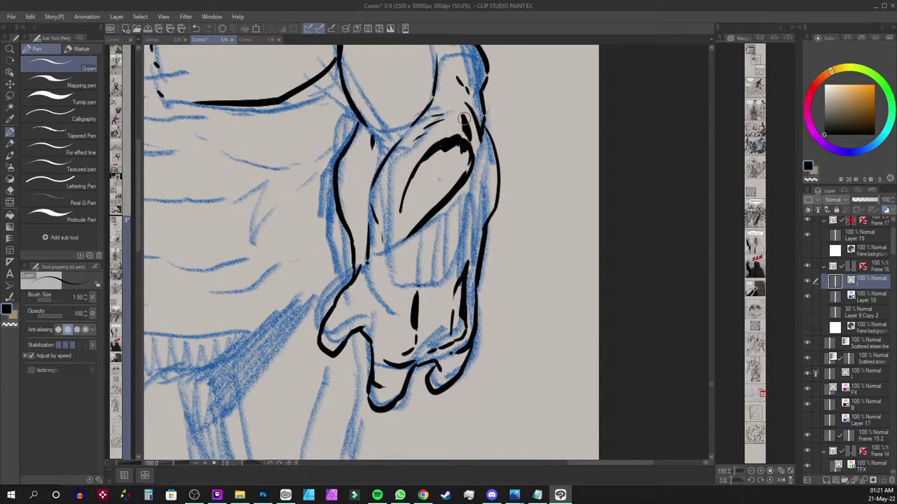
Ink the shadow shapes, tapered streaks and dots inside the biceps
{"action": "scroll", "coordinate": [457, 95], "scroll_direction": "down", "scroll_amount": 3}
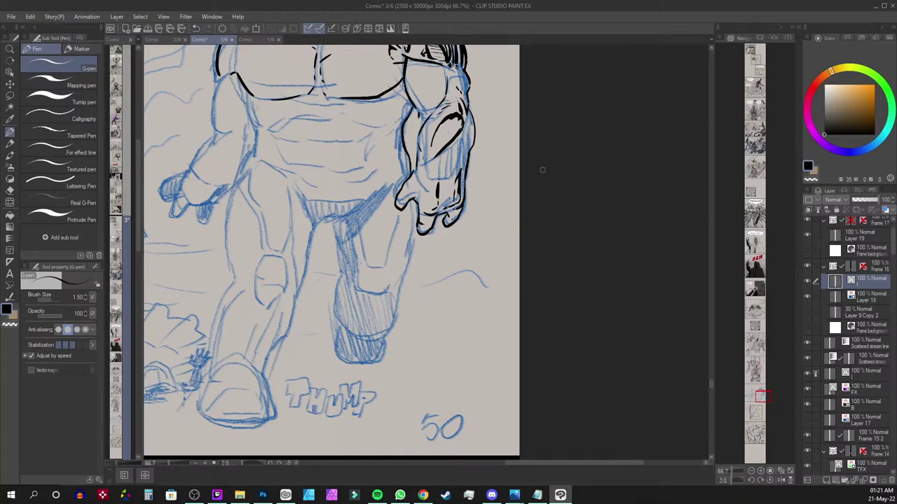
{"action": "left_click_drag", "start_coordinate": [512, 162], "coordinate": [517, 205]}
{"action": "left_click_drag", "start_coordinate": [564, 122], "coordinate": [570, 177]}
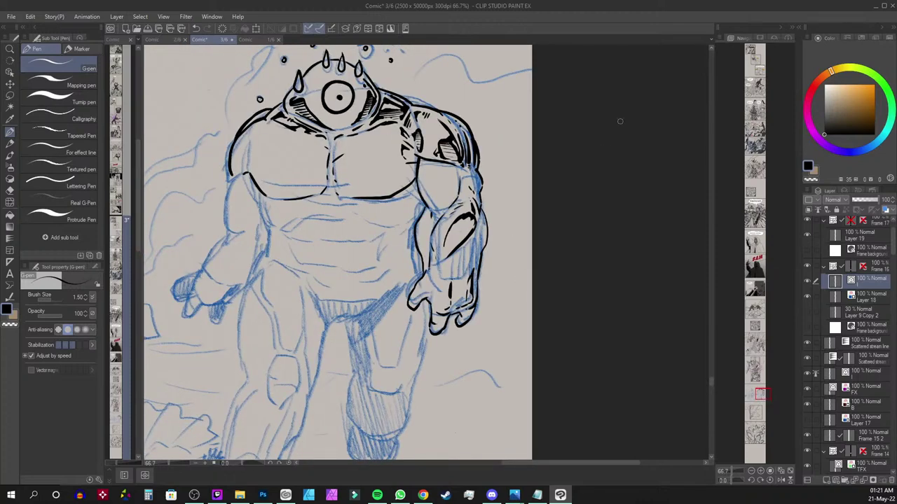
{"action": "scroll", "coordinate": [620, 121], "scroll_direction": "up", "scroll_amount": 2}
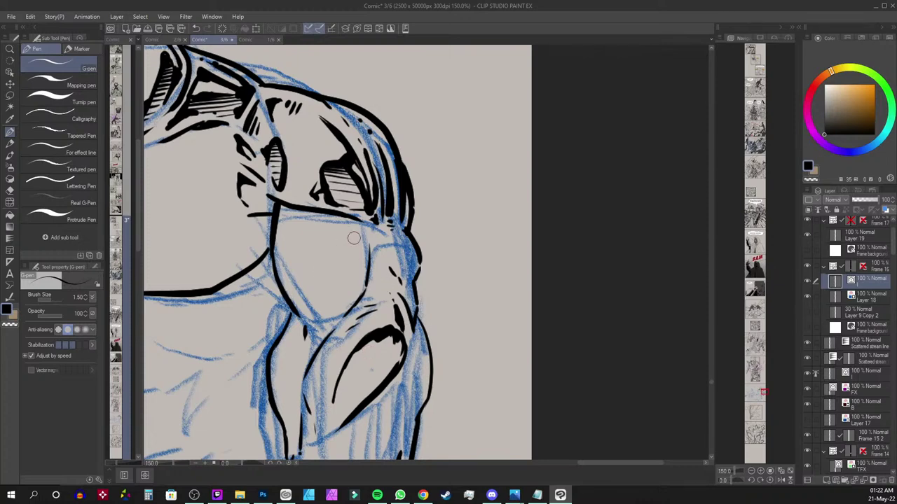
{"action": "left_click_drag", "start_coordinate": [357, 227], "coordinate": [360, 290]}
{"action": "left_click_drag", "start_coordinate": [358, 286], "coordinate": [335, 316]}
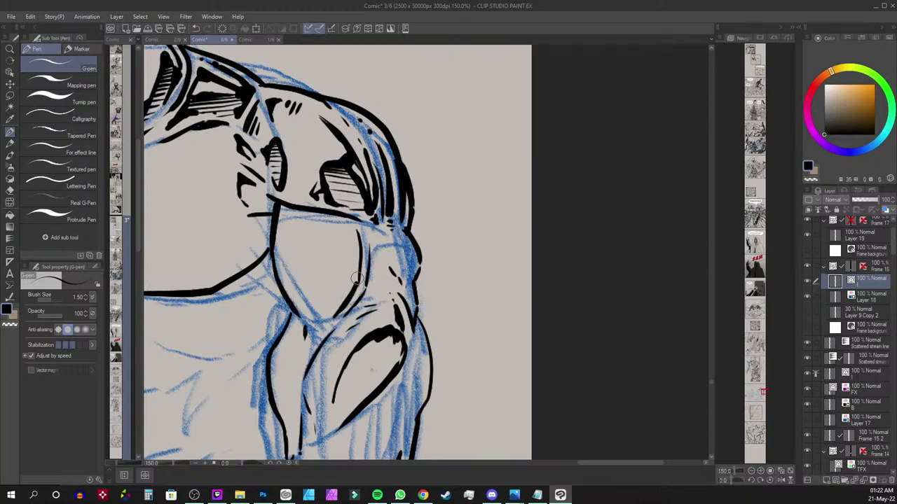
{"action": "mouse_move", "coordinate": [359, 244]}
{"action": "left_mouse_down"}
{"action": "mouse_move", "coordinate": [339, 229]}
{"action": "mouse_move", "coordinate": [320, 316]}
{"action": "left_mouse_up"}
{"action": "mouse_move", "coordinate": [333, 284]}
{"action": "left_mouse_down"}
{"action": "mouse_move", "coordinate": [349, 264]}
{"action": "mouse_move", "coordinate": [335, 282]}
{"action": "mouse_move", "coordinate": [349, 267]}
{"action": "mouse_move", "coordinate": [355, 278]}
{"action": "left_mouse_up"}
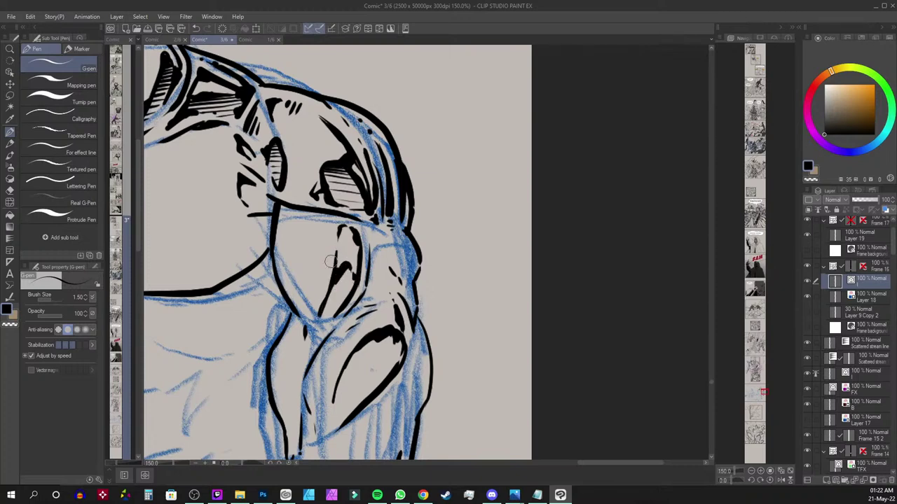
{"action": "left_click_drag", "start_coordinate": [328, 249], "coordinate": [320, 314]}
{"action": "left_click", "coordinate": [329, 239]}
{"action": "left_click_drag", "start_coordinate": [329, 232], "coordinate": [329, 227]}
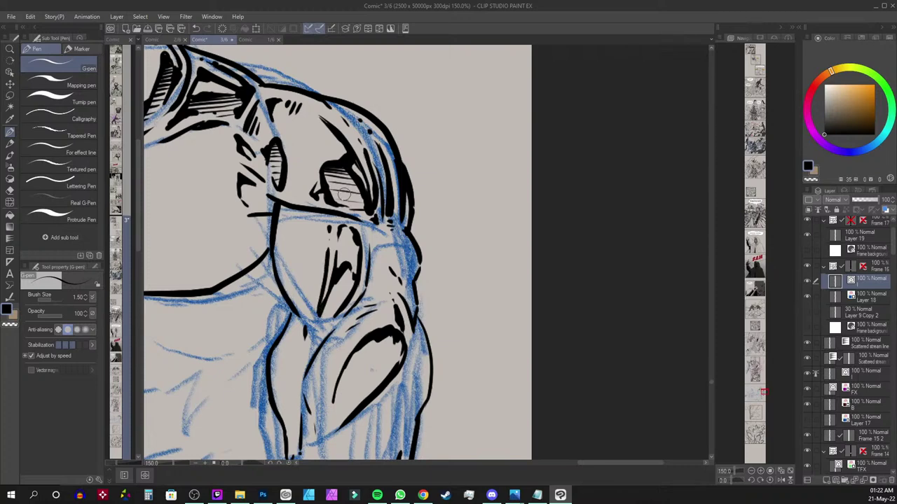
Add a solid shadow at the elbow and long tapered black shadows along the outer forearm
{"action": "mouse_move", "coordinate": [393, 240]}
{"action": "left_mouse_down"}
{"action": "mouse_move", "coordinate": [406, 257]}
{"action": "mouse_move", "coordinate": [397, 263]}
{"action": "mouse_move", "coordinate": [398, 250]}
{"action": "mouse_move", "coordinate": [409, 268]}
{"action": "mouse_move", "coordinate": [386, 235]}
{"action": "left_mouse_up"}
{"action": "mouse_move", "coordinate": [412, 376]}
{"action": "left_mouse_down"}
{"action": "mouse_move", "coordinate": [459, 226]}
{"action": "mouse_move", "coordinate": [444, 288]}
{"action": "left_mouse_up"}
{"action": "left_click_drag", "start_coordinate": [462, 242], "coordinate": [447, 289]}
{"action": "mouse_move", "coordinate": [468, 203]}
{"action": "left_mouse_down"}
{"action": "mouse_move", "coordinate": [454, 257]}
{"action": "mouse_move", "coordinate": [431, 261]}
{"action": "mouse_move", "coordinate": [424, 314]}
{"action": "left_mouse_up"}
{"action": "left_click_drag", "start_coordinate": [440, 243], "coordinate": [424, 301]}
{"action": "left_click_drag", "start_coordinate": [451, 229], "coordinate": [441, 245]}
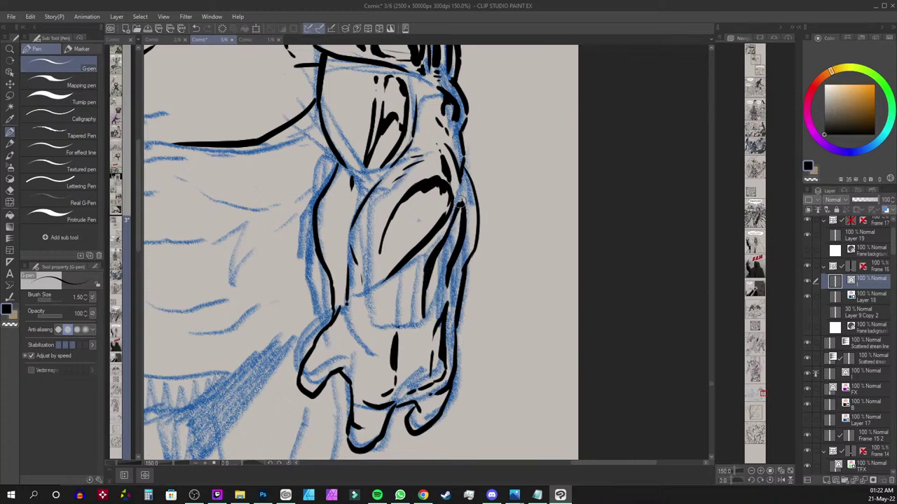
Thicken the forearm's middle contour and ink muscle lines, shadows and dots along the inner forearm
{"action": "mouse_move", "coordinate": [367, 206]}
{"action": "left_mouse_down"}
{"action": "mouse_move", "coordinate": [357, 253]}
{"action": "mouse_move", "coordinate": [362, 222]}
{"action": "left_mouse_up"}
{"action": "left_click_drag", "start_coordinate": [391, 181], "coordinate": [366, 214]}
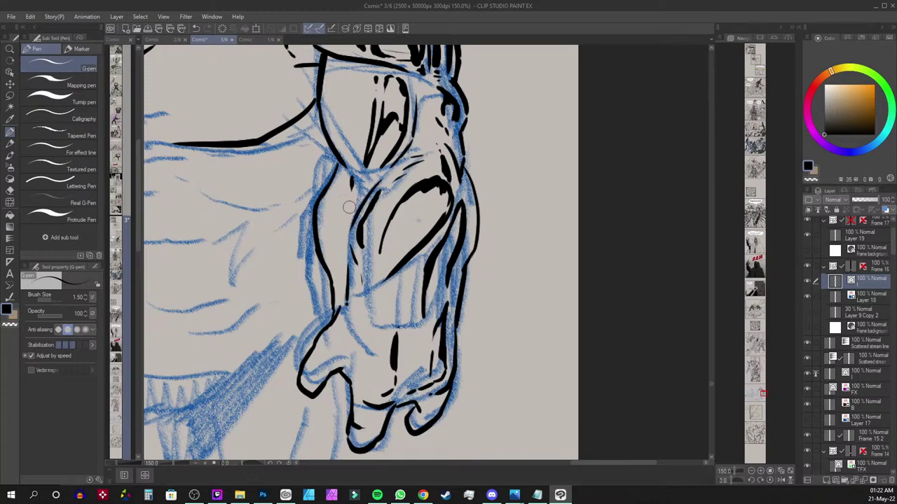
{"action": "mouse_move", "coordinate": [342, 181]}
{"action": "left_mouse_down"}
{"action": "mouse_move", "coordinate": [325, 220]}
{"action": "mouse_move", "coordinate": [336, 221]}
{"action": "mouse_move", "coordinate": [342, 274]}
{"action": "left_mouse_up"}
{"action": "mouse_move", "coordinate": [329, 241]}
{"action": "left_mouse_down"}
{"action": "mouse_move", "coordinate": [344, 290]}
{"action": "mouse_move", "coordinate": [339, 264]}
{"action": "left_mouse_up"}
{"action": "mouse_move", "coordinate": [321, 225]}
{"action": "left_mouse_down"}
{"action": "mouse_move", "coordinate": [332, 241]}
{"action": "mouse_move", "coordinate": [341, 231]}
{"action": "left_mouse_up"}
{"action": "left_click_drag", "start_coordinate": [343, 235], "coordinate": [344, 215]}
{"action": "left_click", "coordinate": [347, 211]}
{"action": "left_click", "coordinate": [348, 203]}
Ink tapered shadows and detail marks on the inner wrist, thumb, fingers and back of the hand
{"action": "mouse_move", "coordinate": [356, 266]}
{"action": "left_mouse_down"}
{"action": "mouse_move", "coordinate": [352, 314]}
{"action": "mouse_move", "coordinate": [357, 277]}
{"action": "mouse_move", "coordinate": [354, 299]}
{"action": "left_mouse_up"}
{"action": "mouse_move", "coordinate": [358, 247]}
{"action": "left_mouse_down"}
{"action": "mouse_move", "coordinate": [354, 294]}
{"action": "mouse_move", "coordinate": [306, 388]}
{"action": "left_mouse_up"}
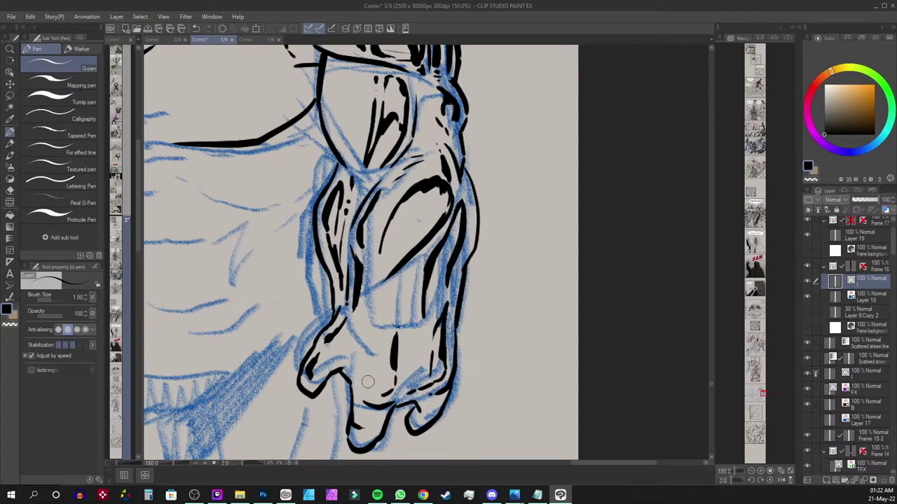
{"action": "mouse_move", "coordinate": [364, 345]}
{"action": "left_mouse_down"}
{"action": "mouse_move", "coordinate": [368, 389]}
{"action": "mouse_move", "coordinate": [359, 420]}
{"action": "mouse_move", "coordinate": [376, 426]}
{"action": "mouse_move", "coordinate": [358, 438]}
{"action": "left_mouse_up"}
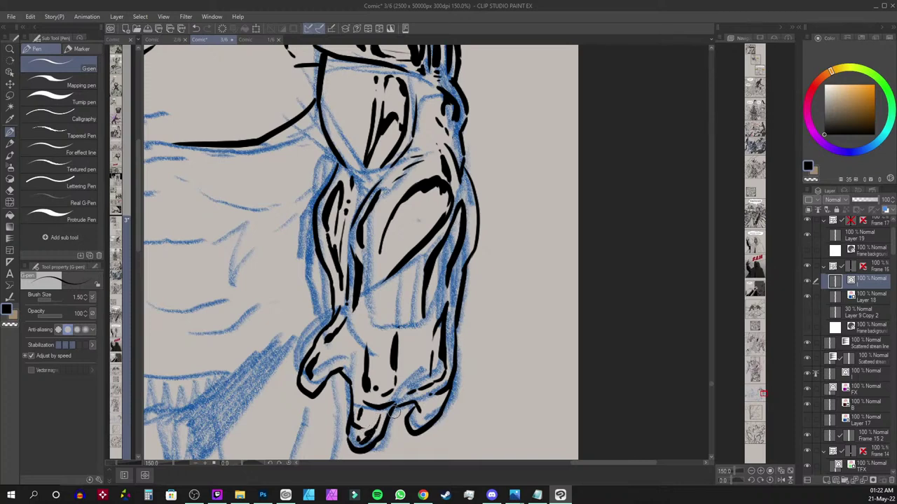
{"action": "left_click_drag", "start_coordinate": [432, 399], "coordinate": [416, 423]}
{"action": "left_click_drag", "start_coordinate": [416, 329], "coordinate": [414, 342]}
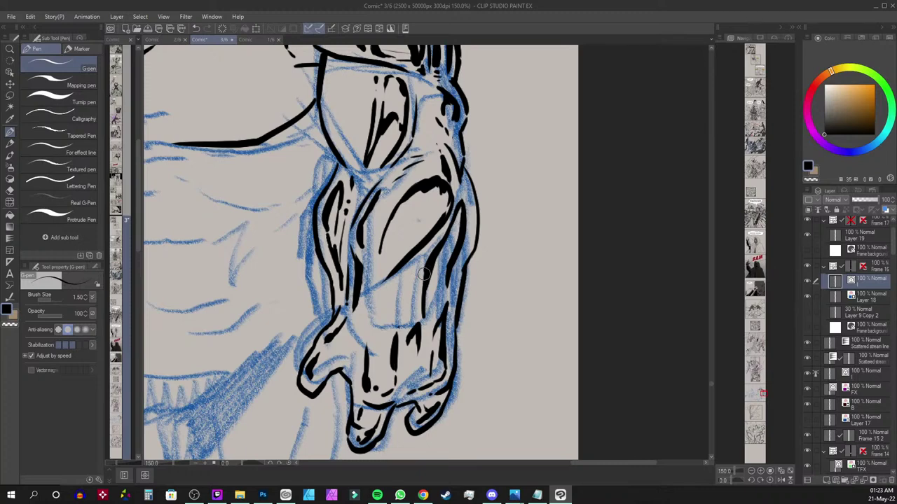
Ink tapered black streaks above the wrist, beneath the rounded forearm muscle
{"action": "mouse_move", "coordinate": [406, 277]}
{"action": "left_mouse_down"}
{"action": "mouse_move", "coordinate": [392, 315]}
{"action": "mouse_move", "coordinate": [402, 306]}
{"action": "left_mouse_up"}
{"action": "mouse_move", "coordinate": [412, 271]}
{"action": "left_mouse_down"}
{"action": "mouse_move", "coordinate": [400, 306]}
{"action": "mouse_move", "coordinate": [391, 297]}
{"action": "mouse_move", "coordinate": [391, 317]}
{"action": "left_mouse_up"}
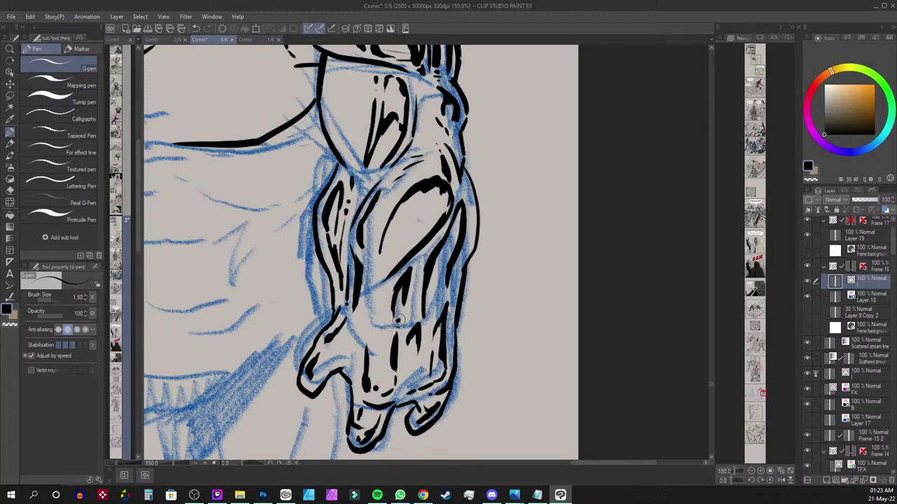
{"action": "mouse_move", "coordinate": [421, 261]}
{"action": "left_mouse_down"}
{"action": "mouse_move", "coordinate": [416, 292]}
{"action": "mouse_move", "coordinate": [407, 272]}
{"action": "left_mouse_up"}
Draw an inner shadow edge in the rounded forearm muscle and fill the area below it with parallel hatching
{"action": "mouse_move", "coordinate": [447, 214]}
{"action": "left_mouse_down"}
{"action": "mouse_move", "coordinate": [430, 208]}
{"action": "mouse_move", "coordinate": [383, 245]}
{"action": "mouse_move", "coordinate": [418, 214]}
{"action": "mouse_move", "coordinate": [444, 211]}
{"action": "left_mouse_up"}
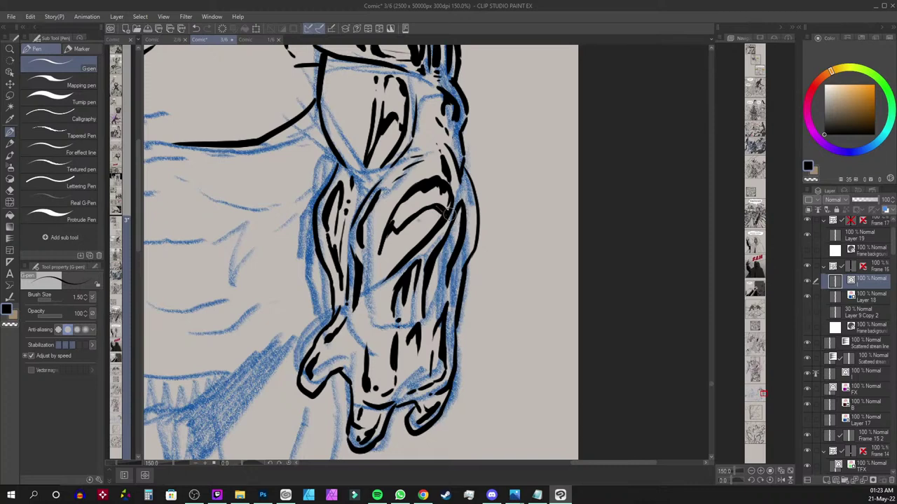
{"action": "left_click_drag", "start_coordinate": [446, 208], "coordinate": [428, 208]}
{"action": "left_click_drag", "start_coordinate": [380, 248], "coordinate": [375, 278]}
{"action": "key", "text": "r"}
{"action": "left_click_drag", "start_coordinate": [518, 184], "coordinate": [354, 135]}
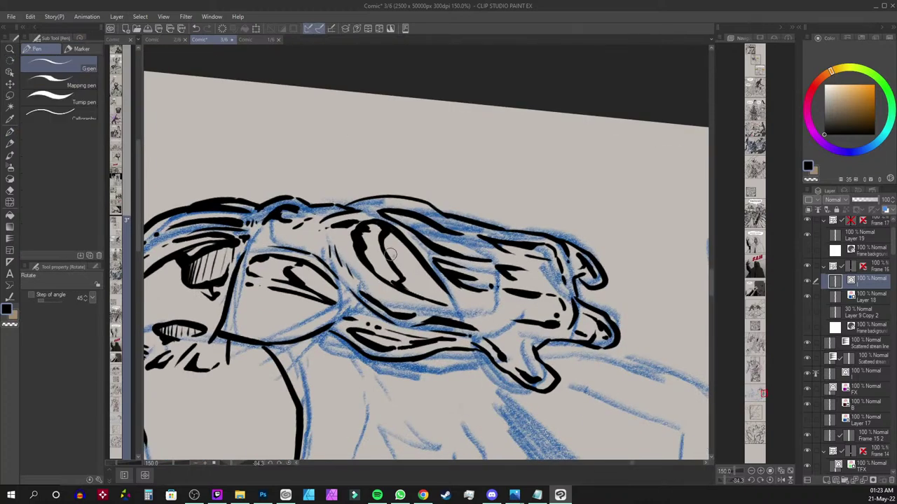
{"action": "mouse_move", "coordinate": [386, 235]}
{"action": "left_mouse_down"}
{"action": "mouse_move", "coordinate": [391, 259]}
{"action": "mouse_move", "coordinate": [430, 292]}
{"action": "mouse_move", "coordinate": [436, 281]}
{"action": "left_mouse_up"}
{"action": "left_click_drag", "start_coordinate": [563, 160], "coordinate": [589, 376]}
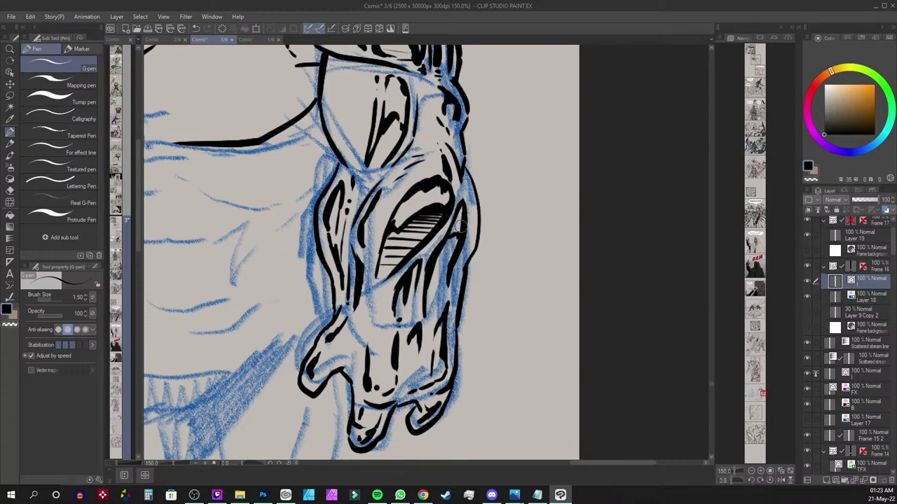
Hatch the narrow gap along the outer forearm with short parallel lines and undo the last stroke
{"action": "key", "text": "shift+space"}
{"action": "left_click_drag", "start_coordinate": [605, 216], "coordinate": [468, 145]}
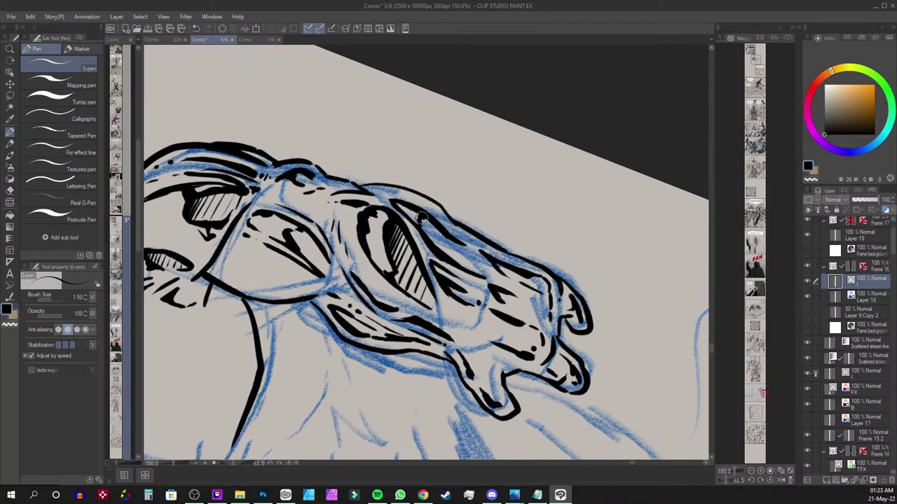
{"action": "left_click_drag", "start_coordinate": [421, 214], "coordinate": [458, 263]}
{"action": "left_click_drag", "start_coordinate": [470, 254], "coordinate": [477, 271]}
{"action": "key", "text": "ctrl+z"}
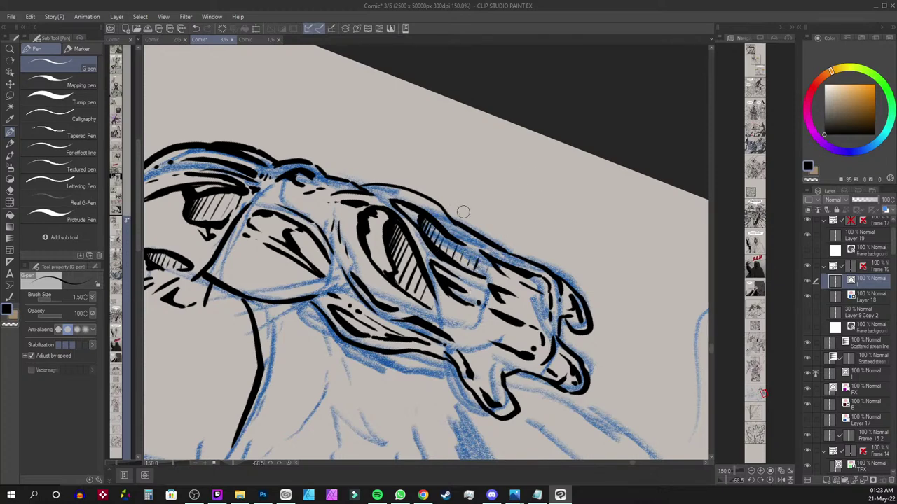
{"action": "key", "text": "shift+space"}
{"action": "left_click_drag", "start_coordinate": [523, 169], "coordinate": [602, 283]}
{"action": "scroll", "coordinate": [603, 281], "scroll_direction": "down", "scroll_amount": 2}
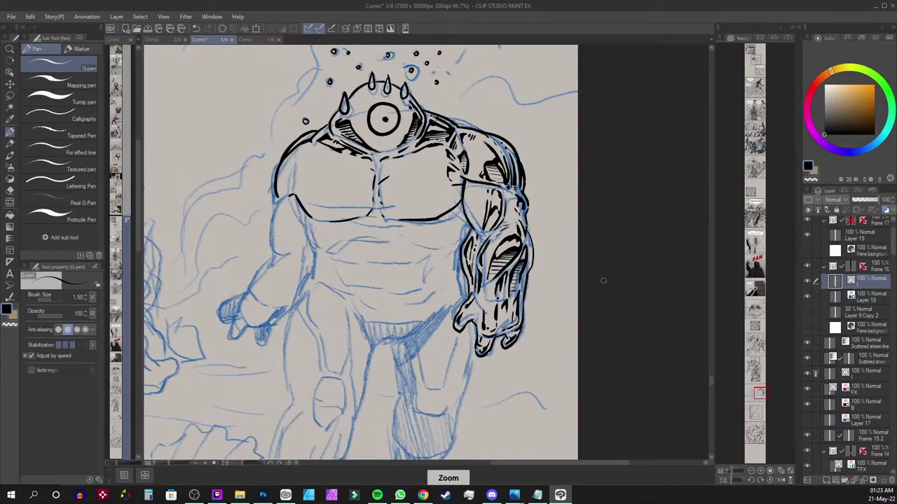
{"action": "key", "text": "ctrl+minus"}
{"action": "key", "text": "ctrl+minus"}
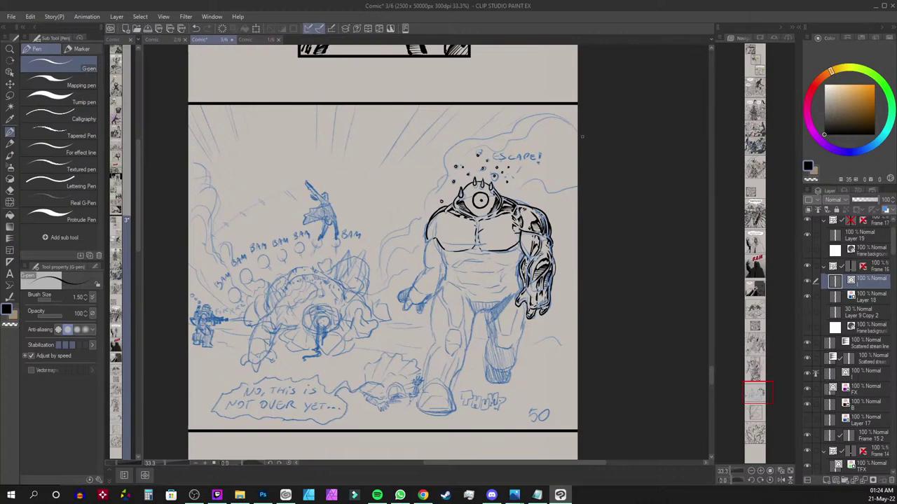
Ink a hatched shadow in the giant's biceps and add small black accents to the fingers and upper arm
{"action": "key", "text": "r"}
{"action": "left_click_drag", "start_coordinate": [583, 135], "coordinate": [335, 82]}
{"action": "key", "text": "p"}
{"action": "scroll", "coordinate": [404, 183], "scroll_direction": "up", "scroll_amount": 2}
{"action": "scroll", "coordinate": [403, 184], "scroll_direction": "up", "scroll_amount": 1}
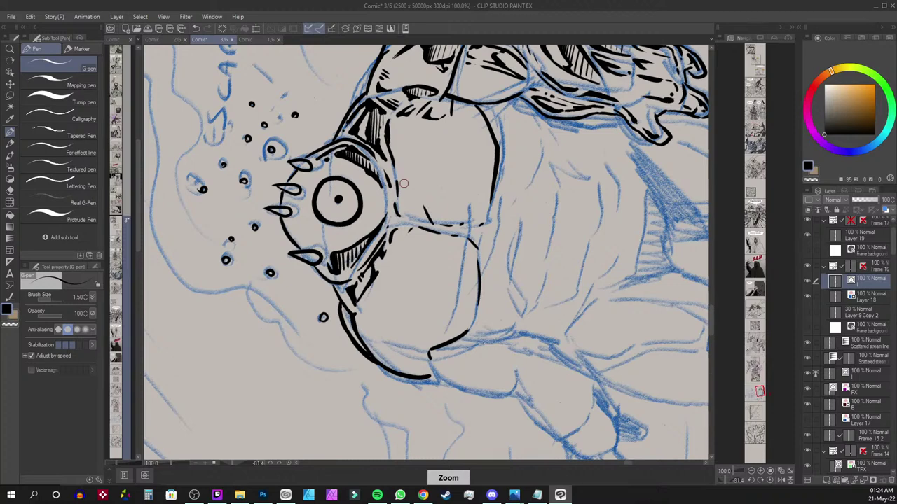
{"action": "left_click_drag", "start_coordinate": [509, 130], "coordinate": [414, 267]}
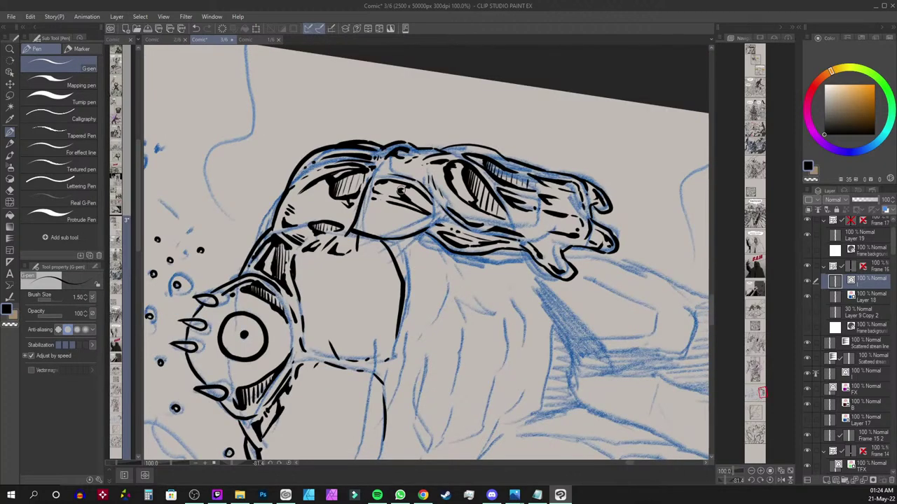
{"action": "left_click_drag", "start_coordinate": [400, 187], "coordinate": [433, 214]}
{"action": "left_click_drag", "start_coordinate": [435, 180], "coordinate": [441, 187]}
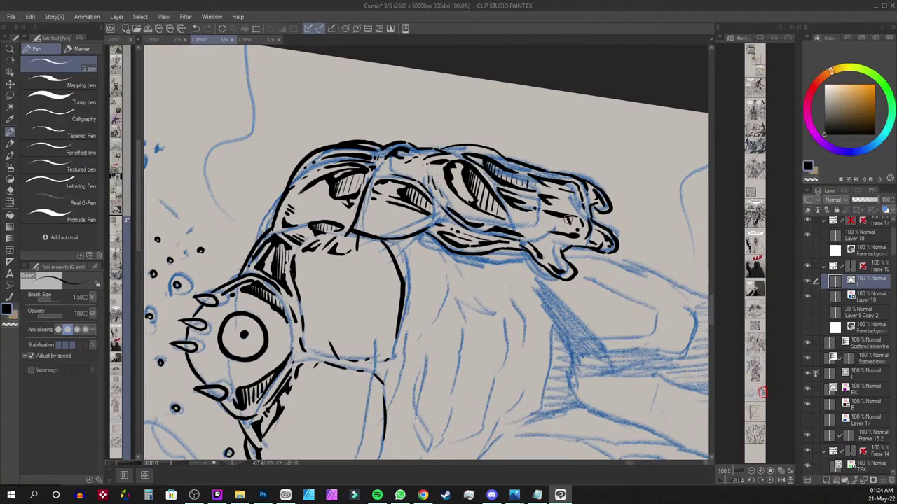
{"action": "left_click_drag", "start_coordinate": [567, 217], "coordinate": [578, 224]}
{"action": "mouse_move", "coordinate": [363, 225]}
{"action": "left_mouse_down"}
{"action": "mouse_move", "coordinate": [422, 219]}
{"action": "mouse_move", "coordinate": [376, 230]}
{"action": "mouse_move", "coordinate": [360, 225]}
{"action": "mouse_move", "coordinate": [365, 209]}
{"action": "left_mouse_up"}
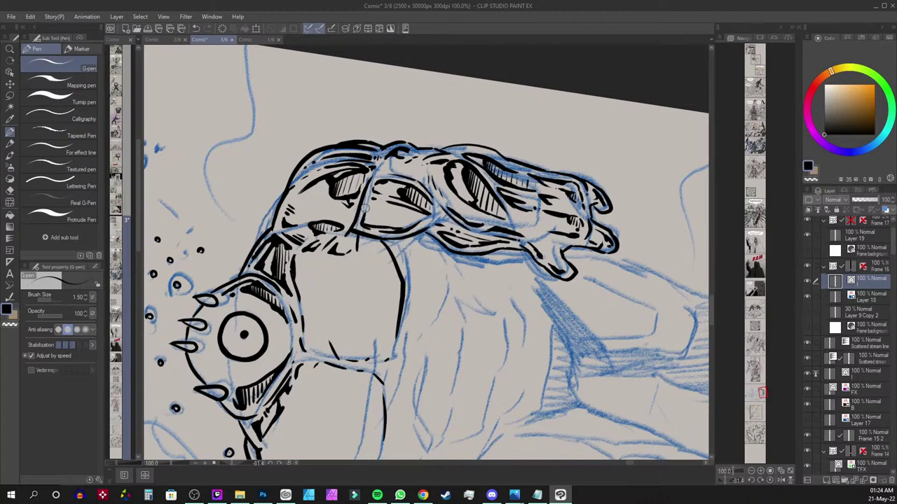
{"action": "mouse_move", "coordinate": [424, 219]}
{"action": "left_mouse_down"}
{"action": "mouse_move", "coordinate": [411, 228]}
{"action": "mouse_move", "coordinate": [425, 223]}
{"action": "left_mouse_up"}
Ink a tapered black shadow along the lower edge of the chest muscle beside the inked arm
{"action": "key", "text": "shift+space"}
{"action": "left_click_drag", "start_coordinate": [443, 210], "coordinate": [468, 310]}
{"action": "left_click_drag", "start_coordinate": [530, 268], "coordinate": [553, 192]}
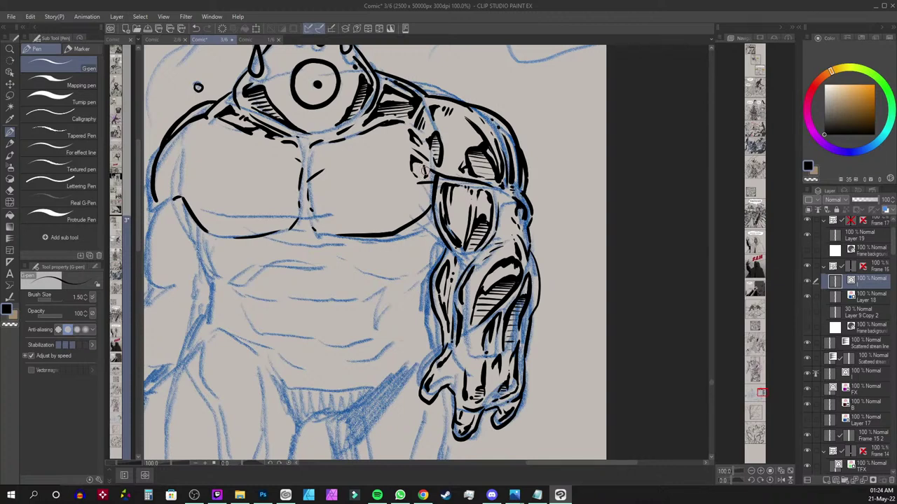
{"action": "mouse_move", "coordinate": [422, 191]}
{"action": "left_mouse_down"}
{"action": "mouse_move", "coordinate": [398, 207]}
{"action": "mouse_move", "coordinate": [318, 222]}
{"action": "mouse_move", "coordinate": [412, 194]}
{"action": "left_mouse_up"}
{"action": "mouse_move", "coordinate": [366, 211]}
{"action": "left_mouse_down"}
{"action": "mouse_move", "coordinate": [415, 193]}
{"action": "mouse_move", "coordinate": [423, 208]}
{"action": "left_mouse_up"}
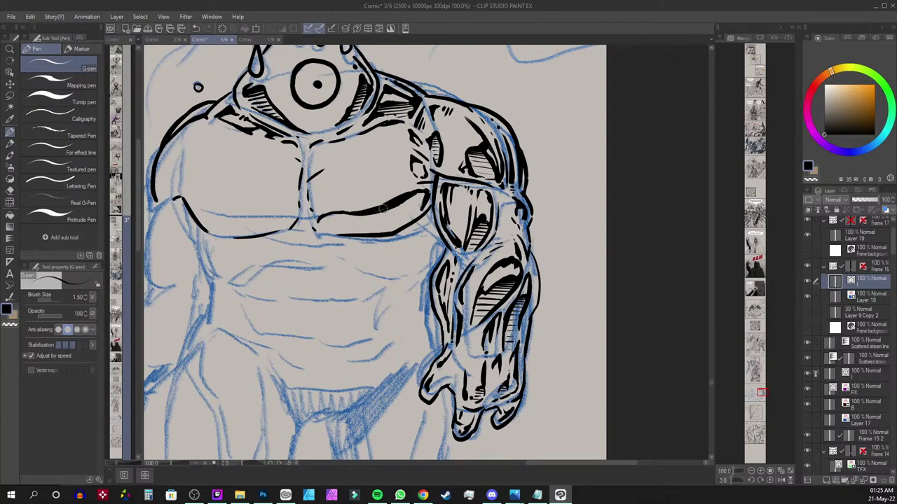
Draw a small side-profile head above the giant's shoulder, with a brain inside whose front part is hatched
{"action": "scroll", "coordinate": [401, 189], "scroll_direction": "up", "scroll_amount": 3}
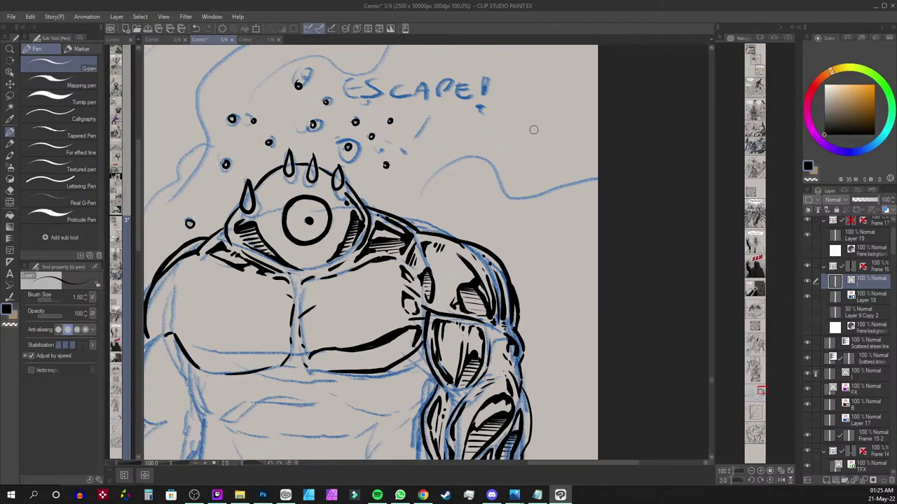
{"action": "mouse_move", "coordinate": [522, 124]}
{"action": "left_mouse_down"}
{"action": "mouse_move", "coordinate": [504, 126]}
{"action": "mouse_move", "coordinate": [500, 158]}
{"action": "mouse_move", "coordinate": [557, 131]}
{"action": "mouse_move", "coordinate": [518, 118]}
{"action": "mouse_move", "coordinate": [549, 123]}
{"action": "mouse_move", "coordinate": [517, 120]}
{"action": "mouse_move", "coordinate": [482, 158]}
{"action": "mouse_move", "coordinate": [482, 170]}
{"action": "mouse_move", "coordinate": [496, 169]}
{"action": "mouse_move", "coordinate": [476, 199]}
{"action": "mouse_move", "coordinate": [481, 217]}
{"action": "left_mouse_up"}
{"action": "mouse_move", "coordinate": [523, 111]}
{"action": "left_mouse_down"}
{"action": "mouse_move", "coordinate": [560, 119]}
{"action": "mouse_move", "coordinate": [559, 201]}
{"action": "left_mouse_up"}
{"action": "mouse_move", "coordinate": [480, 216]}
{"action": "left_mouse_down"}
{"action": "mouse_move", "coordinate": [517, 215]}
{"action": "mouse_move", "coordinate": [534, 186]}
{"action": "left_mouse_up"}
{"action": "mouse_move", "coordinate": [511, 126]}
{"action": "left_mouse_down"}
{"action": "mouse_move", "coordinate": [510, 151]}
{"action": "mouse_move", "coordinate": [494, 136]}
{"action": "mouse_move", "coordinate": [495, 161]}
{"action": "left_mouse_up"}
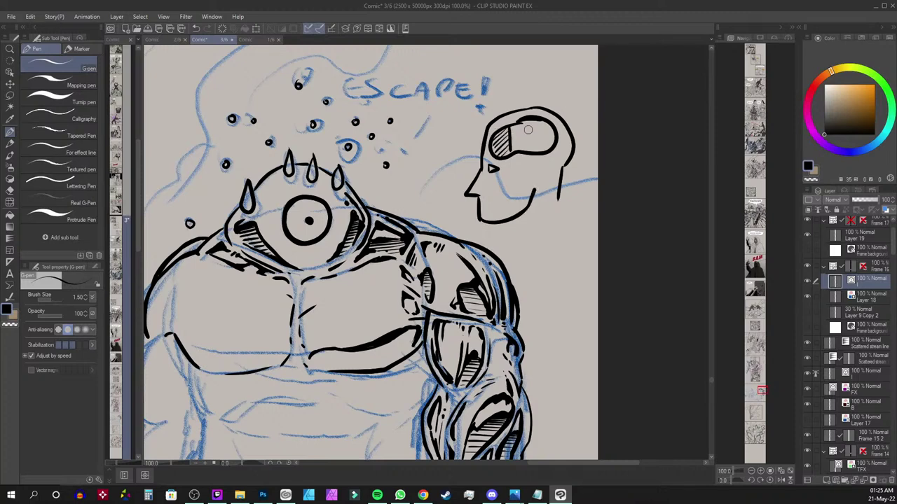
Draw an arrow pointing at the hatched part of the brain and letter "30's" above it
{"action": "scroll", "coordinate": [581, 178], "scroll_direction": "up", "scroll_amount": 2}
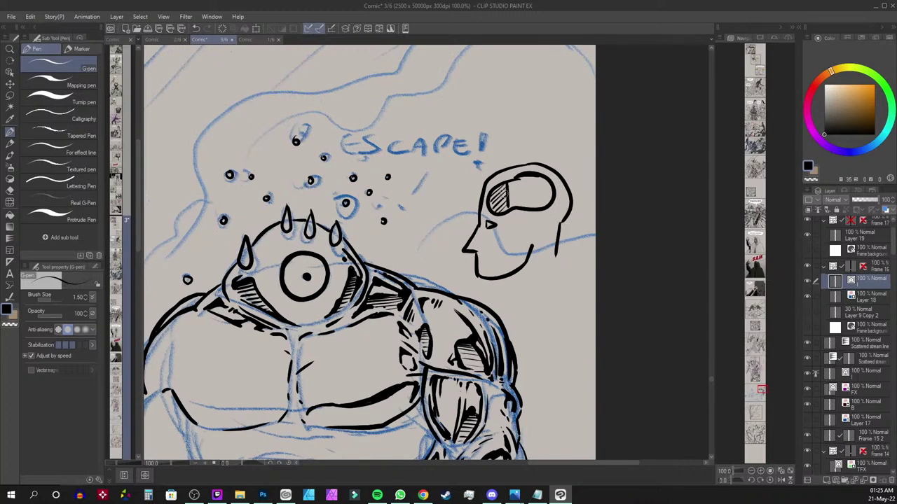
{"action": "left_click_drag", "start_coordinate": [504, 113], "coordinate": [498, 159]}
{"action": "scroll", "coordinate": [423, 187], "scroll_direction": "up", "scroll_amount": 2}
{"action": "mouse_move", "coordinate": [478, 123]}
{"action": "left_mouse_down"}
{"action": "mouse_move", "coordinate": [492, 140]}
{"action": "mouse_move", "coordinate": [470, 147]}
{"action": "left_mouse_up"}
{"action": "key", "text": "ctrl+z"}
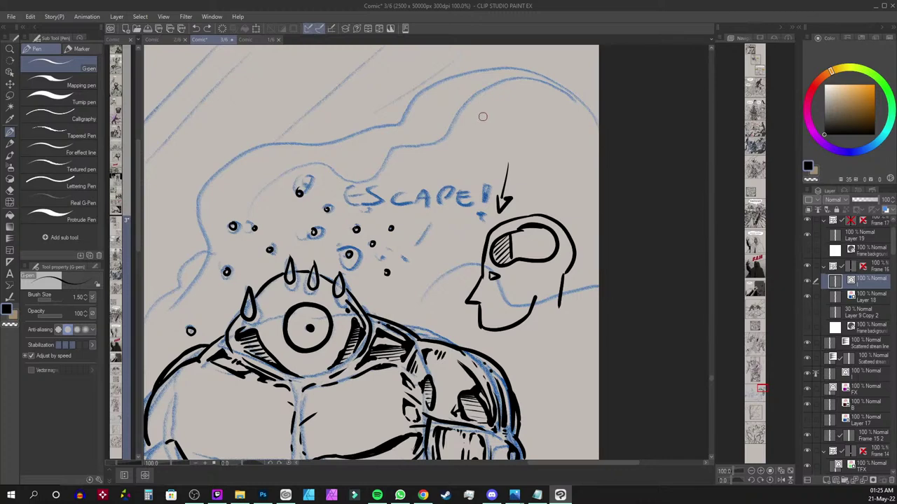
{"action": "mouse_move", "coordinate": [471, 113]}
{"action": "left_mouse_down"}
{"action": "mouse_move", "coordinate": [490, 137]}
{"action": "mouse_move", "coordinate": [468, 143]}
{"action": "left_mouse_up"}
{"action": "mouse_move", "coordinate": [520, 114]}
{"action": "left_mouse_down"}
{"action": "mouse_move", "coordinate": [530, 126]}
{"action": "mouse_move", "coordinate": [514, 131]}
{"action": "mouse_move", "coordinate": [539, 122]}
{"action": "mouse_move", "coordinate": [534, 115]}
{"action": "left_mouse_up"}
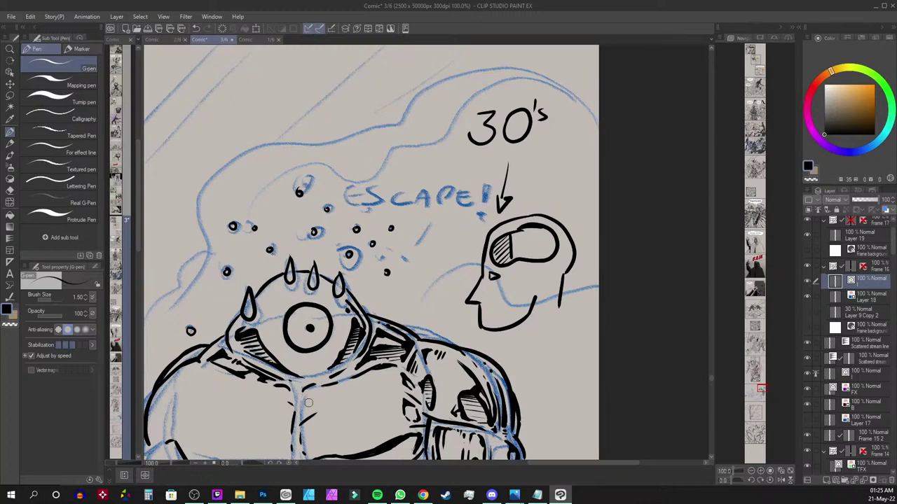
Draw the neck lines below the side-profile head
{"action": "left_click_drag", "start_coordinate": [510, 328], "coordinate": [511, 348]}
{"action": "left_click_drag", "start_coordinate": [532, 319], "coordinate": [521, 353]}
{"action": "left_click_drag", "start_coordinate": [559, 296], "coordinate": [566, 342]}
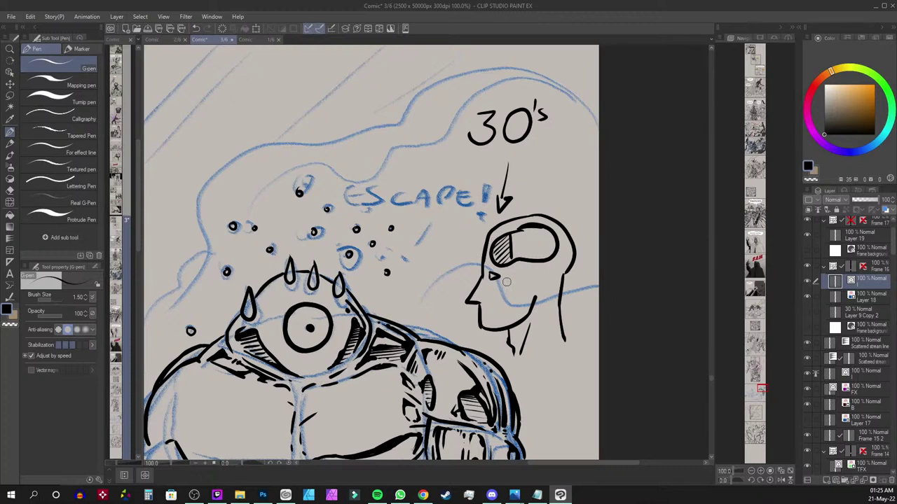
Letter "EMOTIONAL" and "DECI" above and beside "30's", and underline "DECI" twice
{"action": "mouse_move", "coordinate": [387, 70]}
{"action": "left_mouse_down"}
{"action": "mouse_move", "coordinate": [390, 84]}
{"action": "mouse_move", "coordinate": [386, 76]}
{"action": "mouse_move", "coordinate": [416, 84]}
{"action": "mouse_move", "coordinate": [443, 69]}
{"action": "left_mouse_up"}
{"action": "left_click_drag", "start_coordinate": [436, 70], "coordinate": [436, 85]}
{"action": "mouse_move", "coordinate": [450, 73]}
{"action": "left_mouse_down"}
{"action": "mouse_move", "coordinate": [450, 87]}
{"action": "mouse_move", "coordinate": [461, 74]}
{"action": "mouse_move", "coordinate": [491, 70]}
{"action": "mouse_move", "coordinate": [508, 87]}
{"action": "left_mouse_up"}
{"action": "left_click_drag", "start_coordinate": [497, 81], "coordinate": [525, 87]}
{"action": "left_click_drag", "start_coordinate": [360, 118], "coordinate": [360, 126]}
{"action": "mouse_move", "coordinate": [361, 103]}
{"action": "left_mouse_down"}
{"action": "mouse_move", "coordinate": [361, 127]}
{"action": "mouse_move", "coordinate": [392, 126]}
{"action": "mouse_move", "coordinate": [390, 116]}
{"action": "mouse_move", "coordinate": [423, 125]}
{"action": "left_mouse_up"}
{"action": "left_click", "coordinate": [422, 110]}
{"action": "left_click_drag", "start_coordinate": [356, 138], "coordinate": [430, 135]}
{"action": "left_click_drag", "start_coordinate": [357, 156], "coordinate": [430, 145]}
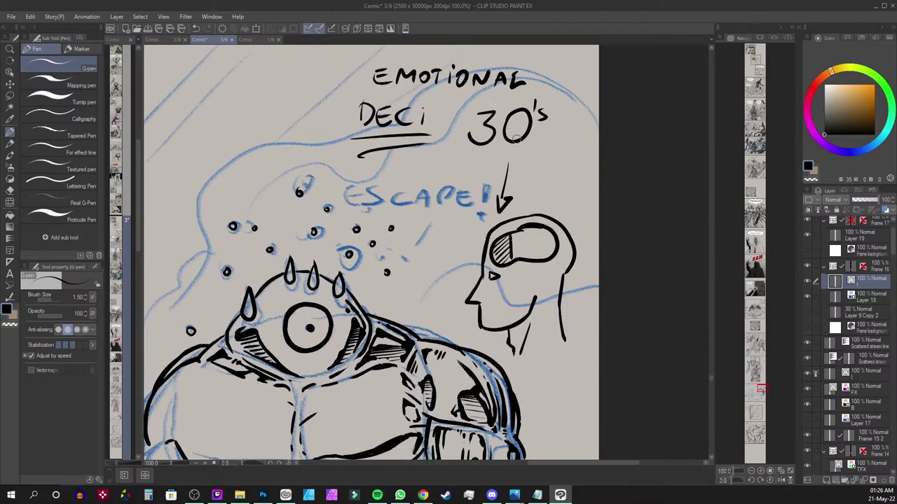
Undo the "DECI" lettering and its underlines
{"action": "key", "text": "ctrl+z"}
{"action": "key", "text": "ctrl+z"}
{"action": "key", "text": "ctrl+z"}
{"action": "key", "text": "ctrl+z"}
{"action": "key", "text": "ctrl+z"}
{"action": "key", "text": "ctrl+z"}
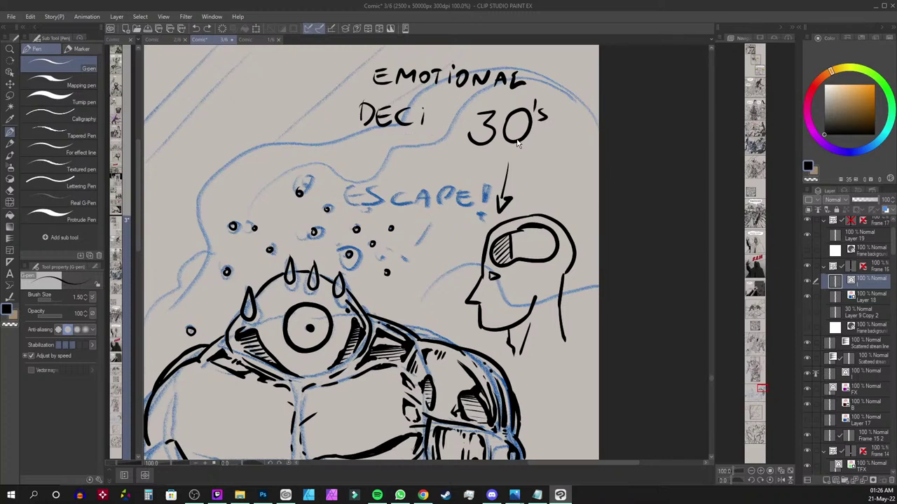
{"action": "key", "text": "ctrl+z"}
{"action": "key", "text": "ctrl+z"}
{"action": "key", "text": "ctrl+z"}
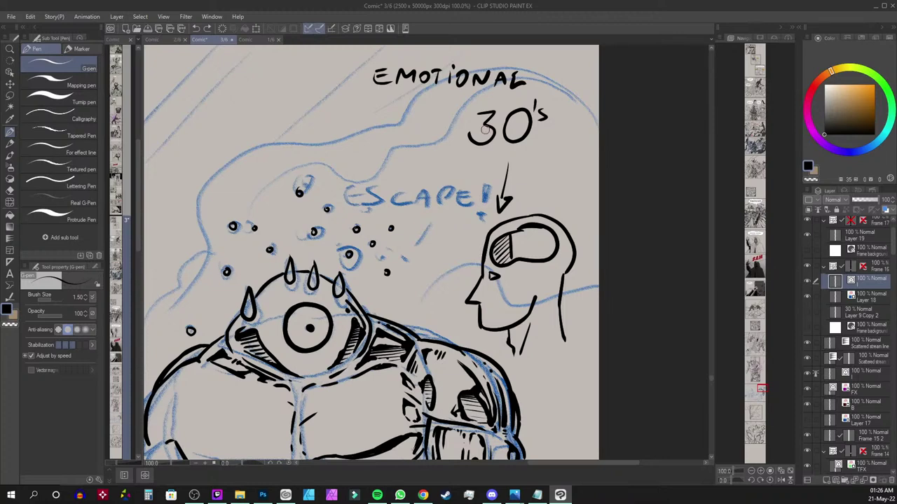
Underline "30's" with bold strokes and letter a double-underlined "20's" beside it, above the giant's head
{"action": "left_click_drag", "start_coordinate": [453, 160], "coordinate": [549, 141]}
{"action": "left_click_drag", "start_coordinate": [457, 163], "coordinate": [544, 148]}
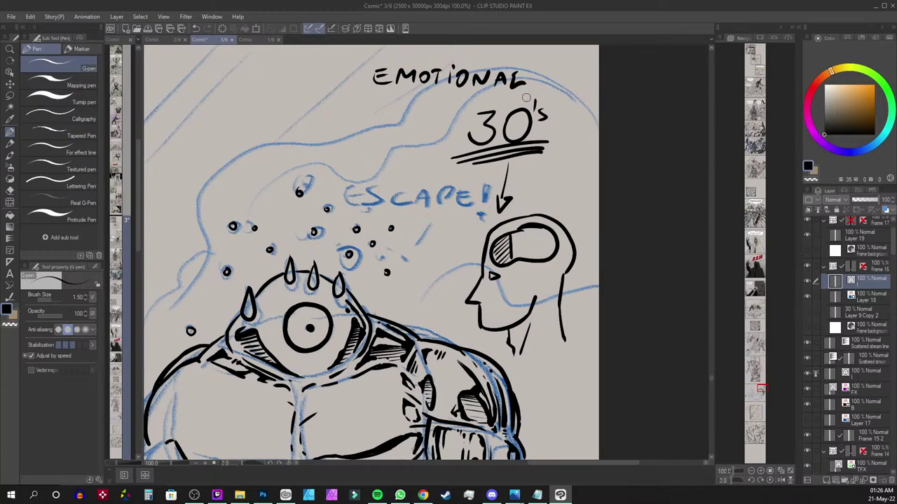
{"action": "left_click_drag", "start_coordinate": [475, 168], "coordinate": [558, 176]}
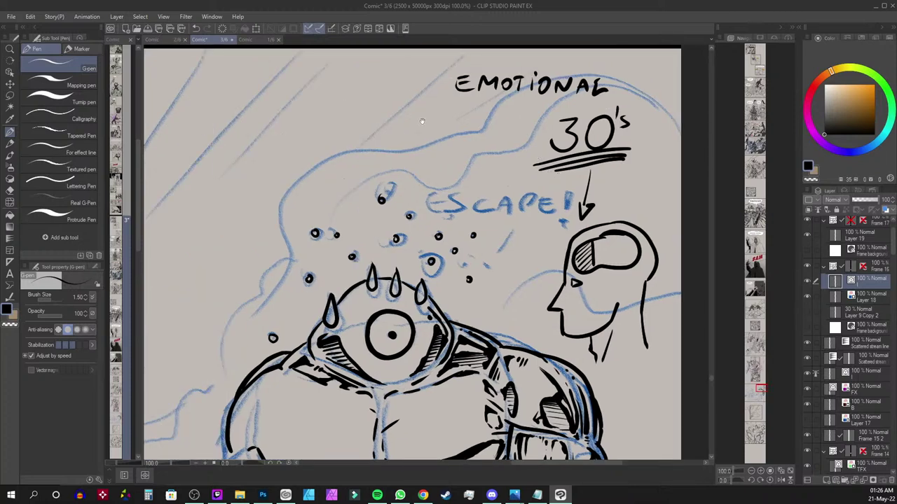
{"action": "mouse_move", "coordinate": [335, 111]}
{"action": "left_mouse_down"}
{"action": "mouse_move", "coordinate": [329, 141]}
{"action": "mouse_move", "coordinate": [357, 140]}
{"action": "mouse_move", "coordinate": [374, 116]}
{"action": "mouse_move", "coordinate": [412, 128]}
{"action": "mouse_move", "coordinate": [402, 138]}
{"action": "mouse_move", "coordinate": [400, 123]}
{"action": "mouse_move", "coordinate": [398, 132]}
{"action": "left_mouse_up"}
{"action": "key", "text": "ctrl+z"}
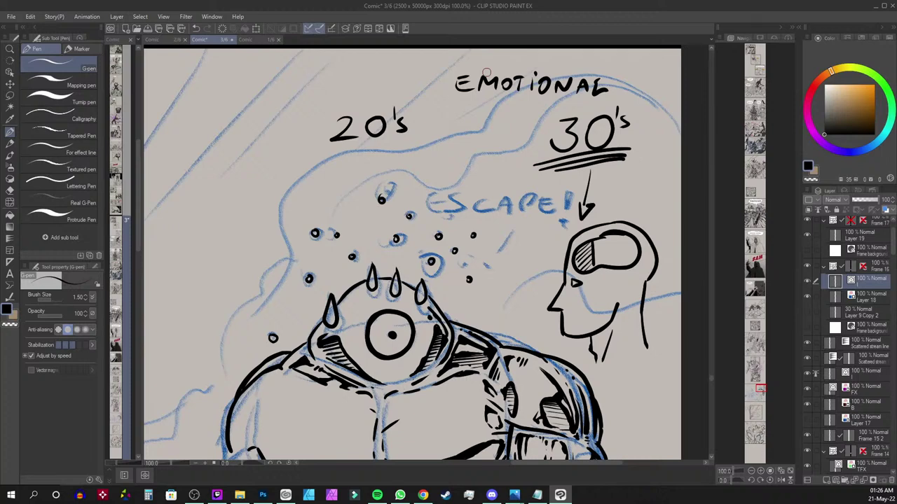
{"action": "left_click_drag", "start_coordinate": [305, 163], "coordinate": [421, 144]}
{"action": "mouse_move", "coordinate": [313, 170]}
{"action": "left_mouse_down"}
{"action": "mouse_move", "coordinate": [425, 149]}
{"action": "mouse_move", "coordinate": [344, 173]}
{"action": "mouse_move", "coordinate": [439, 156]}
{"action": "left_mouse_up"}
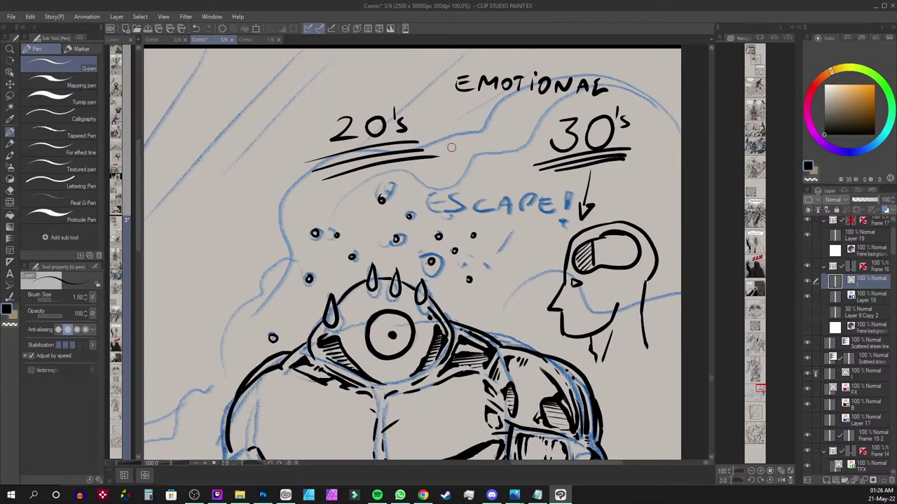
Lasso and delete the "20's" lettering with its underlines, and the word "EMOTIONAL"
{"action": "key", "text": "m"}
{"action": "mouse_move", "coordinate": [411, 91]}
{"action": "left_mouse_down"}
{"action": "mouse_move", "coordinate": [294, 139]}
{"action": "mouse_move", "coordinate": [366, 188]}
{"action": "mouse_move", "coordinate": [487, 162]}
{"action": "mouse_move", "coordinate": [433, 111]}
{"action": "left_mouse_up"}
{"action": "key", "text": "p"}
{"action": "key", "text": "Delete"}
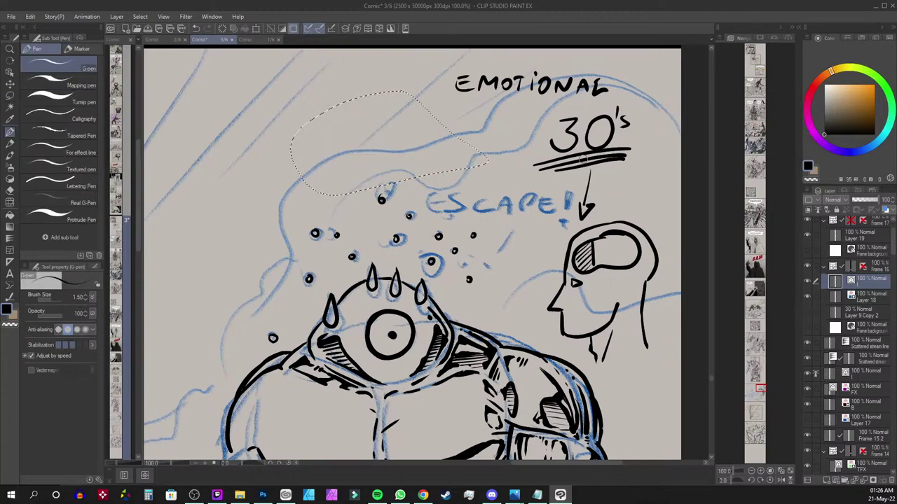
{"action": "key", "text": "m"}
{"action": "mouse_move", "coordinate": [463, 58]}
{"action": "left_mouse_down"}
{"action": "mouse_move", "coordinate": [432, 67]}
{"action": "mouse_move", "coordinate": [592, 108]}
{"action": "mouse_move", "coordinate": [616, 95]}
{"action": "mouse_move", "coordinate": [589, 64]}
{"action": "left_mouse_up"}
{"action": "key", "text": "p"}
{"action": "key", "text": "Delete"}
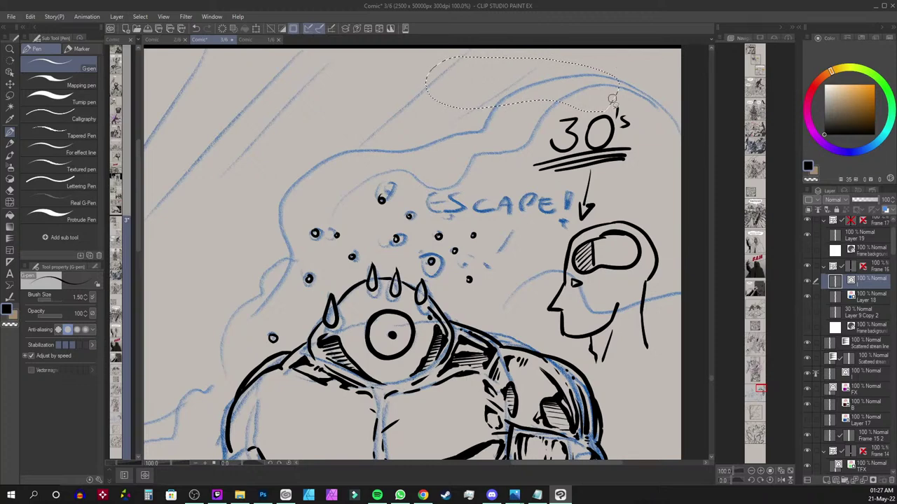
Lasso and delete the "30's" lettering, arrow and side-profile head, and clear the selection
{"action": "key", "text": "m"}
{"action": "mouse_move", "coordinate": [633, 155]}
{"action": "left_mouse_down"}
{"action": "mouse_move", "coordinate": [602, 89]}
{"action": "mouse_move", "coordinate": [530, 210]}
{"action": "mouse_move", "coordinate": [529, 248]}
{"action": "mouse_move", "coordinate": [558, 341]}
{"action": "mouse_move", "coordinate": [606, 373]}
{"action": "mouse_move", "coordinate": [665, 262]}
{"action": "mouse_move", "coordinate": [655, 175]}
{"action": "mouse_move", "coordinate": [640, 151]}
{"action": "left_mouse_up"}
{"action": "key", "text": "p"}
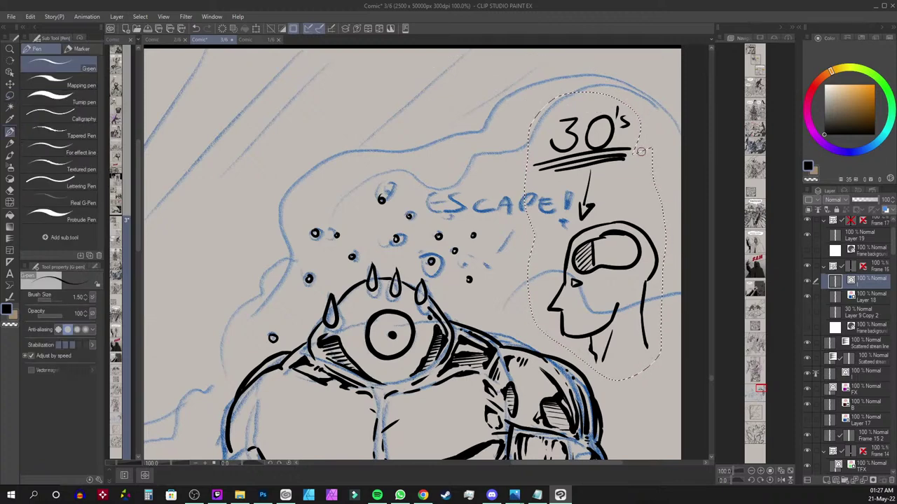
{"action": "key", "text": "Delete"}
{"action": "key", "text": "ctrl+d"}
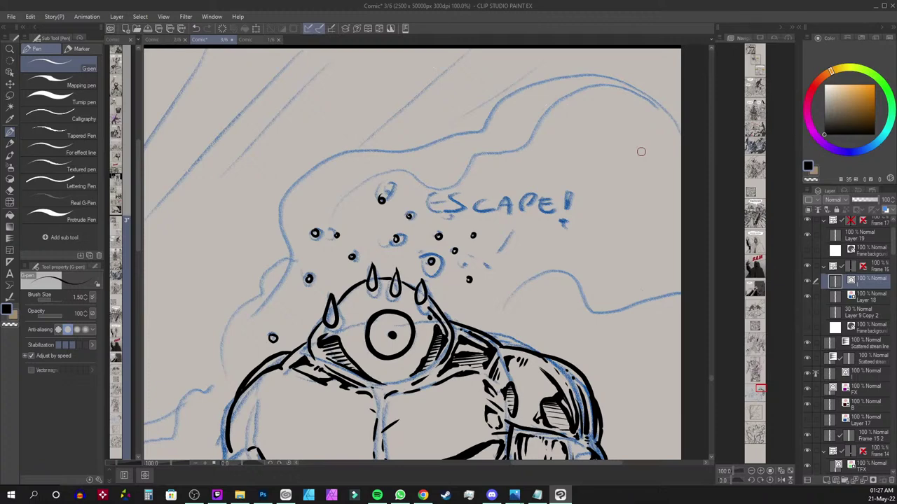
Add four more small dots around the giant's head and ink short accent marks inside the head's upper outline
{"action": "left_click", "coordinate": [353, 213]}
{"action": "left_click", "coordinate": [390, 186]}
{"action": "left_click", "coordinate": [487, 265]}
{"action": "left_click", "coordinate": [278, 291]}
{"action": "left_click_drag", "start_coordinate": [353, 299], "coordinate": [348, 304]}
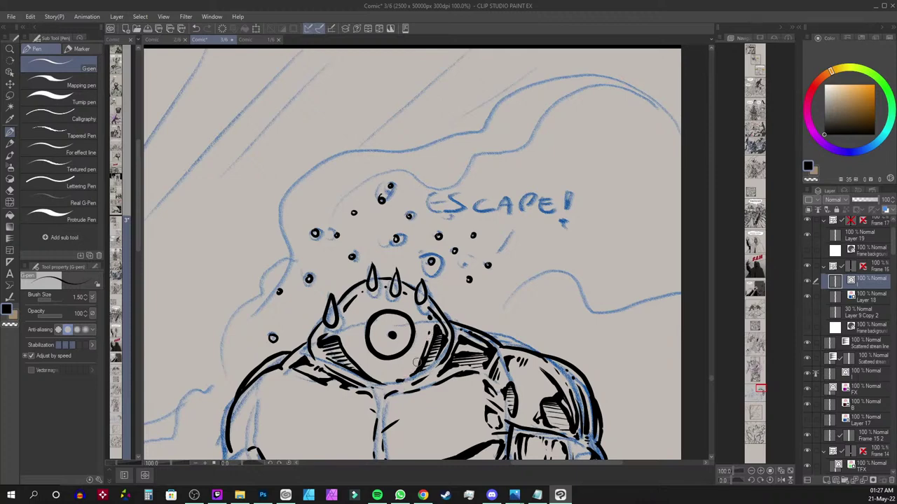
Extend the shadow of the chest muscle beside the inked arm and fill the strip beneath it with parallel hatching
{"action": "scroll", "coordinate": [417, 362], "scroll_direction": "down", "scroll_amount": 4}
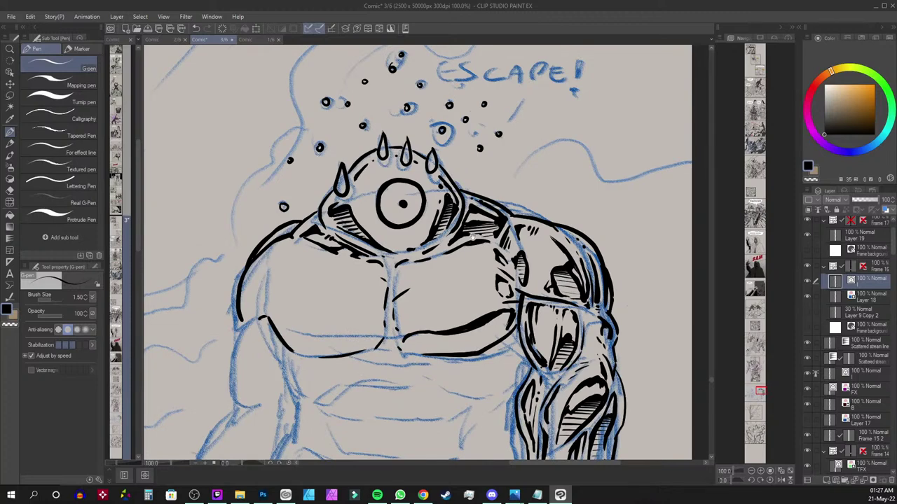
{"action": "left_click_drag", "start_coordinate": [495, 315], "coordinate": [513, 308]}
{"action": "key", "text": "shift+space"}
{"action": "left_click_drag", "start_coordinate": [517, 273], "coordinate": [493, 187]}
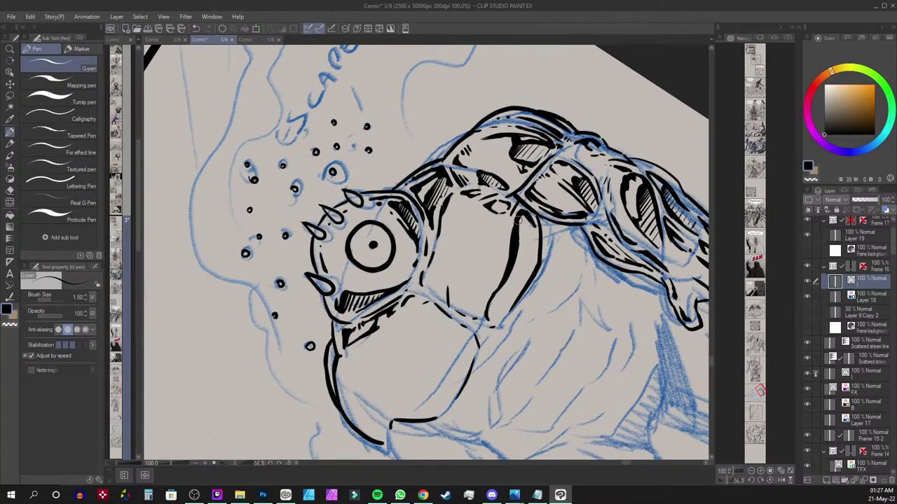
{"action": "mouse_move", "coordinate": [519, 221]}
{"action": "left_mouse_down"}
{"action": "mouse_move", "coordinate": [524, 239]}
{"action": "mouse_move", "coordinate": [486, 320]}
{"action": "left_mouse_up"}
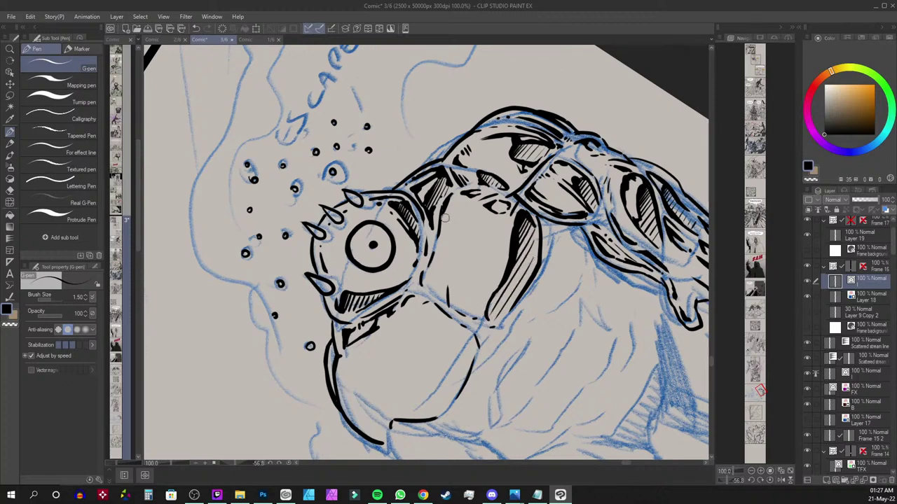
Ink hatched, pointed shadows along the same chest muscle's central edge and hatch the small patch near the armpit
{"action": "mouse_move", "coordinate": [434, 281]}
{"action": "left_mouse_down"}
{"action": "mouse_move", "coordinate": [436, 261]}
{"action": "mouse_move", "coordinate": [441, 280]}
{"action": "mouse_move", "coordinate": [438, 269]}
{"action": "mouse_move", "coordinate": [430, 282]}
{"action": "mouse_move", "coordinate": [485, 319]}
{"action": "mouse_move", "coordinate": [457, 287]}
{"action": "mouse_move", "coordinate": [455, 301]}
{"action": "mouse_move", "coordinate": [442, 274]}
{"action": "left_mouse_up"}
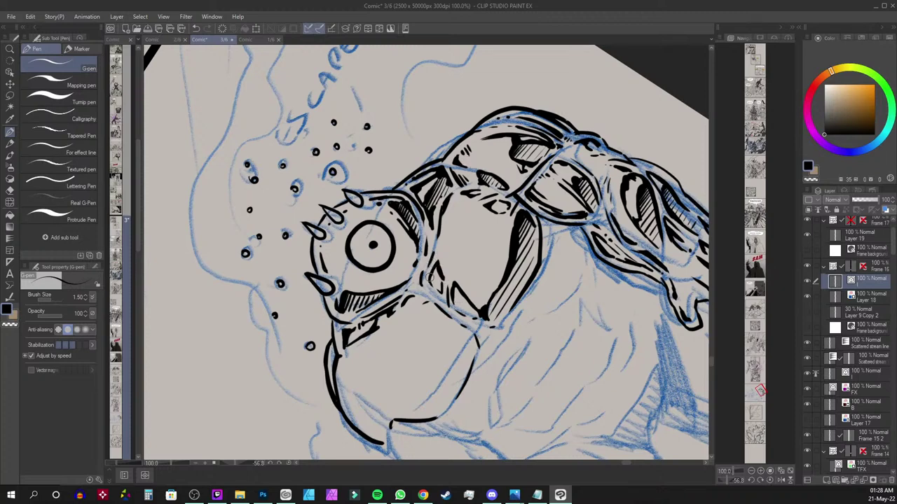
{"action": "left_click_drag", "start_coordinate": [435, 272], "coordinate": [430, 282]}
{"action": "mouse_move", "coordinate": [439, 276]}
{"action": "left_mouse_down"}
{"action": "mouse_move", "coordinate": [437, 290]}
{"action": "mouse_move", "coordinate": [478, 318]}
{"action": "left_mouse_up"}
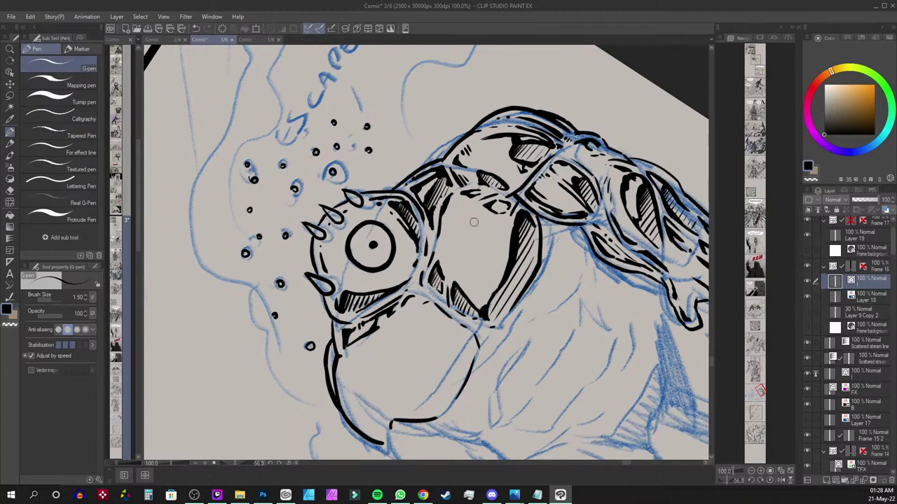
{"action": "left_click_drag", "start_coordinate": [491, 199], "coordinate": [510, 211]}
{"action": "scroll", "coordinate": [547, 324], "scroll_direction": "down", "scroll_amount": 3}
{"action": "scroll", "coordinate": [547, 325], "scroll_direction": "up", "scroll_amount": 5}
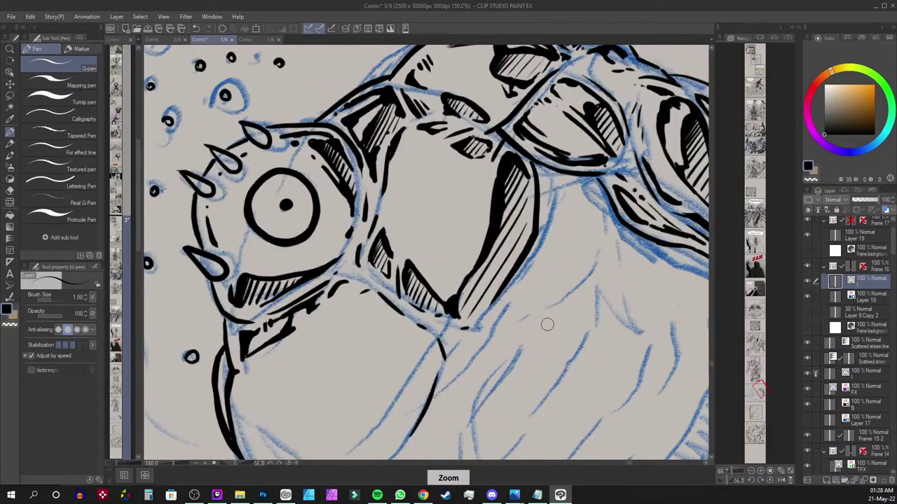
{"action": "scroll", "coordinate": [547, 325], "scroll_direction": "down", "scroll_amount": 2}
{"action": "scroll", "coordinate": [547, 325], "scroll_direction": "up", "scroll_amount": 2}
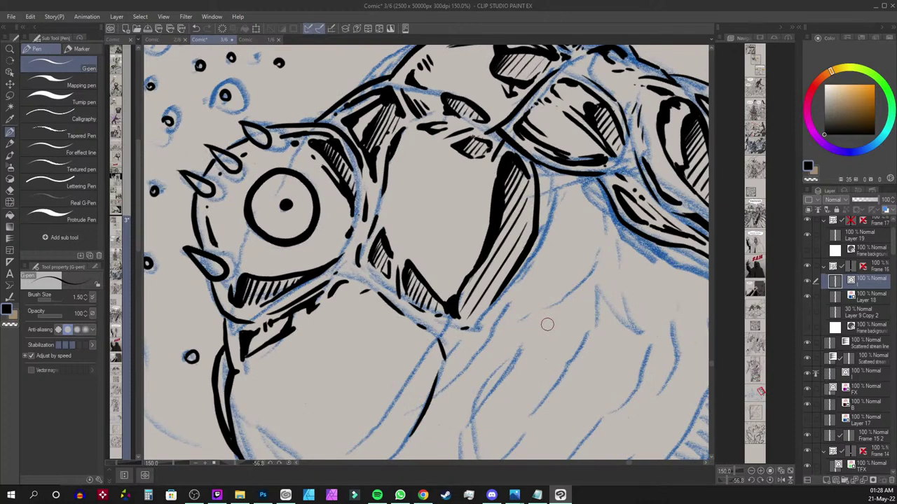
{"action": "left_click_drag", "start_coordinate": [444, 298], "coordinate": [452, 296]}
Ink a tapered black shadow along the other chest muscle's lower edge and hatch the strip beneath it
{"action": "left_click_drag", "start_coordinate": [491, 346], "coordinate": [550, 204]}
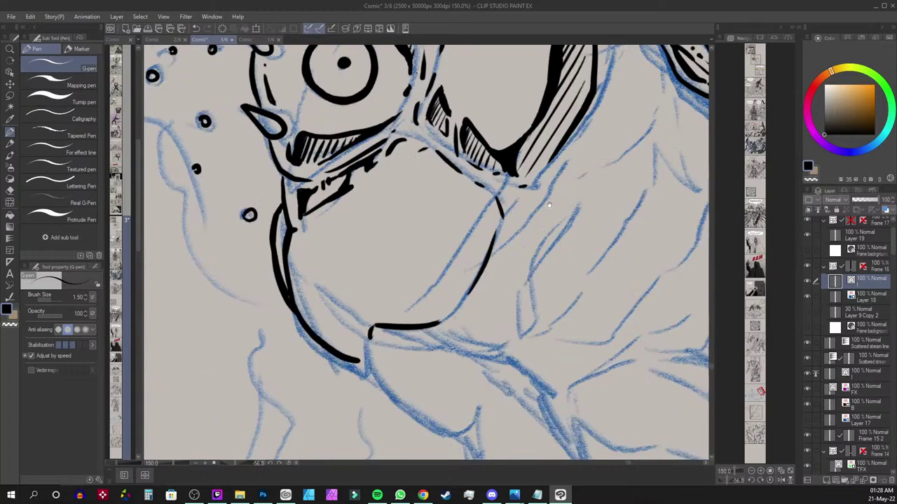
{"action": "mouse_move", "coordinate": [490, 202]}
{"action": "left_mouse_down"}
{"action": "mouse_move", "coordinate": [437, 273]}
{"action": "mouse_move", "coordinate": [392, 307]}
{"action": "mouse_move", "coordinate": [418, 305]}
{"action": "mouse_move", "coordinate": [429, 283]}
{"action": "left_mouse_up"}
{"action": "mouse_move", "coordinate": [484, 211]}
{"action": "left_mouse_down"}
{"action": "mouse_move", "coordinate": [411, 302]}
{"action": "mouse_move", "coordinate": [419, 296]}
{"action": "mouse_move", "coordinate": [394, 309]}
{"action": "mouse_move", "coordinate": [405, 311]}
{"action": "mouse_move", "coordinate": [377, 314]}
{"action": "left_mouse_up"}
{"action": "left_click", "coordinate": [370, 309]}
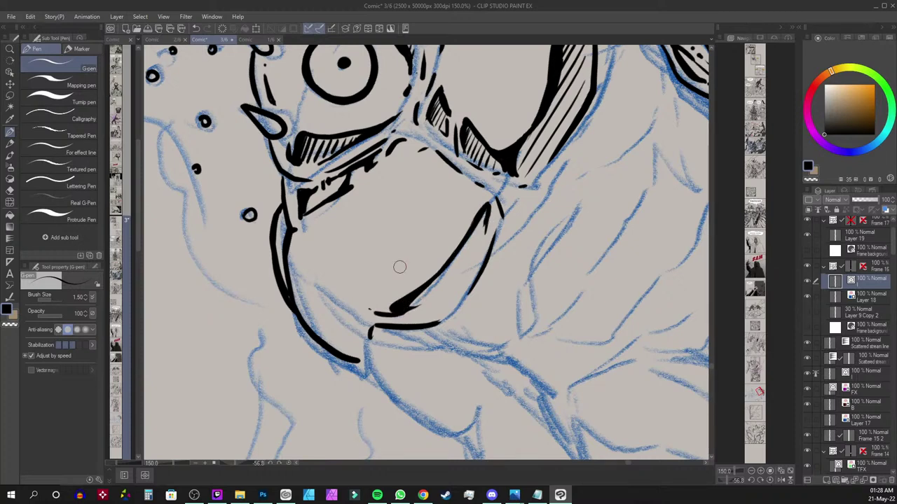
{"action": "left_click_drag", "start_coordinate": [306, 242], "coordinate": [322, 279]}
{"action": "mouse_move", "coordinate": [408, 306]}
{"action": "left_mouse_down"}
{"action": "mouse_move", "coordinate": [452, 293]}
{"action": "mouse_move", "coordinate": [484, 215]}
{"action": "mouse_move", "coordinate": [410, 309]}
{"action": "mouse_move", "coordinate": [455, 261]}
{"action": "left_mouse_up"}
{"action": "mouse_move", "coordinate": [437, 290]}
{"action": "left_mouse_down"}
{"action": "mouse_move", "coordinate": [489, 207]}
{"action": "mouse_move", "coordinate": [482, 251]}
{"action": "left_mouse_up"}
Ink hatched shadows on the other chest muscle beneath the collarbone and along its shoulder side
{"action": "mouse_move", "coordinate": [401, 156]}
{"action": "left_mouse_down"}
{"action": "mouse_move", "coordinate": [428, 170]}
{"action": "mouse_move", "coordinate": [405, 168]}
{"action": "mouse_move", "coordinate": [403, 156]}
{"action": "mouse_move", "coordinate": [382, 173]}
{"action": "mouse_move", "coordinate": [415, 149]}
{"action": "mouse_move", "coordinate": [405, 176]}
{"action": "left_mouse_up"}
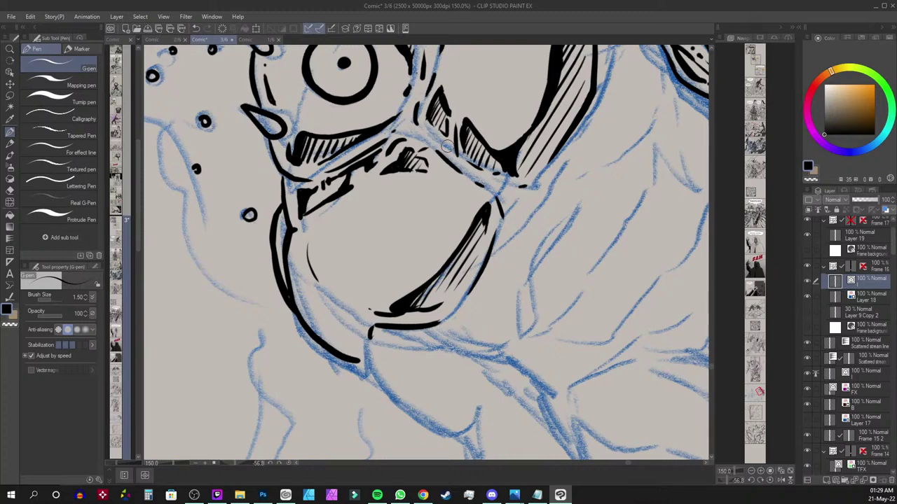
{"action": "mouse_move", "coordinate": [309, 249]}
{"action": "left_mouse_down"}
{"action": "mouse_move", "coordinate": [326, 234]}
{"action": "mouse_move", "coordinate": [334, 203]}
{"action": "mouse_move", "coordinate": [327, 224]}
{"action": "mouse_move", "coordinate": [361, 205]}
{"action": "mouse_move", "coordinate": [327, 259]}
{"action": "mouse_move", "coordinate": [331, 292]}
{"action": "mouse_move", "coordinate": [308, 248]}
{"action": "left_mouse_up"}
{"action": "mouse_move", "coordinate": [309, 247]}
{"action": "left_mouse_down"}
{"action": "mouse_move", "coordinate": [326, 225]}
{"action": "mouse_move", "coordinate": [314, 230]}
{"action": "mouse_move", "coordinate": [361, 202]}
{"action": "mouse_move", "coordinate": [312, 266]}
{"action": "mouse_move", "coordinate": [307, 245]}
{"action": "mouse_move", "coordinate": [318, 226]}
{"action": "left_mouse_up"}
{"action": "left_click_drag", "start_coordinate": [317, 226], "coordinate": [312, 242]}
{"action": "mouse_move", "coordinate": [304, 194]}
{"action": "left_mouse_down"}
{"action": "mouse_move", "coordinate": [315, 236]}
{"action": "mouse_move", "coordinate": [316, 227]}
{"action": "mouse_move", "coordinate": [307, 244]}
{"action": "mouse_move", "coordinate": [326, 225]}
{"action": "mouse_move", "coordinate": [313, 246]}
{"action": "left_mouse_up"}
{"action": "mouse_move", "coordinate": [340, 217]}
{"action": "left_mouse_down"}
{"action": "mouse_move", "coordinate": [307, 280]}
{"action": "mouse_move", "coordinate": [328, 281]}
{"action": "left_mouse_up"}
{"action": "scroll", "coordinate": [370, 216], "scroll_direction": "down", "scroll_amount": 5}
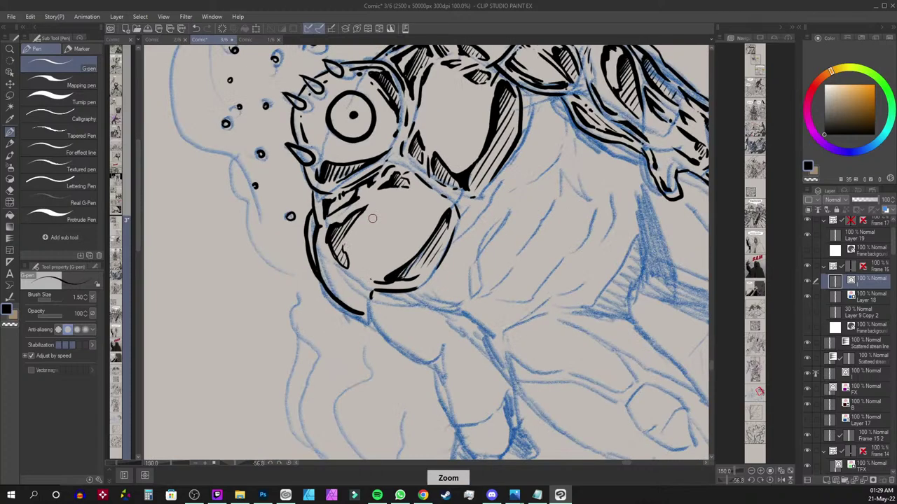
Ink black shadow shapes inside the shoulder of the giant's uninked arm, following its outer curve and the chest edge
{"action": "scroll", "coordinate": [372, 217], "scroll_direction": "up", "scroll_amount": 1}
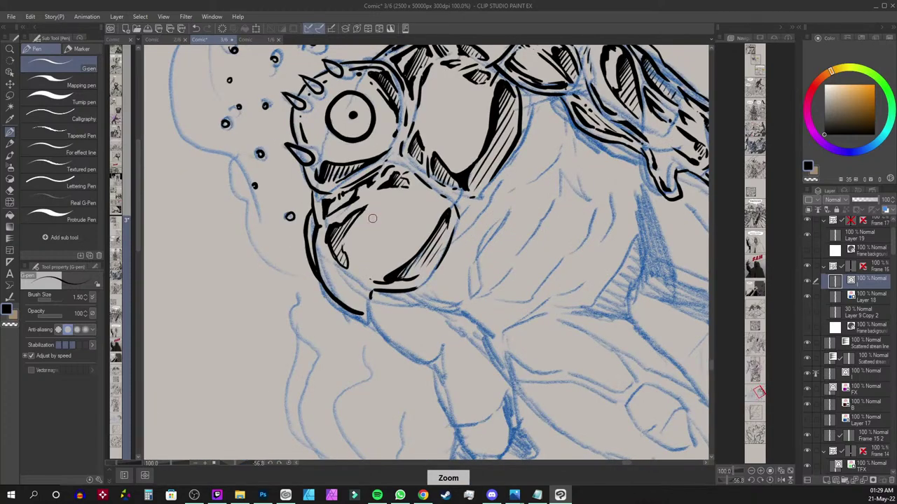
{"action": "key", "text": "shift+space"}
{"action": "left_click_drag", "start_coordinate": [372, 218], "coordinate": [573, 214]}
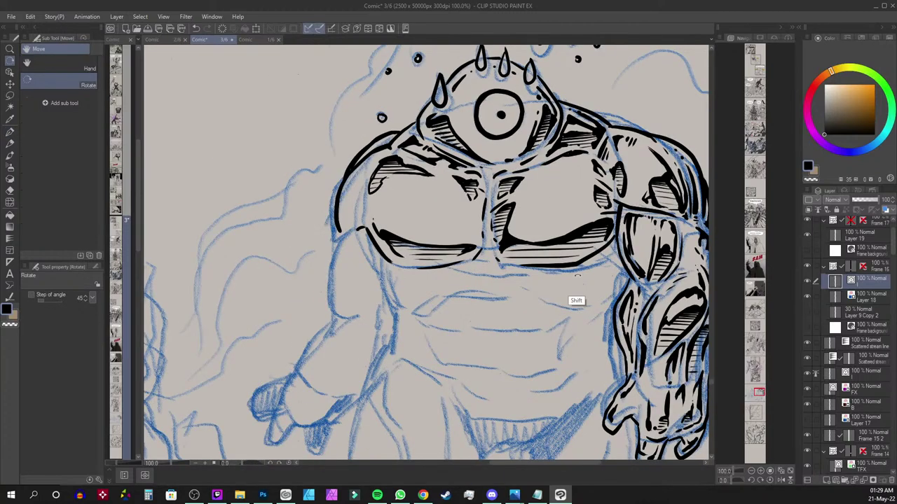
{"action": "key", "text": "p"}
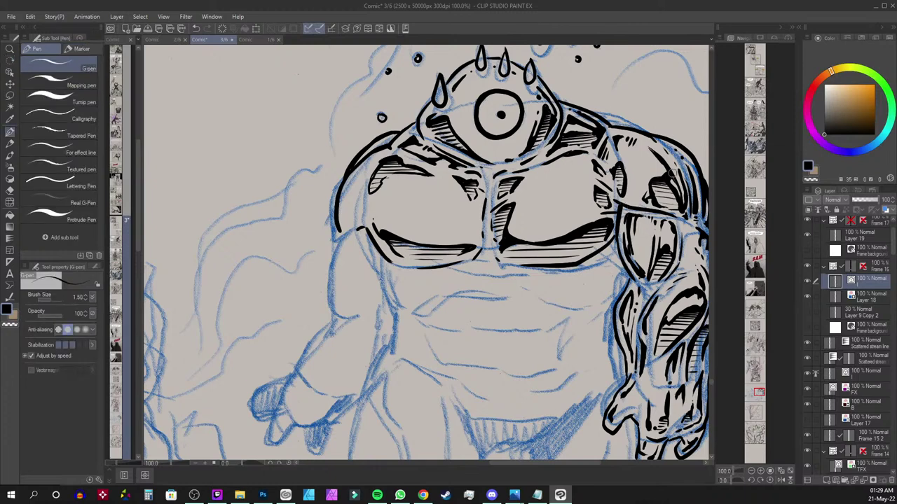
{"action": "mouse_move", "coordinate": [379, 167]}
{"action": "left_mouse_down"}
{"action": "mouse_move", "coordinate": [367, 197]}
{"action": "mouse_move", "coordinate": [341, 205]}
{"action": "left_mouse_up"}
{"action": "left_click_drag", "start_coordinate": [348, 195], "coordinate": [341, 217]}
{"action": "mouse_move", "coordinate": [366, 167]}
{"action": "left_mouse_down"}
{"action": "mouse_move", "coordinate": [349, 187]}
{"action": "mouse_move", "coordinate": [358, 197]}
{"action": "left_mouse_up"}
{"action": "left_click_drag", "start_coordinate": [362, 203], "coordinate": [343, 227]}
{"action": "mouse_move", "coordinate": [359, 199]}
{"action": "left_mouse_down"}
{"action": "mouse_move", "coordinate": [356, 188]}
{"action": "mouse_move", "coordinate": [347, 203]}
{"action": "mouse_move", "coordinate": [357, 206]}
{"action": "left_mouse_up"}
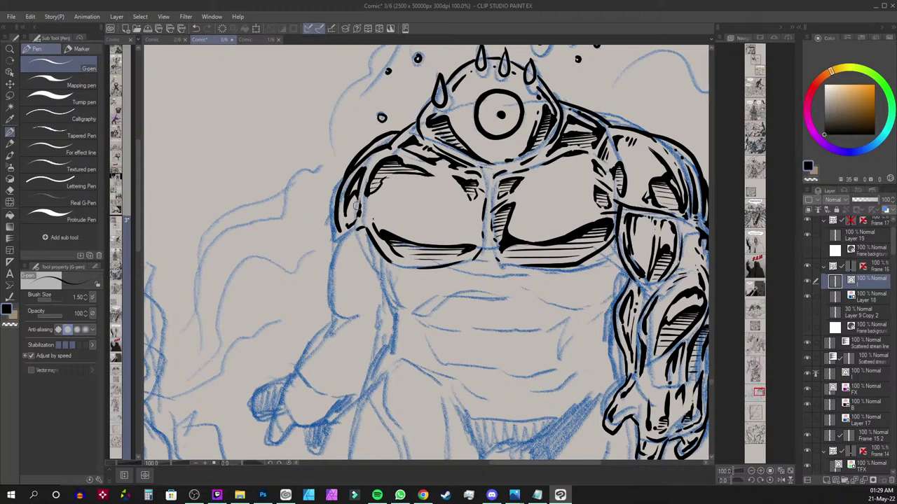
Fill the gap between the shadows on the uninked arm's shoulder with short parallel hatching
{"action": "key", "text": "r"}
{"action": "mouse_move", "coordinate": [356, 191]}
{"action": "left_mouse_down"}
{"action": "mouse_move", "coordinate": [338, 286]}
{"action": "mouse_move", "coordinate": [368, 309]}
{"action": "left_mouse_up"}
{"action": "key", "text": "p"}
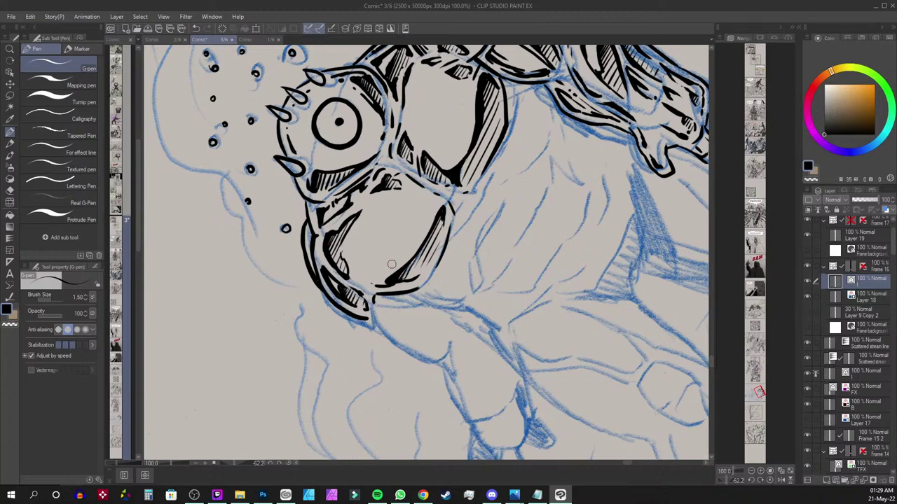
{"action": "left_click_drag", "start_coordinate": [304, 197], "coordinate": [306, 208]}
Ink the torso's side contour near the uninked arm and a pointed black shadow beneath the adjacent chest muscle
{"action": "key", "text": "r"}
{"action": "left_click_drag", "start_coordinate": [560, 133], "coordinate": [600, 296]}
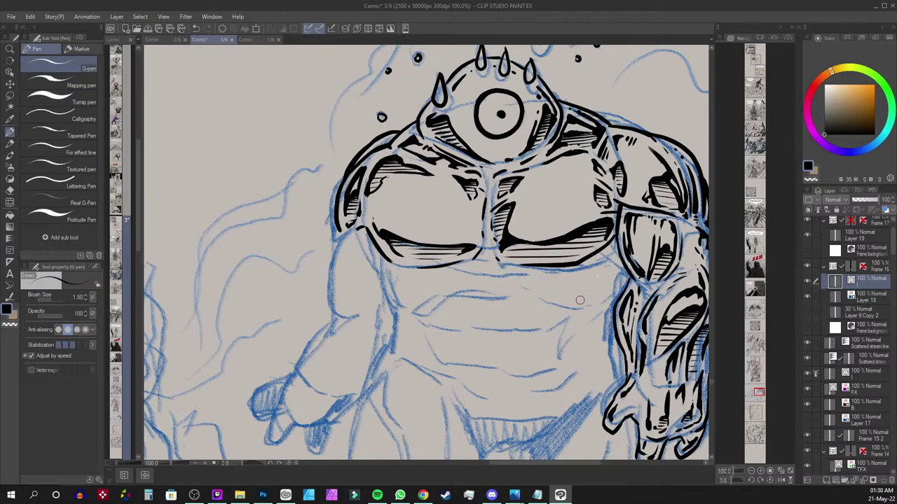
{"action": "mouse_move", "coordinate": [372, 259]}
{"action": "left_mouse_down"}
{"action": "mouse_move", "coordinate": [396, 316]}
{"action": "mouse_move", "coordinate": [394, 343]}
{"action": "left_mouse_up"}
{"action": "left_click_drag", "start_coordinate": [385, 295], "coordinate": [396, 319]}
{"action": "mouse_move", "coordinate": [390, 271]}
{"action": "left_mouse_down"}
{"action": "mouse_move", "coordinate": [392, 294]}
{"action": "mouse_move", "coordinate": [405, 302]}
{"action": "mouse_move", "coordinate": [396, 274]}
{"action": "mouse_move", "coordinate": [418, 274]}
{"action": "mouse_move", "coordinate": [402, 283]}
{"action": "mouse_move", "coordinate": [451, 269]}
{"action": "left_mouse_up"}
{"action": "mouse_move", "coordinate": [390, 271]}
{"action": "left_mouse_down"}
{"action": "mouse_move", "coordinate": [425, 273]}
{"action": "mouse_move", "coordinate": [399, 283]}
{"action": "left_mouse_up"}
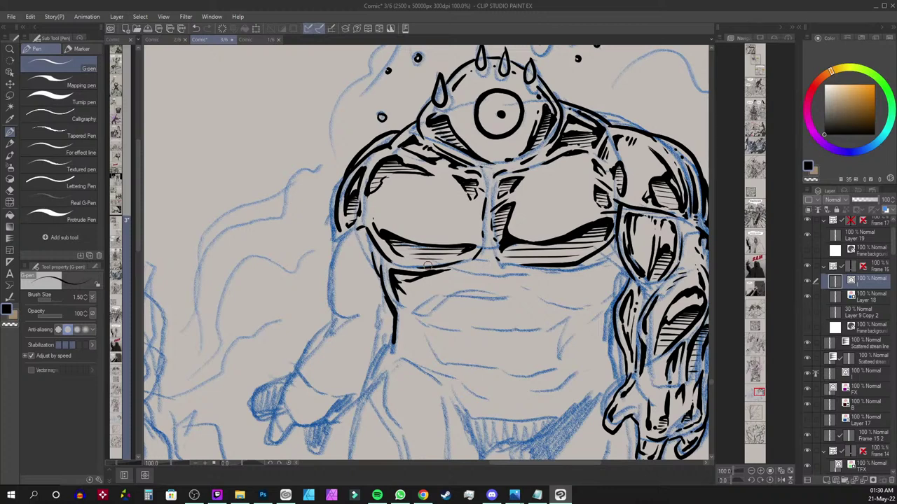
{"action": "mouse_move", "coordinate": [405, 282]}
{"action": "left_mouse_down"}
{"action": "mouse_move", "coordinate": [406, 295]}
{"action": "mouse_move", "coordinate": [406, 282]}
{"action": "left_mouse_up"}
Ink a curved rib-muscle shadow beneath the chest muscle beside the inked arm and hatch its interior
{"action": "mouse_move", "coordinate": [585, 265]}
{"action": "left_mouse_down"}
{"action": "mouse_move", "coordinate": [606, 254]}
{"action": "mouse_move", "coordinate": [539, 272]}
{"action": "left_mouse_up"}
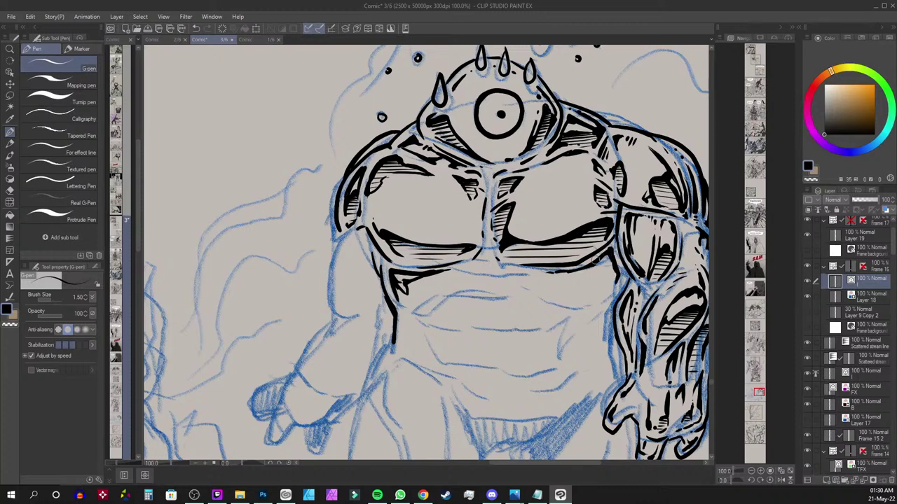
{"action": "mouse_move", "coordinate": [607, 299]}
{"action": "left_mouse_down"}
{"action": "mouse_move", "coordinate": [575, 308]}
{"action": "mouse_move", "coordinate": [528, 285]}
{"action": "mouse_move", "coordinate": [573, 307]}
{"action": "mouse_move", "coordinate": [607, 290]}
{"action": "left_mouse_up"}
{"action": "mouse_move", "coordinate": [544, 287]}
{"action": "left_mouse_down"}
{"action": "mouse_move", "coordinate": [602, 275]}
{"action": "mouse_move", "coordinate": [603, 293]}
{"action": "mouse_move", "coordinate": [597, 278]}
{"action": "mouse_move", "coordinate": [547, 288]}
{"action": "mouse_move", "coordinate": [601, 280]}
{"action": "mouse_move", "coordinate": [594, 300]}
{"action": "left_mouse_up"}
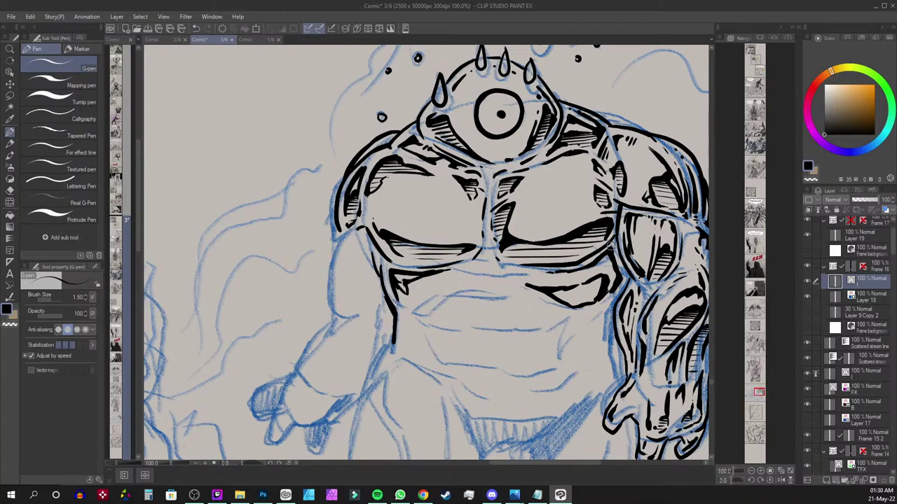
{"action": "key", "text": "shift+space"}
{"action": "left_click_drag", "start_coordinate": [610, 246], "coordinate": [550, 117]}
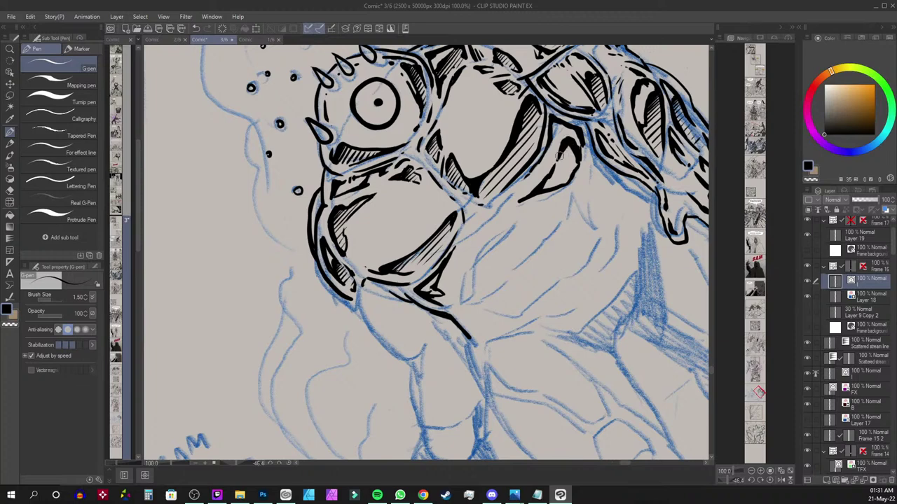
{"action": "mouse_move", "coordinate": [574, 148]}
{"action": "left_mouse_down"}
{"action": "mouse_move", "coordinate": [547, 186]}
{"action": "mouse_move", "coordinate": [556, 185]}
{"action": "left_mouse_up"}
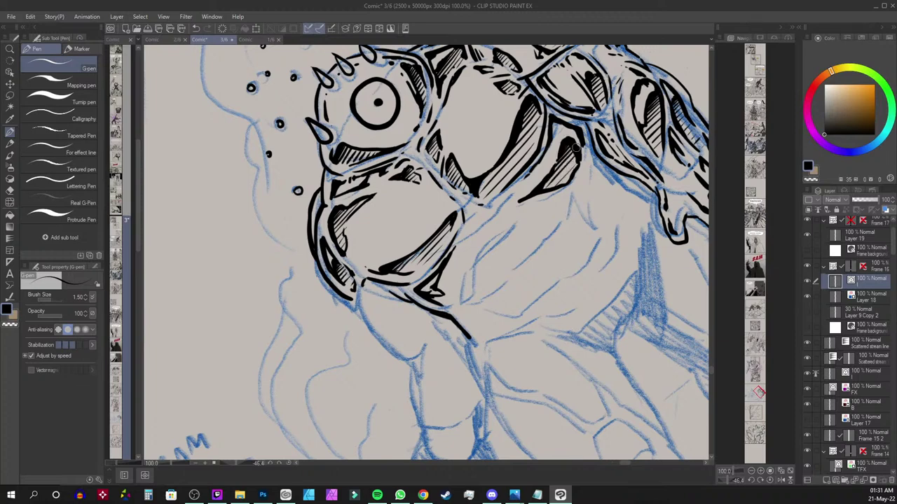
Outline the matching rib muscle on the uninked arm's side and fill it with shadow and parallel hatching
{"action": "mouse_move", "coordinate": [474, 259]}
{"action": "left_mouse_down"}
{"action": "mouse_move", "coordinate": [454, 295]}
{"action": "mouse_move", "coordinate": [454, 273]}
{"action": "mouse_move", "coordinate": [463, 295]}
{"action": "mouse_move", "coordinate": [451, 278]}
{"action": "mouse_move", "coordinate": [451, 301]}
{"action": "left_mouse_up"}
{"action": "key", "text": "r"}
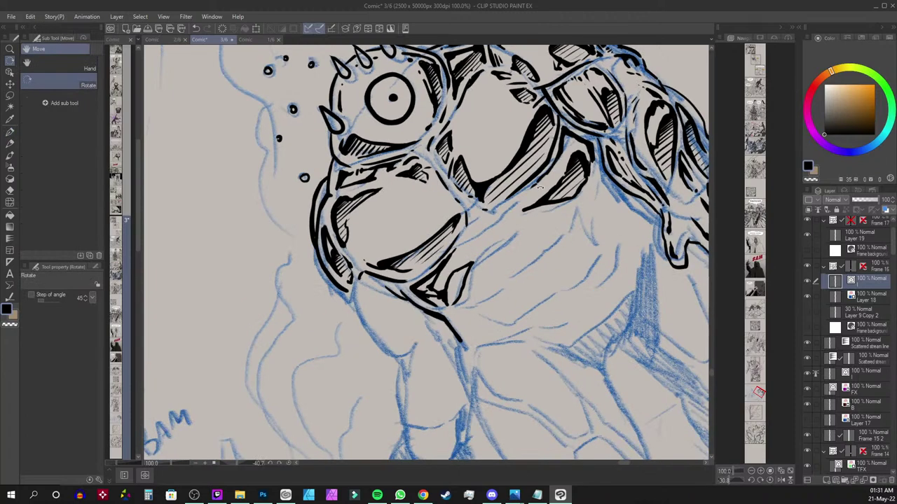
{"action": "left_click_drag", "start_coordinate": [540, 188], "coordinate": [526, 168]}
{"action": "key", "text": "p"}
{"action": "mouse_move", "coordinate": [456, 270]}
{"action": "left_mouse_down"}
{"action": "mouse_move", "coordinate": [467, 259]}
{"action": "mouse_move", "coordinate": [454, 275]}
{"action": "left_mouse_up"}
{"action": "left_click_drag", "start_coordinate": [469, 262], "coordinate": [452, 295]}
{"action": "left_click_drag", "start_coordinate": [471, 274], "coordinate": [456, 298]}
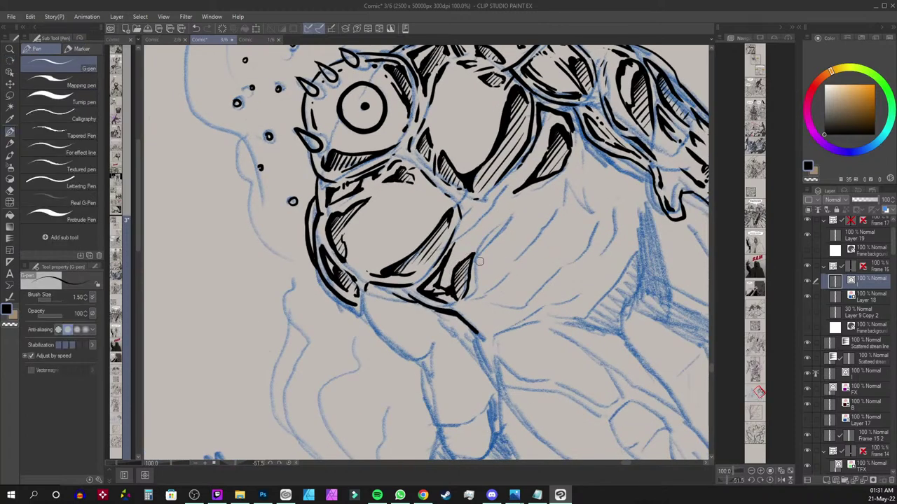
Ink the upper abdominal muscles with broken contour lines above and below and shadow patches at both ends
{"action": "mouse_move", "coordinate": [515, 208]}
{"action": "left_mouse_down"}
{"action": "mouse_move", "coordinate": [493, 236]}
{"action": "mouse_move", "coordinate": [527, 199]}
{"action": "mouse_move", "coordinate": [554, 187]}
{"action": "mouse_move", "coordinate": [563, 200]}
{"action": "mouse_move", "coordinate": [560, 187]}
{"action": "mouse_move", "coordinate": [552, 220]}
{"action": "left_mouse_up"}
{"action": "left_click_drag", "start_coordinate": [538, 233], "coordinate": [505, 264]}
{"action": "key", "text": "shift+space"}
{"action": "left_click_drag", "start_coordinate": [574, 213], "coordinate": [472, 268]}
{"action": "key", "text": "space"}
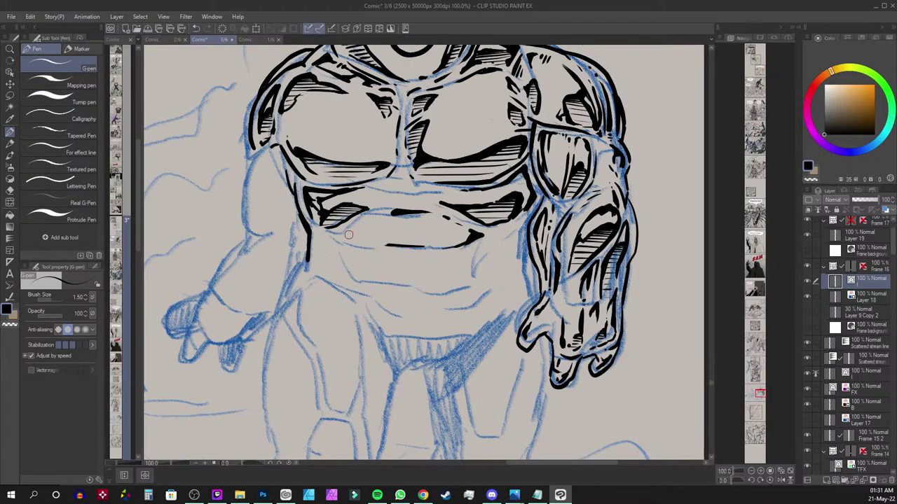
{"action": "left_click_drag", "start_coordinate": [348, 225], "coordinate": [371, 248]}
{"action": "mouse_move", "coordinate": [454, 246]}
{"action": "left_mouse_down"}
{"action": "mouse_move", "coordinate": [462, 234]}
{"action": "mouse_move", "coordinate": [450, 247]}
{"action": "mouse_move", "coordinate": [465, 260]}
{"action": "mouse_move", "coordinate": [456, 280]}
{"action": "left_mouse_up"}
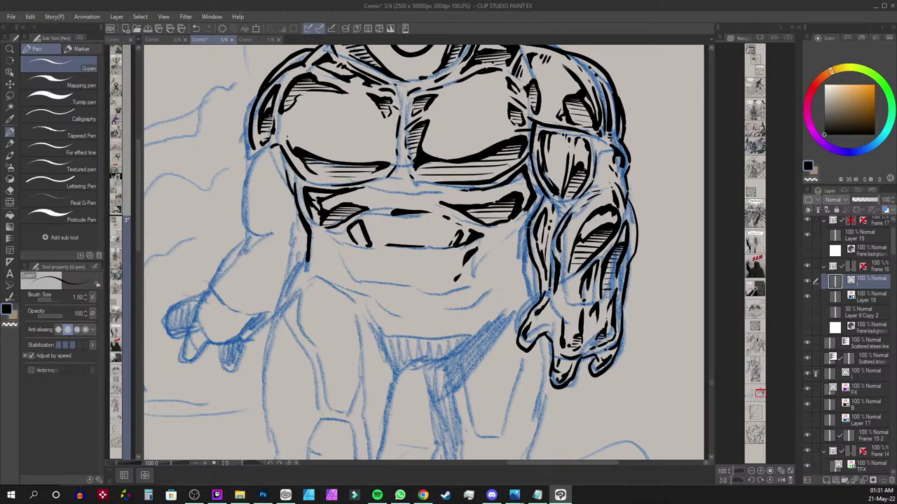
Ink the tapered oblique muscle line and the torso's side contour next to the inked arm
{"action": "left_click_drag", "start_coordinate": [516, 231], "coordinate": [474, 275]}
{"action": "mouse_move", "coordinate": [528, 245]}
{"action": "left_mouse_down"}
{"action": "mouse_move", "coordinate": [521, 267]}
{"action": "mouse_move", "coordinate": [533, 306]}
{"action": "left_mouse_up"}
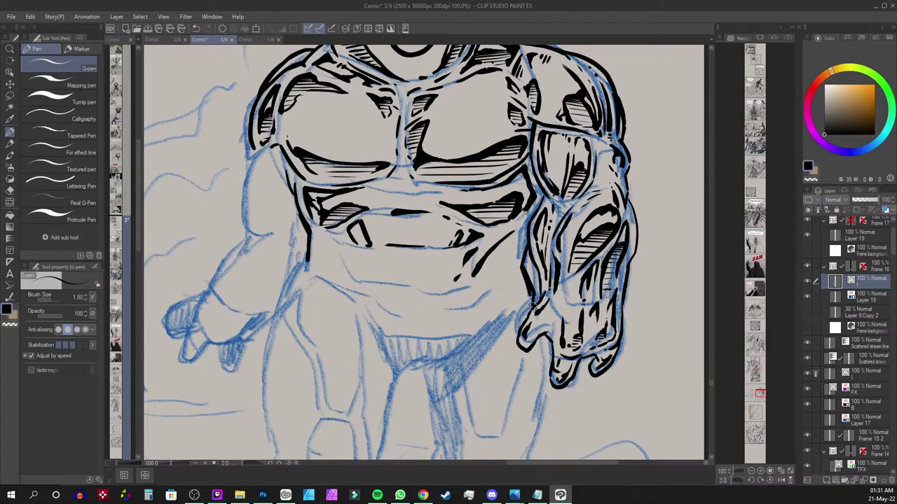
{"action": "mouse_move", "coordinate": [538, 255]}
{"action": "left_mouse_down"}
{"action": "mouse_move", "coordinate": [524, 325]}
{"action": "mouse_move", "coordinate": [528, 286]}
{"action": "left_mouse_up"}
Ink a lower abdominal shadow patch and the angular oblique muscle shadows on the uninked arm's side
{"action": "mouse_move", "coordinate": [357, 253]}
{"action": "left_mouse_down"}
{"action": "mouse_move", "coordinate": [372, 261]}
{"action": "mouse_move", "coordinate": [376, 280]}
{"action": "left_mouse_up"}
{"action": "left_click", "coordinate": [379, 241]}
{"action": "left_click_drag", "start_coordinate": [558, 105], "coordinate": [517, 145]}
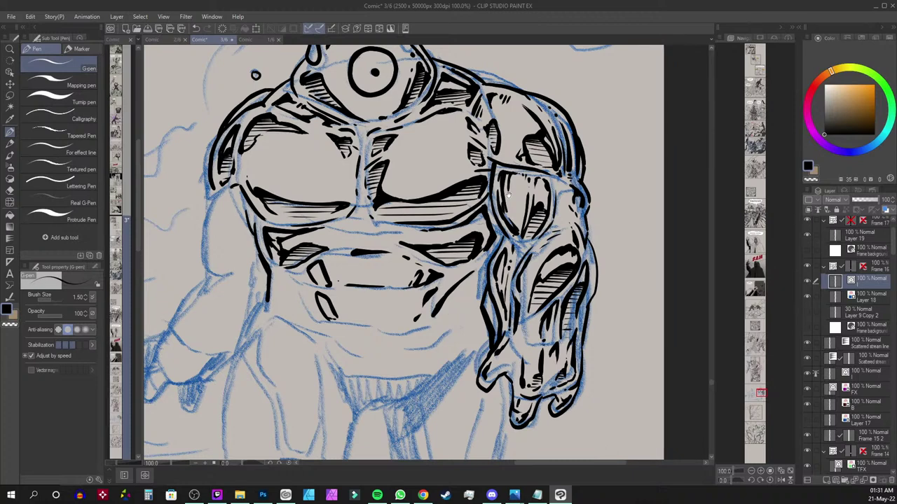
{"action": "mouse_move", "coordinate": [317, 283]}
{"action": "left_mouse_down"}
{"action": "mouse_move", "coordinate": [309, 274]}
{"action": "mouse_move", "coordinate": [296, 285]}
{"action": "mouse_move", "coordinate": [301, 299]}
{"action": "mouse_move", "coordinate": [307, 288]}
{"action": "mouse_move", "coordinate": [293, 287]}
{"action": "mouse_move", "coordinate": [313, 321]}
{"action": "left_mouse_up"}
{"action": "mouse_move", "coordinate": [283, 277]}
{"action": "left_mouse_down"}
{"action": "mouse_move", "coordinate": [298, 318]}
{"action": "mouse_move", "coordinate": [313, 330]}
{"action": "mouse_move", "coordinate": [284, 309]}
{"action": "mouse_move", "coordinate": [282, 295]}
{"action": "mouse_move", "coordinate": [289, 316]}
{"action": "left_mouse_up"}
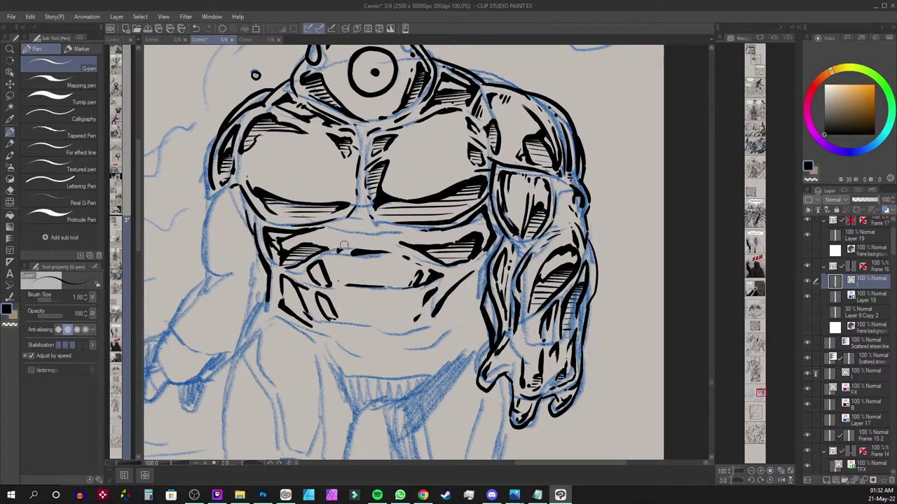
Ink the lower abdominal line, then add hatched oblique and abdominal shadow patches on the inked arm's side
{"action": "left_click_drag", "start_coordinate": [409, 329], "coordinate": [357, 325]}
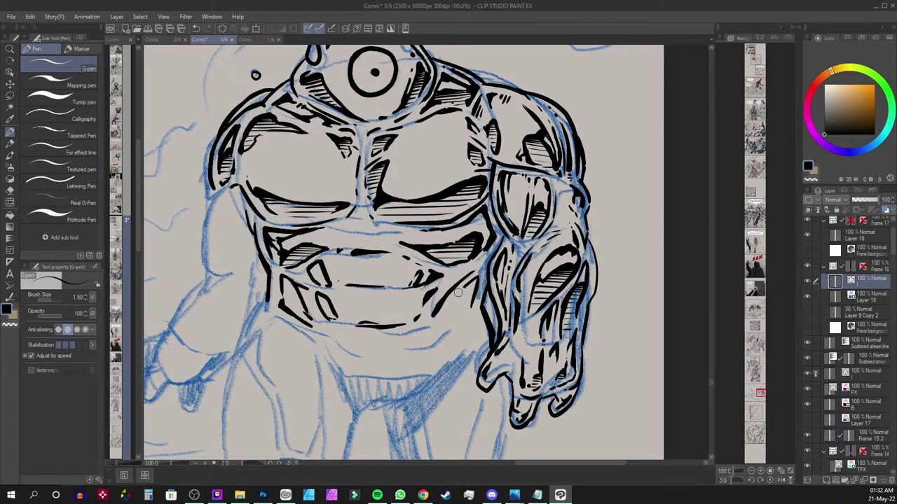
{"action": "left_click_drag", "start_coordinate": [468, 288], "coordinate": [455, 329]}
{"action": "mouse_move", "coordinate": [478, 279]}
{"action": "left_mouse_down"}
{"action": "mouse_move", "coordinate": [459, 324]}
{"action": "mouse_move", "coordinate": [462, 292]}
{"action": "left_mouse_up"}
{"action": "left_click_drag", "start_coordinate": [473, 291], "coordinate": [459, 307]}
{"action": "left_click_drag", "start_coordinate": [469, 307], "coordinate": [460, 315]}
{"action": "mouse_move", "coordinate": [413, 297]}
{"action": "left_mouse_down"}
{"action": "mouse_move", "coordinate": [410, 317]}
{"action": "mouse_move", "coordinate": [414, 305]}
{"action": "mouse_move", "coordinate": [397, 321]}
{"action": "left_mouse_up"}
{"action": "left_click", "coordinate": [400, 317]}
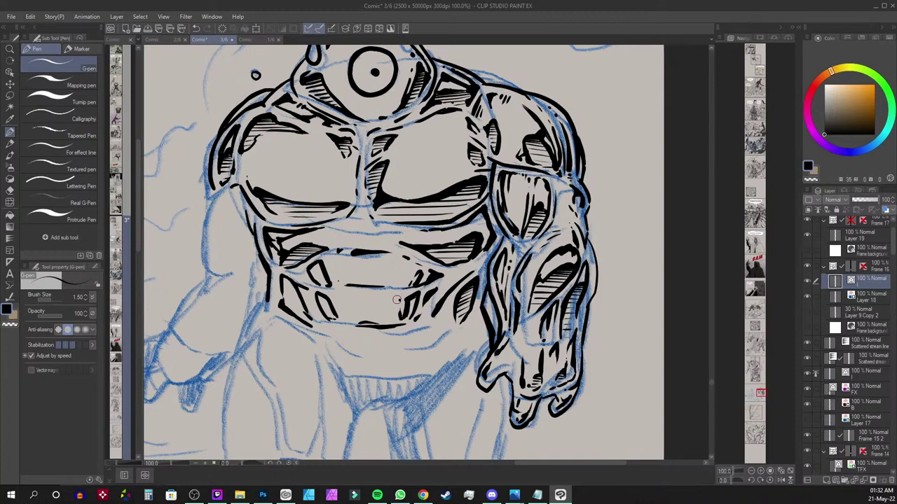
{"action": "left_click_drag", "start_coordinate": [352, 210], "coordinate": [342, 221]}
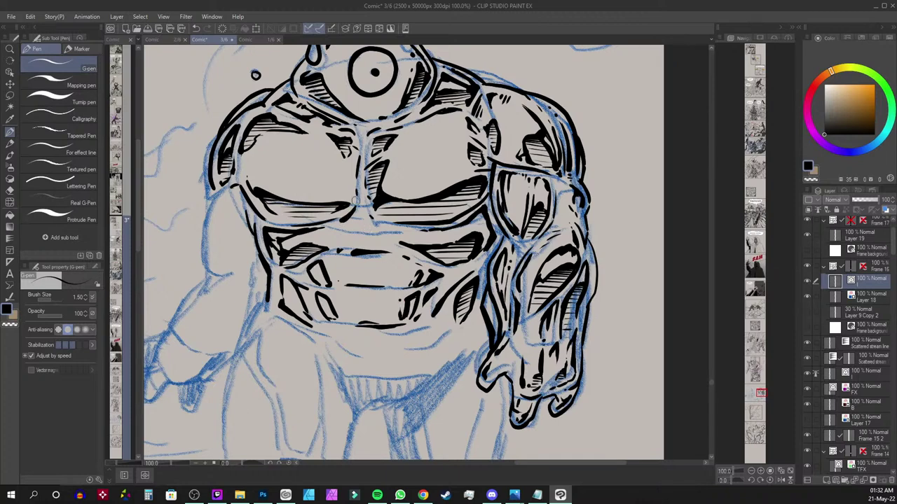
Ink the front leg's outer thigh contour, the inner muscle line and the groin edge of the thigh
{"action": "left_click_drag", "start_coordinate": [369, 187], "coordinate": [418, 65]}
{"action": "left_click_drag", "start_coordinate": [524, 237], "coordinate": [557, 307]}
{"action": "mouse_move", "coordinate": [358, 245]}
{"action": "left_mouse_down"}
{"action": "mouse_move", "coordinate": [373, 174]}
{"action": "mouse_move", "coordinate": [338, 222]}
{"action": "mouse_move", "coordinate": [319, 340]}
{"action": "mouse_move", "coordinate": [326, 374]}
{"action": "left_mouse_up"}
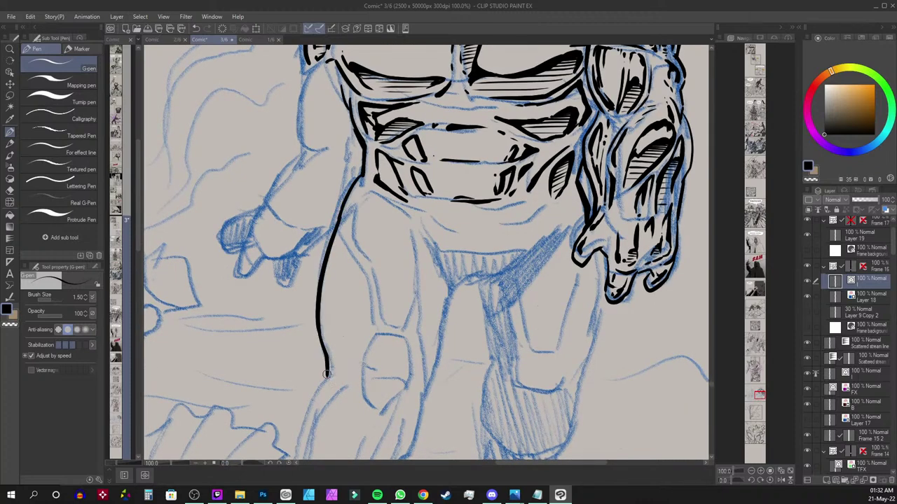
{"action": "mouse_move", "coordinate": [390, 199]}
{"action": "left_mouse_down"}
{"action": "mouse_move", "coordinate": [410, 218]}
{"action": "mouse_move", "coordinate": [413, 292]}
{"action": "left_mouse_up"}
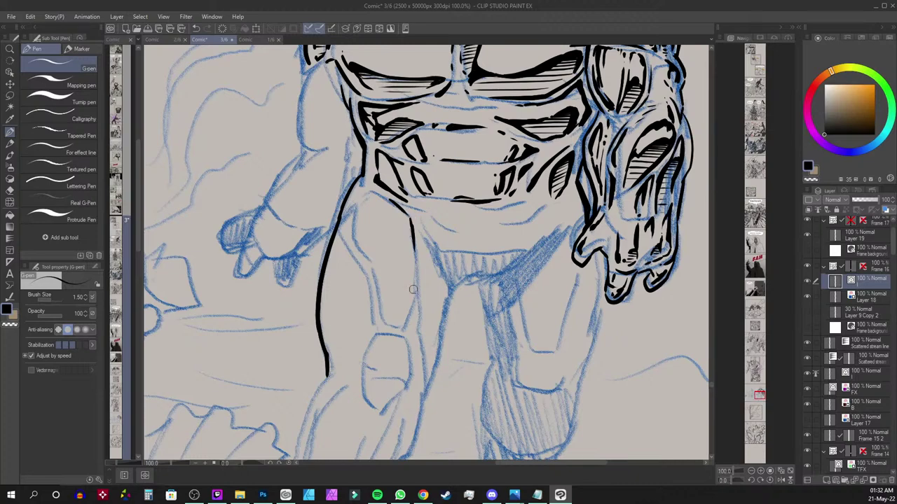
{"action": "left_click_drag", "start_coordinate": [425, 242], "coordinate": [446, 317]}
Ink both contours of the front leg from the thigh past the knee down to the ankle
{"action": "scroll", "coordinate": [436, 332], "scroll_direction": "down", "scroll_amount": 4}
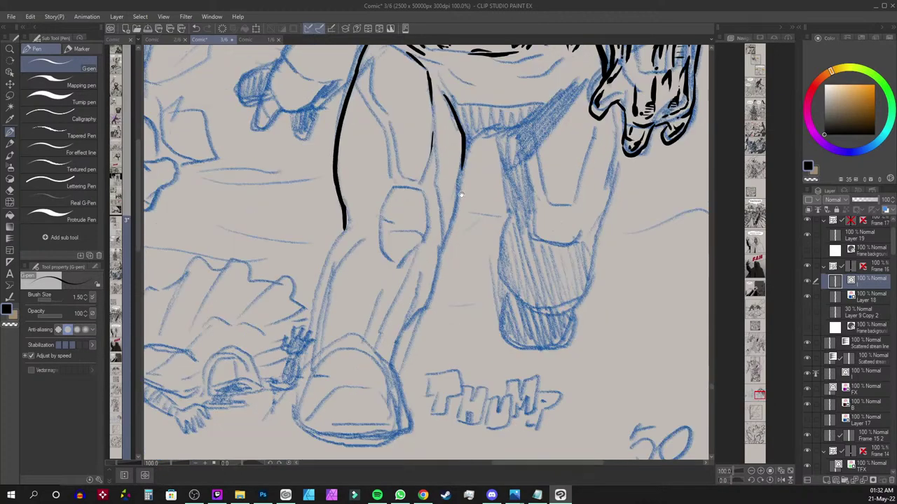
{"action": "mouse_move", "coordinate": [463, 152]}
{"action": "left_mouse_down"}
{"action": "mouse_move", "coordinate": [427, 298]}
{"action": "mouse_move", "coordinate": [390, 361]}
{"action": "left_mouse_up"}
{"action": "mouse_move", "coordinate": [344, 224]}
{"action": "left_mouse_down"}
{"action": "mouse_move", "coordinate": [323, 274]}
{"action": "mouse_move", "coordinate": [309, 372]}
{"action": "left_mouse_up"}
{"action": "left_click_drag", "start_coordinate": [317, 341], "coordinate": [308, 376]}
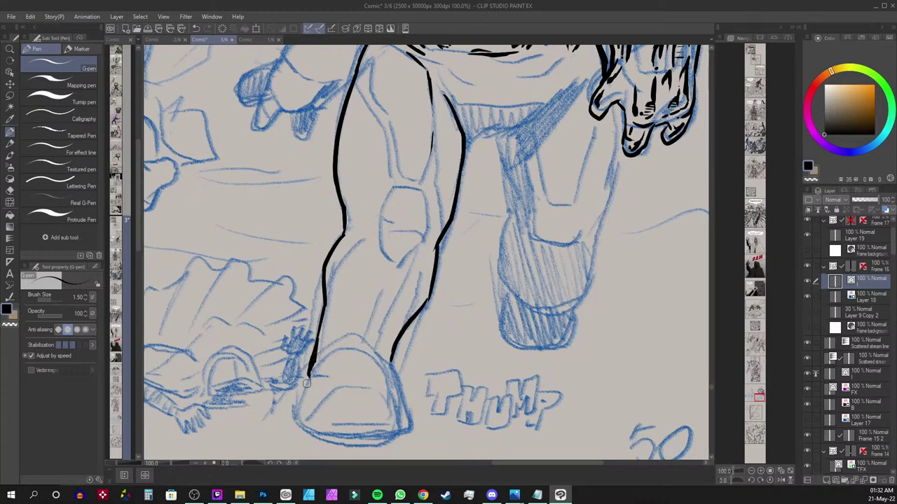
Outline the front leg's foot along both sides and close it with a curved sole line
{"action": "left_click_drag", "start_coordinate": [312, 371], "coordinate": [300, 425]}
{"action": "left_click_drag", "start_coordinate": [390, 364], "coordinate": [411, 431]}
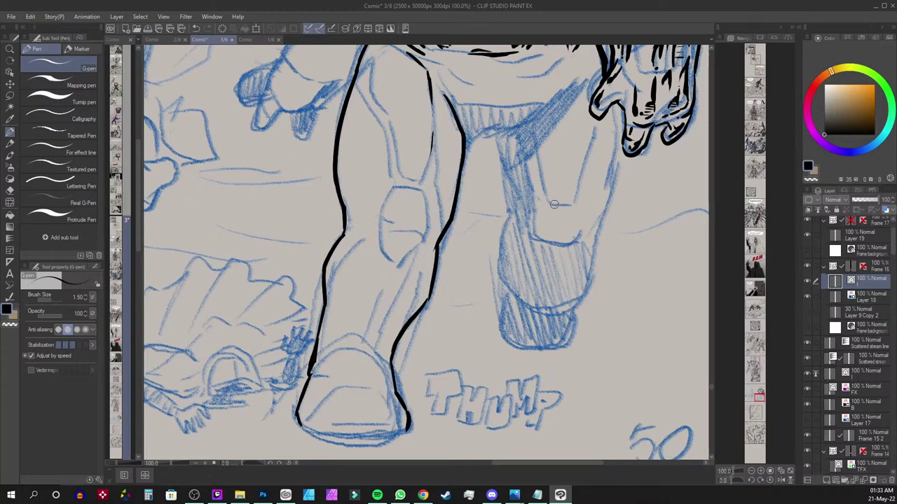
{"action": "scroll", "coordinate": [577, 277], "scroll_direction": "down", "scroll_amount": 3}
{"action": "mouse_move", "coordinate": [302, 352]}
{"action": "left_mouse_down"}
{"action": "mouse_move", "coordinate": [326, 372]}
{"action": "mouse_move", "coordinate": [389, 377]}
{"action": "mouse_move", "coordinate": [413, 353]}
{"action": "left_mouse_up"}
Ink the lower edge of the pelvis and both thigh contours of the raised rear leg
{"action": "scroll", "coordinate": [416, 324], "scroll_direction": "up", "scroll_amount": 5}
{"action": "scroll", "coordinate": [416, 324], "scroll_direction": "right", "scroll_amount": 3}
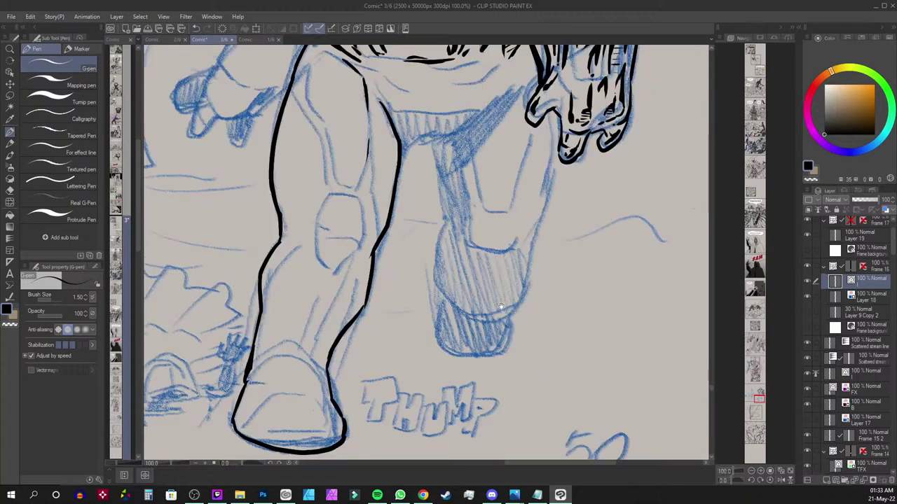
{"action": "mouse_move", "coordinate": [400, 163]}
{"action": "left_mouse_down"}
{"action": "mouse_move", "coordinate": [446, 153]}
{"action": "mouse_move", "coordinate": [505, 114]}
{"action": "left_mouse_up"}
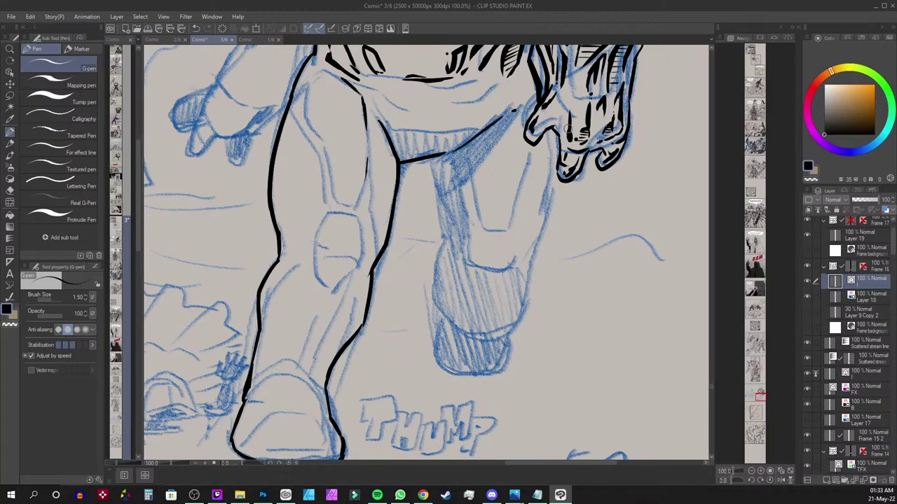
{"action": "mouse_move", "coordinate": [551, 129]}
{"action": "left_mouse_down"}
{"action": "mouse_move", "coordinate": [533, 245]}
{"action": "mouse_move", "coordinate": [516, 263]}
{"action": "left_mouse_up"}
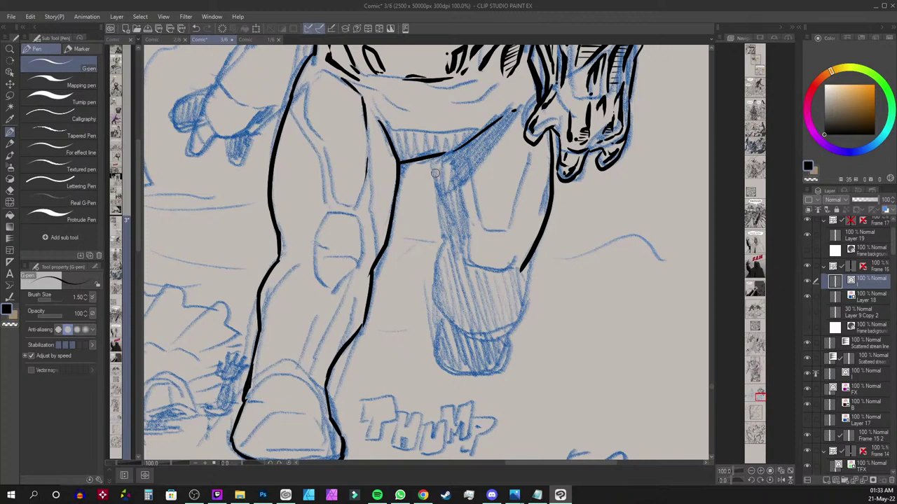
{"action": "left_click_drag", "start_coordinate": [430, 161], "coordinate": [445, 252]}
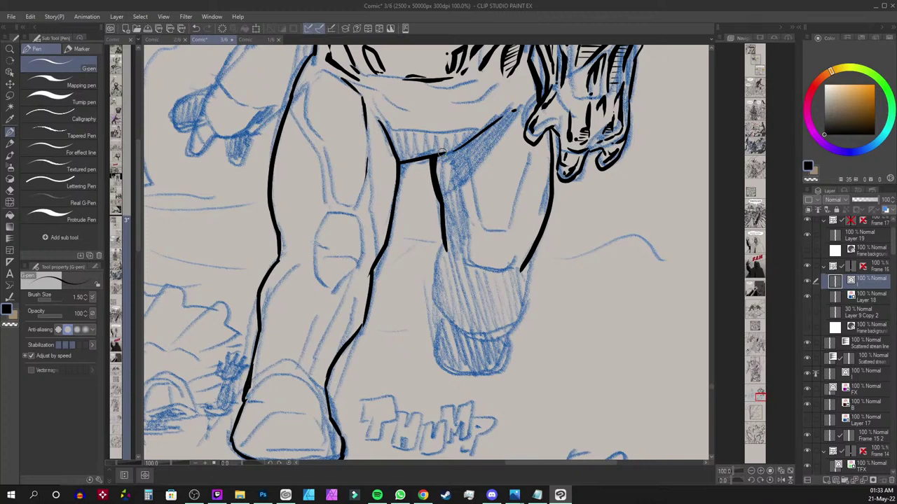
Ink the rear leg's knee curve, the rounded lower leg beneath it and the outline of the raised foot
{"action": "mouse_move", "coordinate": [462, 241]}
{"action": "left_mouse_down"}
{"action": "mouse_move", "coordinate": [478, 271]}
{"action": "mouse_move", "coordinate": [516, 264]}
{"action": "left_mouse_up"}
{"action": "mouse_move", "coordinate": [445, 242]}
{"action": "left_mouse_down"}
{"action": "mouse_move", "coordinate": [435, 279]}
{"action": "mouse_move", "coordinate": [448, 316]}
{"action": "left_mouse_up"}
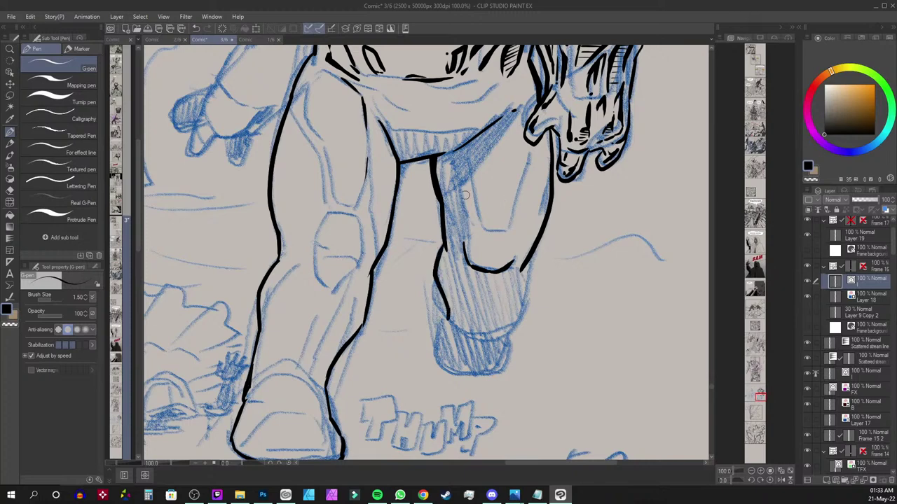
{"action": "left_click_drag", "start_coordinate": [529, 270], "coordinate": [504, 329]}
{"action": "mouse_move", "coordinate": [448, 321]}
{"action": "left_mouse_down"}
{"action": "mouse_move", "coordinate": [468, 334]}
{"action": "mouse_move", "coordinate": [505, 327]}
{"action": "left_mouse_up"}
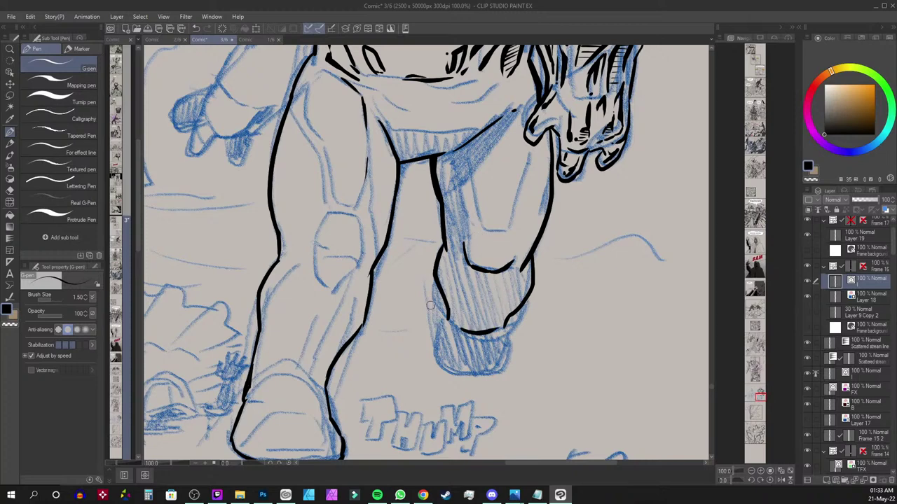
{"action": "mouse_move", "coordinate": [431, 286]}
{"action": "left_mouse_down"}
{"action": "mouse_move", "coordinate": [433, 352]}
{"action": "mouse_move", "coordinate": [461, 379]}
{"action": "mouse_move", "coordinate": [501, 359]}
{"action": "mouse_move", "coordinate": [515, 314]}
{"action": "left_mouse_up"}
{"action": "mouse_move", "coordinate": [459, 377]}
{"action": "left_mouse_down"}
{"action": "mouse_move", "coordinate": [490, 366]}
{"action": "mouse_move", "coordinate": [518, 307]}
{"action": "left_mouse_up"}
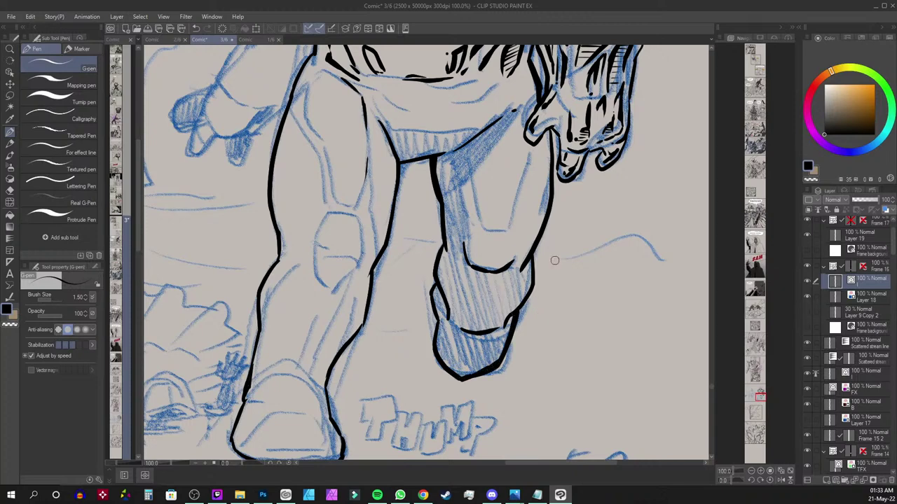
Outline the jagged shadow edges along the rear leg's inner thigh and the side of its lower leg
{"action": "mouse_move", "coordinate": [464, 252]}
{"action": "left_mouse_down"}
{"action": "mouse_move", "coordinate": [463, 286]}
{"action": "mouse_move", "coordinate": [470, 225]}
{"action": "mouse_move", "coordinate": [461, 174]}
{"action": "left_mouse_up"}
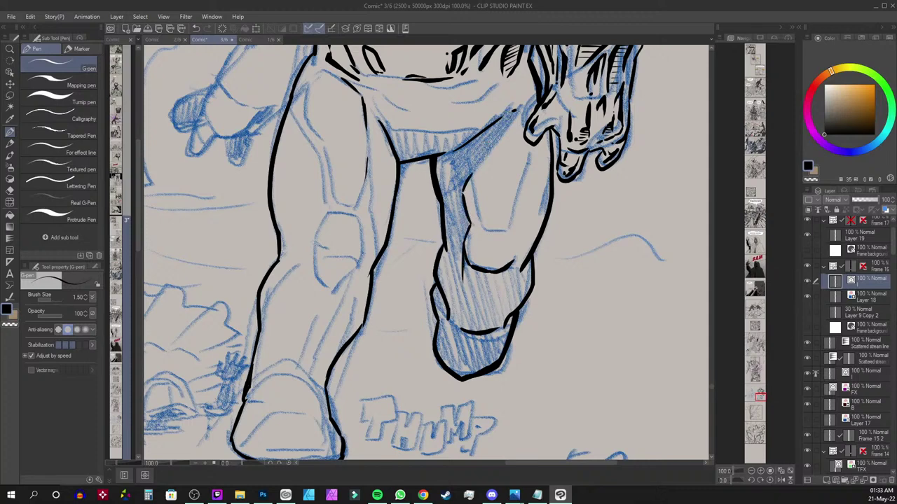
{"action": "mouse_move", "coordinate": [514, 110]}
{"action": "left_mouse_down"}
{"action": "mouse_move", "coordinate": [476, 166]}
{"action": "mouse_move", "coordinate": [476, 209]}
{"action": "left_mouse_up"}
{"action": "left_click_drag", "start_coordinate": [512, 262], "coordinate": [501, 291]}
{"action": "mouse_move", "coordinate": [500, 291]}
{"action": "left_mouse_down"}
{"action": "mouse_move", "coordinate": [517, 280]}
{"action": "mouse_move", "coordinate": [505, 312]}
{"action": "left_mouse_up"}
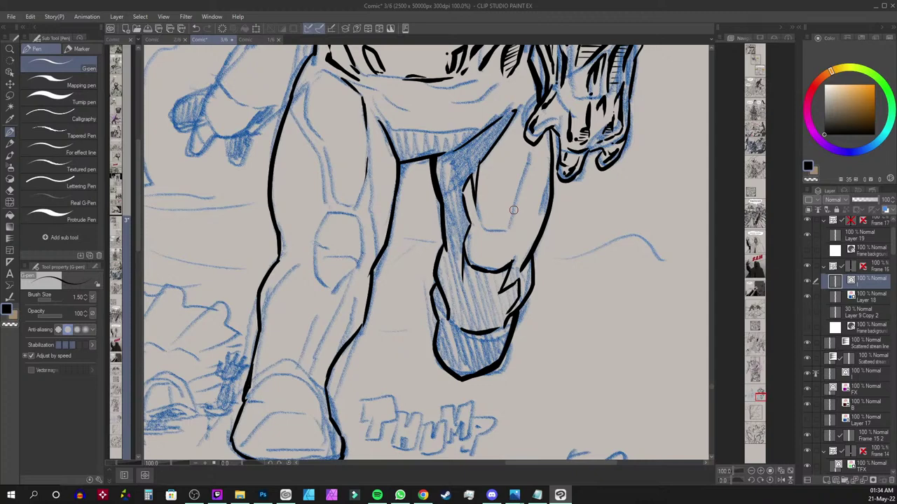
Handwrite a "1ST" note with a double underline in the empty area beside the raised rear leg
{"action": "mouse_move", "coordinate": [582, 281]}
{"action": "left_mouse_down"}
{"action": "mouse_move", "coordinate": [576, 318]}
{"action": "mouse_move", "coordinate": [607, 318]}
{"action": "left_mouse_up"}
{"action": "mouse_move", "coordinate": [599, 292]}
{"action": "left_mouse_down"}
{"action": "mouse_move", "coordinate": [621, 288]}
{"action": "mouse_move", "coordinate": [583, 277]}
{"action": "left_mouse_up"}
{"action": "left_click_drag", "start_coordinate": [563, 324], "coordinate": [587, 319]}
{"action": "left_click_drag", "start_coordinate": [434, 161], "coordinate": [470, 138]}
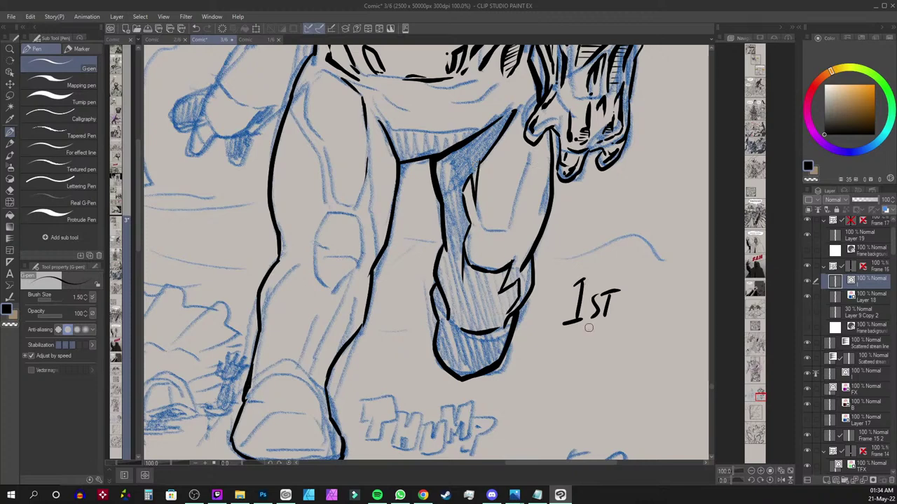
{"action": "left_click_drag", "start_coordinate": [573, 325], "coordinate": [617, 320]}
{"action": "left_click_drag", "start_coordinate": [561, 334], "coordinate": [616, 327]}
{"action": "left_click_drag", "start_coordinate": [556, 341], "coordinate": [608, 332]}
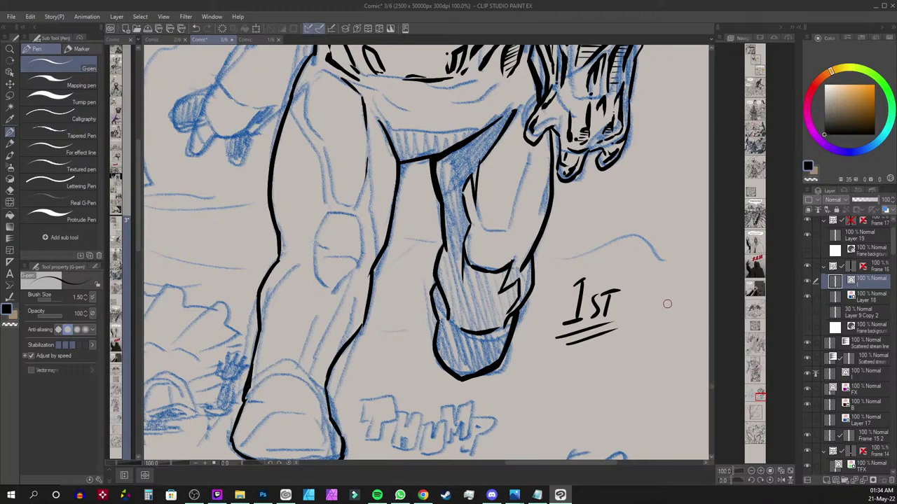
Lasso the handwritten "1ST" note, delete it and clear the selection
{"action": "key", "text": "m"}
{"action": "mouse_move", "coordinate": [585, 264]}
{"action": "left_mouse_down"}
{"action": "mouse_move", "coordinate": [539, 321]}
{"action": "mouse_move", "coordinate": [610, 366]}
{"action": "mouse_move", "coordinate": [586, 261]}
{"action": "left_mouse_up"}
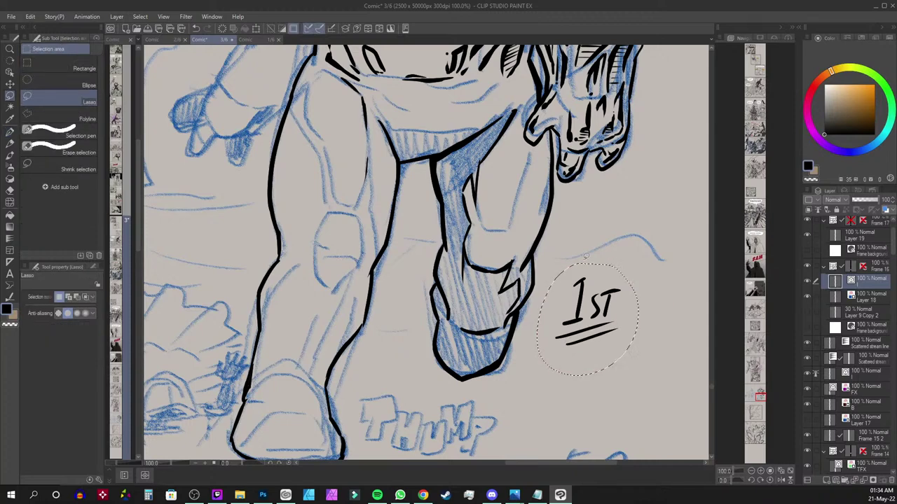
{"action": "key", "text": "p"}
{"action": "key", "text": "Delete"}
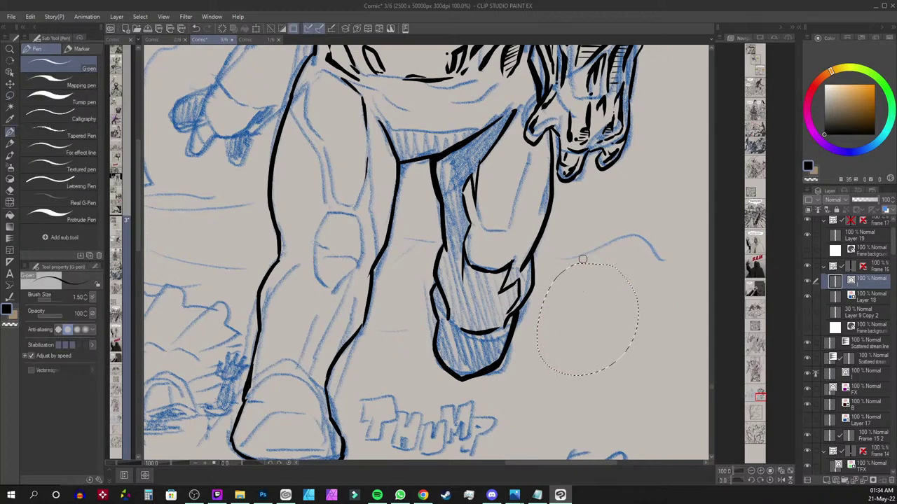
{"action": "key", "text": "ctrl+d"}
Ink thick shadow strokes along the rear leg's inner thigh, from the crotch down to the knee
{"action": "mouse_move", "coordinate": [511, 116]}
{"action": "left_mouse_down"}
{"action": "mouse_move", "coordinate": [474, 196]}
{"action": "mouse_move", "coordinate": [472, 177]}
{"action": "mouse_move", "coordinate": [456, 197]}
{"action": "mouse_move", "coordinate": [461, 191]}
{"action": "mouse_move", "coordinate": [456, 217]}
{"action": "left_mouse_up"}
{"action": "left_click_drag", "start_coordinate": [481, 157], "coordinate": [457, 210]}
{"action": "mouse_move", "coordinate": [495, 130]}
{"action": "left_mouse_down"}
{"action": "mouse_move", "coordinate": [448, 166]}
{"action": "mouse_move", "coordinate": [439, 186]}
{"action": "left_mouse_up"}
{"action": "left_click_drag", "start_coordinate": [463, 151], "coordinate": [439, 173]}
{"action": "mouse_move", "coordinate": [491, 131]}
{"action": "left_mouse_down"}
{"action": "mouse_move", "coordinate": [453, 160]}
{"action": "mouse_move", "coordinate": [449, 217]}
{"action": "left_mouse_up"}
{"action": "left_click_drag", "start_coordinate": [449, 185], "coordinate": [454, 242]}
{"action": "mouse_move", "coordinate": [447, 206]}
{"action": "left_mouse_down"}
{"action": "mouse_move", "coordinate": [455, 247]}
{"action": "mouse_move", "coordinate": [468, 229]}
{"action": "left_mouse_up"}
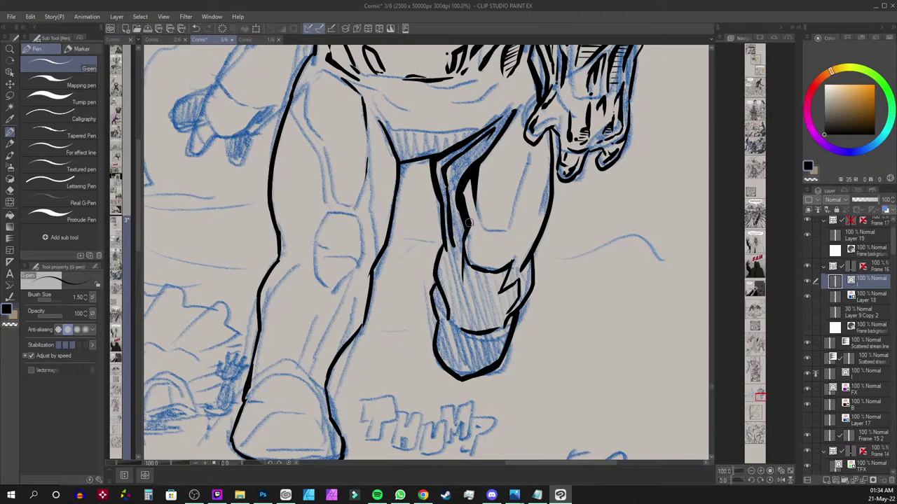
Handwrite a "40s" note with the small s underlined, beside the rear leg's thigh
{"action": "mouse_move", "coordinate": [607, 213]}
{"action": "left_mouse_down"}
{"action": "mouse_move", "coordinate": [604, 230]}
{"action": "mouse_move", "coordinate": [621, 229]}
{"action": "left_mouse_up"}
{"action": "mouse_move", "coordinate": [624, 205]}
{"action": "left_mouse_down"}
{"action": "mouse_move", "coordinate": [612, 248]}
{"action": "mouse_move", "coordinate": [630, 242]}
{"action": "mouse_move", "coordinate": [645, 212]}
{"action": "left_mouse_up"}
{"action": "left_click_drag", "start_coordinate": [673, 203], "coordinate": [663, 228]}
{"action": "left_click_drag", "start_coordinate": [657, 242], "coordinate": [679, 239]}
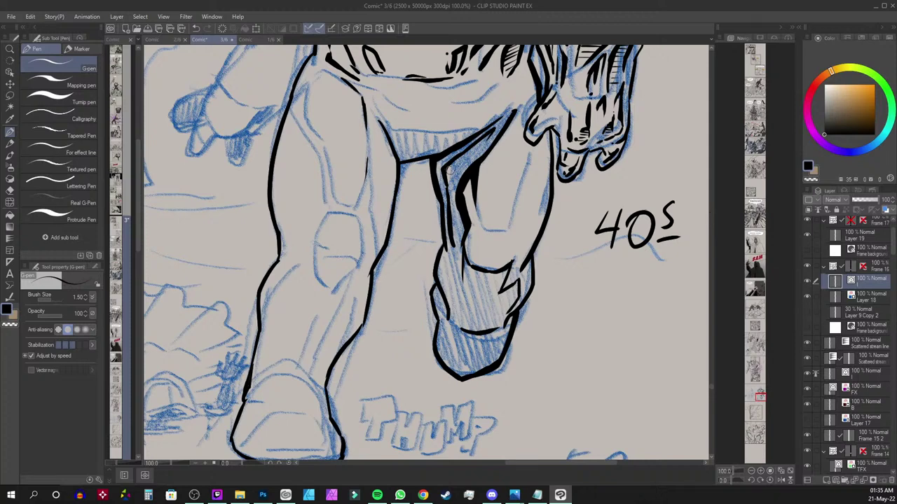
Ink the long muscle contours and shadow strokes on the rear leg's outer thigh, ending with a jagged line above the knee
{"action": "left_click_drag", "start_coordinate": [450, 182], "coordinate": [446, 198]}
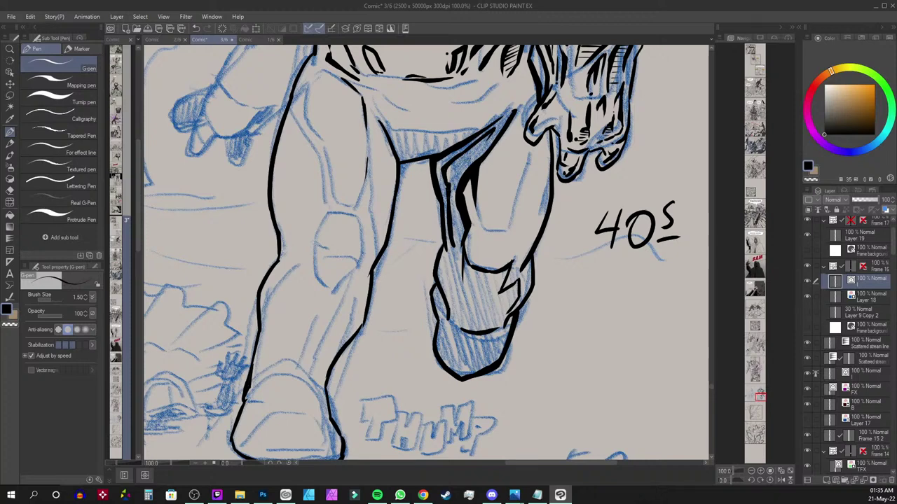
{"action": "left_click_drag", "start_coordinate": [527, 148], "coordinate": [506, 213]}
{"action": "mouse_move", "coordinate": [522, 180]}
{"action": "left_mouse_down"}
{"action": "mouse_move", "coordinate": [506, 236]}
{"action": "mouse_move", "coordinate": [529, 151]}
{"action": "mouse_move", "coordinate": [543, 141]}
{"action": "mouse_move", "coordinate": [540, 186]}
{"action": "left_mouse_up"}
{"action": "left_click_drag", "start_coordinate": [544, 151], "coordinate": [535, 199]}
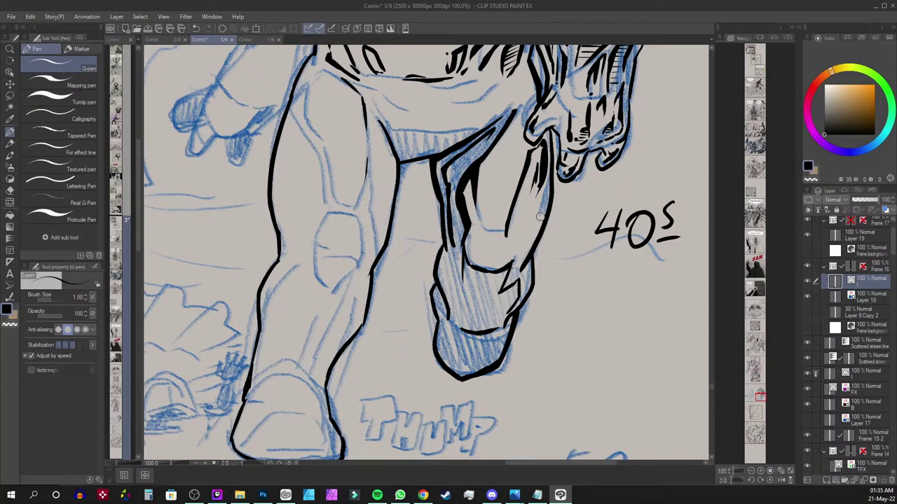
{"action": "mouse_move", "coordinate": [506, 235]}
{"action": "left_mouse_down"}
{"action": "mouse_move", "coordinate": [504, 262]}
{"action": "mouse_move", "coordinate": [487, 249]}
{"action": "mouse_move", "coordinate": [471, 258]}
{"action": "left_mouse_up"}
Circle the "40s" note and add a question mark above it
{"action": "mouse_move", "coordinate": [655, 179]}
{"action": "left_mouse_down"}
{"action": "mouse_move", "coordinate": [651, 267]}
{"action": "mouse_move", "coordinate": [655, 180]}
{"action": "left_mouse_up"}
{"action": "left_click_drag", "start_coordinate": [640, 131], "coordinate": [653, 153]}
{"action": "left_click", "coordinate": [652, 163]}
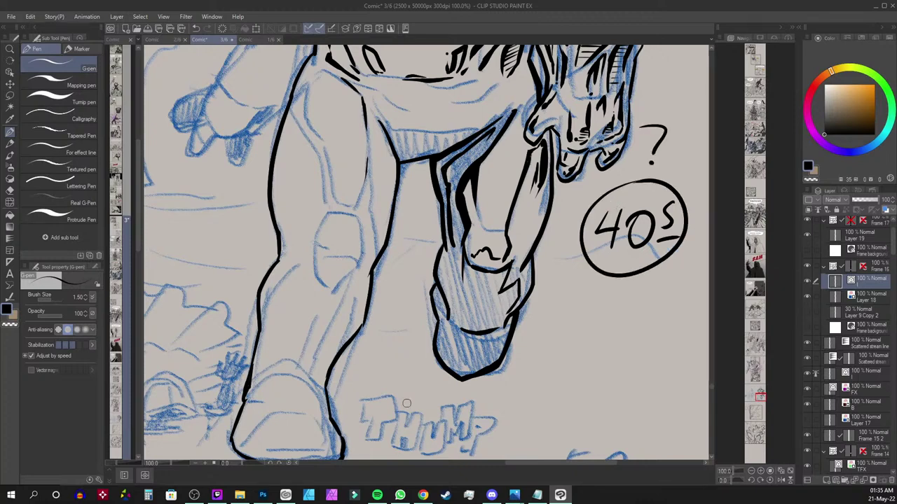
Undo the last stroke, then ink the rear knee's jagged shadow edge and a tapered shadow on the lower outer thigh
{"action": "key", "text": "ctrl+z"}
{"action": "left_click_drag", "start_coordinate": [471, 253], "coordinate": [511, 261]}
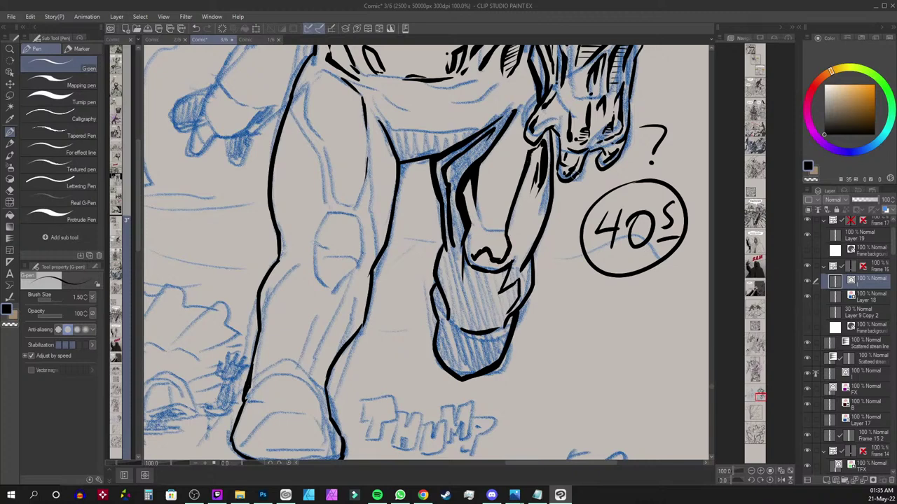
{"action": "mouse_move", "coordinate": [516, 201]}
{"action": "left_mouse_down"}
{"action": "mouse_move", "coordinate": [508, 244]}
{"action": "mouse_move", "coordinate": [530, 215]}
{"action": "mouse_move", "coordinate": [507, 254]}
{"action": "mouse_move", "coordinate": [536, 206]}
{"action": "mouse_move", "coordinate": [525, 243]}
{"action": "left_mouse_up"}
Lasso the circled "40s" note with its question mark, delete it and clear the selection
{"action": "key", "text": "m"}
{"action": "mouse_move", "coordinate": [654, 105]}
{"action": "left_mouse_down"}
{"action": "mouse_move", "coordinate": [633, 158]}
{"action": "mouse_move", "coordinate": [588, 198]}
{"action": "mouse_move", "coordinate": [610, 296]}
{"action": "mouse_move", "coordinate": [686, 262]}
{"action": "mouse_move", "coordinate": [698, 183]}
{"action": "mouse_move", "coordinate": [683, 119]}
{"action": "left_mouse_up"}
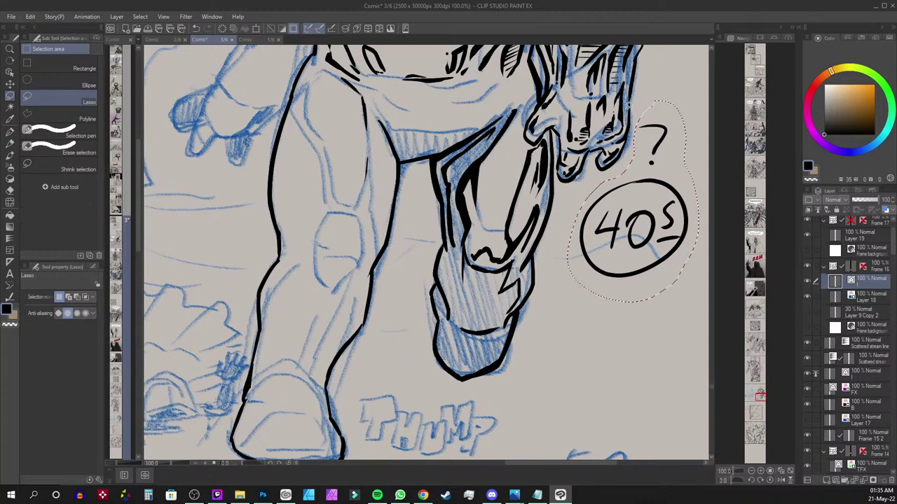
{"action": "key", "text": "p"}
{"action": "key", "text": "Delete"}
{"action": "key", "text": "ctrl+d"}
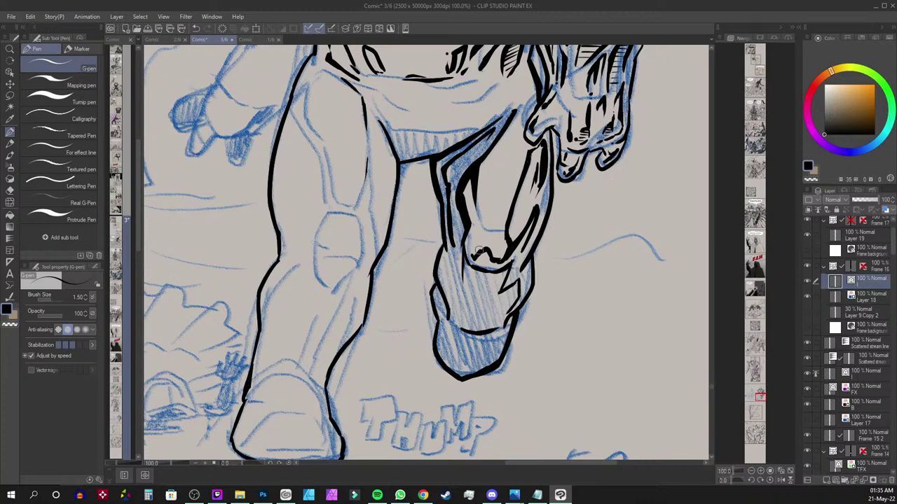
Thicken the shadow at the rear knee and add small accent strokes around the thigh and lower leg
{"action": "left_click_drag", "start_coordinate": [473, 258], "coordinate": [504, 258]}
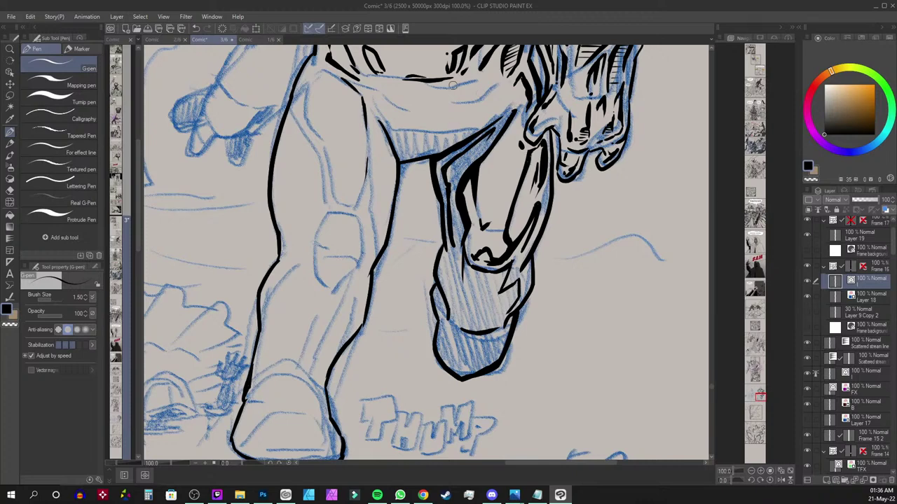
{"action": "scroll", "coordinate": [452, 84], "scroll_direction": "down", "scroll_amount": 2}
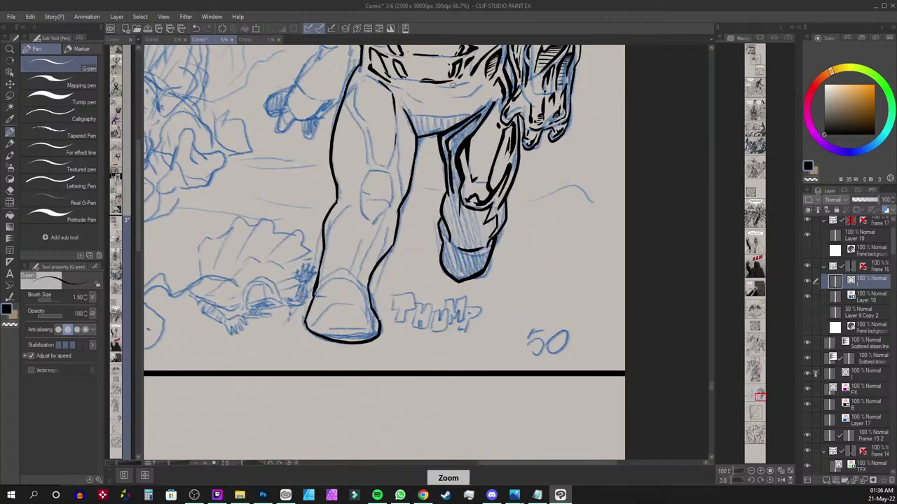
{"action": "left_click_drag", "start_coordinate": [633, 219], "coordinate": [610, 220]}
{"action": "scroll", "coordinate": [609, 219], "scroll_direction": "up", "scroll_amount": 2}
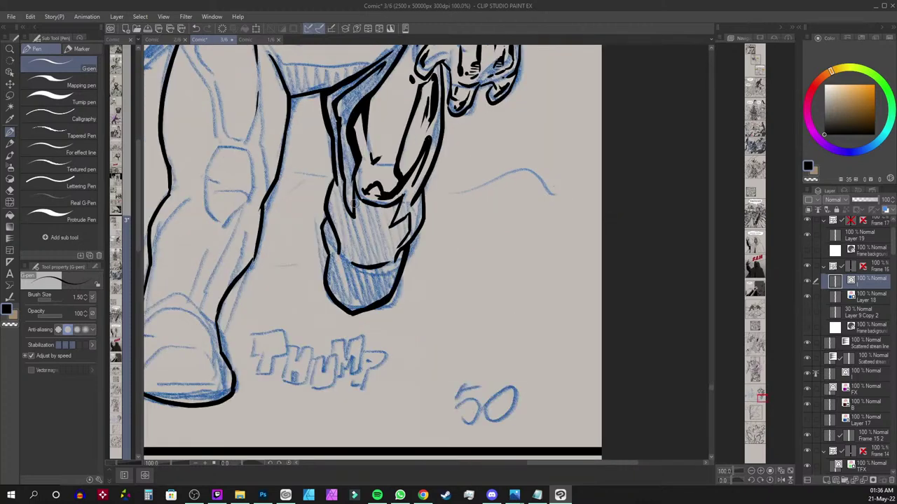
{"action": "mouse_move", "coordinate": [356, 198]}
{"action": "left_mouse_down"}
{"action": "mouse_move", "coordinate": [398, 203]}
{"action": "mouse_move", "coordinate": [391, 228]}
{"action": "mouse_move", "coordinate": [412, 211]}
{"action": "mouse_move", "coordinate": [397, 223]}
{"action": "mouse_move", "coordinate": [407, 220]}
{"action": "mouse_move", "coordinate": [391, 256]}
{"action": "left_mouse_up"}
Ink a thick tapering shadow inside the front leg's inner thigh contour, running down toward the knee
{"action": "scroll", "coordinate": [392, 239], "scroll_direction": "down", "scroll_amount": 1}
{"action": "left_click_drag", "start_coordinate": [330, 216], "coordinate": [463, 351]}
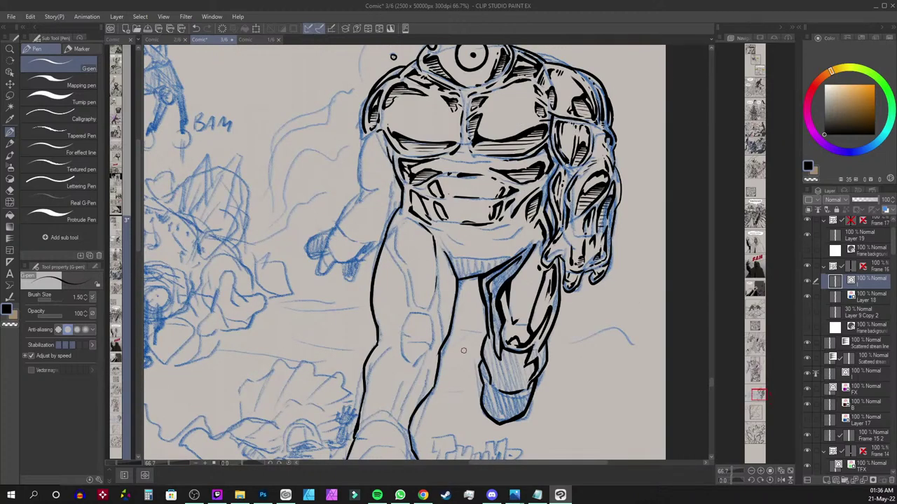
{"action": "scroll", "coordinate": [463, 351], "scroll_direction": "up", "scroll_amount": 1}
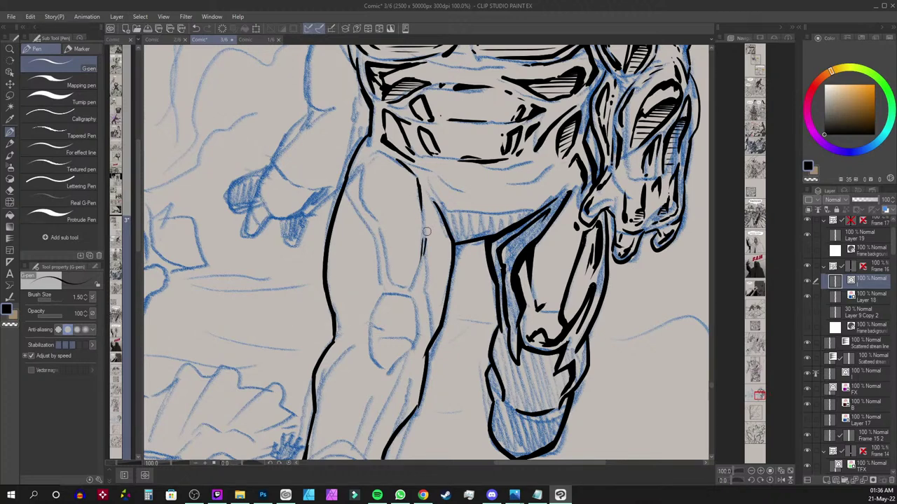
{"action": "left_click_drag", "start_coordinate": [427, 209], "coordinate": [436, 253]}
{"action": "left_click_drag", "start_coordinate": [428, 207], "coordinate": [443, 262]}
{"action": "left_click_drag", "start_coordinate": [431, 211], "coordinate": [446, 262]}
{"action": "left_click_drag", "start_coordinate": [440, 231], "coordinate": [433, 313]}
{"action": "left_click_drag", "start_coordinate": [442, 273], "coordinate": [429, 329]}
Ink the muscle line beside the front leg's inner-thigh shadow, add short hatch marks near the groin and close the shadow's lower point
{"action": "left_click_drag", "start_coordinate": [428, 224], "coordinate": [430, 234]}
{"action": "left_click_drag", "start_coordinate": [424, 199], "coordinate": [424, 251]}
{"action": "mouse_move", "coordinate": [424, 217]}
{"action": "left_mouse_down"}
{"action": "mouse_move", "coordinate": [415, 273]}
{"action": "mouse_move", "coordinate": [417, 203]}
{"action": "left_mouse_up"}
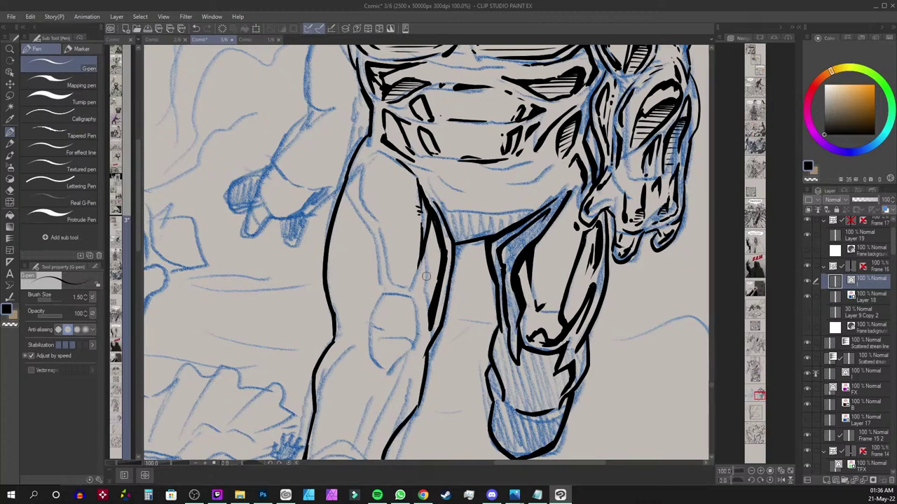
{"action": "left_click_drag", "start_coordinate": [424, 259], "coordinate": [429, 315]}
{"action": "left_click_drag", "start_coordinate": [423, 260], "coordinate": [428, 341]}
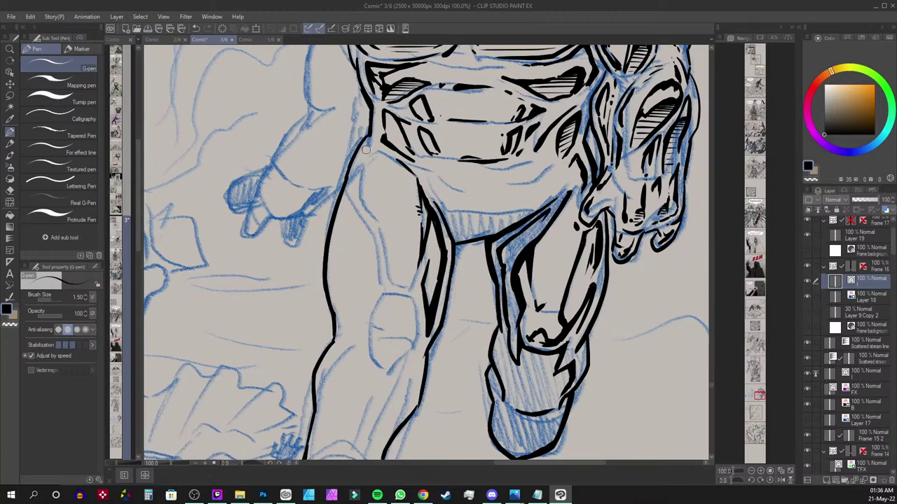
Ink the front thigh's central muscle lines and a shadow line along its outer contour from hip to knee
{"action": "mouse_move", "coordinate": [372, 171]}
{"action": "left_mouse_down"}
{"action": "mouse_move", "coordinate": [372, 210]}
{"action": "mouse_move", "coordinate": [377, 157]}
{"action": "mouse_move", "coordinate": [368, 211]}
{"action": "mouse_move", "coordinate": [368, 158]}
{"action": "mouse_move", "coordinate": [376, 156]}
{"action": "mouse_move", "coordinate": [379, 226]}
{"action": "left_mouse_up"}
{"action": "left_click_drag", "start_coordinate": [381, 221], "coordinate": [389, 268]}
{"action": "mouse_move", "coordinate": [351, 175]}
{"action": "left_mouse_down"}
{"action": "mouse_move", "coordinate": [336, 250]}
{"action": "mouse_move", "coordinate": [343, 312]}
{"action": "left_mouse_up"}
{"action": "left_click_drag", "start_coordinate": [337, 256], "coordinate": [342, 313]}
{"action": "mouse_move", "coordinate": [340, 278]}
{"action": "left_mouse_down"}
{"action": "mouse_move", "coordinate": [350, 308]}
{"action": "mouse_move", "coordinate": [340, 231]}
{"action": "mouse_move", "coordinate": [371, 144]}
{"action": "left_mouse_up"}
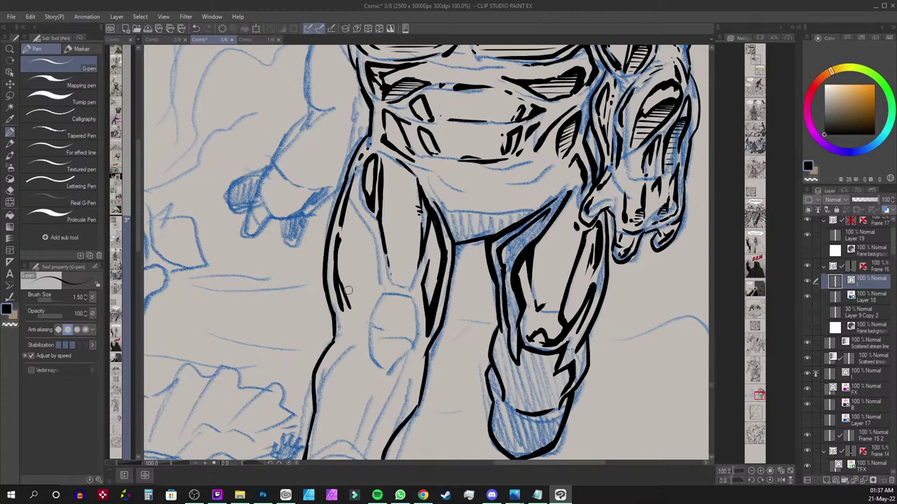
Ink the curved muscle edge above the front knee, with dark accents at both ends and a broken line up the thigh
{"action": "mouse_move", "coordinate": [336, 286]}
{"action": "left_mouse_down"}
{"action": "mouse_move", "coordinate": [377, 281]}
{"action": "mouse_move", "coordinate": [340, 277]}
{"action": "mouse_move", "coordinate": [346, 297]}
{"action": "left_mouse_up"}
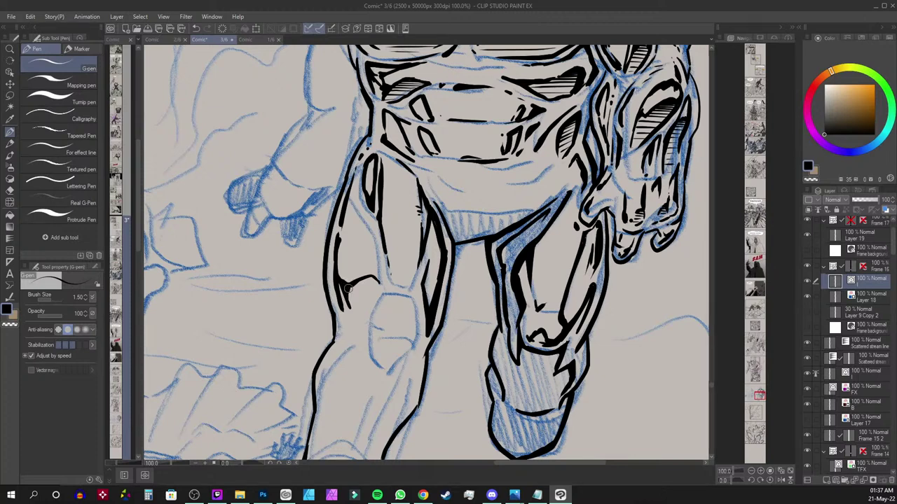
{"action": "mouse_move", "coordinate": [371, 280]}
{"action": "left_mouse_down"}
{"action": "mouse_move", "coordinate": [380, 282]}
{"action": "mouse_move", "coordinate": [376, 295]}
{"action": "left_mouse_up"}
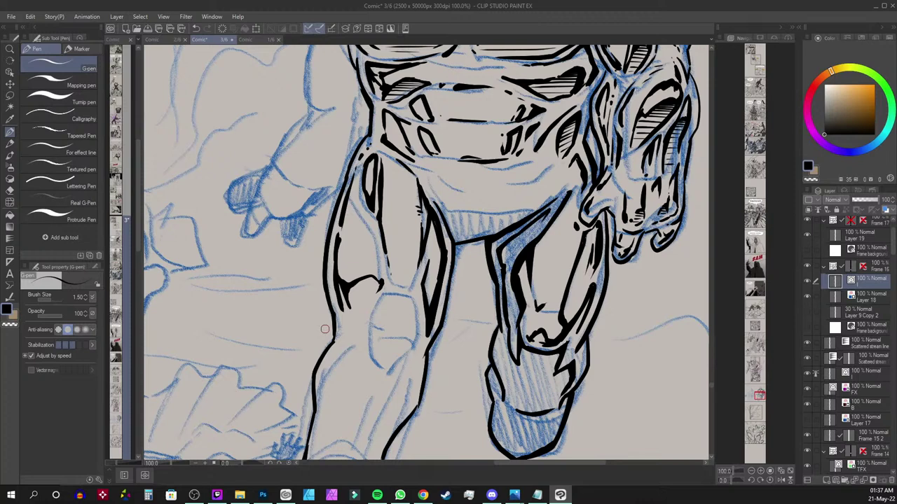
{"action": "mouse_move", "coordinate": [368, 300]}
{"action": "left_mouse_down"}
{"action": "mouse_move", "coordinate": [354, 323]}
{"action": "mouse_move", "coordinate": [367, 307]}
{"action": "left_mouse_up"}
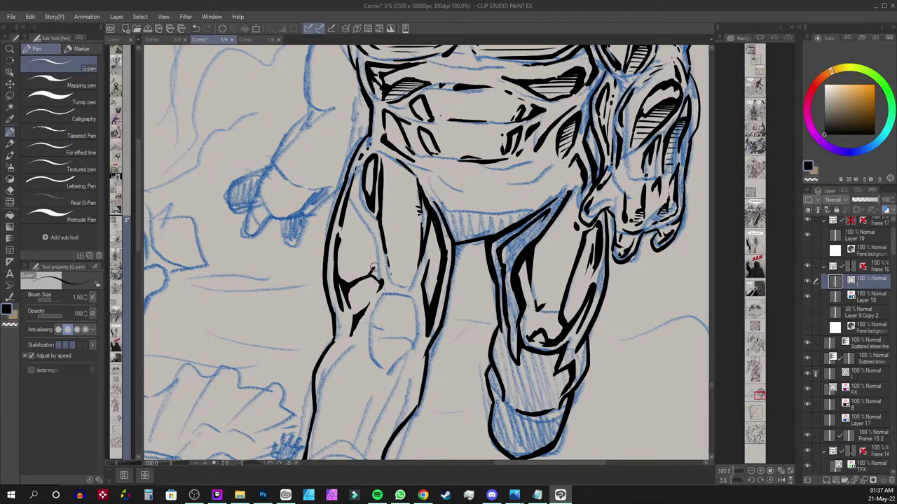
{"action": "left_click_drag", "start_coordinate": [383, 262], "coordinate": [377, 275]}
{"action": "left_click_drag", "start_coordinate": [381, 261], "coordinate": [375, 272]}
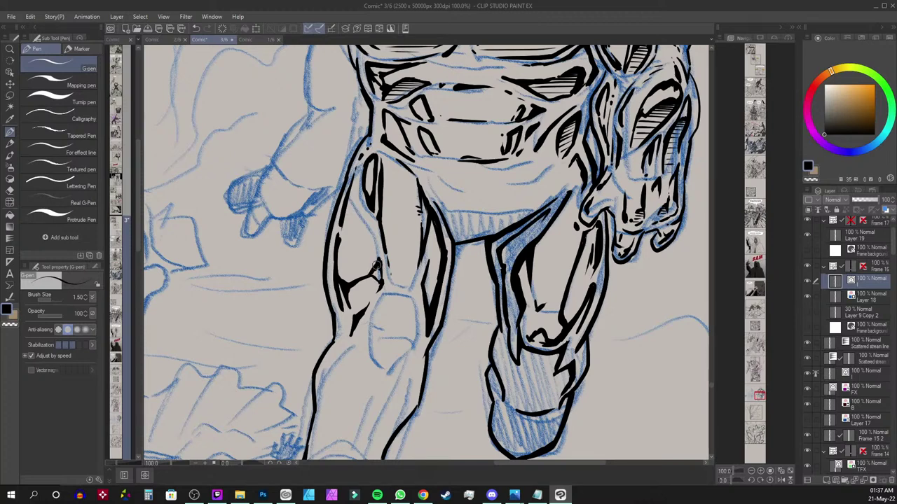
{"action": "left_click_drag", "start_coordinate": [378, 261], "coordinate": [374, 228]}
Ink the line along the top of the front kneecap and a small rounded shadow shape on its upper part
{"action": "left_click_drag", "start_coordinate": [378, 302], "coordinate": [405, 293]}
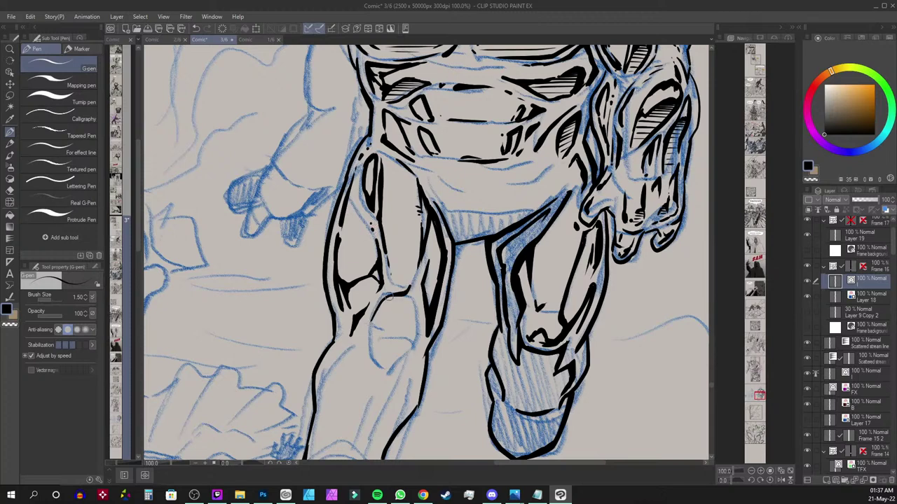
{"action": "left_click_drag", "start_coordinate": [405, 294], "coordinate": [377, 313]}
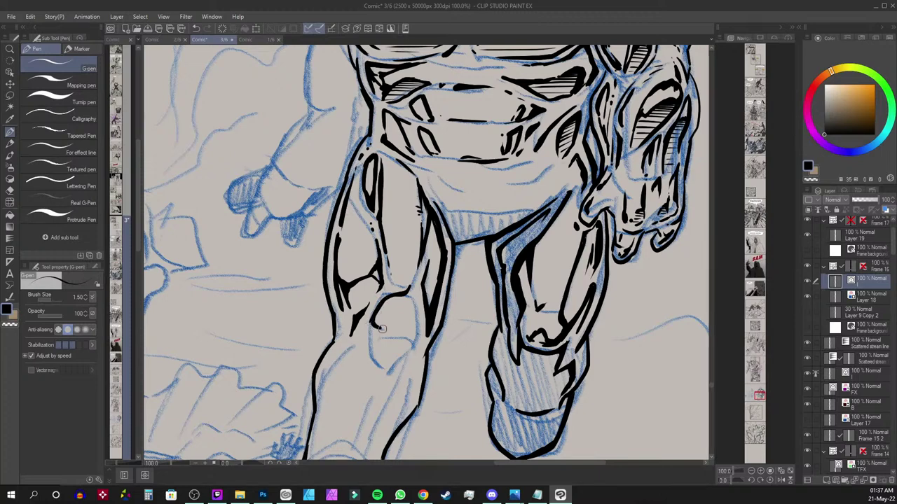
{"action": "left_click_drag", "start_coordinate": [377, 313], "coordinate": [392, 312]}
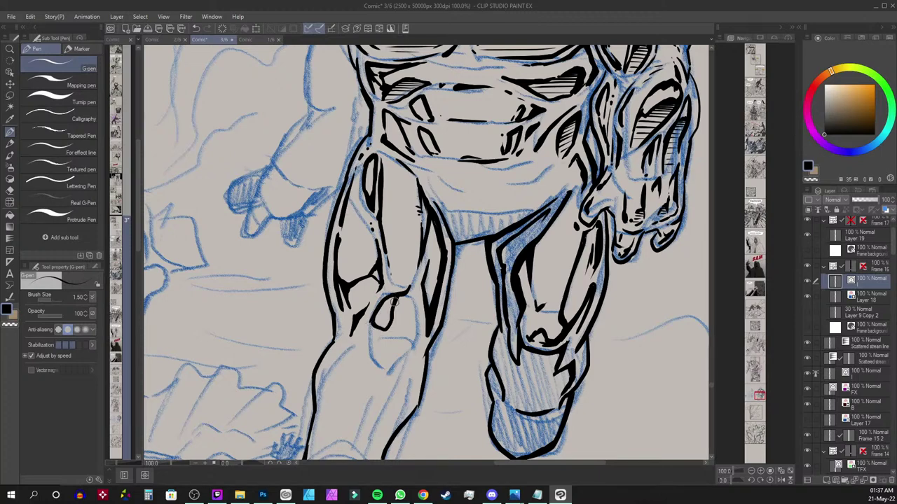
{"action": "left_click_drag", "start_coordinate": [391, 312], "coordinate": [386, 295]}
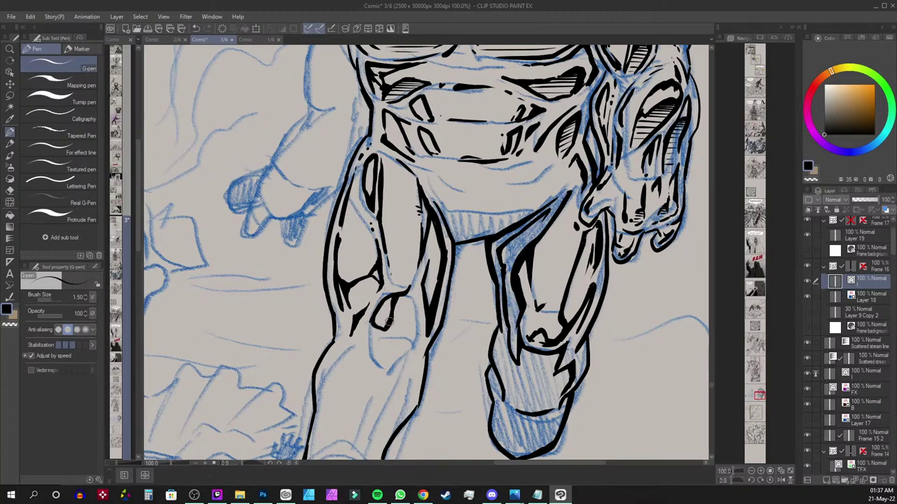
Outline the pointed shadow on the lower half of the front kneecap and thicken its edges
{"action": "left_click_drag", "start_coordinate": [390, 336], "coordinate": [382, 363]}
{"action": "left_click_drag", "start_coordinate": [384, 342], "coordinate": [412, 320]}
{"action": "left_click_drag", "start_coordinate": [413, 321], "coordinate": [390, 364]}
{"action": "left_click_drag", "start_coordinate": [384, 350], "coordinate": [380, 374]}
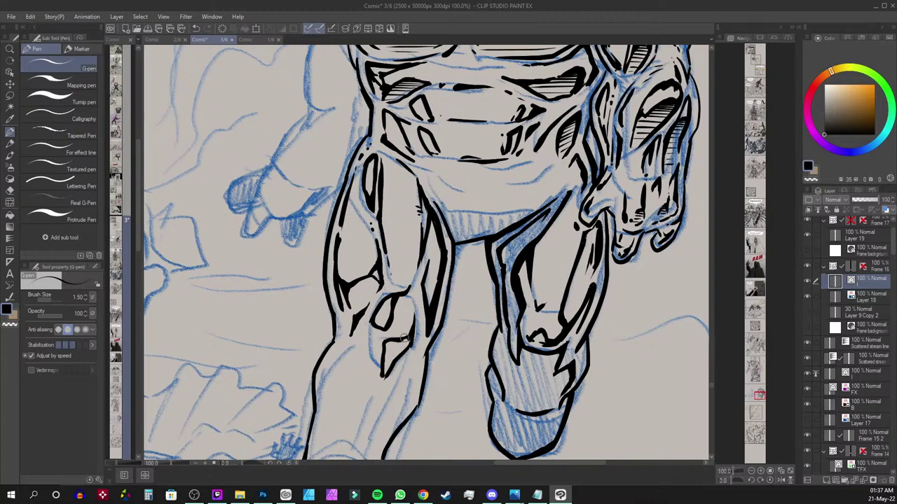
{"action": "left_click_drag", "start_coordinate": [381, 373], "coordinate": [390, 339]}
{"action": "left_click_drag", "start_coordinate": [387, 341], "coordinate": [408, 340]}
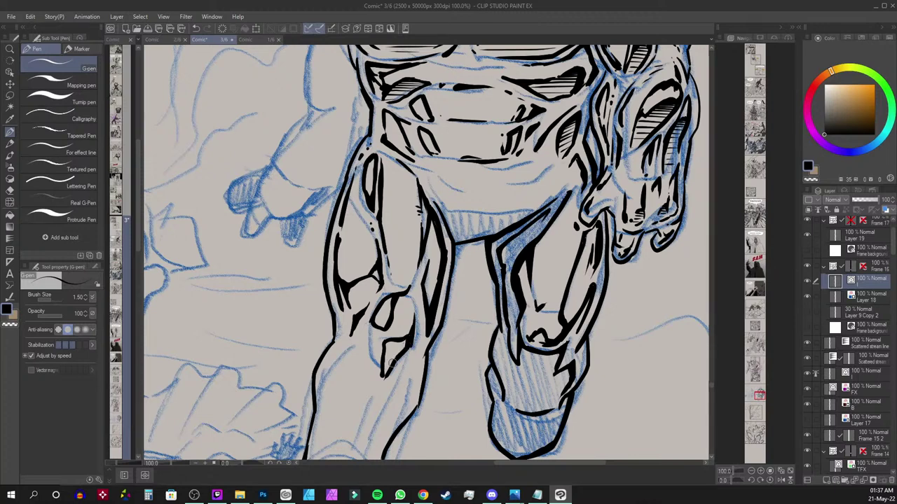
{"action": "left_click_drag", "start_coordinate": [385, 371], "coordinate": [410, 343]}
{"action": "left_click_drag", "start_coordinate": [410, 342], "coordinate": [400, 361]}
{"action": "left_click_drag", "start_coordinate": [386, 372], "coordinate": [396, 328]}
Ink the long tapered shadow shape down the inner side of the front leg's shin, below the knee
{"action": "left_click_drag", "start_coordinate": [414, 366], "coordinate": [407, 391]}
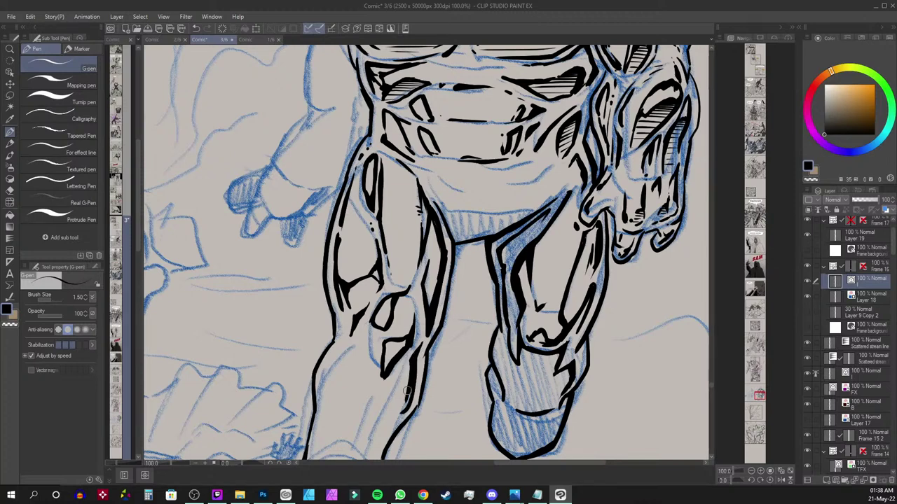
{"action": "left_click_drag", "start_coordinate": [407, 392], "coordinate": [374, 449]}
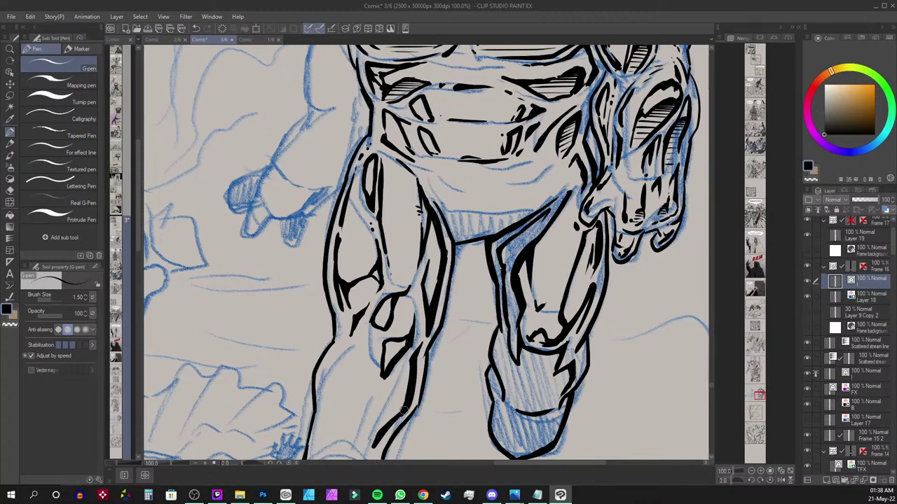
{"action": "left_click_drag", "start_coordinate": [383, 433], "coordinate": [402, 393]}
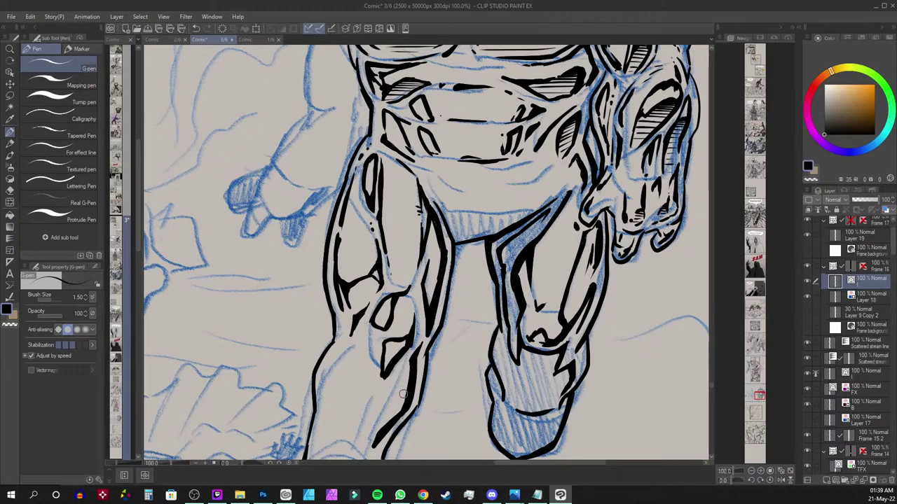
{"action": "mouse_move", "coordinate": [413, 352]}
{"action": "left_mouse_down"}
{"action": "mouse_move", "coordinate": [372, 406]}
{"action": "mouse_move", "coordinate": [365, 431]}
{"action": "left_mouse_up"}
{"action": "left_click_drag", "start_coordinate": [380, 397], "coordinate": [360, 448]}
Ink a tapered shadow line along the front leg's outer shin and join it to the side of the knee
{"action": "mouse_move", "coordinate": [346, 341]}
{"action": "left_mouse_down"}
{"action": "mouse_move", "coordinate": [329, 356]}
{"action": "mouse_move", "coordinate": [318, 397]}
{"action": "left_mouse_up"}
{"action": "left_click_drag", "start_coordinate": [329, 356], "coordinate": [321, 384]}
{"action": "left_click_drag", "start_coordinate": [348, 338], "coordinate": [322, 365]}
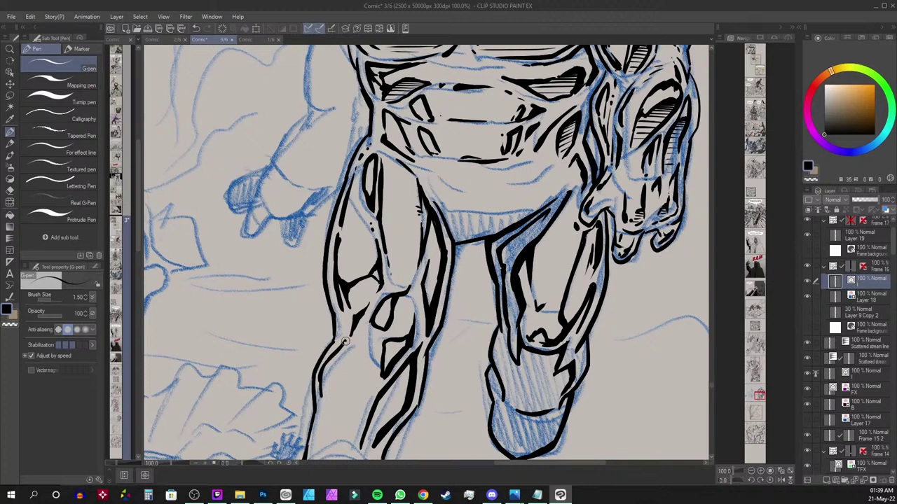
{"action": "left_click_drag", "start_coordinate": [344, 322], "coordinate": [342, 342]}
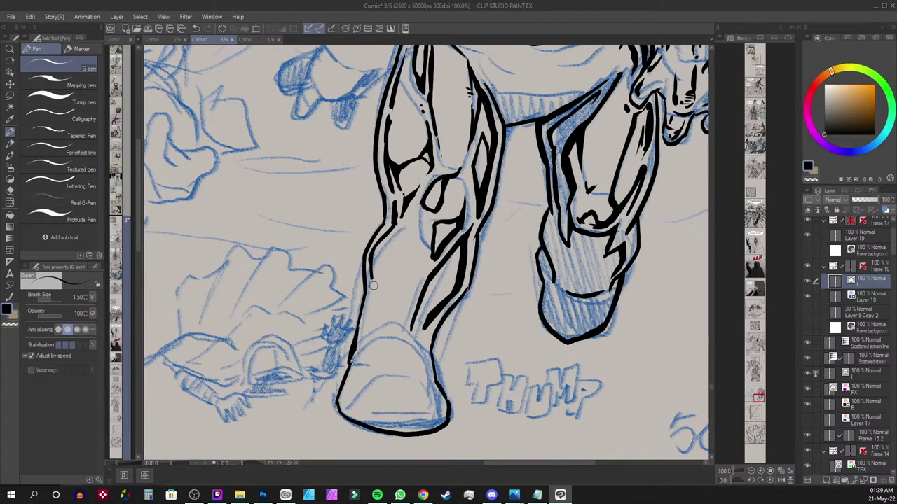
Ink contour lines down the front leg's outer and middle shin, join them with a jagged shadow, and thicken the inner ankle line
{"action": "left_click_drag", "start_coordinate": [374, 283], "coordinate": [356, 359]}
{"action": "left_click_drag", "start_coordinate": [356, 360], "coordinate": [376, 289]}
{"action": "left_click_drag", "start_coordinate": [397, 225], "coordinate": [389, 295]}
{"action": "left_click_drag", "start_coordinate": [389, 295], "coordinate": [379, 350]}
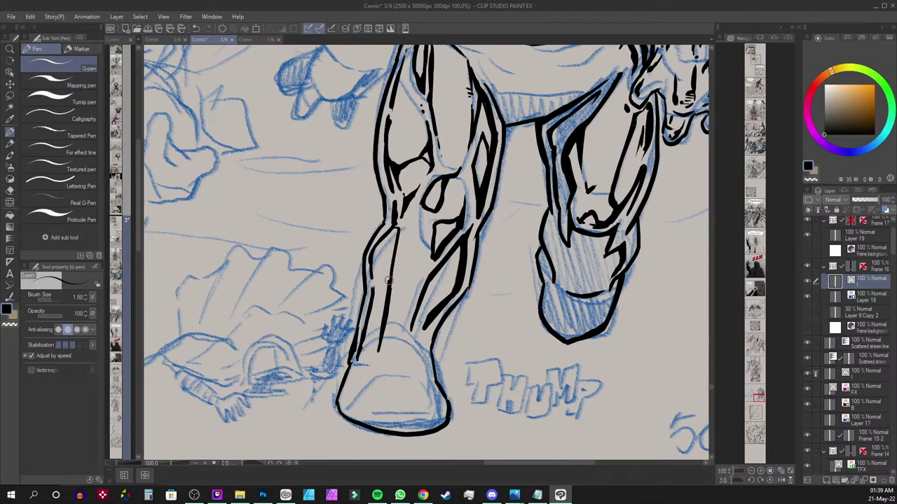
{"action": "left_click_drag", "start_coordinate": [386, 286], "coordinate": [394, 228]}
{"action": "left_click_drag", "start_coordinate": [382, 312], "coordinate": [375, 288]}
{"action": "left_click_drag", "start_coordinate": [379, 308], "coordinate": [383, 294]}
{"action": "left_click_drag", "start_coordinate": [383, 294], "coordinate": [380, 308]}
{"action": "left_click_drag", "start_coordinate": [430, 316], "coordinate": [419, 352]}
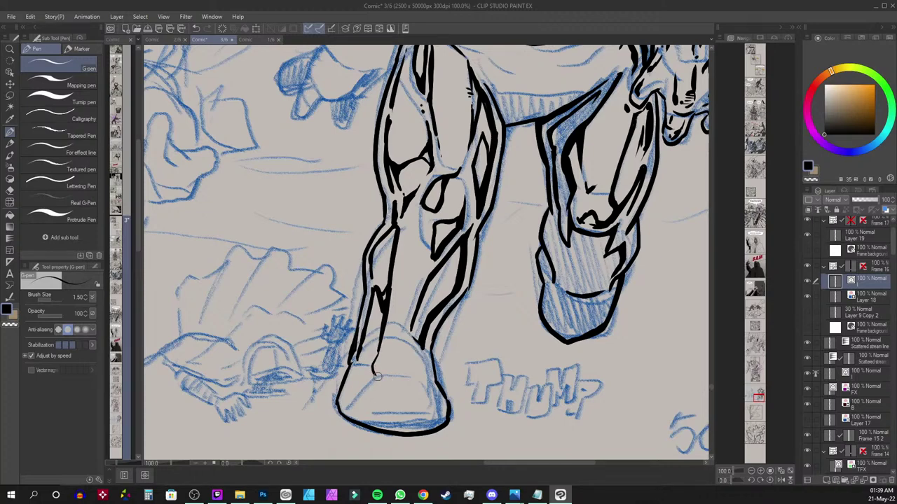
Ink the stepped contour from the front ankle across the foot, line the foot's outer side and sole, and thicken the strokes
{"action": "left_click_drag", "start_coordinate": [374, 352], "coordinate": [396, 408]}
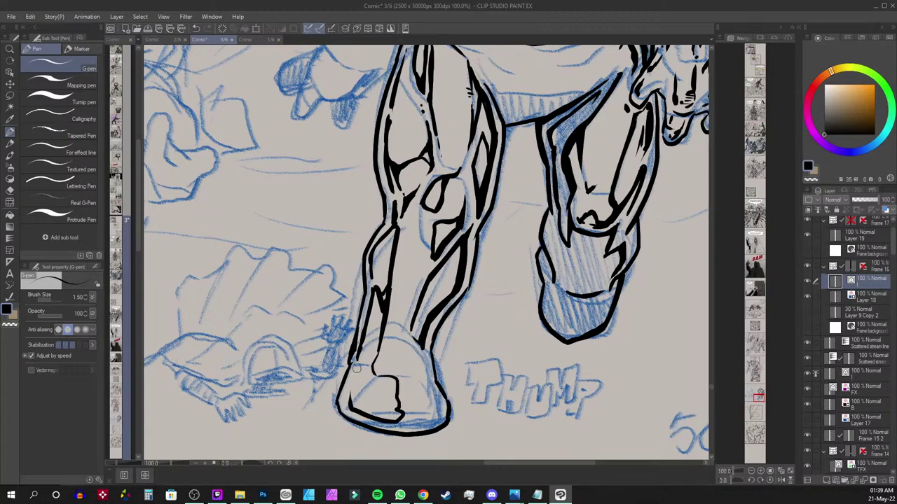
{"action": "mouse_move", "coordinate": [352, 365]}
{"action": "left_mouse_down"}
{"action": "mouse_move", "coordinate": [352, 408]}
{"action": "mouse_move", "coordinate": [401, 408]}
{"action": "left_mouse_up"}
{"action": "left_click_drag", "start_coordinate": [399, 418], "coordinate": [396, 391]}
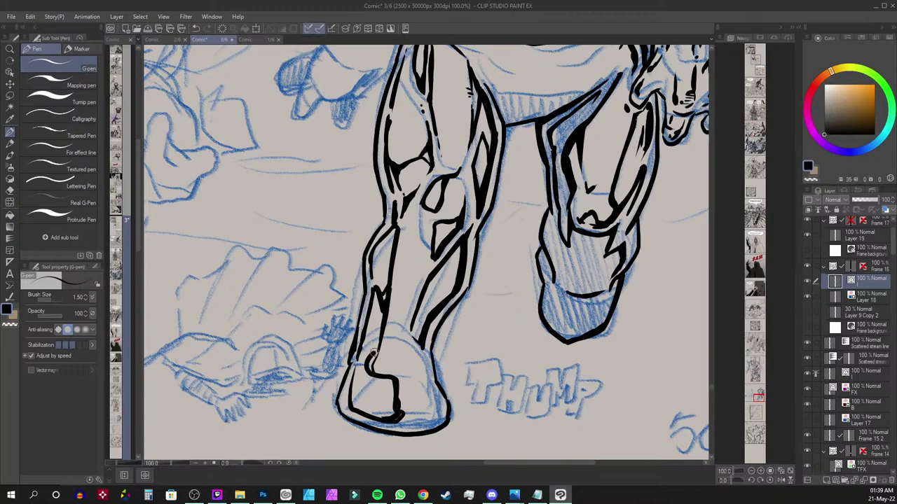
{"action": "left_click_drag", "start_coordinate": [398, 405], "coordinate": [378, 312]}
{"action": "left_click_drag", "start_coordinate": [367, 367], "coordinate": [394, 378]}
Ink and thicken the shadow contour along the inner side of the front foot, from the ankle to the sole
{"action": "left_click_drag", "start_coordinate": [398, 417], "coordinate": [430, 408]}
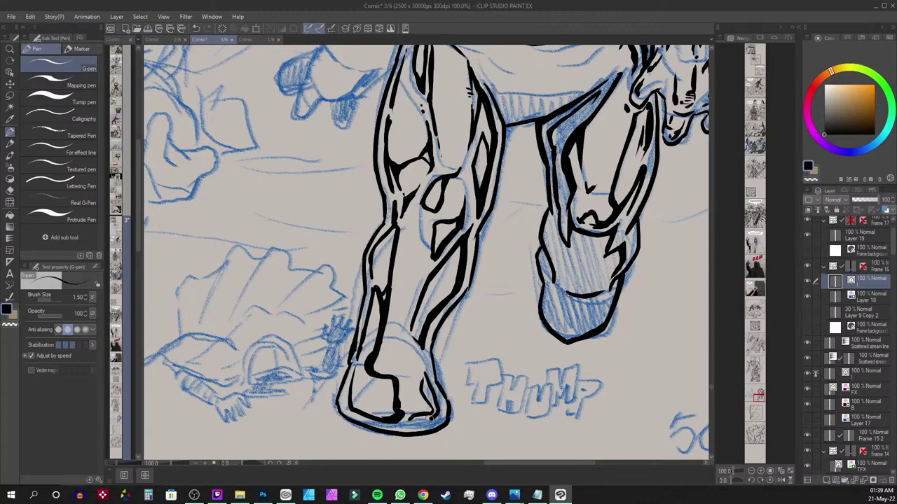
{"action": "left_click_drag", "start_coordinate": [423, 371], "coordinate": [429, 413]}
{"action": "left_click_drag", "start_coordinate": [410, 420], "coordinate": [439, 406]}
{"action": "left_click_drag", "start_coordinate": [420, 352], "coordinate": [424, 376]}
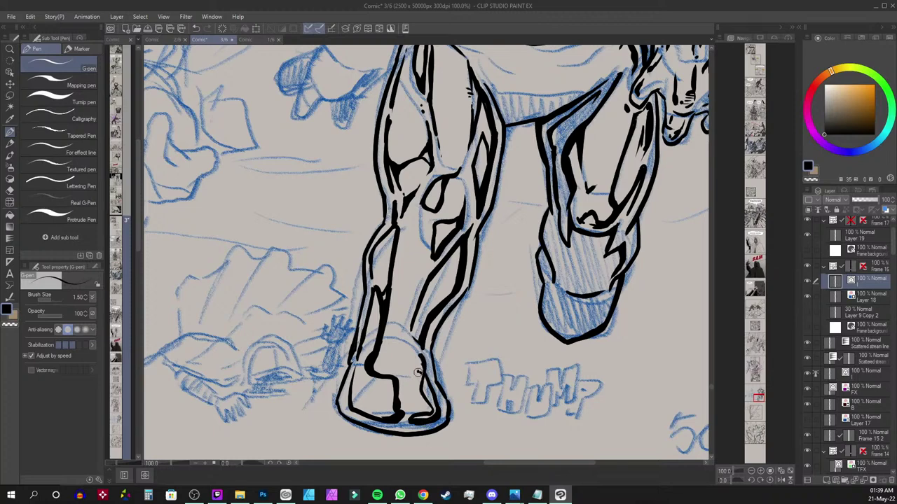
{"action": "left_click_drag", "start_coordinate": [421, 361], "coordinate": [418, 383]}
{"action": "left_click_drag", "start_coordinate": [420, 389], "coordinate": [425, 414]}
{"action": "left_click_drag", "start_coordinate": [421, 400], "coordinate": [418, 385]}
Ink a long narrow shadow shape down the middle of the front shin and add contour strokes inside both feet
{"action": "left_click_drag", "start_coordinate": [418, 235], "coordinate": [395, 338]}
{"action": "mouse_move", "coordinate": [413, 227]}
{"action": "left_mouse_down"}
{"action": "mouse_move", "coordinate": [391, 341]}
{"action": "mouse_move", "coordinate": [419, 233]}
{"action": "left_mouse_up"}
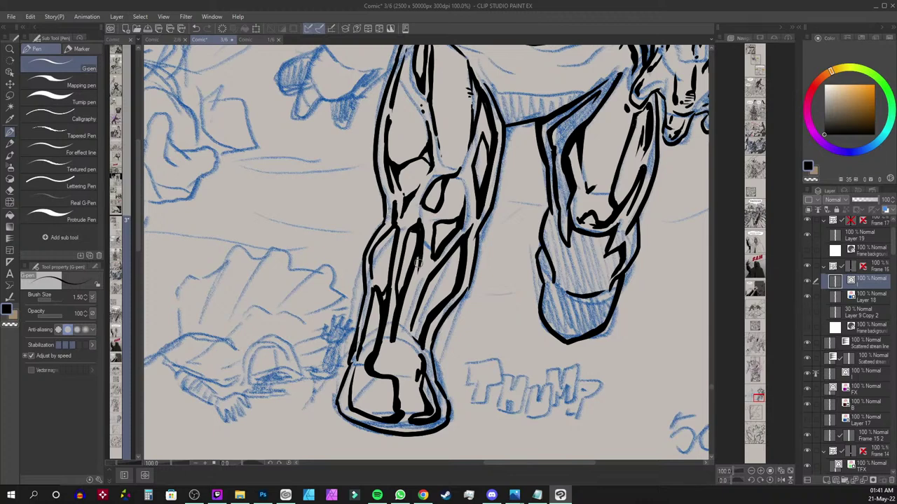
{"action": "left_click_drag", "start_coordinate": [413, 288], "coordinate": [396, 339]}
{"action": "left_click_drag", "start_coordinate": [351, 378], "coordinate": [347, 403]}
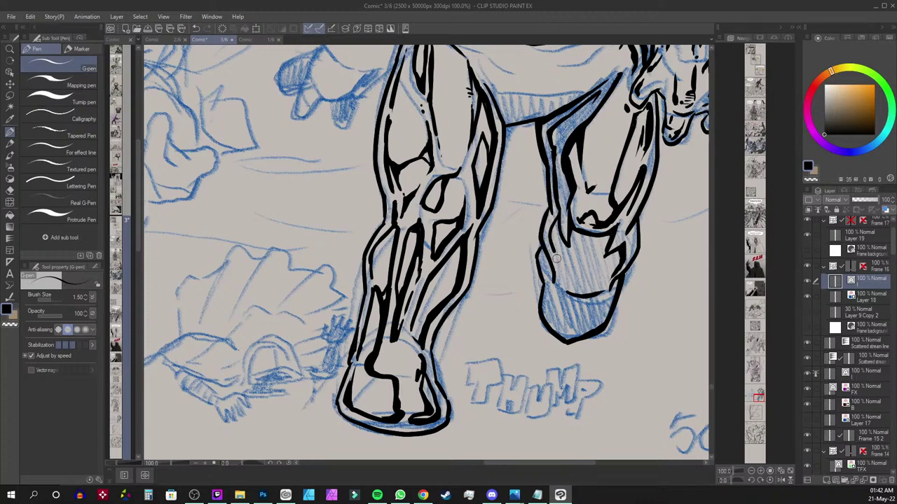
{"action": "mouse_move", "coordinate": [556, 302]}
{"action": "left_mouse_down"}
{"action": "mouse_move", "coordinate": [559, 324]}
{"action": "mouse_move", "coordinate": [589, 316]}
{"action": "mouse_move", "coordinate": [568, 330]}
{"action": "mouse_move", "coordinate": [580, 323]}
{"action": "left_mouse_up"}
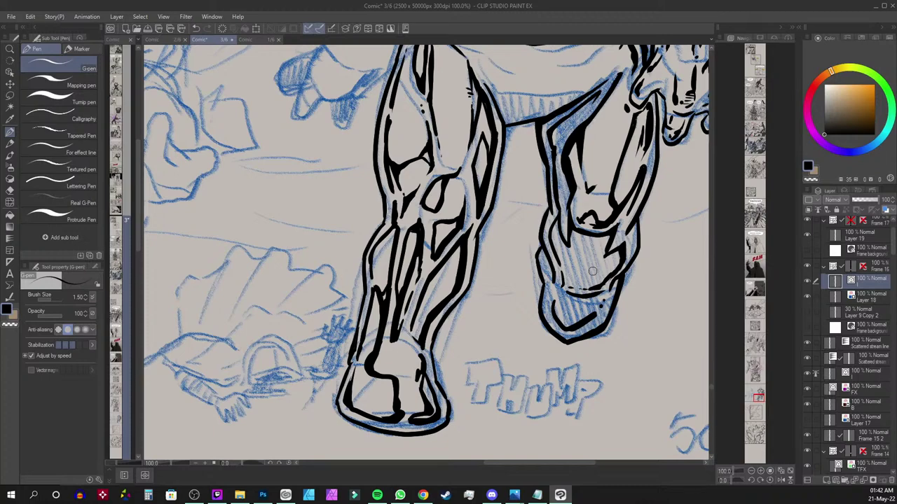
Ink the curved lower edge of the giant's pelvis and the angular fold lines beside the hip of the raised leg
{"action": "scroll", "coordinate": [592, 271], "scroll_direction": "up", "scroll_amount": 6}
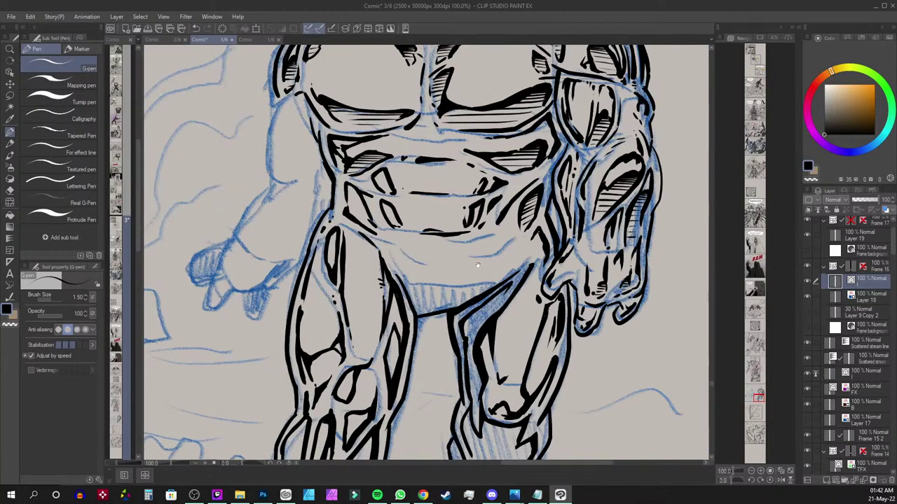
{"action": "left_click_drag", "start_coordinate": [413, 288], "coordinate": [496, 280]}
{"action": "mouse_move", "coordinate": [494, 281]}
{"action": "left_mouse_down"}
{"action": "mouse_move", "coordinate": [447, 307]}
{"action": "mouse_move", "coordinate": [513, 266]}
{"action": "mouse_move", "coordinate": [515, 242]}
{"action": "left_mouse_up"}
{"action": "mouse_move", "coordinate": [513, 240]}
{"action": "left_mouse_down"}
{"action": "mouse_move", "coordinate": [482, 259]}
{"action": "mouse_move", "coordinate": [512, 237]}
{"action": "mouse_move", "coordinate": [491, 236]}
{"action": "left_mouse_up"}
{"action": "mouse_move", "coordinate": [509, 227]}
{"action": "left_mouse_down"}
{"action": "mouse_move", "coordinate": [517, 257]}
{"action": "mouse_move", "coordinate": [510, 267]}
{"action": "left_mouse_up"}
{"action": "left_click_drag", "start_coordinate": [526, 253], "coordinate": [490, 277]}
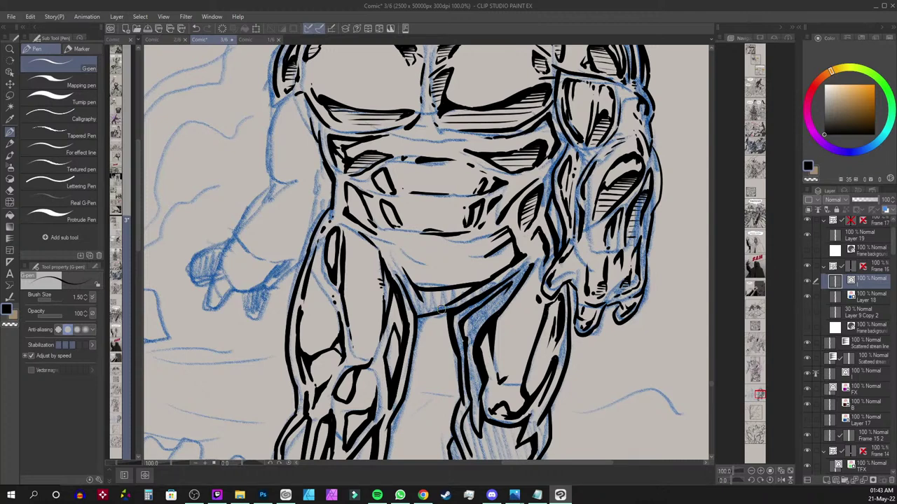
Ink the outer contour of the giant's right arm down to the elbow and strengthen the left forearm and thumb outlines
{"action": "mouse_move", "coordinate": [279, 48]}
{"action": "left_mouse_down"}
{"action": "mouse_move", "coordinate": [268, 65]}
{"action": "mouse_move", "coordinate": [276, 115]}
{"action": "left_mouse_up"}
{"action": "mouse_move", "coordinate": [279, 107]}
{"action": "left_mouse_down"}
{"action": "mouse_move", "coordinate": [269, 158]}
{"action": "mouse_move", "coordinate": [279, 191]}
{"action": "mouse_move", "coordinate": [306, 181]}
{"action": "left_mouse_up"}
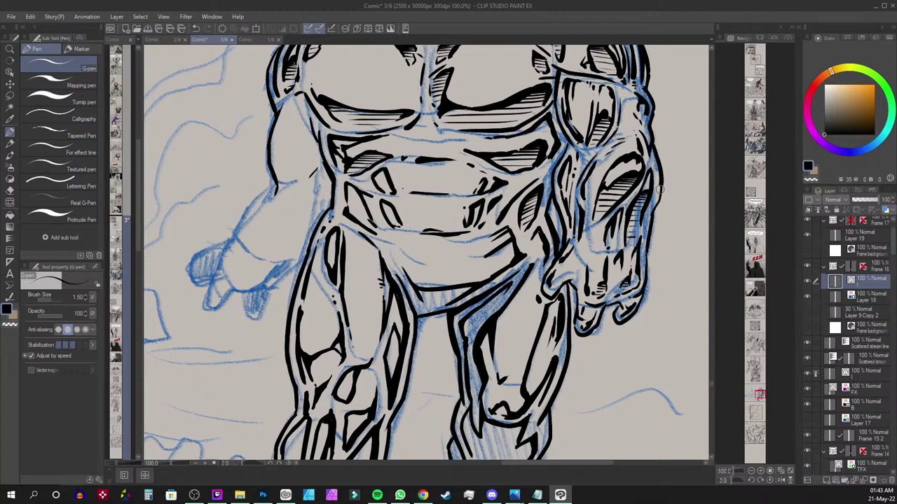
{"action": "left_click_drag", "start_coordinate": [656, 199], "coordinate": [645, 288]}
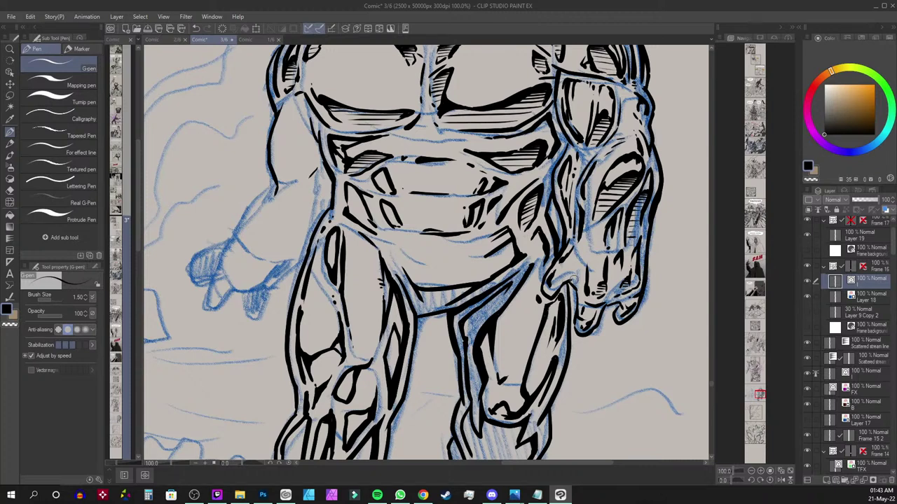
{"action": "left_click_drag", "start_coordinate": [572, 283], "coordinate": [577, 307]}
Ink the pointed, hatched shadow shape on the inner side of the giant's right arm above the elbow
{"action": "mouse_move", "coordinate": [305, 107]}
{"action": "left_mouse_down"}
{"action": "mouse_move", "coordinate": [314, 153]}
{"action": "mouse_move", "coordinate": [304, 173]}
{"action": "left_mouse_up"}
{"action": "mouse_move", "coordinate": [303, 173]}
{"action": "left_mouse_down"}
{"action": "mouse_move", "coordinate": [295, 136]}
{"action": "mouse_move", "coordinate": [303, 106]}
{"action": "mouse_move", "coordinate": [291, 177]}
{"action": "left_mouse_up"}
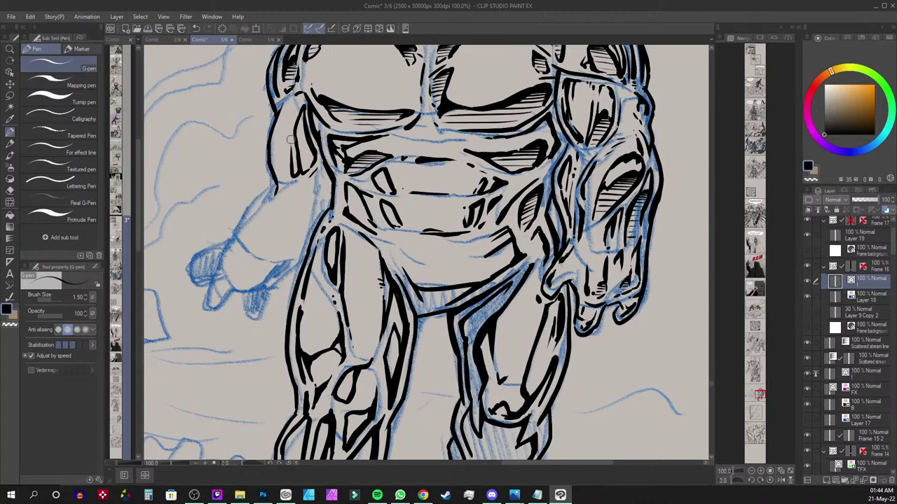
{"action": "left_click_drag", "start_coordinate": [303, 101], "coordinate": [293, 140]}
{"action": "left_click_drag", "start_coordinate": [304, 105], "coordinate": [302, 103]}
{"action": "left_click_drag", "start_coordinate": [278, 106], "coordinate": [260, 278]}
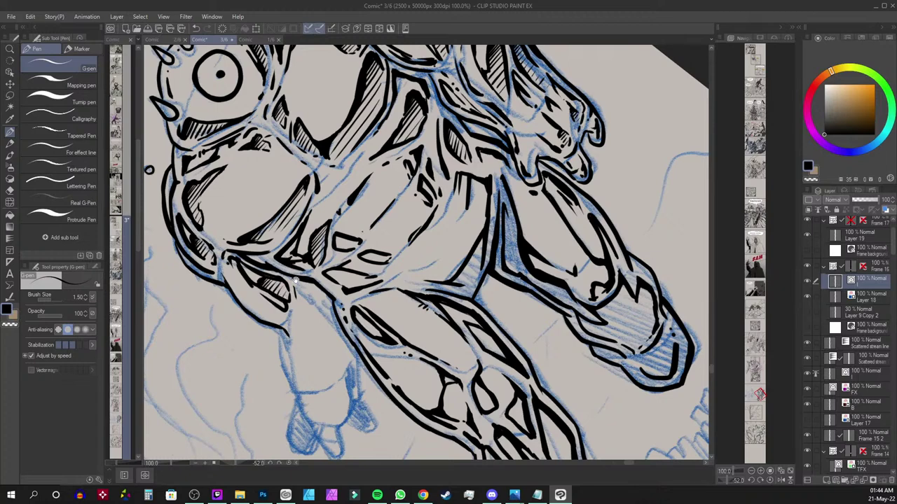
Outline both sides of the giant's right forearm and the fingers of the right hand over the blue sketch
{"action": "scroll", "coordinate": [425, 221], "scroll_direction": "down", "scroll_amount": 3}
{"action": "mouse_move", "coordinate": [252, 200]}
{"action": "left_mouse_down"}
{"action": "mouse_move", "coordinate": [298, 220]}
{"action": "mouse_move", "coordinate": [285, 250]}
{"action": "mouse_move", "coordinate": [312, 305]}
{"action": "left_mouse_up"}
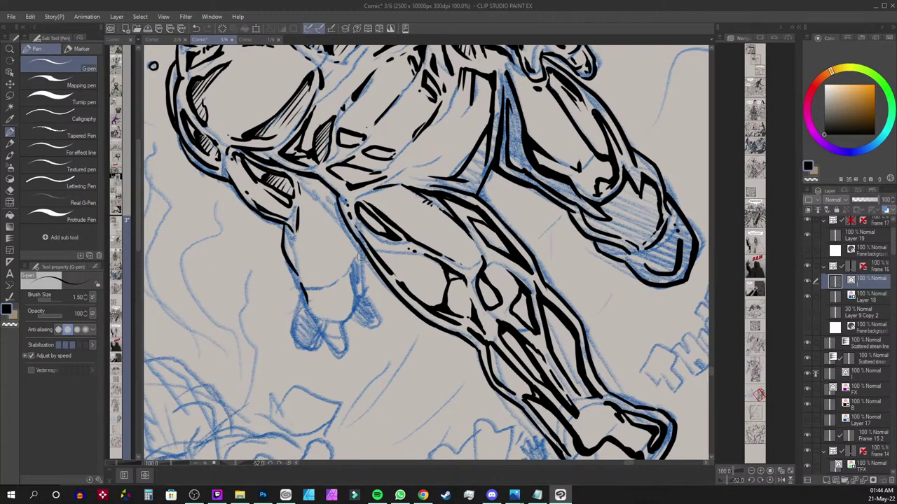
{"action": "left_click_drag", "start_coordinate": [361, 244], "coordinate": [341, 327]}
{"action": "left_click_drag", "start_coordinate": [308, 317], "coordinate": [346, 361]}
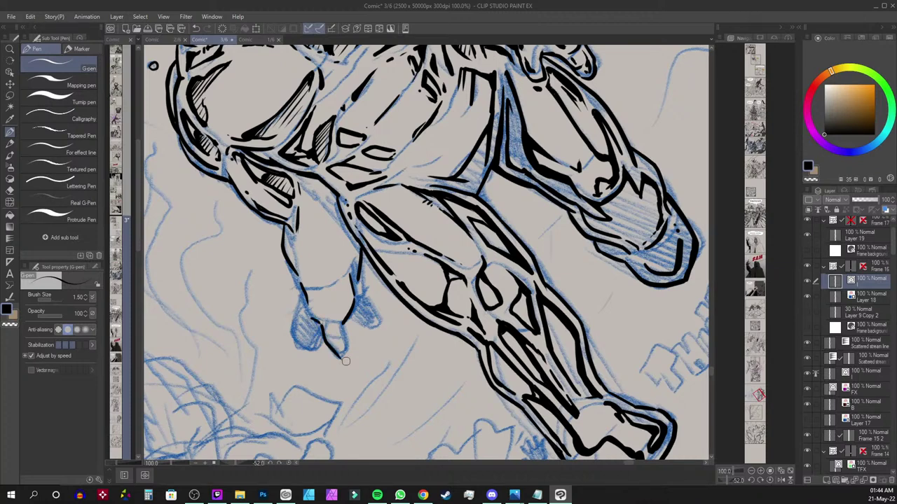
{"action": "left_click_drag", "start_coordinate": [342, 357], "coordinate": [351, 326]}
{"action": "left_click_drag", "start_coordinate": [359, 275], "coordinate": [362, 308]}
{"action": "left_click_drag", "start_coordinate": [297, 308], "coordinate": [317, 338]}
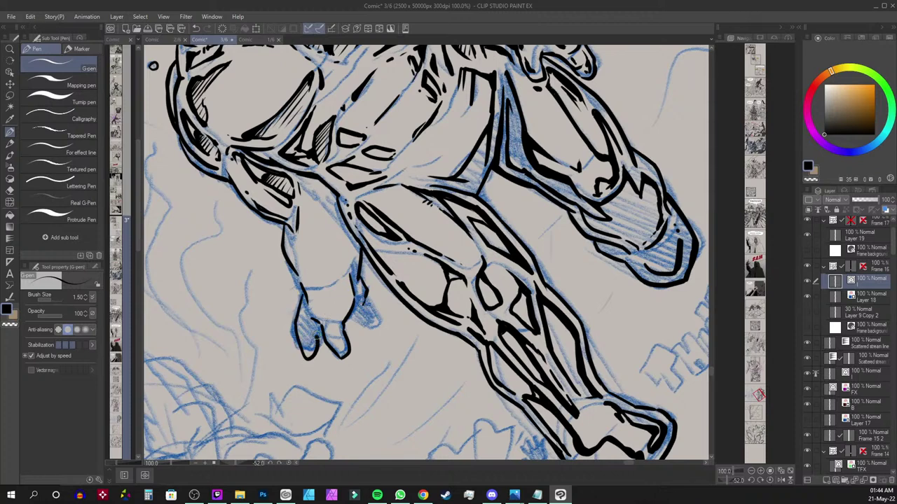
{"action": "left_click_drag", "start_coordinate": [354, 319], "coordinate": [371, 308]}
Ink the inner contour and muscle lines along the giant's right forearm from the elbow to the wrist
{"action": "key", "text": "r"}
{"action": "left_click_drag", "start_coordinate": [320, 169], "coordinate": [608, 191]}
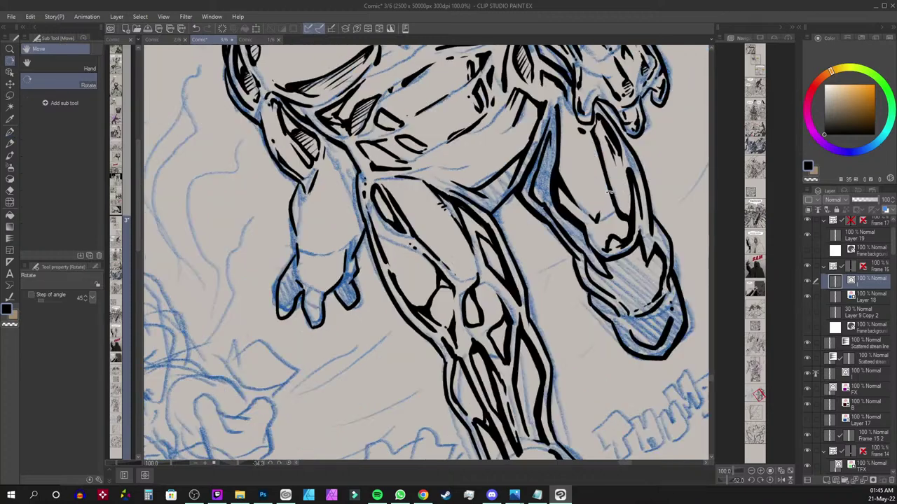
{"action": "double_click", "coordinate": [579, 331]}
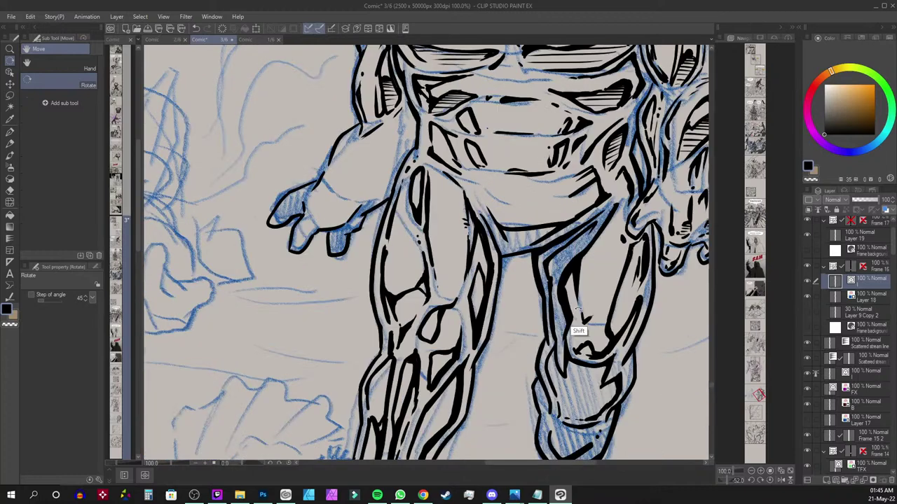
{"action": "key", "text": "p"}
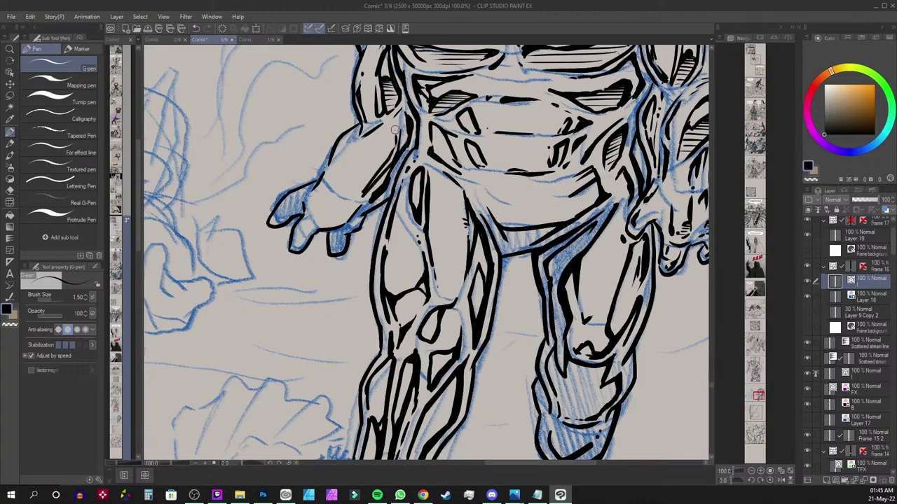
{"action": "left_click_drag", "start_coordinate": [397, 119], "coordinate": [362, 145]}
{"action": "left_click_drag", "start_coordinate": [361, 140], "coordinate": [322, 187]}
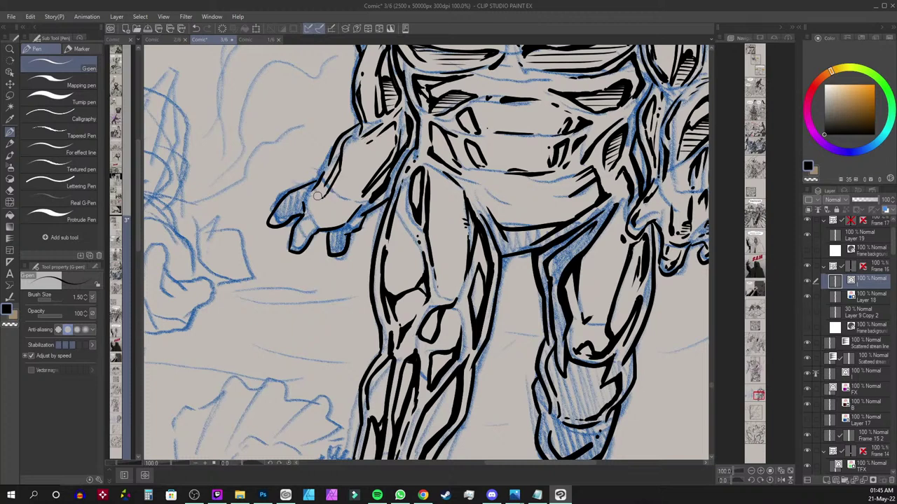
{"action": "left_click_drag", "start_coordinate": [331, 175], "coordinate": [314, 204]}
Ink the knuckle line and shadow strokes on the outer fingers of the giant's right hand
{"action": "left_click_drag", "start_coordinate": [314, 203], "coordinate": [297, 240]}
{"action": "left_click_drag", "start_coordinate": [302, 189], "coordinate": [279, 215]}
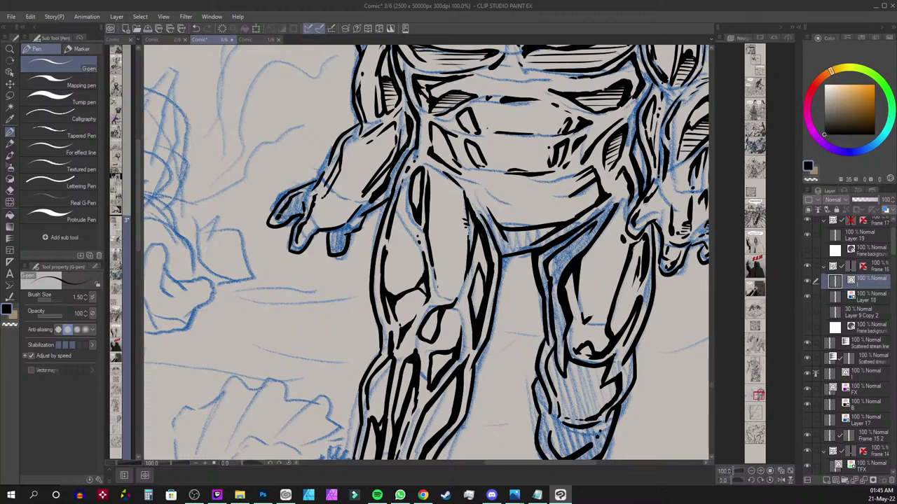
{"action": "left_click_drag", "start_coordinate": [295, 198], "coordinate": [277, 223]}
{"action": "left_click_drag", "start_coordinate": [299, 203], "coordinate": [290, 214]}
{"action": "left_click_drag", "start_coordinate": [302, 238], "coordinate": [309, 224]}
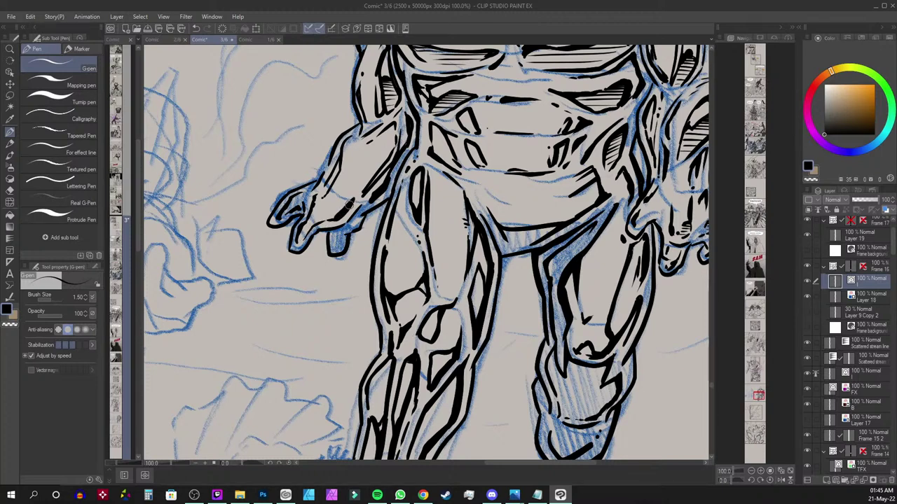
Ink a small shadow on the back of the right hand and outline the long shadow shape on the forearm
{"action": "left_click_drag", "start_coordinate": [353, 198], "coordinate": [331, 215]}
{"action": "left_click_drag", "start_coordinate": [347, 188], "coordinate": [385, 163]}
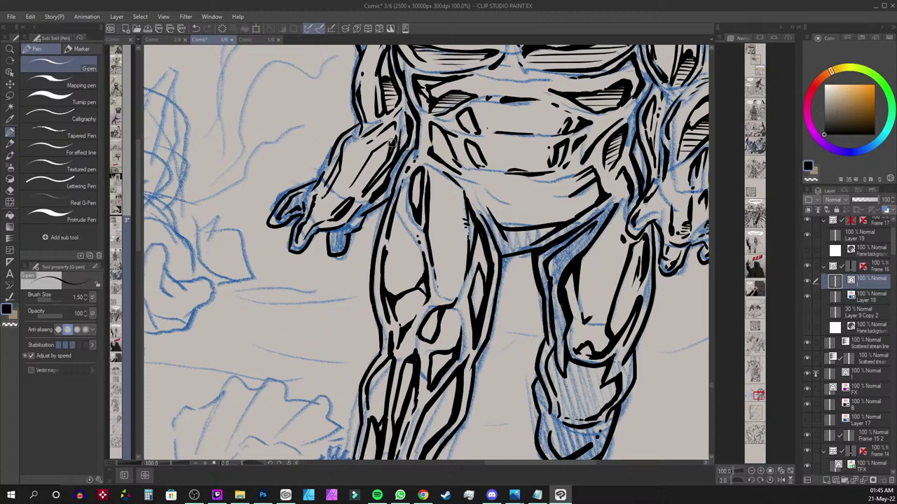
{"action": "left_click_drag", "start_coordinate": [384, 160], "coordinate": [394, 131]}
{"action": "left_click_drag", "start_coordinate": [371, 156], "coordinate": [390, 145]}
{"action": "left_click_drag", "start_coordinate": [364, 175], "coordinate": [341, 196]}
Fill the long shadow shape on the giant's right forearm with parallel hatching lines
{"action": "key", "text": "r"}
{"action": "left_click_drag", "start_coordinate": [340, 195], "coordinate": [315, 136]}
{"action": "key", "text": "p"}
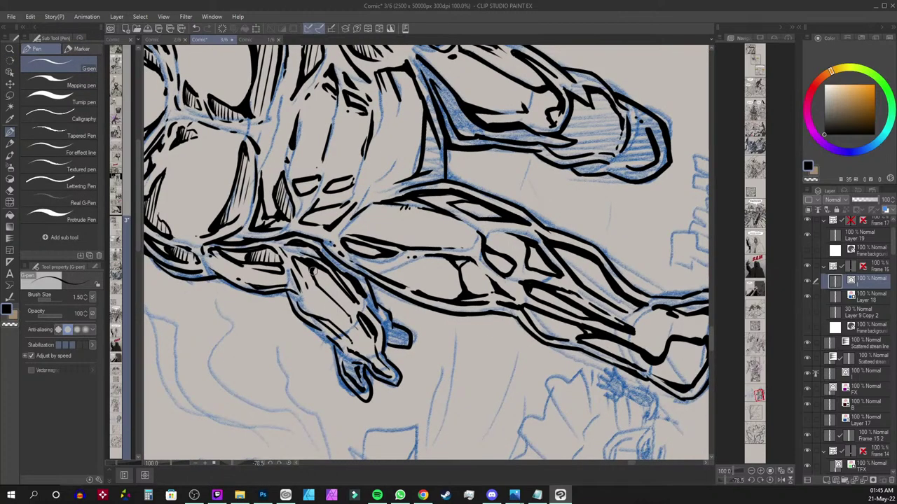
{"action": "left_click_drag", "start_coordinate": [311, 263], "coordinate": [322, 280]}
{"action": "left_click_drag", "start_coordinate": [319, 270], "coordinate": [339, 311]}
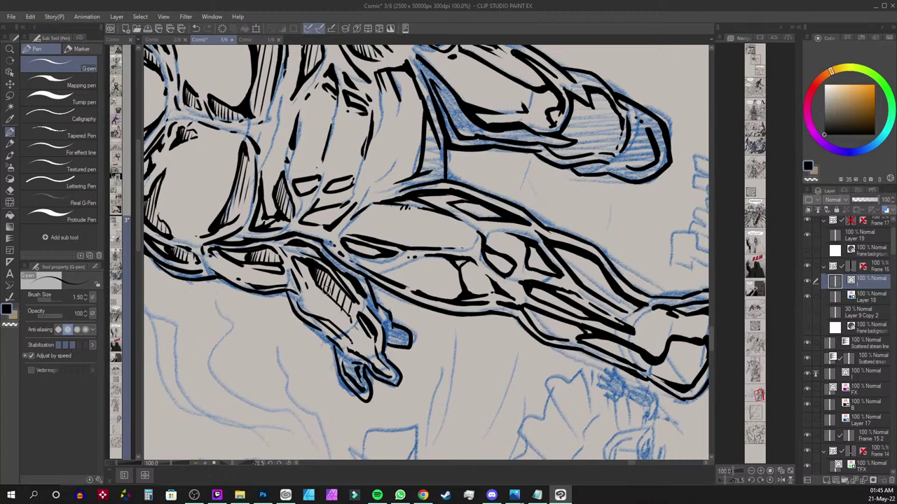
{"action": "left_click_drag", "start_coordinate": [340, 312], "coordinate": [348, 320]}
{"action": "left_click_drag", "start_coordinate": [348, 320], "coordinate": [329, 294]}
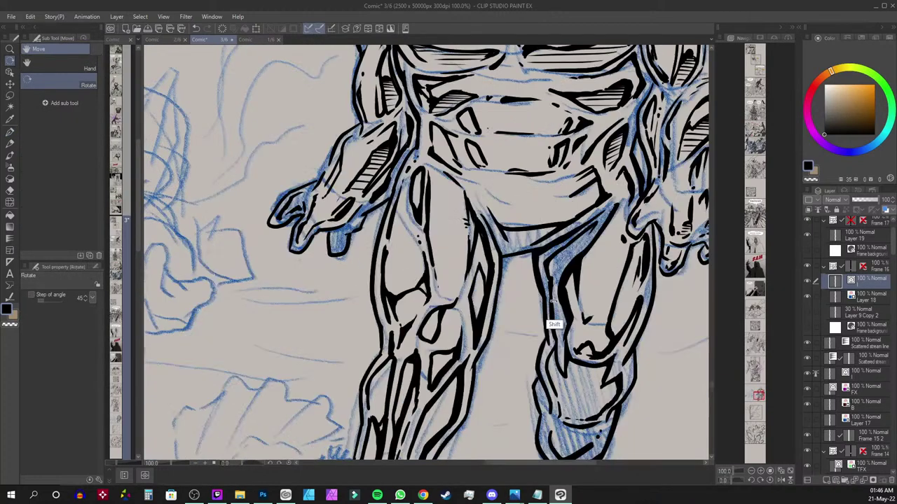
Examine the inked giant's legs and hands up close and the figure's overall look within the whole panel
{"action": "scroll", "coordinate": [554, 289], "scroll_direction": "down", "scroll_amount": 2}
{"action": "scroll", "coordinate": [552, 287], "scroll_direction": "down", "scroll_amount": 2}
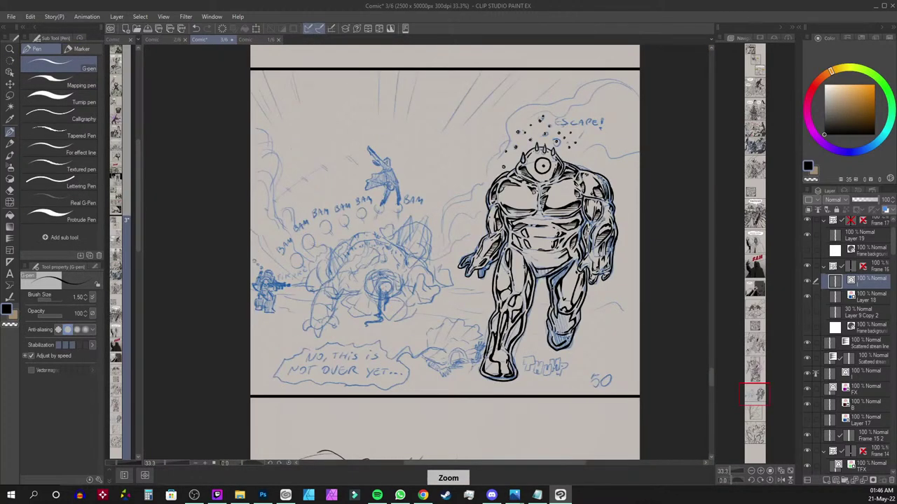
{"action": "scroll", "coordinate": [552, 288], "scroll_direction": "up", "scroll_amount": 3}
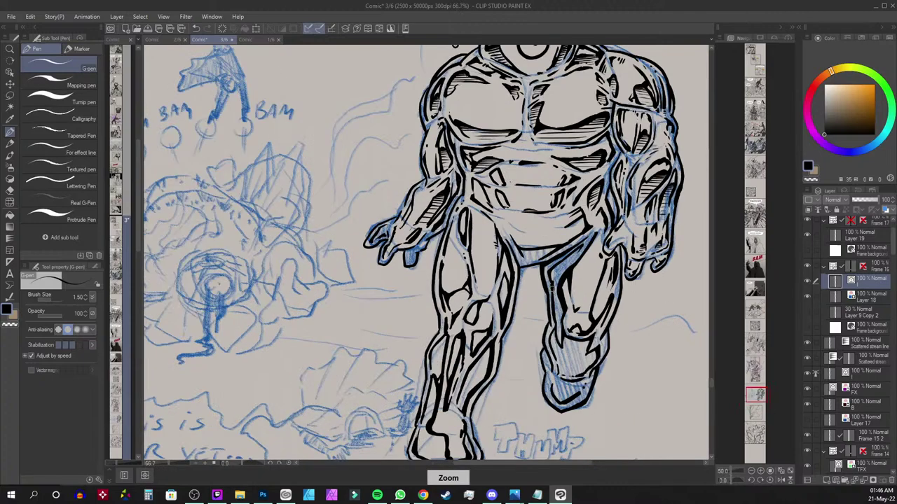
{"action": "left_click_drag", "start_coordinate": [482, 385], "coordinate": [483, 128]}
{"action": "key", "text": "r"}
{"action": "key", "text": "t"}
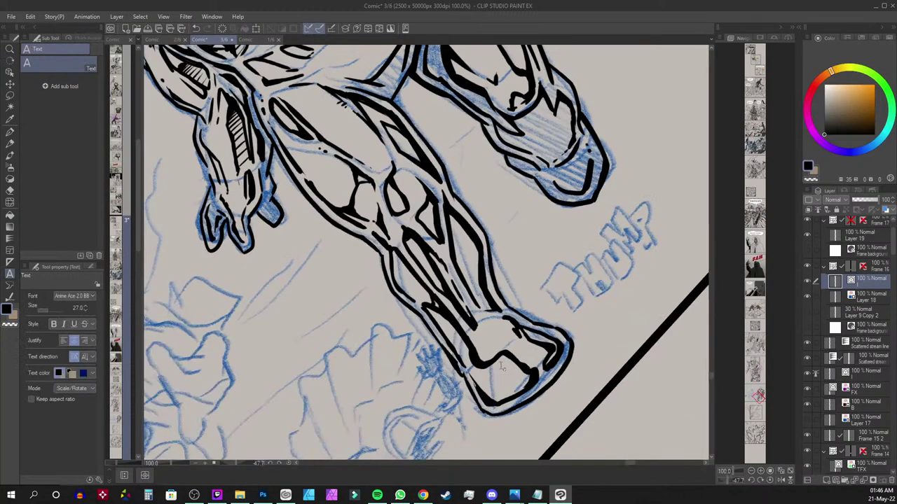
{"action": "key", "text": "p"}
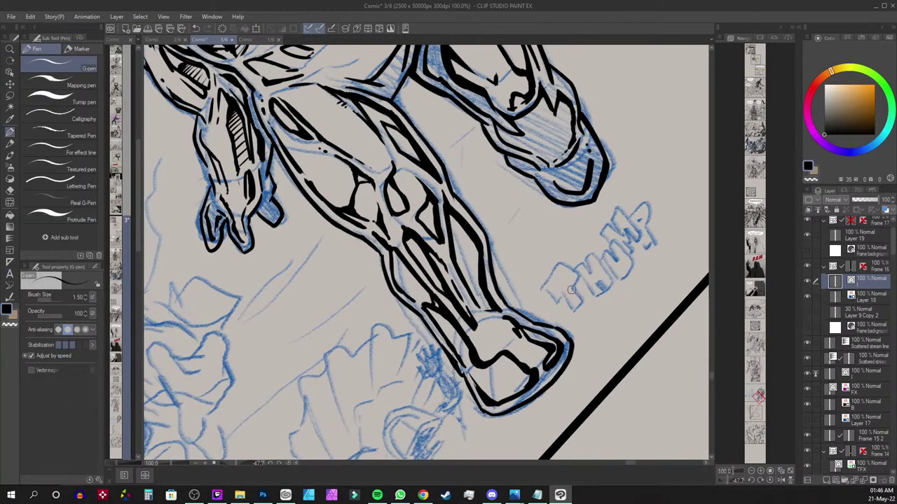
{"action": "scroll", "coordinate": [571, 289], "scroll_direction": "down", "scroll_amount": 1}
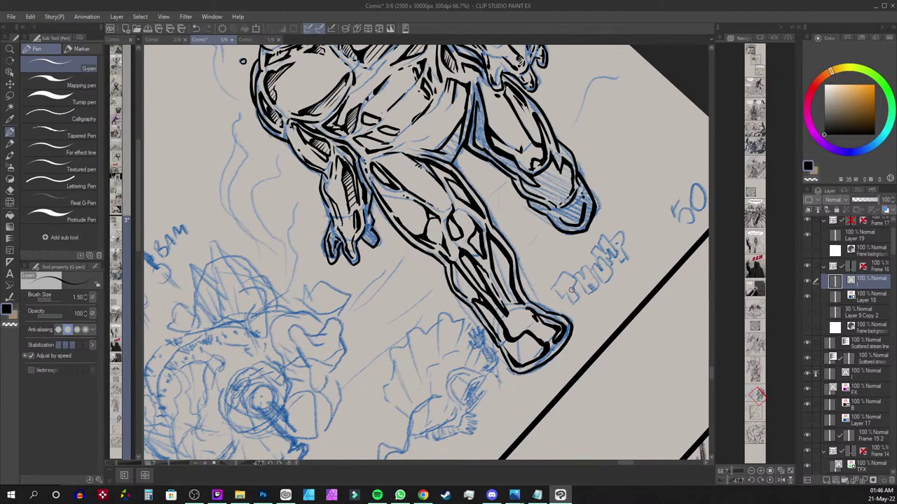
{"action": "key", "text": "r"}
{"action": "left_click_drag", "start_coordinate": [624, 154], "coordinate": [673, 306]}
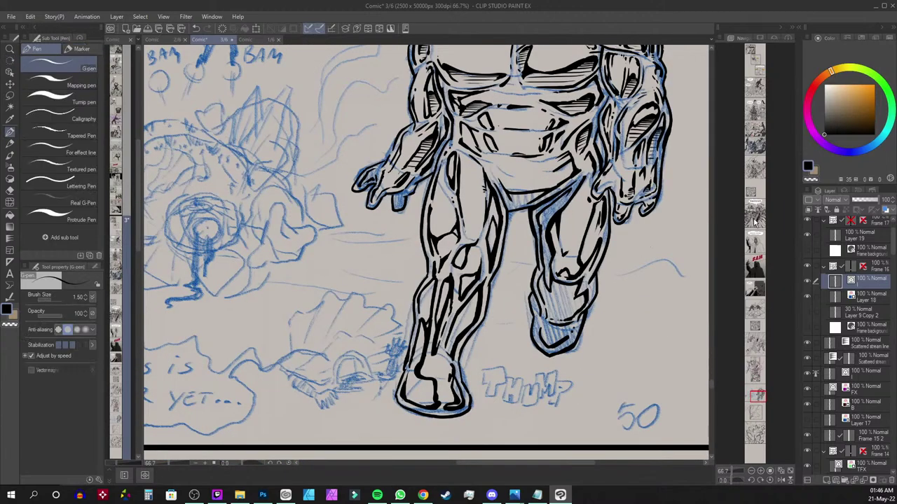
{"action": "key", "text": "ctrl+minus"}
{"action": "key", "text": "ctrl+minus"}
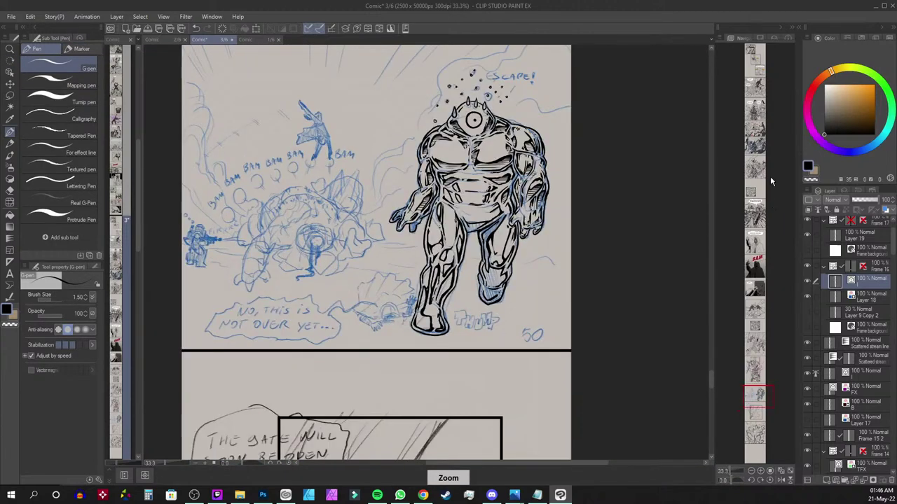
Go to the earlier panel with the airborne giant above the rock spikes and make that figure's ink layer active
{"action": "scroll", "coordinate": [537, 316], "scroll_direction": "up", "scroll_amount": 5}
{"action": "scroll", "coordinate": [537, 316], "scroll_direction": "up", "scroll_amount": 11}
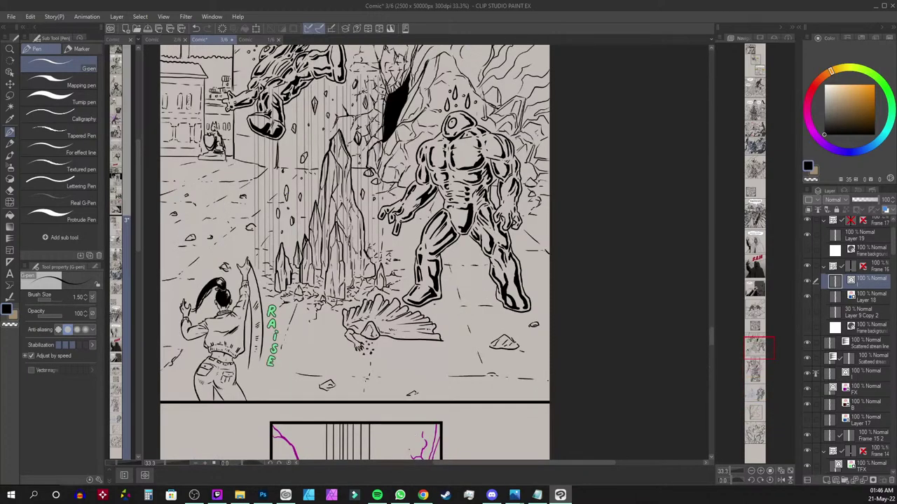
{"action": "scroll", "coordinate": [483, 225], "scroll_direction": "up", "scroll_amount": 1}
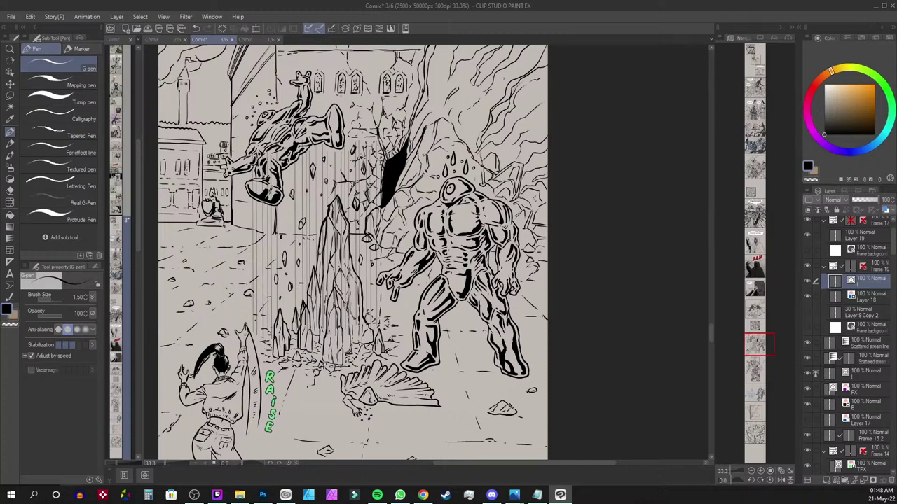
{"action": "left_click_drag", "start_coordinate": [751, 333], "coordinate": [748, 327]}
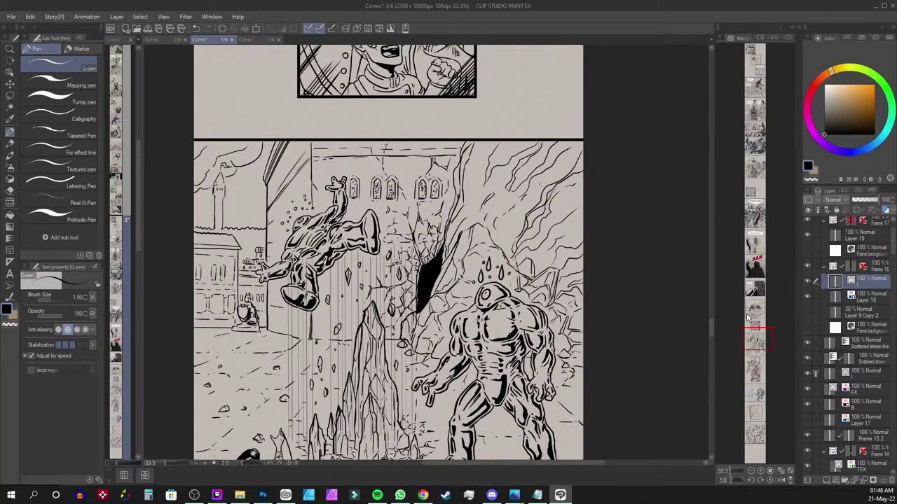
{"action": "key", "text": "ctrl+plus"}
{"action": "key", "text": "ctrl+plus"}
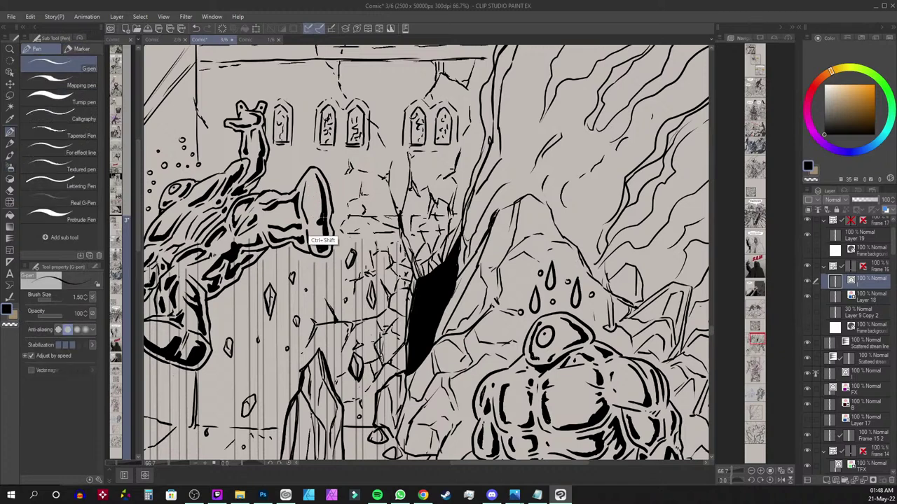
{"action": "left_click", "coordinate": [322, 216], "text": "ctrl+shift"}
{"action": "scroll", "coordinate": [330, 209], "scroll_direction": "up", "scroll_amount": 2}
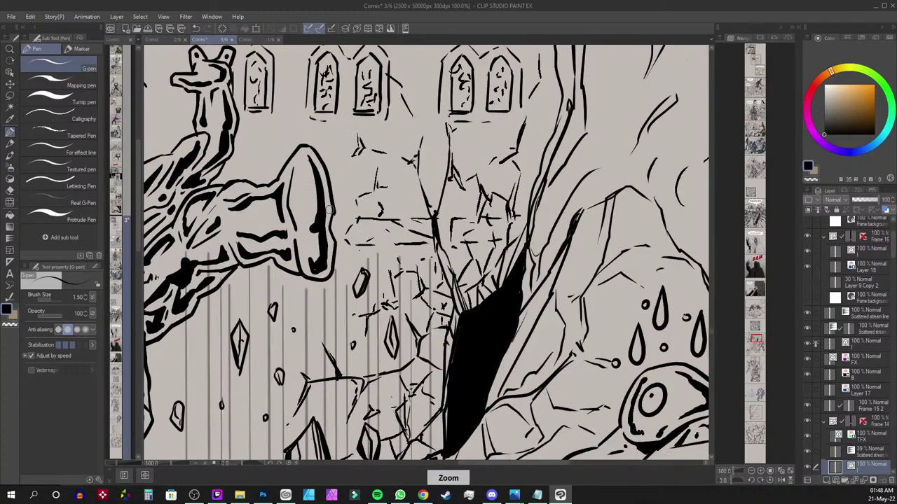
Outline and hatch the shadows on the airborne giant's raised foot sole and along the lower leg beside it
{"action": "left_click_drag", "start_coordinate": [356, 260], "coordinate": [517, 307]}
{"action": "left_click_drag", "start_coordinate": [471, 216], "coordinate": [459, 262]}
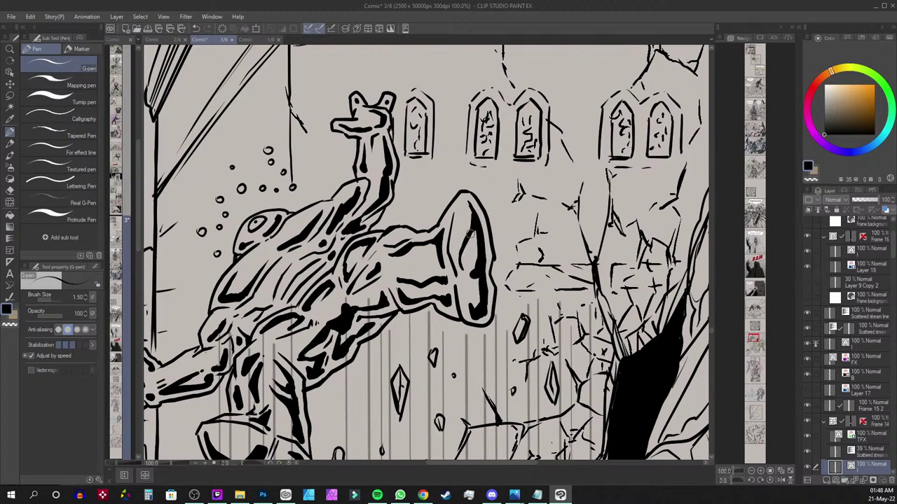
{"action": "mouse_move", "coordinate": [469, 233]}
{"action": "left_mouse_down"}
{"action": "mouse_move", "coordinate": [468, 292]}
{"action": "mouse_move", "coordinate": [480, 275]}
{"action": "mouse_move", "coordinate": [470, 298]}
{"action": "left_mouse_up"}
{"action": "left_click_drag", "start_coordinate": [479, 293], "coordinate": [472, 301]}
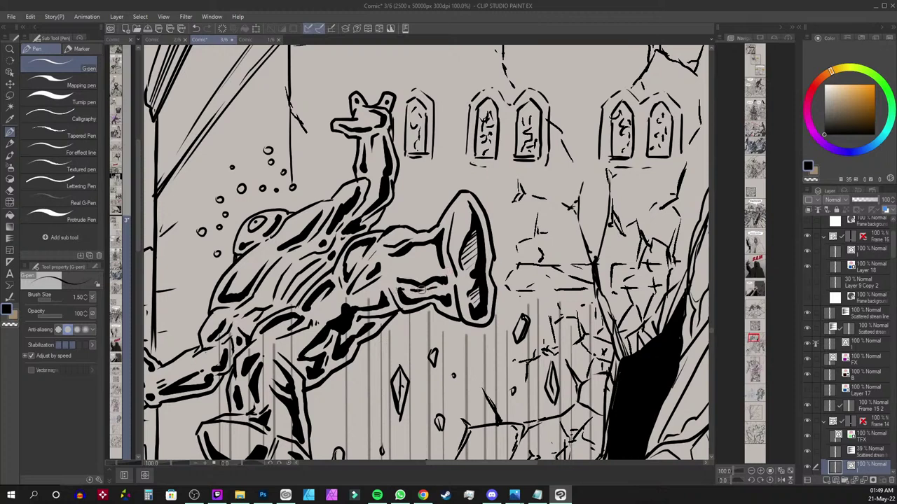
{"action": "left_click_drag", "start_coordinate": [399, 303], "coordinate": [454, 287]}
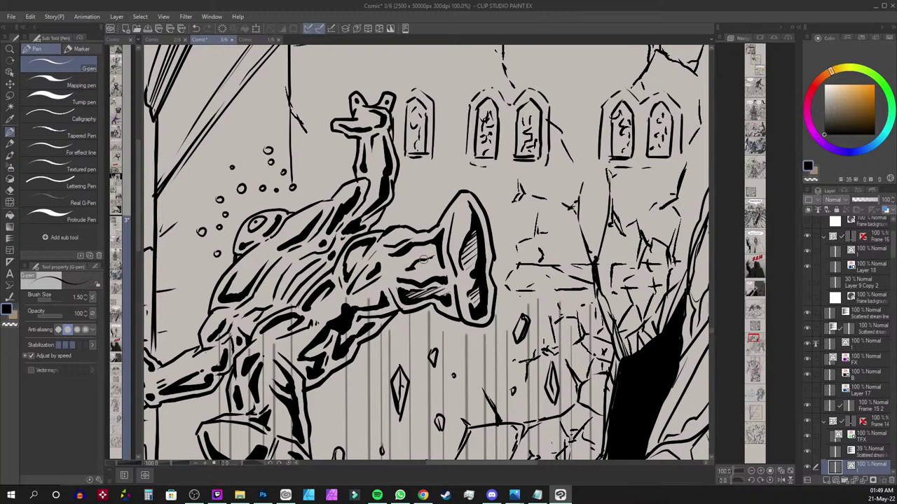
{"action": "mouse_move", "coordinate": [424, 257]}
{"action": "left_mouse_down"}
{"action": "mouse_move", "coordinate": [409, 268]}
{"action": "mouse_move", "coordinate": [420, 274]}
{"action": "left_mouse_up"}
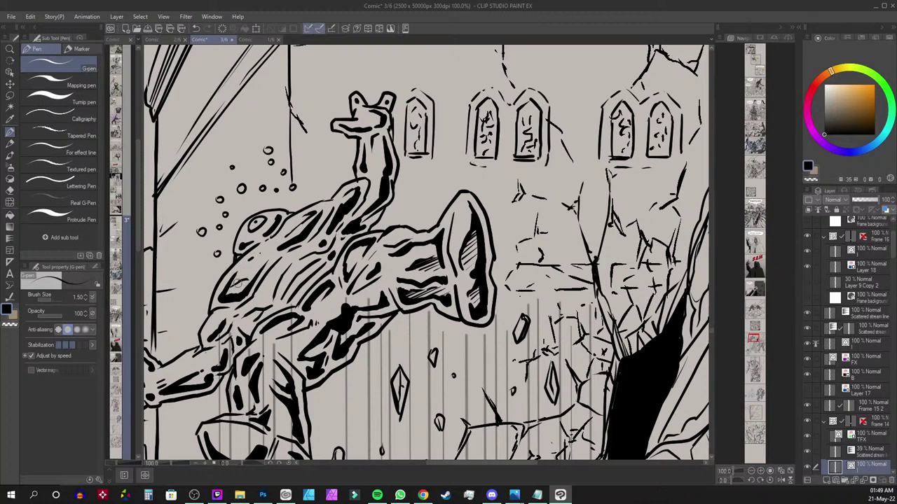
Add hatched shadows to the airborne giant's back, lower foot sole and limbs
{"action": "mouse_move", "coordinate": [239, 282]}
{"action": "left_mouse_down"}
{"action": "mouse_move", "coordinate": [227, 291]}
{"action": "mouse_move", "coordinate": [235, 297]}
{"action": "left_mouse_up"}
{"action": "left_click_drag", "start_coordinate": [297, 263], "coordinate": [345, 185]}
{"action": "left_click_drag", "start_coordinate": [402, 321], "coordinate": [471, 245]}
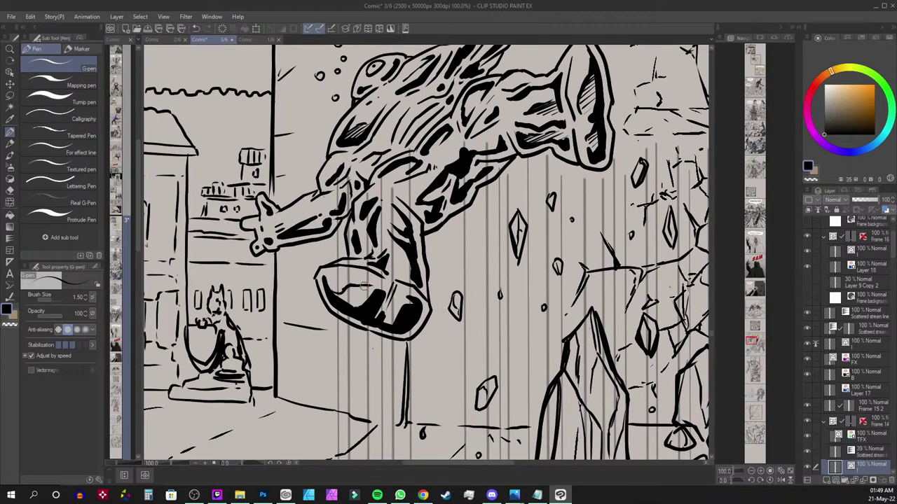
{"action": "mouse_move", "coordinate": [354, 284]}
{"action": "left_mouse_down"}
{"action": "mouse_move", "coordinate": [344, 292]}
{"action": "mouse_move", "coordinate": [354, 290]}
{"action": "mouse_move", "coordinate": [367, 299]}
{"action": "mouse_move", "coordinate": [360, 302]}
{"action": "left_mouse_up"}
{"action": "mouse_move", "coordinate": [312, 206]}
{"action": "left_mouse_down"}
{"action": "mouse_move", "coordinate": [290, 220]}
{"action": "mouse_move", "coordinate": [311, 212]}
{"action": "left_mouse_up"}
{"action": "left_click_drag", "start_coordinate": [343, 161], "coordinate": [329, 179]}
{"action": "mouse_move", "coordinate": [479, 95]}
{"action": "left_mouse_down"}
{"action": "mouse_move", "coordinate": [415, 187]}
{"action": "mouse_move", "coordinate": [398, 195]}
{"action": "mouse_move", "coordinate": [401, 205]}
{"action": "left_mouse_up"}
{"action": "left_click_drag", "start_coordinate": [371, 147], "coordinate": [361, 157]}
{"action": "left_click_drag", "start_coordinate": [354, 160], "coordinate": [343, 168]}
{"action": "left_click_drag", "start_coordinate": [408, 125], "coordinate": [401, 136]}
Outline a shadow shape on the lower part of the standing giant's larger pectoral
{"action": "mouse_move", "coordinate": [571, 222]}
{"action": "left_mouse_down"}
{"action": "mouse_move", "coordinate": [509, 124]}
{"action": "mouse_move", "coordinate": [319, 70]}
{"action": "left_mouse_up"}
{"action": "mouse_move", "coordinate": [627, 269]}
{"action": "left_mouse_down"}
{"action": "mouse_move", "coordinate": [462, 211]}
{"action": "mouse_move", "coordinate": [436, 179]}
{"action": "left_mouse_up"}
{"action": "mouse_move", "coordinate": [495, 245]}
{"action": "left_mouse_down"}
{"action": "mouse_move", "coordinate": [455, 269]}
{"action": "mouse_move", "coordinate": [496, 233]}
{"action": "mouse_move", "coordinate": [452, 272]}
{"action": "left_mouse_up"}
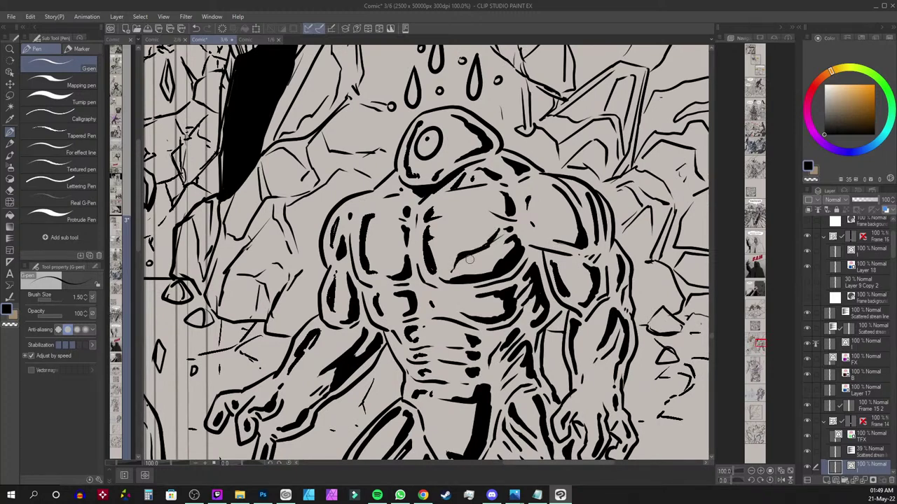
{"action": "mouse_move", "coordinate": [501, 238]}
{"action": "left_mouse_down"}
{"action": "mouse_move", "coordinate": [485, 250]}
{"action": "mouse_move", "coordinate": [502, 248]}
{"action": "mouse_move", "coordinate": [467, 255]}
{"action": "left_mouse_up"}
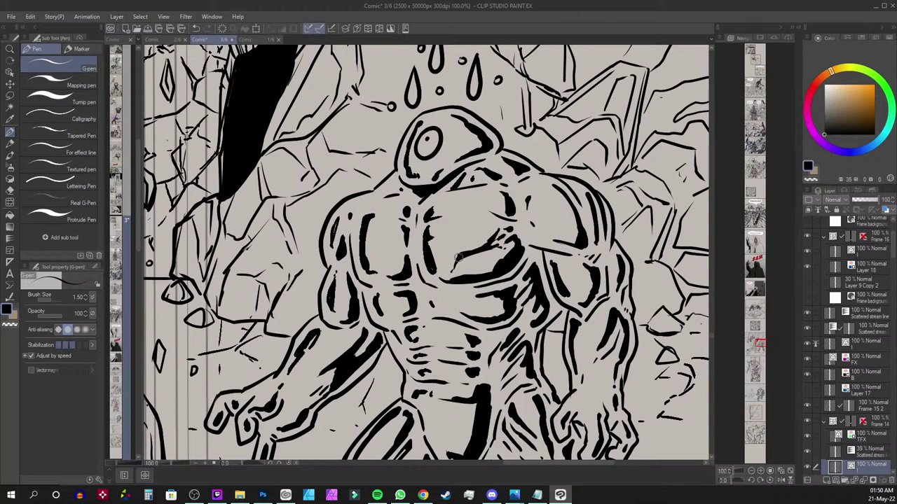
{"action": "left_click_drag", "start_coordinate": [472, 256], "coordinate": [504, 248]}
{"action": "left_click_drag", "start_coordinate": [450, 270], "coordinate": [503, 256]}
{"action": "left_click_drag", "start_coordinate": [453, 274], "coordinate": [490, 262]}
{"action": "key", "text": "ctrl+z"}
{"action": "key", "text": "ctrl+z"}
{"action": "key", "text": "ctrl+z"}
{"action": "key", "text": "ctrl+z"}
{"action": "key", "text": "ctrl+z"}
{"action": "key", "text": "ctrl+z"}
Fill the larger pectoral's shadow with parallel hatching and outline a shadow shape on the smaller pectoral
{"action": "left_click_drag", "start_coordinate": [452, 265], "coordinate": [503, 249]}
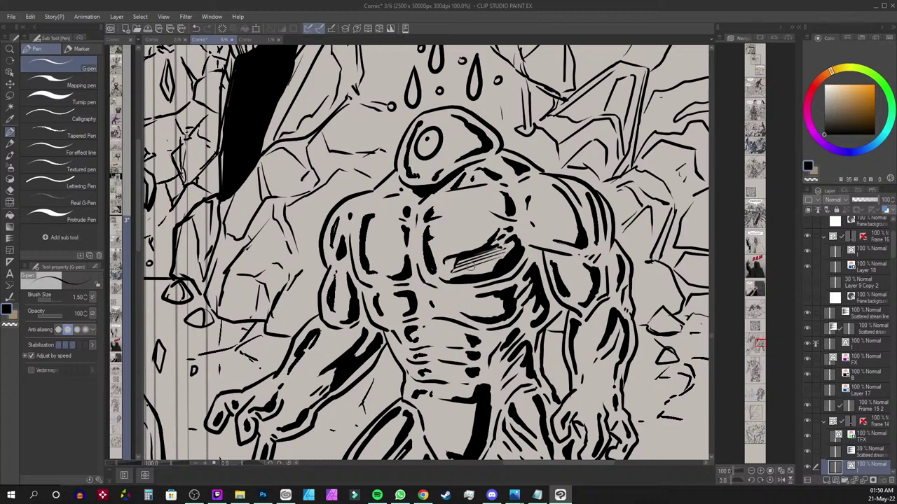
{"action": "left_click_drag", "start_coordinate": [502, 251], "coordinate": [447, 264]}
{"action": "left_click_drag", "start_coordinate": [370, 248], "coordinate": [399, 261]}
{"action": "left_click_drag", "start_coordinate": [391, 255], "coordinate": [401, 259]}
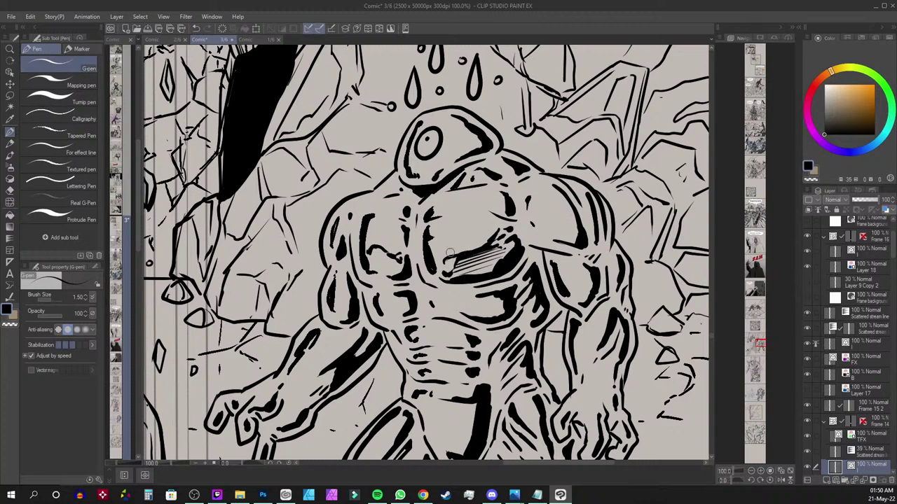
Hatch the shadows on the standing giant's smaller pectoral, left shoulder and the back of the head
{"action": "left_click_drag", "start_coordinate": [423, 234], "coordinate": [489, 262]}
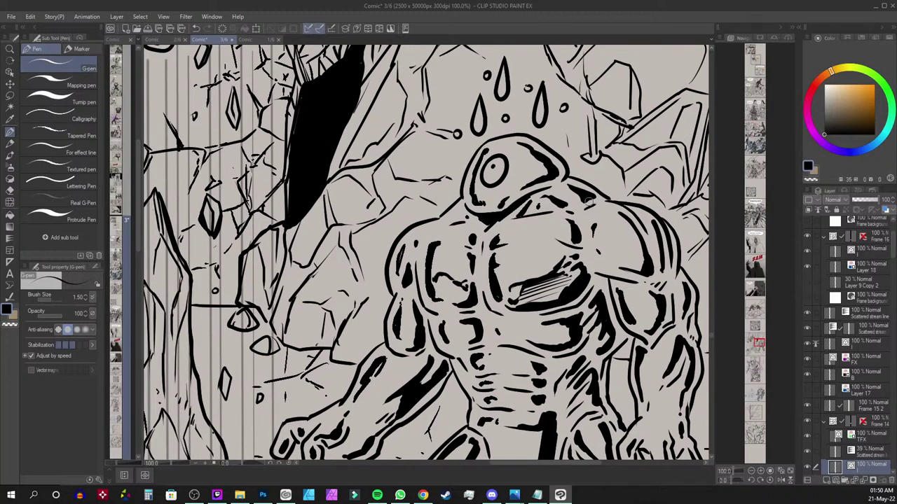
{"action": "left_click_drag", "start_coordinate": [589, 201], "coordinate": [501, 171]}
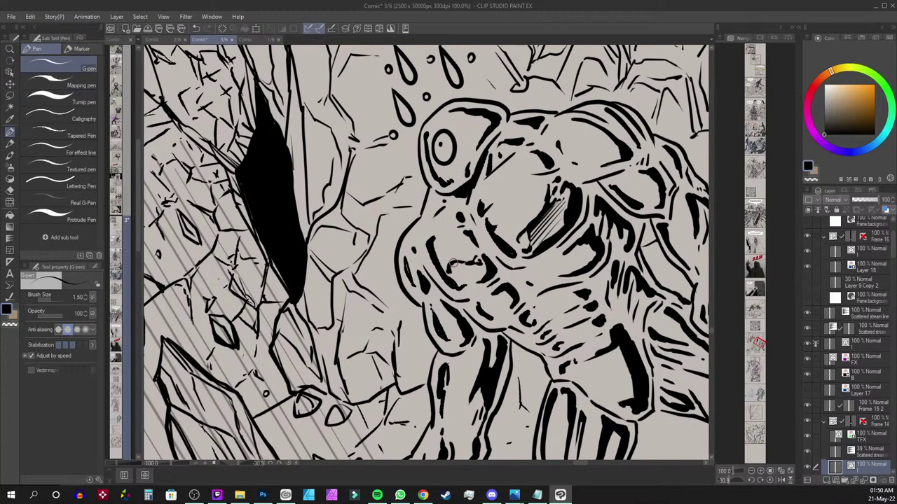
{"action": "mouse_move", "coordinate": [449, 271]}
{"action": "left_mouse_down"}
{"action": "mouse_move", "coordinate": [461, 260]}
{"action": "mouse_move", "coordinate": [482, 267]}
{"action": "left_mouse_up"}
{"action": "mouse_move", "coordinate": [583, 165]}
{"action": "left_mouse_down"}
{"action": "mouse_move", "coordinate": [607, 142]}
{"action": "mouse_move", "coordinate": [592, 144]}
{"action": "mouse_move", "coordinate": [583, 164]}
{"action": "mouse_move", "coordinate": [613, 132]}
{"action": "mouse_move", "coordinate": [580, 163]}
{"action": "mouse_move", "coordinate": [616, 148]}
{"action": "left_mouse_up"}
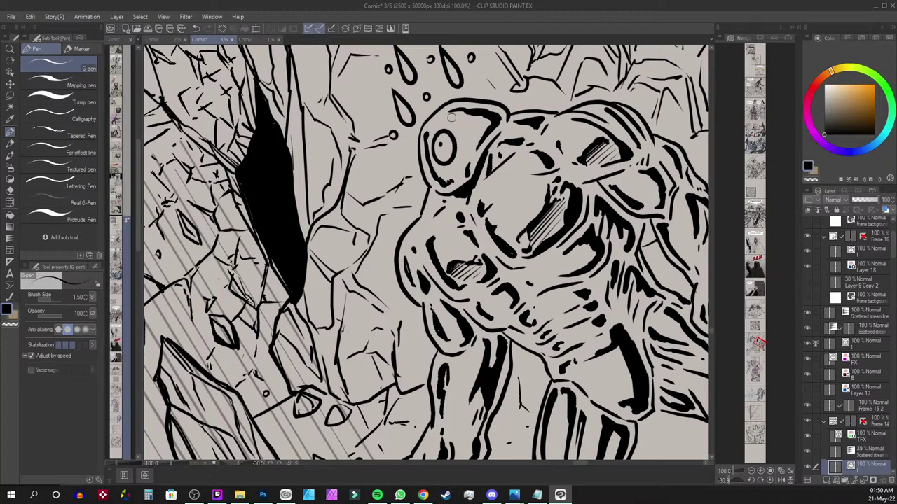
{"action": "left_click_drag", "start_coordinate": [469, 134], "coordinate": [473, 114]}
{"action": "mouse_move", "coordinate": [485, 112]}
{"action": "left_mouse_down"}
{"action": "mouse_move", "coordinate": [468, 133]}
{"action": "mouse_move", "coordinate": [473, 144]}
{"action": "mouse_move", "coordinate": [483, 135]}
{"action": "left_mouse_up"}
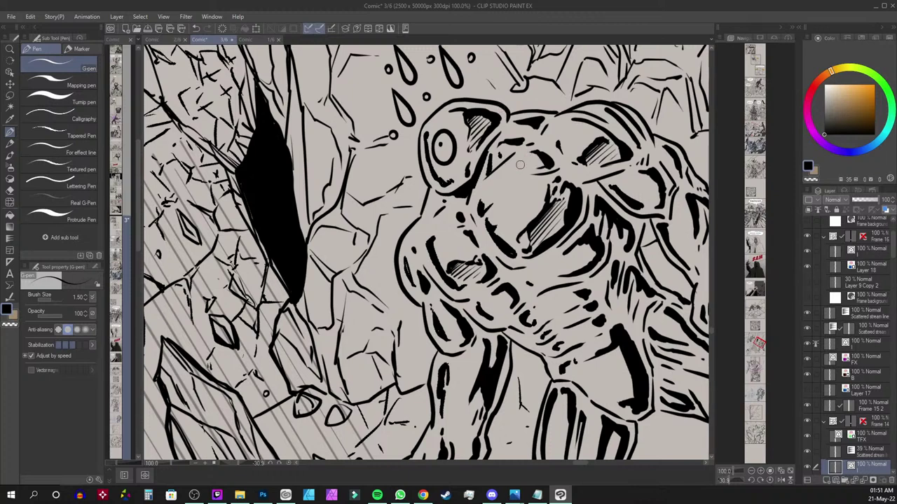
Hatch the shadows near the giant's collarbone, on the left upper arm and on the ribs below both pectorals
{"action": "mouse_move", "coordinate": [547, 164]}
{"action": "left_mouse_down"}
{"action": "mouse_move", "coordinate": [528, 168]}
{"action": "mouse_move", "coordinate": [527, 157]}
{"action": "mouse_move", "coordinate": [529, 168]}
{"action": "left_mouse_up"}
{"action": "mouse_move", "coordinate": [641, 182]}
{"action": "left_mouse_down"}
{"action": "mouse_move", "coordinate": [648, 198]}
{"action": "mouse_move", "coordinate": [643, 172]}
{"action": "mouse_move", "coordinate": [636, 181]}
{"action": "mouse_move", "coordinate": [641, 171]}
{"action": "mouse_move", "coordinate": [639, 180]}
{"action": "mouse_move", "coordinate": [653, 174]}
{"action": "mouse_move", "coordinate": [652, 206]}
{"action": "left_mouse_up"}
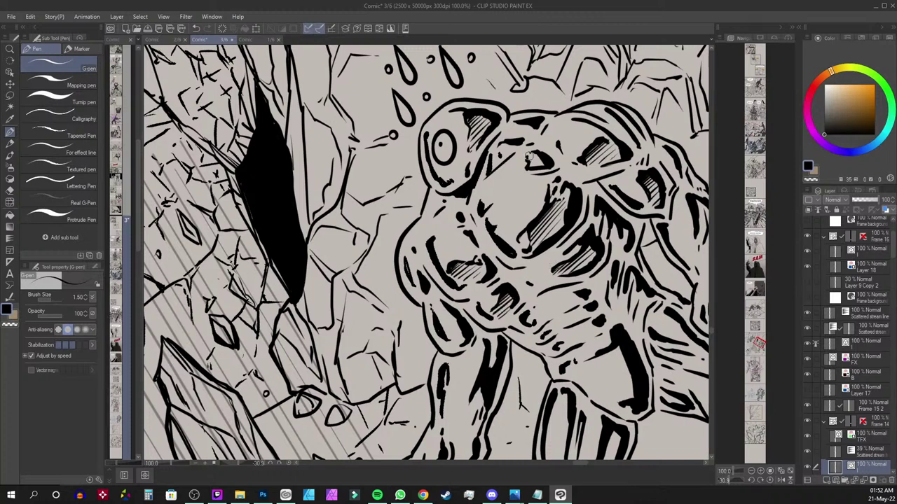
{"action": "left_click_drag", "start_coordinate": [540, 155], "coordinate": [529, 168]}
{"action": "left_click_drag", "start_coordinate": [542, 157], "coordinate": [539, 170]}
Hatch the shadows on the giant's left forearm, right upper arm and the pelvis
{"action": "mouse_move", "coordinate": [706, 316]}
{"action": "left_mouse_down"}
{"action": "mouse_move", "coordinate": [589, 262]}
{"action": "mouse_move", "coordinate": [594, 269]}
{"action": "mouse_move", "coordinate": [564, 261]}
{"action": "left_mouse_up"}
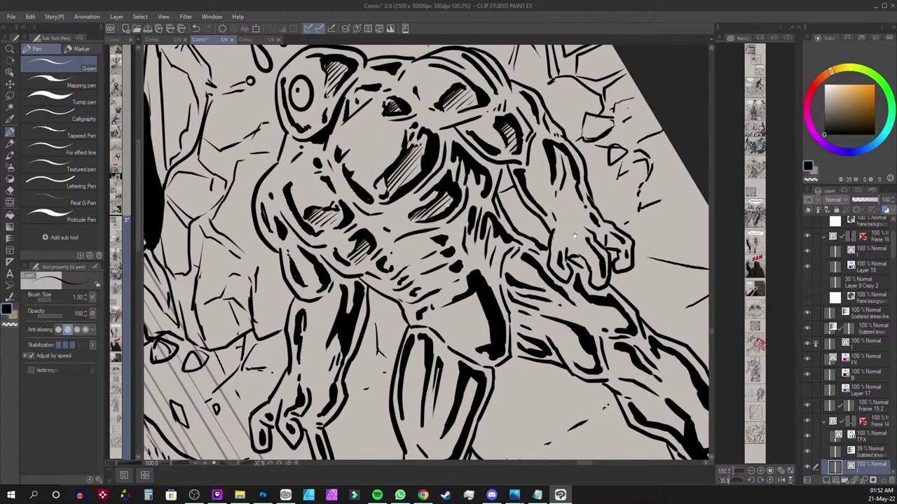
{"action": "left_click_drag", "start_coordinate": [571, 176], "coordinate": [568, 195]}
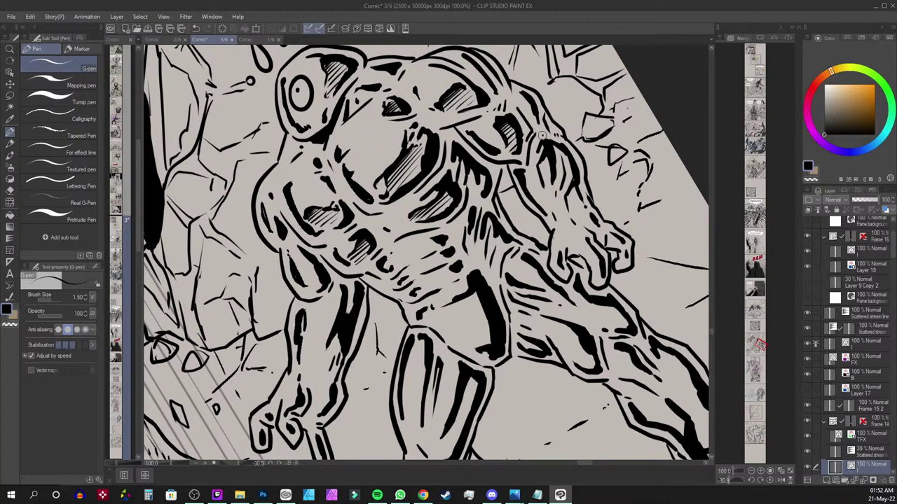
{"action": "mouse_move", "coordinate": [548, 154]}
{"action": "left_mouse_down"}
{"action": "mouse_move", "coordinate": [579, 200]}
{"action": "mouse_move", "coordinate": [571, 188]}
{"action": "mouse_move", "coordinate": [576, 222]}
{"action": "left_mouse_up"}
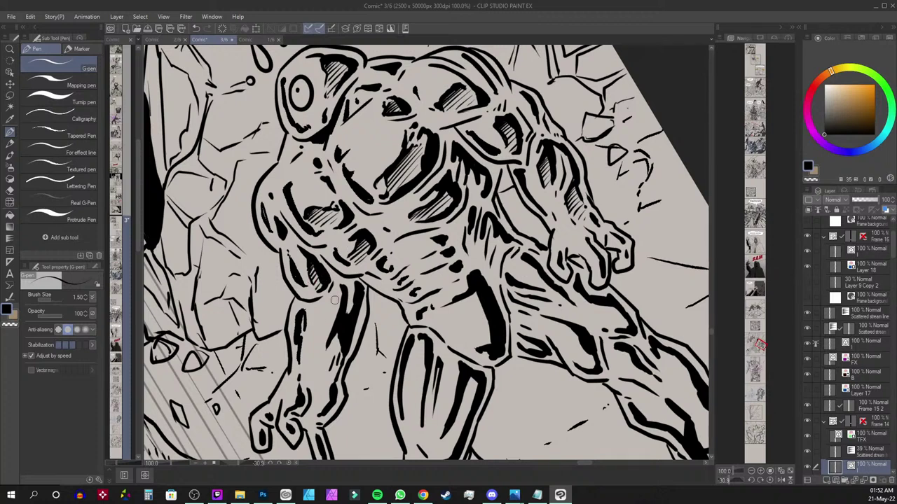
{"action": "left_click_drag", "start_coordinate": [462, 297], "coordinate": [475, 341]}
{"action": "mouse_move", "coordinate": [464, 302]}
{"action": "left_mouse_down"}
{"action": "mouse_move", "coordinate": [477, 297]}
{"action": "mouse_move", "coordinate": [473, 316]}
{"action": "mouse_move", "coordinate": [491, 345]}
{"action": "left_mouse_up"}
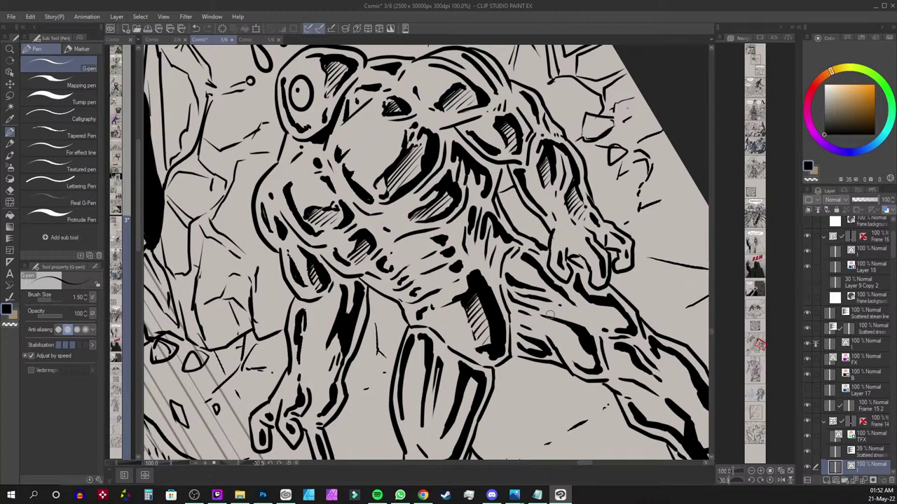
Hatch the shadows on the giant's right forearm, from below the elbow down to the wrist
{"action": "left_click_drag", "start_coordinate": [587, 348], "coordinate": [600, 302]}
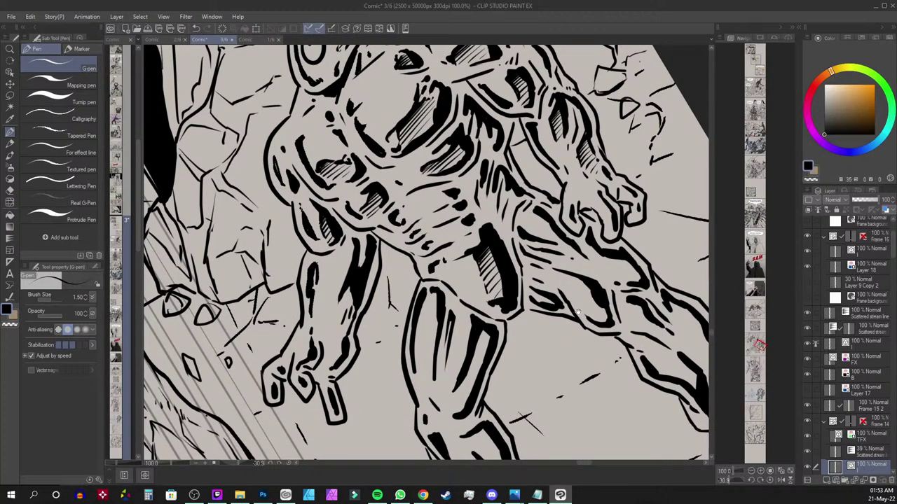
{"action": "scroll", "coordinate": [578, 311], "scroll_direction": "down", "scroll_amount": 2}
{"action": "left_click_drag", "start_coordinate": [346, 230], "coordinate": [337, 259]}
{"action": "mouse_move", "coordinate": [350, 225]}
{"action": "left_mouse_down"}
{"action": "mouse_move", "coordinate": [331, 245]}
{"action": "mouse_move", "coordinate": [357, 215]}
{"action": "left_mouse_up"}
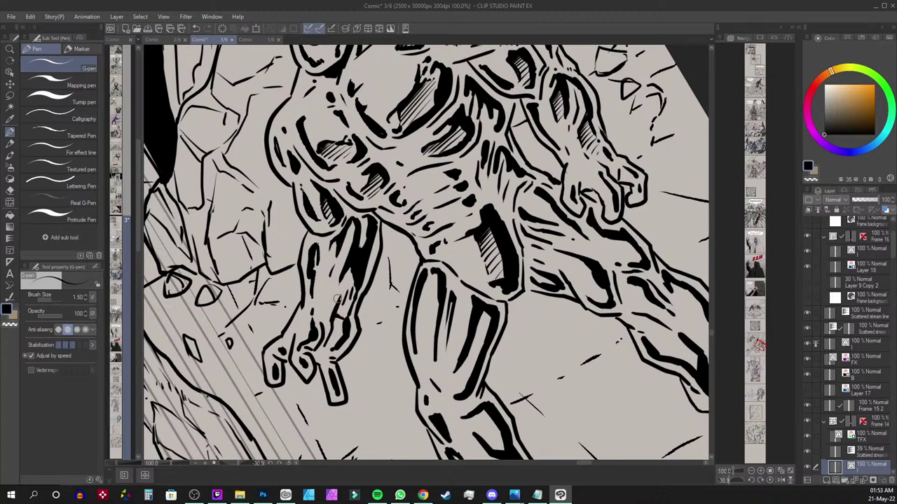
{"action": "left_click_drag", "start_coordinate": [339, 318], "coordinate": [328, 341]}
{"action": "left_click_drag", "start_coordinate": [343, 325], "coordinate": [326, 347]}
Add short shading strokes on the giant's left shoulder beside its hatched shadow
{"action": "scroll", "coordinate": [307, 326], "scroll_direction": "down", "scroll_amount": 2}
{"action": "scroll", "coordinate": [306, 326], "scroll_direction": "down", "scroll_amount": 1}
{"action": "scroll", "coordinate": [307, 326], "scroll_direction": "up", "scroll_amount": 1}
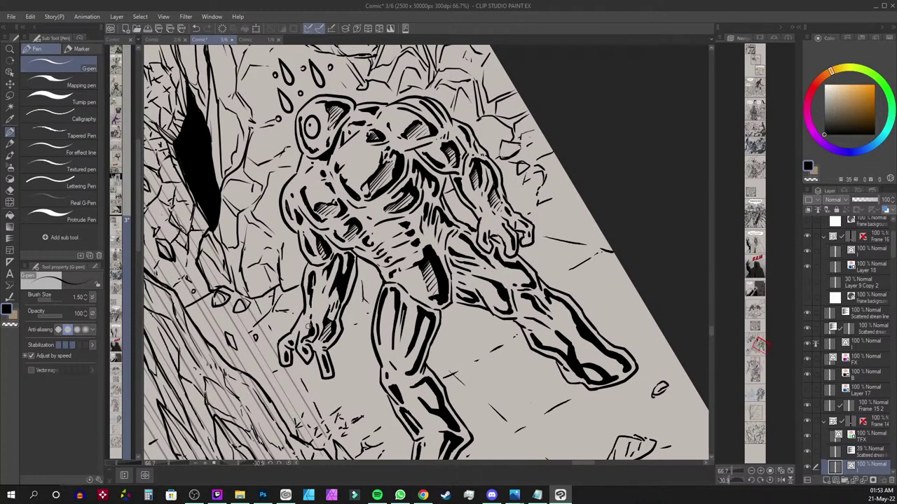
{"action": "scroll", "coordinate": [308, 326], "scroll_direction": "up", "scroll_amount": 3}
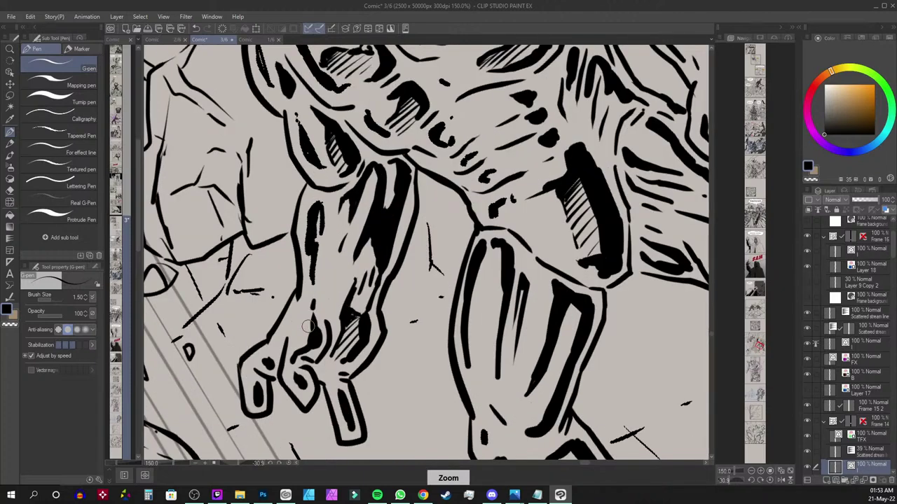
{"action": "left_click_drag", "start_coordinate": [506, 227], "coordinate": [492, 386]}
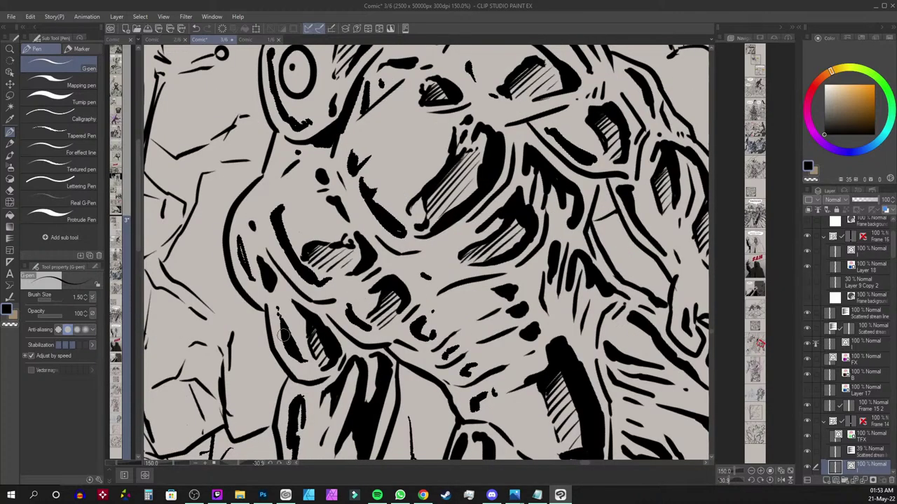
{"action": "left_click_drag", "start_coordinate": [549, 173], "coordinate": [536, 292]}
{"action": "mouse_move", "coordinate": [512, 160]}
{"action": "left_mouse_down"}
{"action": "mouse_move", "coordinate": [531, 175]}
{"action": "mouse_move", "coordinate": [521, 170]}
{"action": "left_mouse_up"}
{"action": "left_click", "coordinate": [491, 155]}
{"action": "left_click", "coordinate": [485, 154]}
{"action": "left_click_drag", "start_coordinate": [477, 153], "coordinate": [474, 168]}
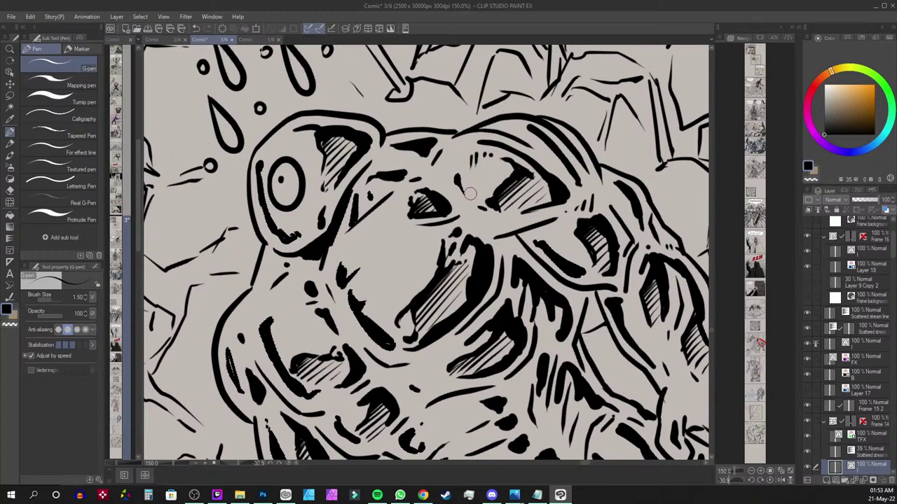
{"action": "scroll", "coordinate": [469, 193], "scroll_direction": "down", "scroll_amount": 2}
{"action": "scroll", "coordinate": [468, 193], "scroll_direction": "down", "scroll_amount": 2}
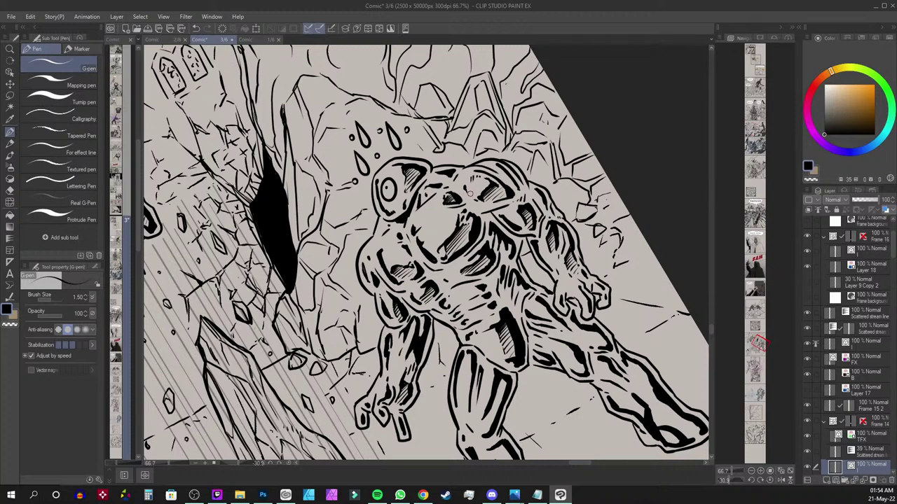
{"action": "left_click_drag", "start_coordinate": [631, 300], "coordinate": [529, 204]}
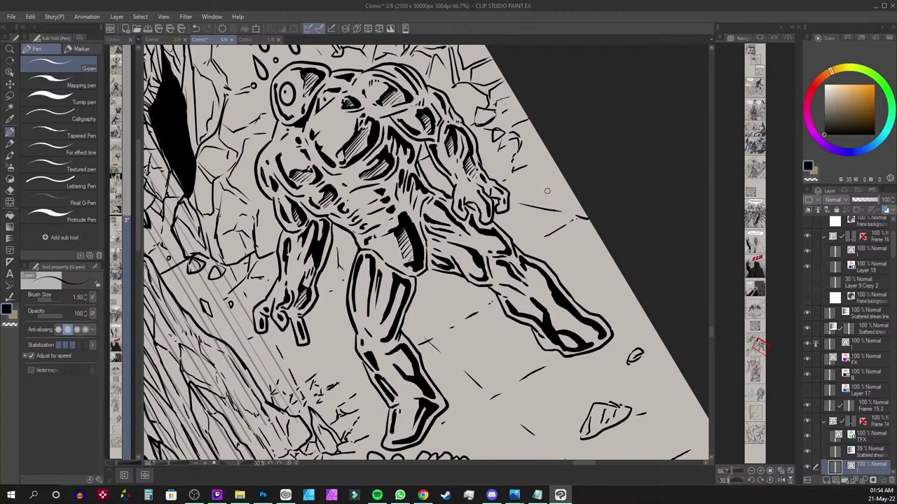
{"action": "scroll", "coordinate": [547, 191], "scroll_direction": "up", "scroll_amount": 4}
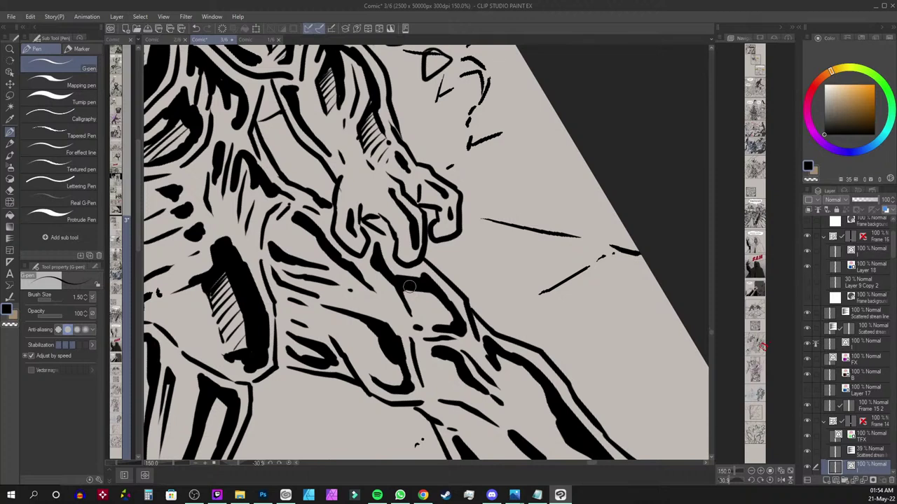
{"action": "mouse_move", "coordinate": [404, 297]}
{"action": "left_mouse_down"}
{"action": "mouse_move", "coordinate": [425, 285]}
{"action": "mouse_move", "coordinate": [407, 311]}
{"action": "mouse_move", "coordinate": [438, 296]}
{"action": "mouse_move", "coordinate": [453, 319]}
{"action": "left_mouse_up"}
{"action": "key", "text": "ctrl+z"}
{"action": "key", "text": "ctrl+z"}
{"action": "key", "text": "ctrl+z"}
{"action": "key", "text": "ctrl+z"}
Hatch the two shadow shapes on the thigh of the giant's outstretched left leg, below the hanging hand
{"action": "mouse_move", "coordinate": [405, 289]}
{"action": "left_mouse_down"}
{"action": "mouse_move", "coordinate": [430, 296]}
{"action": "mouse_move", "coordinate": [440, 324]}
{"action": "left_mouse_up"}
{"action": "left_click_drag", "start_coordinate": [363, 335], "coordinate": [363, 359]}
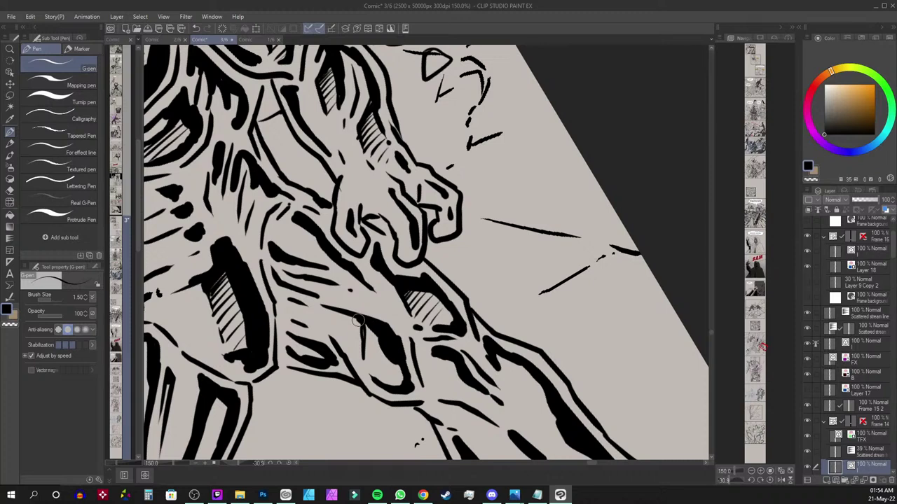
{"action": "mouse_move", "coordinate": [362, 326]}
{"action": "left_mouse_down"}
{"action": "mouse_move", "coordinate": [388, 332]}
{"action": "mouse_move", "coordinate": [373, 376]}
{"action": "mouse_move", "coordinate": [397, 384]}
{"action": "left_mouse_up"}
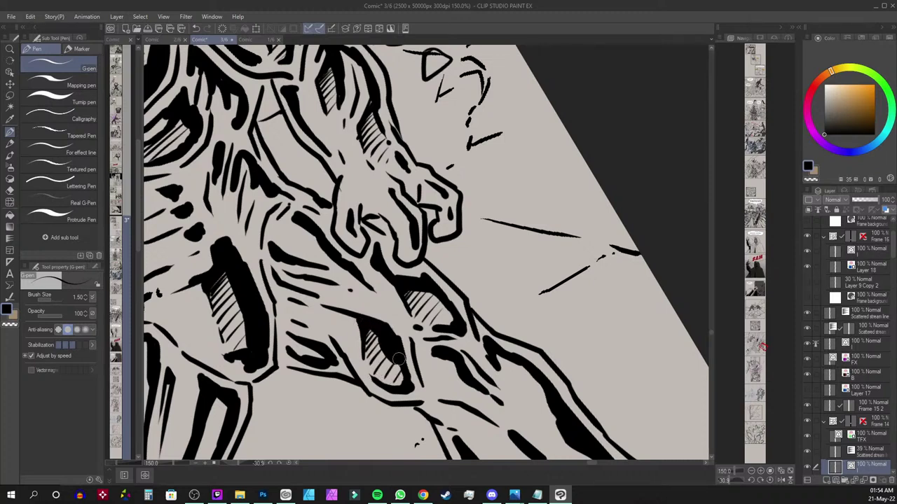
{"action": "scroll", "coordinate": [397, 358], "scroll_direction": "down", "scroll_amount": 3}
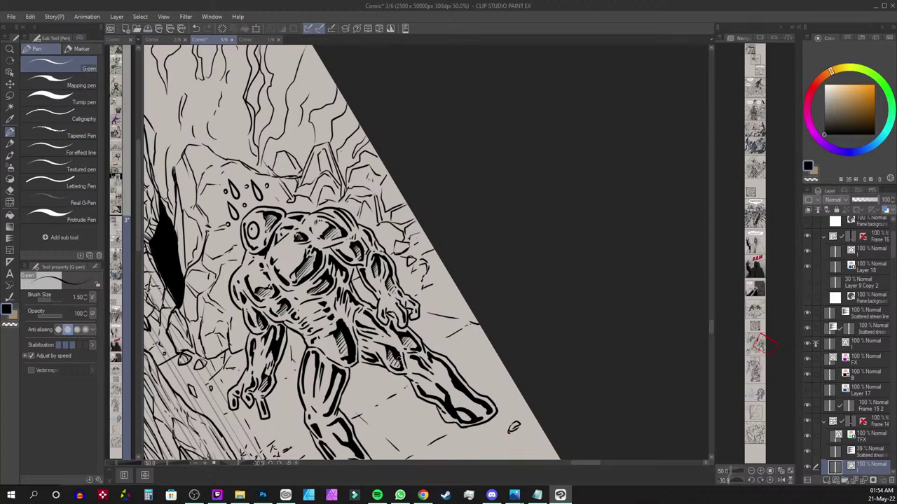
Add short shading strokes on the standing giant's pelvis, beside its hatched shadow on the right-hip side
{"action": "key", "text": "r"}
{"action": "left_click_drag", "start_coordinate": [455, 165], "coordinate": [554, 238]}
{"action": "double_click", "coordinate": [537, 198]}
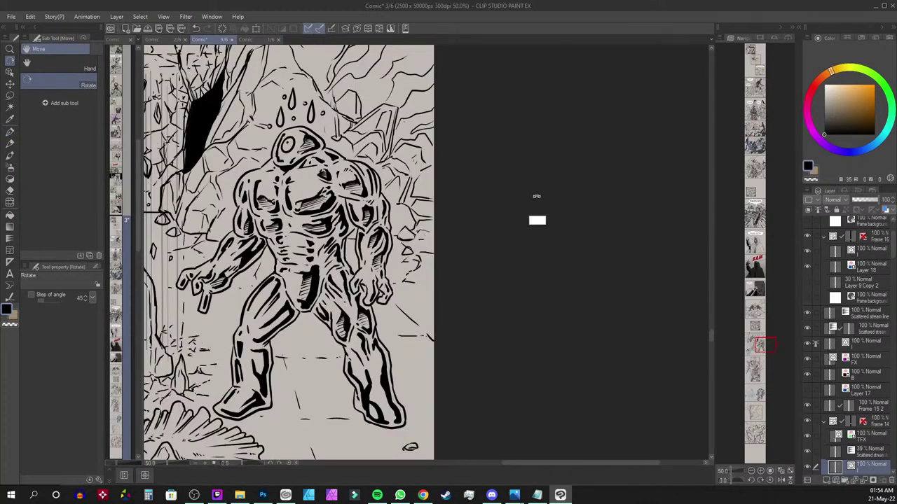
{"action": "left_click_drag", "start_coordinate": [434, 249], "coordinate": [530, 232]}
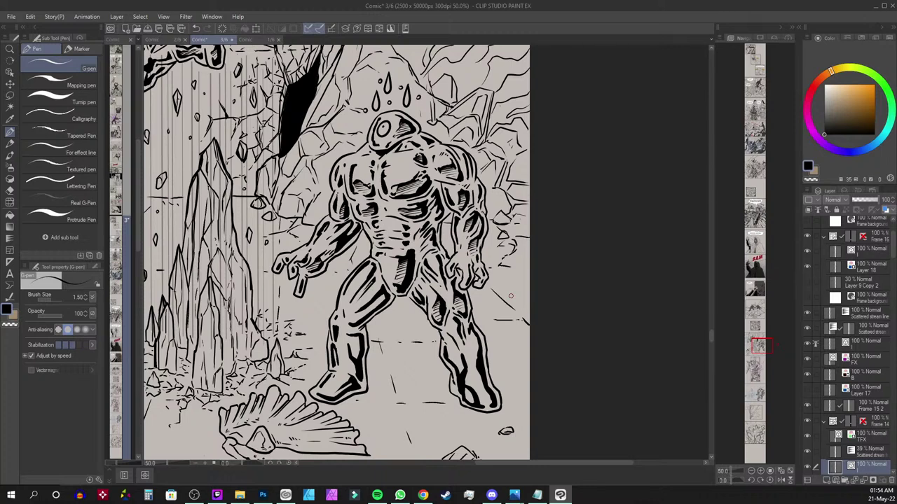
{"action": "scroll", "coordinate": [511, 296], "scroll_direction": "up", "scroll_amount": 3}
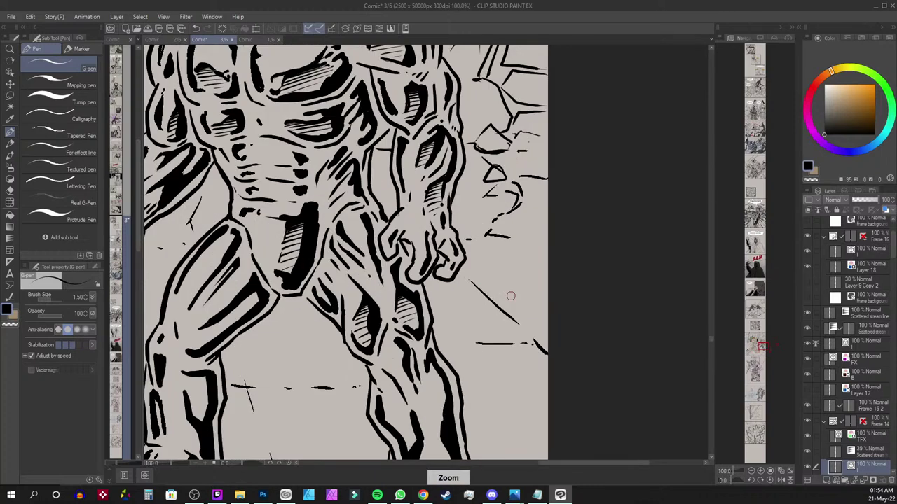
{"action": "left_click_drag", "start_coordinate": [511, 296], "coordinate": [589, 321]}
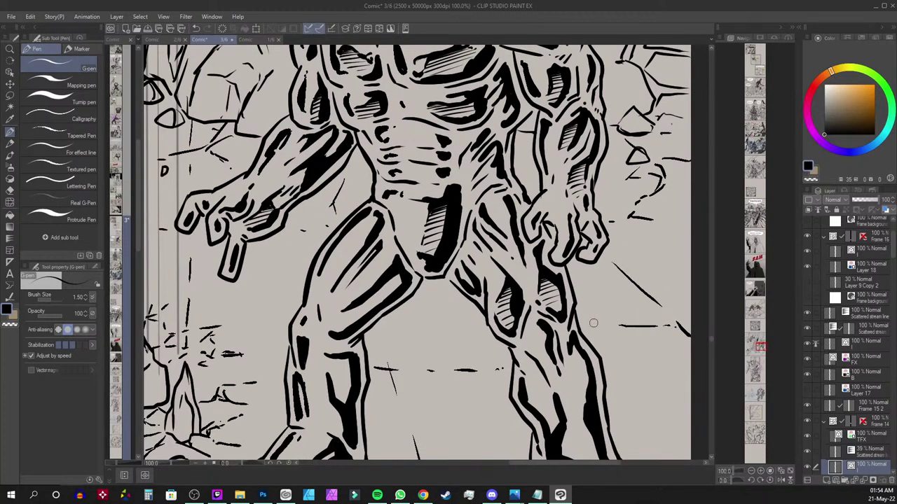
{"action": "scroll", "coordinate": [594, 323], "scroll_direction": "up", "scroll_amount": 2}
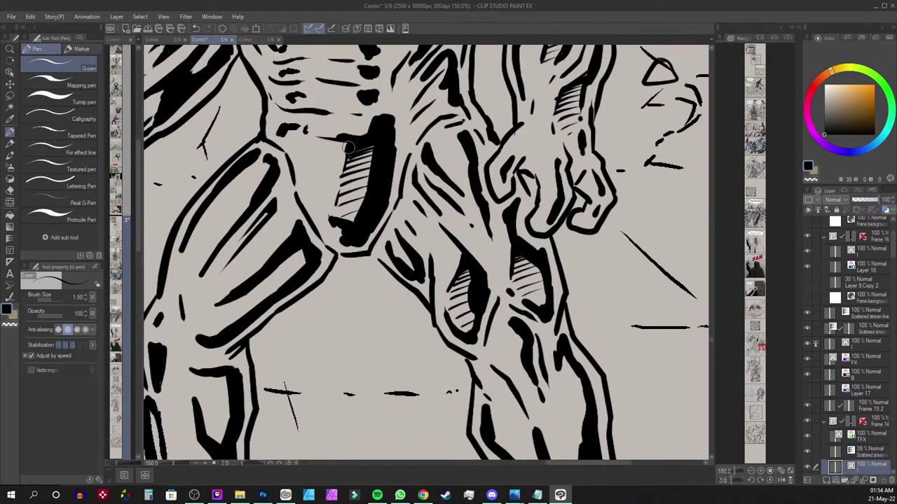
{"action": "left_click_drag", "start_coordinate": [342, 169], "coordinate": [323, 196]}
{"action": "mouse_move", "coordinate": [304, 149]}
{"action": "left_mouse_down"}
{"action": "mouse_move", "coordinate": [309, 187]}
{"action": "mouse_move", "coordinate": [304, 146]}
{"action": "mouse_move", "coordinate": [311, 172]}
{"action": "left_mouse_up"}
Hatch the calf shadow on the giant's left leg, then shape and hatch the two shadows on that foot
{"action": "mouse_move", "coordinate": [503, 300]}
{"action": "left_mouse_down"}
{"action": "mouse_move", "coordinate": [588, 241]}
{"action": "mouse_move", "coordinate": [513, 142]}
{"action": "left_mouse_up"}
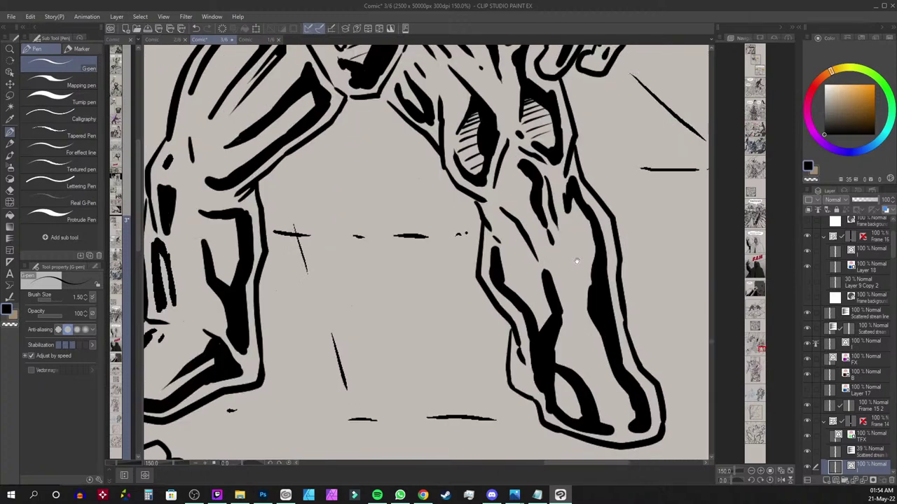
{"action": "mouse_move", "coordinate": [506, 282]}
{"action": "left_mouse_down"}
{"action": "mouse_move", "coordinate": [523, 267]}
{"action": "mouse_move", "coordinate": [533, 278]}
{"action": "mouse_move", "coordinate": [511, 265]}
{"action": "mouse_move", "coordinate": [519, 269]}
{"action": "mouse_move", "coordinate": [505, 279]}
{"action": "mouse_move", "coordinate": [528, 277]}
{"action": "mouse_move", "coordinate": [514, 299]}
{"action": "mouse_move", "coordinate": [550, 313]}
{"action": "left_mouse_up"}
{"action": "mouse_move", "coordinate": [590, 391]}
{"action": "left_mouse_down"}
{"action": "mouse_move", "coordinate": [595, 382]}
{"action": "mouse_move", "coordinate": [613, 388]}
{"action": "mouse_move", "coordinate": [594, 382]}
{"action": "left_mouse_up"}
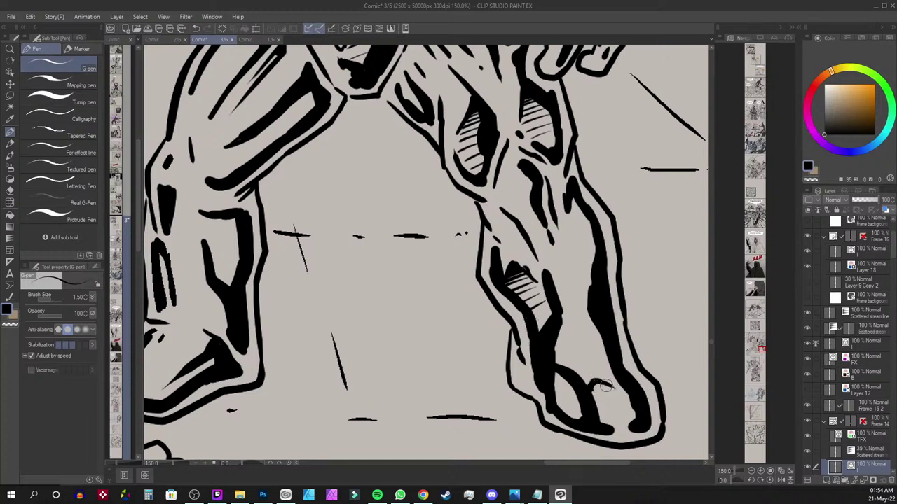
{"action": "left_click_drag", "start_coordinate": [681, 340], "coordinate": [697, 275]}
{"action": "mouse_move", "coordinate": [604, 327]}
{"action": "left_mouse_down"}
{"action": "mouse_move", "coordinate": [607, 316]}
{"action": "mouse_move", "coordinate": [615, 349]}
{"action": "left_mouse_up"}
{"action": "left_click", "coordinate": [606, 307]}
{"action": "left_click", "coordinate": [597, 295]}
{"action": "left_click_drag", "start_coordinate": [583, 314], "coordinate": [572, 323]}
{"action": "left_click_drag", "start_coordinate": [591, 323], "coordinate": [574, 335]}
{"action": "mouse_move", "coordinate": [595, 337]}
{"action": "left_mouse_down"}
{"action": "mouse_move", "coordinate": [576, 341]}
{"action": "mouse_move", "coordinate": [581, 347]}
{"action": "left_mouse_up"}
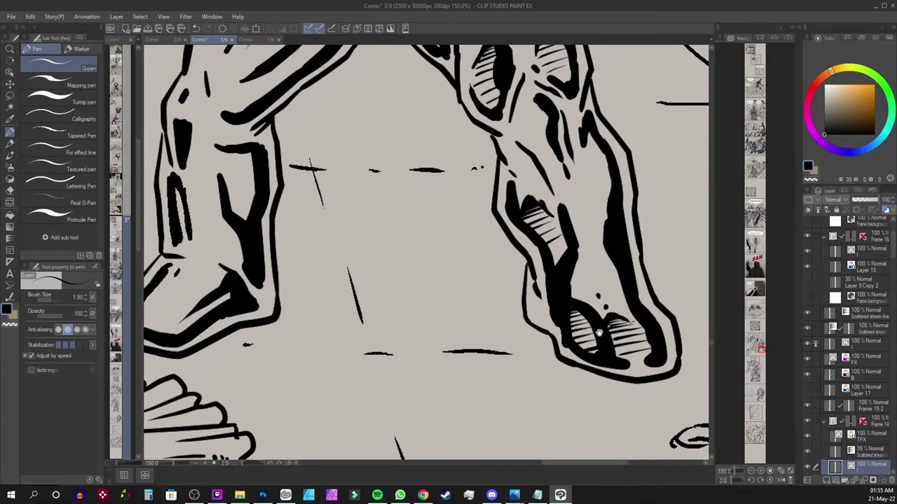
Hatch the inner shin shadow on the giant's right leg, below the knee
{"action": "left_click_drag", "start_coordinate": [482, 281], "coordinate": [501, 365]}
{"action": "left_click_drag", "start_coordinate": [360, 286], "coordinate": [454, 254]}
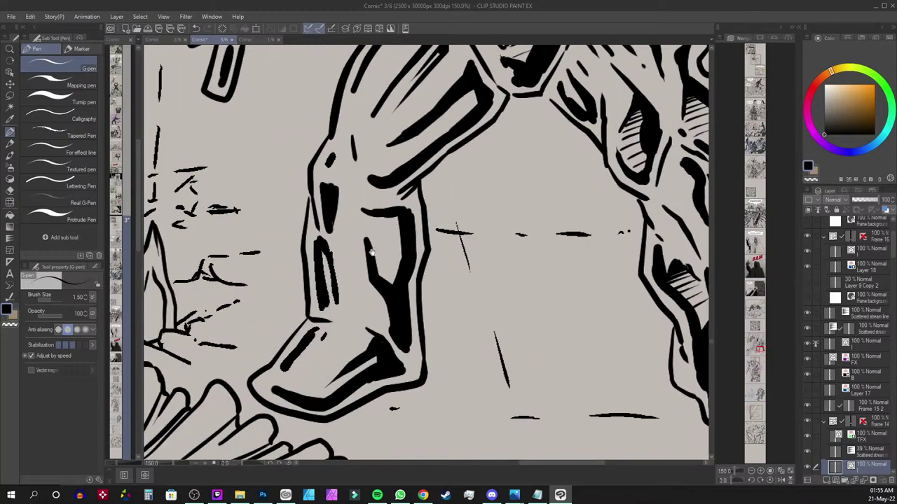
{"action": "mouse_move", "coordinate": [382, 236]}
{"action": "left_mouse_down"}
{"action": "mouse_move", "coordinate": [397, 248]}
{"action": "mouse_move", "coordinate": [376, 251]}
{"action": "mouse_move", "coordinate": [393, 247]}
{"action": "left_mouse_up"}
{"action": "mouse_move", "coordinate": [393, 246]}
{"action": "left_mouse_down"}
{"action": "mouse_move", "coordinate": [373, 257]}
{"action": "mouse_move", "coordinate": [378, 268]}
{"action": "left_mouse_up"}
{"action": "left_click_drag", "start_coordinate": [398, 262], "coordinate": [383, 280]}
Hatch the shadow on top of the giant's right foot and shade the narrow shape along the outer shin
{"action": "left_click_drag", "start_coordinate": [366, 330], "coordinate": [311, 376]}
{"action": "left_click", "coordinate": [310, 378]}
{"action": "left_click_drag", "start_coordinate": [362, 329], "coordinate": [343, 347]}
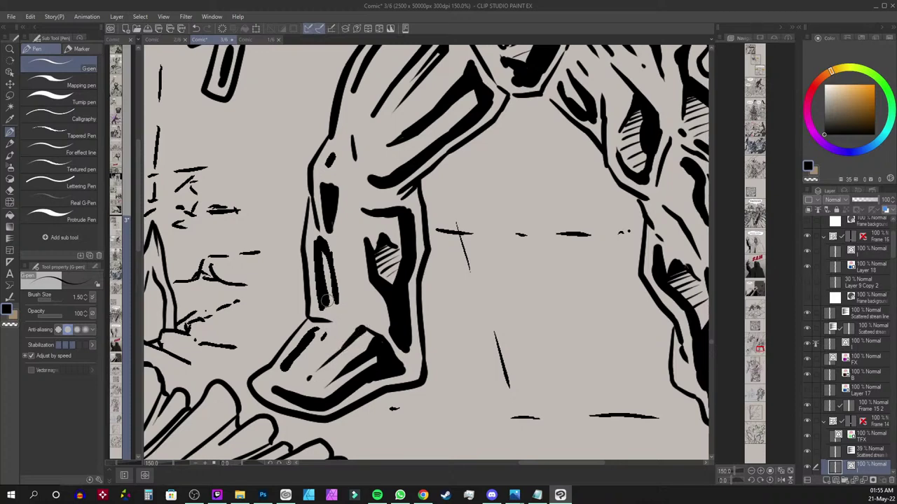
{"action": "left_click_drag", "start_coordinate": [484, 303], "coordinate": [581, 228]}
{"action": "left_click_drag", "start_coordinate": [469, 256], "coordinate": [408, 310]}
{"action": "left_click_drag", "start_coordinate": [475, 287], "coordinate": [409, 318]}
{"action": "left_click_drag", "start_coordinate": [493, 133], "coordinate": [448, 326]}
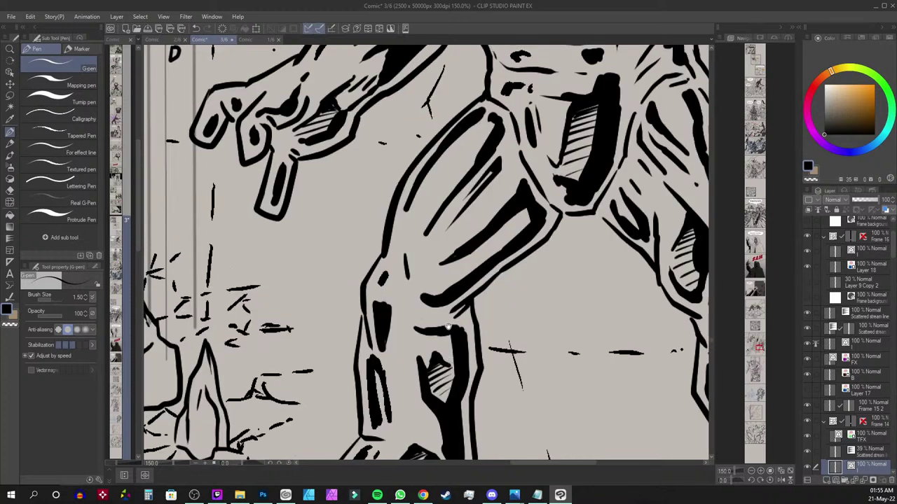
{"action": "left_click_drag", "start_coordinate": [377, 425], "coordinate": [367, 372]}
Hatch the inner and outer shadow shapes on the giant's right thigh
{"action": "scroll", "coordinate": [379, 347], "scroll_direction": "down", "scroll_amount": 2}
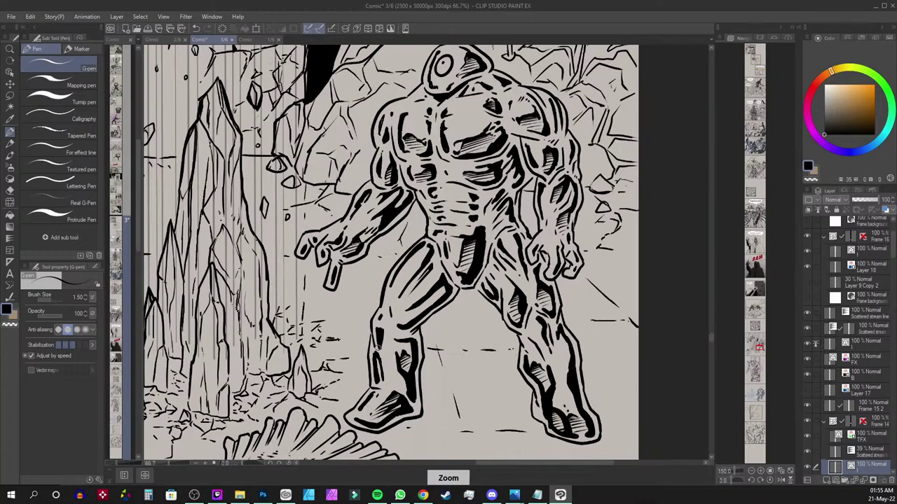
{"action": "scroll", "coordinate": [378, 343], "scroll_direction": "down", "scroll_amount": 2}
{"action": "scroll", "coordinate": [378, 345], "scroll_direction": "up", "scroll_amount": 3}
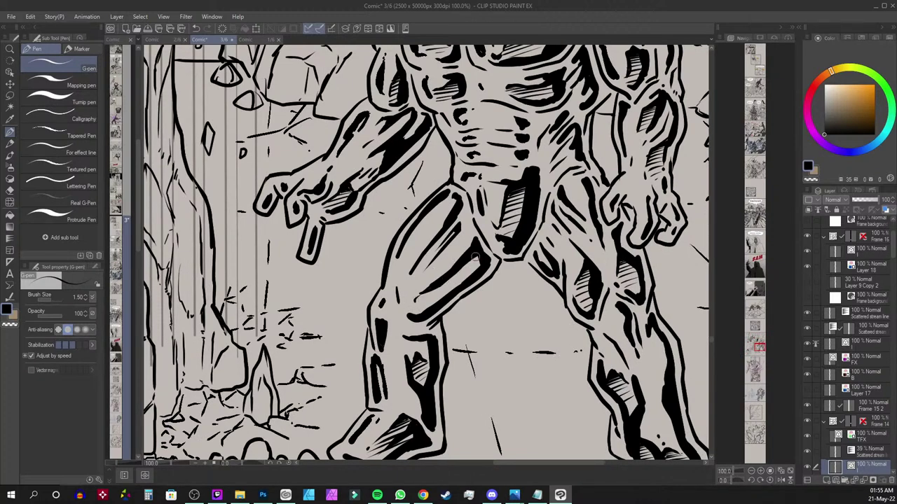
{"action": "left_click_drag", "start_coordinate": [455, 271], "coordinate": [479, 263]}
{"action": "mouse_move", "coordinate": [454, 276]}
{"action": "left_mouse_down"}
{"action": "mouse_move", "coordinate": [478, 266]}
{"action": "mouse_move", "coordinate": [473, 271]}
{"action": "left_mouse_up"}
{"action": "left_click_drag", "start_coordinate": [428, 293], "coordinate": [464, 278]}
{"action": "mouse_move", "coordinate": [414, 302]}
{"action": "left_mouse_down"}
{"action": "mouse_move", "coordinate": [450, 292]}
{"action": "mouse_move", "coordinate": [435, 299]}
{"action": "left_mouse_up"}
{"action": "mouse_move", "coordinate": [452, 209]}
{"action": "left_mouse_down"}
{"action": "mouse_move", "coordinate": [418, 241]}
{"action": "mouse_move", "coordinate": [448, 214]}
{"action": "mouse_move", "coordinate": [420, 238]}
{"action": "mouse_move", "coordinate": [443, 210]}
{"action": "mouse_move", "coordinate": [432, 223]}
{"action": "mouse_move", "coordinate": [445, 220]}
{"action": "mouse_move", "coordinate": [424, 231]}
{"action": "mouse_move", "coordinate": [446, 224]}
{"action": "mouse_move", "coordinate": [410, 250]}
{"action": "mouse_move", "coordinate": [420, 259]}
{"action": "mouse_move", "coordinate": [404, 275]}
{"action": "mouse_move", "coordinate": [419, 260]}
{"action": "left_mouse_up"}
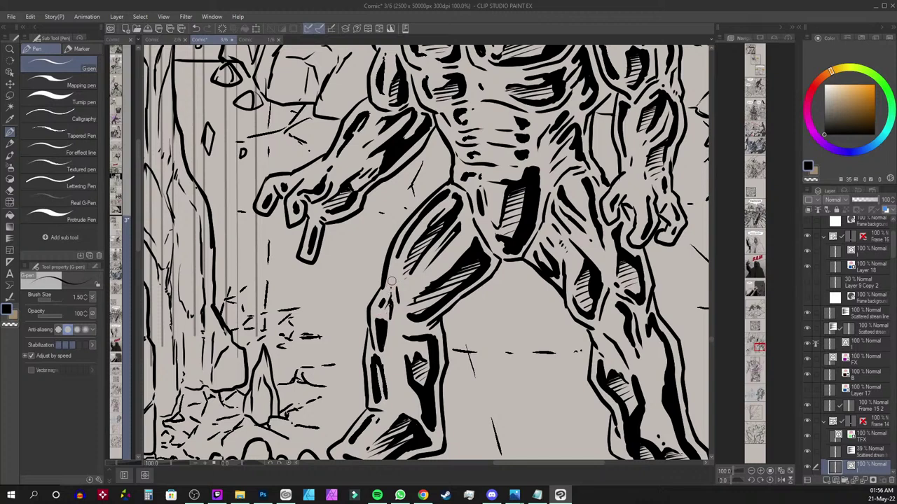
{"action": "scroll", "coordinate": [392, 281], "scroll_direction": "down", "scroll_amount": 3}
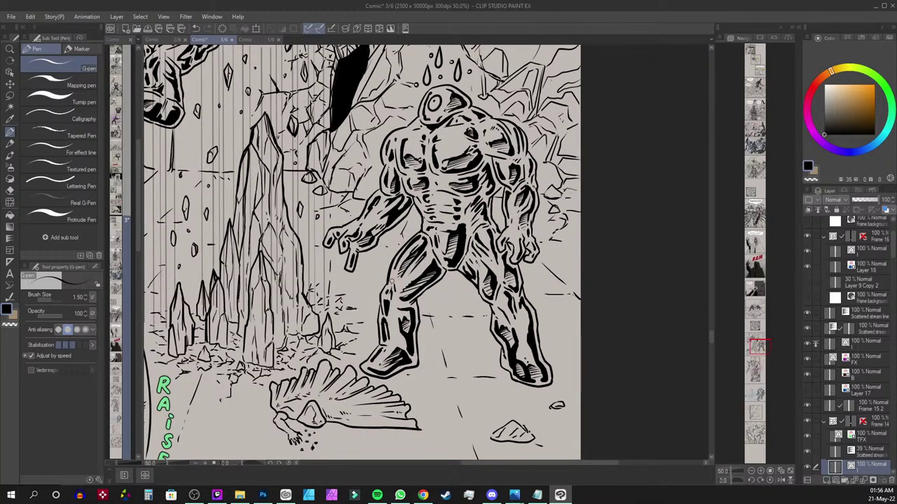
Add short detail lines to the rocks behind the giant's head and left shoulder
{"action": "left_click_drag", "start_coordinate": [599, 313], "coordinate": [658, 413]}
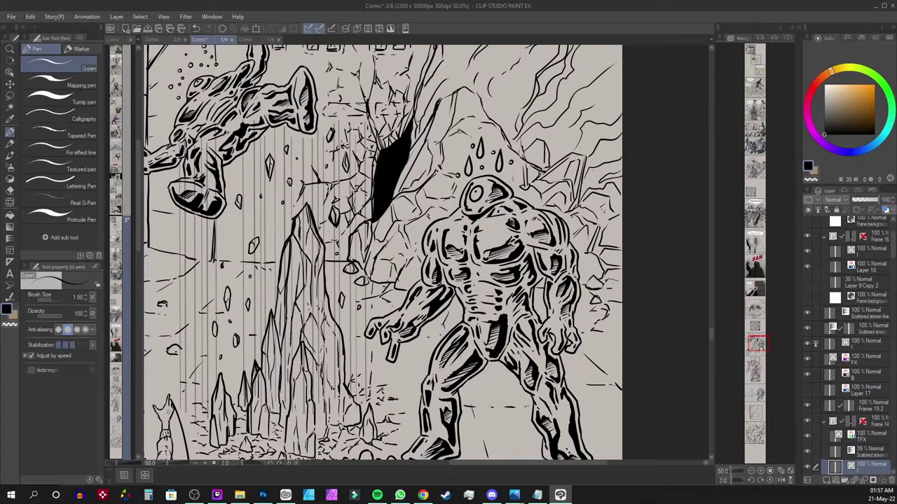
{"action": "left_click_drag", "start_coordinate": [455, 133], "coordinate": [451, 148]}
{"action": "left_click_drag", "start_coordinate": [454, 148], "coordinate": [452, 164]}
{"action": "left_click_drag", "start_coordinate": [488, 126], "coordinate": [492, 137]}
{"action": "mouse_move", "coordinate": [582, 249]}
{"action": "left_mouse_down"}
{"action": "mouse_move", "coordinate": [596, 263]}
{"action": "mouse_move", "coordinate": [595, 284]}
{"action": "left_mouse_up"}
{"action": "left_click_drag", "start_coordinate": [601, 233], "coordinate": [596, 254]}
{"action": "left_click_drag", "start_coordinate": [601, 211], "coordinate": [610, 194]}
Go to the later panel with the walking giant and select its line art layer for inking
{"action": "mouse_move", "coordinate": [508, 382]}
{"action": "left_mouse_down"}
{"action": "mouse_move", "coordinate": [512, 280]}
{"action": "mouse_move", "coordinate": [526, 295]}
{"action": "mouse_move", "coordinate": [592, 229]}
{"action": "left_mouse_up"}
{"action": "scroll", "coordinate": [582, 226], "scroll_direction": "down", "scroll_amount": 1}
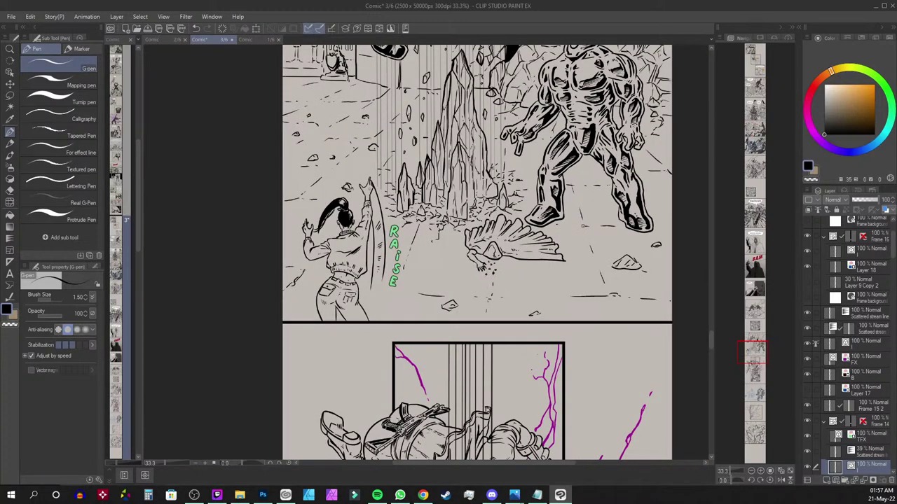
{"action": "scroll", "coordinate": [592, 352], "scroll_direction": "down", "scroll_amount": 3}
{"action": "scroll", "coordinate": [593, 352], "scroll_direction": "down", "scroll_amount": 2}
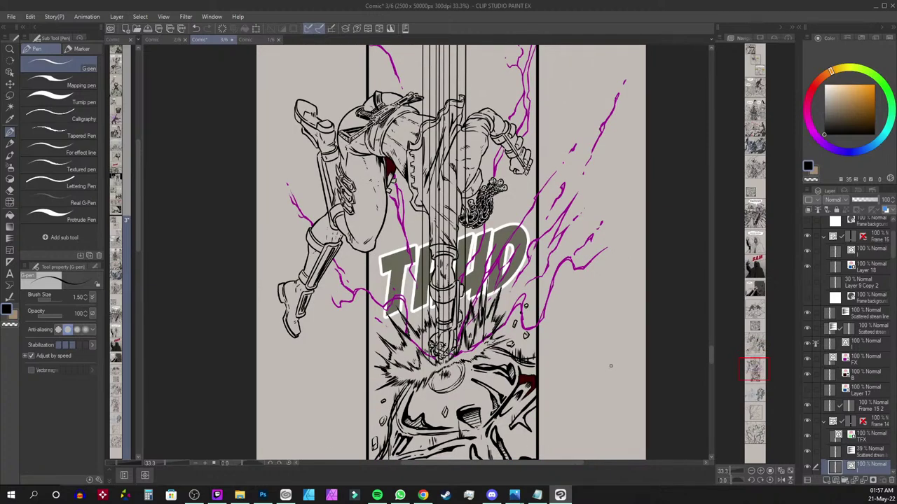
{"action": "left_click_drag", "start_coordinate": [758, 370], "coordinate": [766, 393]}
{"action": "key", "text": "ctrl+plus"}
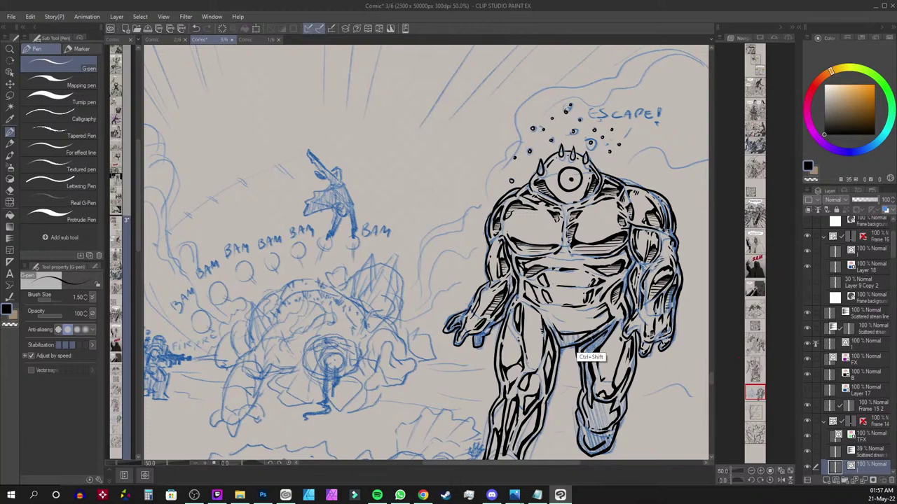
{"action": "left_click", "coordinate": [591, 334], "text": "ctrl+shift"}
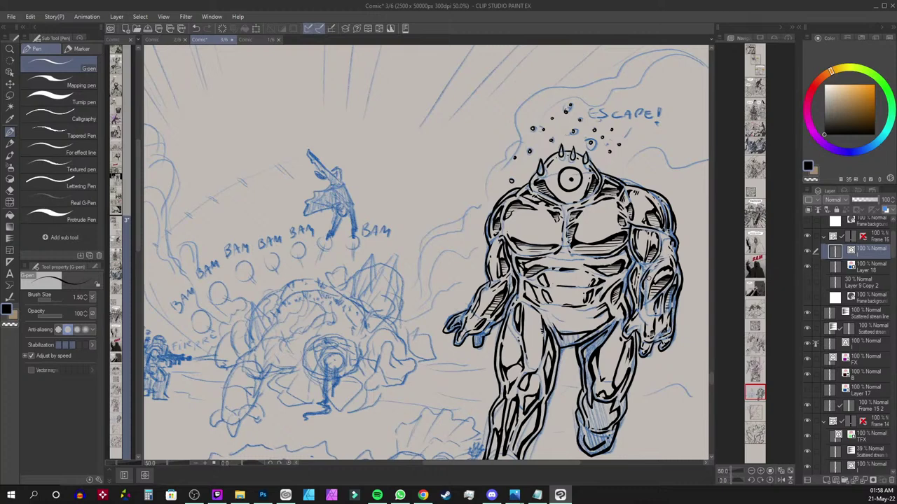
{"action": "left_click_drag", "start_coordinate": [466, 61], "coordinate": [399, 164]}
{"action": "left_click_drag", "start_coordinate": [500, 62], "coordinate": [410, 168]}
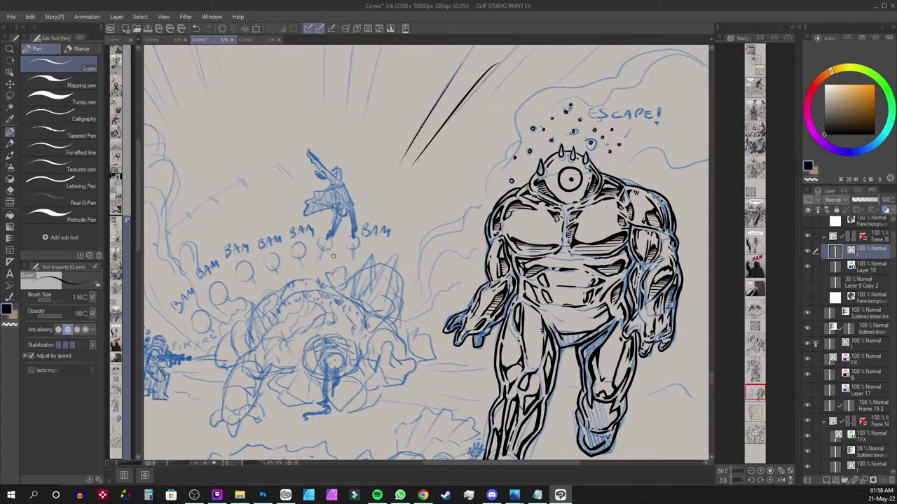
{"action": "key", "text": "ctrl+z"}
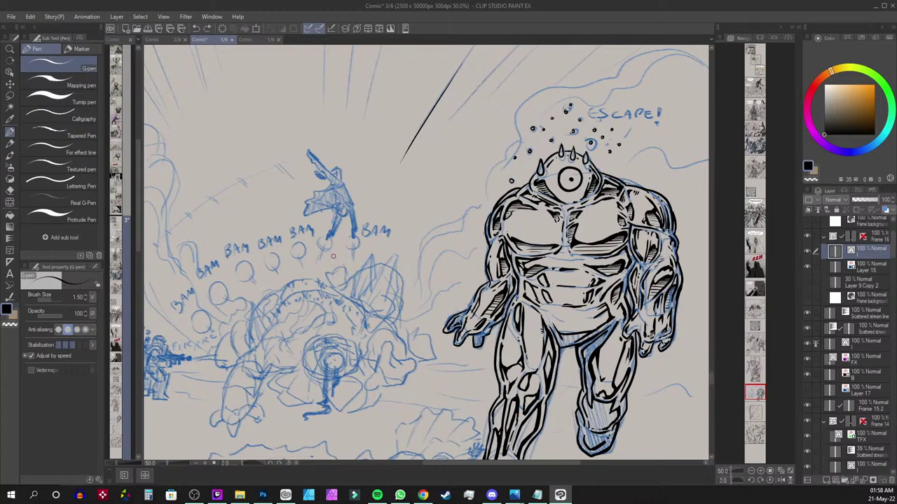
{"action": "key", "text": "ctrl+z"}
Ink the fallen giant's hand and the first arm contours around it, following the blue sketch beside its head
{"action": "left_click_drag", "start_coordinate": [402, 240], "coordinate": [412, 182]}
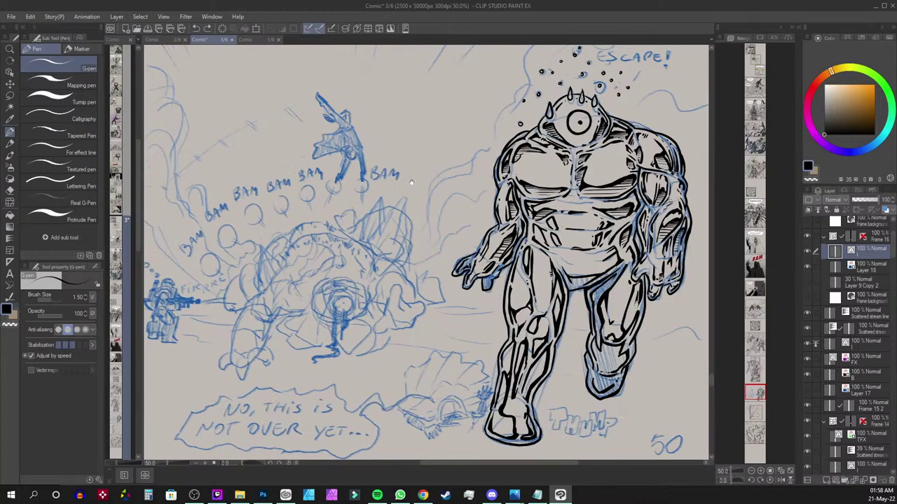
{"action": "left_click_drag", "start_coordinate": [502, 280], "coordinate": [540, 224]}
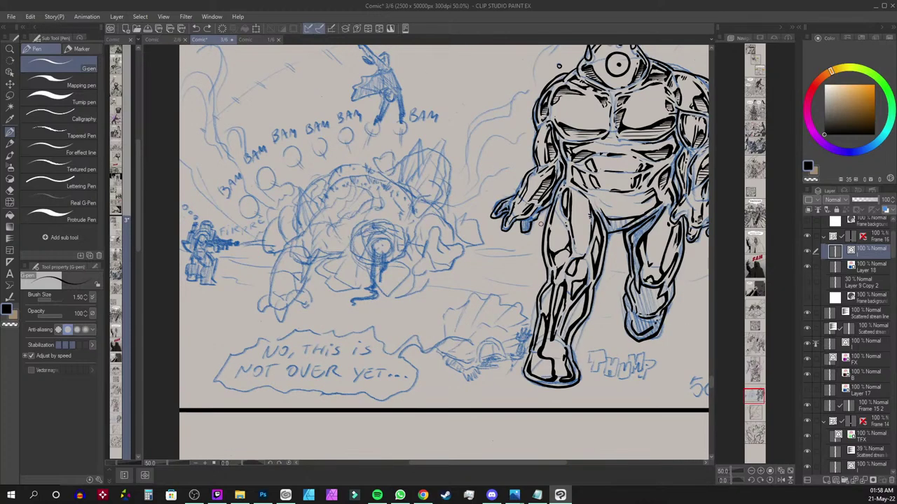
{"action": "scroll", "coordinate": [540, 224], "scroll_direction": "up", "scroll_amount": 2}
{"action": "mouse_move", "coordinate": [314, 268]}
{"action": "left_mouse_down"}
{"action": "mouse_move", "coordinate": [420, 237]}
{"action": "mouse_move", "coordinate": [429, 204]}
{"action": "mouse_move", "coordinate": [448, 221]}
{"action": "mouse_move", "coordinate": [434, 221]}
{"action": "mouse_move", "coordinate": [440, 243]}
{"action": "mouse_move", "coordinate": [459, 243]}
{"action": "left_mouse_up"}
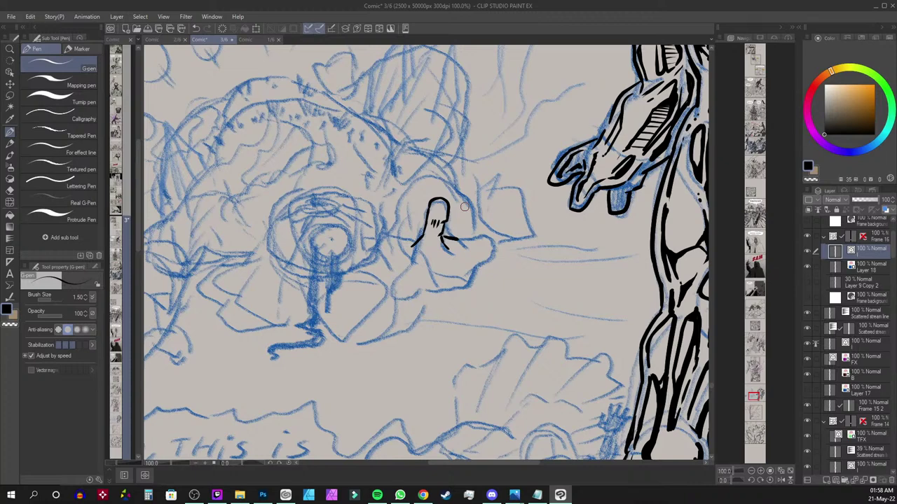
{"action": "mouse_move", "coordinate": [457, 243]}
{"action": "left_mouse_down"}
{"action": "mouse_move", "coordinate": [499, 229]}
{"action": "mouse_move", "coordinate": [499, 242]}
{"action": "mouse_move", "coordinate": [466, 258]}
{"action": "left_mouse_up"}
{"action": "mouse_move", "coordinate": [413, 253]}
{"action": "left_mouse_down"}
{"action": "mouse_move", "coordinate": [388, 299]}
{"action": "mouse_move", "coordinate": [394, 306]}
{"action": "mouse_move", "coordinate": [412, 286]}
{"action": "mouse_move", "coordinate": [467, 277]}
{"action": "mouse_move", "coordinate": [474, 257]}
{"action": "mouse_move", "coordinate": [463, 276]}
{"action": "left_mouse_up"}
{"action": "mouse_move", "coordinate": [407, 264]}
{"action": "left_mouse_down"}
{"action": "mouse_move", "coordinate": [402, 242]}
{"action": "mouse_move", "coordinate": [411, 221]}
{"action": "left_mouse_up"}
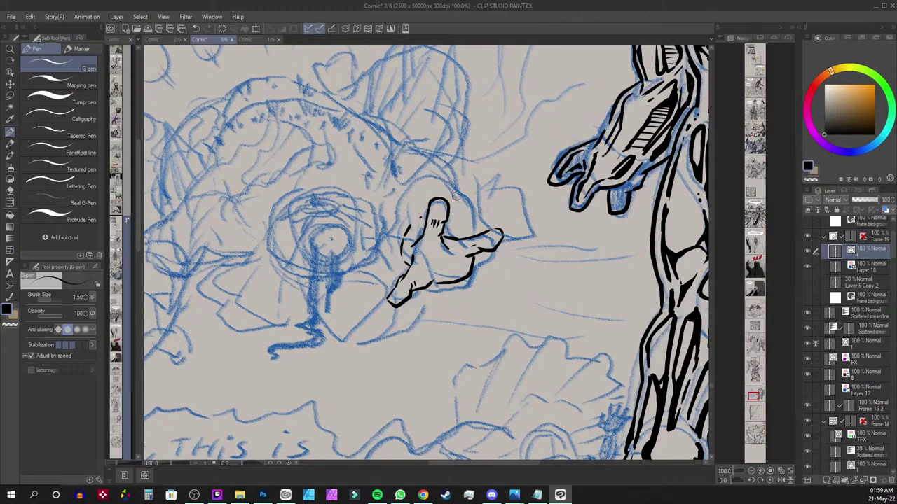
{"action": "mouse_move", "coordinate": [461, 197]}
{"action": "left_mouse_down"}
{"action": "mouse_move", "coordinate": [478, 233]}
{"action": "mouse_move", "coordinate": [472, 223]}
{"action": "left_mouse_up"}
{"action": "left_click_drag", "start_coordinate": [403, 230], "coordinate": [392, 228]}
{"action": "scroll", "coordinate": [415, 178], "scroll_direction": "down", "scroll_amount": 3}
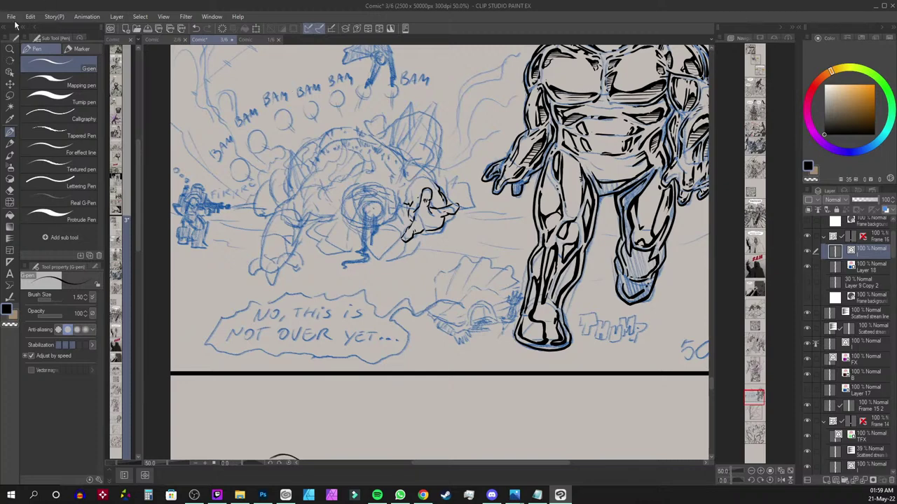
{"action": "key", "text": "alt+Tab"}
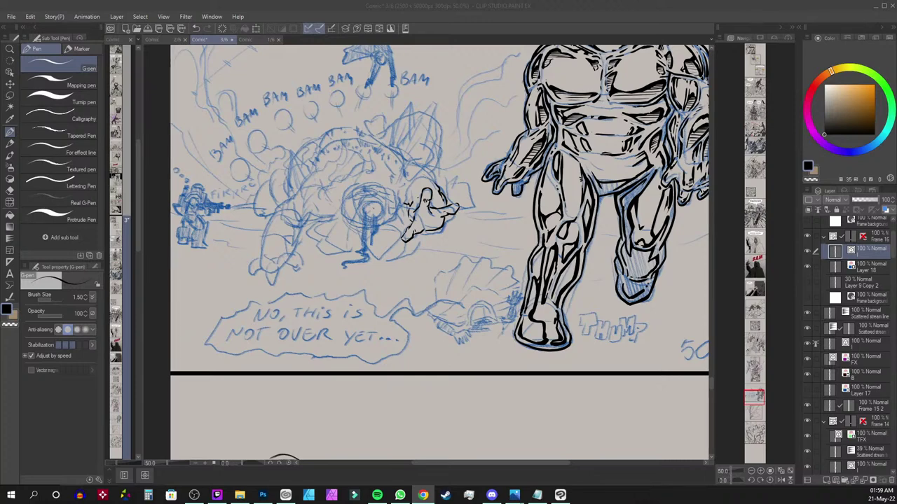
{"action": "key", "text": "alt+Tab"}
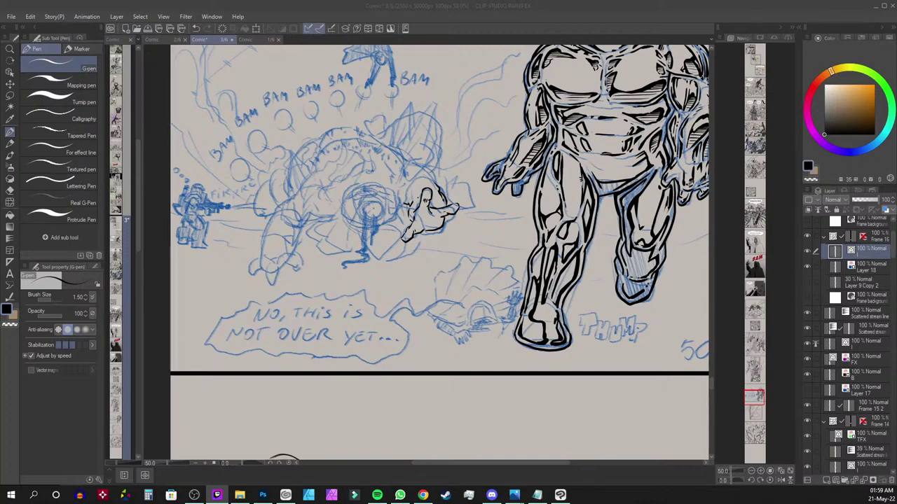
{"action": "left_click_drag", "start_coordinate": [409, 204], "coordinate": [412, 221]}
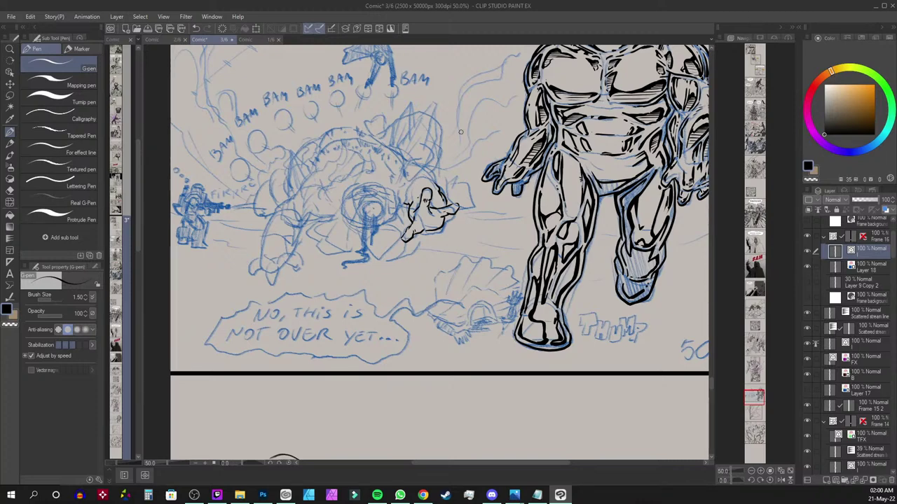
Ink the curved arm and shoulder outlines above and behind the fallen giant's hand
{"action": "scroll", "coordinate": [487, 130], "scroll_direction": "up", "scroll_amount": 3}
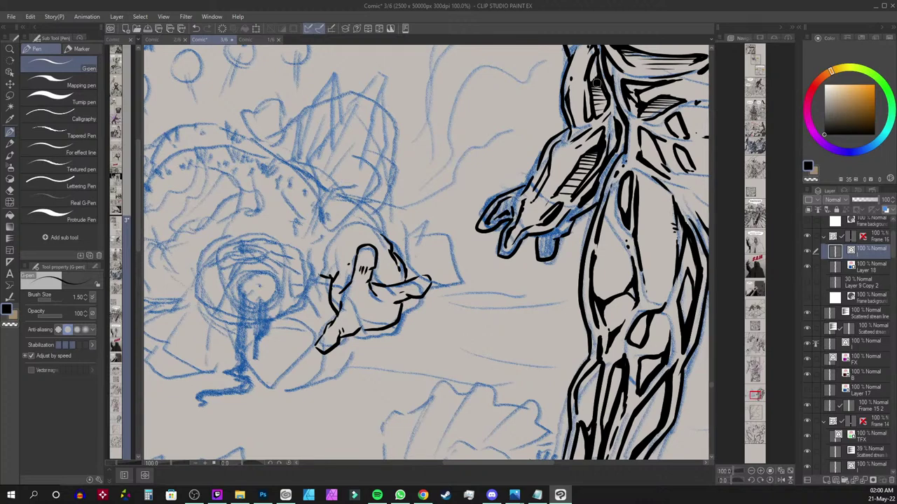
{"action": "left_click", "coordinate": [570, 159]}
{"action": "mouse_move", "coordinate": [319, 277]}
{"action": "left_mouse_down"}
{"action": "mouse_move", "coordinate": [318, 251]}
{"action": "mouse_move", "coordinate": [336, 226]}
{"action": "mouse_move", "coordinate": [367, 230]}
{"action": "mouse_move", "coordinate": [364, 210]}
{"action": "mouse_move", "coordinate": [330, 200]}
{"action": "mouse_move", "coordinate": [361, 202]}
{"action": "mouse_move", "coordinate": [389, 235]}
{"action": "left_mouse_up"}
{"action": "key", "text": "ctrl+z"}
{"action": "left_click_drag", "start_coordinate": [367, 204], "coordinate": [398, 260]}
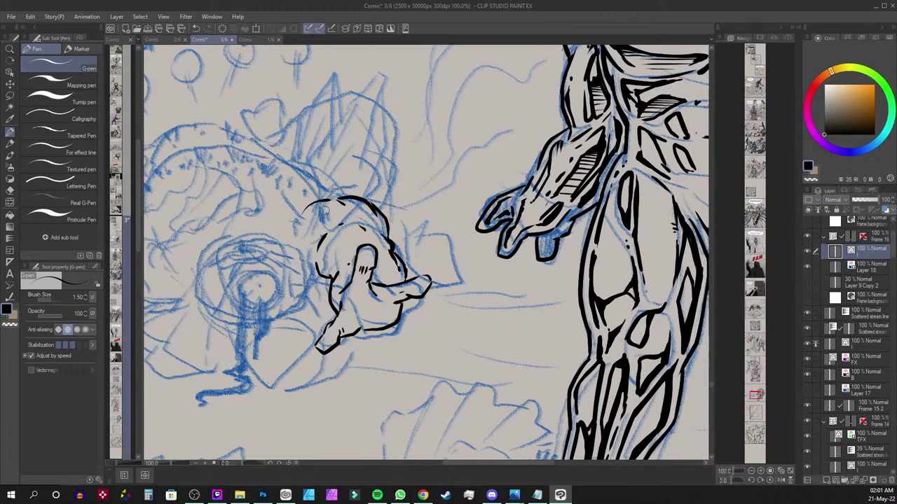
Ink the lower edge and the side of the fallen giant's round head facing away from the inked hand
{"action": "left_click_drag", "start_coordinate": [440, 230], "coordinate": [522, 153]}
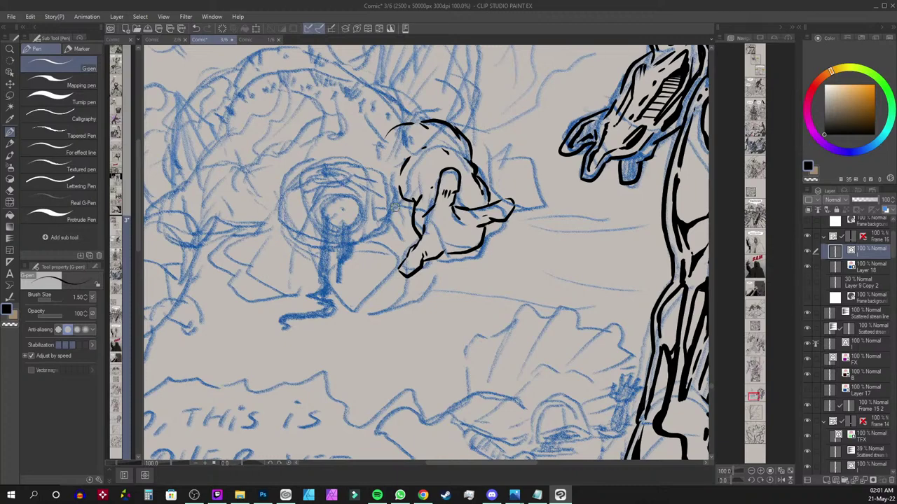
{"action": "scroll", "coordinate": [395, 206], "scroll_direction": "up", "scroll_amount": 2}
{"action": "left_click_drag", "start_coordinate": [350, 196], "coordinate": [504, 221]}
{"action": "mouse_move", "coordinate": [400, 309]}
{"action": "left_mouse_down"}
{"action": "mouse_move", "coordinate": [309, 241]}
{"action": "mouse_move", "coordinate": [355, 151]}
{"action": "left_mouse_up"}
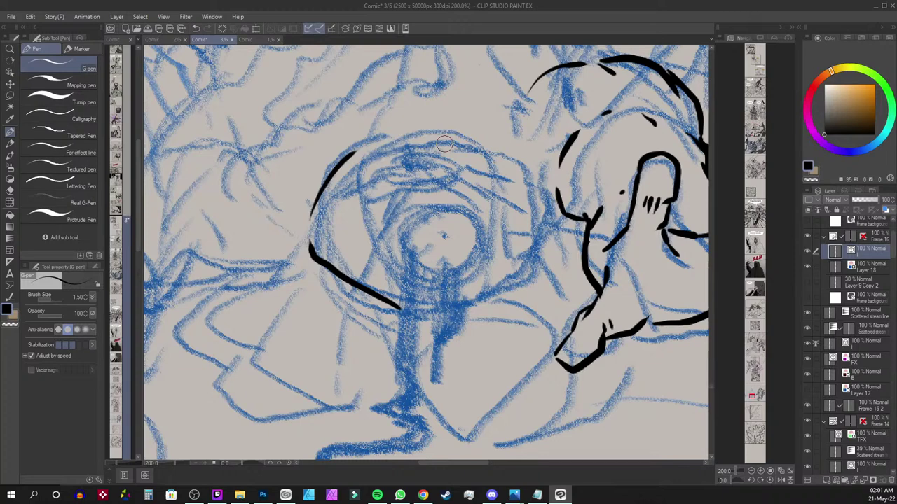
Draw a small wound with short radiating strokes on the fallen giant's head, above the eye
{"action": "mouse_move", "coordinate": [424, 165]}
{"action": "left_mouse_down"}
{"action": "mouse_move", "coordinate": [419, 158]}
{"action": "mouse_move", "coordinate": [414, 166]}
{"action": "mouse_move", "coordinate": [428, 173]}
{"action": "left_mouse_up"}
{"action": "mouse_move", "coordinate": [429, 161]}
{"action": "left_mouse_down"}
{"action": "mouse_move", "coordinate": [442, 162]}
{"action": "mouse_move", "coordinate": [440, 150]}
{"action": "left_mouse_up"}
{"action": "mouse_move", "coordinate": [420, 149]}
{"action": "left_mouse_down"}
{"action": "mouse_move", "coordinate": [396, 156]}
{"action": "mouse_move", "coordinate": [386, 149]}
{"action": "mouse_move", "coordinate": [380, 162]}
{"action": "mouse_move", "coordinate": [401, 198]}
{"action": "left_mouse_up"}
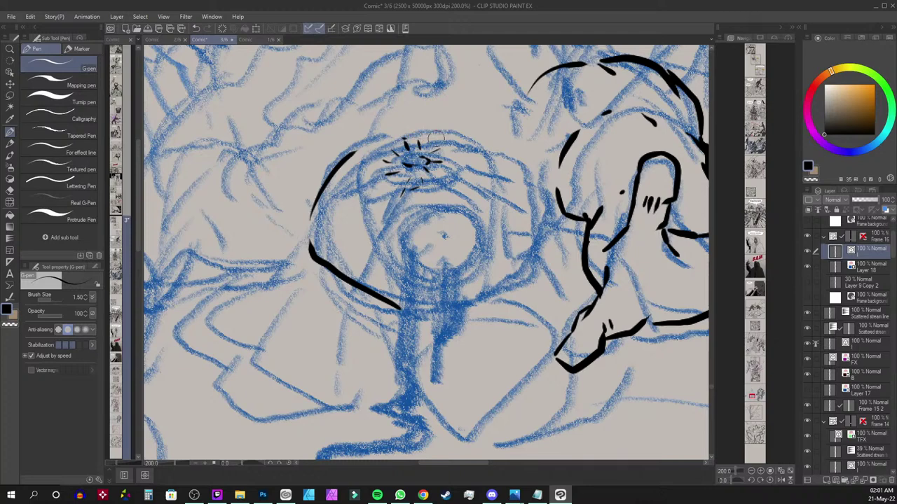
Extend the fallen giant's head wound with more short strokes around it and a darker crease below on the hand side
{"action": "mouse_move", "coordinate": [450, 148]}
{"action": "left_mouse_down"}
{"action": "mouse_move", "coordinate": [458, 145]}
{"action": "mouse_move", "coordinate": [464, 164]}
{"action": "left_mouse_up"}
{"action": "mouse_move", "coordinate": [465, 155]}
{"action": "left_mouse_down"}
{"action": "mouse_move", "coordinate": [425, 133]}
{"action": "mouse_move", "coordinate": [392, 139]}
{"action": "left_mouse_up"}
{"action": "mouse_move", "coordinate": [435, 171]}
{"action": "left_mouse_down"}
{"action": "mouse_move", "coordinate": [456, 181]}
{"action": "mouse_move", "coordinate": [432, 178]}
{"action": "mouse_move", "coordinate": [475, 207]}
{"action": "mouse_move", "coordinate": [479, 201]}
{"action": "left_mouse_up"}
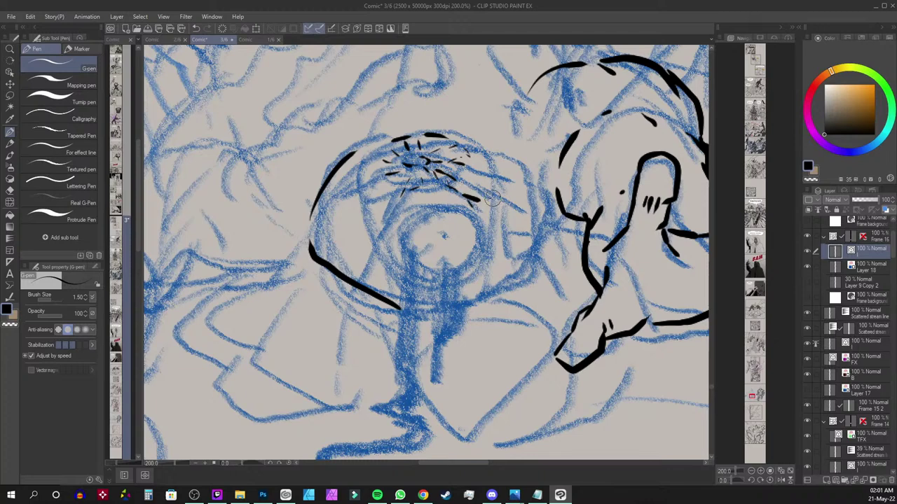
Close the fallen giant's oval head outline, add the curved brow line, and scatter more short flecks around the wound
{"action": "mouse_move", "coordinate": [347, 156]}
{"action": "left_mouse_down"}
{"action": "mouse_move", "coordinate": [429, 131]}
{"action": "mouse_move", "coordinate": [482, 144]}
{"action": "mouse_move", "coordinate": [532, 184]}
{"action": "mouse_move", "coordinate": [525, 172]}
{"action": "mouse_move", "coordinate": [541, 202]}
{"action": "mouse_move", "coordinate": [530, 262]}
{"action": "mouse_move", "coordinate": [535, 251]}
{"action": "mouse_move", "coordinate": [471, 303]}
{"action": "left_mouse_up"}
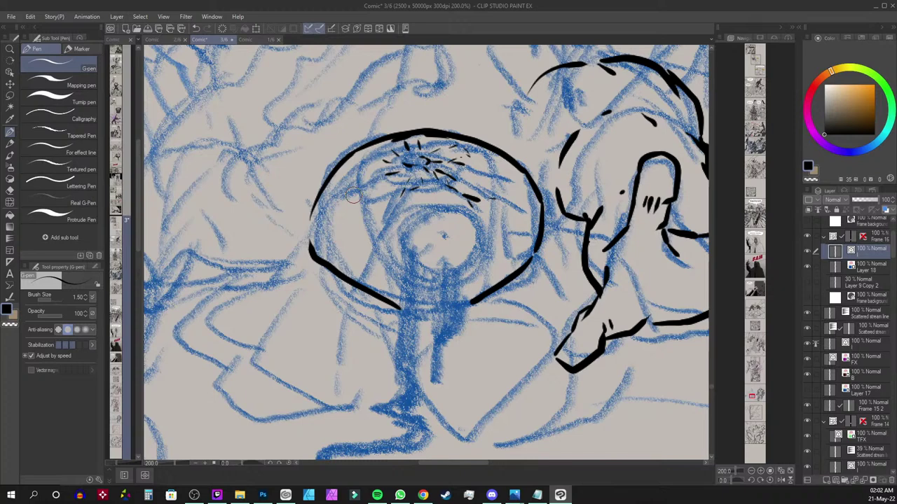
{"action": "mouse_move", "coordinate": [385, 176]}
{"action": "left_mouse_down"}
{"action": "mouse_move", "coordinate": [319, 226]}
{"action": "mouse_move", "coordinate": [341, 203]}
{"action": "mouse_move", "coordinate": [332, 232]}
{"action": "mouse_move", "coordinate": [336, 208]}
{"action": "mouse_move", "coordinate": [326, 223]}
{"action": "mouse_move", "coordinate": [309, 212]}
{"action": "mouse_move", "coordinate": [311, 250]}
{"action": "left_mouse_up"}
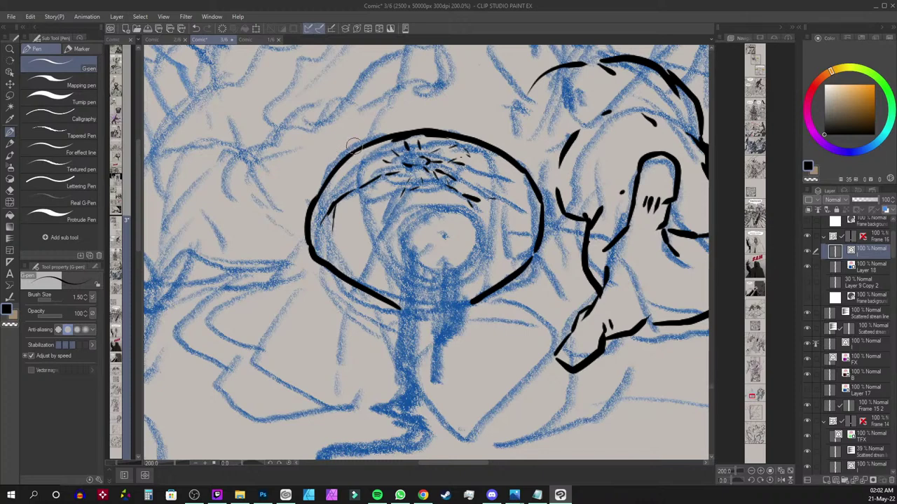
{"action": "mouse_move", "coordinate": [382, 152]}
{"action": "left_mouse_down"}
{"action": "mouse_move", "coordinate": [369, 162]}
{"action": "mouse_move", "coordinate": [397, 187]}
{"action": "mouse_move", "coordinate": [430, 187]}
{"action": "left_mouse_up"}
{"action": "mouse_move", "coordinate": [440, 148]}
{"action": "left_mouse_down"}
{"action": "mouse_move", "coordinate": [431, 153]}
{"action": "mouse_move", "coordinate": [456, 154]}
{"action": "mouse_move", "coordinate": [461, 175]}
{"action": "mouse_move", "coordinate": [485, 172]}
{"action": "left_mouse_up"}
{"action": "left_click_drag", "start_coordinate": [502, 184], "coordinate": [510, 196]}
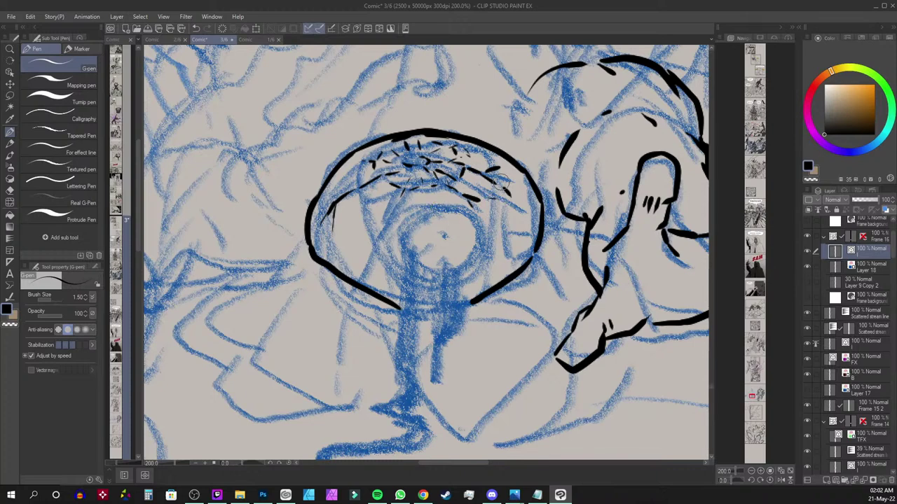
Ink the fallen giant's large round eye as a thick circle with a small dot pupil in the middle
{"action": "left_click_drag", "start_coordinate": [583, 179], "coordinate": [428, 162]}
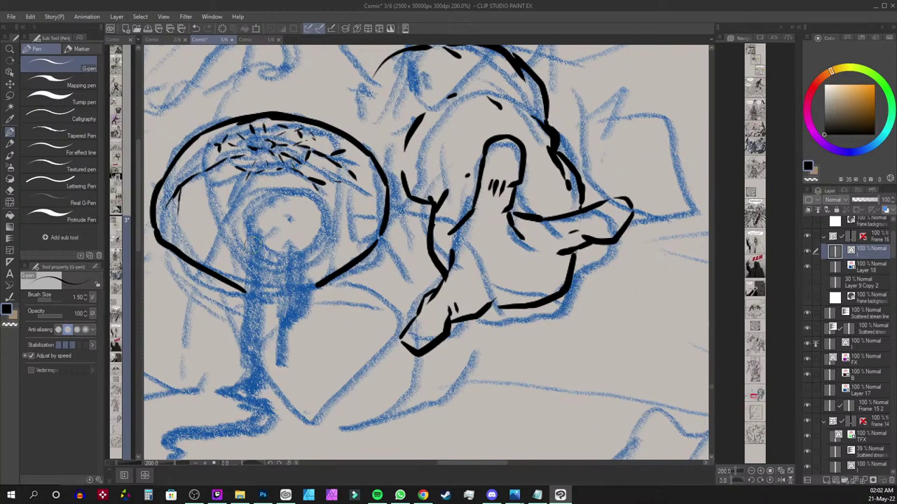
{"action": "mouse_move", "coordinate": [245, 244]}
{"action": "left_mouse_down"}
{"action": "mouse_move", "coordinate": [254, 208]}
{"action": "mouse_move", "coordinate": [280, 198]}
{"action": "mouse_move", "coordinate": [306, 211]}
{"action": "left_mouse_up"}
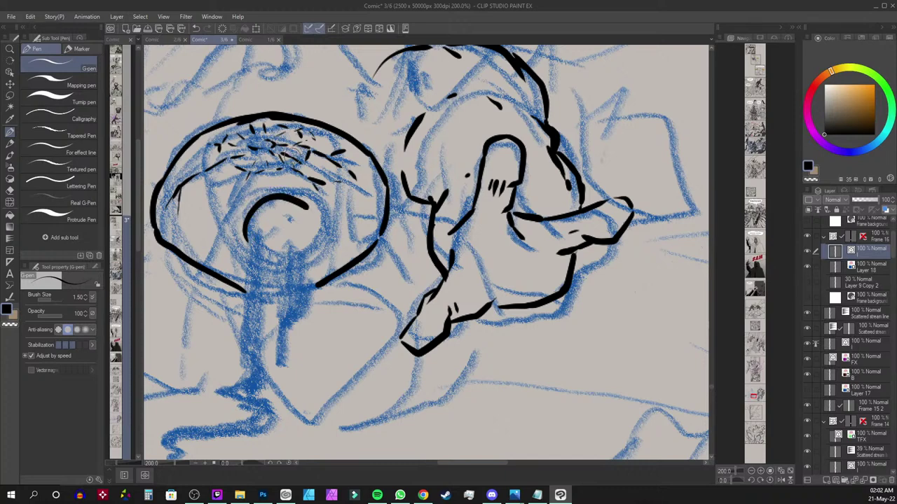
{"action": "key", "text": "ctrl+z"}
{"action": "mouse_move", "coordinate": [249, 246]}
{"action": "left_mouse_down"}
{"action": "mouse_move", "coordinate": [261, 195]}
{"action": "mouse_move", "coordinate": [305, 189]}
{"action": "mouse_move", "coordinate": [324, 218]}
{"action": "mouse_move", "coordinate": [314, 252]}
{"action": "left_mouse_up"}
{"action": "left_click", "coordinate": [287, 219]}
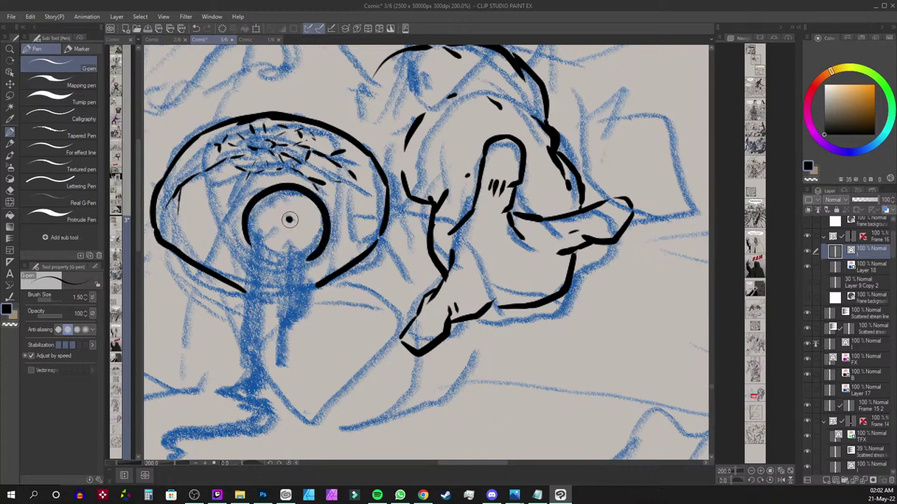
Outline the streams of blood pouring from the lower rim of the fallen giant's eye, including the long thin drip
{"action": "mouse_move", "coordinate": [258, 240]}
{"action": "left_mouse_down"}
{"action": "mouse_move", "coordinate": [274, 259]}
{"action": "mouse_move", "coordinate": [302, 247]}
{"action": "mouse_move", "coordinate": [245, 305]}
{"action": "left_mouse_up"}
{"action": "left_click_drag", "start_coordinate": [270, 270], "coordinate": [265, 307]}
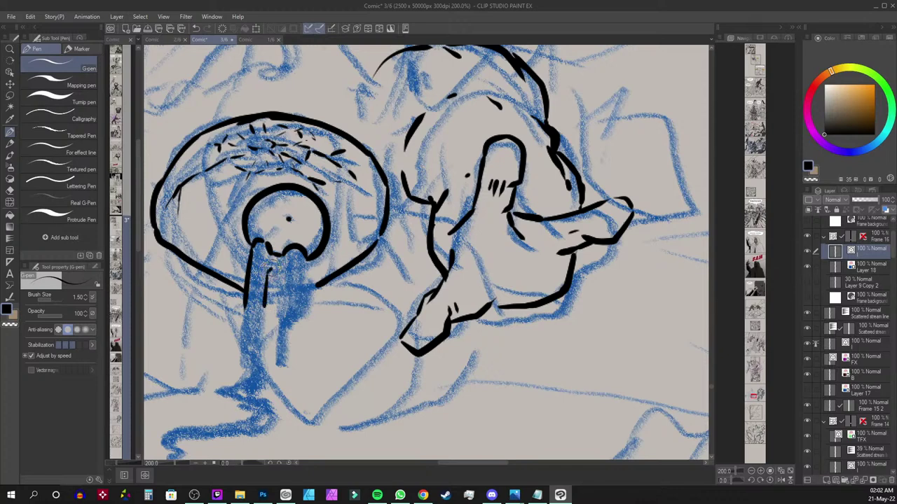
{"action": "mouse_move", "coordinate": [270, 270]}
{"action": "left_mouse_down"}
{"action": "mouse_move", "coordinate": [279, 312]}
{"action": "mouse_move", "coordinate": [284, 287]}
{"action": "mouse_move", "coordinate": [285, 326]}
{"action": "left_mouse_up"}
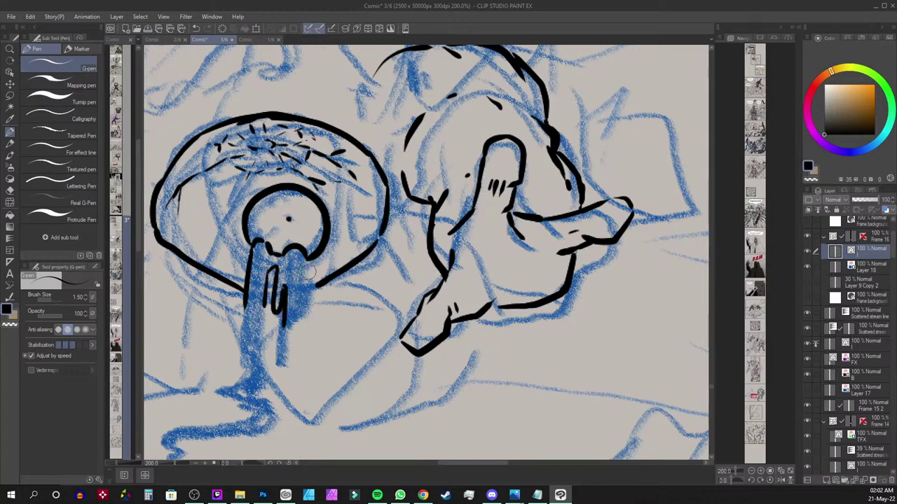
{"action": "mouse_move", "coordinate": [306, 252]}
{"action": "left_mouse_down"}
{"action": "mouse_move", "coordinate": [302, 315]}
{"action": "mouse_move", "coordinate": [280, 361]}
{"action": "mouse_move", "coordinate": [284, 375]}
{"action": "left_mouse_up"}
Ink the zigzag blood trail down onto the ground and add a separate small drop beneath the thin drip
{"action": "left_click_drag", "start_coordinate": [323, 305], "coordinate": [402, 236]}
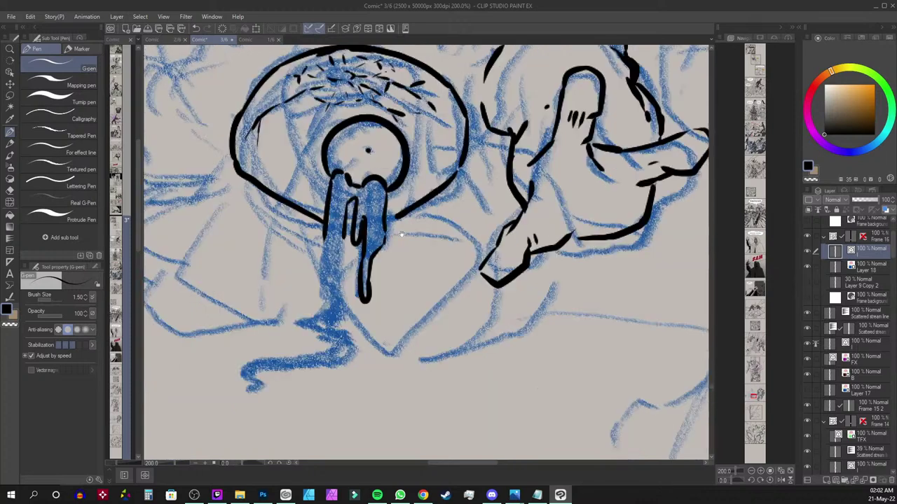
{"action": "left_click_drag", "start_coordinate": [325, 231], "coordinate": [321, 286]}
{"action": "mouse_move", "coordinate": [342, 232]}
{"action": "left_mouse_down"}
{"action": "mouse_move", "coordinate": [336, 280]}
{"action": "mouse_move", "coordinate": [307, 291]}
{"action": "mouse_move", "coordinate": [322, 297]}
{"action": "mouse_move", "coordinate": [316, 315]}
{"action": "mouse_move", "coordinate": [327, 345]}
{"action": "mouse_move", "coordinate": [240, 366]}
{"action": "mouse_move", "coordinate": [253, 381]}
{"action": "mouse_move", "coordinate": [242, 392]}
{"action": "mouse_move", "coordinate": [263, 387]}
{"action": "mouse_move", "coordinate": [277, 364]}
{"action": "mouse_move", "coordinate": [317, 370]}
{"action": "mouse_move", "coordinate": [350, 337]}
{"action": "mouse_move", "coordinate": [335, 322]}
{"action": "mouse_move", "coordinate": [344, 302]}
{"action": "mouse_move", "coordinate": [337, 293]}
{"action": "mouse_move", "coordinate": [345, 309]}
{"action": "mouse_move", "coordinate": [357, 258]}
{"action": "left_mouse_up"}
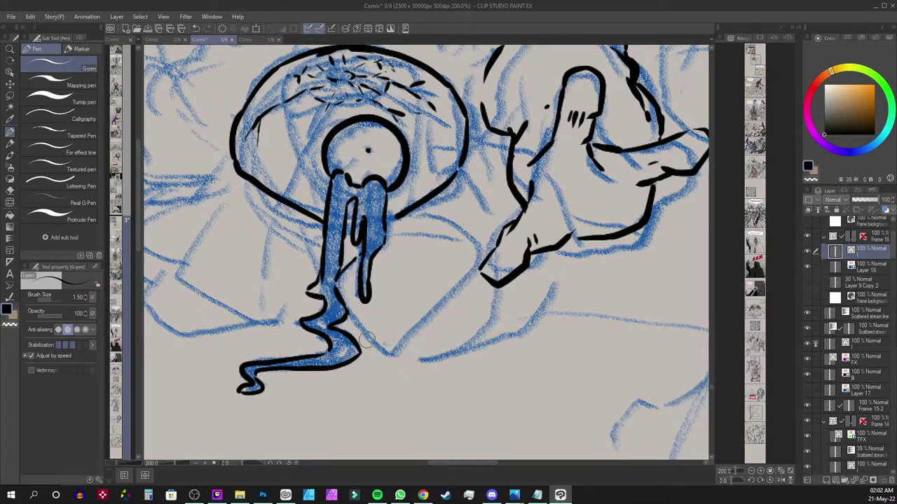
{"action": "left_click_drag", "start_coordinate": [369, 319], "coordinate": [371, 339]}
Ink the neck lines under the fallen giant's head and the shaded wrinkles between the eye and the head's hand-side edge
{"action": "mouse_move", "coordinate": [396, 220]}
{"action": "left_mouse_down"}
{"action": "mouse_move", "coordinate": [469, 226]}
{"action": "mouse_move", "coordinate": [486, 190]}
{"action": "mouse_move", "coordinate": [500, 203]}
{"action": "mouse_move", "coordinate": [390, 222]}
{"action": "mouse_move", "coordinate": [401, 214]}
{"action": "mouse_move", "coordinate": [386, 229]}
{"action": "mouse_move", "coordinate": [348, 232]}
{"action": "left_mouse_up"}
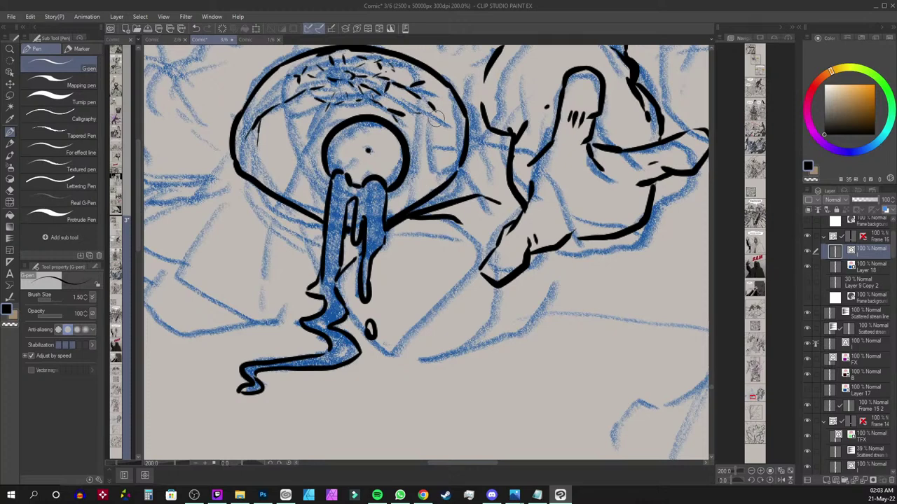
{"action": "mouse_move", "coordinate": [449, 105]}
{"action": "left_mouse_down"}
{"action": "mouse_move", "coordinate": [450, 142]}
{"action": "mouse_move", "coordinate": [437, 138]}
{"action": "mouse_move", "coordinate": [417, 158]}
{"action": "left_mouse_up"}
{"action": "left_click_drag", "start_coordinate": [453, 132], "coordinate": [463, 155]}
{"action": "mouse_move", "coordinate": [450, 112]}
{"action": "left_mouse_down"}
{"action": "mouse_move", "coordinate": [462, 135]}
{"action": "mouse_move", "coordinate": [450, 136]}
{"action": "left_mouse_up"}
{"action": "left_click_drag", "start_coordinate": [455, 153], "coordinate": [422, 190]}
{"action": "left_click_drag", "start_coordinate": [434, 179], "coordinate": [398, 203]}
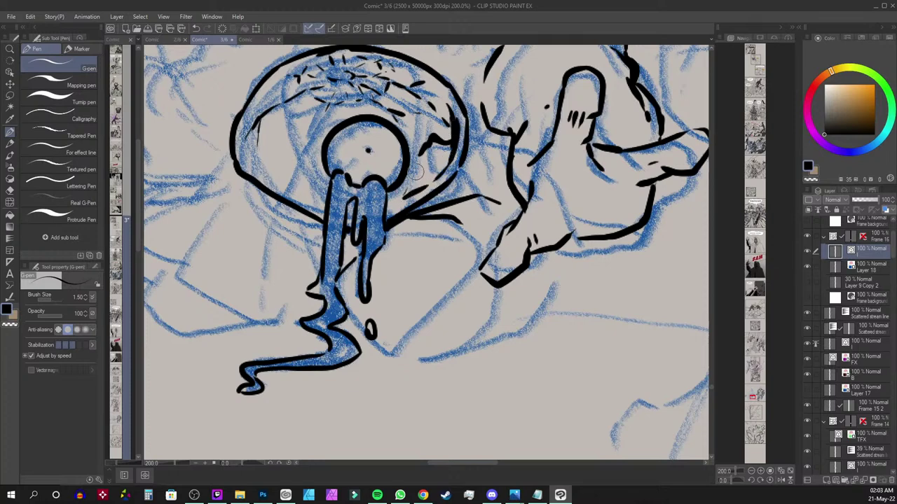
{"action": "mouse_move", "coordinate": [418, 166]}
{"action": "left_mouse_down"}
{"action": "mouse_move", "coordinate": [398, 204]}
{"action": "mouse_move", "coordinate": [439, 168]}
{"action": "left_mouse_up"}
{"action": "left_click_drag", "start_coordinate": [449, 161], "coordinate": [420, 186]}
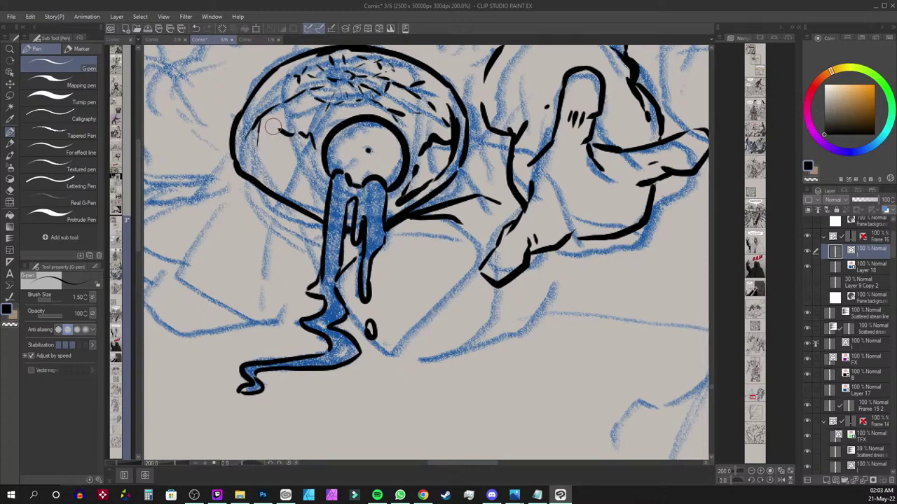
Ink a heavy socket shadow and short hatching between the eye and the head's edge away from the hand
{"action": "mouse_move", "coordinate": [268, 141]}
{"action": "left_mouse_down"}
{"action": "mouse_move", "coordinate": [270, 124]}
{"action": "mouse_move", "coordinate": [295, 136]}
{"action": "mouse_move", "coordinate": [269, 126]}
{"action": "mouse_move", "coordinate": [268, 142]}
{"action": "mouse_move", "coordinate": [270, 124]}
{"action": "mouse_move", "coordinate": [254, 119]}
{"action": "mouse_move", "coordinate": [239, 153]}
{"action": "mouse_move", "coordinate": [245, 160]}
{"action": "left_mouse_up"}
{"action": "mouse_move", "coordinate": [251, 128]}
{"action": "left_mouse_down"}
{"action": "mouse_move", "coordinate": [241, 158]}
{"action": "mouse_move", "coordinate": [263, 168]}
{"action": "mouse_move", "coordinate": [256, 148]}
{"action": "mouse_move", "coordinate": [303, 138]}
{"action": "mouse_move", "coordinate": [286, 129]}
{"action": "mouse_move", "coordinate": [314, 145]}
{"action": "mouse_move", "coordinate": [321, 184]}
{"action": "left_mouse_up"}
{"action": "left_click_drag", "start_coordinate": [287, 132], "coordinate": [312, 155]}
{"action": "mouse_move", "coordinate": [265, 120]}
{"action": "left_mouse_down"}
{"action": "mouse_move", "coordinate": [300, 146]}
{"action": "mouse_move", "coordinate": [289, 142]}
{"action": "left_mouse_up"}
{"action": "left_click_drag", "start_coordinate": [449, 143], "coordinate": [433, 145]}
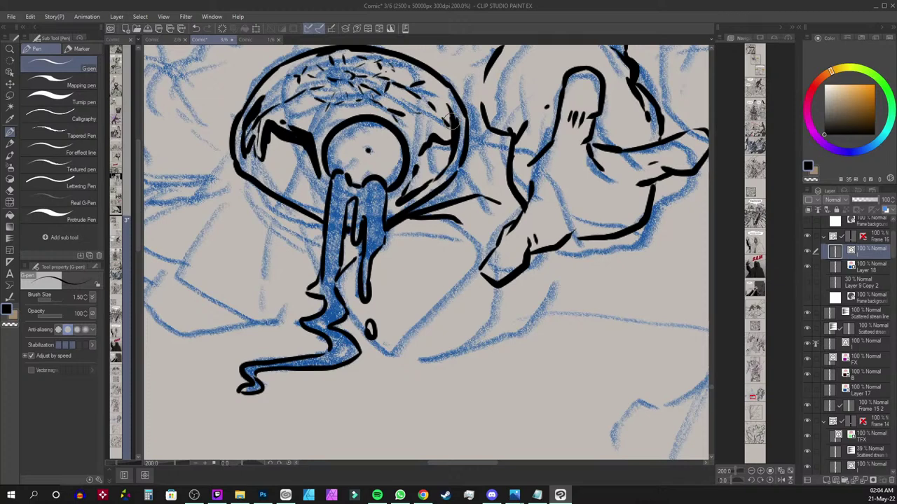
{"action": "mouse_move", "coordinate": [263, 126]}
{"action": "left_mouse_down"}
{"action": "mouse_move", "coordinate": [257, 137]}
{"action": "mouse_move", "coordinate": [308, 165]}
{"action": "mouse_move", "coordinate": [318, 202]}
{"action": "mouse_move", "coordinate": [297, 187]}
{"action": "mouse_move", "coordinate": [320, 182]}
{"action": "mouse_move", "coordinate": [280, 181]}
{"action": "left_mouse_up"}
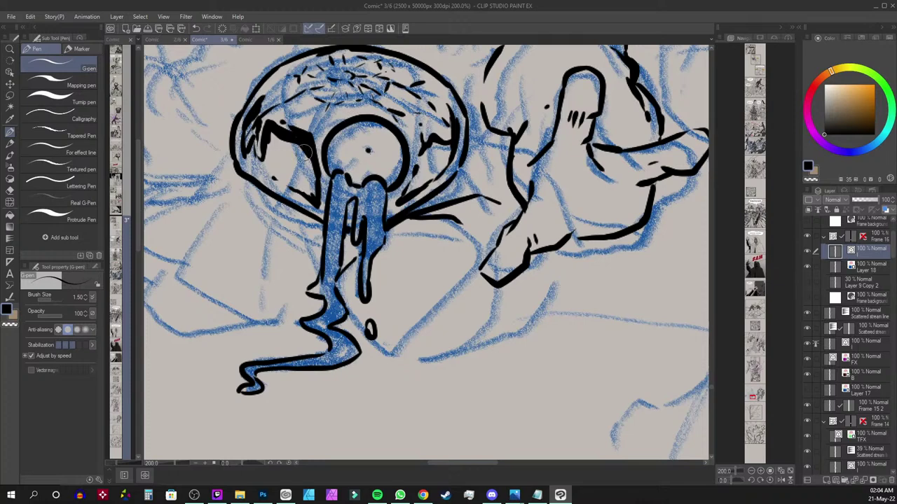
{"action": "left_click_drag", "start_coordinate": [305, 136], "coordinate": [306, 123]}
Ink the jagged folds between the fallen giant's head and arm, and a small mark beside the shoulder
{"action": "mouse_move", "coordinate": [451, 191]}
{"action": "left_mouse_down"}
{"action": "mouse_move", "coordinate": [498, 140]}
{"action": "mouse_move", "coordinate": [489, 189]}
{"action": "mouse_move", "coordinate": [475, 182]}
{"action": "mouse_move", "coordinate": [452, 191]}
{"action": "left_mouse_up"}
{"action": "left_click_drag", "start_coordinate": [511, 187], "coordinate": [379, 315]}
{"action": "left_click_drag", "start_coordinate": [348, 263], "coordinate": [361, 267]}
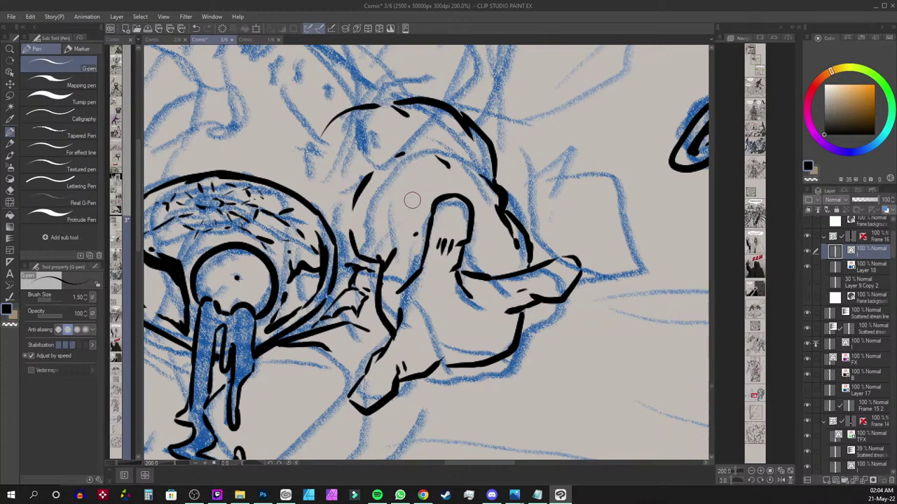
{"action": "left_click_drag", "start_coordinate": [308, 156], "coordinate": [306, 166]}
{"action": "scroll", "coordinate": [327, 142], "scroll_direction": "down", "scroll_amount": 8}
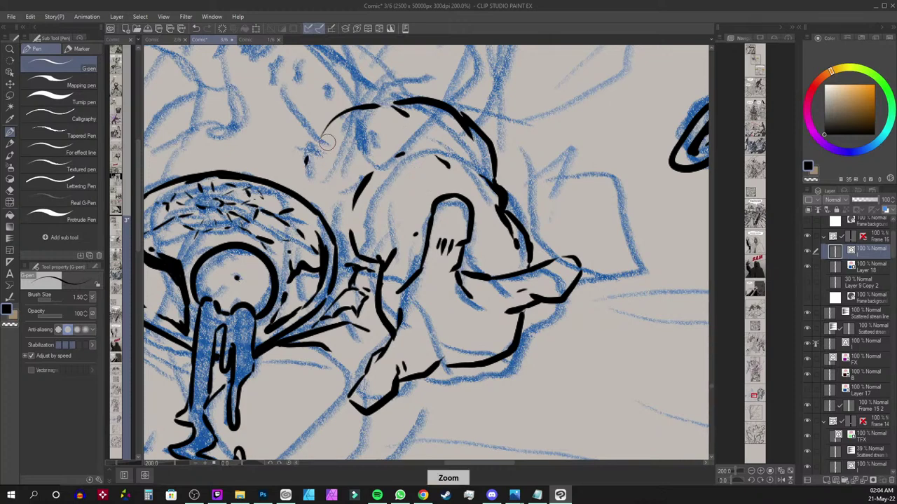
{"action": "scroll", "coordinate": [326, 142], "scroll_direction": "up", "scroll_amount": 5}
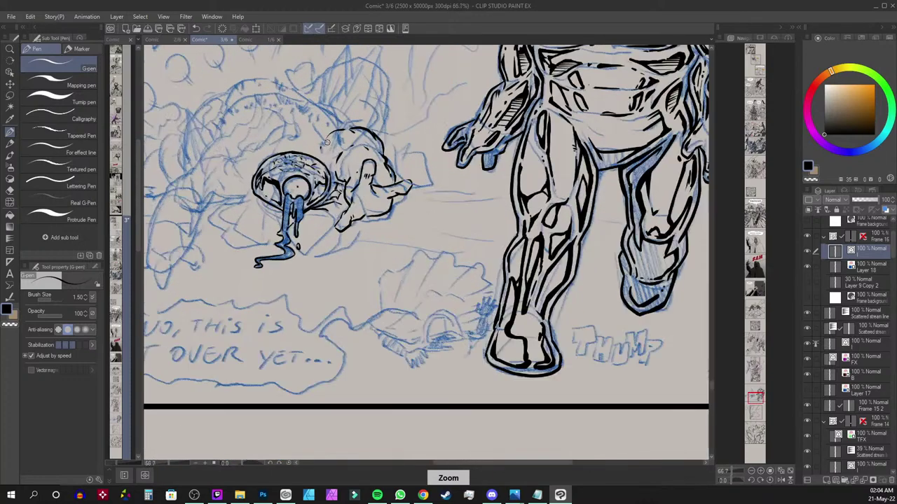
{"action": "scroll", "coordinate": [327, 142], "scroll_direction": "up", "scroll_amount": 1}
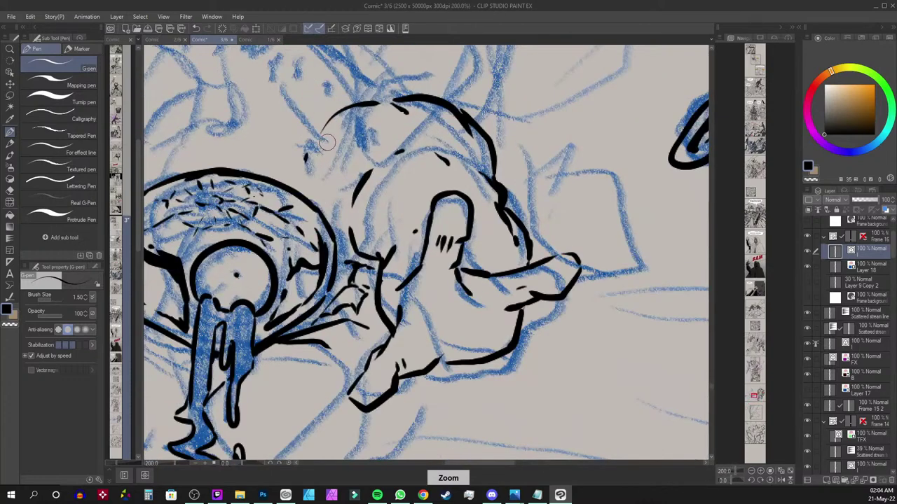
Ink the body contours beneath the fallen giant's head and hand with broken lines, a lower outline and a little hatching
{"action": "left_click_drag", "start_coordinate": [367, 300], "coordinate": [564, 214]}
{"action": "mouse_move", "coordinate": [379, 236]}
{"action": "left_mouse_down"}
{"action": "mouse_move", "coordinate": [424, 284]}
{"action": "mouse_move", "coordinate": [476, 281]}
{"action": "mouse_move", "coordinate": [530, 259]}
{"action": "left_mouse_up"}
{"action": "scroll", "coordinate": [529, 259], "scroll_direction": "down", "scroll_amount": 1}
{"action": "left_click_drag", "start_coordinate": [682, 71], "coordinate": [576, 60]}
{"action": "left_click_drag", "start_coordinate": [456, 180], "coordinate": [512, 196]}
{"action": "mouse_move", "coordinate": [634, 238]}
{"action": "left_mouse_down"}
{"action": "mouse_move", "coordinate": [465, 272]}
{"action": "mouse_move", "coordinate": [411, 300]}
{"action": "left_mouse_up"}
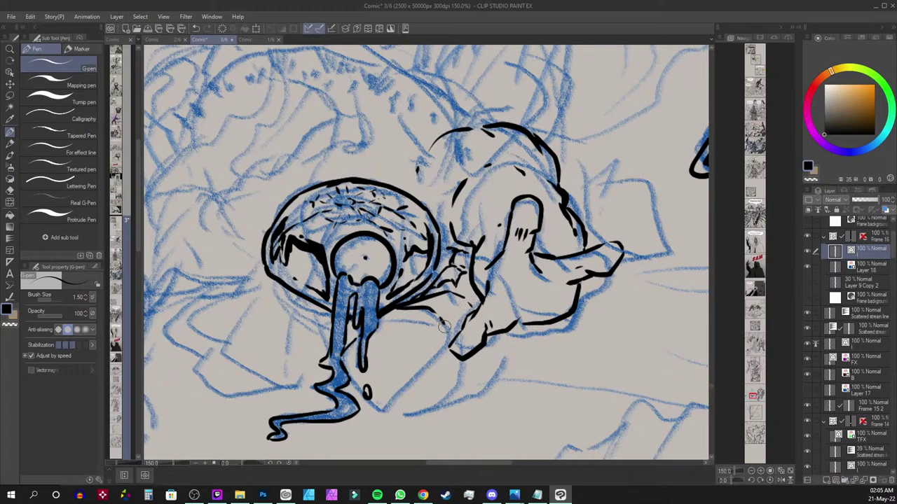
{"action": "left_click_drag", "start_coordinate": [441, 329], "coordinate": [390, 374]}
{"action": "left_click_drag", "start_coordinate": [389, 378], "coordinate": [378, 395]}
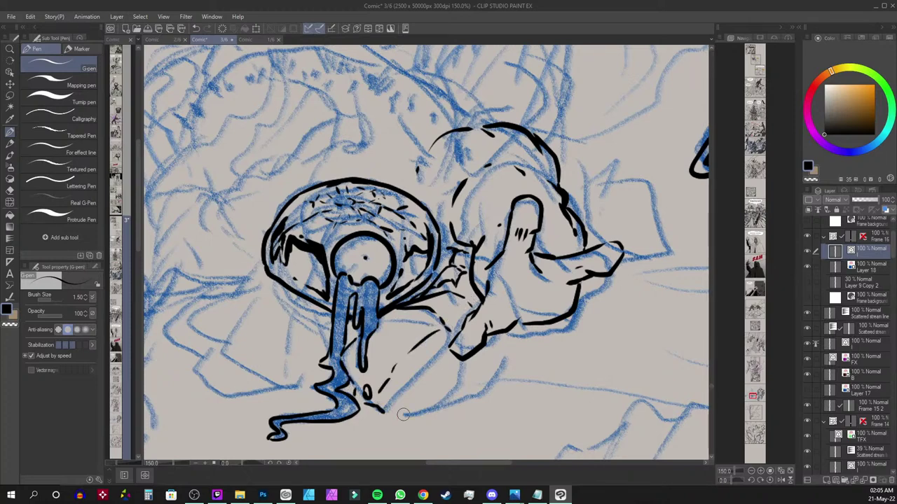
{"action": "left_click_drag", "start_coordinate": [384, 412], "coordinate": [483, 395]}
{"action": "mouse_move", "coordinate": [510, 355]}
{"action": "left_mouse_down"}
{"action": "mouse_move", "coordinate": [505, 377]}
{"action": "mouse_move", "coordinate": [484, 392]}
{"action": "mouse_move", "coordinate": [404, 371]}
{"action": "mouse_move", "coordinate": [446, 372]}
{"action": "mouse_move", "coordinate": [552, 343]}
{"action": "mouse_move", "coordinate": [544, 327]}
{"action": "mouse_move", "coordinate": [531, 357]}
{"action": "mouse_move", "coordinate": [525, 323]}
{"action": "left_mouse_up"}
{"action": "left_click", "coordinate": [440, 364]}
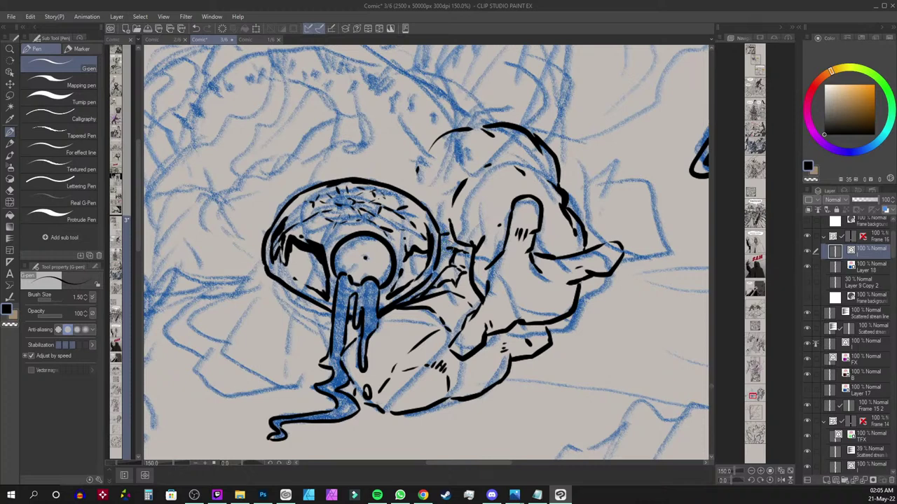
Add small accent strokes between the head and arm, inside the head's edge, and along the near edge of the arm
{"action": "mouse_move", "coordinate": [442, 209]}
{"action": "left_mouse_down"}
{"action": "mouse_move", "coordinate": [458, 178]}
{"action": "mouse_move", "coordinate": [432, 189]}
{"action": "left_mouse_up"}
{"action": "left_click_drag", "start_coordinate": [442, 175], "coordinate": [428, 199]}
{"action": "left_click_drag", "start_coordinate": [479, 157], "coordinate": [419, 179]}
{"action": "left_click_drag", "start_coordinate": [562, 249], "coordinate": [531, 360]}
{"action": "mouse_move", "coordinate": [528, 152]}
{"action": "left_mouse_down"}
{"action": "mouse_move", "coordinate": [528, 224]}
{"action": "mouse_move", "coordinate": [528, 206]}
{"action": "mouse_move", "coordinate": [590, 117]}
{"action": "left_mouse_up"}
{"action": "left_click_drag", "start_coordinate": [502, 301], "coordinate": [531, 219]}
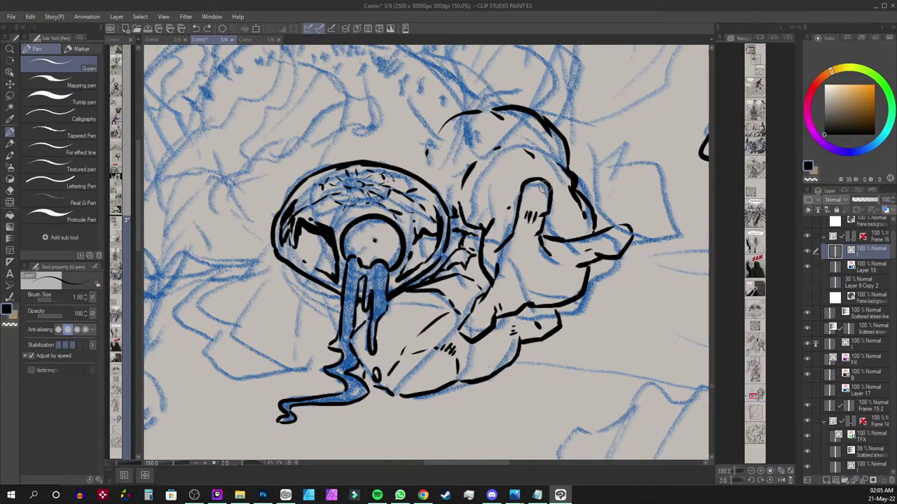
{"action": "left_click_drag", "start_coordinate": [295, 251], "coordinate": [302, 225]}
{"action": "left_click_drag", "start_coordinate": [476, 180], "coordinate": [486, 166]}
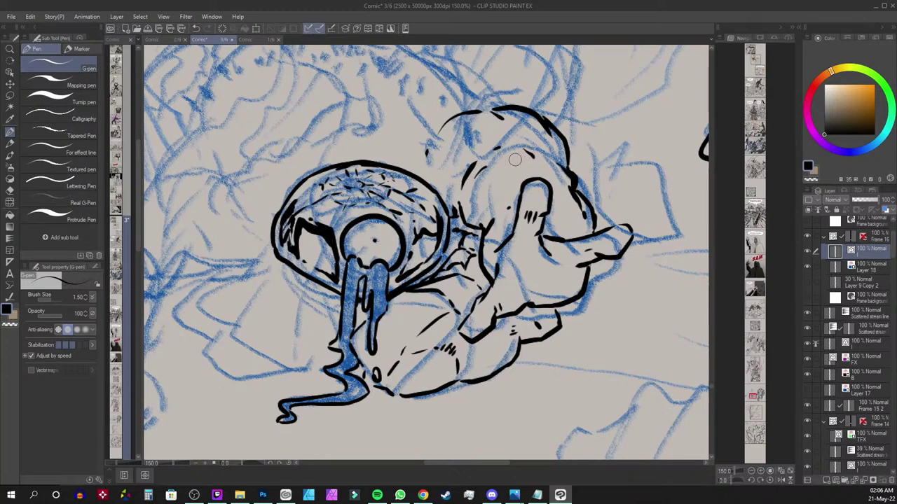
Ink creases and black shadows on the fallen giant's raised finger, palm and outstretched finger
{"action": "scroll", "coordinate": [515, 159], "scroll_direction": "down", "scroll_amount": 1}
{"action": "left_click_drag", "start_coordinate": [581, 145], "coordinate": [507, 301]}
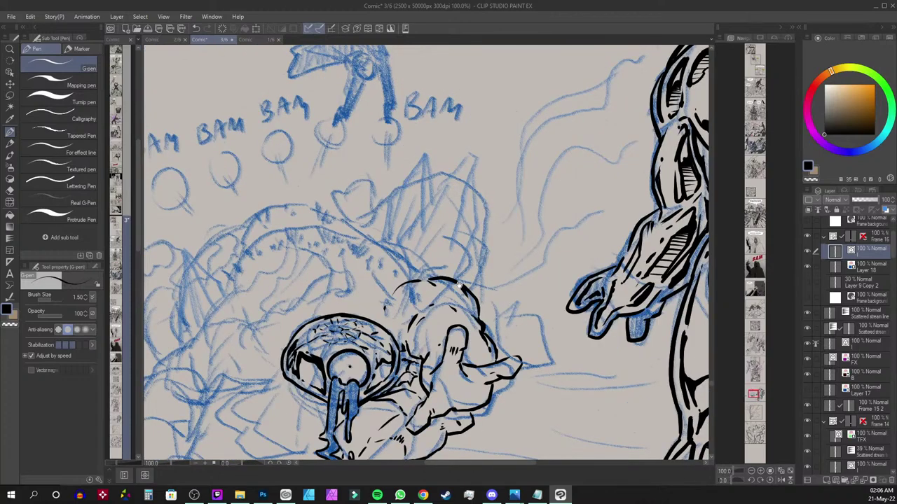
{"action": "left_click_drag", "start_coordinate": [489, 333], "coordinate": [562, 265]}
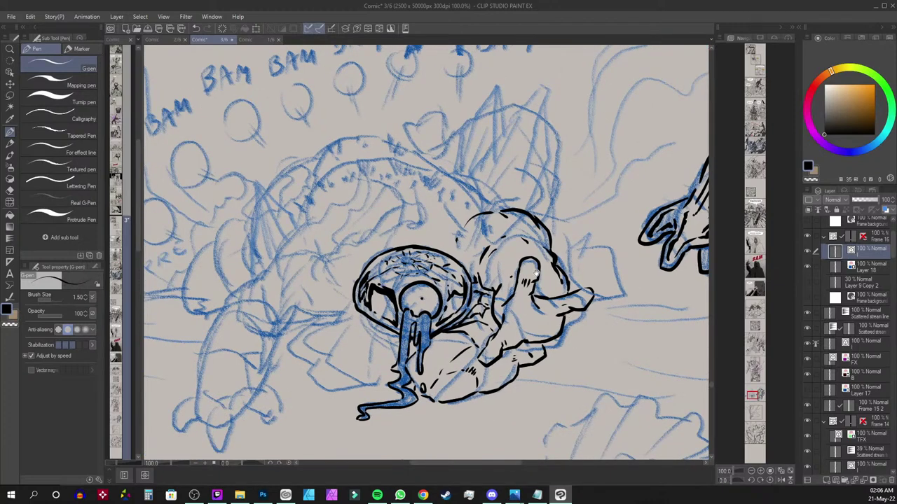
{"action": "mouse_move", "coordinate": [508, 306]}
{"action": "left_mouse_down"}
{"action": "mouse_move", "coordinate": [518, 320]}
{"action": "mouse_move", "coordinate": [543, 322]}
{"action": "left_mouse_up"}
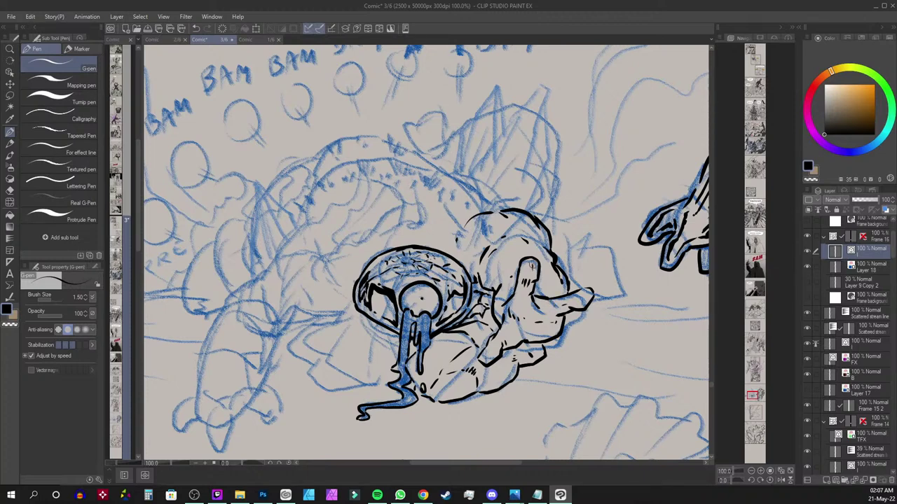
{"action": "left_click_drag", "start_coordinate": [532, 265], "coordinate": [526, 279]}
{"action": "left_click_drag", "start_coordinate": [529, 280], "coordinate": [525, 294]}
{"action": "left_click_drag", "start_coordinate": [530, 310], "coordinate": [530, 315]}
{"action": "mouse_move", "coordinate": [577, 300]}
{"action": "left_mouse_down"}
{"action": "mouse_move", "coordinate": [546, 317]}
{"action": "mouse_move", "coordinate": [558, 320]}
{"action": "mouse_move", "coordinate": [538, 340]}
{"action": "left_mouse_up"}
{"action": "left_click_drag", "start_coordinate": [552, 315], "coordinate": [541, 324]}
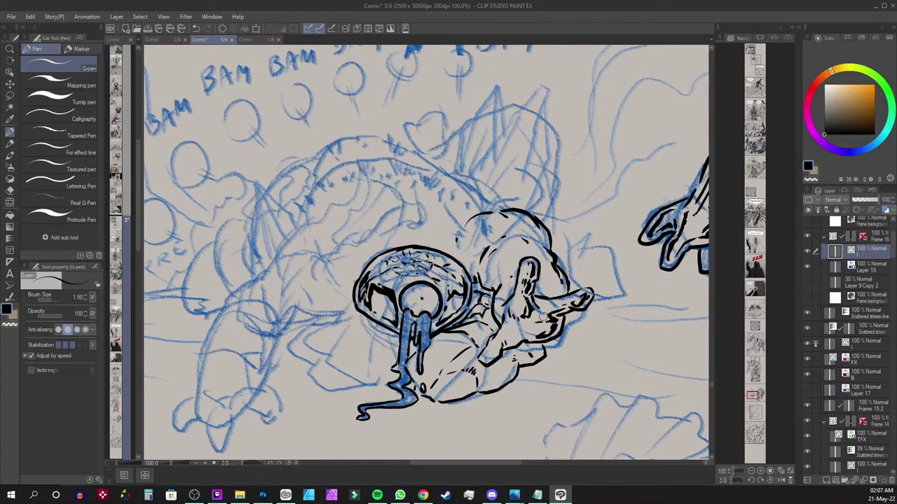
Shade the lower edge and tip of the fallen giant's lowest finger with short dark strokes
{"action": "left_click_drag", "start_coordinate": [522, 335], "coordinate": [515, 341]}
{"action": "mouse_move", "coordinate": [521, 336]}
{"action": "left_mouse_down"}
{"action": "mouse_move", "coordinate": [482, 361]}
{"action": "mouse_move", "coordinate": [492, 351]}
{"action": "left_mouse_up"}
{"action": "mouse_move", "coordinate": [489, 352]}
{"action": "left_mouse_down"}
{"action": "mouse_move", "coordinate": [482, 360]}
{"action": "mouse_move", "coordinate": [503, 339]}
{"action": "left_mouse_up"}
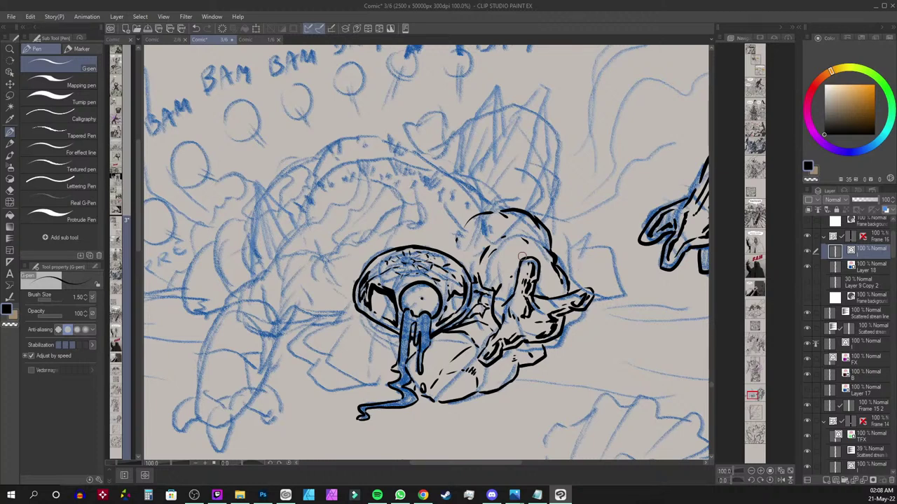
Ink hatched black muscle shadows on the side of the fallen giant's arm and shoulder nearest the head
{"action": "scroll", "coordinate": [522, 257], "scroll_direction": "up", "scroll_amount": 1}
{"action": "scroll", "coordinate": [573, 342], "scroll_direction": "up", "scroll_amount": 1}
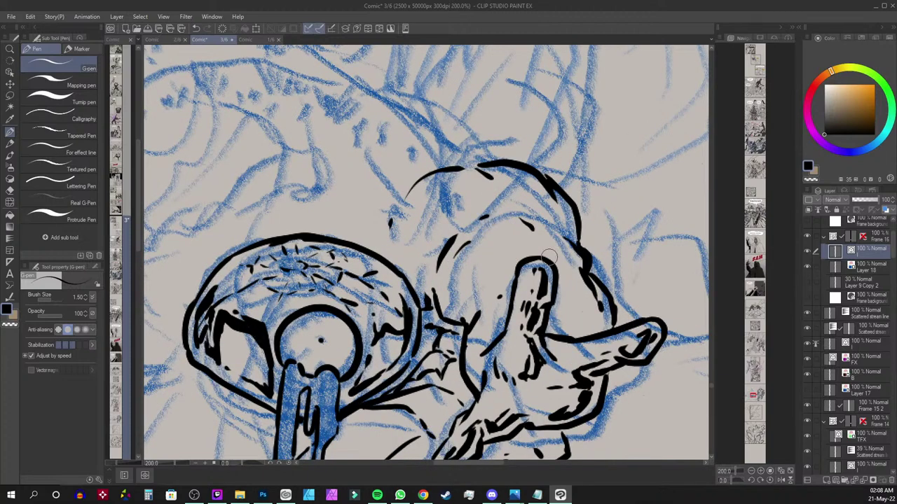
{"action": "left_click_drag", "start_coordinate": [524, 264], "coordinate": [506, 316]}
{"action": "mouse_move", "coordinate": [458, 260]}
{"action": "left_mouse_down"}
{"action": "mouse_move", "coordinate": [447, 297]}
{"action": "mouse_move", "coordinate": [469, 250]}
{"action": "mouse_move", "coordinate": [472, 305]}
{"action": "mouse_move", "coordinate": [468, 245]}
{"action": "mouse_move", "coordinate": [458, 259]}
{"action": "mouse_move", "coordinate": [408, 245]}
{"action": "mouse_move", "coordinate": [431, 272]}
{"action": "left_mouse_up"}
{"action": "left_click_drag", "start_coordinate": [420, 222], "coordinate": [431, 239]}
{"action": "mouse_move", "coordinate": [424, 230]}
{"action": "left_mouse_down"}
{"action": "mouse_move", "coordinate": [432, 256]}
{"action": "mouse_move", "coordinate": [420, 252]}
{"action": "mouse_move", "coordinate": [463, 287]}
{"action": "mouse_move", "coordinate": [462, 308]}
{"action": "mouse_move", "coordinate": [445, 311]}
{"action": "left_mouse_up"}
{"action": "left_click_drag", "start_coordinate": [461, 225], "coordinate": [452, 241]}
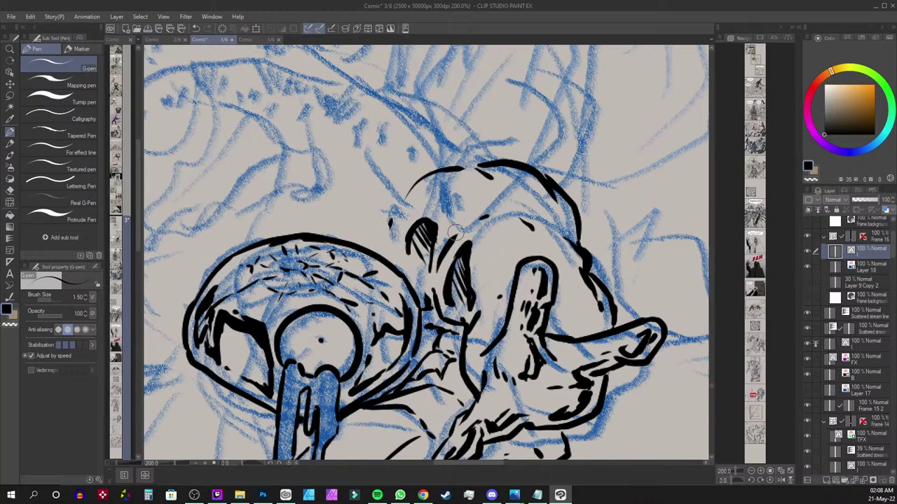
Build up heavy shadow strokes along the far edge of the fallen giant's arm, from the shoulder down behind the hand
{"action": "mouse_move", "coordinate": [520, 183]}
{"action": "left_mouse_down"}
{"action": "mouse_move", "coordinate": [561, 220]}
{"action": "mouse_move", "coordinate": [562, 235]}
{"action": "mouse_move", "coordinate": [552, 238]}
{"action": "mouse_move", "coordinate": [573, 266]}
{"action": "left_mouse_up"}
{"action": "left_click_drag", "start_coordinate": [546, 234], "coordinate": [557, 242]}
{"action": "mouse_move", "coordinate": [574, 282]}
{"action": "left_mouse_down"}
{"action": "mouse_move", "coordinate": [593, 329]}
{"action": "mouse_move", "coordinate": [578, 333]}
{"action": "left_mouse_up"}
{"action": "mouse_move", "coordinate": [580, 303]}
{"action": "left_mouse_down"}
{"action": "mouse_move", "coordinate": [570, 330]}
{"action": "mouse_move", "coordinate": [584, 312]}
{"action": "mouse_move", "coordinate": [577, 328]}
{"action": "mouse_move", "coordinate": [585, 309]}
{"action": "mouse_move", "coordinate": [599, 326]}
{"action": "left_mouse_up"}
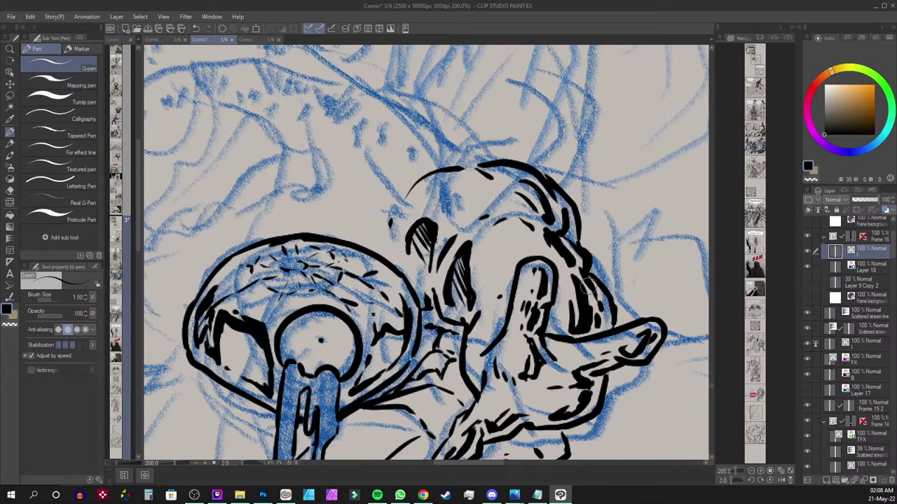
{"action": "scroll", "coordinate": [590, 255], "scroll_direction": "down", "scroll_amount": 1}
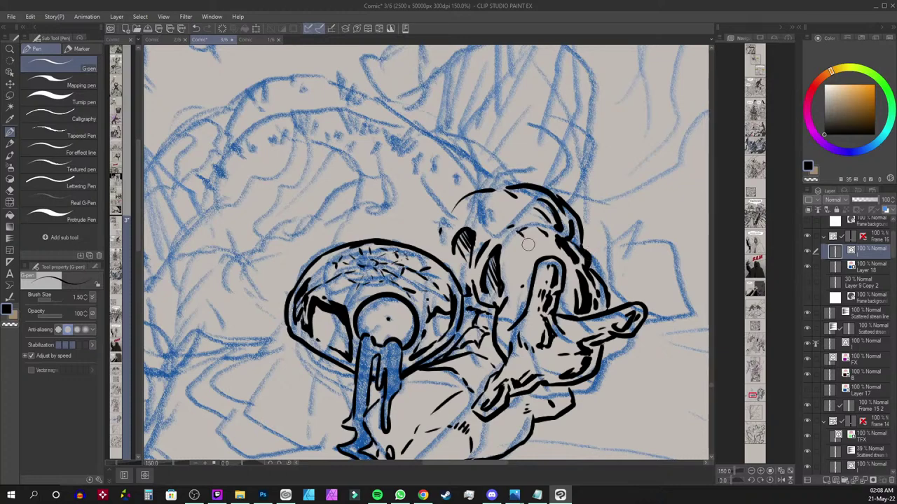
{"action": "left_click_drag", "start_coordinate": [496, 257], "coordinate": [604, 194]}
{"action": "mouse_move", "coordinate": [436, 332]}
{"action": "left_mouse_down"}
{"action": "mouse_move", "coordinate": [540, 297]}
{"action": "mouse_move", "coordinate": [373, 387]}
{"action": "left_mouse_up"}
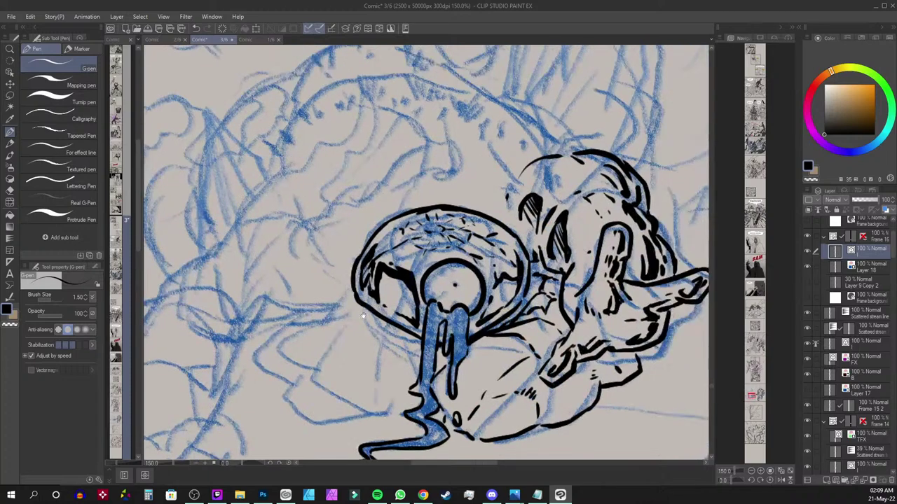
Ink the shoulder and upper-arm contours of the fallen giant's other arm, joining them to the head
{"action": "mouse_move", "coordinate": [370, 314]}
{"action": "left_mouse_down"}
{"action": "mouse_move", "coordinate": [331, 313]}
{"action": "mouse_move", "coordinate": [343, 310]}
{"action": "mouse_move", "coordinate": [287, 293]}
{"action": "left_mouse_up"}
{"action": "left_click_drag", "start_coordinate": [282, 251], "coordinate": [298, 234]}
{"action": "left_click_drag", "start_coordinate": [390, 257], "coordinate": [489, 239]}
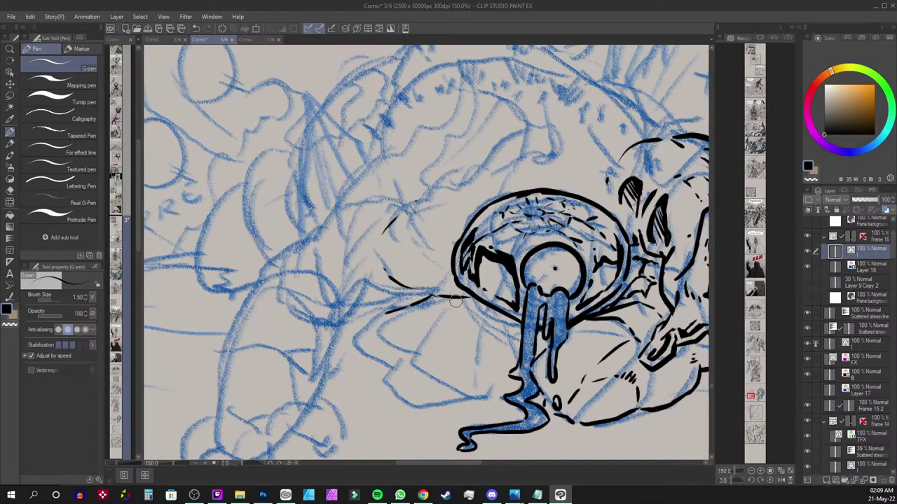
{"action": "scroll", "coordinate": [430, 301], "scroll_direction": "down", "scroll_amount": 3}
{"action": "scroll", "coordinate": [429, 308], "scroll_direction": "up", "scroll_amount": 1}
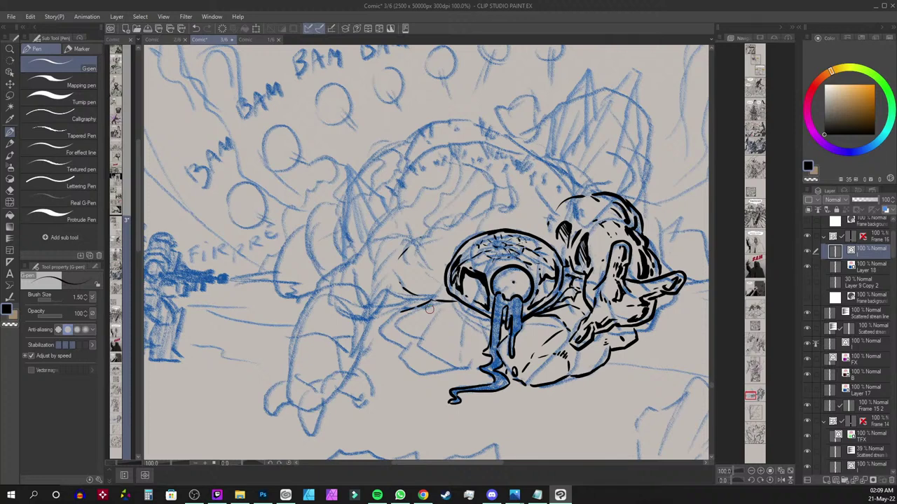
{"action": "scroll", "coordinate": [429, 308], "scroll_direction": "up", "scroll_amount": 1}
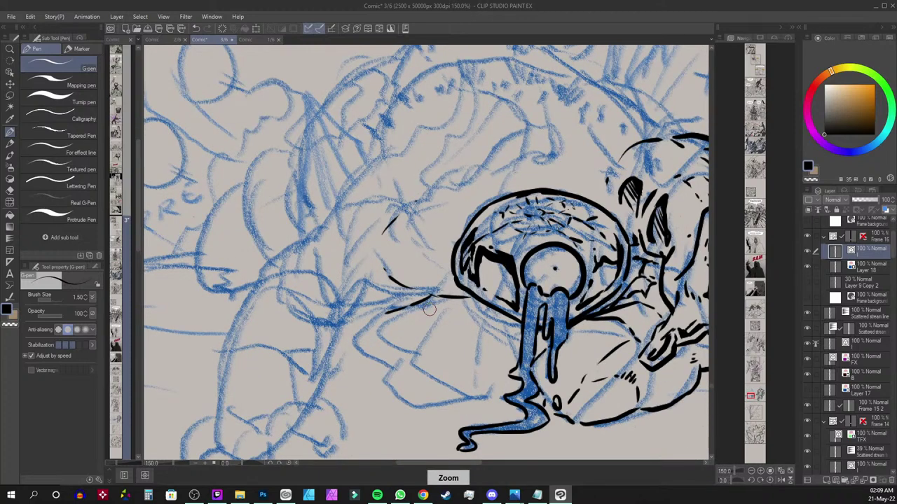
{"action": "left_click_drag", "start_coordinate": [324, 290], "coordinate": [397, 309]}
{"action": "mouse_move", "coordinate": [312, 250]}
{"action": "left_mouse_down"}
{"action": "mouse_move", "coordinate": [324, 221]}
{"action": "mouse_move", "coordinate": [374, 198]}
{"action": "mouse_move", "coordinate": [292, 229]}
{"action": "mouse_move", "coordinate": [279, 260]}
{"action": "left_mouse_up"}
{"action": "mouse_move", "coordinate": [285, 309]}
{"action": "left_mouse_down"}
{"action": "mouse_move", "coordinate": [336, 322]}
{"action": "mouse_move", "coordinate": [360, 317]}
{"action": "left_mouse_up"}
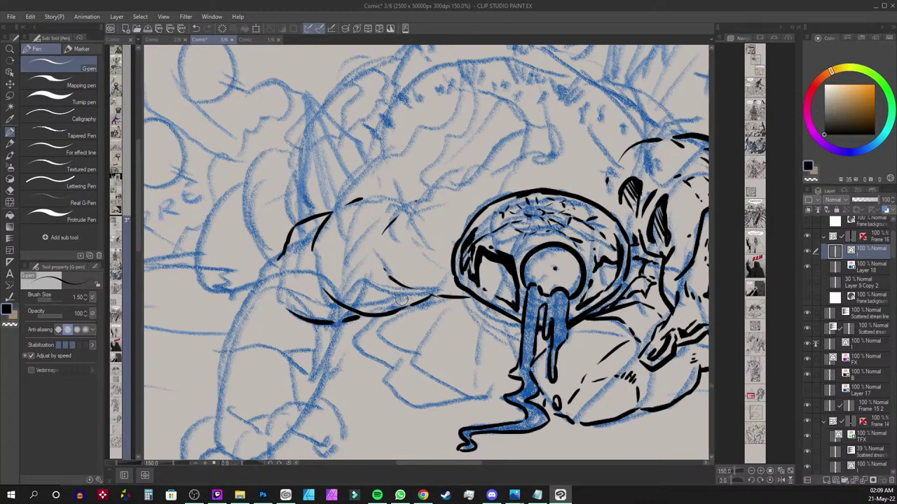
Ink the elbow and both sides of the forearm on the fallen giant's planted arm
{"action": "mouse_move", "coordinate": [285, 245]}
{"action": "left_mouse_down"}
{"action": "mouse_move", "coordinate": [267, 256]}
{"action": "mouse_move", "coordinate": [248, 298]}
{"action": "mouse_move", "coordinate": [282, 294]}
{"action": "mouse_move", "coordinate": [286, 308]}
{"action": "left_mouse_up"}
{"action": "left_click_drag", "start_coordinate": [283, 304], "coordinate": [316, 398]}
{"action": "mouse_move", "coordinate": [252, 278]}
{"action": "left_mouse_down"}
{"action": "mouse_move", "coordinate": [222, 329]}
{"action": "mouse_move", "coordinate": [221, 384]}
{"action": "left_mouse_up"}
{"action": "left_click_drag", "start_coordinate": [229, 334], "coordinate": [221, 393]}
{"action": "left_click_drag", "start_coordinate": [399, 335], "coordinate": [448, 210]}
{"action": "mouse_move", "coordinate": [345, 248]}
{"action": "left_mouse_down"}
{"action": "mouse_move", "coordinate": [343, 276]}
{"action": "mouse_move", "coordinate": [356, 278]}
{"action": "left_mouse_up"}
{"action": "left_click_drag", "start_coordinate": [428, 220], "coordinate": [433, 327]}
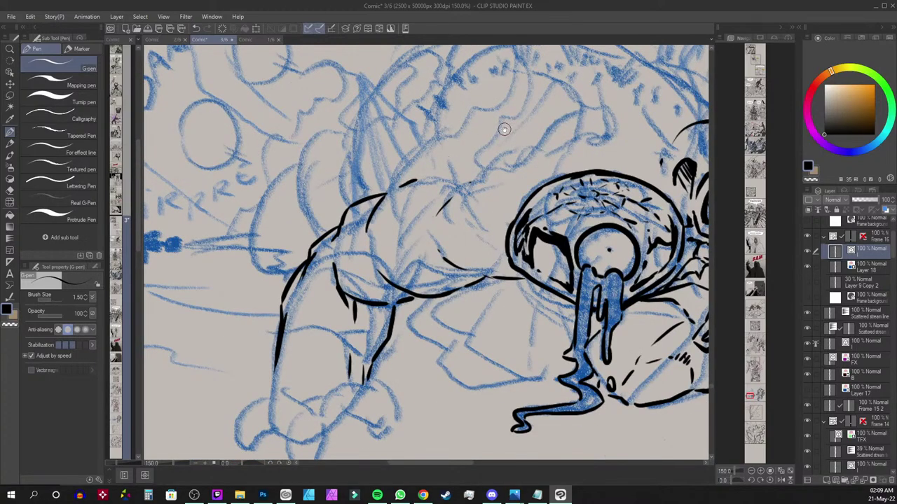
Extend the planted arm's outer edge to the wrist and outline its outer and middle fingers
{"action": "left_click_drag", "start_coordinate": [504, 129], "coordinate": [517, 222]}
{"action": "left_click_drag", "start_coordinate": [506, 374], "coordinate": [592, 338]}
{"action": "left_click_drag", "start_coordinate": [356, 289], "coordinate": [430, 281]}
{"action": "left_click_drag", "start_coordinate": [576, 309], "coordinate": [416, 232]}
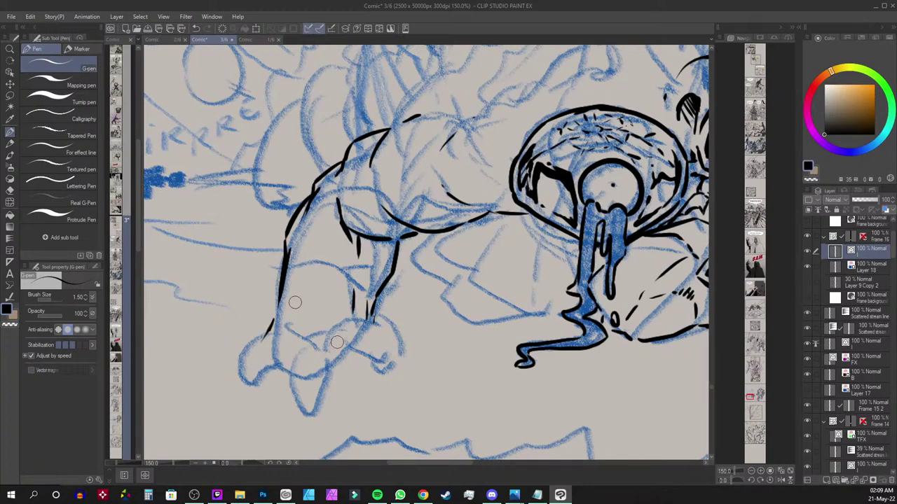
{"action": "mouse_move", "coordinate": [275, 318]}
{"action": "left_mouse_down"}
{"action": "mouse_move", "coordinate": [225, 369]}
{"action": "mouse_move", "coordinate": [218, 393]}
{"action": "mouse_move", "coordinate": [271, 372]}
{"action": "mouse_move", "coordinate": [283, 397]}
{"action": "left_mouse_up"}
{"action": "left_click", "coordinate": [249, 371]}
{"action": "mouse_move", "coordinate": [298, 364]}
{"action": "left_mouse_down"}
{"action": "mouse_move", "coordinate": [284, 385]}
{"action": "mouse_move", "coordinate": [298, 407]}
{"action": "mouse_move", "coordinate": [318, 371]}
{"action": "left_mouse_up"}
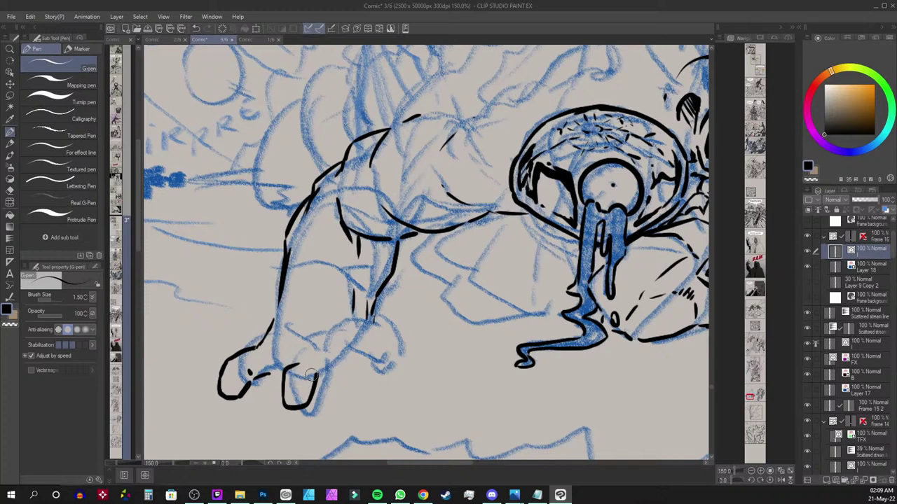
{"action": "mouse_move", "coordinate": [308, 398]}
{"action": "left_mouse_down"}
{"action": "mouse_move", "coordinate": [318, 369]}
{"action": "mouse_move", "coordinate": [303, 391]}
{"action": "mouse_move", "coordinate": [298, 384]}
{"action": "mouse_move", "coordinate": [299, 400]}
{"action": "left_mouse_up"}
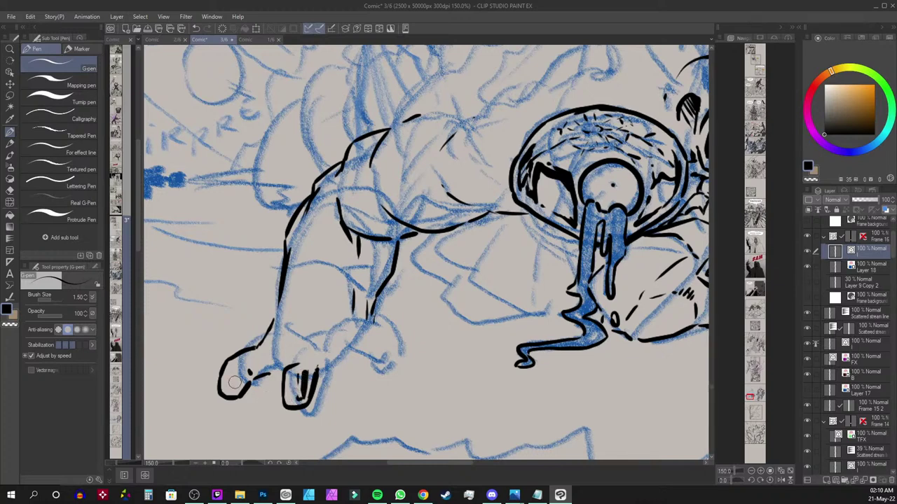
Shade the planted hand's fingers and knuckles, ink its third finger, and darken the inner wrist and forearm
{"action": "mouse_move", "coordinate": [244, 377]}
{"action": "left_mouse_down"}
{"action": "mouse_move", "coordinate": [236, 390]}
{"action": "mouse_move", "coordinate": [239, 370]}
{"action": "mouse_move", "coordinate": [240, 386]}
{"action": "left_mouse_up"}
{"action": "left_click_drag", "start_coordinate": [260, 365], "coordinate": [284, 366]}
{"action": "mouse_move", "coordinate": [275, 360]}
{"action": "left_mouse_down"}
{"action": "mouse_move", "coordinate": [275, 373]}
{"action": "mouse_move", "coordinate": [268, 364]}
{"action": "mouse_move", "coordinate": [278, 362]}
{"action": "mouse_move", "coordinate": [263, 362]}
{"action": "mouse_move", "coordinate": [289, 357]}
{"action": "mouse_move", "coordinate": [301, 340]}
{"action": "left_mouse_up"}
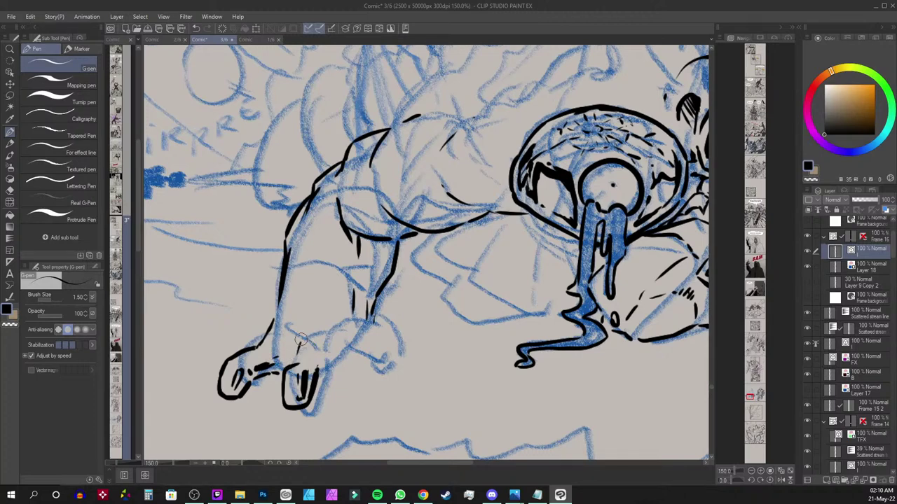
{"action": "left_click_drag", "start_coordinate": [320, 376], "coordinate": [337, 366]}
{"action": "mouse_move", "coordinate": [372, 314]}
{"action": "left_mouse_down"}
{"action": "mouse_move", "coordinate": [372, 356]}
{"action": "mouse_move", "coordinate": [346, 375]}
{"action": "mouse_move", "coordinate": [362, 352]}
{"action": "mouse_move", "coordinate": [379, 382]}
{"action": "mouse_move", "coordinate": [352, 387]}
{"action": "mouse_move", "coordinate": [355, 400]}
{"action": "mouse_move", "coordinate": [370, 403]}
{"action": "mouse_move", "coordinate": [379, 377]}
{"action": "mouse_move", "coordinate": [370, 373]}
{"action": "mouse_move", "coordinate": [360, 386]}
{"action": "mouse_move", "coordinate": [357, 329]}
{"action": "mouse_move", "coordinate": [370, 329]}
{"action": "mouse_move", "coordinate": [381, 294]}
{"action": "left_mouse_up"}
{"action": "left_click_drag", "start_coordinate": [387, 241], "coordinate": [372, 278]}
{"action": "mouse_move", "coordinate": [366, 280]}
{"action": "left_mouse_down"}
{"action": "mouse_move", "coordinate": [358, 364]}
{"action": "mouse_move", "coordinate": [344, 362]}
{"action": "mouse_move", "coordinate": [342, 347]}
{"action": "mouse_move", "coordinate": [339, 368]}
{"action": "mouse_move", "coordinate": [328, 363]}
{"action": "mouse_move", "coordinate": [334, 356]}
{"action": "mouse_move", "coordinate": [303, 346]}
{"action": "left_mouse_up"}
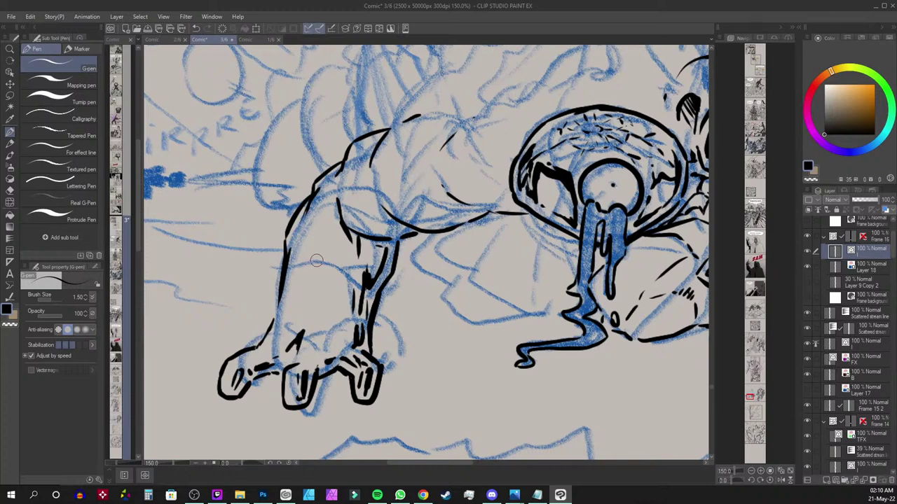
Ink tapering black muscle shadows down the outer edge and centre of the giant's planted forearm
{"action": "mouse_move", "coordinate": [320, 203]}
{"action": "left_mouse_down"}
{"action": "mouse_move", "coordinate": [297, 247]}
{"action": "mouse_move", "coordinate": [305, 269]}
{"action": "mouse_move", "coordinate": [303, 246]}
{"action": "left_mouse_up"}
{"action": "mouse_move", "coordinate": [341, 217]}
{"action": "left_mouse_down"}
{"action": "mouse_move", "coordinate": [333, 242]}
{"action": "mouse_move", "coordinate": [344, 268]}
{"action": "mouse_move", "coordinate": [346, 261]}
{"action": "mouse_move", "coordinate": [338, 283]}
{"action": "left_mouse_up"}
{"action": "left_click_drag", "start_coordinate": [353, 248], "coordinate": [341, 279]}
{"action": "left_click_drag", "start_coordinate": [353, 239], "coordinate": [333, 312]}
{"action": "left_click_drag", "start_coordinate": [297, 277], "coordinate": [279, 340]}
{"action": "mouse_move", "coordinate": [280, 306]}
{"action": "left_mouse_down"}
{"action": "mouse_move", "coordinate": [278, 341]}
{"action": "mouse_move", "coordinate": [268, 329]}
{"action": "left_mouse_up"}
{"action": "left_click_drag", "start_coordinate": [283, 263], "coordinate": [276, 307]}
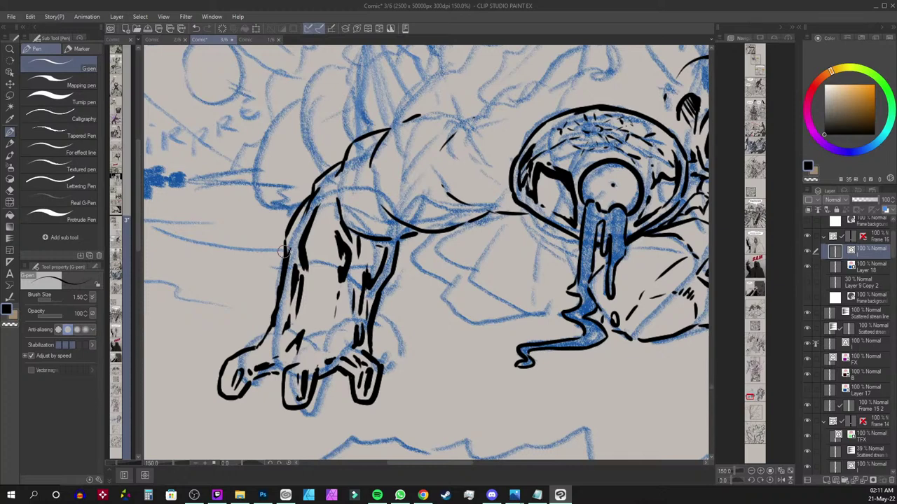
Build up dense black shadows along the head-side edge of the giant's planted forearm, from elbow to wrist
{"action": "left_click_drag", "start_coordinate": [347, 336], "coordinate": [341, 349]}
{"action": "left_click_drag", "start_coordinate": [350, 313], "coordinate": [343, 345]}
{"action": "mouse_move", "coordinate": [353, 291]}
{"action": "left_mouse_down"}
{"action": "mouse_move", "coordinate": [346, 324]}
{"action": "mouse_move", "coordinate": [349, 301]}
{"action": "left_mouse_up"}
{"action": "mouse_move", "coordinate": [367, 259]}
{"action": "left_mouse_down"}
{"action": "mouse_move", "coordinate": [350, 288]}
{"action": "mouse_move", "coordinate": [361, 278]}
{"action": "left_mouse_up"}
{"action": "mouse_move", "coordinate": [385, 240]}
{"action": "left_mouse_down"}
{"action": "mouse_move", "coordinate": [367, 265]}
{"action": "mouse_move", "coordinate": [382, 258]}
{"action": "mouse_move", "coordinate": [363, 305]}
{"action": "left_mouse_up"}
{"action": "left_click_drag", "start_coordinate": [374, 260], "coordinate": [361, 289]}
{"action": "left_click_drag", "start_coordinate": [380, 244], "coordinate": [358, 268]}
{"action": "left_click_drag", "start_coordinate": [369, 253], "coordinate": [346, 294]}
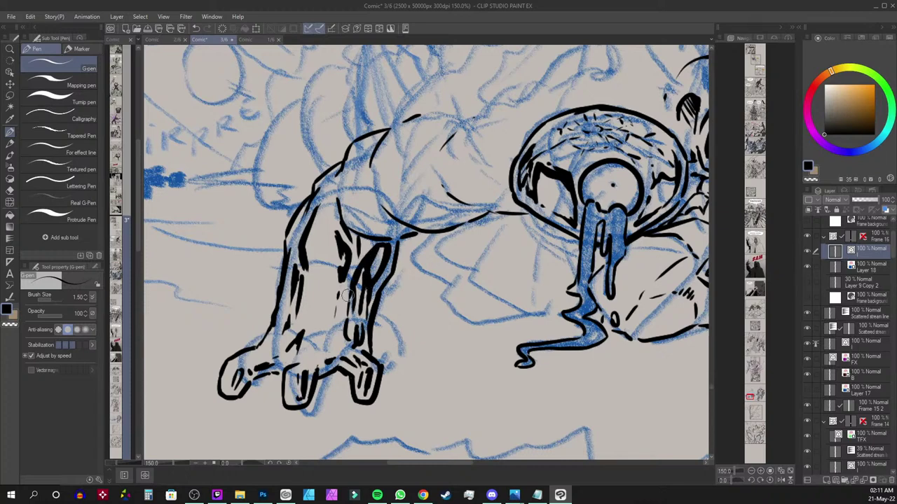
{"action": "left_click_drag", "start_coordinate": [509, 342], "coordinate": [438, 178]}
{"action": "left_click_drag", "start_coordinate": [426, 234], "coordinate": [430, 279]}
{"action": "mouse_move", "coordinate": [489, 236]}
{"action": "left_mouse_down"}
{"action": "mouse_move", "coordinate": [520, 251]}
{"action": "mouse_move", "coordinate": [511, 226]}
{"action": "left_mouse_up"}
{"action": "mouse_move", "coordinate": [483, 252]}
{"action": "left_mouse_down"}
{"action": "mouse_move", "coordinate": [505, 242]}
{"action": "mouse_move", "coordinate": [556, 265]}
{"action": "left_mouse_up"}
{"action": "left_click_drag", "start_coordinate": [554, 228], "coordinate": [530, 265]}
{"action": "mouse_move", "coordinate": [582, 229]}
{"action": "left_mouse_down"}
{"action": "mouse_move", "coordinate": [579, 265]}
{"action": "mouse_move", "coordinate": [618, 226]}
{"action": "left_mouse_up"}
{"action": "mouse_move", "coordinate": [610, 232]}
{"action": "left_mouse_down"}
{"action": "mouse_move", "coordinate": [637, 260]}
{"action": "mouse_move", "coordinate": [634, 228]}
{"action": "mouse_move", "coordinate": [629, 245]}
{"action": "left_mouse_up"}
{"action": "left_click_drag", "start_coordinate": [649, 232], "coordinate": [646, 267]}
{"action": "left_click_drag", "start_coordinate": [647, 232], "coordinate": [688, 263]}
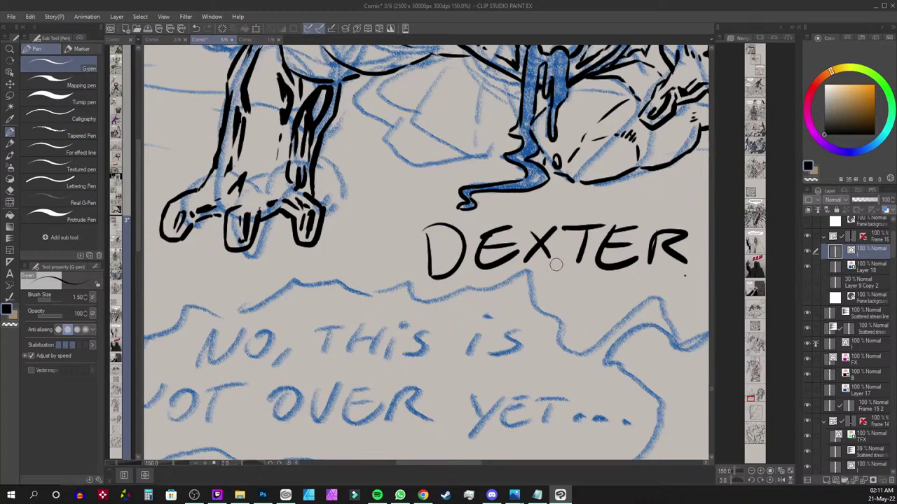
{"action": "key", "text": "m"}
{"action": "mouse_move", "coordinate": [493, 208]}
{"action": "left_mouse_down"}
{"action": "mouse_move", "coordinate": [400, 236]}
{"action": "mouse_move", "coordinate": [447, 297]}
{"action": "mouse_move", "coordinate": [697, 294]}
{"action": "mouse_move", "coordinate": [703, 252]}
{"action": "mouse_move", "coordinate": [692, 217]}
{"action": "mouse_move", "coordinate": [614, 204]}
{"action": "mouse_move", "coordinate": [525, 210]}
{"action": "left_mouse_up"}
{"action": "key", "text": "p"}
{"action": "key", "text": "Delete"}
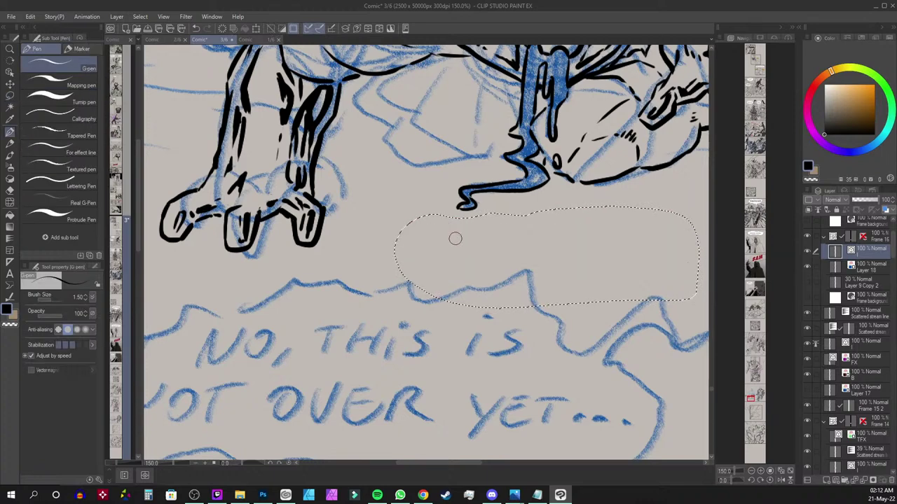
{"action": "key", "text": "ctrl+d"}
Shade the underside of the giant's elbow and add long muscle lines down the middle of the planted forearm
{"action": "left_click_drag", "start_coordinate": [365, 159], "coordinate": [447, 306]}
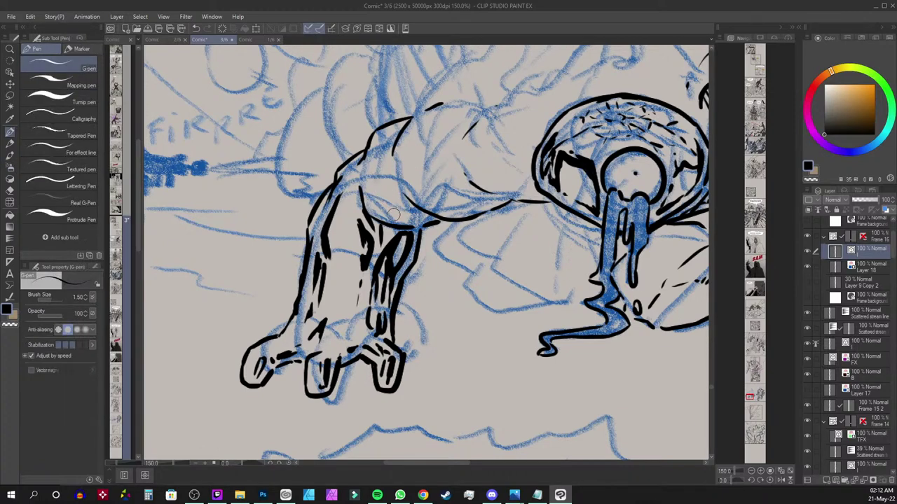
{"action": "mouse_move", "coordinate": [375, 207]}
{"action": "left_mouse_down"}
{"action": "mouse_move", "coordinate": [404, 221]}
{"action": "mouse_move", "coordinate": [418, 217]}
{"action": "mouse_move", "coordinate": [413, 210]}
{"action": "left_mouse_up"}
{"action": "mouse_move", "coordinate": [410, 212]}
{"action": "left_mouse_down"}
{"action": "mouse_move", "coordinate": [423, 219]}
{"action": "mouse_move", "coordinate": [410, 221]}
{"action": "left_mouse_up"}
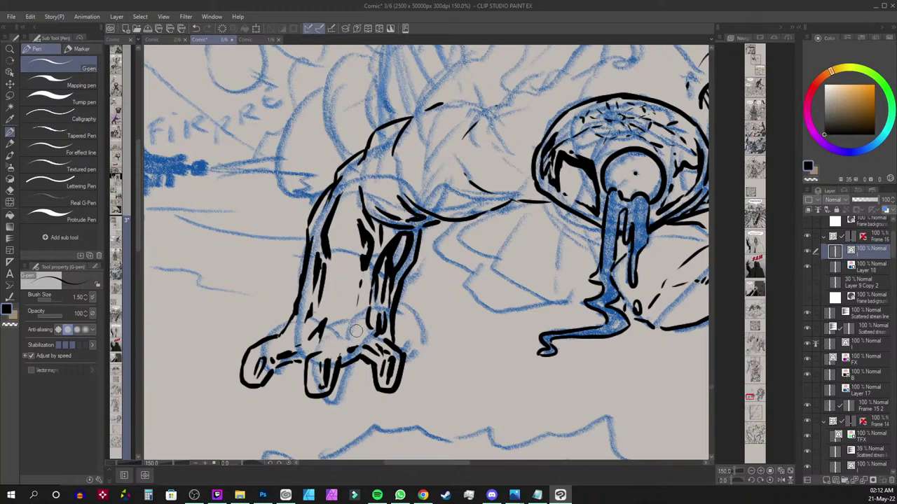
{"action": "left_click_drag", "start_coordinate": [358, 333], "coordinate": [357, 308]}
{"action": "mouse_move", "coordinate": [356, 222]}
{"action": "left_mouse_down"}
{"action": "mouse_move", "coordinate": [345, 330]}
{"action": "mouse_move", "coordinate": [355, 203]}
{"action": "left_mouse_up"}
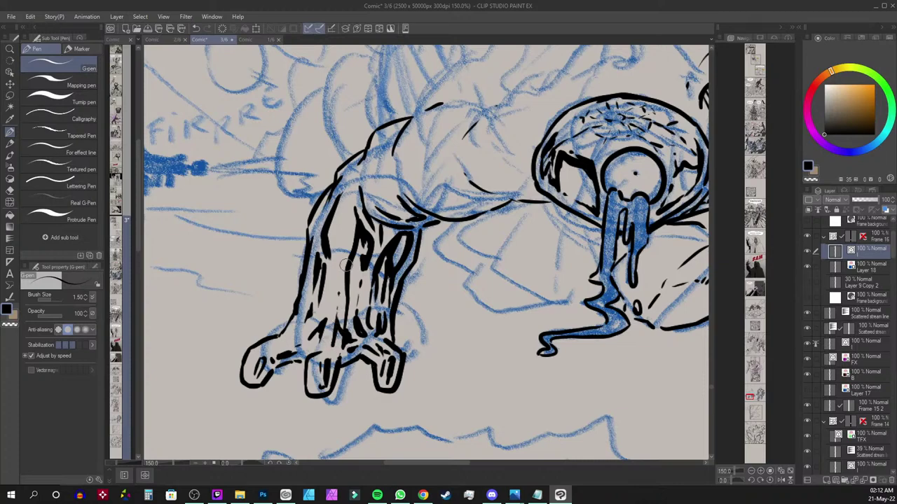
Extend the fallen giant's shoulder contour upward toward the back with one curved stroke
{"action": "scroll", "coordinate": [350, 258], "scroll_direction": "down", "scroll_amount": 2}
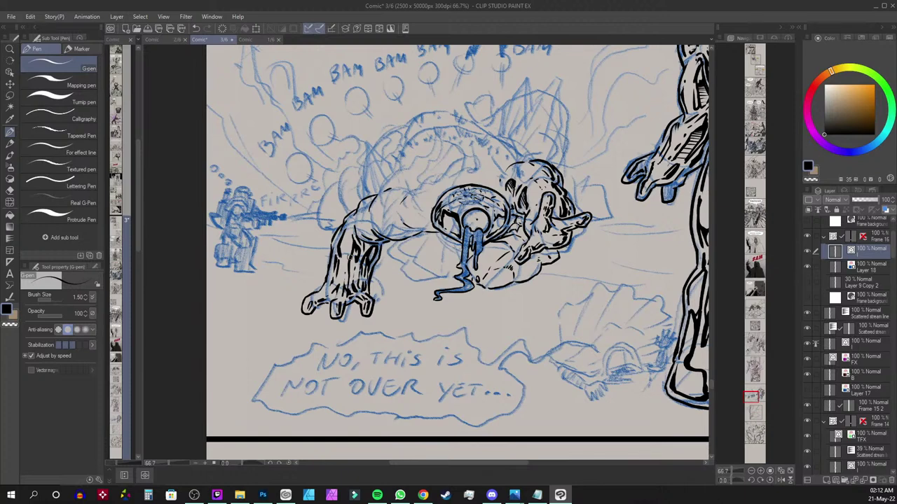
{"action": "left_click_drag", "start_coordinate": [595, 164], "coordinate": [556, 232]}
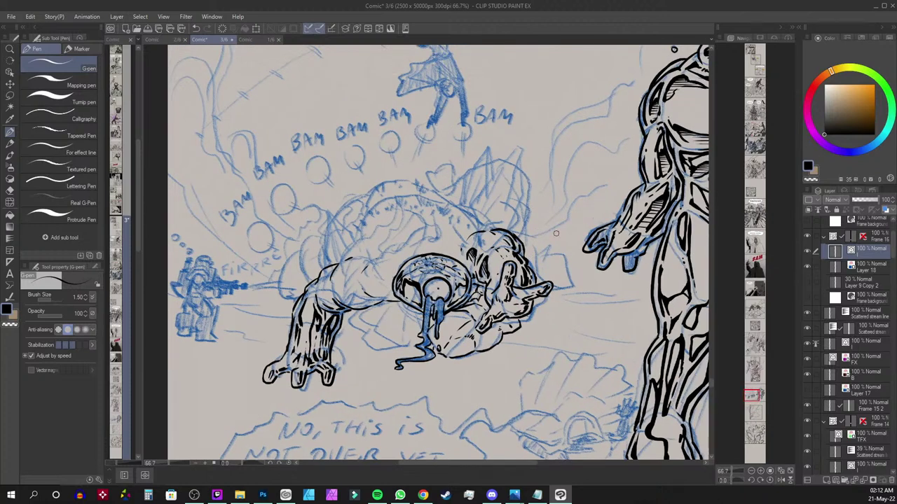
{"action": "scroll", "coordinate": [555, 232], "scroll_direction": "up", "scroll_amount": 1}
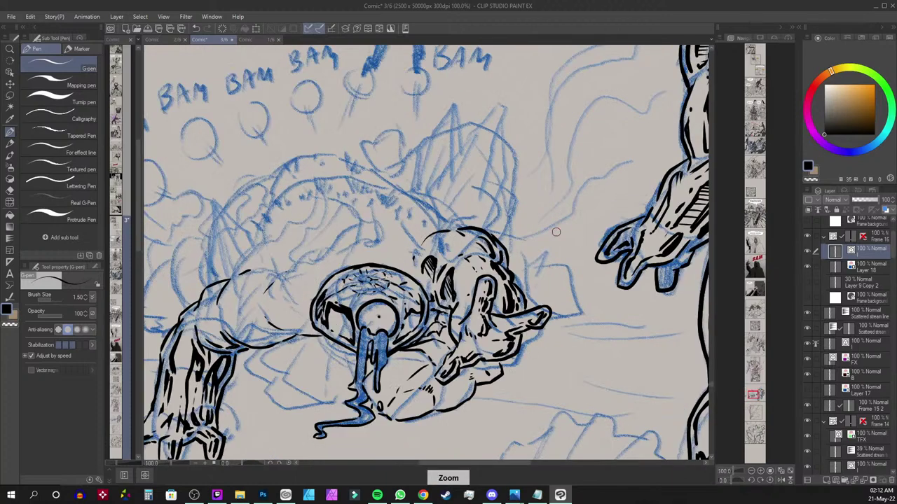
{"action": "left_click_drag", "start_coordinate": [228, 280], "coordinate": [260, 249]}
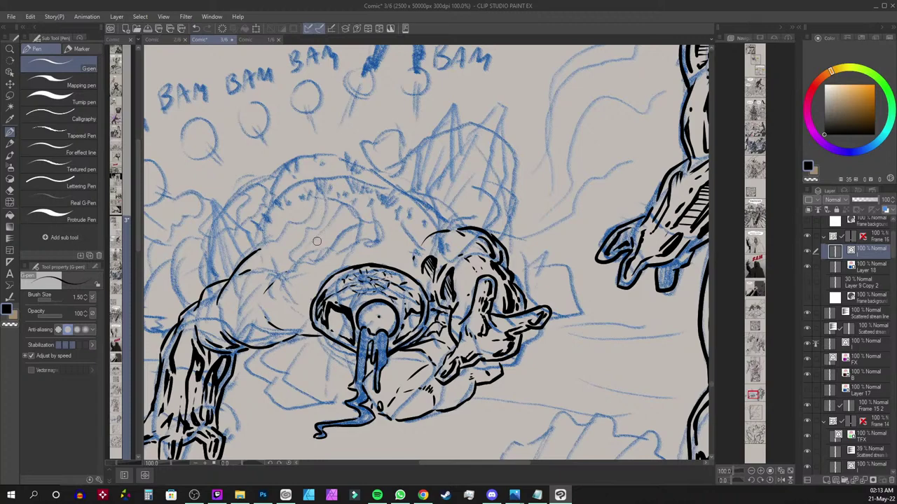
Ink the straight tapering jet of fire from the soldier's gun muzzle to the giant's shoulder
{"action": "left_click_drag", "start_coordinate": [302, 329], "coordinate": [505, 333]}
{"action": "scroll", "coordinate": [505, 333], "scroll_direction": "up", "scroll_amount": 2}
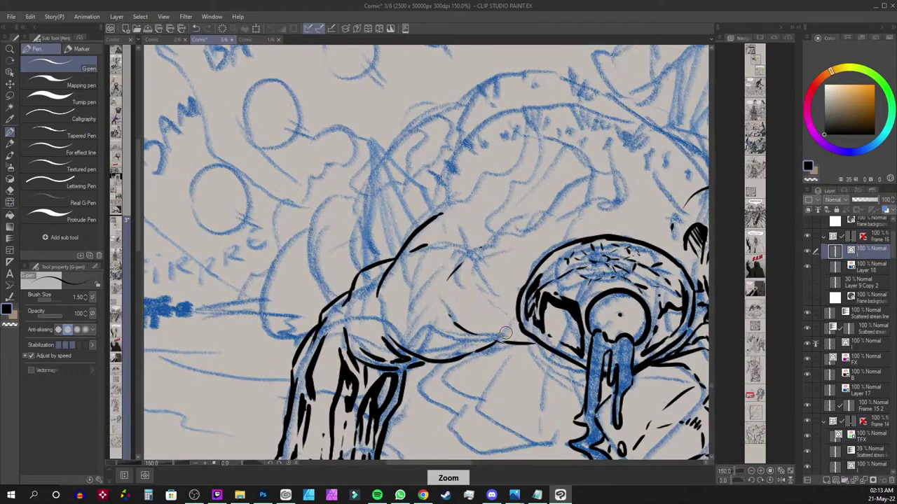
{"action": "mouse_move", "coordinate": [335, 300]}
{"action": "left_mouse_down"}
{"action": "mouse_move", "coordinate": [461, 297]}
{"action": "mouse_move", "coordinate": [520, 279]}
{"action": "mouse_move", "coordinate": [499, 188]}
{"action": "mouse_move", "coordinate": [479, 170]}
{"action": "left_mouse_up"}
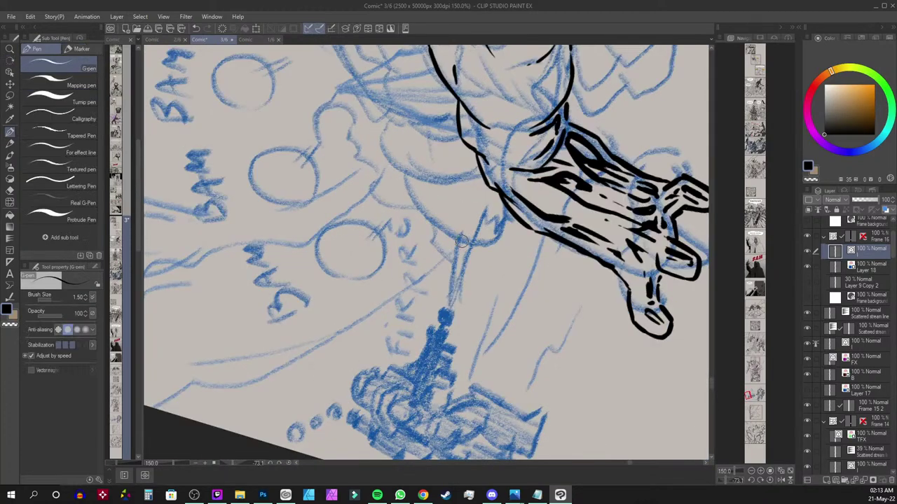
{"action": "left_click_drag", "start_coordinate": [486, 213], "coordinate": [454, 287]}
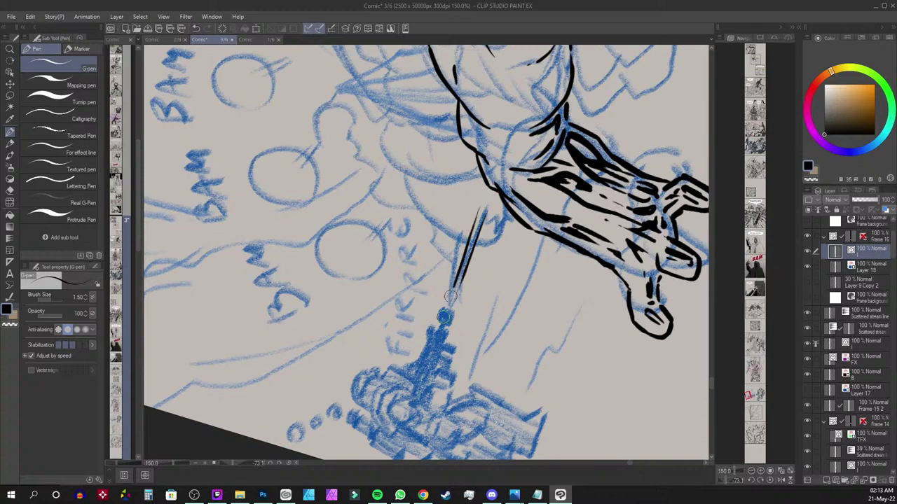
{"action": "mouse_move", "coordinate": [471, 207]}
{"action": "left_mouse_down"}
{"action": "mouse_move", "coordinate": [445, 307]}
{"action": "mouse_move", "coordinate": [479, 196]}
{"action": "mouse_move", "coordinate": [461, 185]}
{"action": "left_mouse_up"}
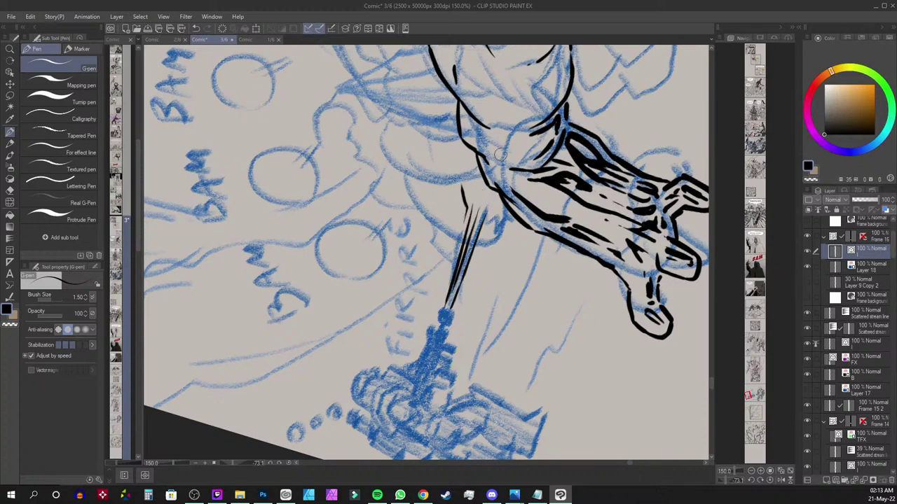
Ink the curling outer edge of the flames rising where the fire jet hits the giant's shoulder
{"action": "key", "text": "shift+space"}
{"action": "left_click_drag", "start_coordinate": [485, 127], "coordinate": [588, 264]}
{"action": "mouse_move", "coordinate": [485, 277]}
{"action": "left_mouse_down"}
{"action": "mouse_move", "coordinate": [524, 245]}
{"action": "mouse_move", "coordinate": [538, 209]}
{"action": "mouse_move", "coordinate": [545, 214]}
{"action": "left_mouse_up"}
{"action": "left_click_drag", "start_coordinate": [588, 135], "coordinate": [490, 217]}
{"action": "mouse_move", "coordinate": [445, 298]}
{"action": "left_mouse_down"}
{"action": "mouse_move", "coordinate": [479, 274]}
{"action": "mouse_move", "coordinate": [484, 249]}
{"action": "left_mouse_up"}
{"action": "mouse_move", "coordinate": [366, 350]}
{"action": "left_mouse_down"}
{"action": "mouse_move", "coordinate": [366, 274]}
{"action": "mouse_move", "coordinate": [382, 280]}
{"action": "mouse_move", "coordinate": [371, 275]}
{"action": "left_mouse_up"}
{"action": "mouse_move", "coordinate": [369, 268]}
{"action": "left_mouse_down"}
{"action": "mouse_move", "coordinate": [387, 269]}
{"action": "mouse_move", "coordinate": [421, 237]}
{"action": "mouse_move", "coordinate": [435, 217]}
{"action": "mouse_move", "coordinate": [426, 200]}
{"action": "left_mouse_up"}
{"action": "mouse_move", "coordinate": [421, 211]}
{"action": "left_mouse_down"}
{"action": "mouse_move", "coordinate": [437, 196]}
{"action": "mouse_move", "coordinate": [404, 202]}
{"action": "mouse_move", "coordinate": [407, 193]}
{"action": "left_mouse_up"}
{"action": "mouse_move", "coordinate": [413, 190]}
{"action": "left_mouse_down"}
{"action": "mouse_move", "coordinate": [455, 219]}
{"action": "mouse_move", "coordinate": [447, 242]}
{"action": "mouse_move", "coordinate": [417, 221]}
{"action": "mouse_move", "coordinate": [407, 238]}
{"action": "mouse_move", "coordinate": [392, 234]}
{"action": "mouse_move", "coordinate": [389, 248]}
{"action": "left_mouse_up"}
{"action": "left_click_drag", "start_coordinate": [383, 244], "coordinate": [355, 282]}
{"action": "left_click_drag", "start_coordinate": [365, 265], "coordinate": [351, 346]}
Ink the flames' taller wispy tips and inner curls above the giant's shoulder and upper back
{"action": "mouse_move", "coordinate": [479, 223]}
{"action": "left_mouse_down"}
{"action": "mouse_move", "coordinate": [466, 246]}
{"action": "mouse_move", "coordinate": [494, 211]}
{"action": "left_mouse_up"}
{"action": "left_click_drag", "start_coordinate": [495, 223], "coordinate": [507, 186]}
{"action": "mouse_move", "coordinate": [506, 185]}
{"action": "left_mouse_down"}
{"action": "mouse_move", "coordinate": [497, 179]}
{"action": "mouse_move", "coordinate": [493, 187]}
{"action": "mouse_move", "coordinate": [498, 173]}
{"action": "left_mouse_up"}
{"action": "mouse_move", "coordinate": [496, 174]}
{"action": "left_mouse_down"}
{"action": "mouse_move", "coordinate": [507, 170]}
{"action": "mouse_move", "coordinate": [525, 195]}
{"action": "mouse_move", "coordinate": [519, 227]}
{"action": "mouse_move", "coordinate": [496, 205]}
{"action": "mouse_move", "coordinate": [482, 212]}
{"action": "left_mouse_up"}
{"action": "left_click_drag", "start_coordinate": [491, 203], "coordinate": [476, 214]}
{"action": "mouse_move", "coordinate": [425, 192]}
{"action": "left_mouse_down"}
{"action": "mouse_move", "coordinate": [458, 202]}
{"action": "mouse_move", "coordinate": [455, 175]}
{"action": "mouse_move", "coordinate": [465, 172]}
{"action": "mouse_move", "coordinate": [480, 210]}
{"action": "mouse_move", "coordinate": [530, 185]}
{"action": "left_mouse_up"}
{"action": "left_click_drag", "start_coordinate": [585, 160], "coordinate": [485, 188]}
{"action": "left_click_drag", "start_coordinate": [428, 212], "coordinate": [435, 193]}
{"action": "mouse_move", "coordinate": [437, 193]}
{"action": "left_mouse_down"}
{"action": "mouse_move", "coordinate": [452, 155]}
{"action": "mouse_move", "coordinate": [440, 236]}
{"action": "mouse_move", "coordinate": [422, 179]}
{"action": "mouse_move", "coordinate": [418, 209]}
{"action": "mouse_move", "coordinate": [422, 242]}
{"action": "mouse_move", "coordinate": [454, 236]}
{"action": "left_mouse_up"}
{"action": "mouse_move", "coordinate": [456, 234]}
{"action": "left_mouse_down"}
{"action": "mouse_move", "coordinate": [449, 283]}
{"action": "mouse_move", "coordinate": [460, 267]}
{"action": "mouse_move", "coordinate": [495, 256]}
{"action": "mouse_move", "coordinate": [492, 246]}
{"action": "mouse_move", "coordinate": [519, 225]}
{"action": "mouse_move", "coordinate": [511, 220]}
{"action": "mouse_move", "coordinate": [525, 216]}
{"action": "mouse_move", "coordinate": [522, 244]}
{"action": "mouse_move", "coordinate": [475, 297]}
{"action": "left_mouse_up"}
{"action": "left_click_drag", "start_coordinate": [406, 357], "coordinate": [433, 273]}
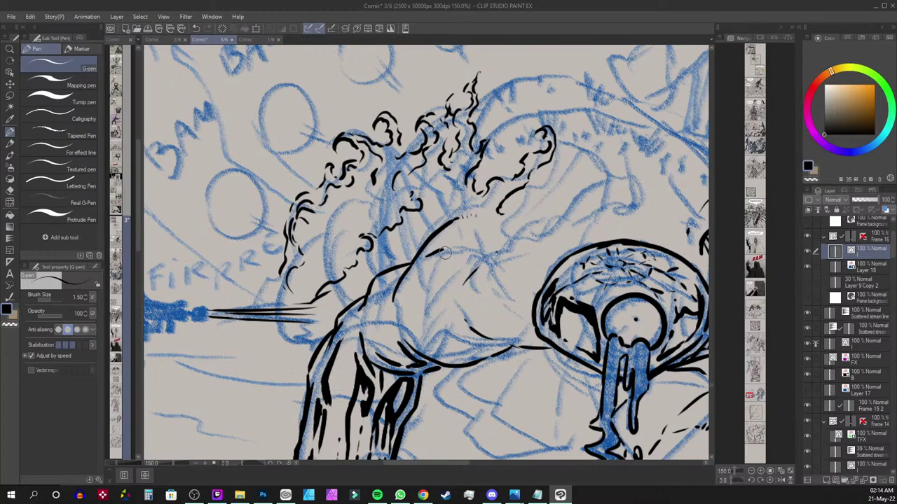
Ink long wavy flame tongues sweeping across the giant's upper arm and shoulder toward the head
{"action": "mouse_move", "coordinate": [280, 301]}
{"action": "left_mouse_down"}
{"action": "mouse_move", "coordinate": [289, 335]}
{"action": "mouse_move", "coordinate": [305, 343]}
{"action": "left_mouse_up"}
{"action": "key", "text": "ctrl+z"}
{"action": "mouse_move", "coordinate": [510, 214]}
{"action": "left_mouse_down"}
{"action": "mouse_move", "coordinate": [591, 196]}
{"action": "mouse_move", "coordinate": [592, 184]}
{"action": "mouse_move", "coordinate": [613, 183]}
{"action": "mouse_move", "coordinate": [606, 175]}
{"action": "mouse_move", "coordinate": [620, 160]}
{"action": "mouse_move", "coordinate": [612, 188]}
{"action": "mouse_move", "coordinate": [590, 205]}
{"action": "mouse_move", "coordinate": [514, 248]}
{"action": "mouse_move", "coordinate": [478, 257]}
{"action": "mouse_move", "coordinate": [535, 260]}
{"action": "mouse_move", "coordinate": [471, 293]}
{"action": "mouse_move", "coordinate": [441, 286]}
{"action": "mouse_move", "coordinate": [417, 313]}
{"action": "mouse_move", "coordinate": [399, 306]}
{"action": "mouse_move", "coordinate": [377, 322]}
{"action": "mouse_move", "coordinate": [408, 319]}
{"action": "mouse_move", "coordinate": [423, 332]}
{"action": "mouse_move", "coordinate": [451, 306]}
{"action": "mouse_move", "coordinate": [458, 313]}
{"action": "mouse_move", "coordinate": [442, 339]}
{"action": "mouse_move", "coordinate": [418, 309]}
{"action": "mouse_move", "coordinate": [402, 322]}
{"action": "mouse_move", "coordinate": [435, 338]}
{"action": "mouse_move", "coordinate": [354, 336]}
{"action": "left_mouse_up"}
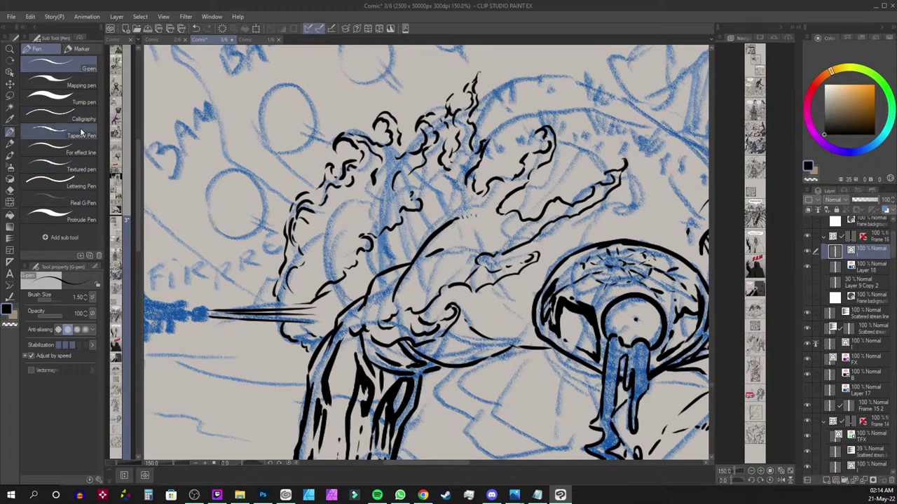
Break the shoulder outlines behind the flames into dashes with the Snap eraser and ink smaller inner flame curls
{"action": "key", "text": "e"}
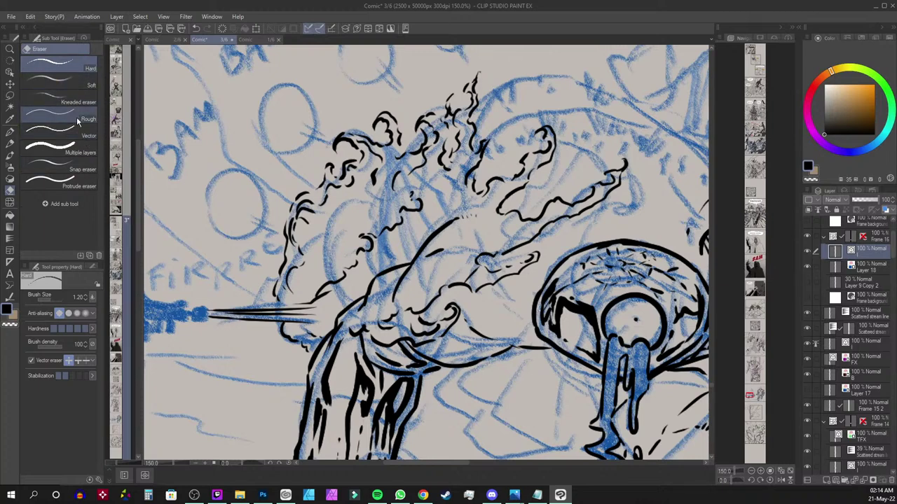
{"action": "left_click", "coordinate": [77, 167]}
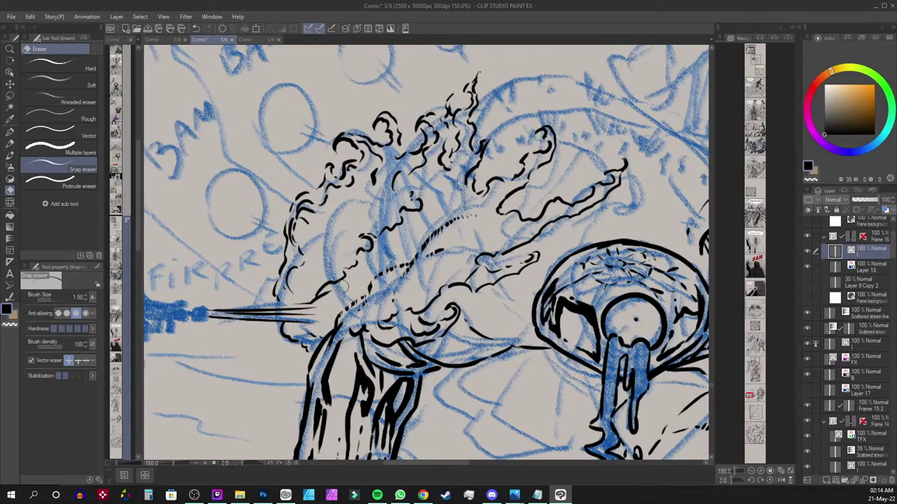
{"action": "scroll", "coordinate": [342, 286], "scroll_direction": "down", "scroll_amount": 2}
{"action": "scroll", "coordinate": [342, 286], "scroll_direction": "down", "scroll_amount": 1}
{"action": "scroll", "coordinate": [342, 286], "scroll_direction": "up", "scroll_amount": 1}
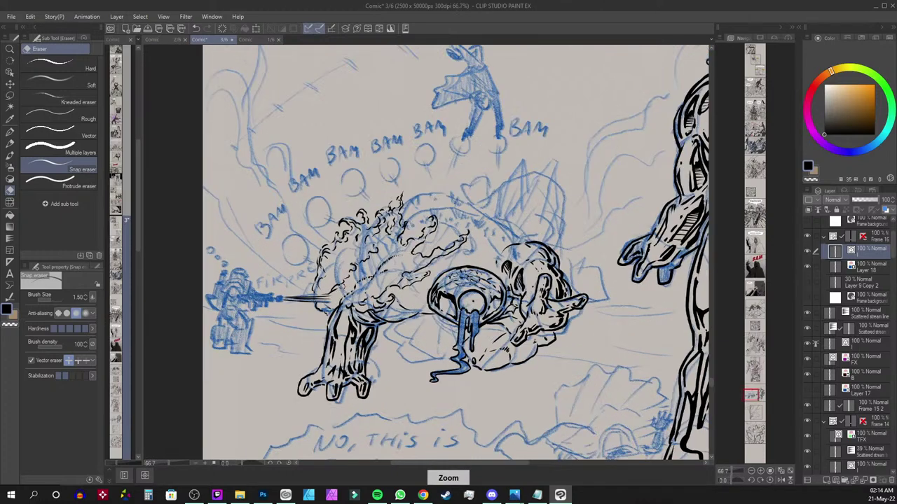
{"action": "scroll", "coordinate": [342, 286], "scroll_direction": "up", "scroll_amount": 3}
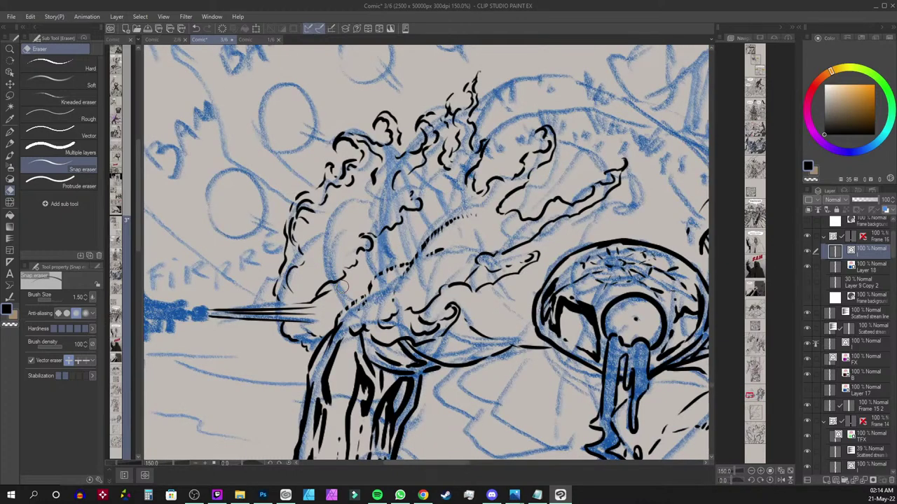
{"action": "key", "text": "p"}
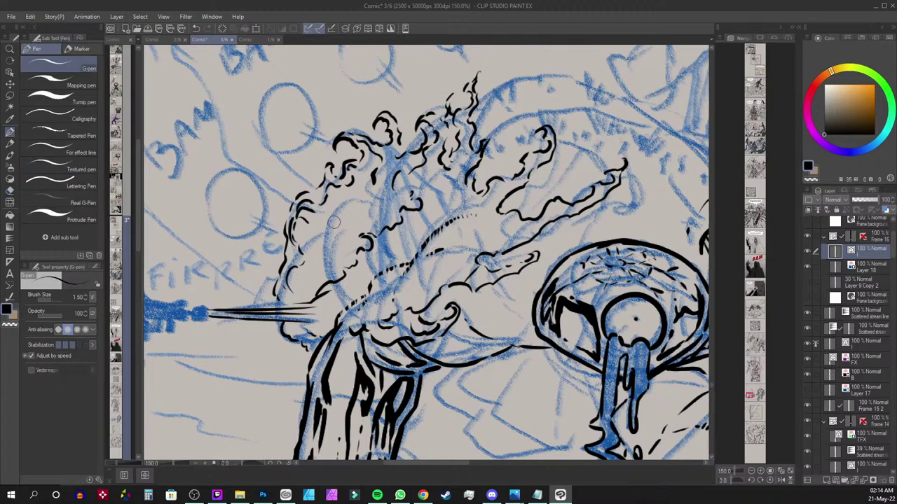
{"action": "mouse_move", "coordinate": [320, 272]}
{"action": "left_mouse_down"}
{"action": "mouse_move", "coordinate": [317, 261]}
{"action": "mouse_move", "coordinate": [345, 202]}
{"action": "mouse_move", "coordinate": [354, 205]}
{"action": "mouse_move", "coordinate": [360, 232]}
{"action": "mouse_move", "coordinate": [386, 184]}
{"action": "mouse_move", "coordinate": [394, 210]}
{"action": "left_mouse_up"}
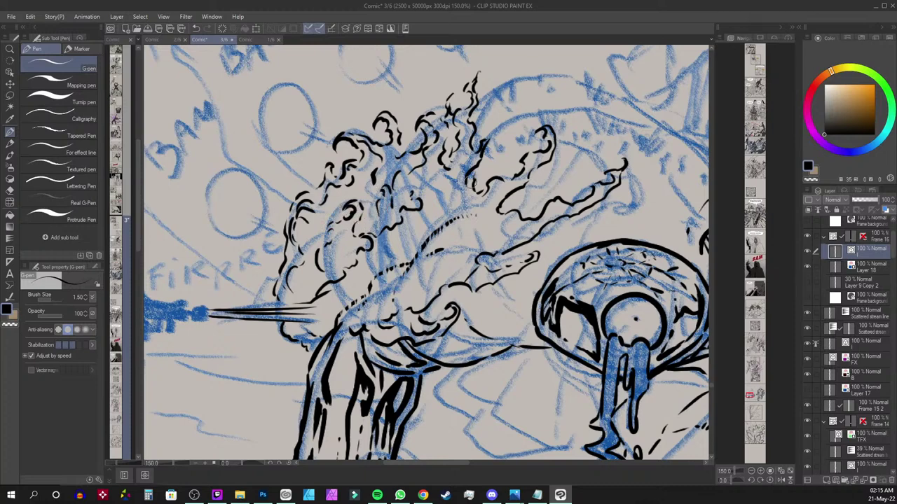
Ink short broken contour lines and hatch marks across the fallen giant's upper back between the flames and its far shoulder
{"action": "left_click_drag", "start_coordinate": [597, 120], "coordinate": [499, 127]}
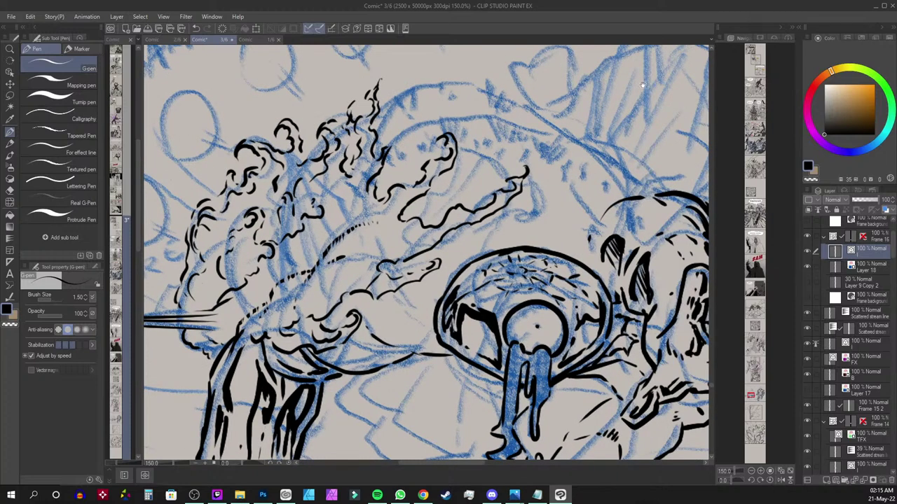
{"action": "left_click_drag", "start_coordinate": [588, 243], "coordinate": [607, 164]}
{"action": "left_click_drag", "start_coordinate": [431, 154], "coordinate": [452, 211]}
{"action": "left_click_drag", "start_coordinate": [463, 158], "coordinate": [370, 211]}
{"action": "mouse_move", "coordinate": [418, 185]}
{"action": "left_mouse_down"}
{"action": "mouse_move", "coordinate": [442, 202]}
{"action": "mouse_move", "coordinate": [483, 188]}
{"action": "mouse_move", "coordinate": [492, 225]}
{"action": "mouse_move", "coordinate": [520, 227]}
{"action": "mouse_move", "coordinate": [536, 272]}
{"action": "left_mouse_up"}
{"action": "left_click_drag", "start_coordinate": [463, 237], "coordinate": [414, 271]}
{"action": "left_click_drag", "start_coordinate": [519, 240], "coordinate": [508, 217]}
{"action": "mouse_move", "coordinate": [506, 174]}
{"action": "left_mouse_down"}
{"action": "mouse_move", "coordinate": [558, 203]}
{"action": "mouse_move", "coordinate": [503, 275]}
{"action": "left_mouse_up"}
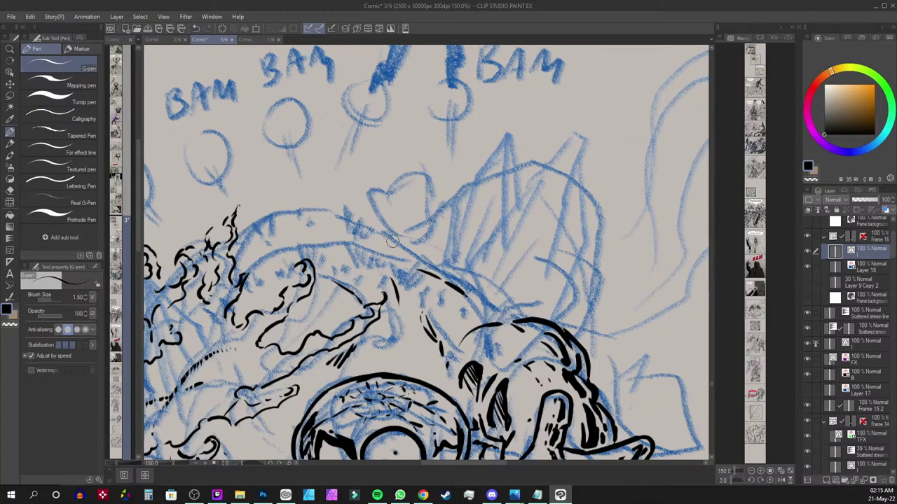
Ink the bold outer outline of the giant's back, from the flame tips over the hump to the far shoulder
{"action": "left_click_drag", "start_coordinate": [411, 253], "coordinate": [522, 316]}
{"action": "mouse_move", "coordinate": [361, 227]}
{"action": "left_mouse_down"}
{"action": "mouse_move", "coordinate": [421, 264]}
{"action": "mouse_move", "coordinate": [376, 223]}
{"action": "mouse_move", "coordinate": [315, 204]}
{"action": "mouse_move", "coordinate": [226, 228]}
{"action": "left_mouse_up"}
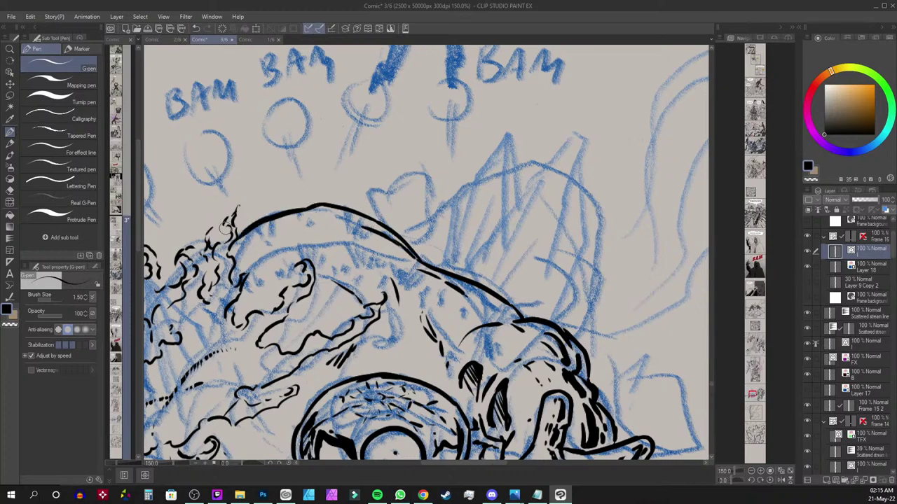
{"action": "scroll", "coordinate": [279, 200], "scroll_direction": "down", "scroll_amount": 3}
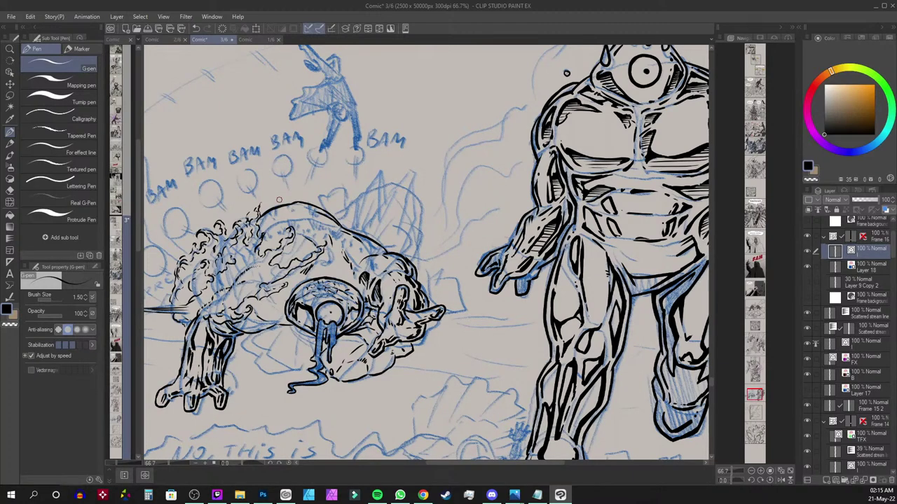
{"action": "scroll", "coordinate": [278, 199], "scroll_direction": "up", "scroll_amount": 2}
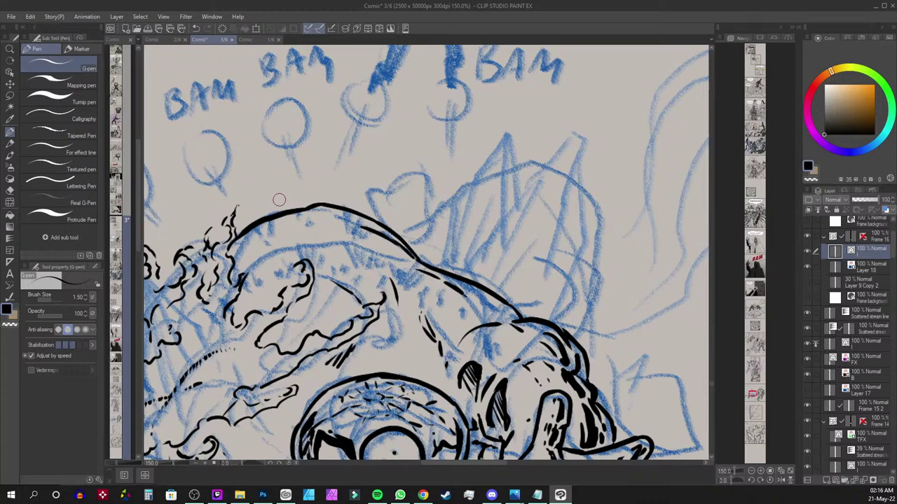
Ink muscle creases and solid shadows between the burning upper arm and the rim of the giant's eye
{"action": "left_click_drag", "start_coordinate": [425, 425], "coordinate": [528, 227]}
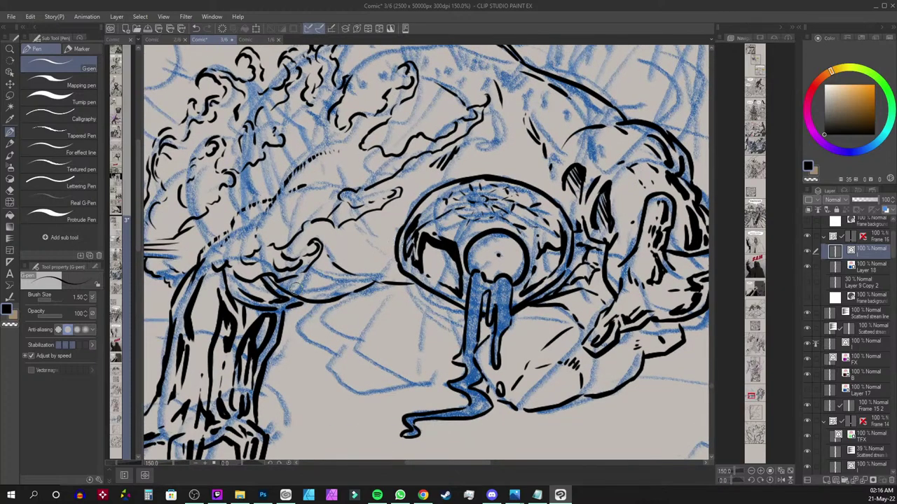
{"action": "mouse_move", "coordinate": [295, 288]}
{"action": "left_mouse_down"}
{"action": "mouse_move", "coordinate": [354, 283]}
{"action": "mouse_move", "coordinate": [328, 275]}
{"action": "mouse_move", "coordinate": [310, 282]}
{"action": "mouse_move", "coordinate": [396, 289]}
{"action": "mouse_move", "coordinate": [376, 268]}
{"action": "mouse_move", "coordinate": [387, 271]}
{"action": "mouse_move", "coordinate": [357, 264]}
{"action": "mouse_move", "coordinate": [391, 254]}
{"action": "left_mouse_up"}
{"action": "mouse_move", "coordinate": [394, 243]}
{"action": "left_mouse_down"}
{"action": "mouse_move", "coordinate": [396, 229]}
{"action": "mouse_move", "coordinate": [383, 252]}
{"action": "mouse_move", "coordinate": [353, 242]}
{"action": "mouse_move", "coordinate": [381, 248]}
{"action": "left_mouse_up"}
{"action": "mouse_move", "coordinate": [389, 243]}
{"action": "left_mouse_down"}
{"action": "mouse_move", "coordinate": [389, 270]}
{"action": "mouse_move", "coordinate": [369, 265]}
{"action": "mouse_move", "coordinate": [392, 271]}
{"action": "mouse_move", "coordinate": [390, 254]}
{"action": "left_mouse_up"}
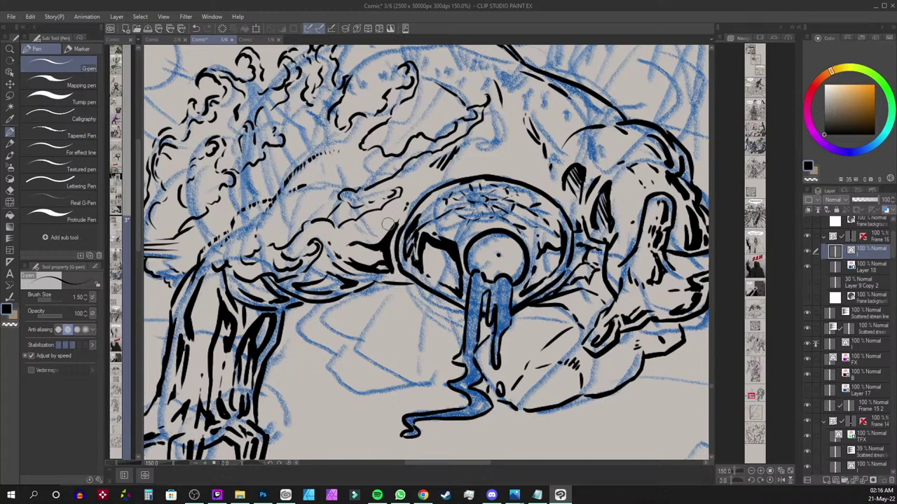
{"action": "mouse_move", "coordinate": [401, 210]}
{"action": "left_mouse_down"}
{"action": "mouse_move", "coordinate": [379, 237]}
{"action": "mouse_move", "coordinate": [419, 189]}
{"action": "left_mouse_up"}
{"action": "left_click_drag", "start_coordinate": [424, 185], "coordinate": [427, 183]}
{"action": "scroll", "coordinate": [449, 161], "scroll_direction": "down", "scroll_amount": 1}
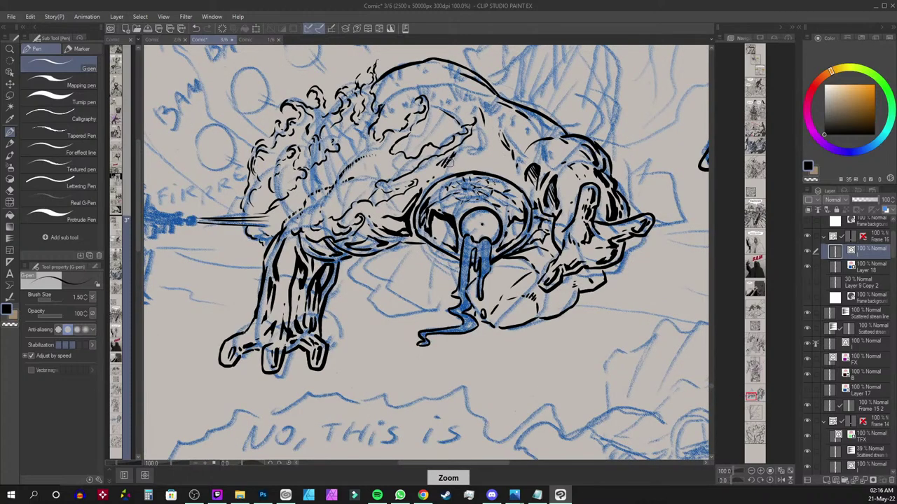
Ink small tufts of short bristly hair scattered across the giant's back and far shoulder, following the sketch
{"action": "left_click_drag", "start_coordinate": [665, 170], "coordinate": [587, 231]}
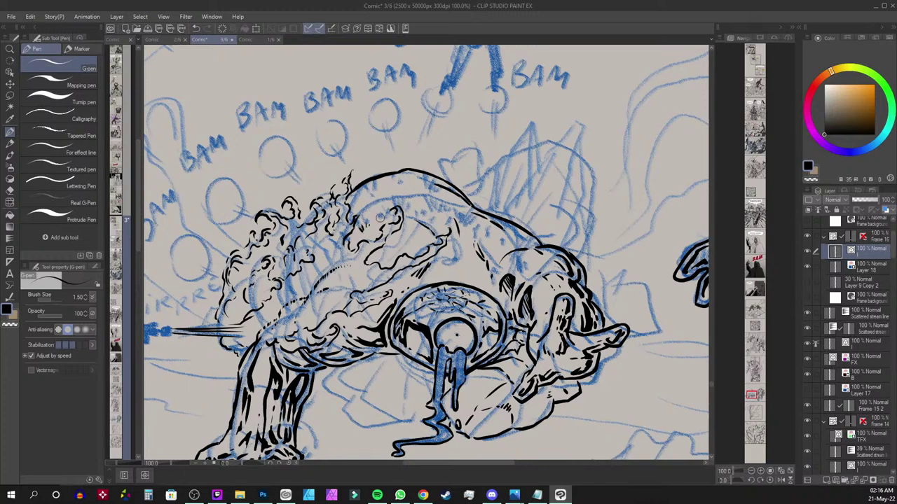
{"action": "mouse_move", "coordinate": [413, 213]}
{"action": "left_mouse_down"}
{"action": "mouse_move", "coordinate": [446, 220]}
{"action": "mouse_move", "coordinate": [466, 248]}
{"action": "left_mouse_up"}
{"action": "mouse_move", "coordinate": [468, 242]}
{"action": "left_mouse_down"}
{"action": "mouse_move", "coordinate": [472, 248]}
{"action": "mouse_move", "coordinate": [471, 230]}
{"action": "left_mouse_up"}
{"action": "mouse_move", "coordinate": [474, 223]}
{"action": "left_mouse_down"}
{"action": "mouse_move", "coordinate": [501, 239]}
{"action": "mouse_move", "coordinate": [511, 220]}
{"action": "left_mouse_up"}
{"action": "mouse_move", "coordinate": [513, 232]}
{"action": "left_mouse_down"}
{"action": "mouse_move", "coordinate": [528, 217]}
{"action": "mouse_move", "coordinate": [532, 257]}
{"action": "left_mouse_up"}
{"action": "left_click_drag", "start_coordinate": [534, 263], "coordinate": [537, 234]}
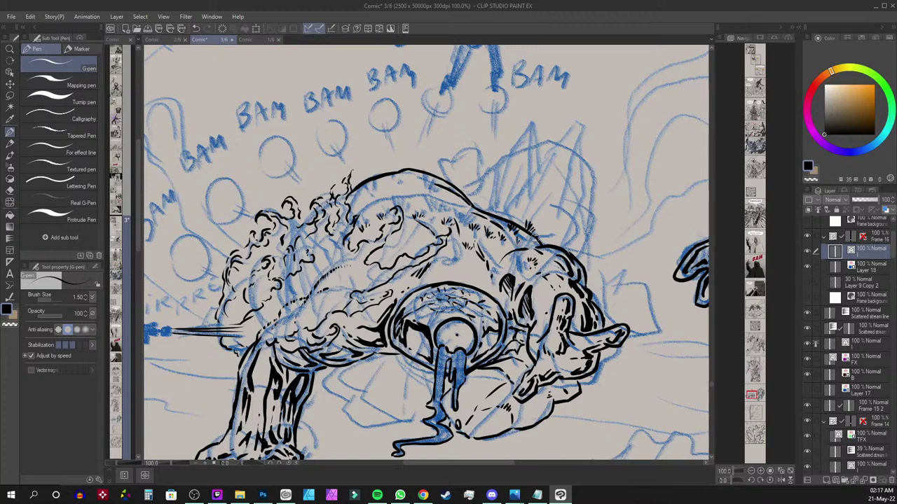
{"action": "left_click_drag", "start_coordinate": [475, 211], "coordinate": [569, 181]}
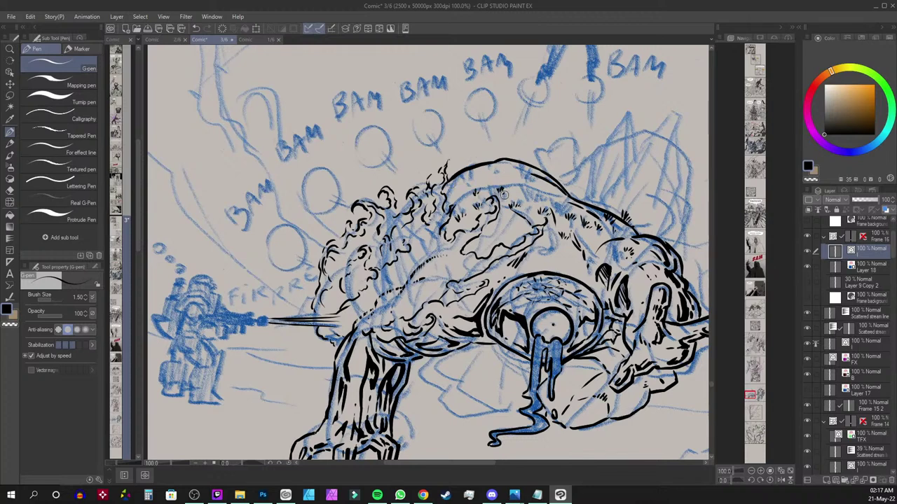
{"action": "left_click_drag", "start_coordinate": [520, 189], "coordinate": [523, 194]}
{"action": "left_click_drag", "start_coordinate": [524, 188], "coordinate": [545, 202]}
{"action": "left_click_drag", "start_coordinate": [548, 195], "coordinate": [601, 207]}
{"action": "left_click_drag", "start_coordinate": [604, 199], "coordinate": [608, 206]}
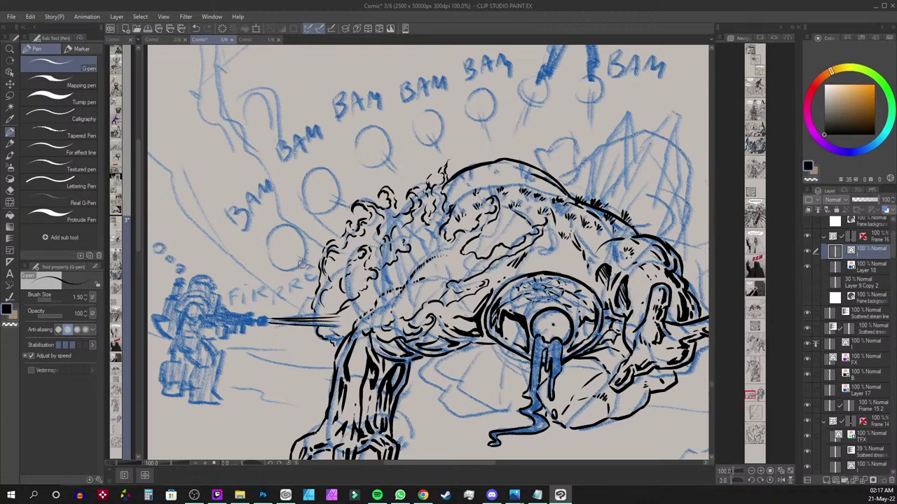
Ink the two lowest BAM impact bursts beside the flames as rings of short spiky hatching
{"action": "left_click_drag", "start_coordinate": [297, 256], "coordinate": [307, 262]}
{"action": "scroll", "coordinate": [306, 177], "scroll_direction": "down", "scroll_amount": 1}
{"action": "scroll", "coordinate": [306, 176], "scroll_direction": "up", "scroll_amount": 1}
{"action": "scroll", "coordinate": [306, 176], "scroll_direction": "down", "scroll_amount": 3}
{"action": "scroll", "coordinate": [306, 176], "scroll_direction": "up", "scroll_amount": 3}
{"action": "left_click_drag", "start_coordinate": [270, 233], "coordinate": [292, 225]}
{"action": "scroll", "coordinate": [268, 205], "scroll_direction": "down", "scroll_amount": 3}
{"action": "scroll", "coordinate": [246, 229], "scroll_direction": "up", "scroll_amount": 3}
{"action": "mouse_move", "coordinate": [286, 225]}
{"action": "left_mouse_down"}
{"action": "mouse_move", "coordinate": [313, 236]}
{"action": "mouse_move", "coordinate": [313, 249]}
{"action": "mouse_move", "coordinate": [264, 253]}
{"action": "mouse_move", "coordinate": [267, 271]}
{"action": "mouse_move", "coordinate": [301, 269]}
{"action": "left_mouse_up"}
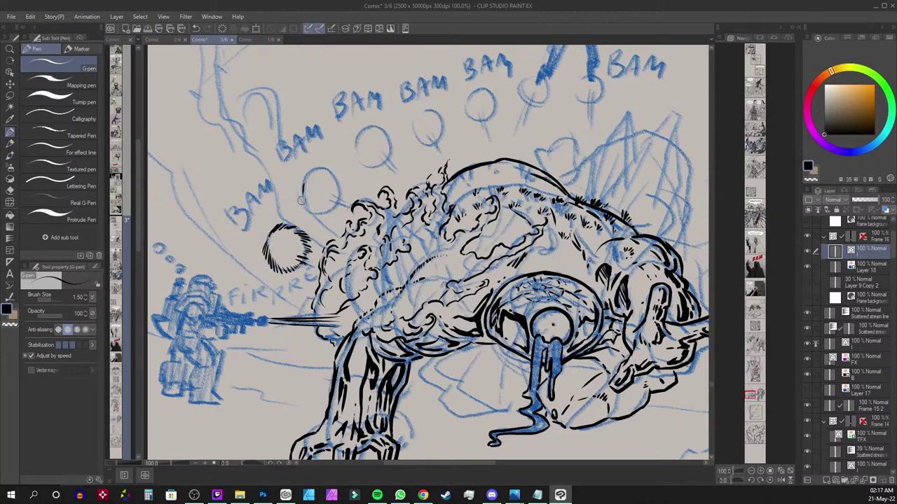
{"action": "mouse_move", "coordinate": [304, 196]}
{"action": "left_mouse_down"}
{"action": "mouse_move", "coordinate": [308, 215]}
{"action": "mouse_move", "coordinate": [324, 216]}
{"action": "left_mouse_up"}
{"action": "mouse_move", "coordinate": [329, 204]}
{"action": "left_mouse_down"}
{"action": "mouse_move", "coordinate": [330, 214]}
{"action": "mouse_move", "coordinate": [346, 196]}
{"action": "mouse_move", "coordinate": [316, 168]}
{"action": "mouse_move", "coordinate": [344, 185]}
{"action": "mouse_move", "coordinate": [339, 199]}
{"action": "left_mouse_up"}
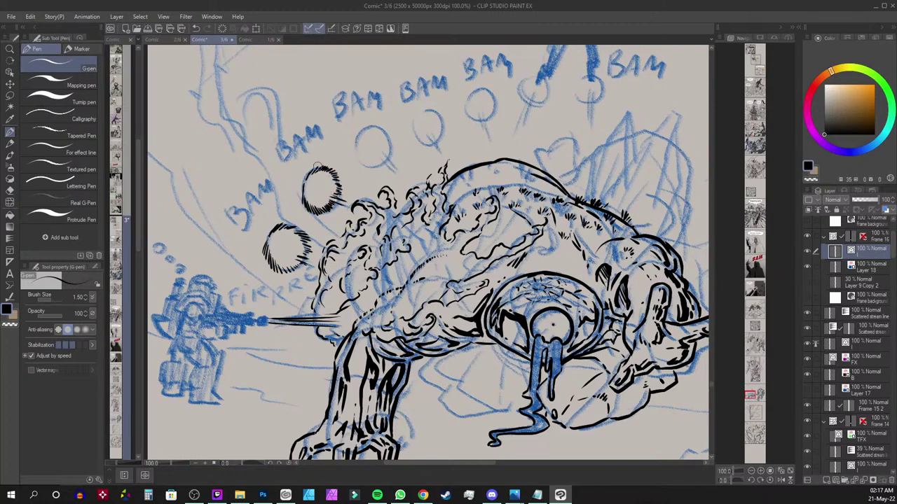
Ink the three middle BAM impact bursts above the giant's back as spiky hatched rings with tails pointing down
{"action": "scroll", "coordinate": [316, 168], "scroll_direction": "down", "scroll_amount": 3}
{"action": "scroll", "coordinate": [319, 170], "scroll_direction": "up", "scroll_amount": 2}
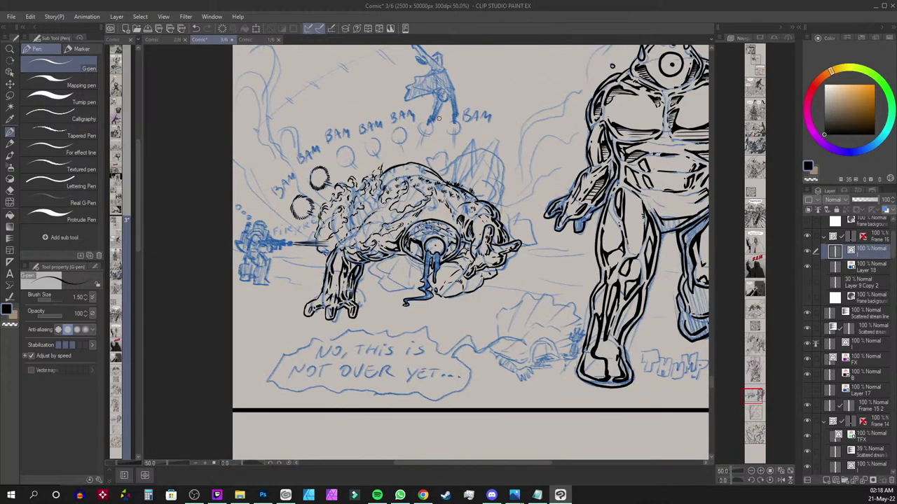
{"action": "scroll", "coordinate": [509, 109], "scroll_direction": "up", "scroll_amount": 2}
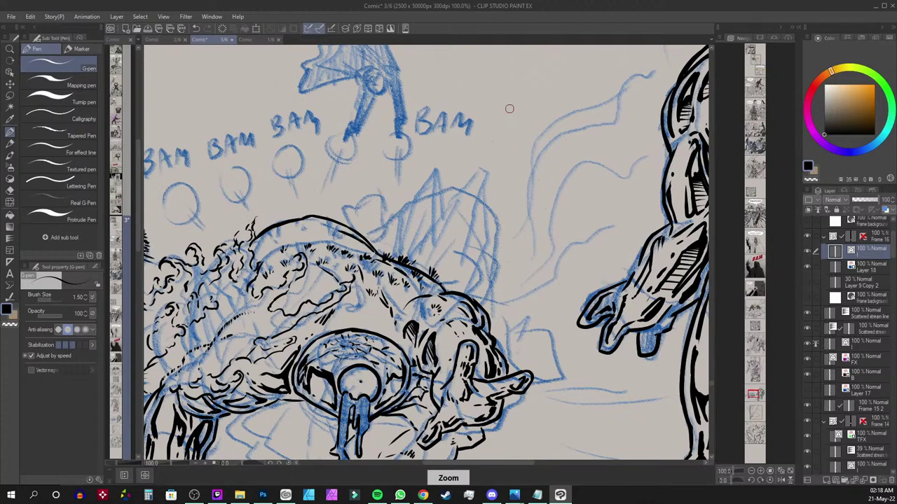
{"action": "left_click_drag", "start_coordinate": [361, 204], "coordinate": [533, 213]}
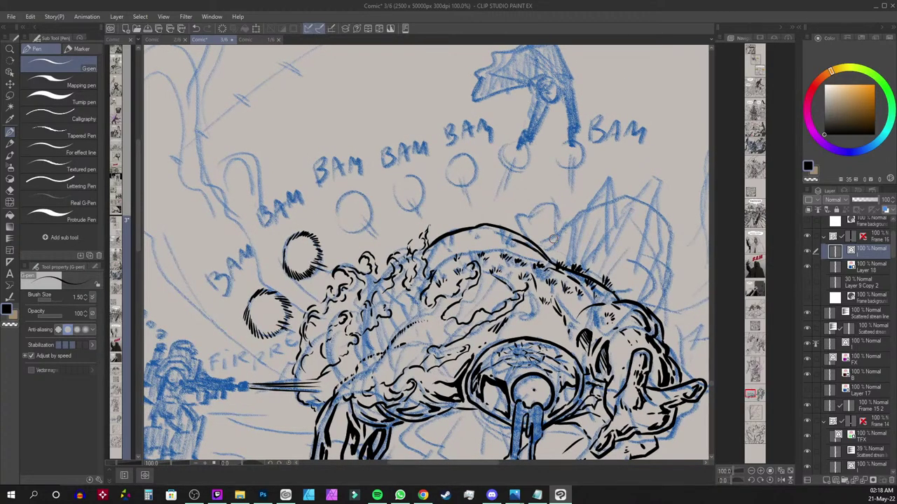
{"action": "scroll", "coordinate": [553, 238], "scroll_direction": "up", "scroll_amount": 1}
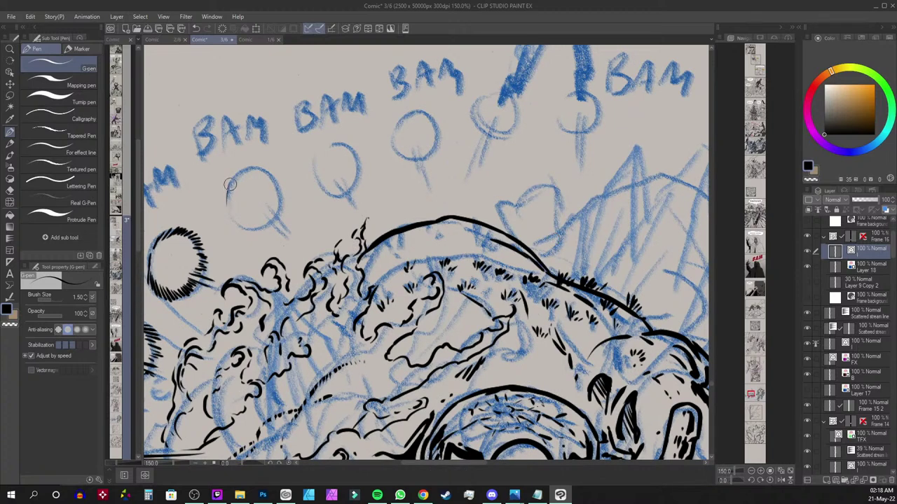
{"action": "mouse_move", "coordinate": [229, 184]}
{"action": "left_mouse_down"}
{"action": "mouse_move", "coordinate": [248, 227]}
{"action": "mouse_move", "coordinate": [268, 223]}
{"action": "mouse_move", "coordinate": [276, 233]}
{"action": "left_mouse_up"}
{"action": "mouse_move", "coordinate": [236, 176]}
{"action": "left_mouse_down"}
{"action": "mouse_move", "coordinate": [273, 176]}
{"action": "mouse_move", "coordinate": [283, 196]}
{"action": "mouse_move", "coordinate": [277, 212]}
{"action": "mouse_move", "coordinate": [280, 192]}
{"action": "left_mouse_up"}
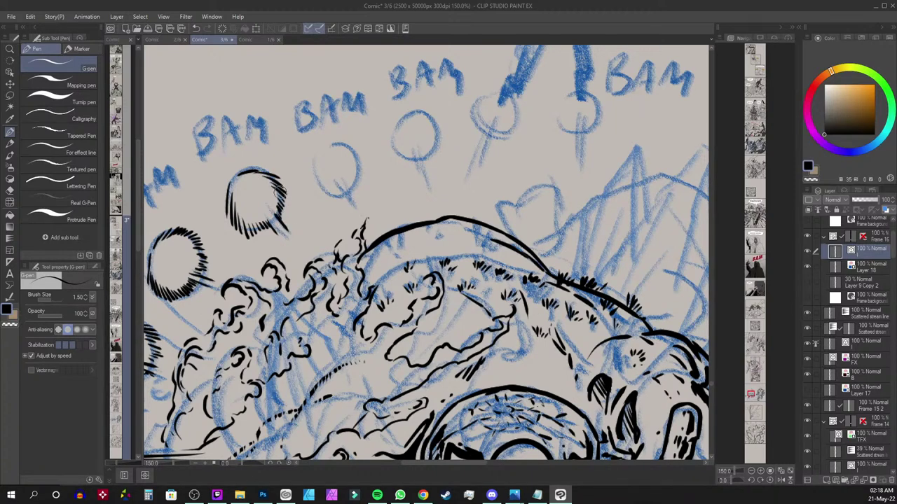
{"action": "mouse_move", "coordinate": [316, 146]}
{"action": "left_mouse_down"}
{"action": "mouse_move", "coordinate": [315, 181]}
{"action": "mouse_move", "coordinate": [349, 204]}
{"action": "mouse_move", "coordinate": [336, 150]}
{"action": "mouse_move", "coordinate": [357, 152]}
{"action": "mouse_move", "coordinate": [347, 154]}
{"action": "mouse_move", "coordinate": [356, 172]}
{"action": "mouse_move", "coordinate": [354, 186]}
{"action": "mouse_move", "coordinate": [347, 184]}
{"action": "left_mouse_up"}
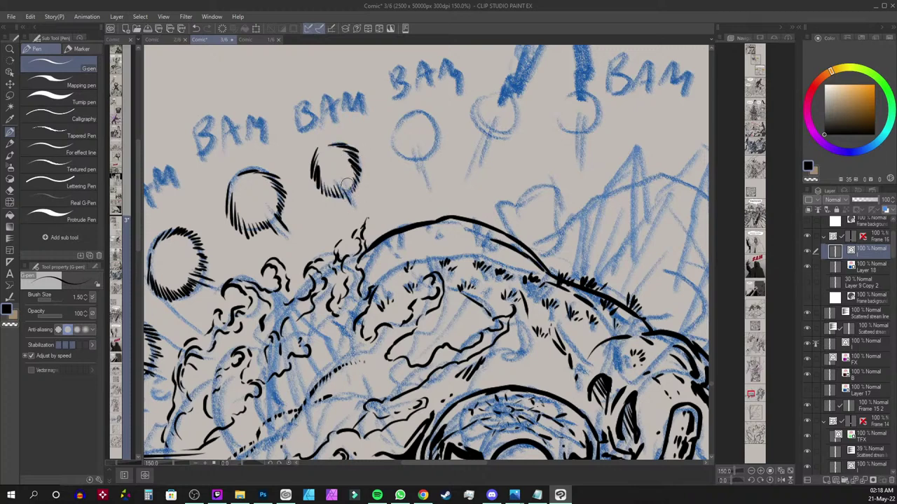
{"action": "left_click_drag", "start_coordinate": [387, 123], "coordinate": [421, 181]}
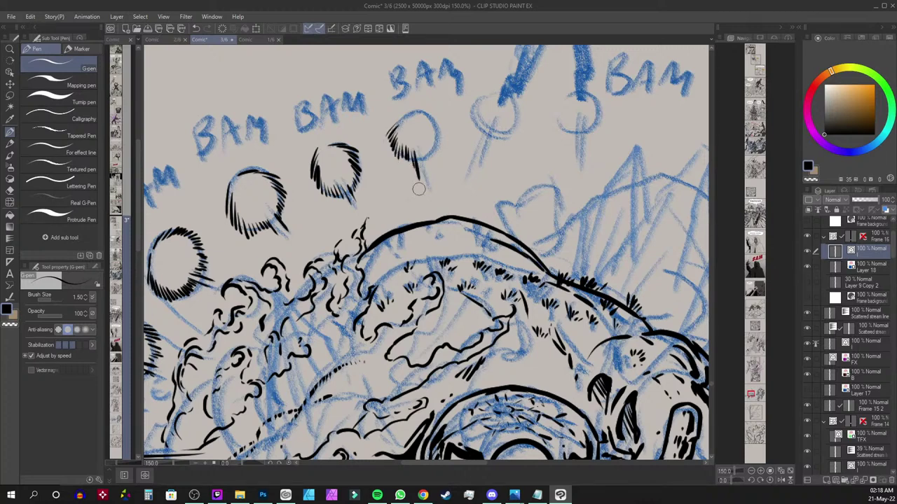
{"action": "mouse_move", "coordinate": [420, 112]}
{"action": "left_mouse_down"}
{"action": "mouse_move", "coordinate": [441, 130]}
{"action": "mouse_move", "coordinate": [430, 131]}
{"action": "mouse_move", "coordinate": [439, 146]}
{"action": "mouse_move", "coordinate": [417, 162]}
{"action": "left_mouse_up"}
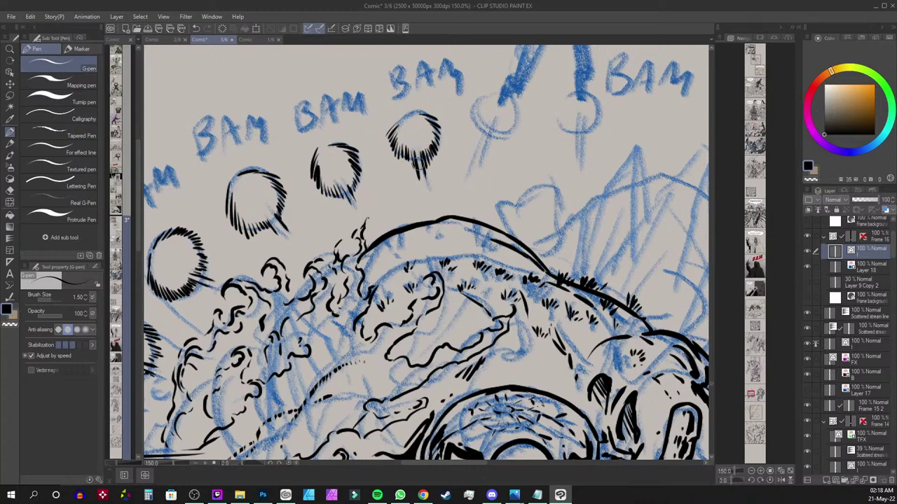
Ink the two spiky impact bursts under the flying figure's feet, drawing their tails toward the giant's back
{"action": "mouse_move", "coordinate": [483, 97]}
{"action": "left_mouse_down"}
{"action": "mouse_move", "coordinate": [490, 105]}
{"action": "mouse_move", "coordinate": [478, 101]}
{"action": "mouse_move", "coordinate": [470, 112]}
{"action": "mouse_move", "coordinate": [471, 164]}
{"action": "left_mouse_up"}
{"action": "mouse_move", "coordinate": [510, 107]}
{"action": "left_mouse_down"}
{"action": "mouse_move", "coordinate": [524, 126]}
{"action": "mouse_move", "coordinate": [486, 143]}
{"action": "left_mouse_up"}
{"action": "left_click_drag", "start_coordinate": [496, 130], "coordinate": [470, 164]}
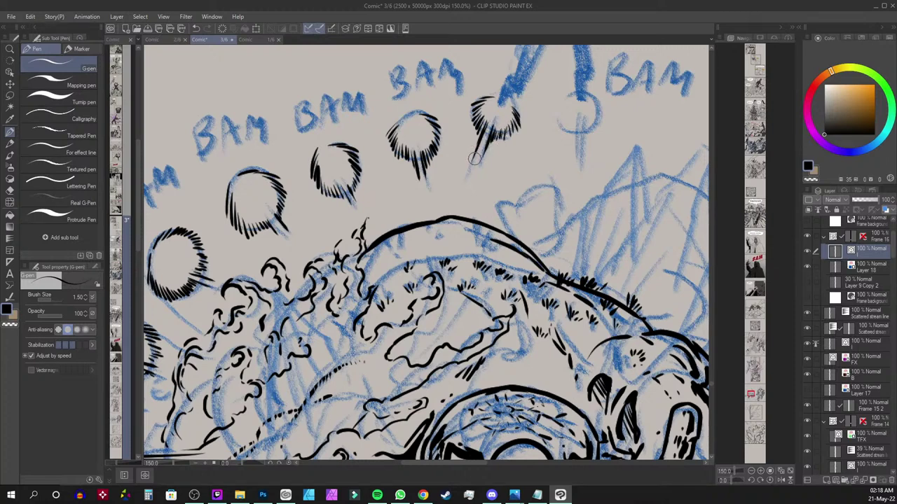
{"action": "mouse_move", "coordinate": [569, 97]}
{"action": "left_mouse_down"}
{"action": "mouse_move", "coordinate": [549, 125]}
{"action": "mouse_move", "coordinate": [555, 139]}
{"action": "mouse_move", "coordinate": [567, 120]}
{"action": "mouse_move", "coordinate": [571, 156]}
{"action": "left_mouse_up"}
{"action": "left_click_drag", "start_coordinate": [587, 121], "coordinate": [577, 163]}
{"action": "mouse_move", "coordinate": [595, 98]}
{"action": "left_mouse_down"}
{"action": "mouse_move", "coordinate": [601, 129]}
{"action": "mouse_move", "coordinate": [588, 129]}
{"action": "mouse_move", "coordinate": [573, 172]}
{"action": "left_mouse_up"}
{"action": "left_click_drag", "start_coordinate": [586, 135], "coordinate": [573, 171]}
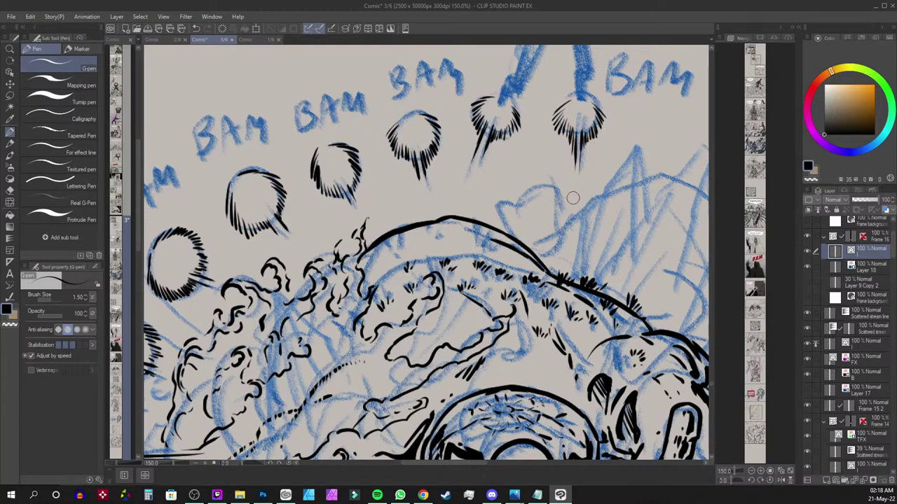
Review the whole giants panel and compare its inking with the finished panel above it in the comic strip
{"action": "scroll", "coordinate": [557, 155], "scroll_direction": "down", "scroll_amount": 4}
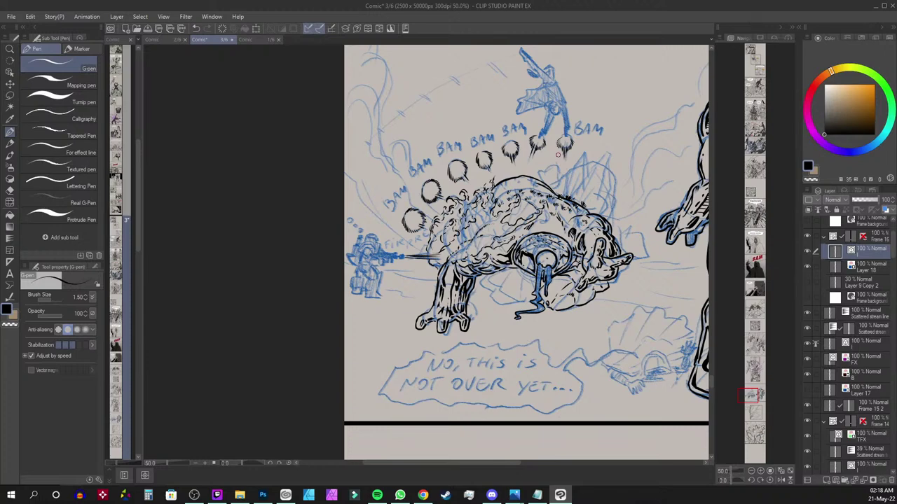
{"action": "scroll", "coordinate": [558, 155], "scroll_direction": "up", "scroll_amount": 3}
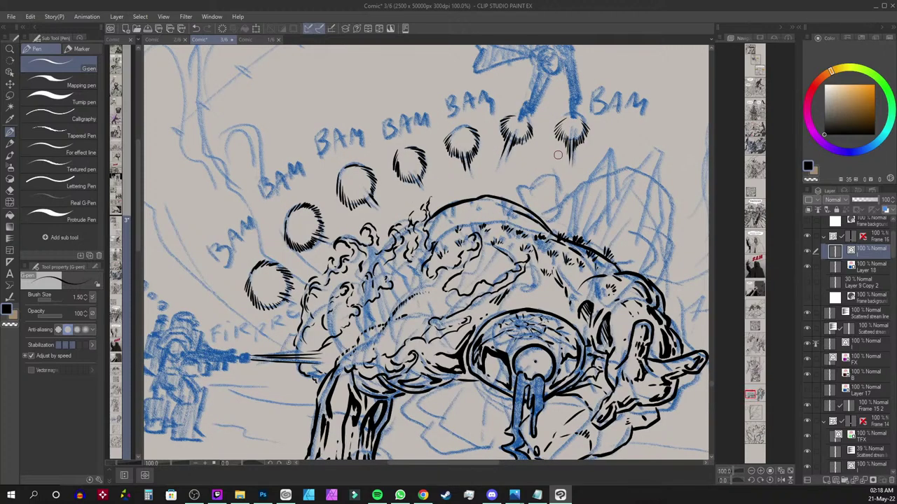
{"action": "left_click_drag", "start_coordinate": [539, 288], "coordinate": [550, 263]}
{"action": "scroll", "coordinate": [550, 262], "scroll_direction": "down", "scroll_amount": 4}
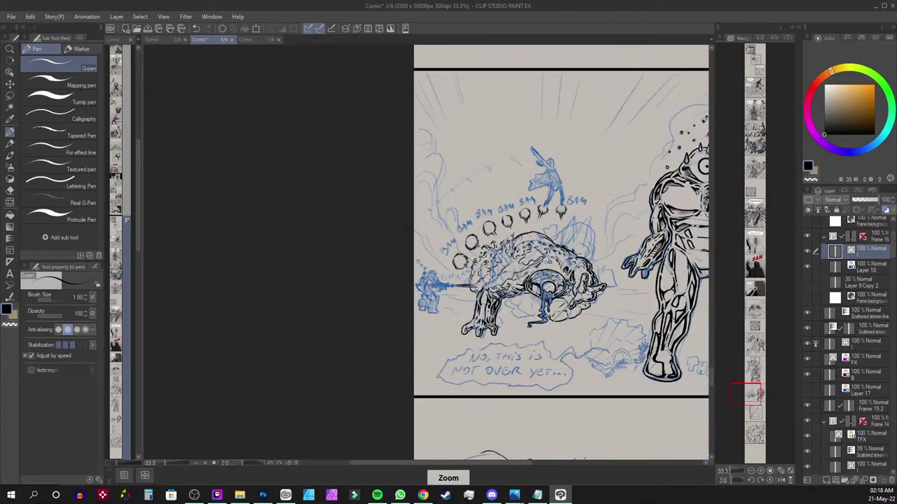
{"action": "left_click_drag", "start_coordinate": [653, 207], "coordinate": [558, 227]}
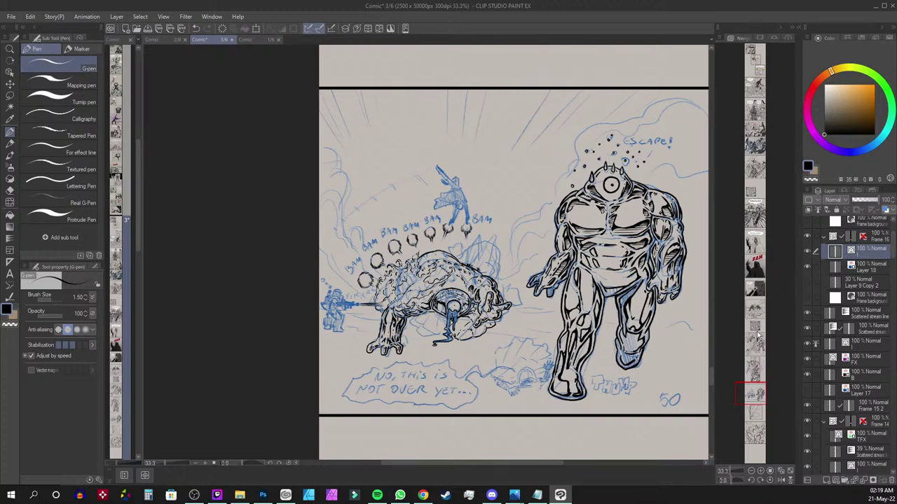
{"action": "left_click", "coordinate": [755, 365]}
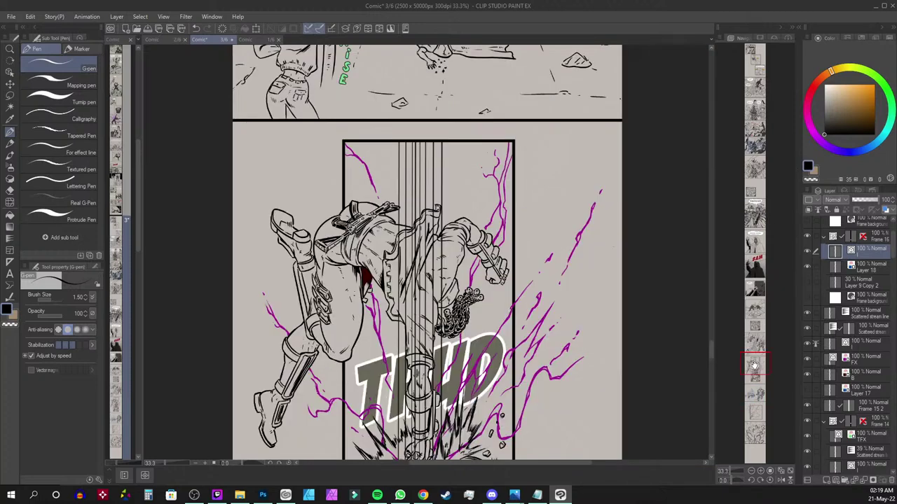
{"action": "left_click_drag", "start_coordinate": [757, 360], "coordinate": [757, 398]}
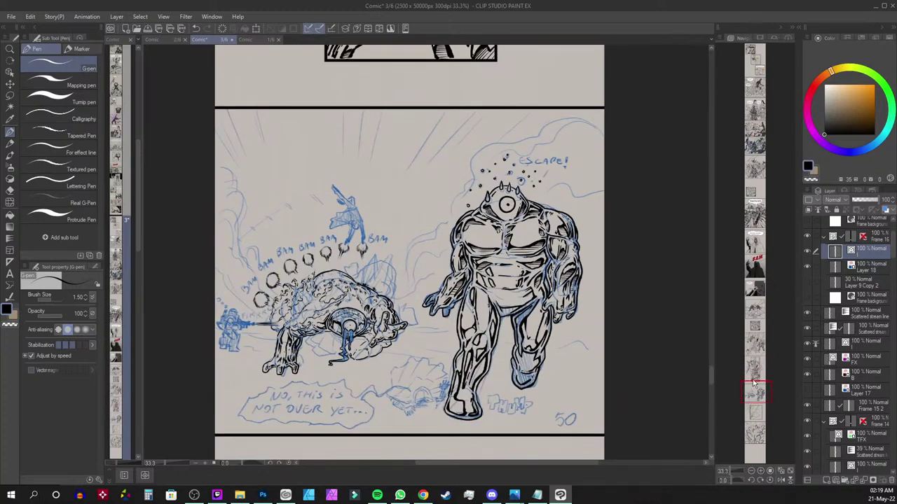
{"action": "mouse_move", "coordinate": [754, 382]}
{"action": "left_mouse_down"}
{"action": "mouse_move", "coordinate": [754, 432]}
{"action": "mouse_move", "coordinate": [747, 393]}
{"action": "left_mouse_up"}
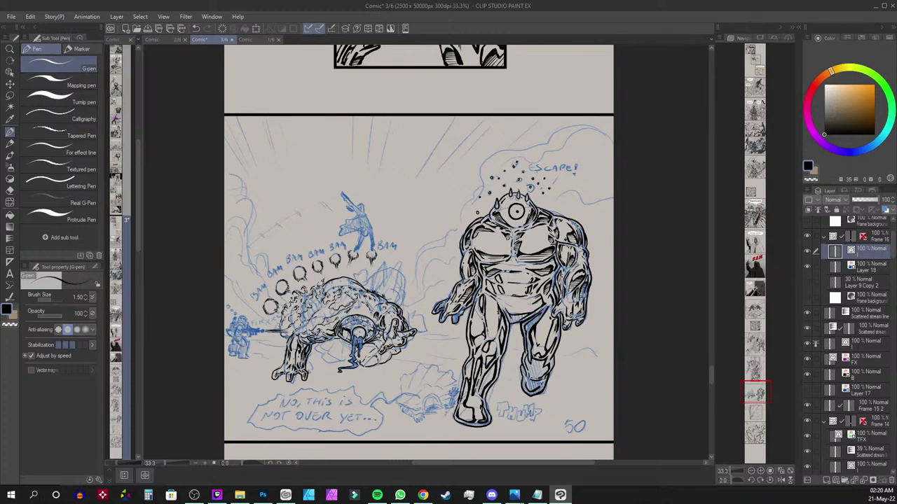
{"action": "key", "text": "alt+Tab"}
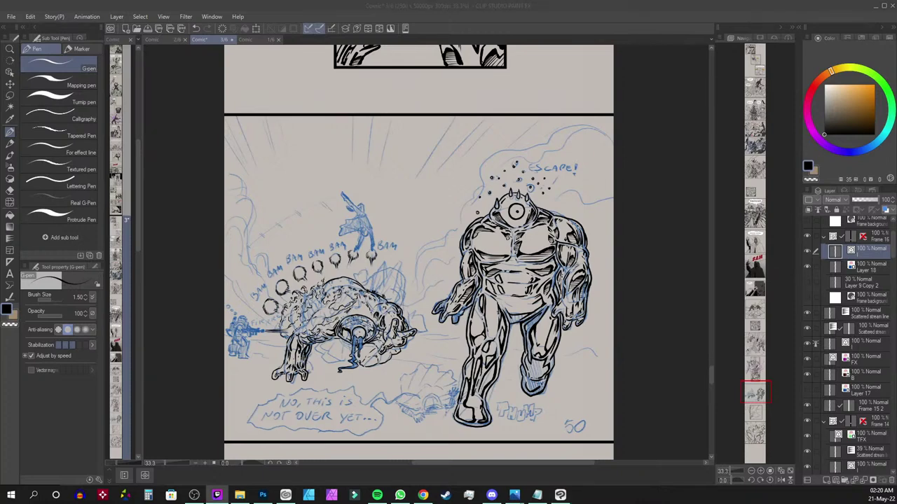